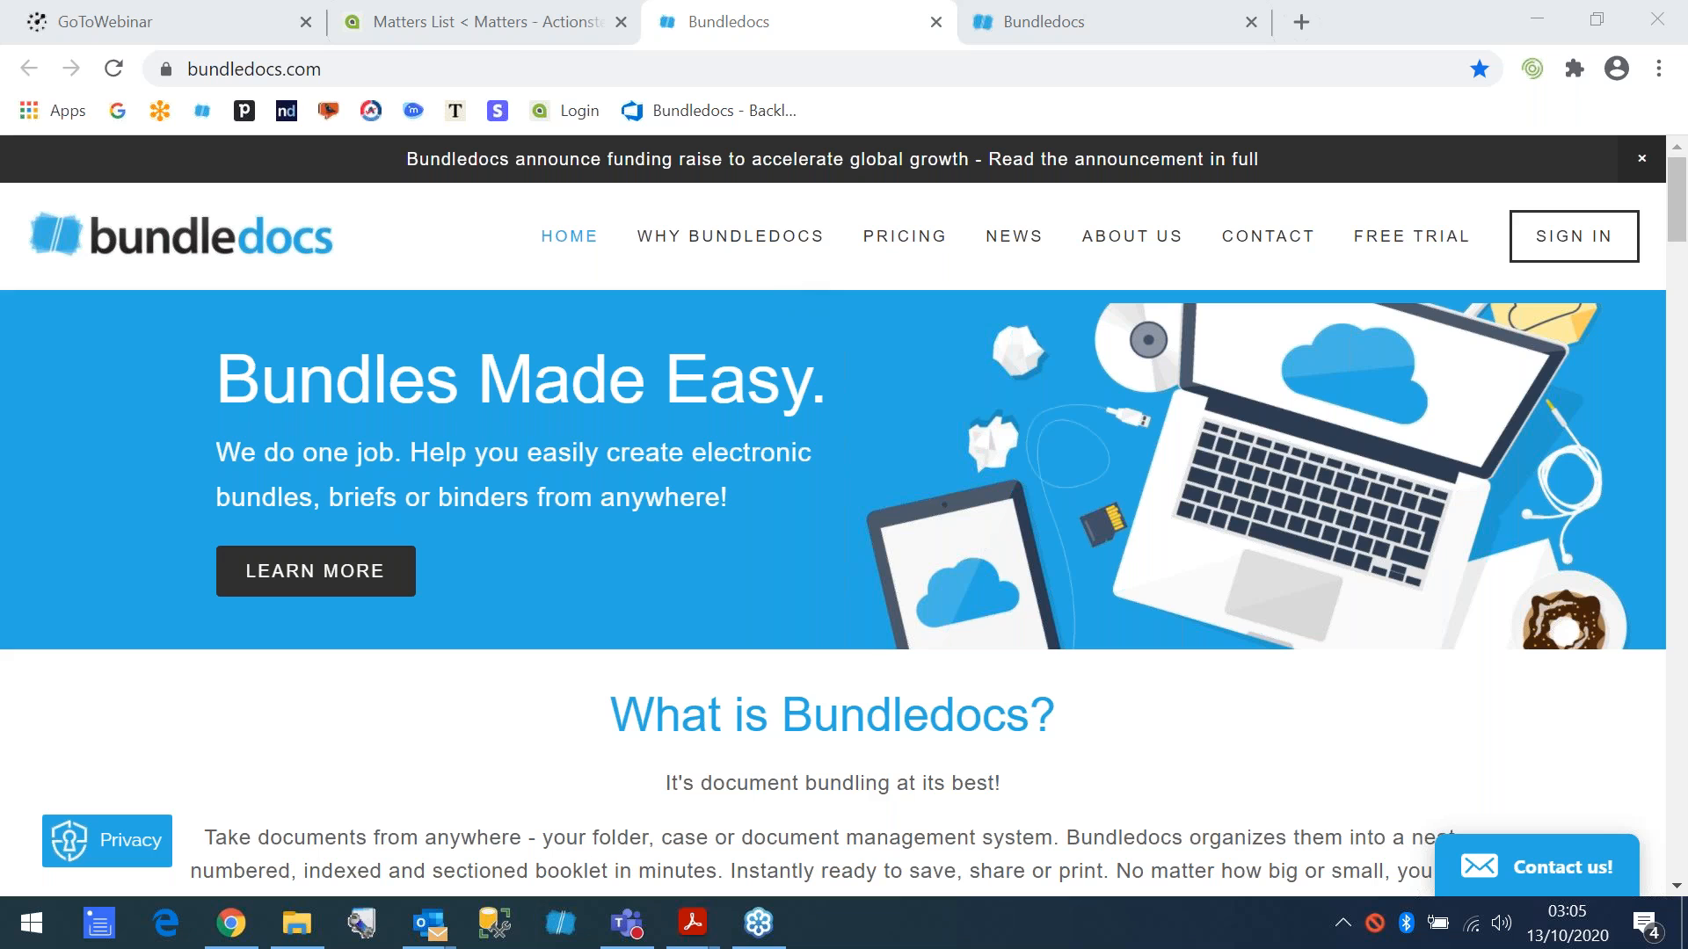
# - Examine the JAM1_12 (1).pdf bundle in Acrobat Reader, visiting its Index, Pleadings and Engineers Reports sections
pyautogui.moveTo(693, 932)
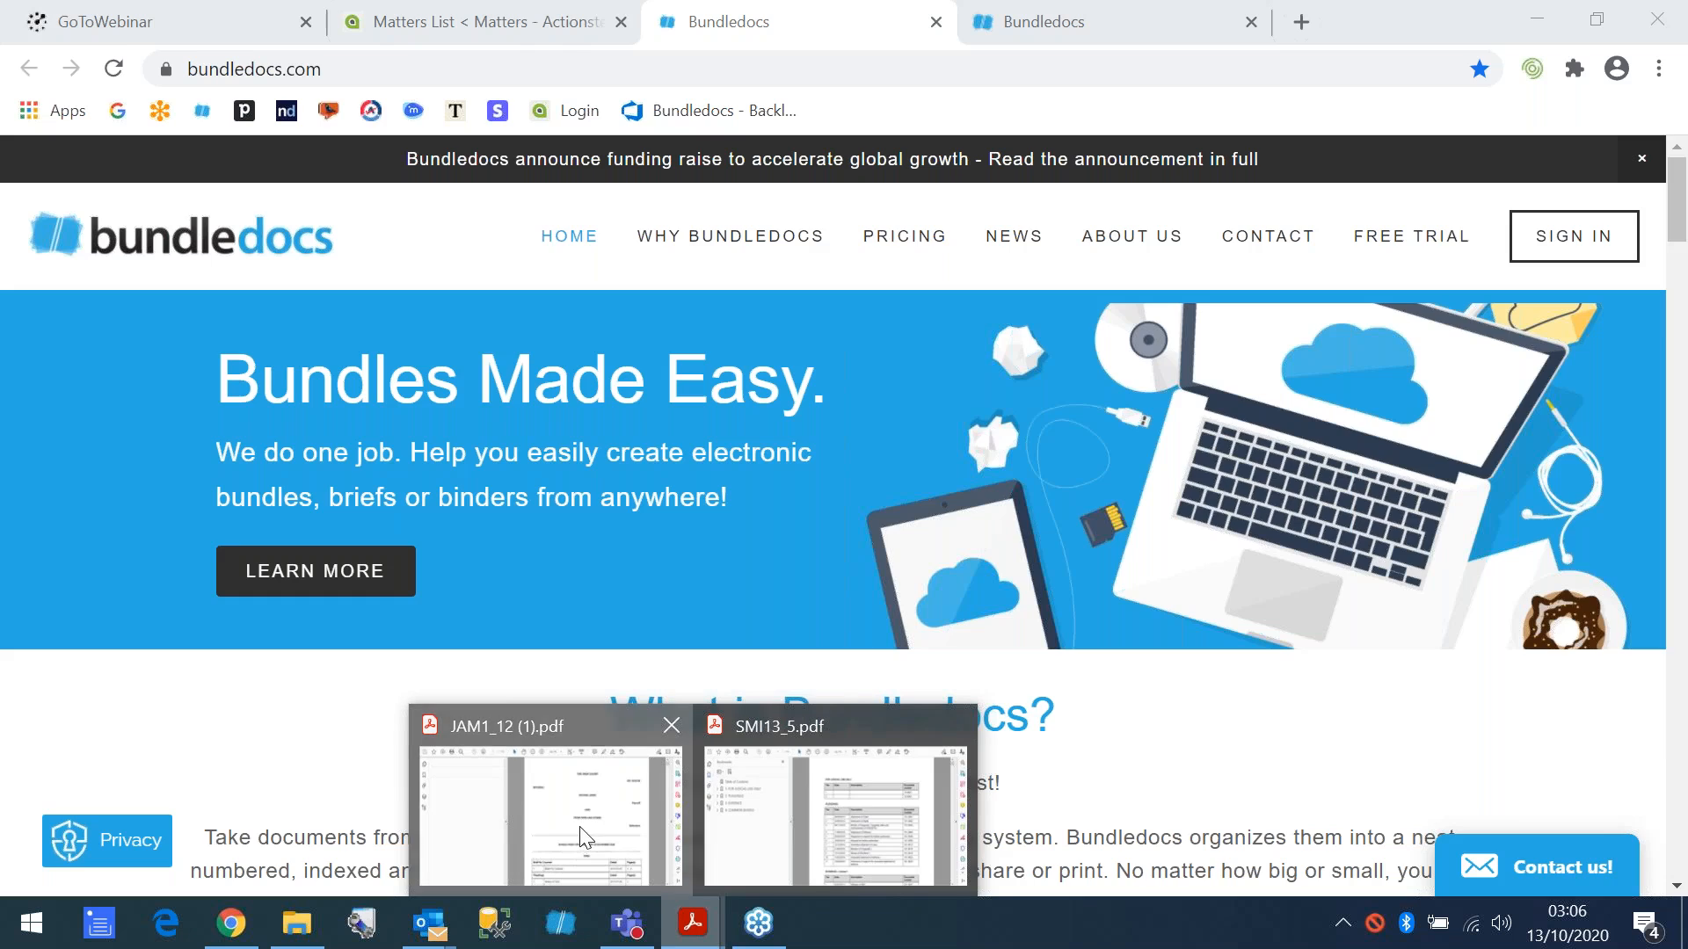
pyautogui.click(616, 844)
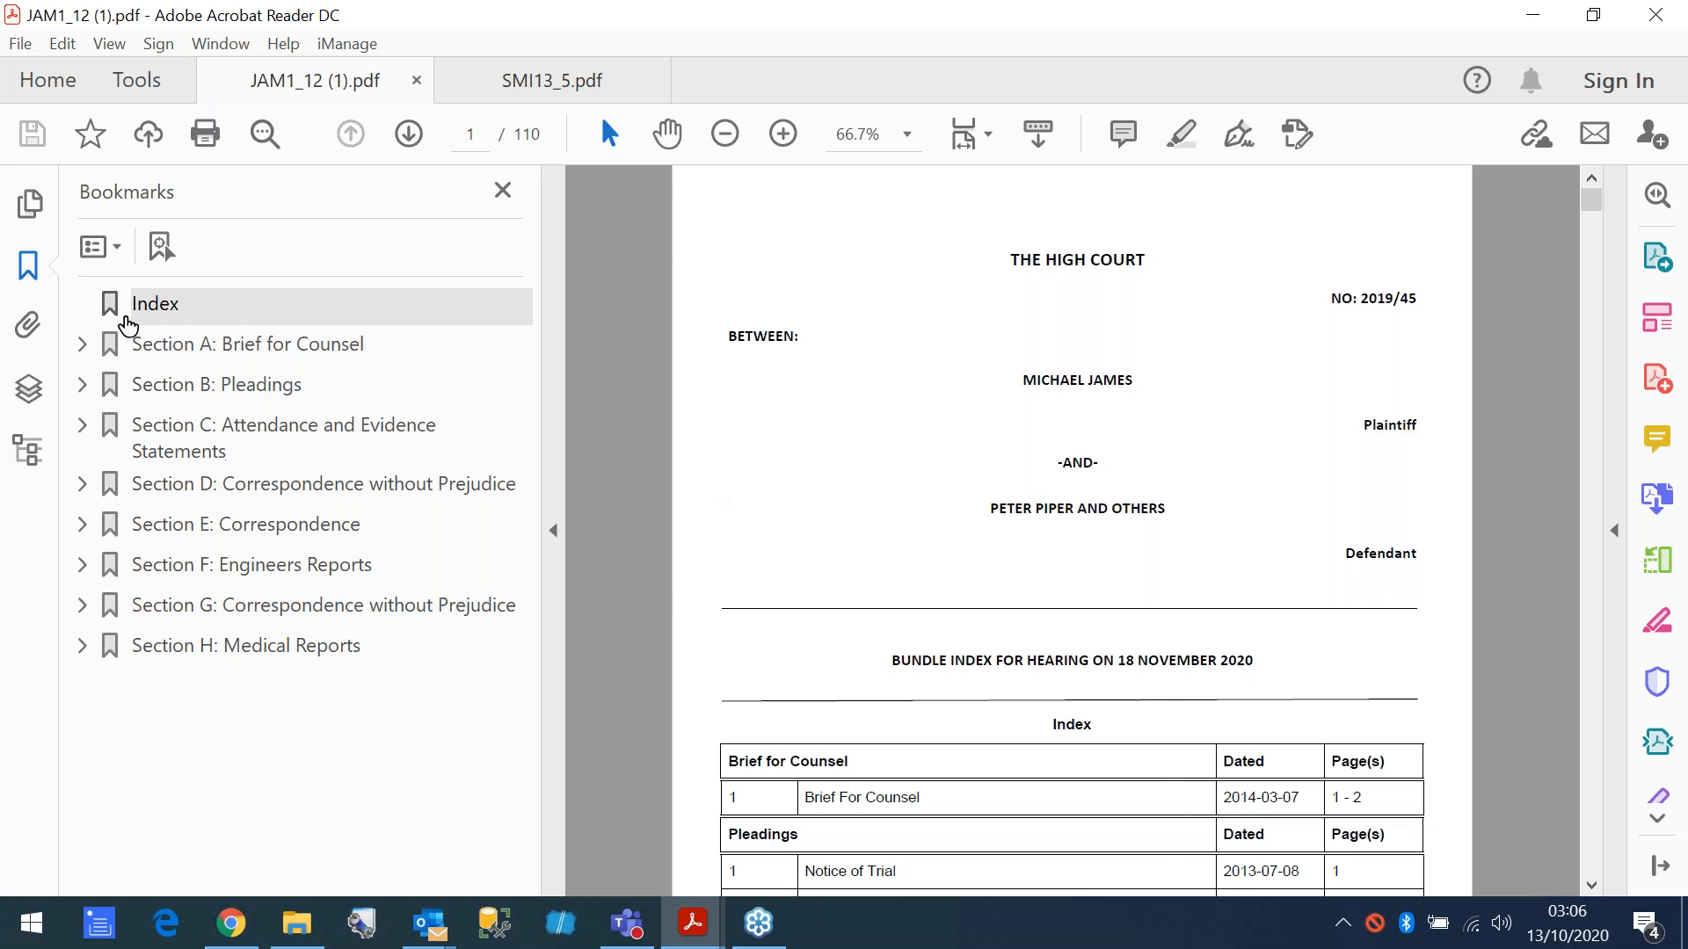
pyautogui.click(156, 310)
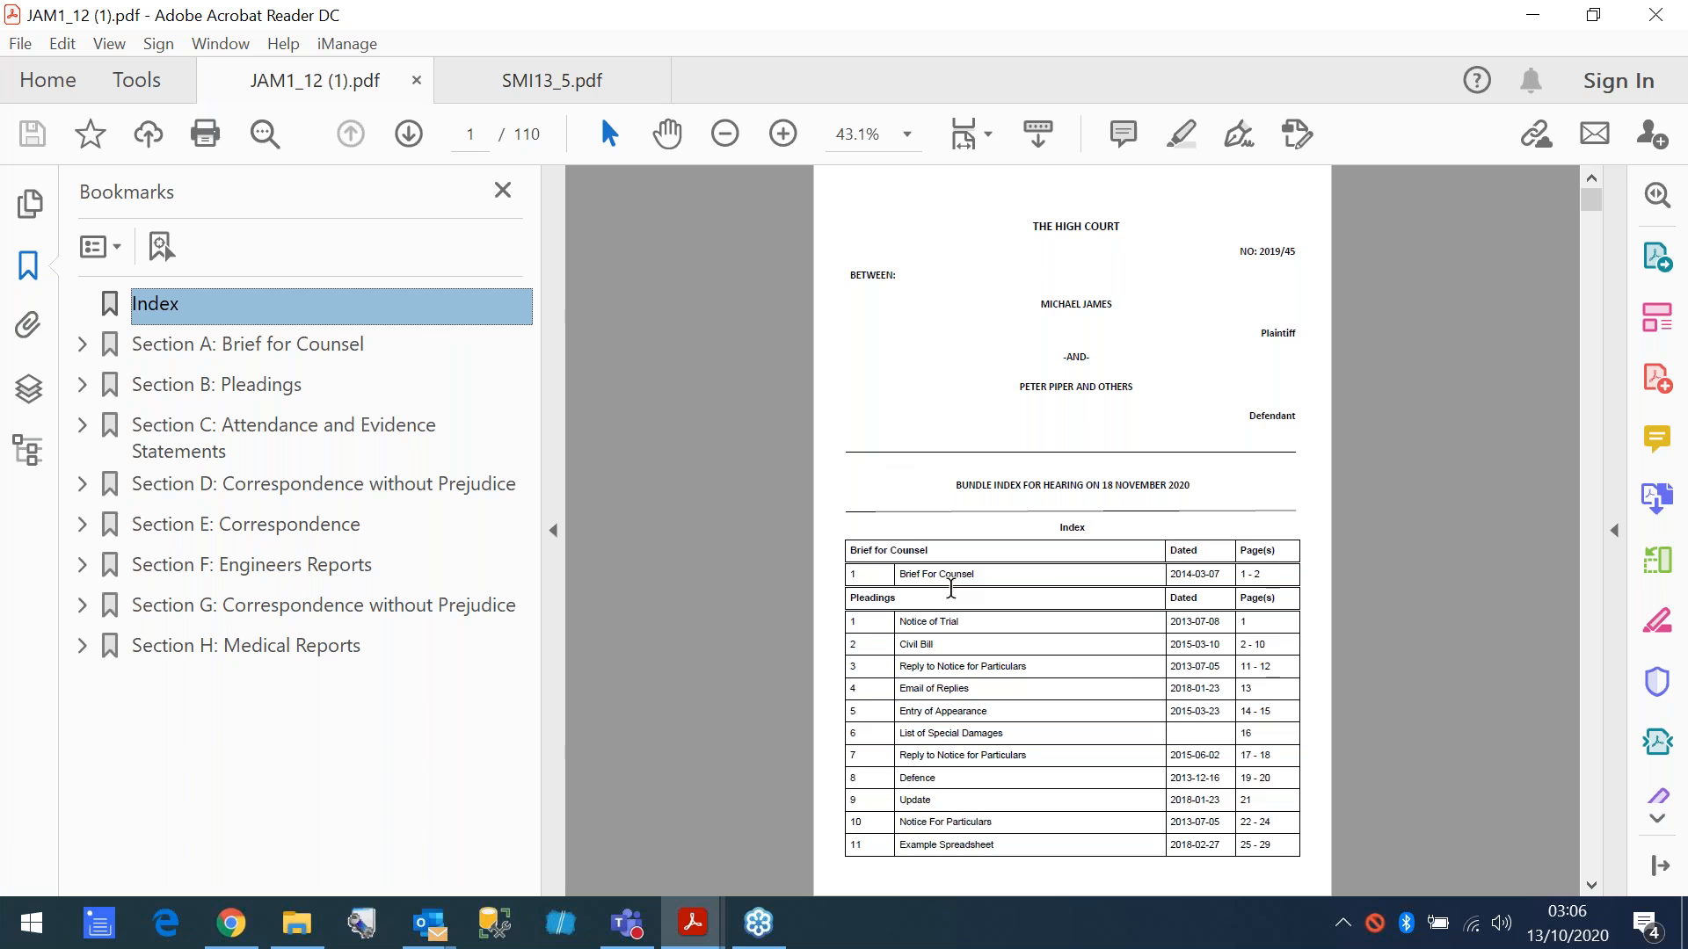
pyautogui.click(783, 134)
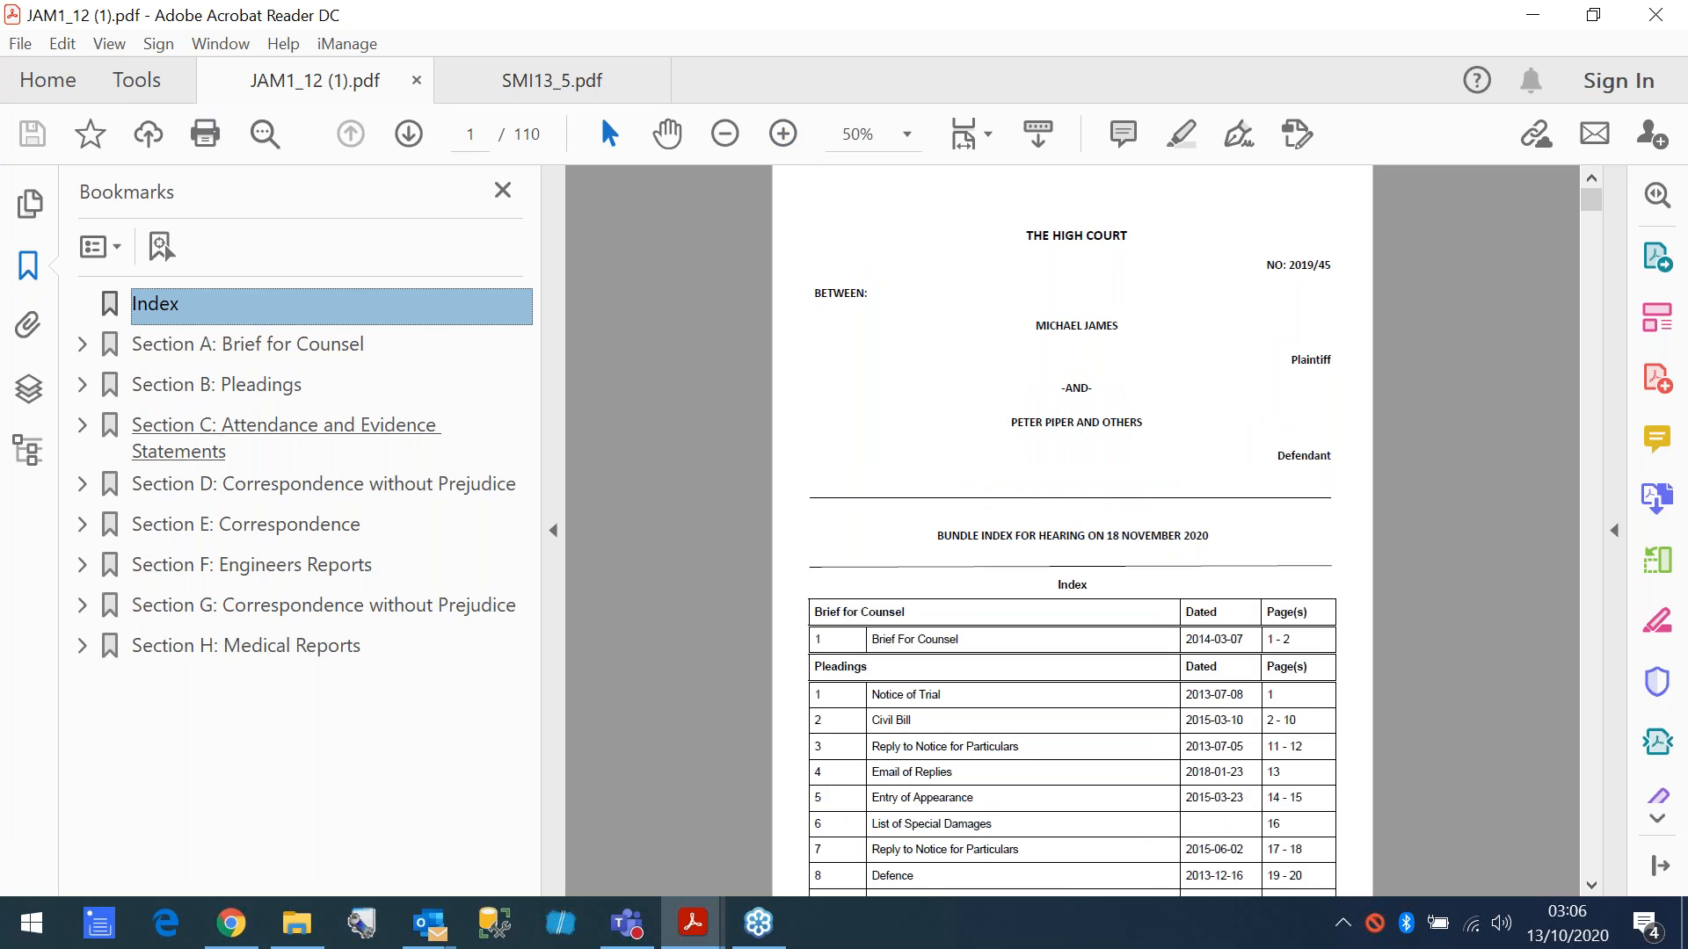
pyautogui.click(200, 386)
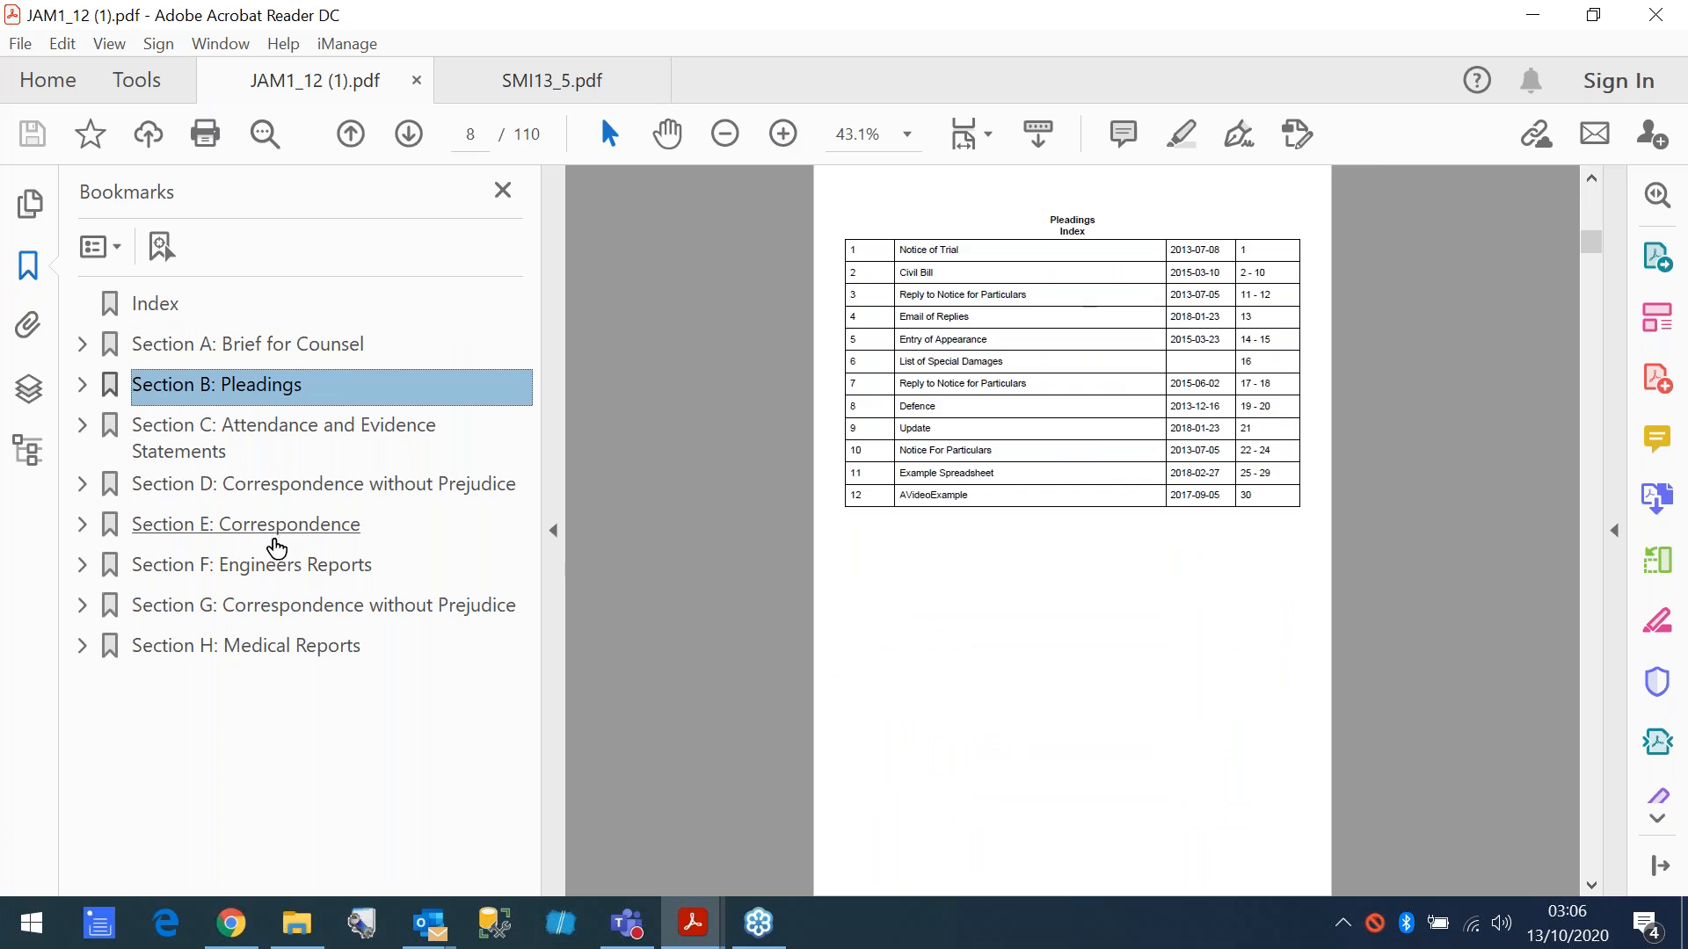
pyautogui.click(270, 541)
pyautogui.click(264, 564)
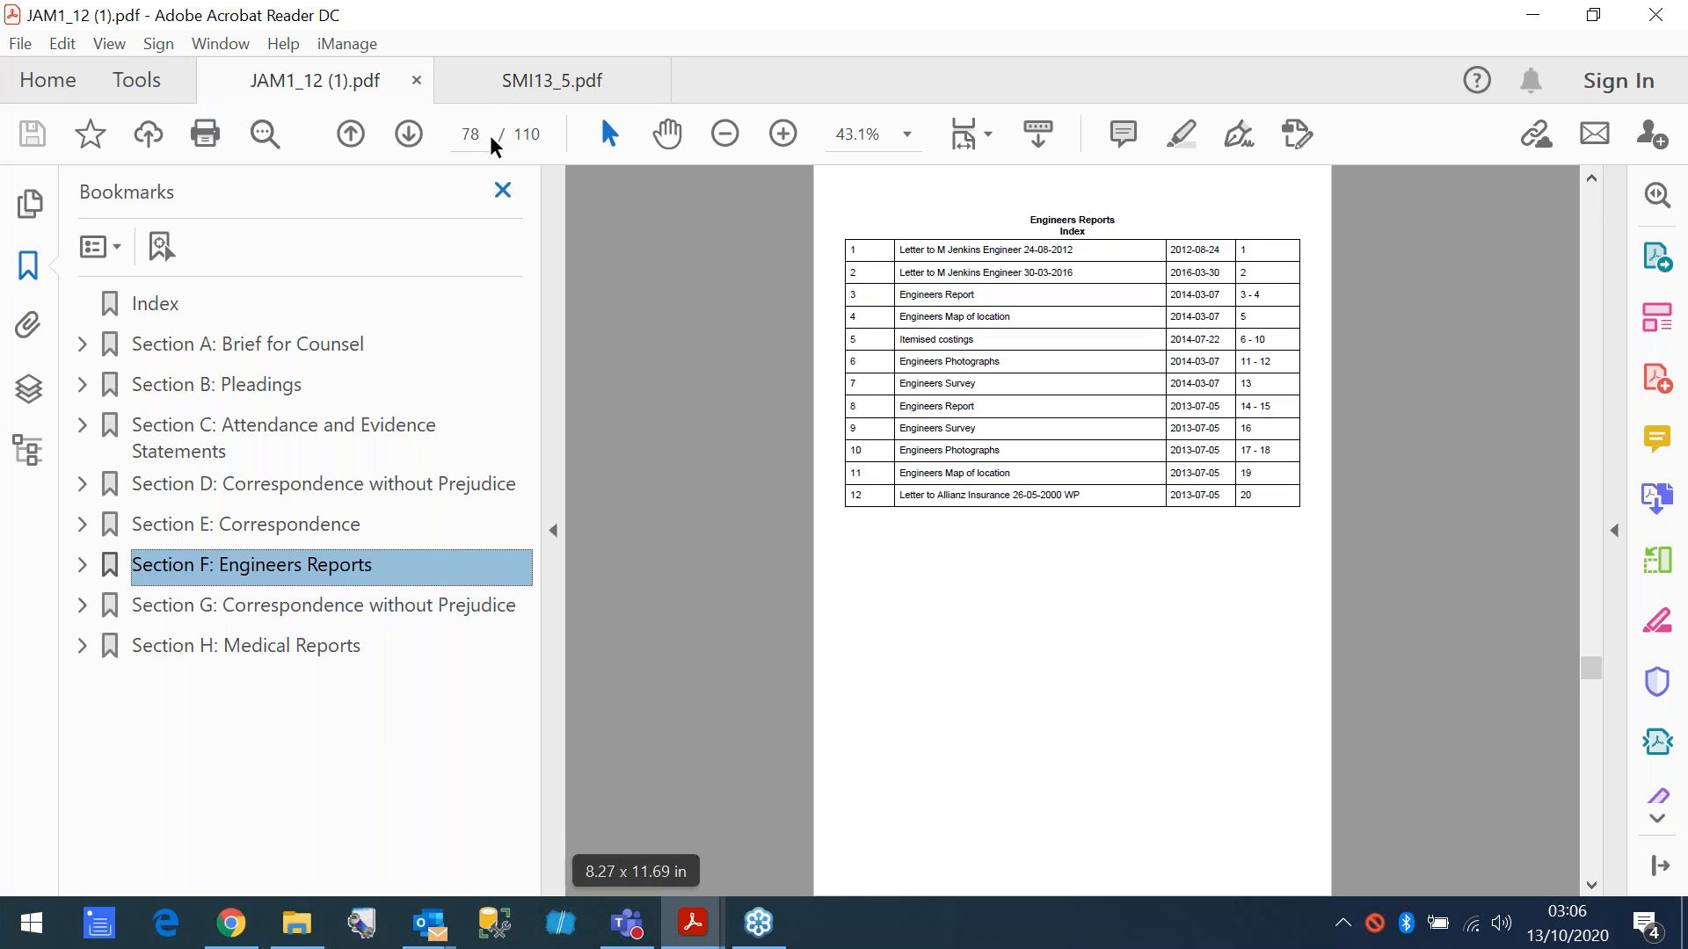
# - View the SMI13_5.pdf bundle, and back in Chrome look at the Actionstep matters list and the Bundledocs website
pyautogui.click(508, 84)
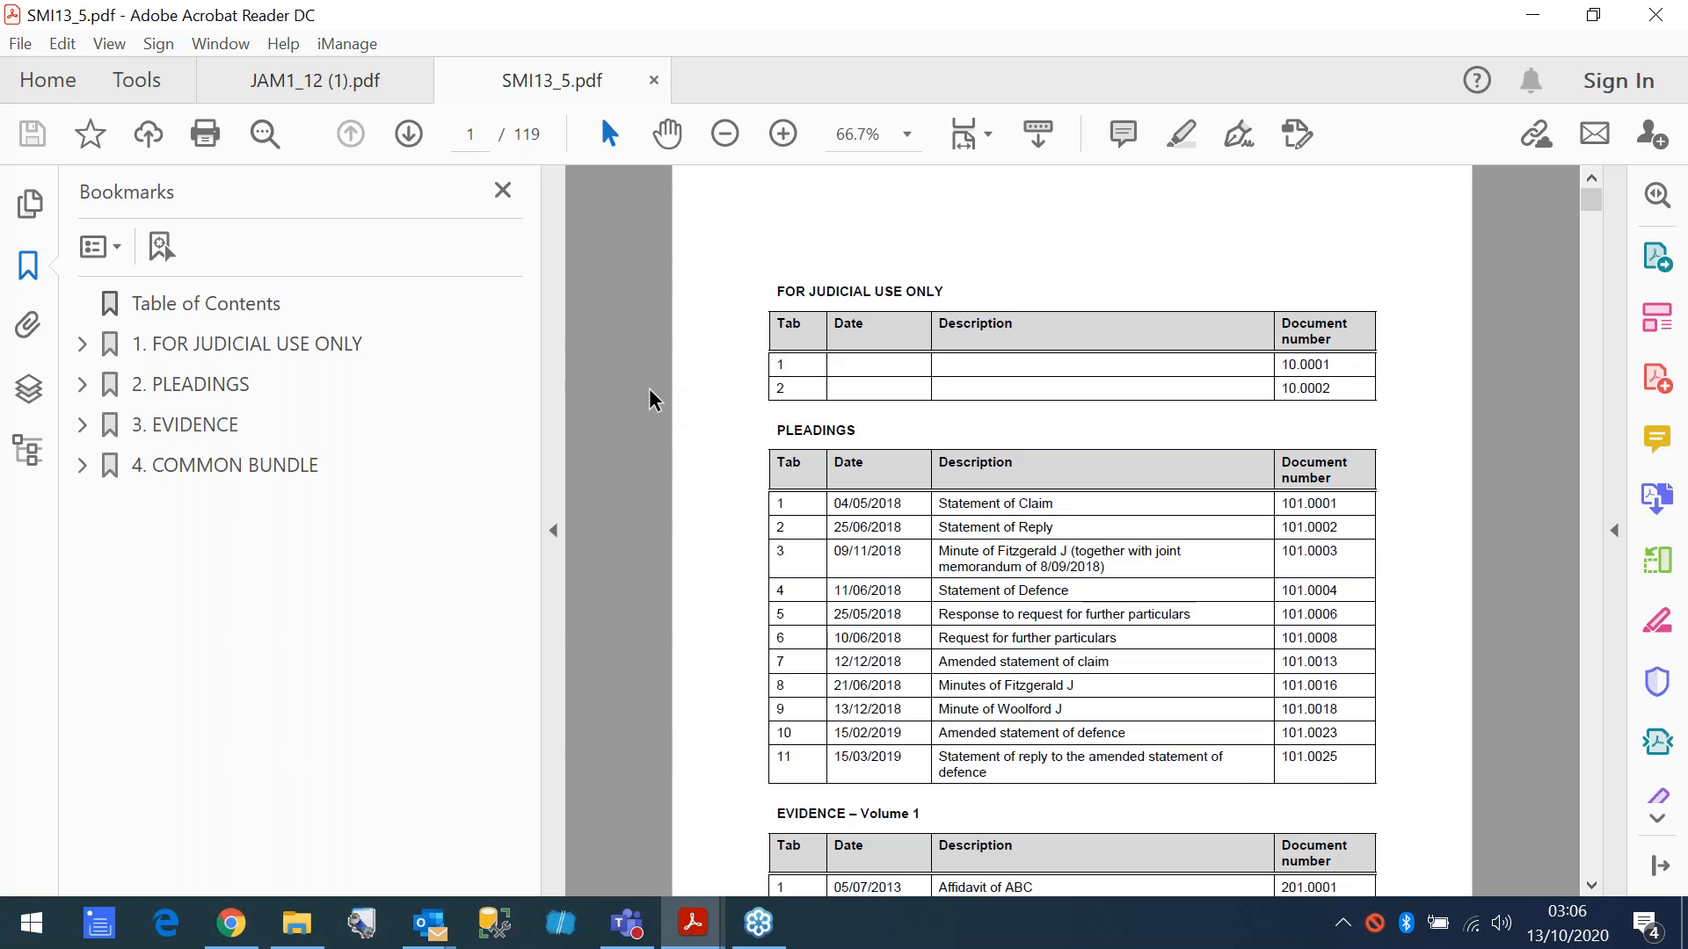
pyautogui.click(1535, 18)
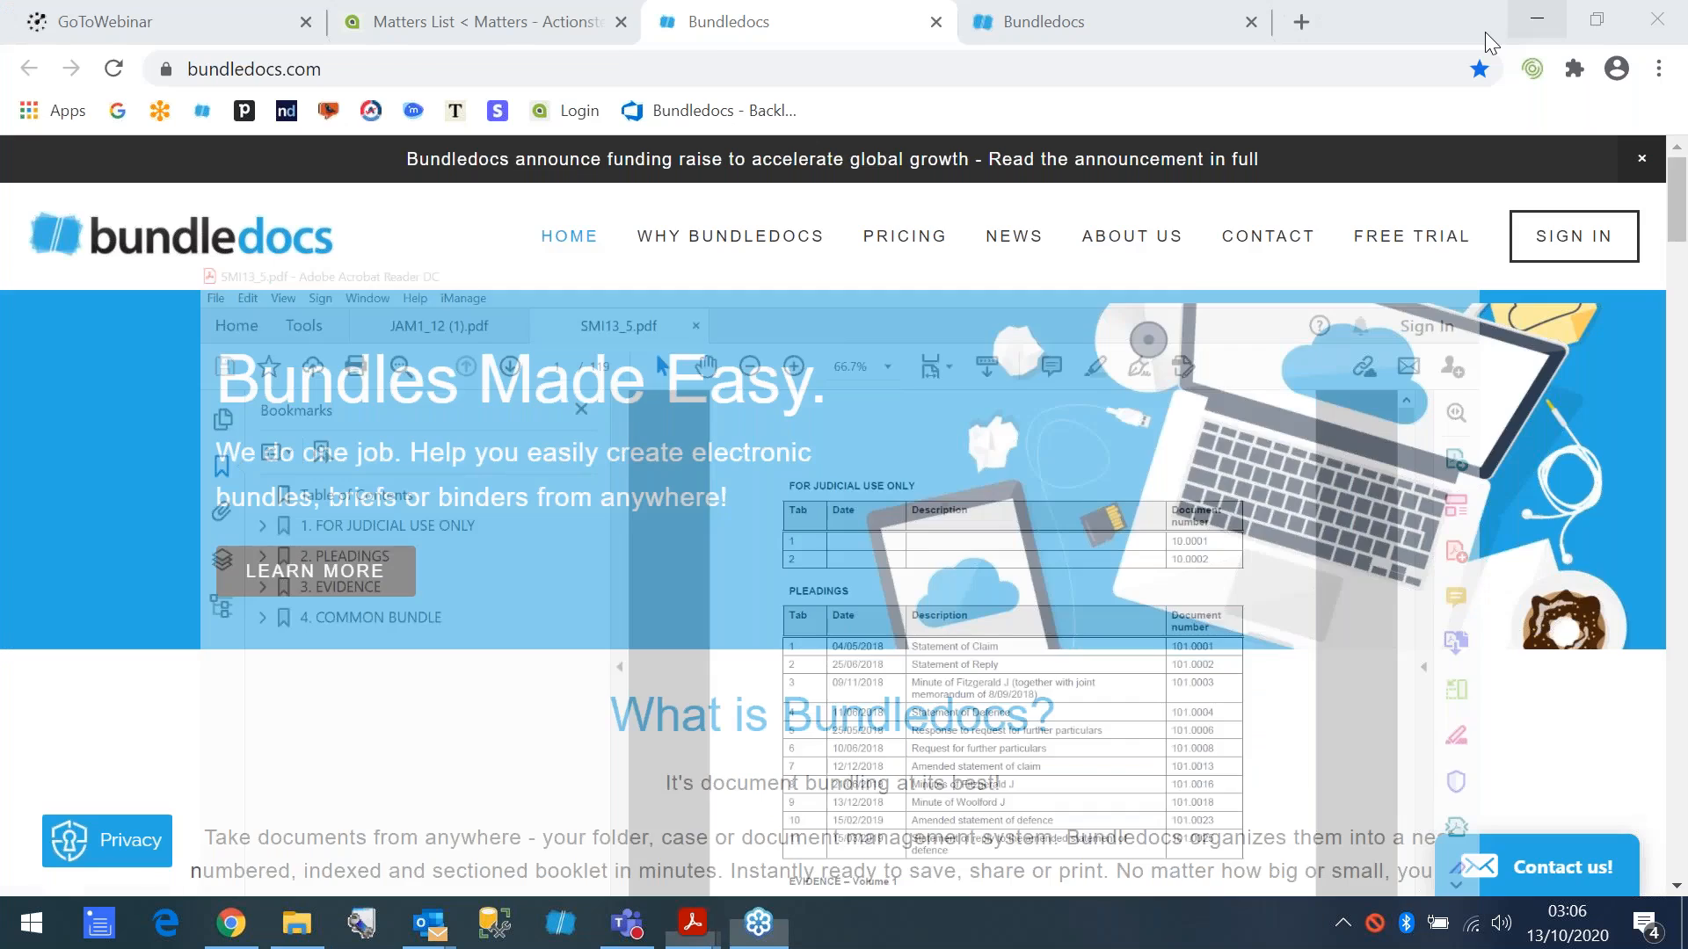
pyautogui.click(475, 33)
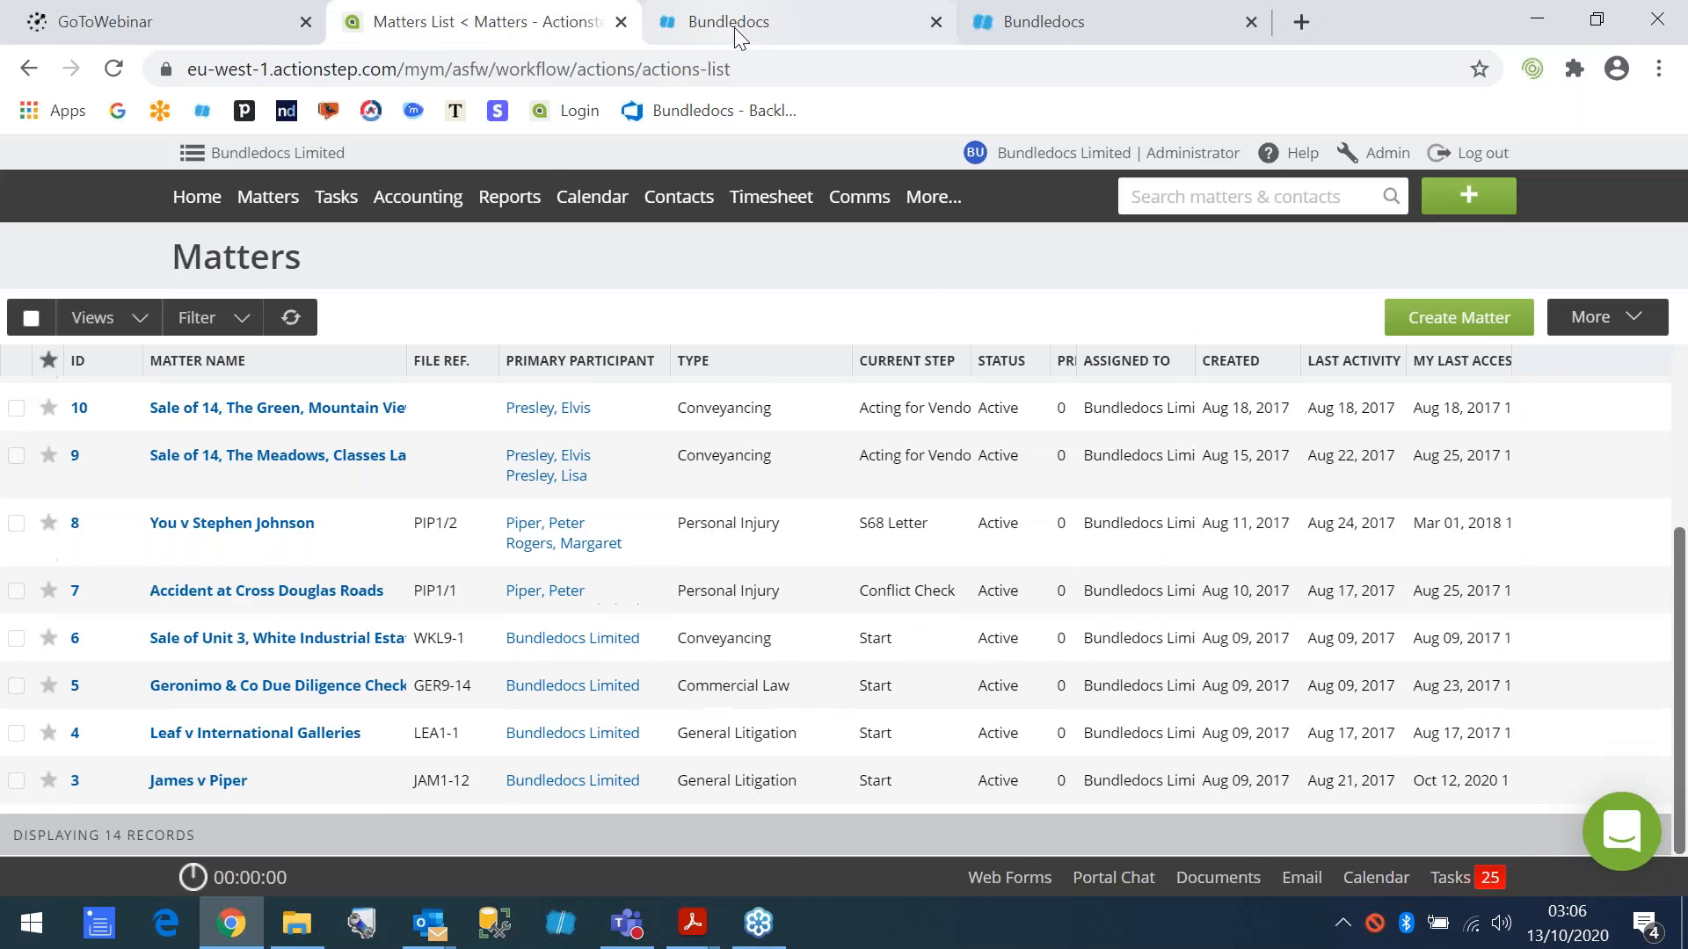
pyautogui.click(735, 28)
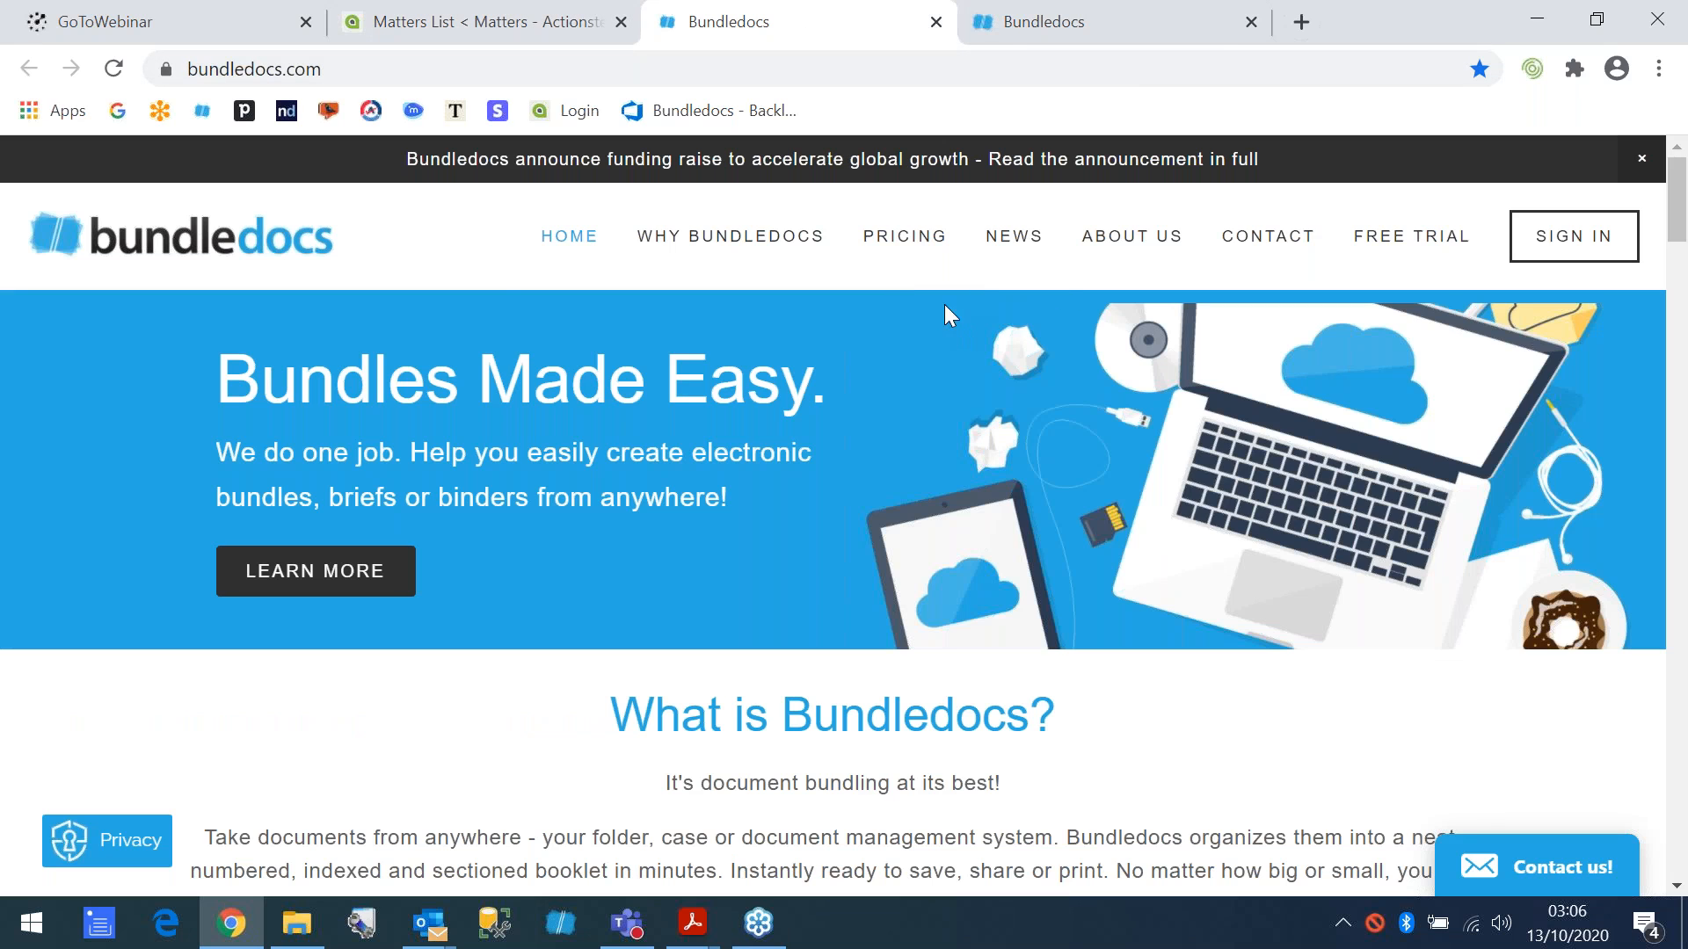
# - Sign in to the Bundledocs web app with the prefilled credentials and view the account menu options
pyautogui.click(370, 69)
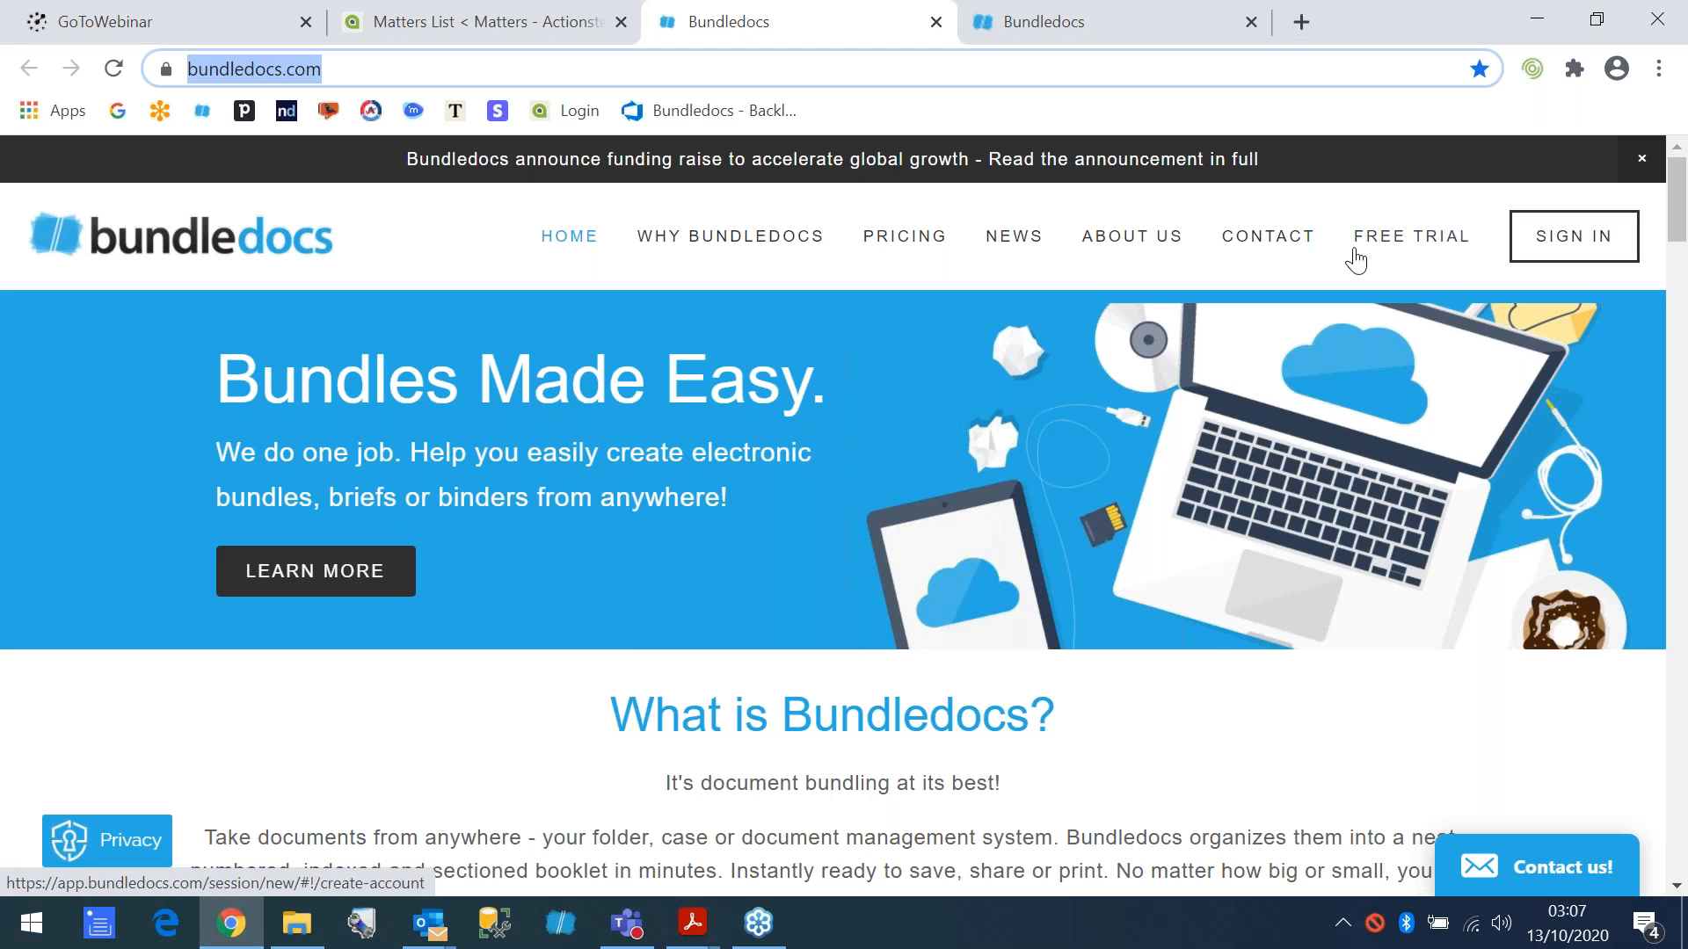
pyautogui.click(1046, 21)
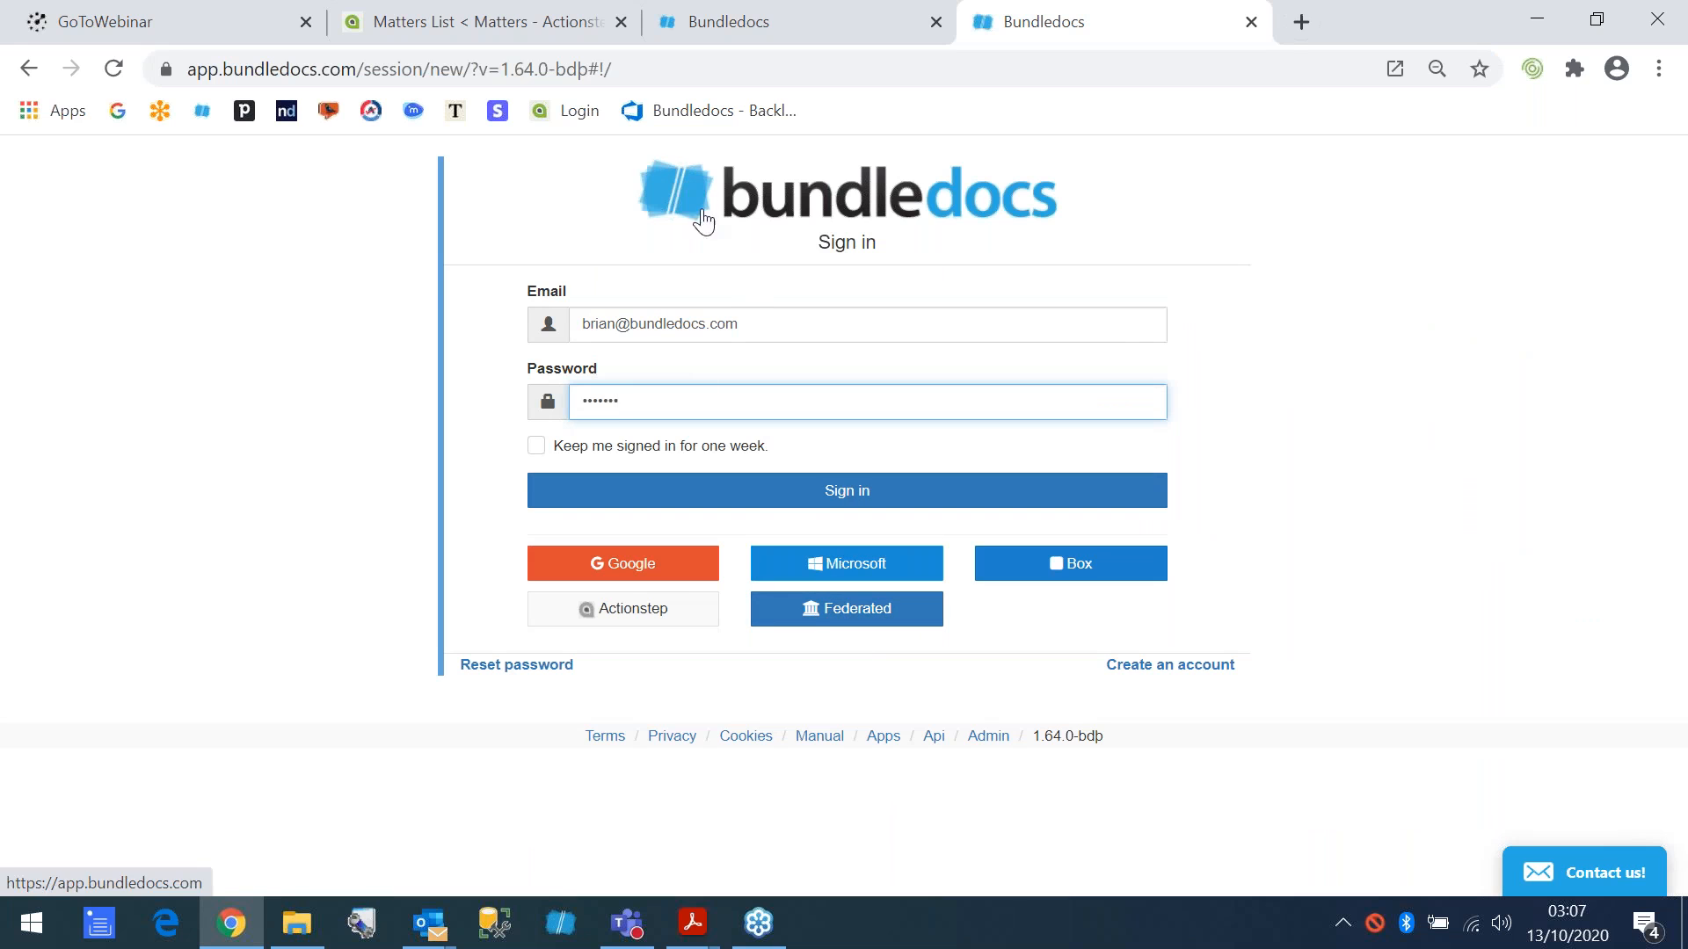
pyautogui.click(847, 497)
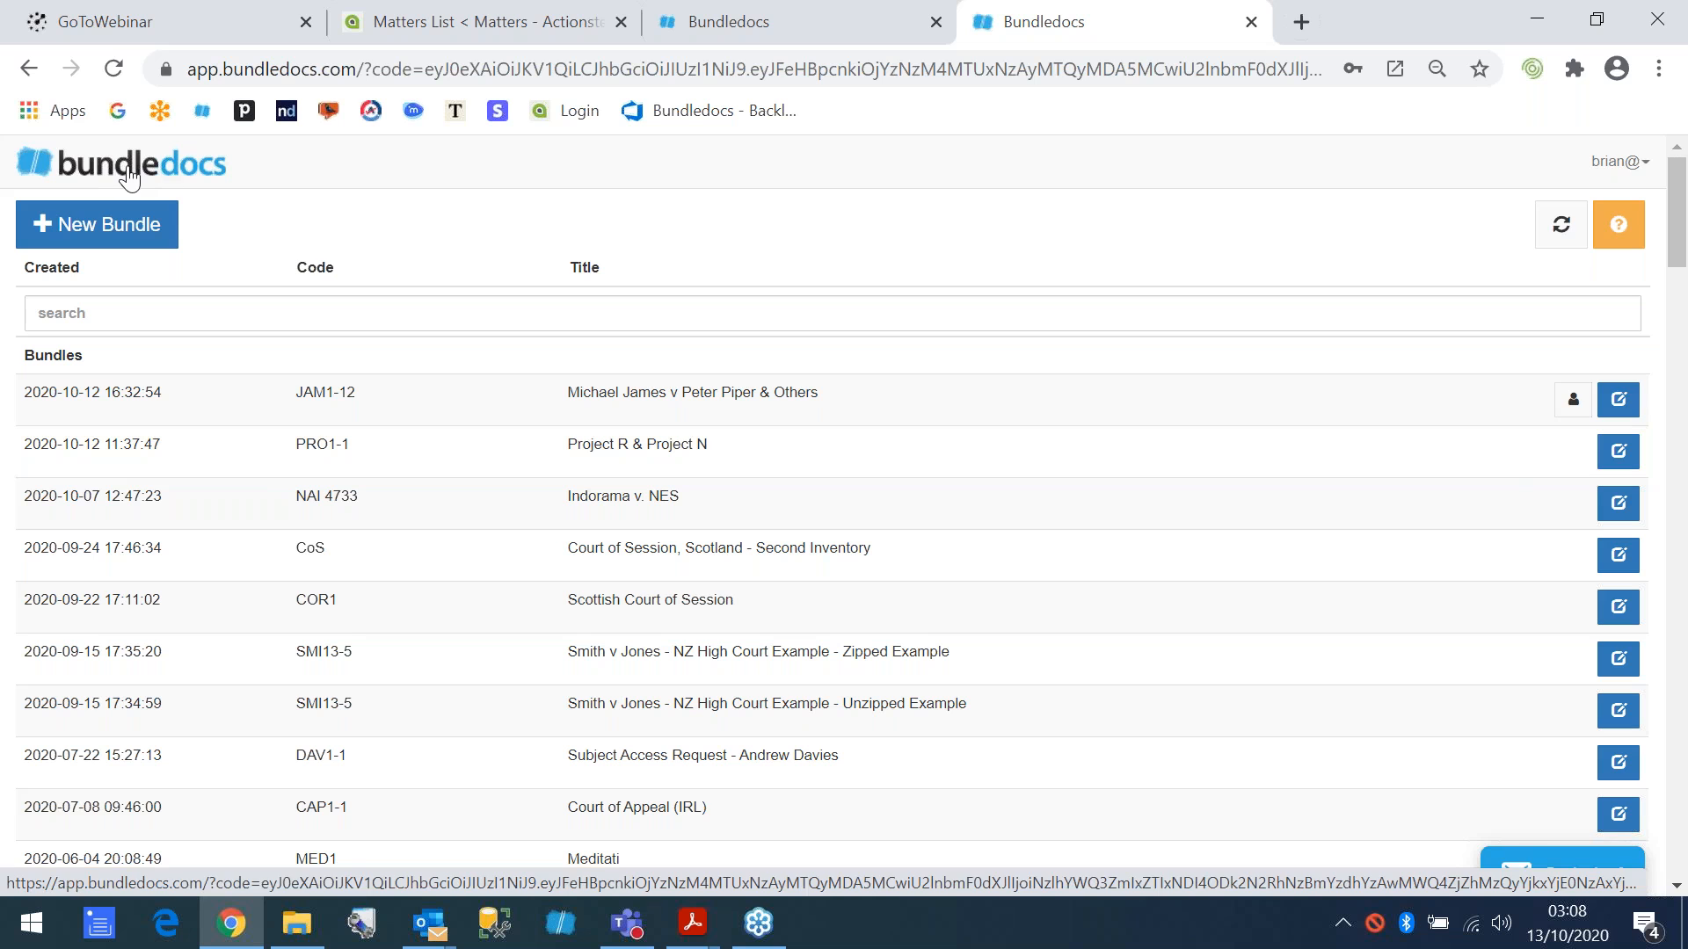
pyautogui.click(1616, 162)
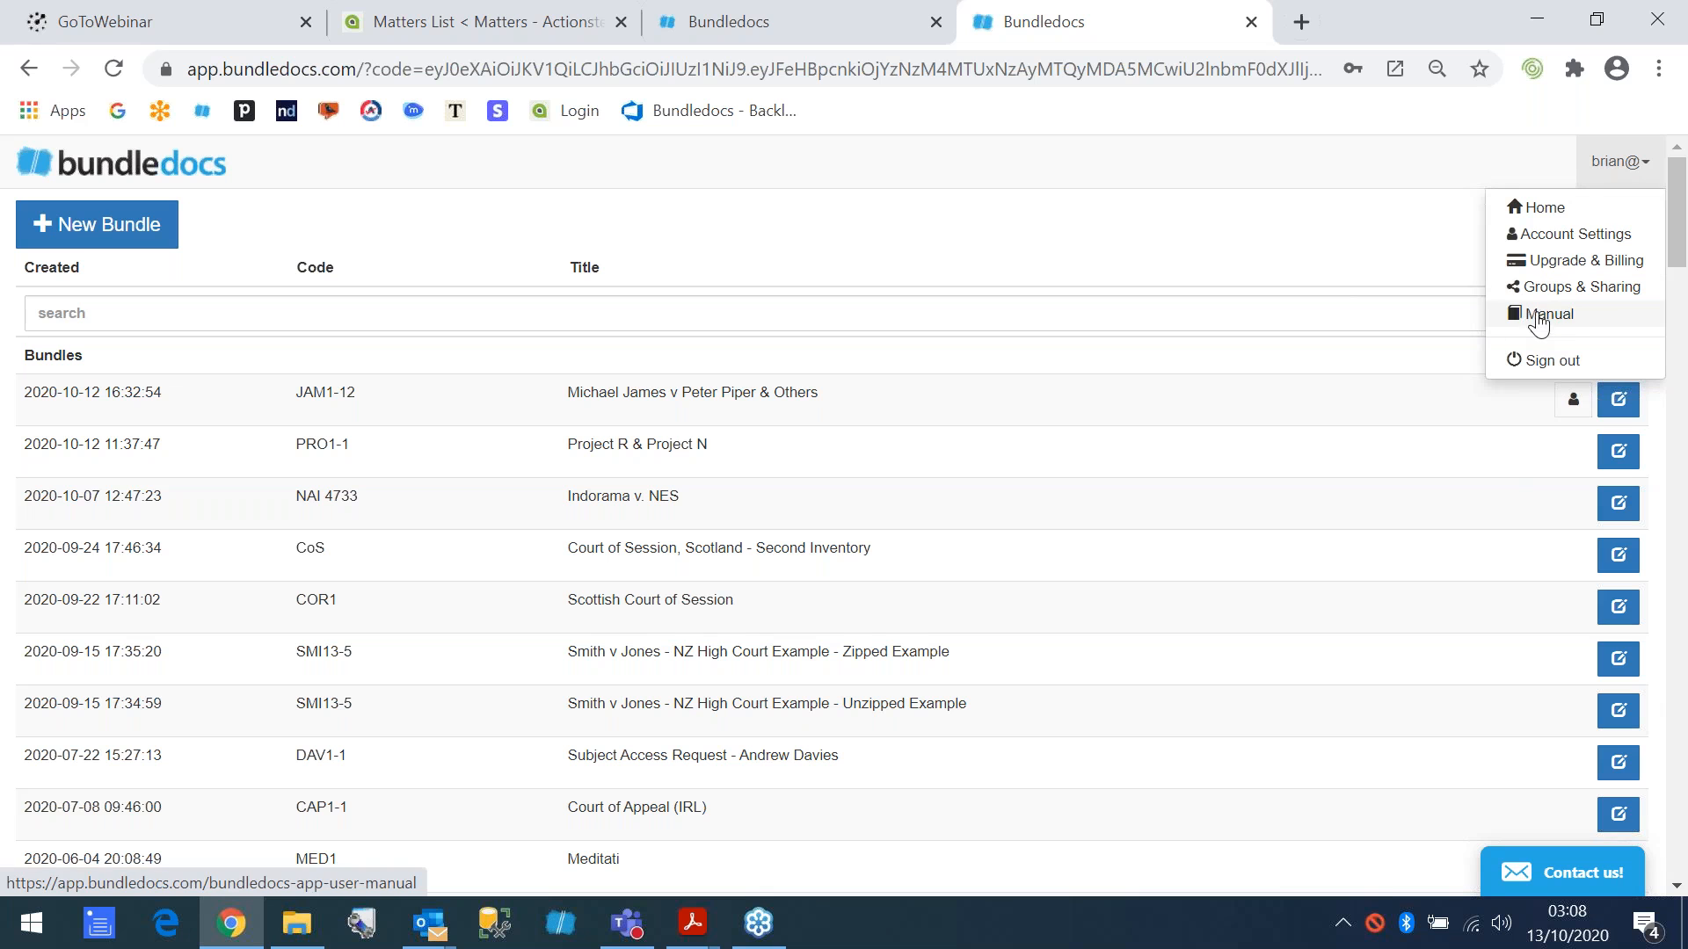
pyautogui.click(1150, 237)
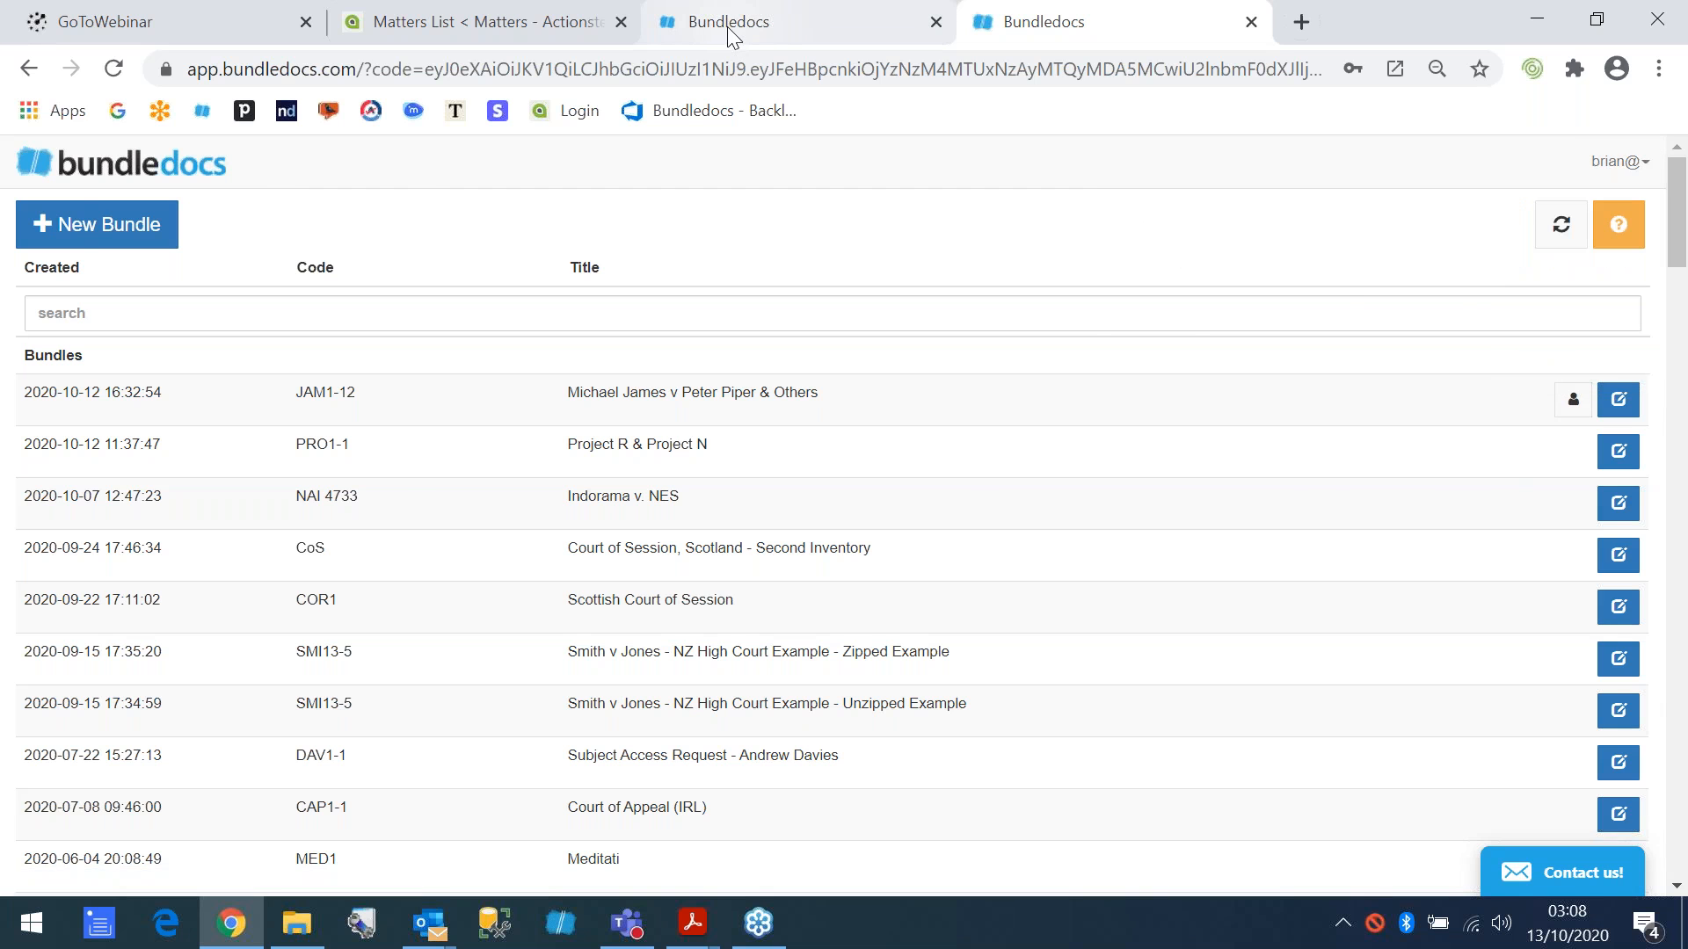
# - Open the Bundledocs YouTube channel from the footer of the bundledocs.com home page and show its videos
pyautogui.click(726, 26)
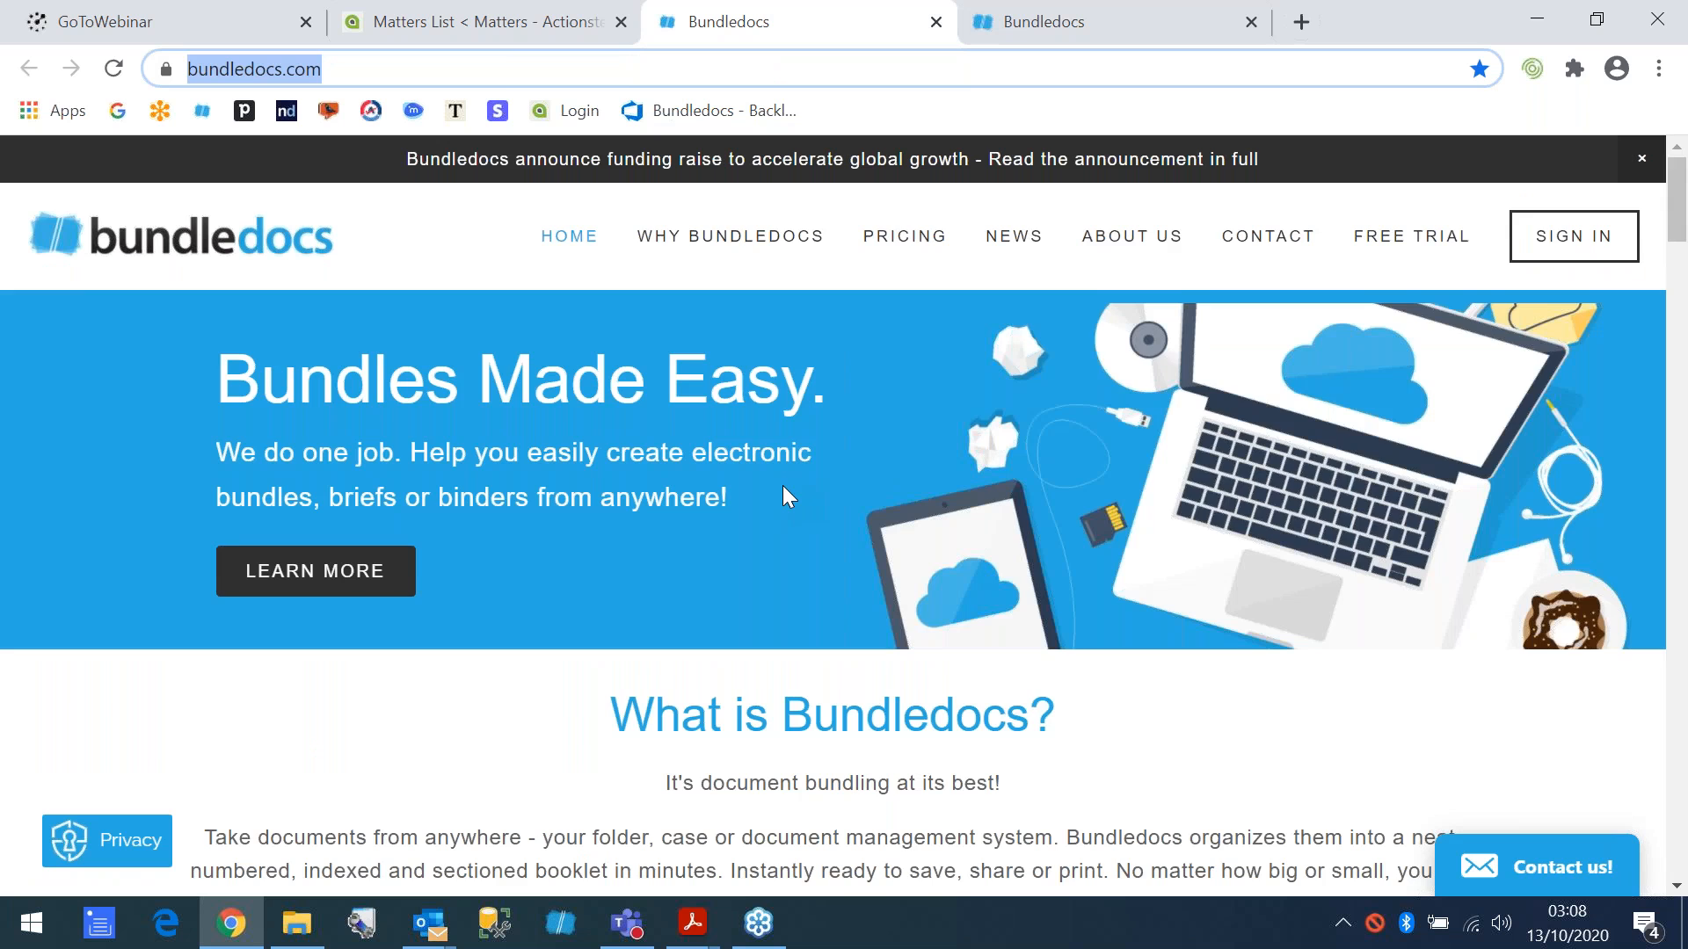
pyautogui.scroll(-15, 782, 487)
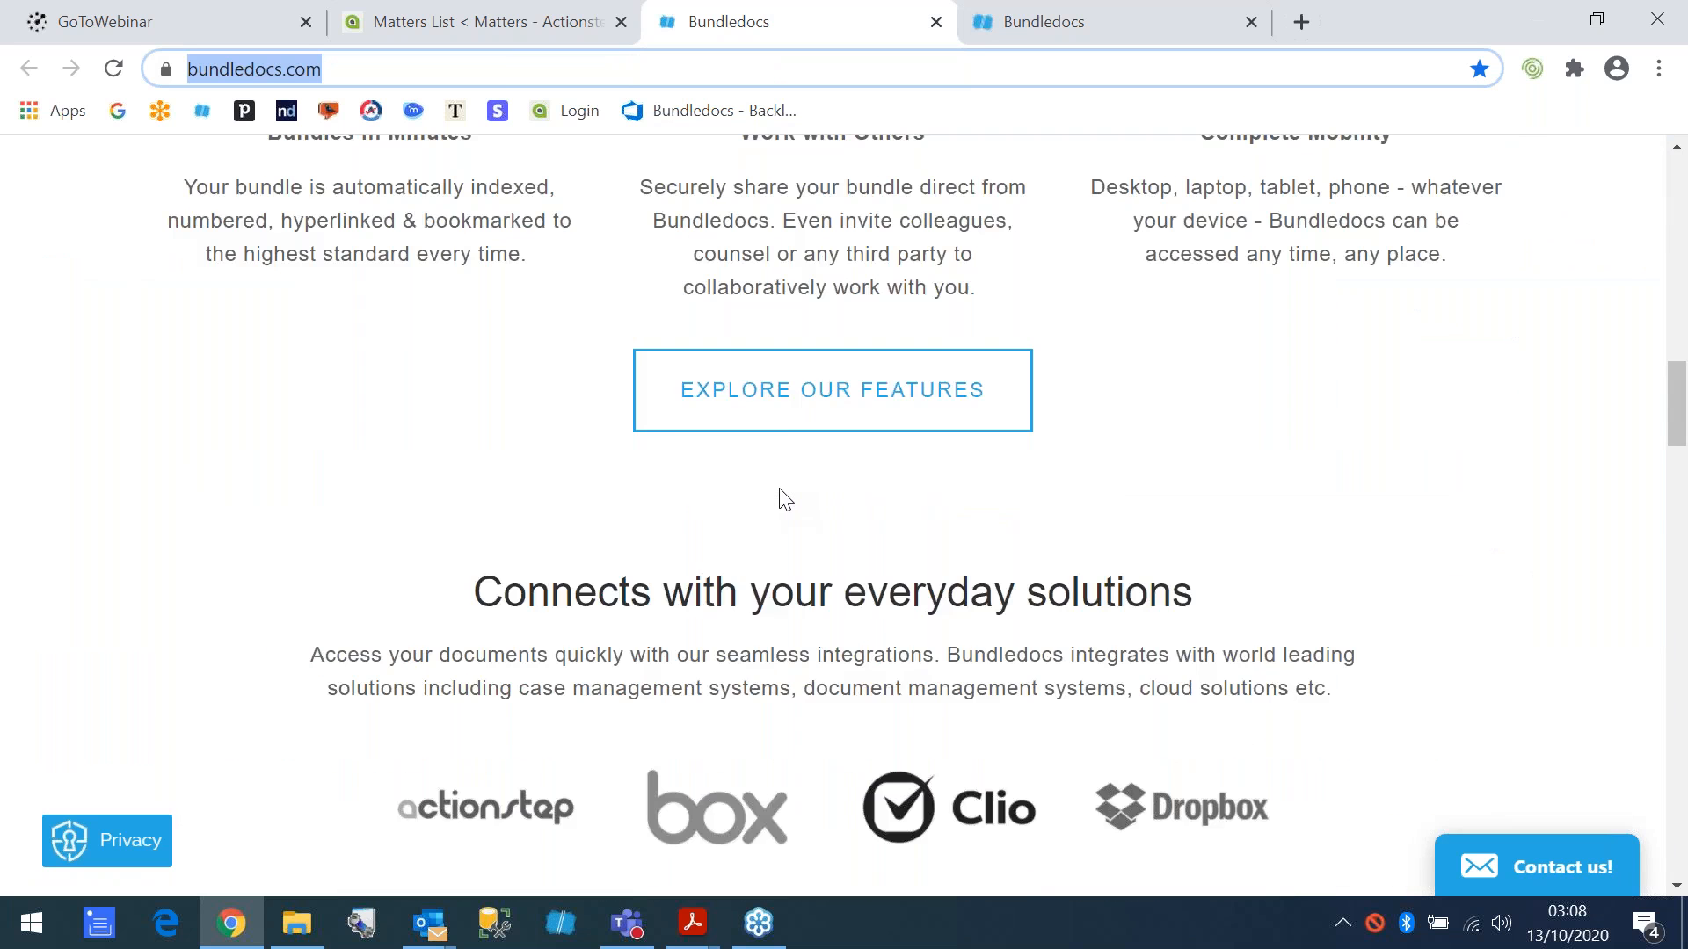
pyautogui.scroll(-10, 778, 489)
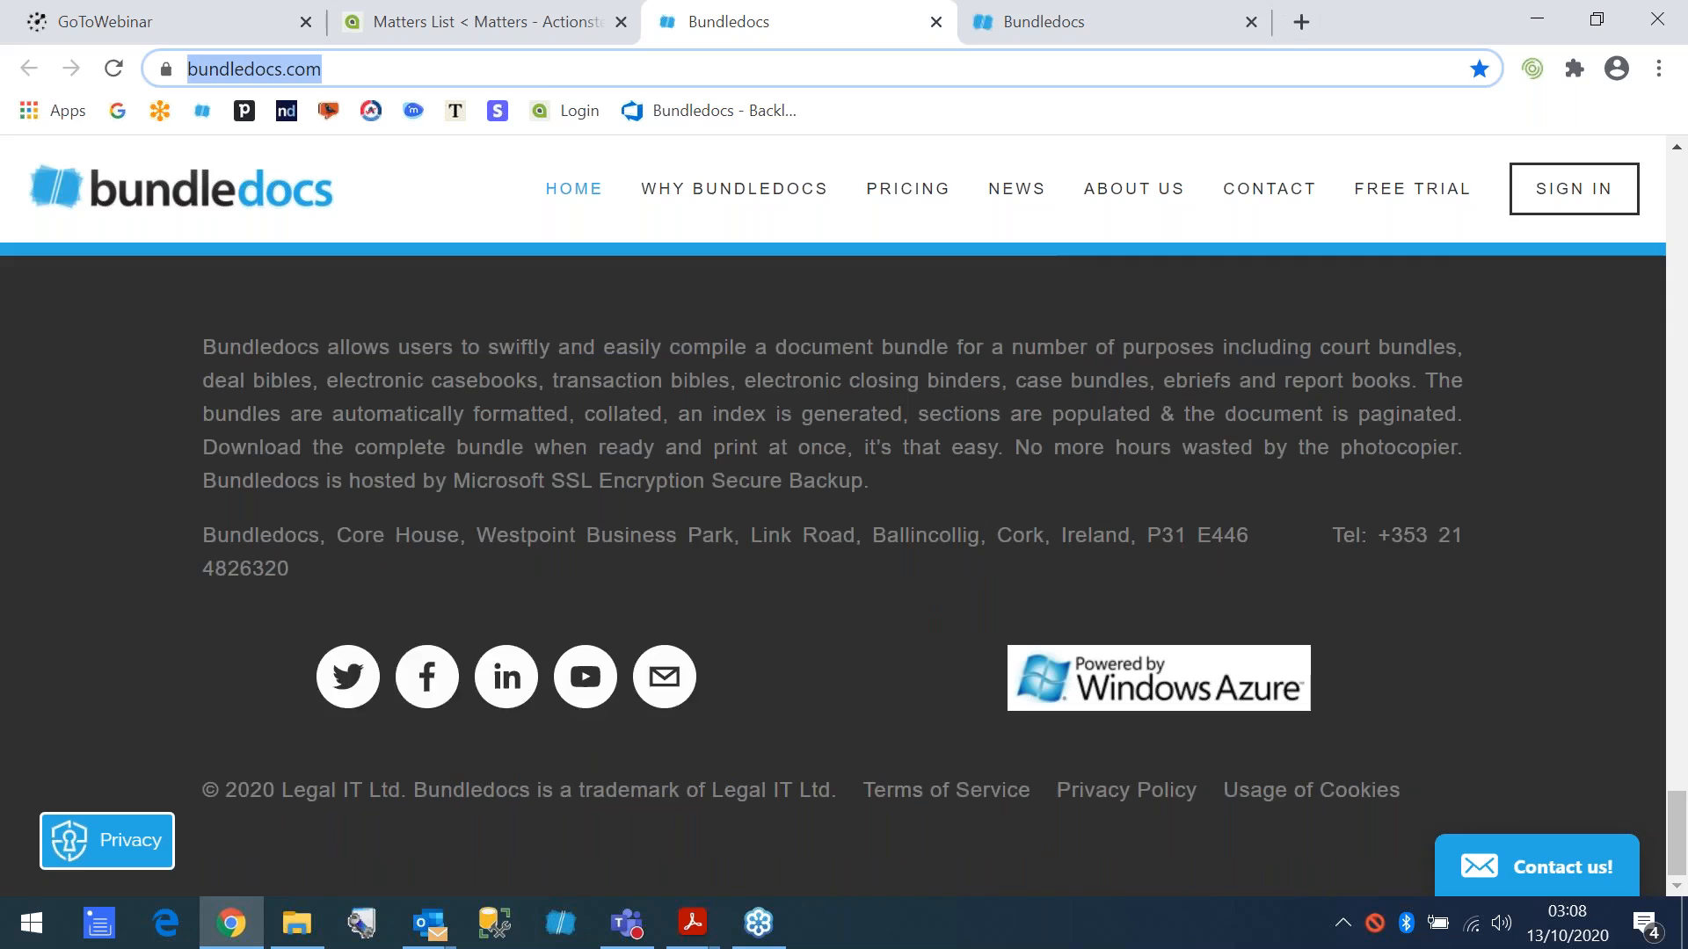
pyautogui.click(586, 677)
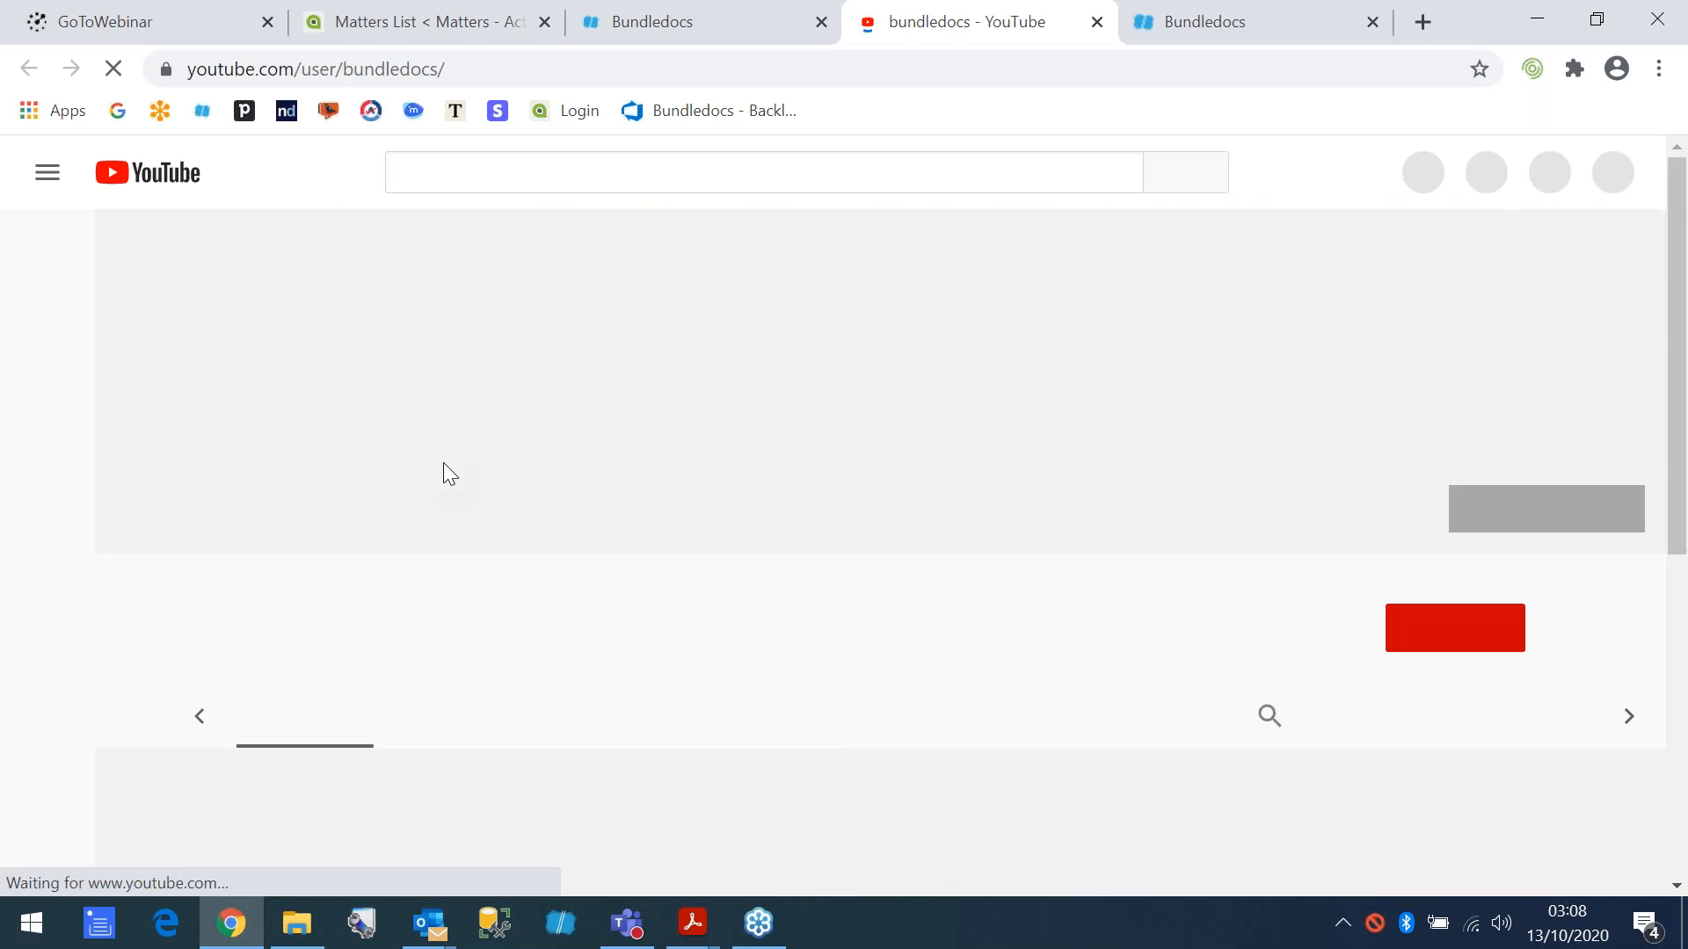
pyautogui.click(447, 651)
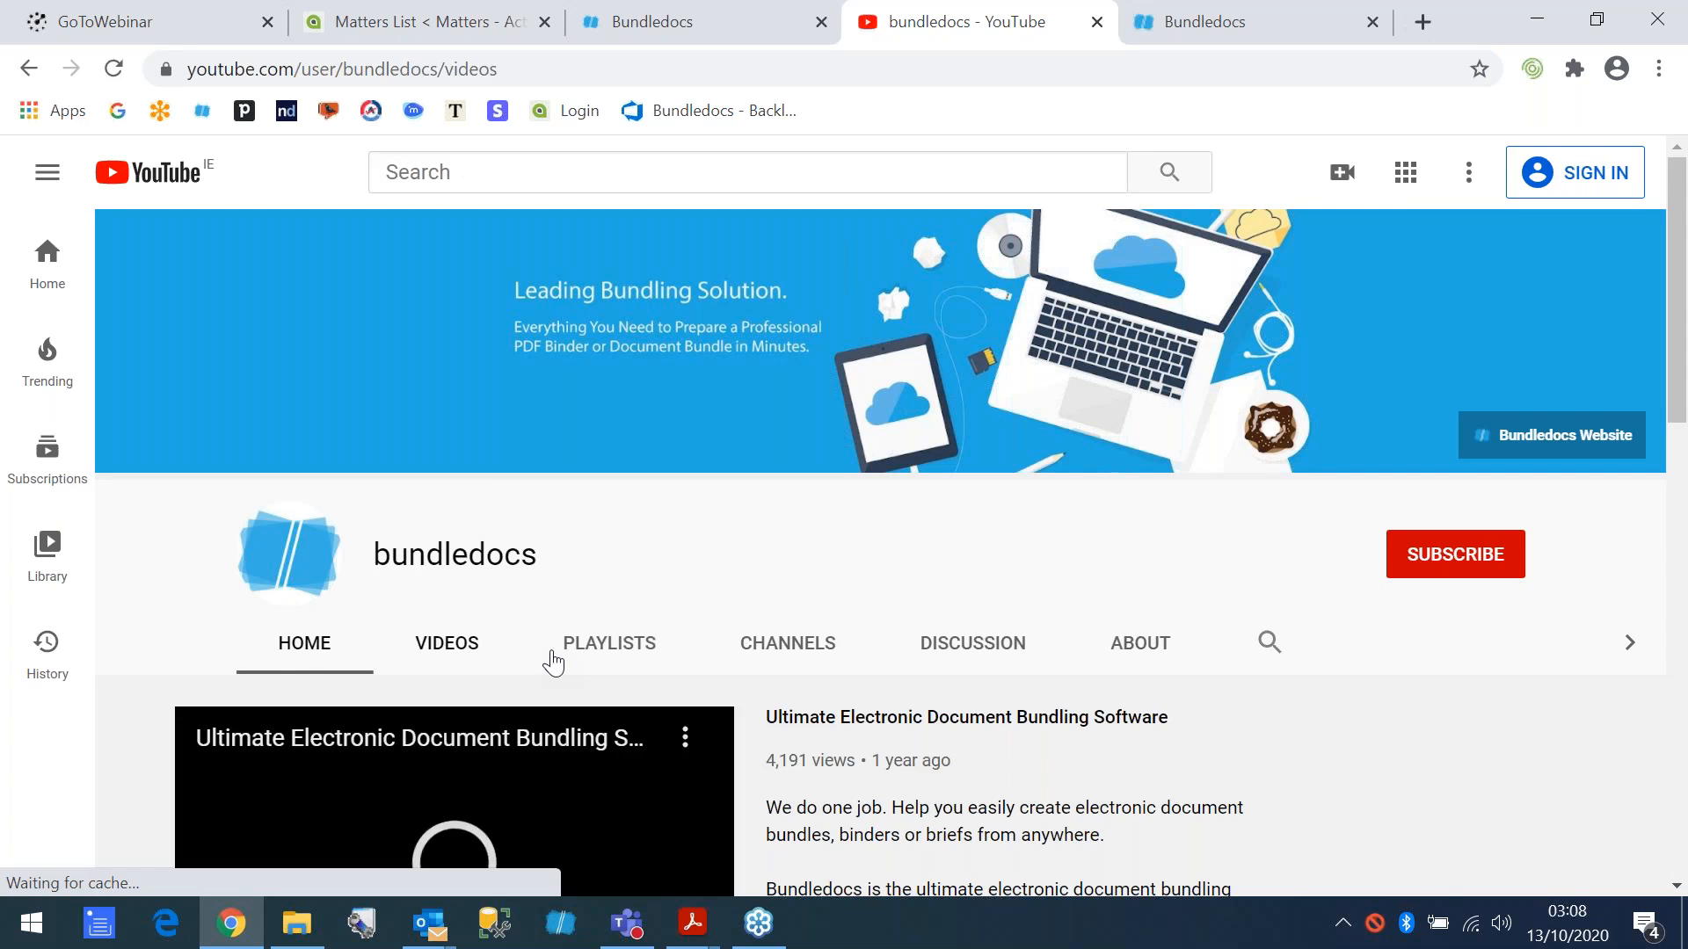
# - Browse the channel's uploaded tutorial videos, view its playlists and close the YouTube page
pyautogui.scroll(-1, 536, 646)
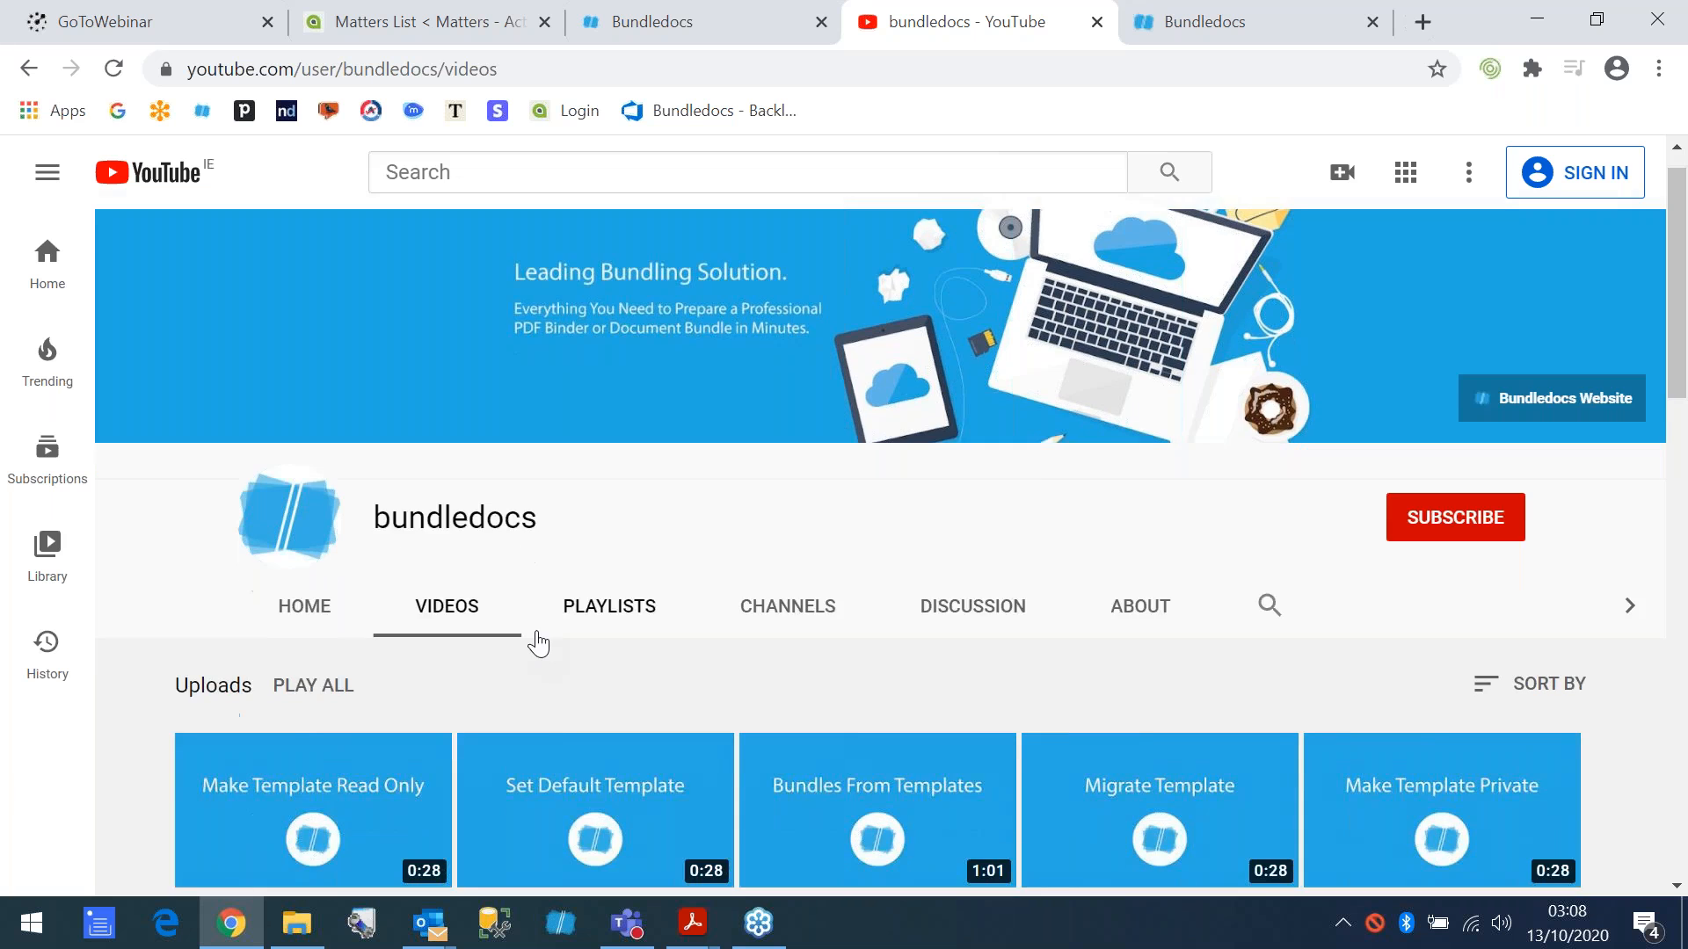
pyautogui.scroll(-15, 553, 622)
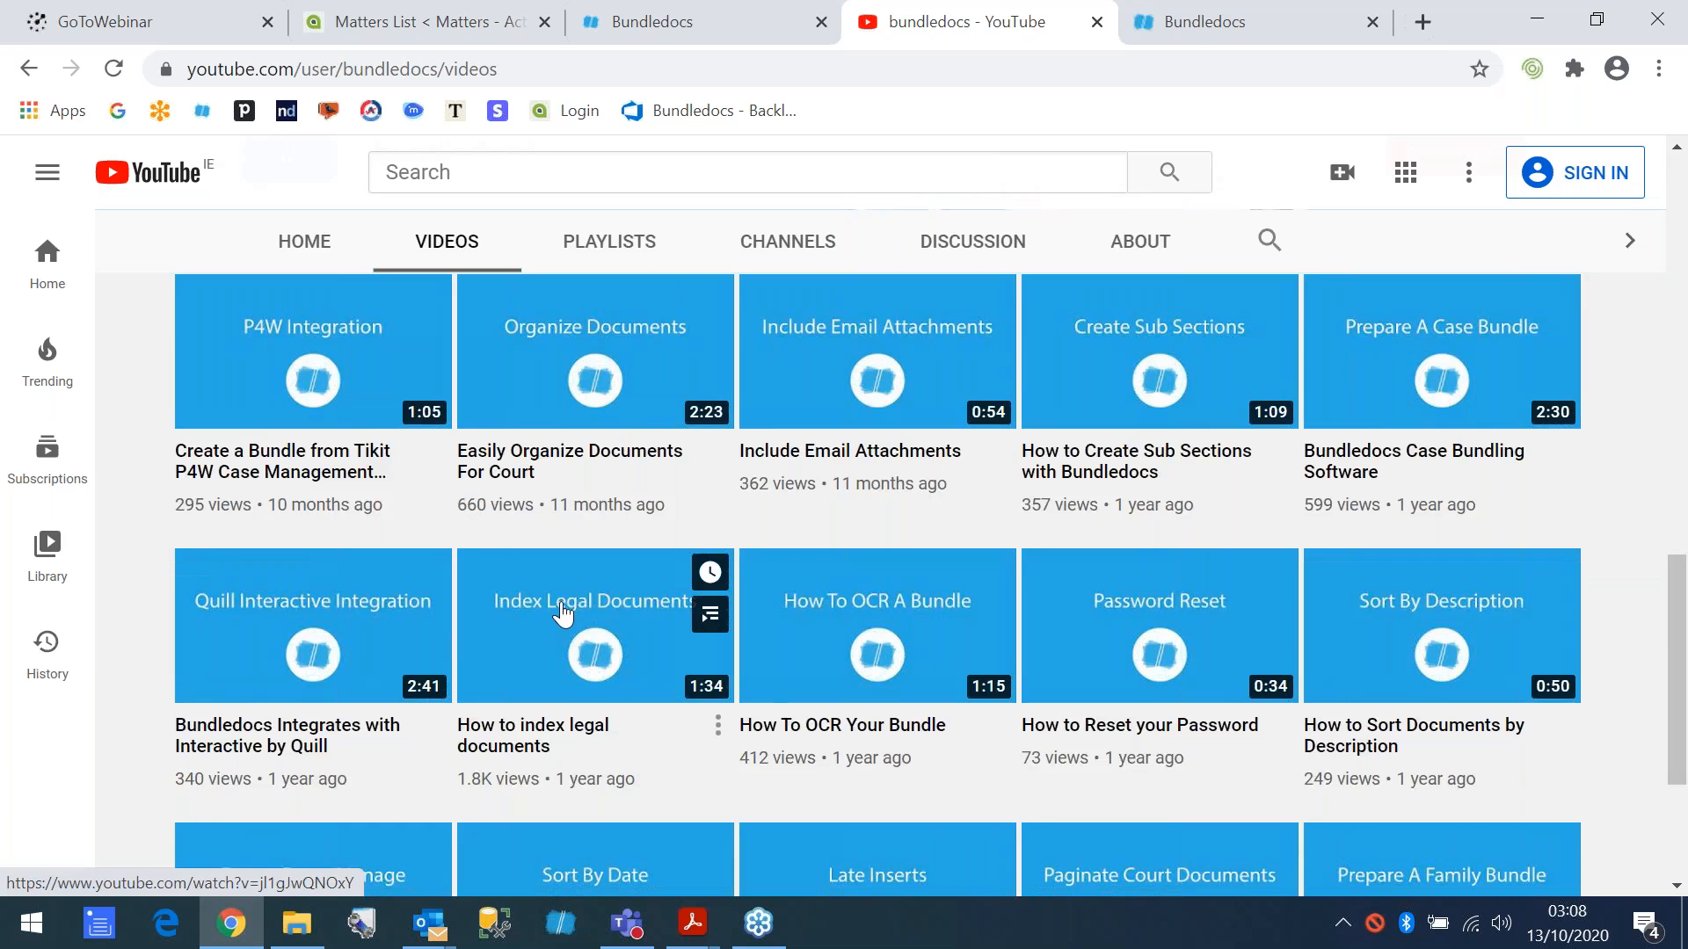
pyautogui.scroll(-3, 567, 615)
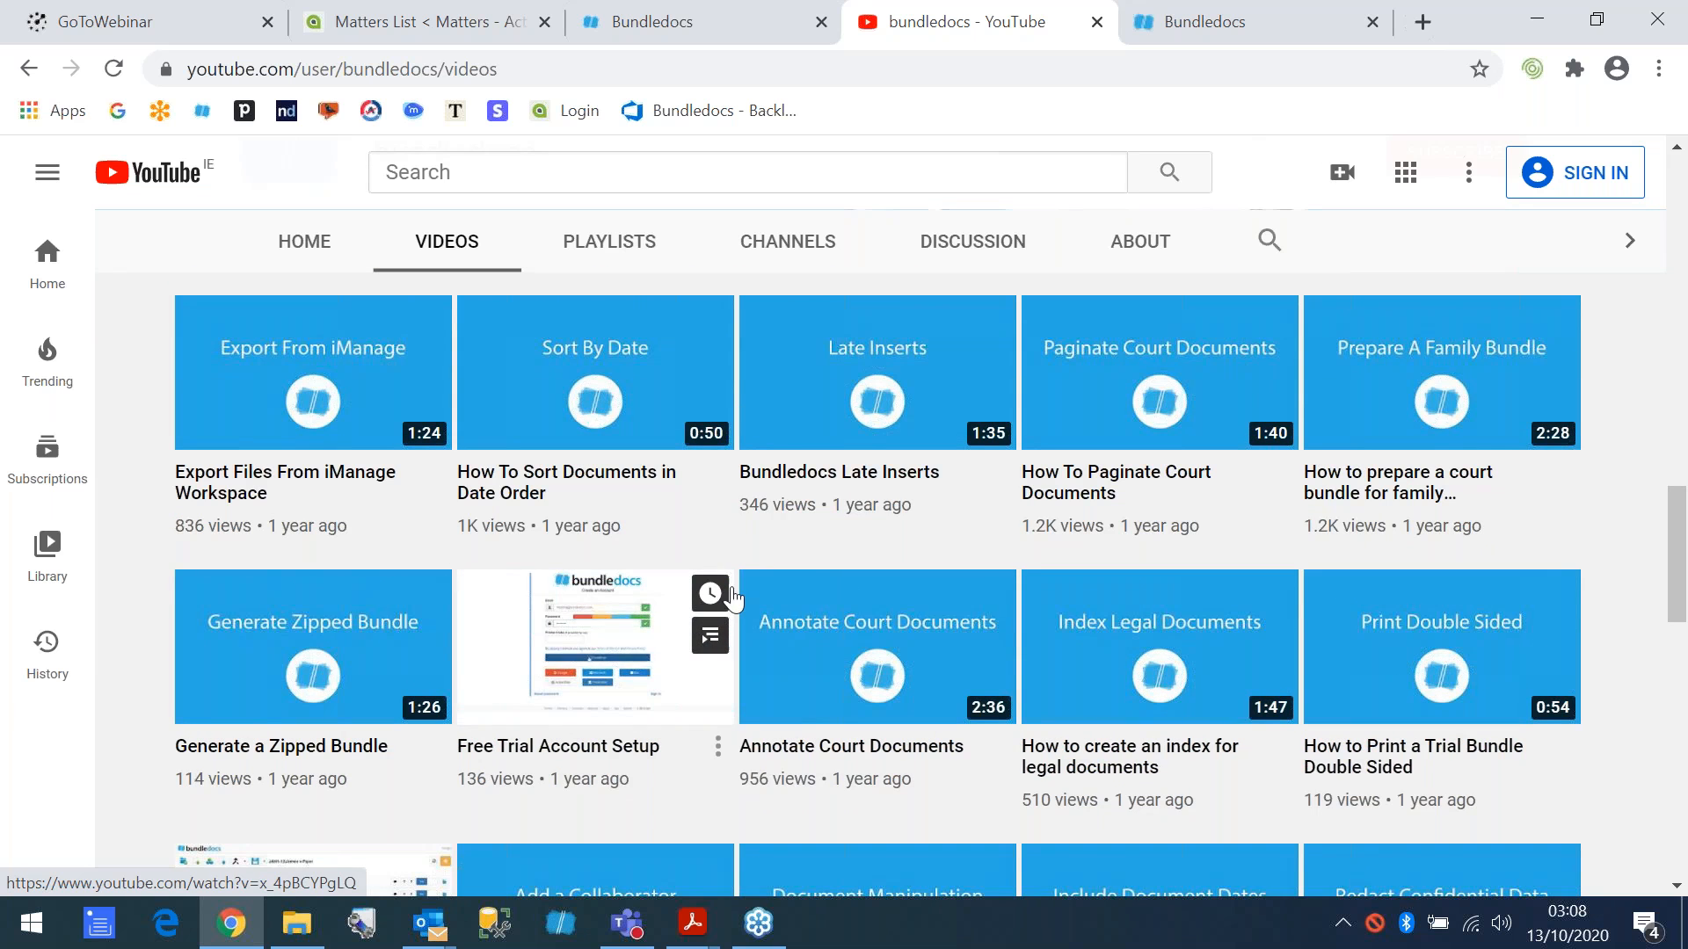
pyautogui.scroll(-2, 743, 606)
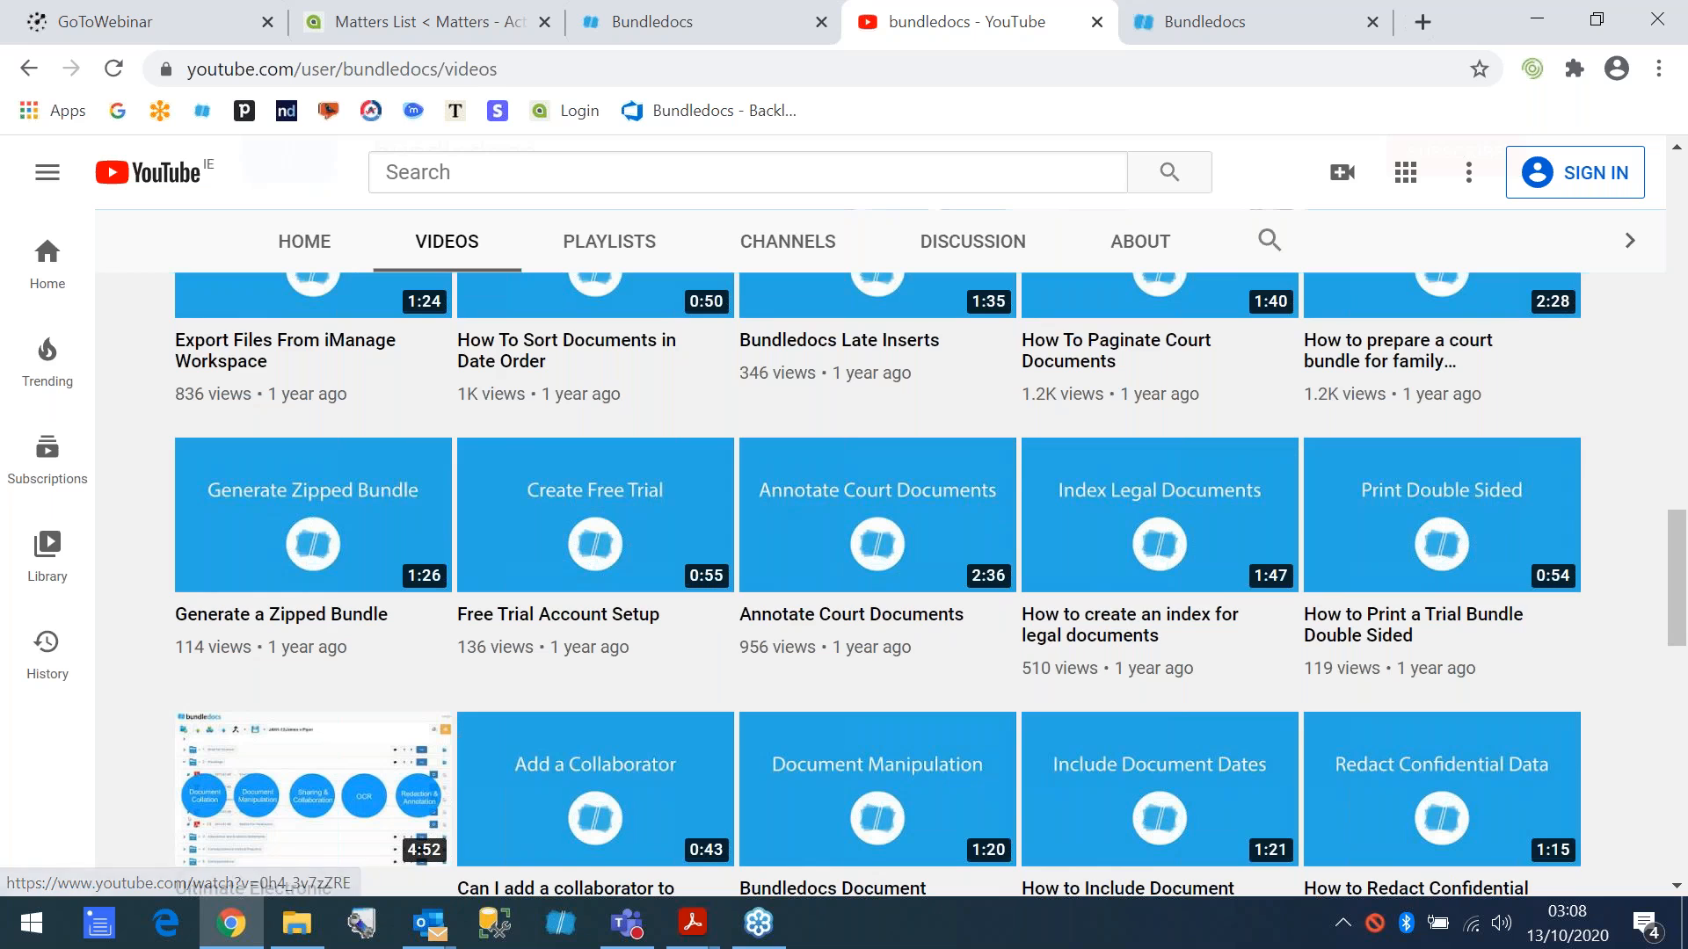
pyautogui.click(612, 260)
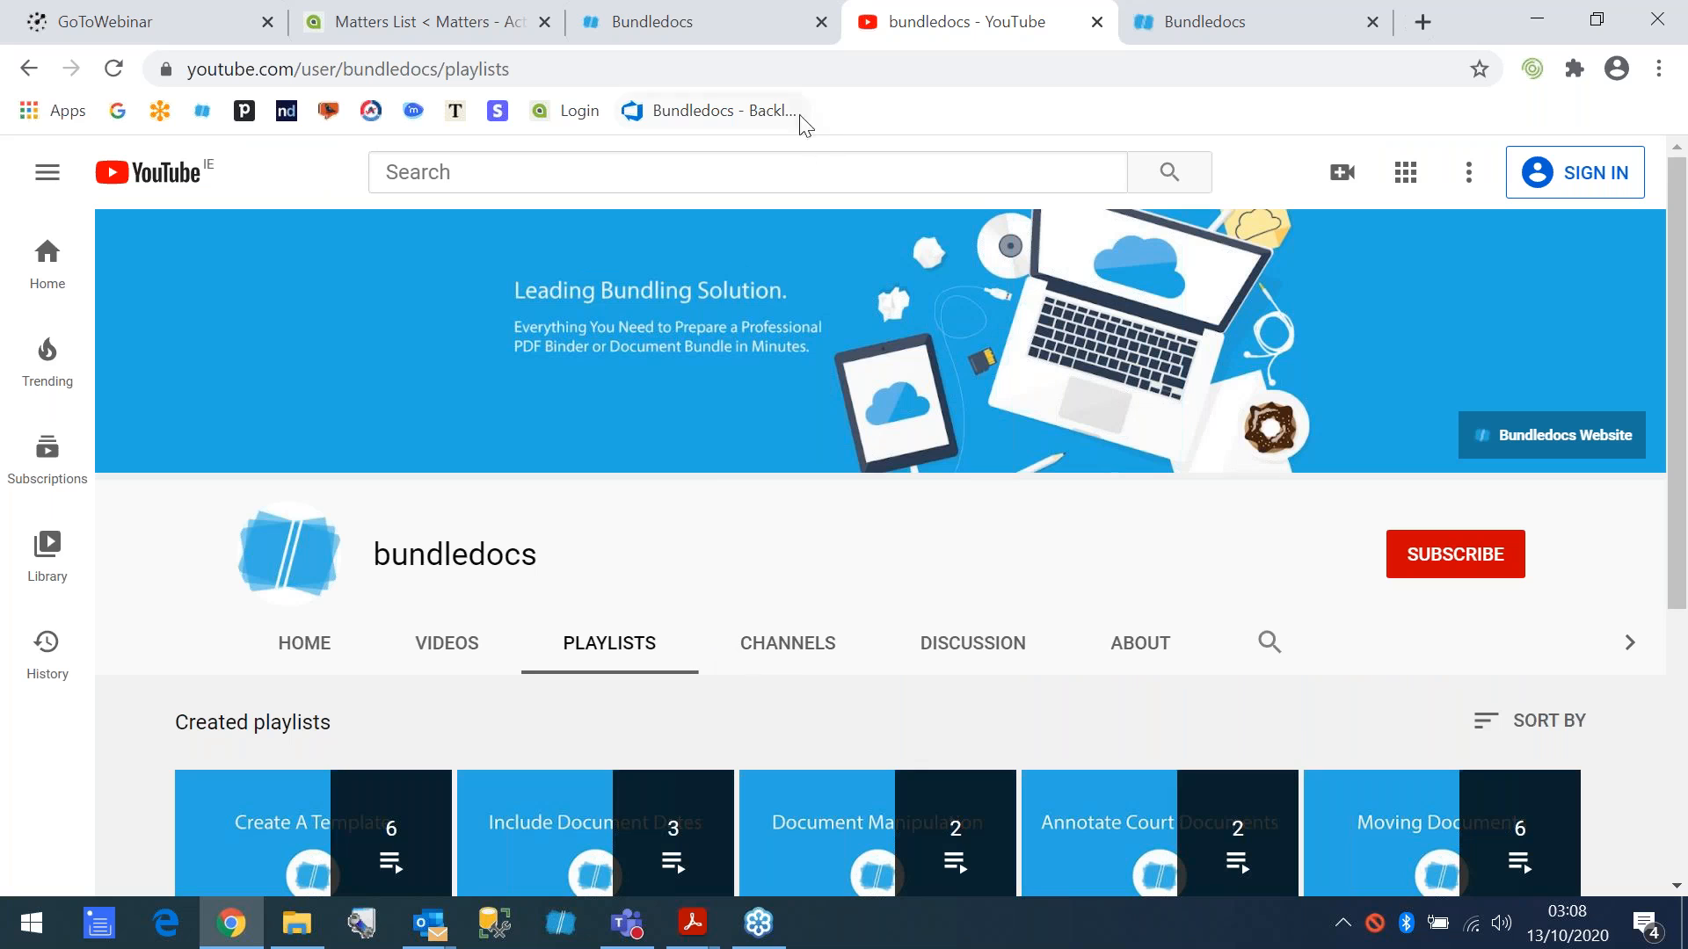
pyautogui.click(1096, 22)
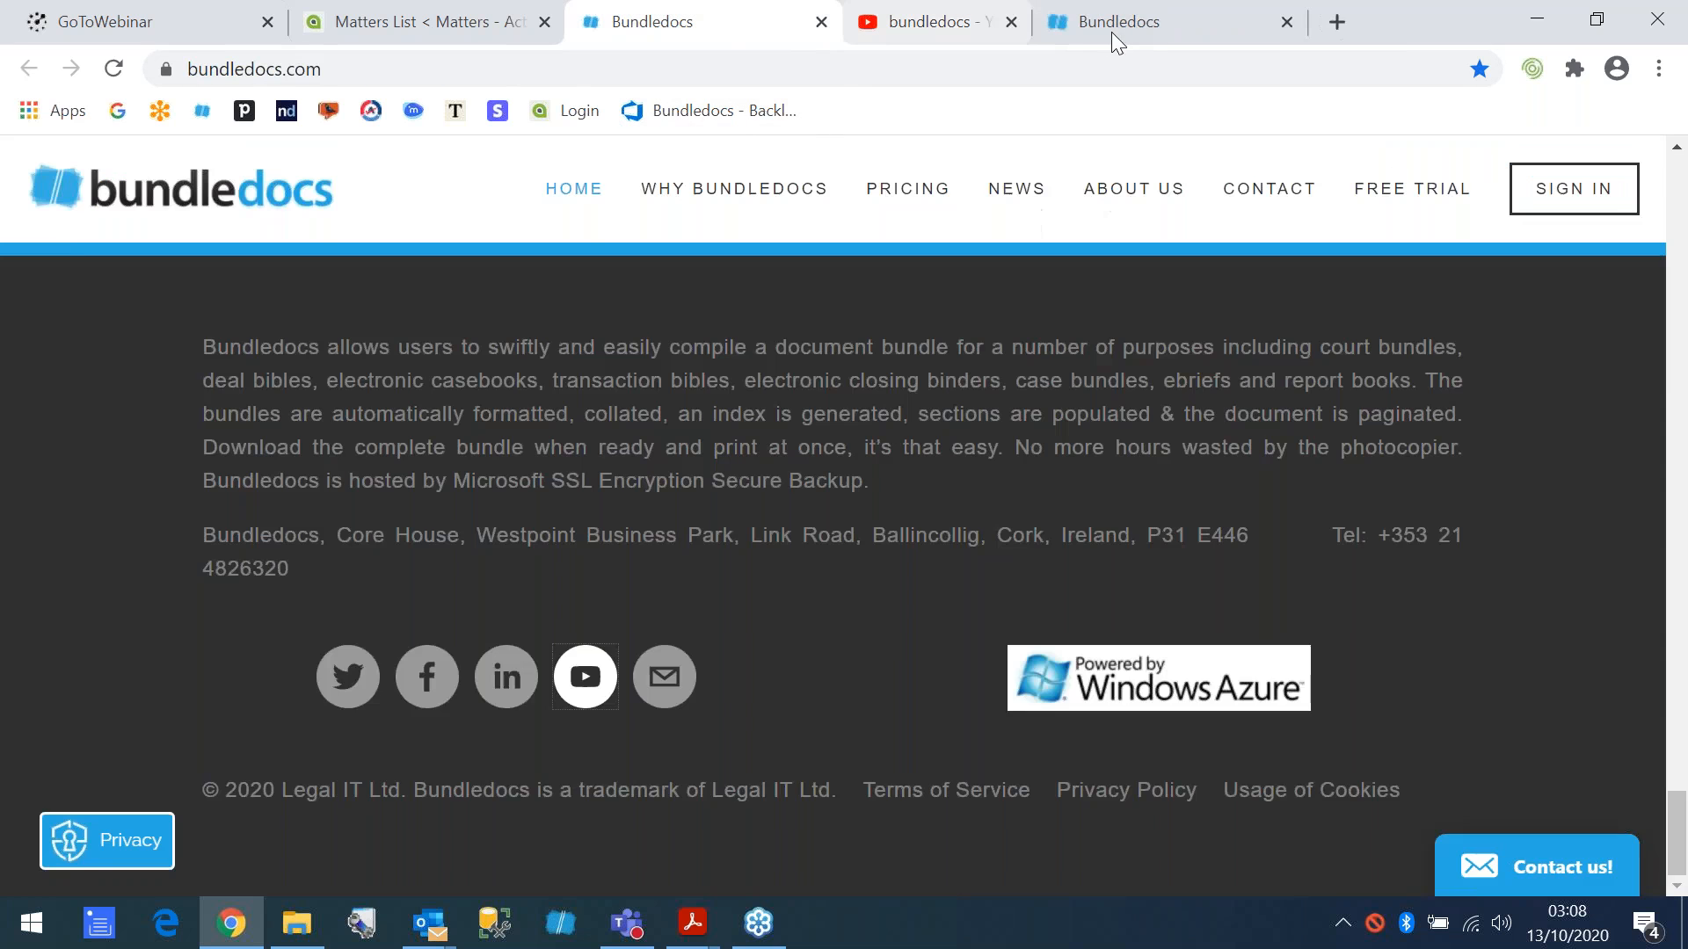
# - Return to the Bundledocs app and look through the lists of existing bundles and templates
pyautogui.click(989, 19)
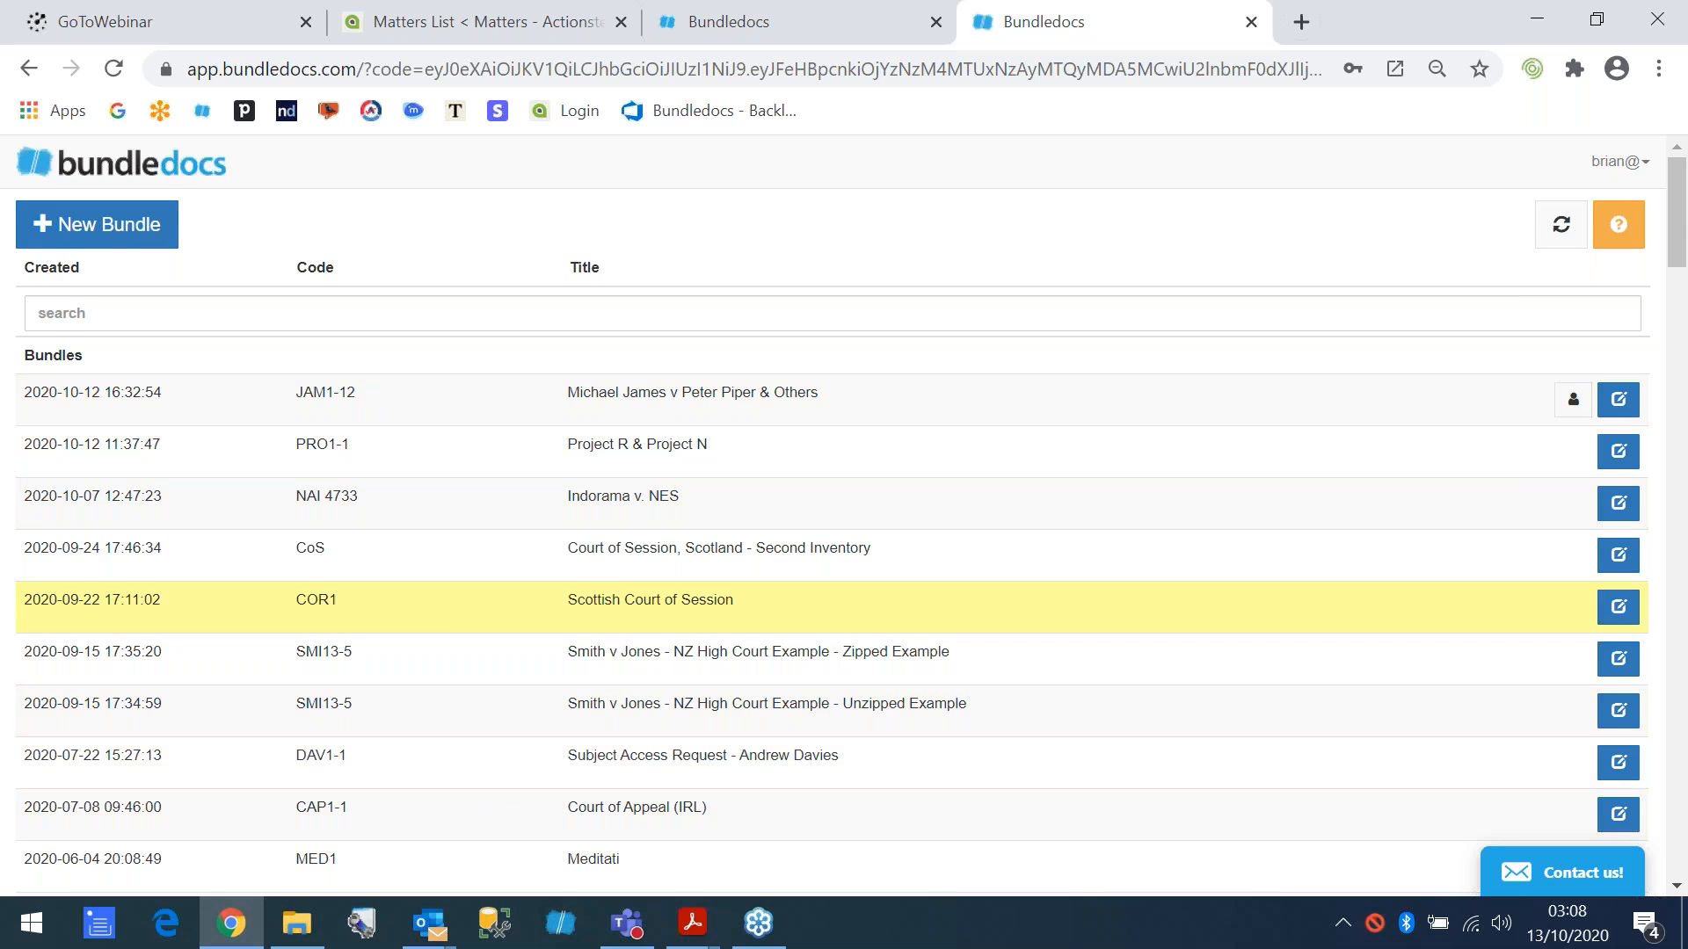
pyautogui.scroll(-20, 626, 649)
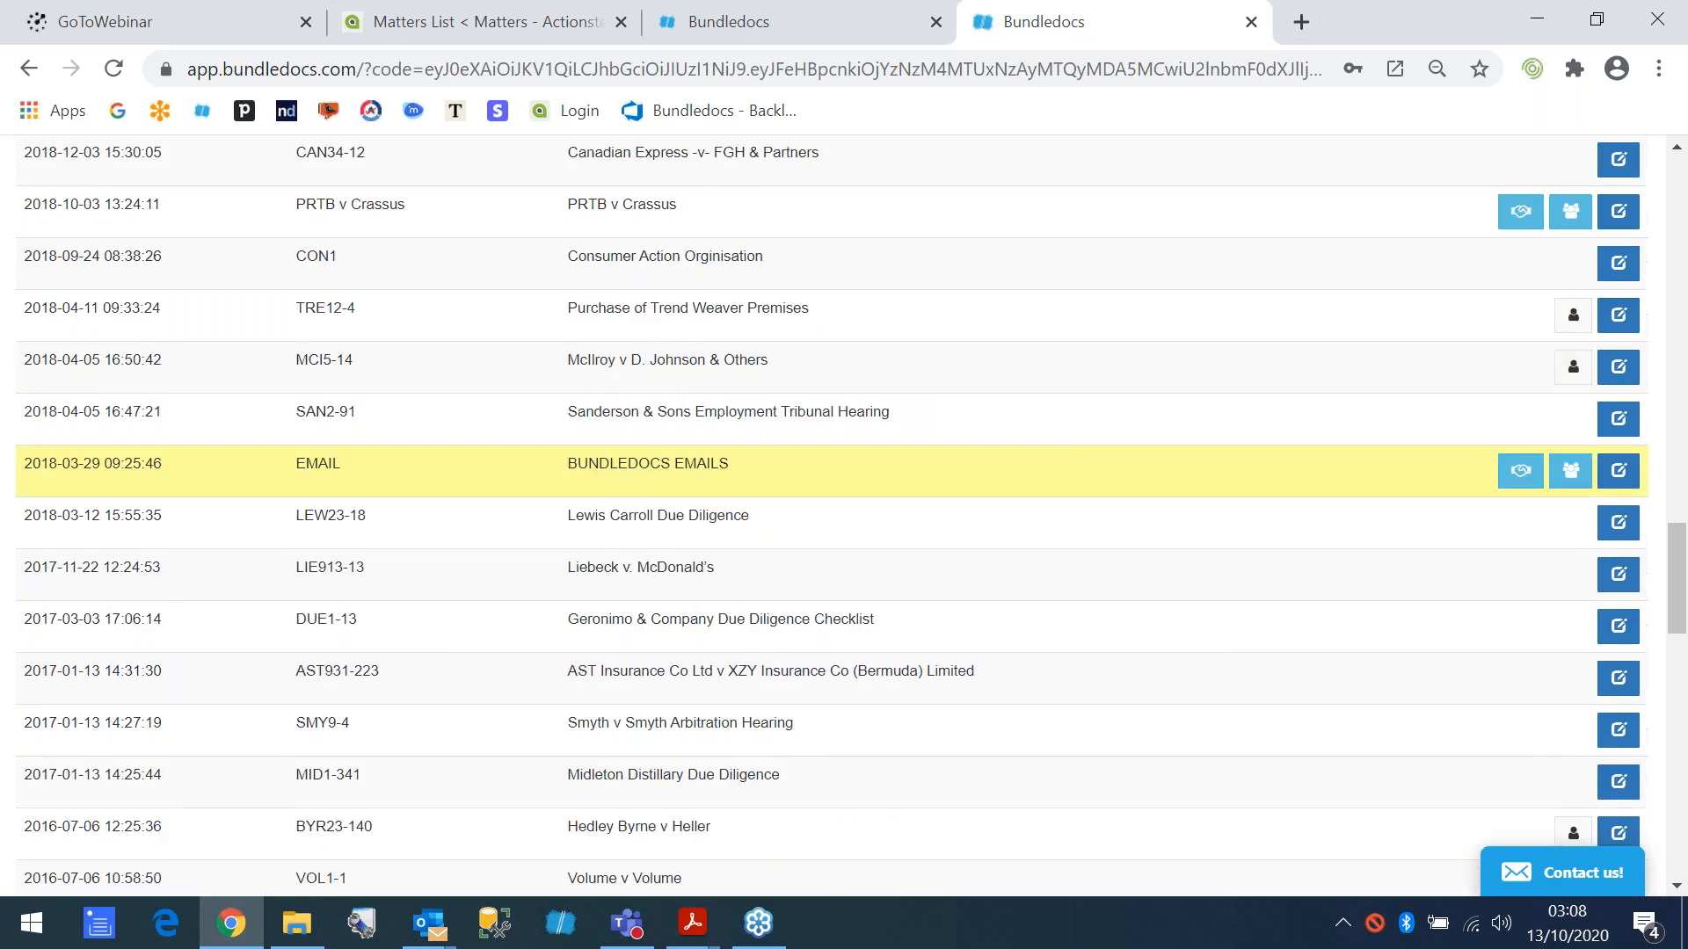
pyautogui.scroll(-10, 271, 378)
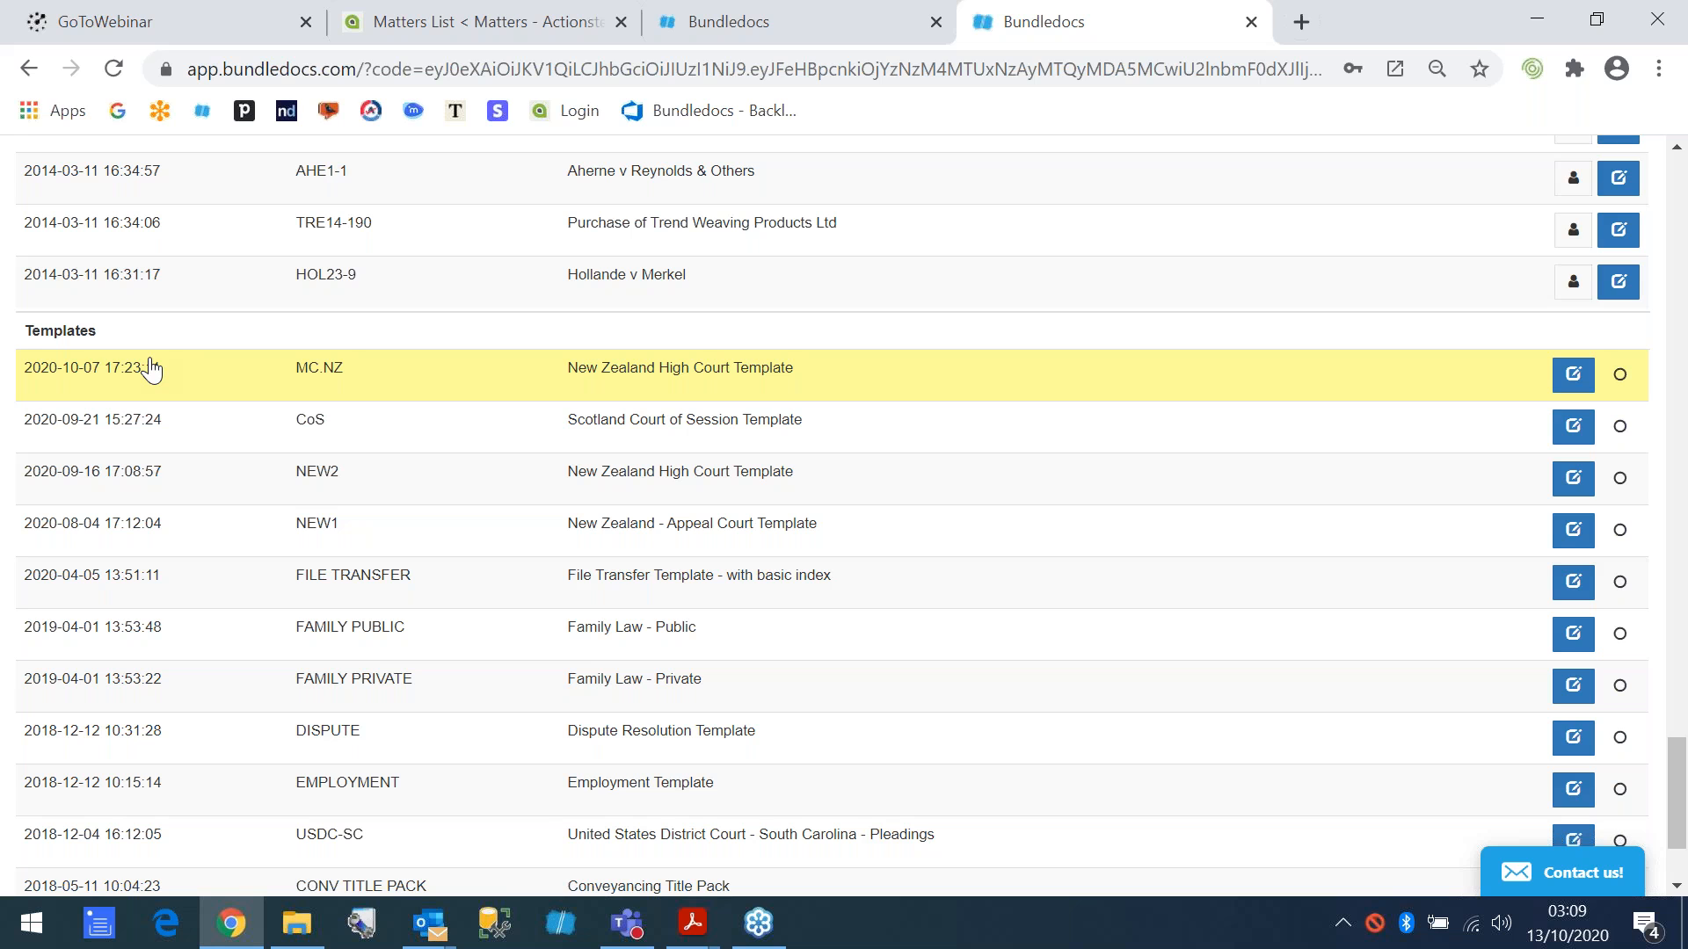
pyautogui.scroll(20, 448, 474)
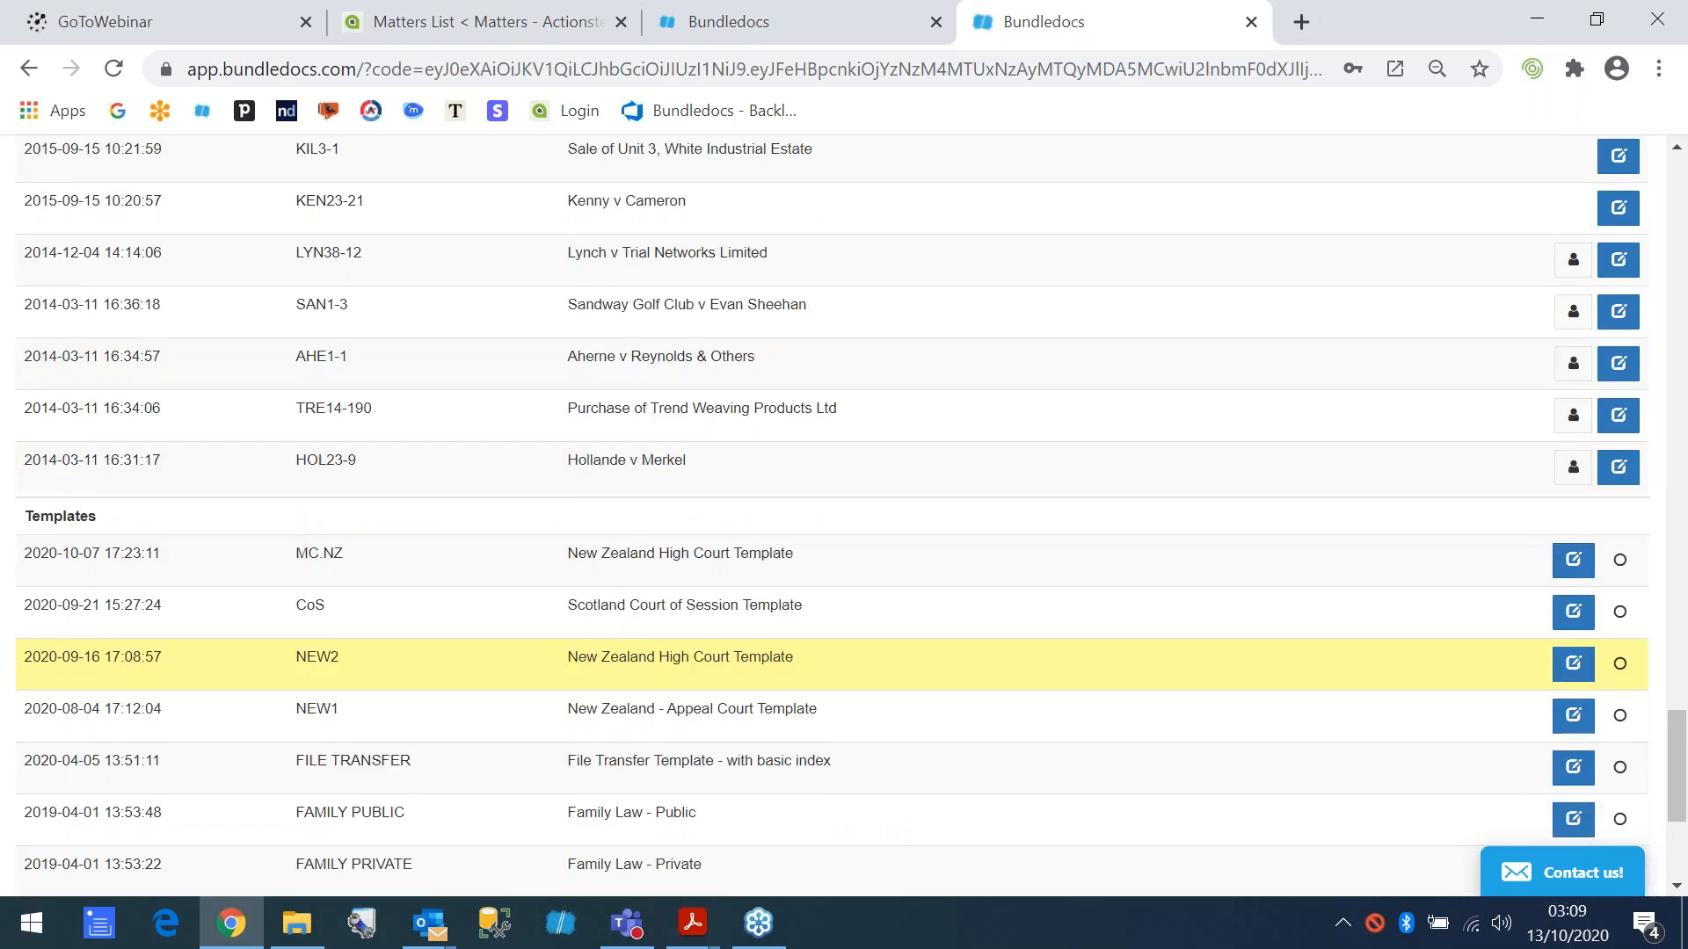
pyautogui.scroll(20, 457, 477)
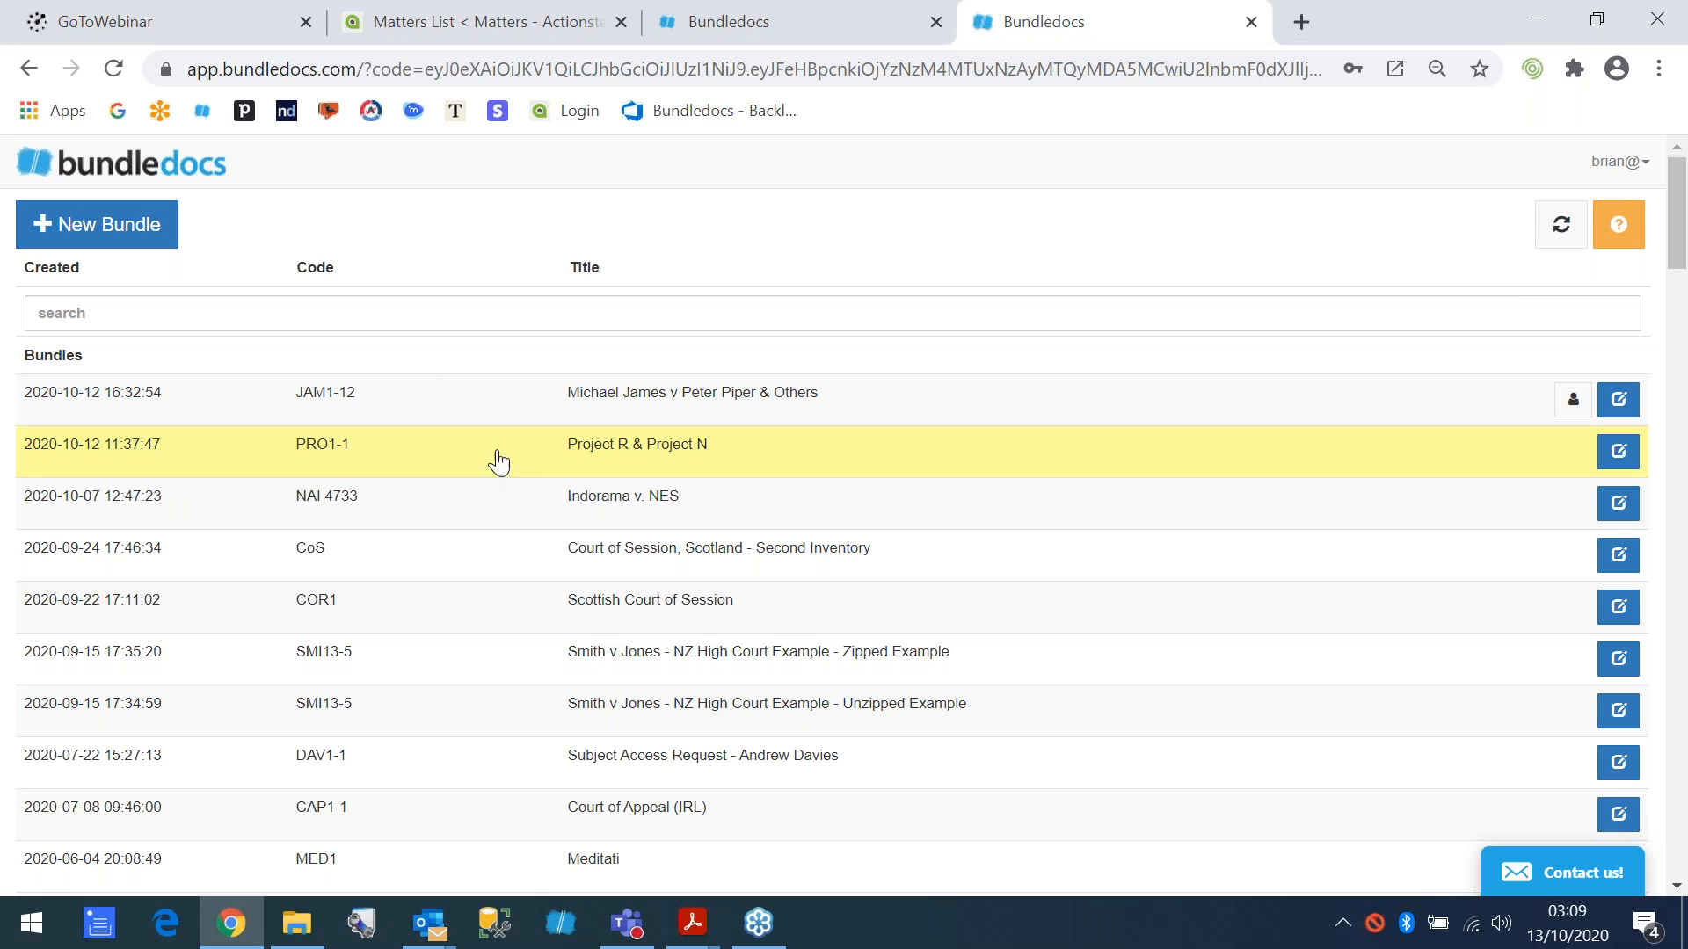
# - Start a new bundle and fill in the code WOO1-1 and the title "Woods v Trees"
pyautogui.click(121, 238)
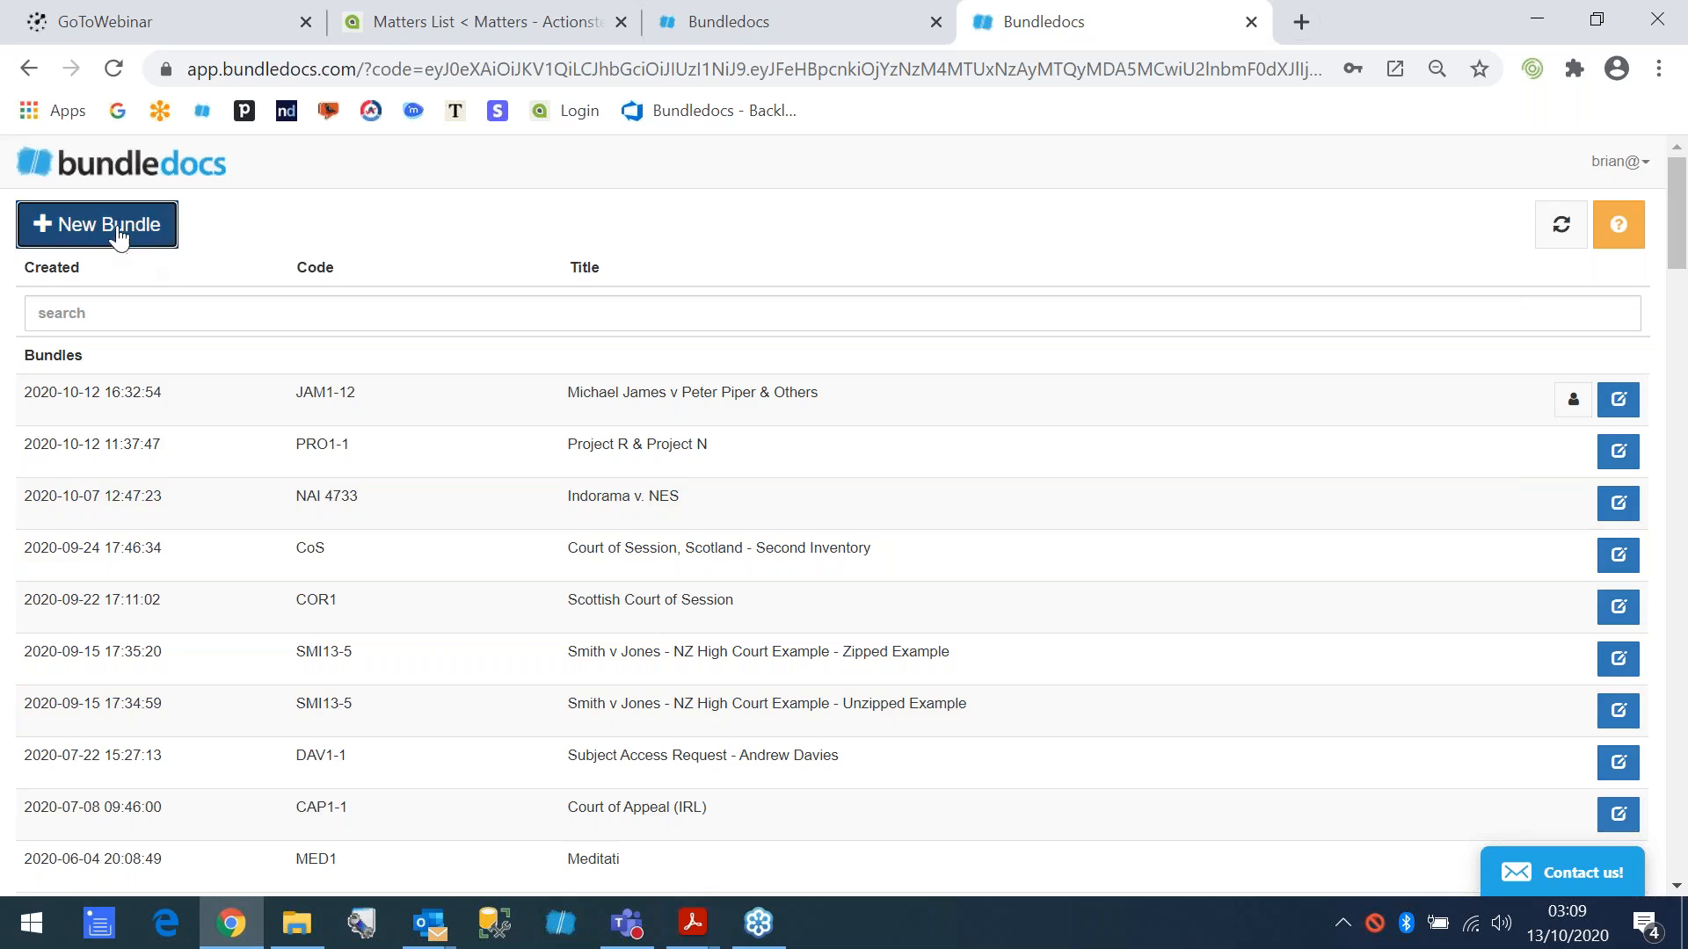
pyautogui.write('WOO1')
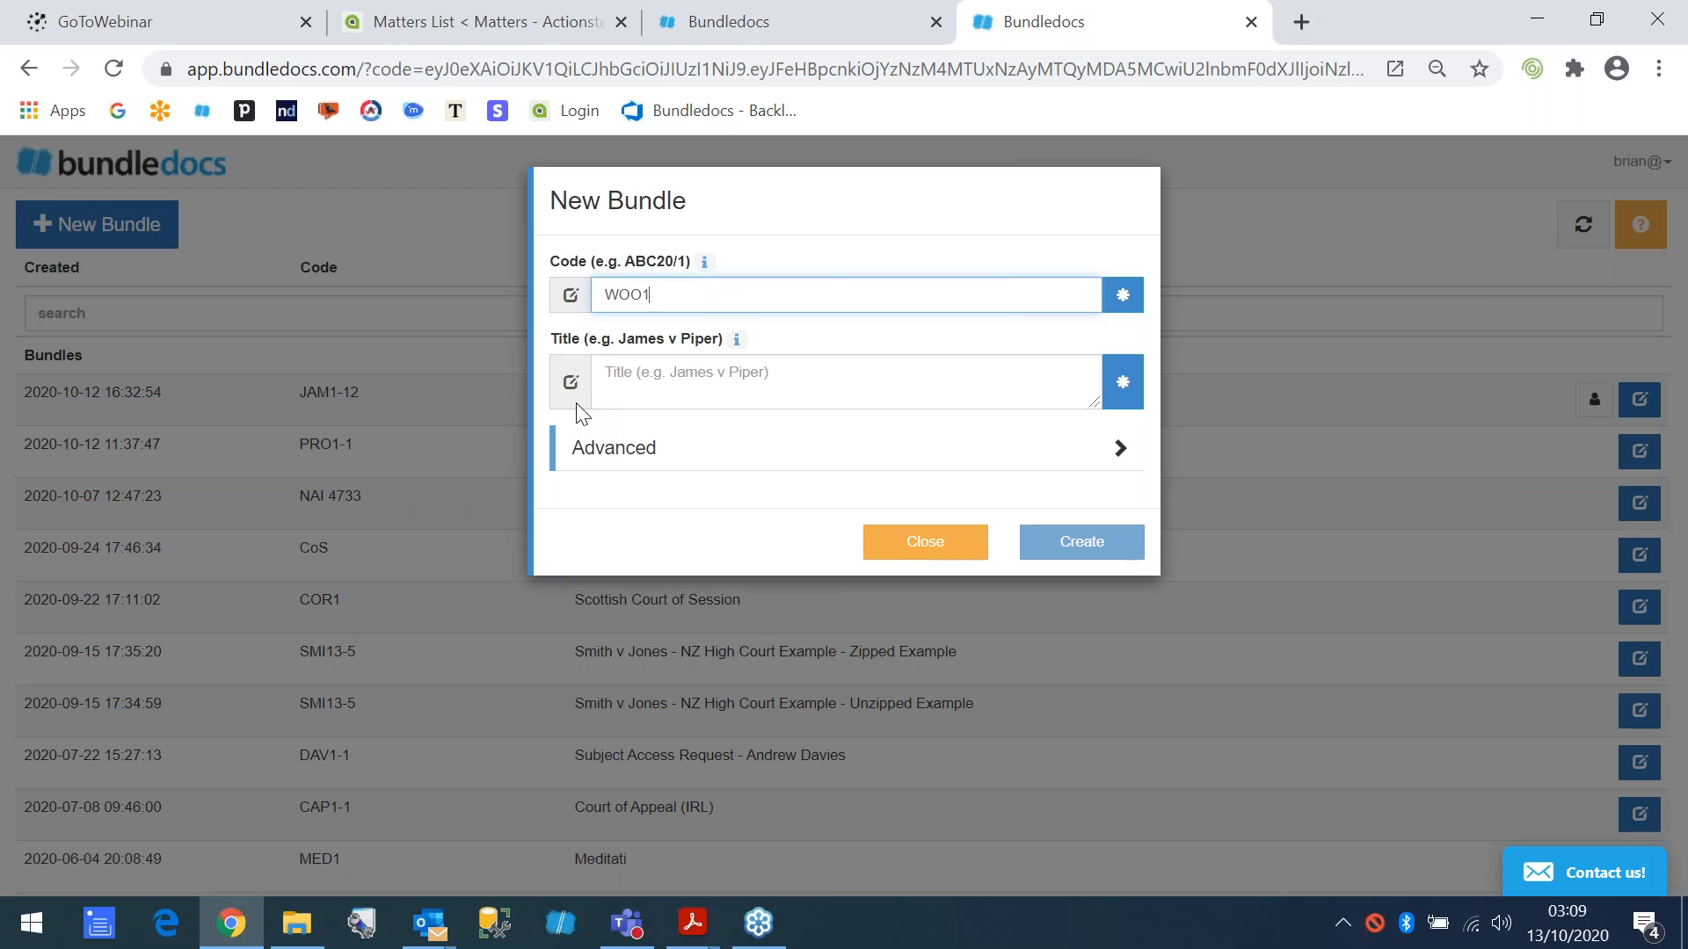
pyautogui.write('-1')
pyautogui.press('Tab')
pyautogui.write('Woods ')
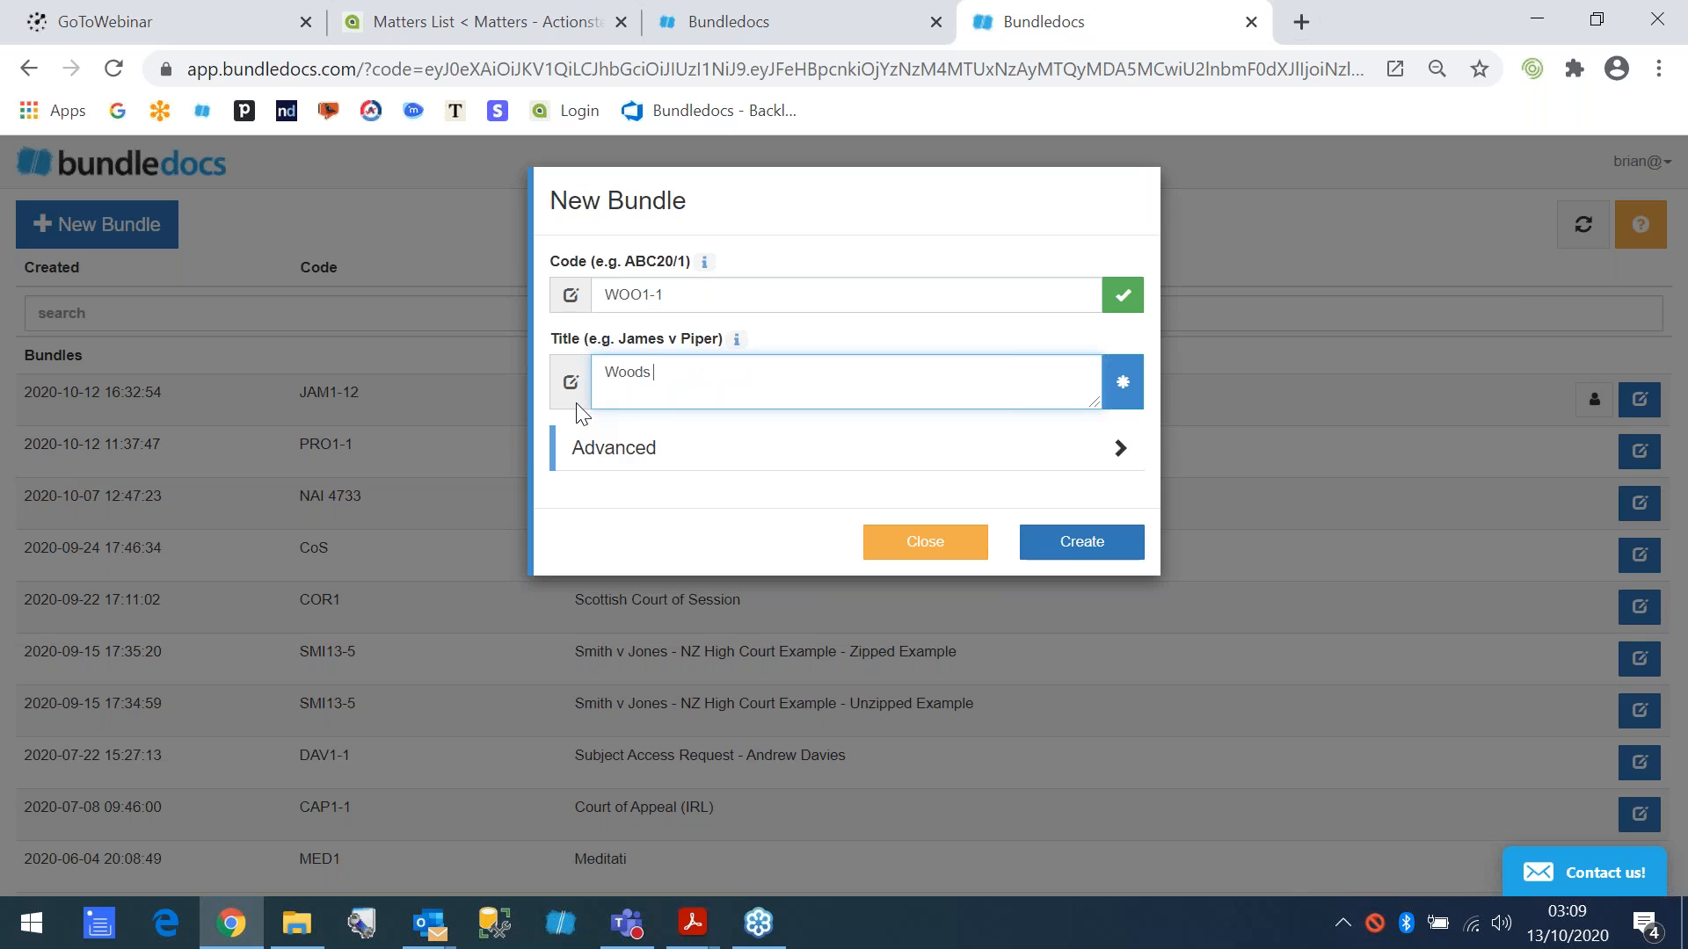
pyautogui.write('v Trees')
pyautogui.moveTo(708, 371); pyautogui.dragTo(596, 369)
pyautogui.moveTo(670, 295); pyautogui.dragTo(599, 295)
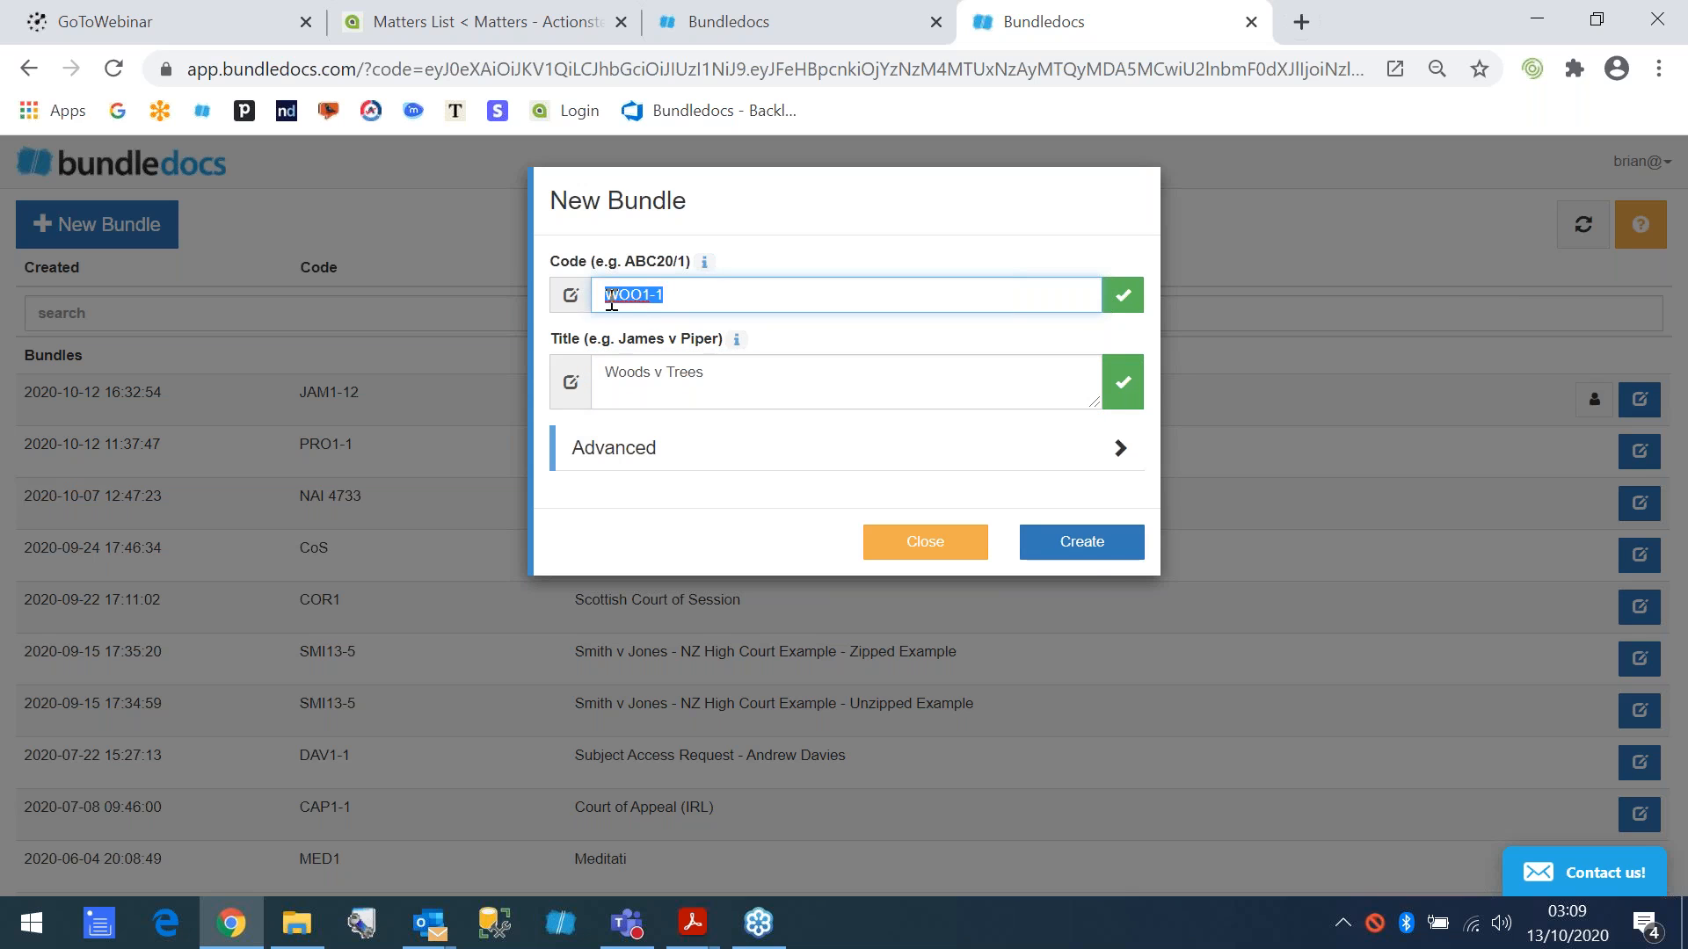
# - Create the Woods v Trees bundle and open it from the bundle list
pyautogui.click(1080, 552)
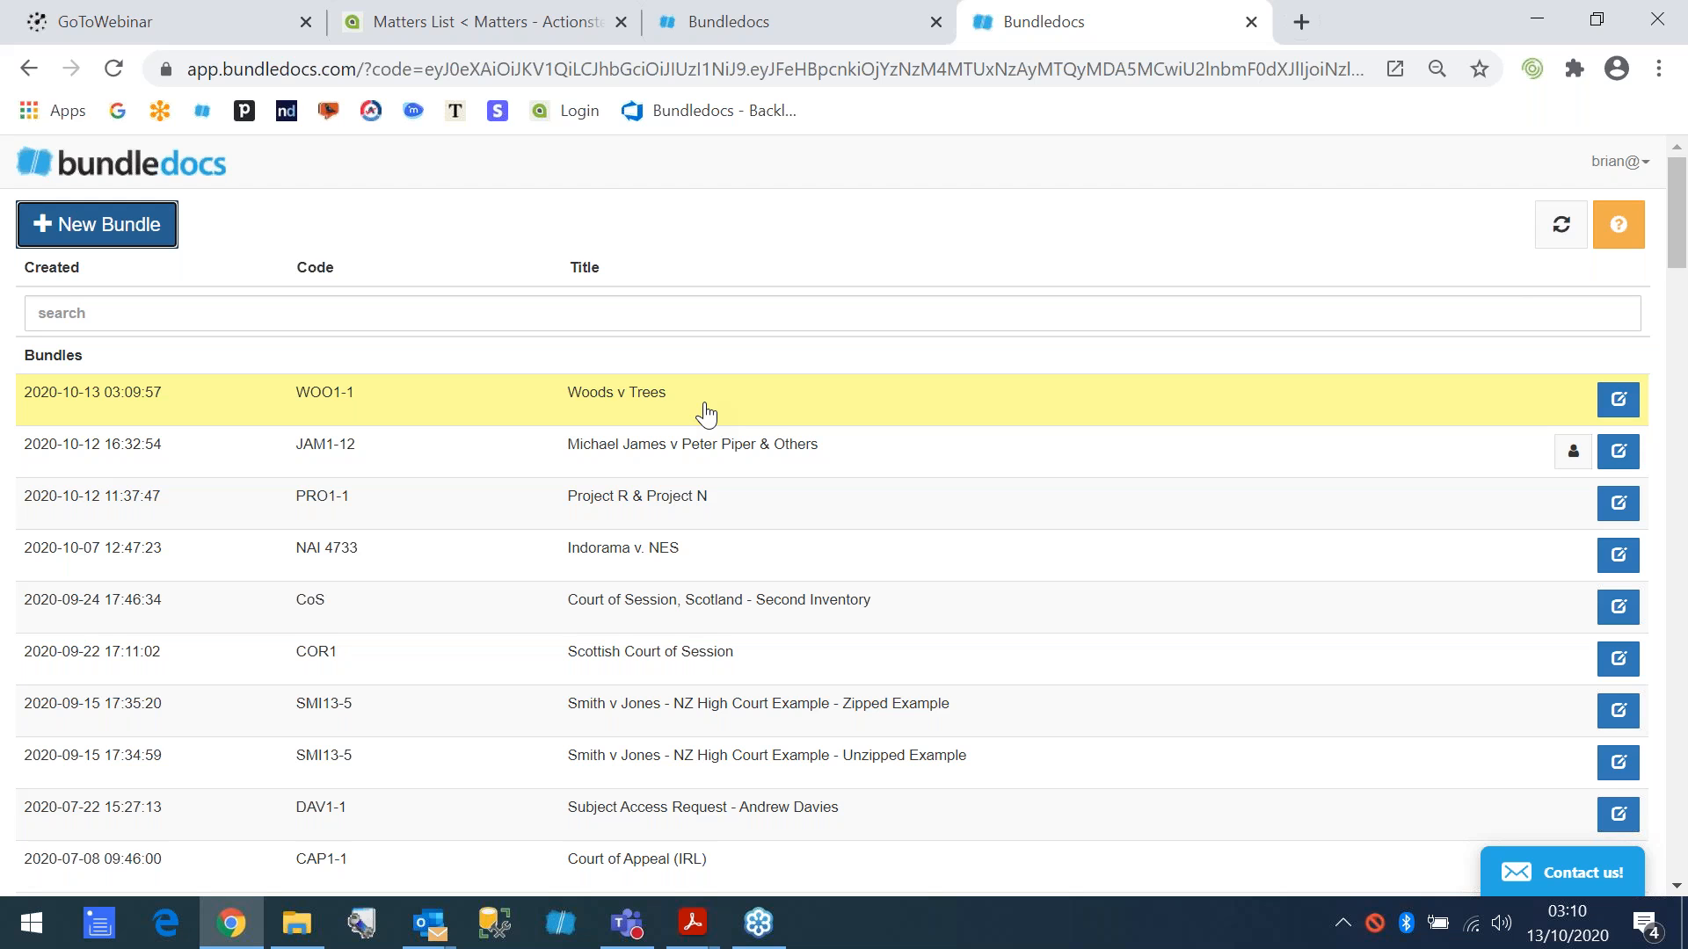
pyautogui.click(524, 411)
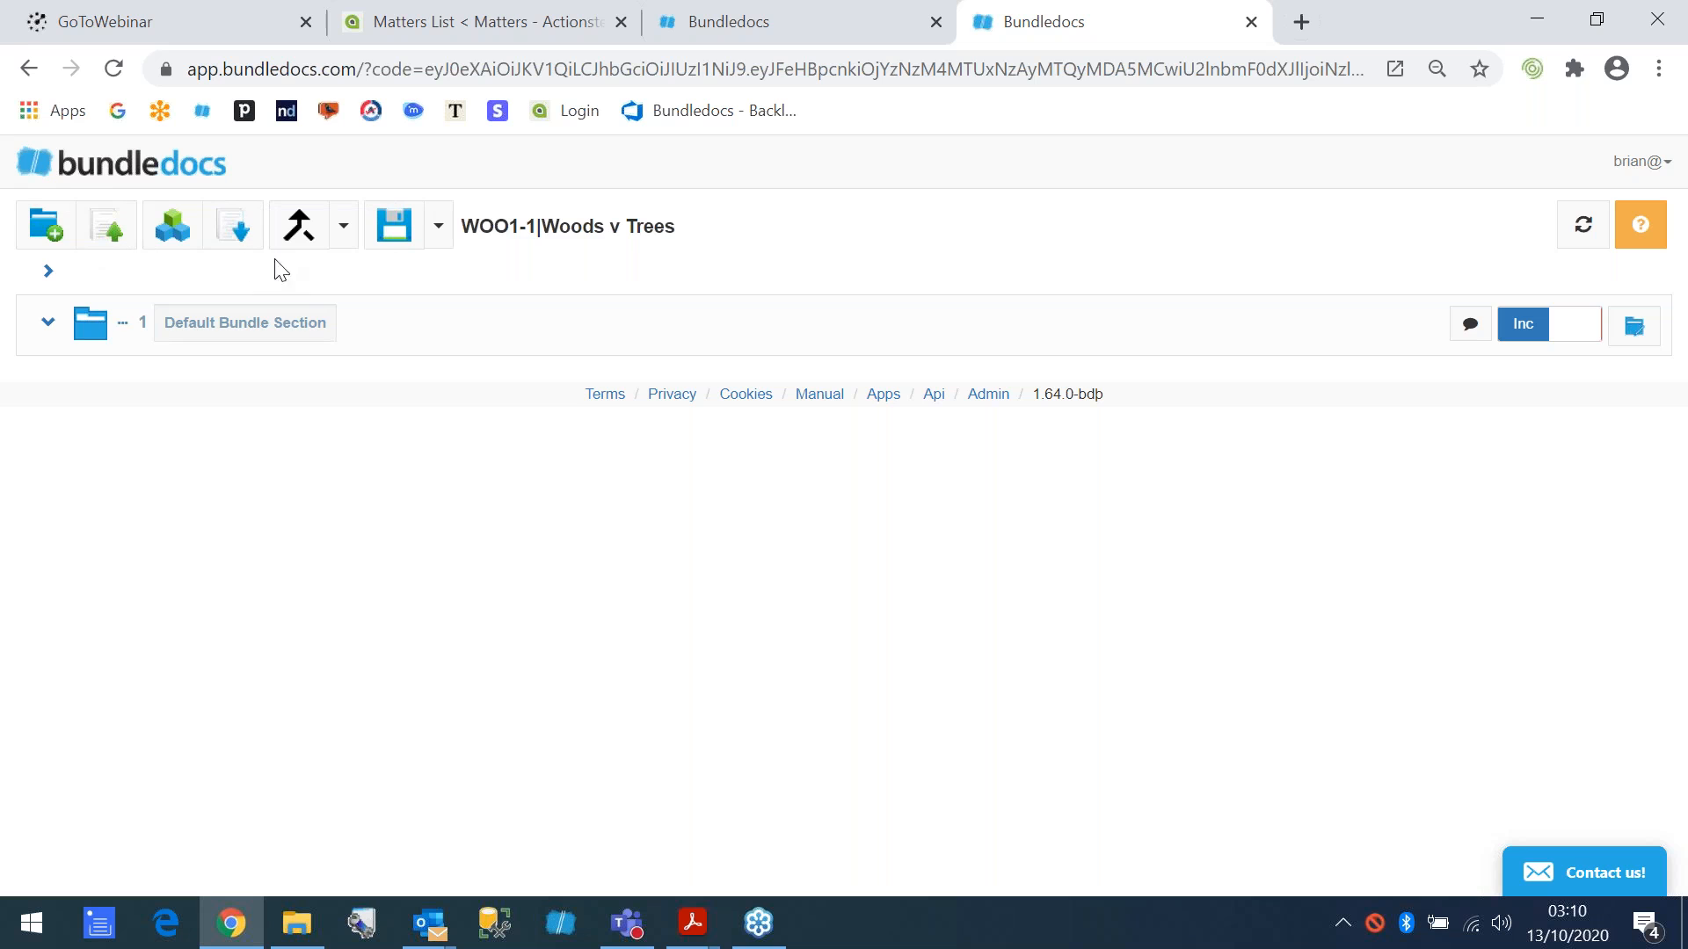
# - Rename the default bundle section to "Pleadings"
pyautogui.click(306, 332)
pyautogui.press('BackSpace')
pyautogui.press('BackSpace')
pyautogui.press('BackSpace')
pyautogui.press('BackSpace')
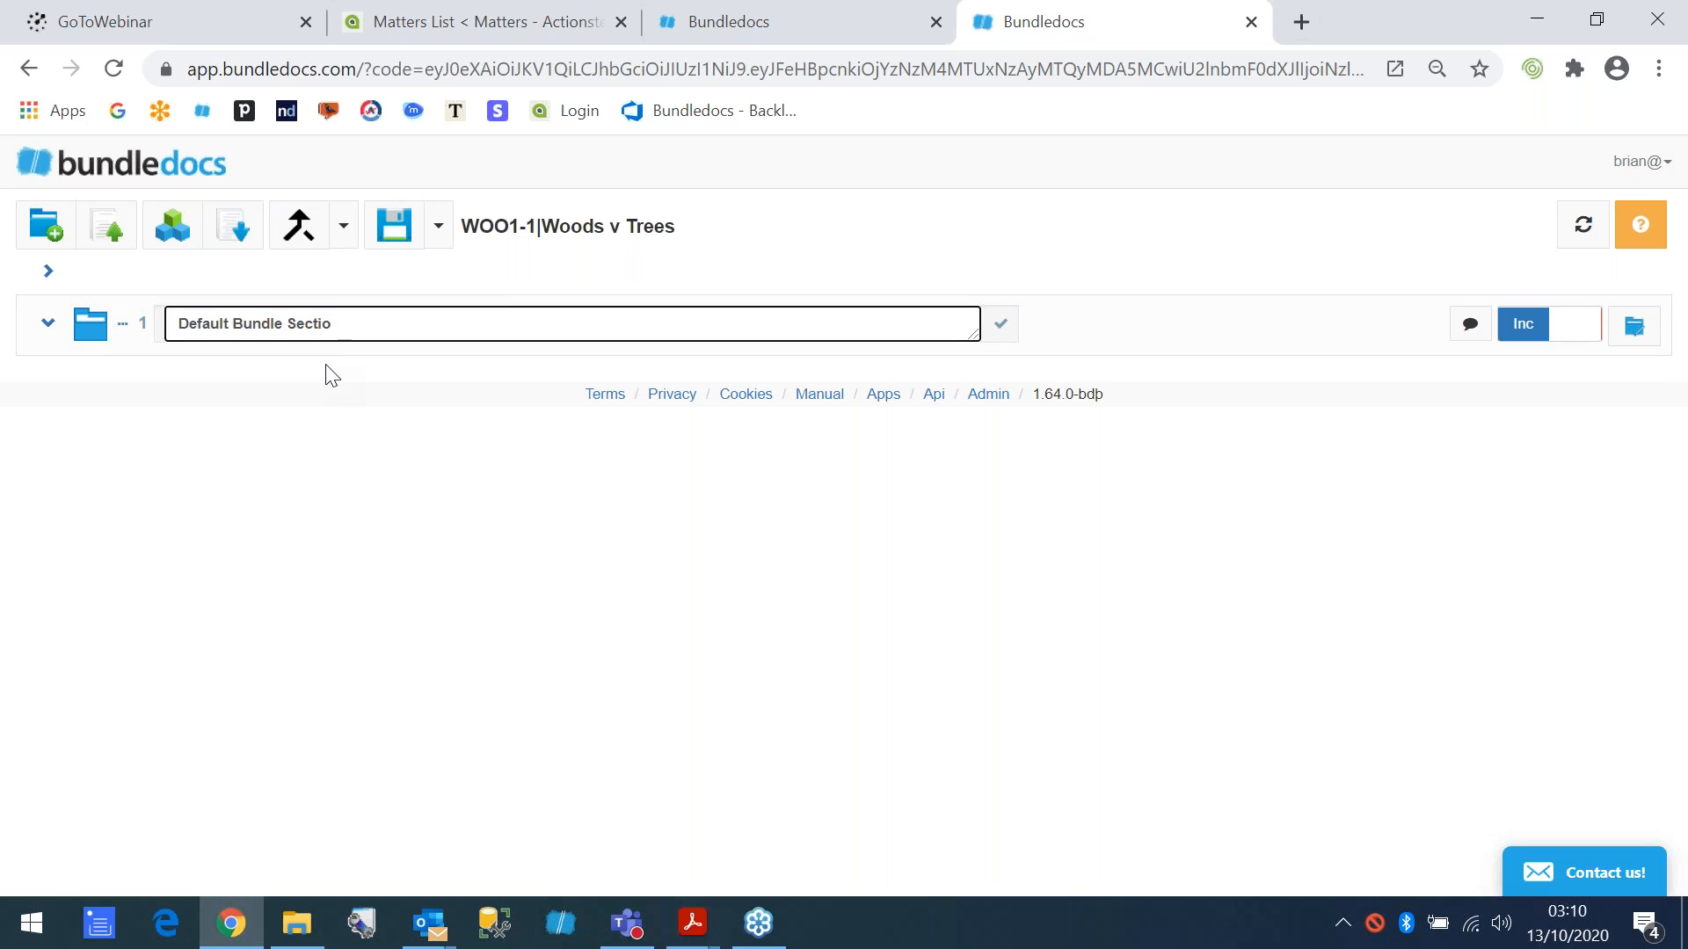
pyautogui.press('BackSpace')
pyautogui.press('BackSpace')
pyautogui.press('BackSpace')
pyautogui.press('BackSpace')
pyautogui.press('BackSpace')
pyautogui.press('BackSpace')
pyautogui.press('BackSpace')
pyautogui.press('BackSpace')
pyautogui.press('BackSpace')
pyautogui.press('BackSpace')
pyautogui.press('BackSpace')
pyautogui.press('BackSpace')
pyautogui.press('BackSpace')
pyautogui.press('BackSpace')
pyautogui.press('BackSpace')
pyautogui.press('BackSpace')
pyautogui.press('BackSpace')
pyautogui.press('BackSpace')
pyautogui.write('Pleadings')
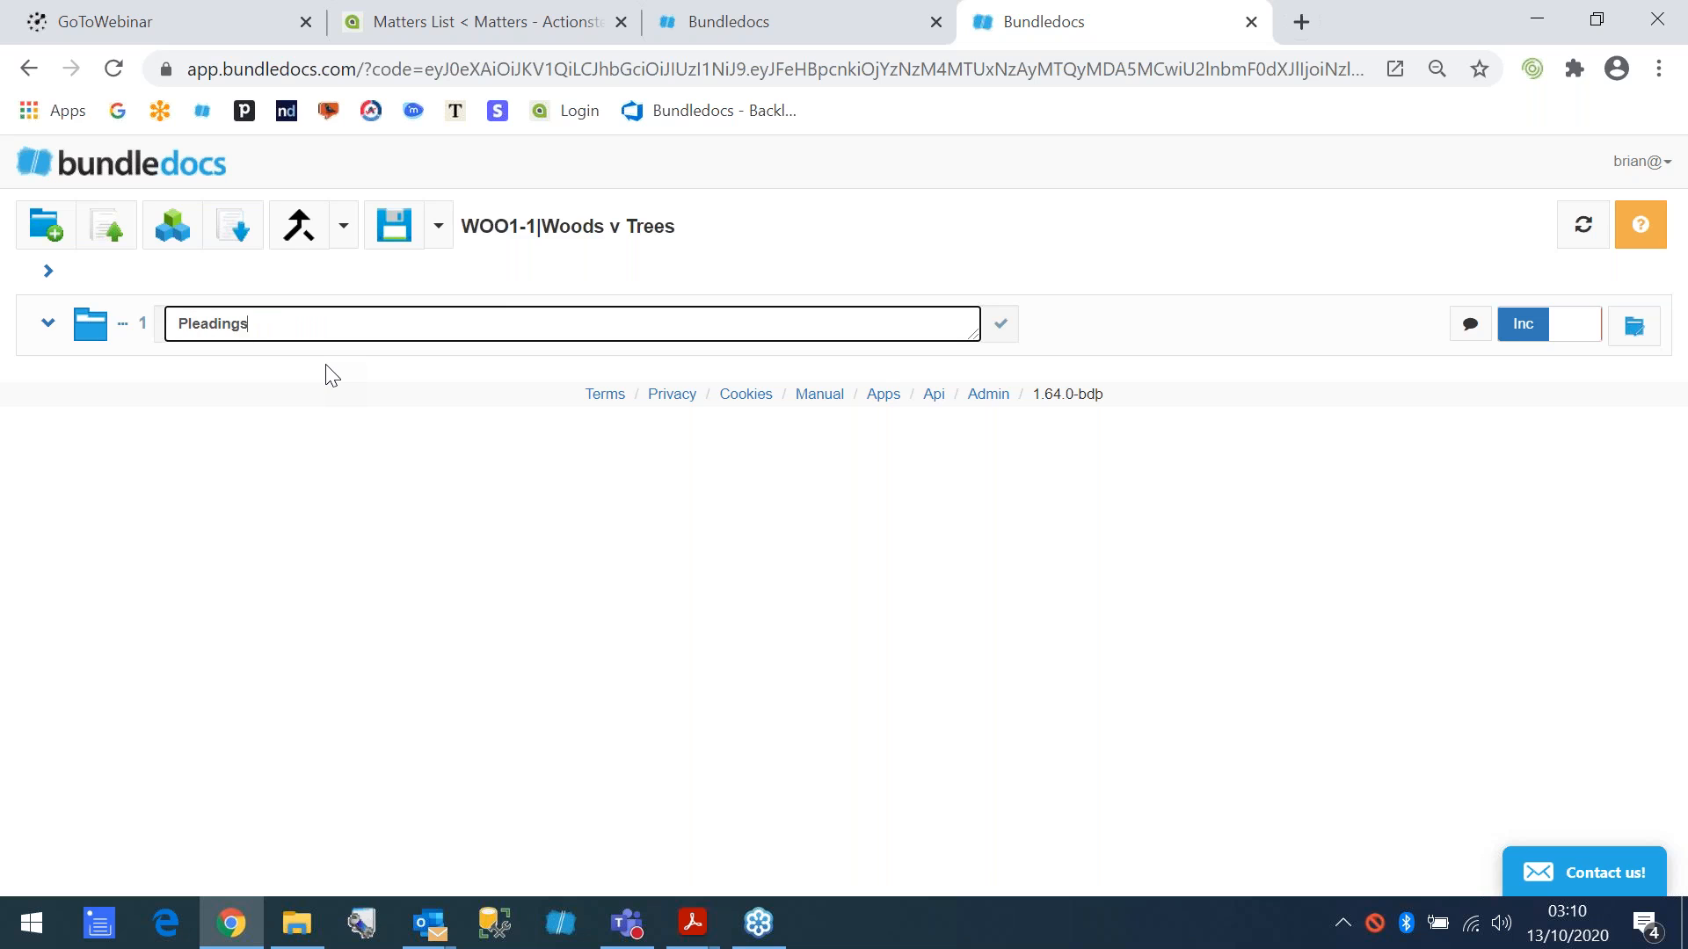
# - Add a new section with the description "Correspondence" to the bundle
pyautogui.click(46, 225)
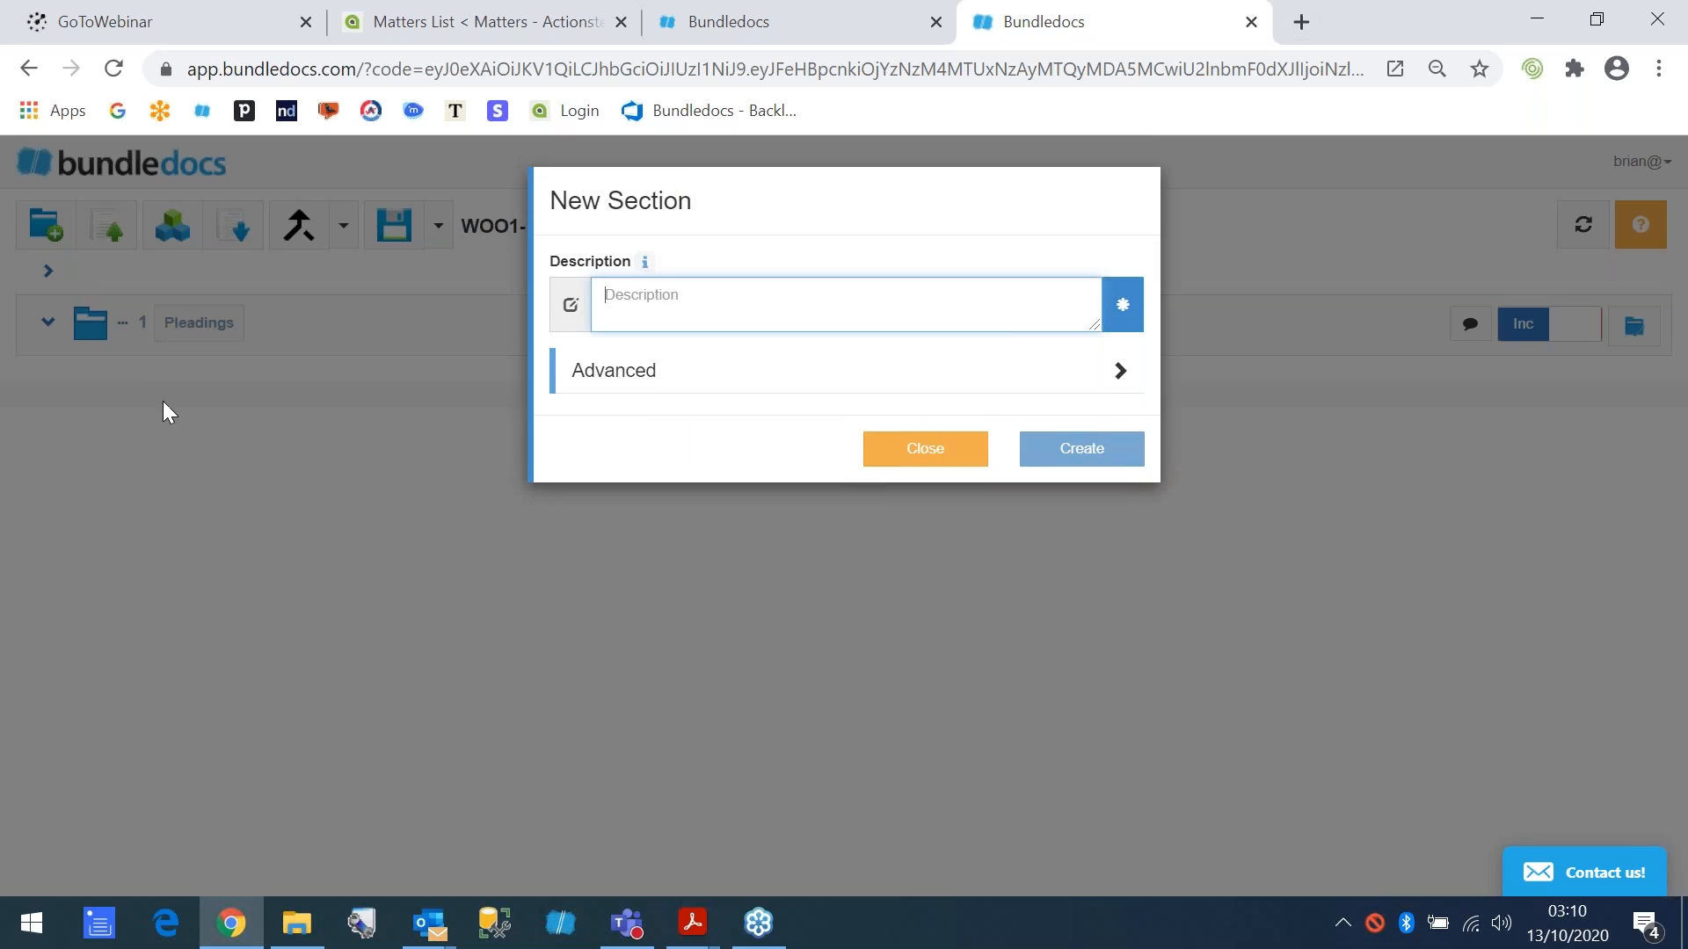
pyautogui.write('Corres[o')
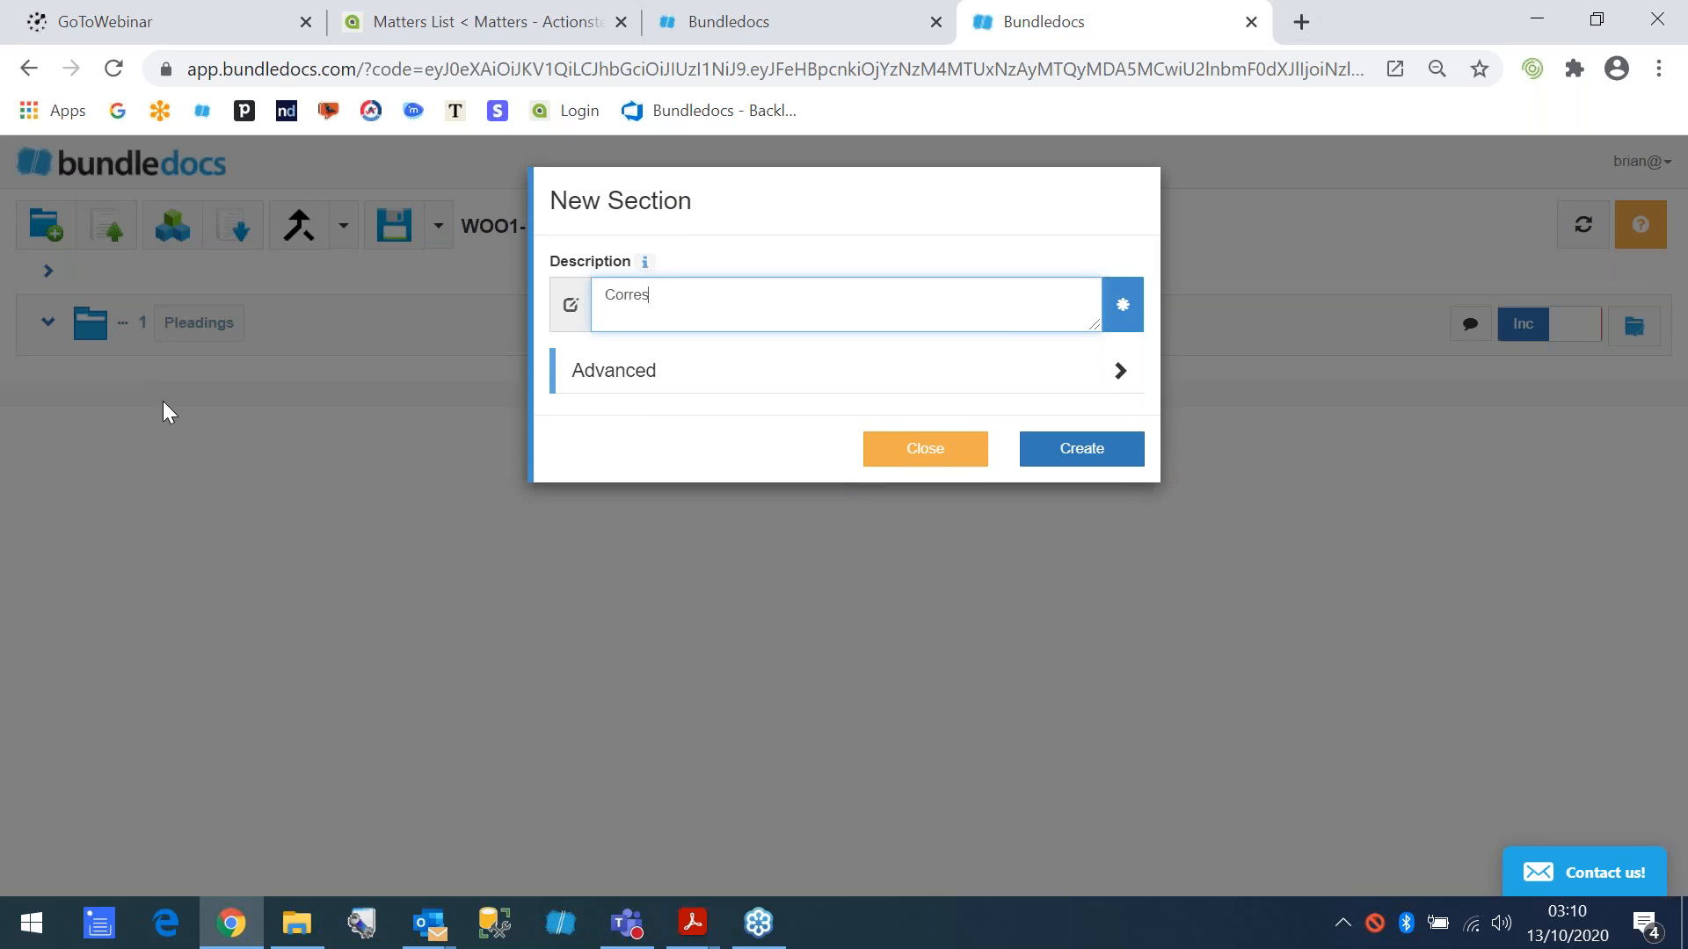
pyautogui.write('ndence')
pyautogui.click(656, 298)
pyautogui.press('BackSpace')
pyautogui.write('p')
pyautogui.click(1067, 452)
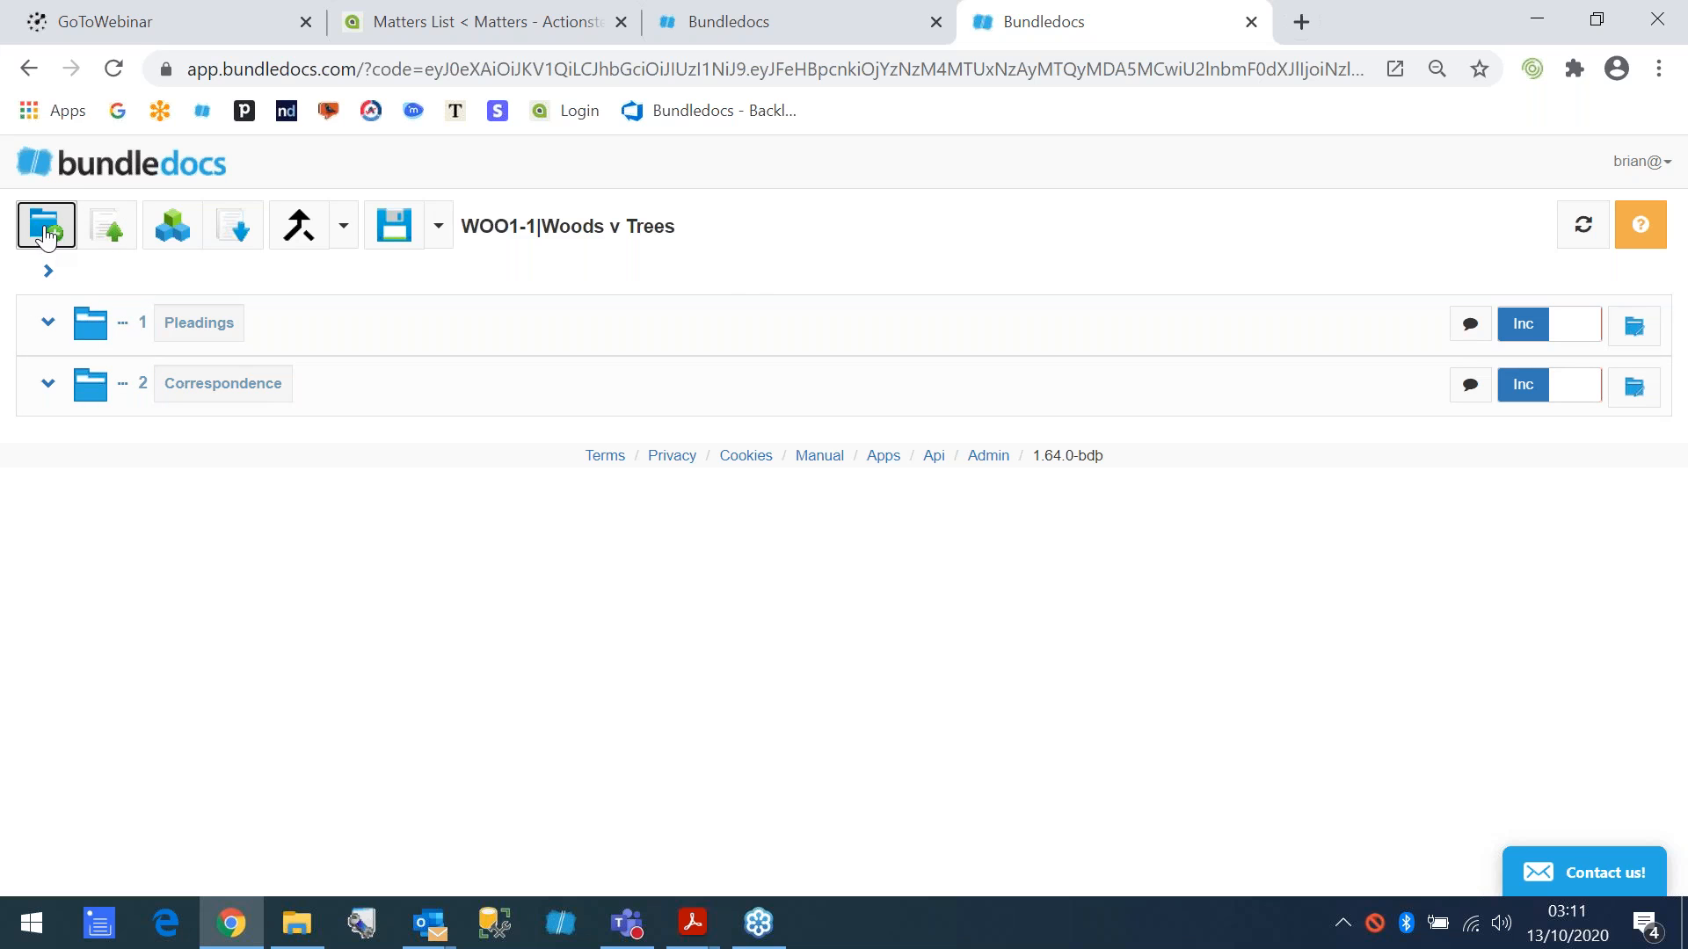
# - Upload the local files from Civil Bill through Update into the Pleadings section and close the upload dialog
pyautogui.click(112, 233)
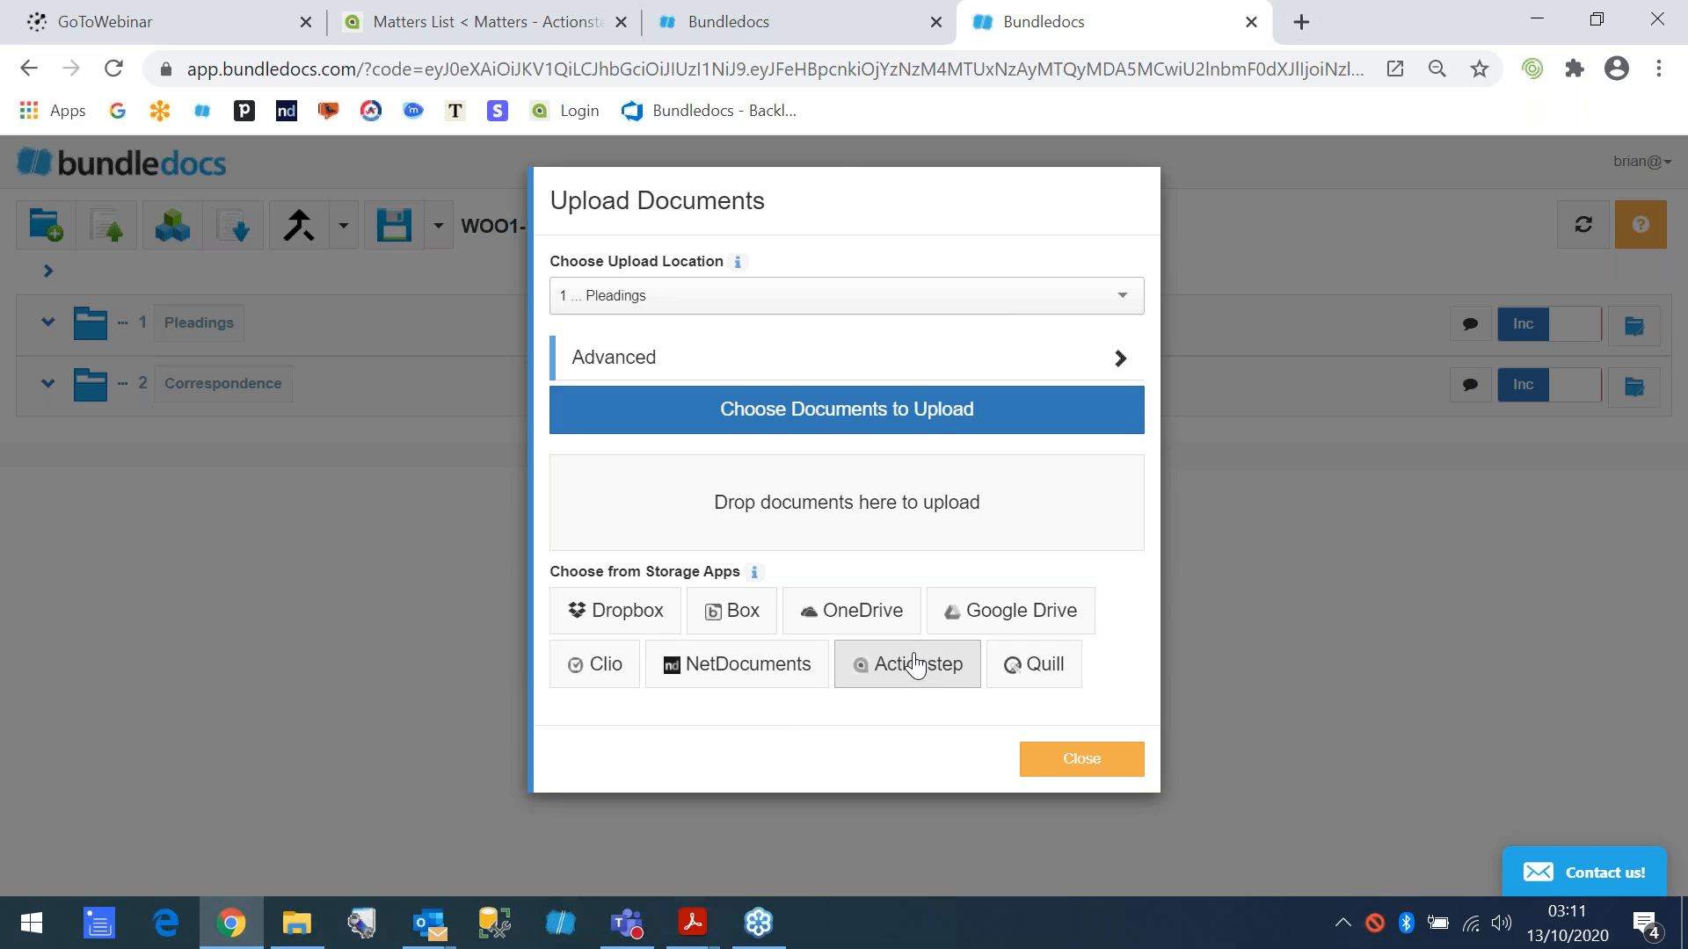
pyautogui.click(648, 303)
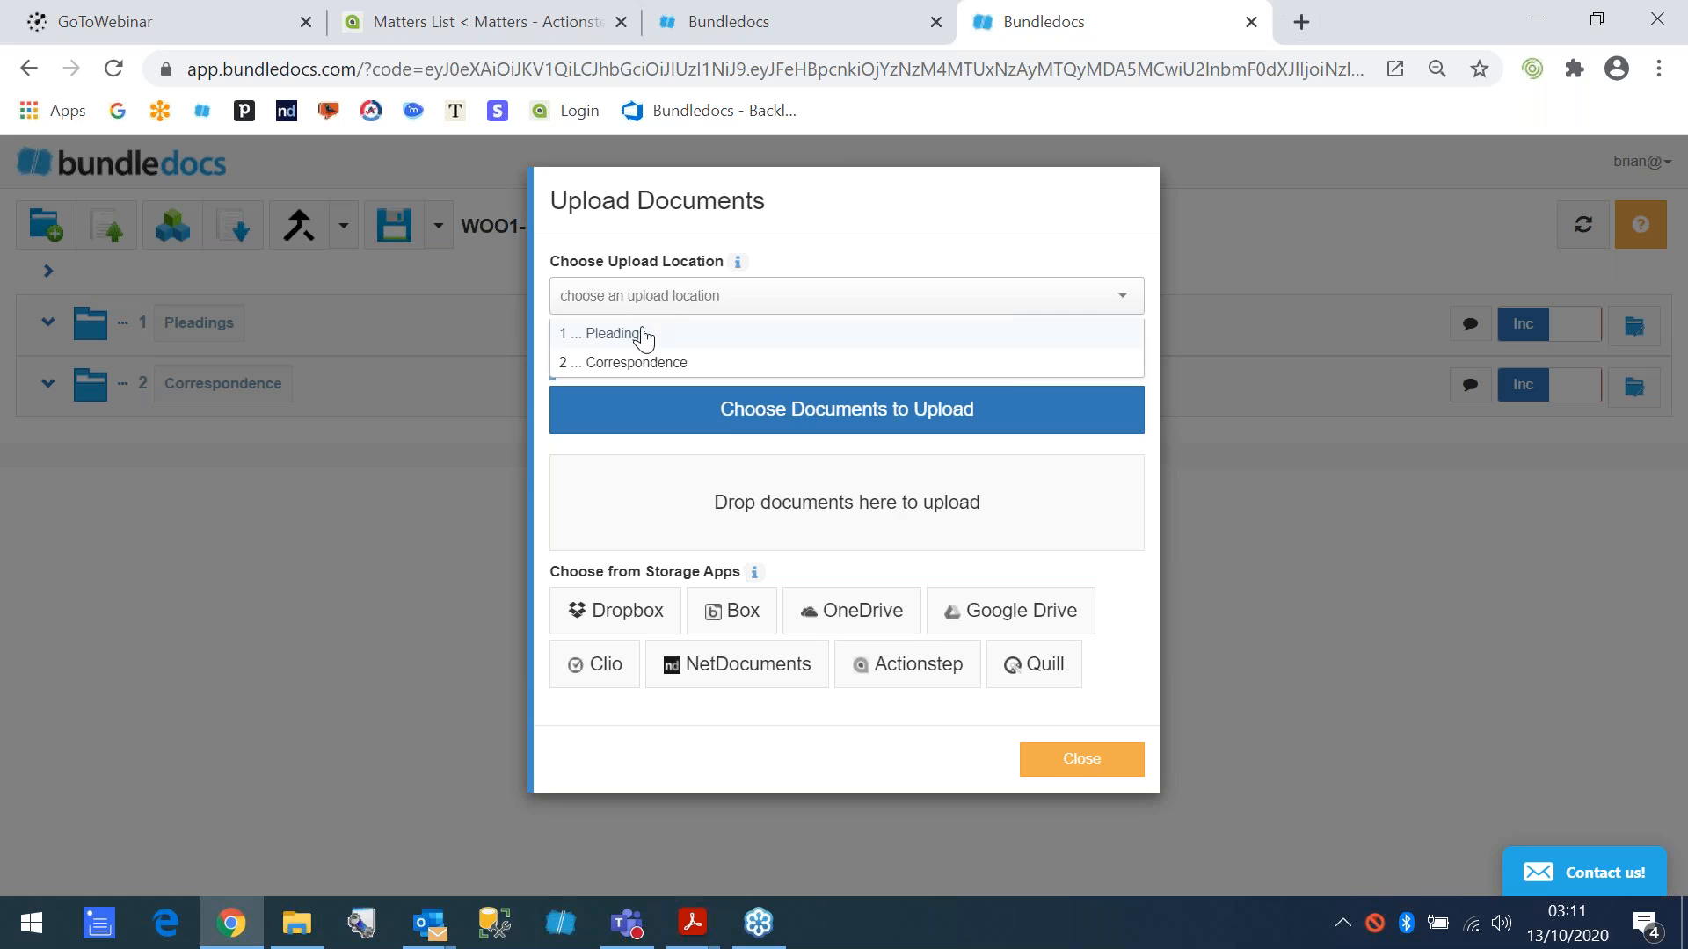
pyautogui.click(645, 337)
pyautogui.click(725, 415)
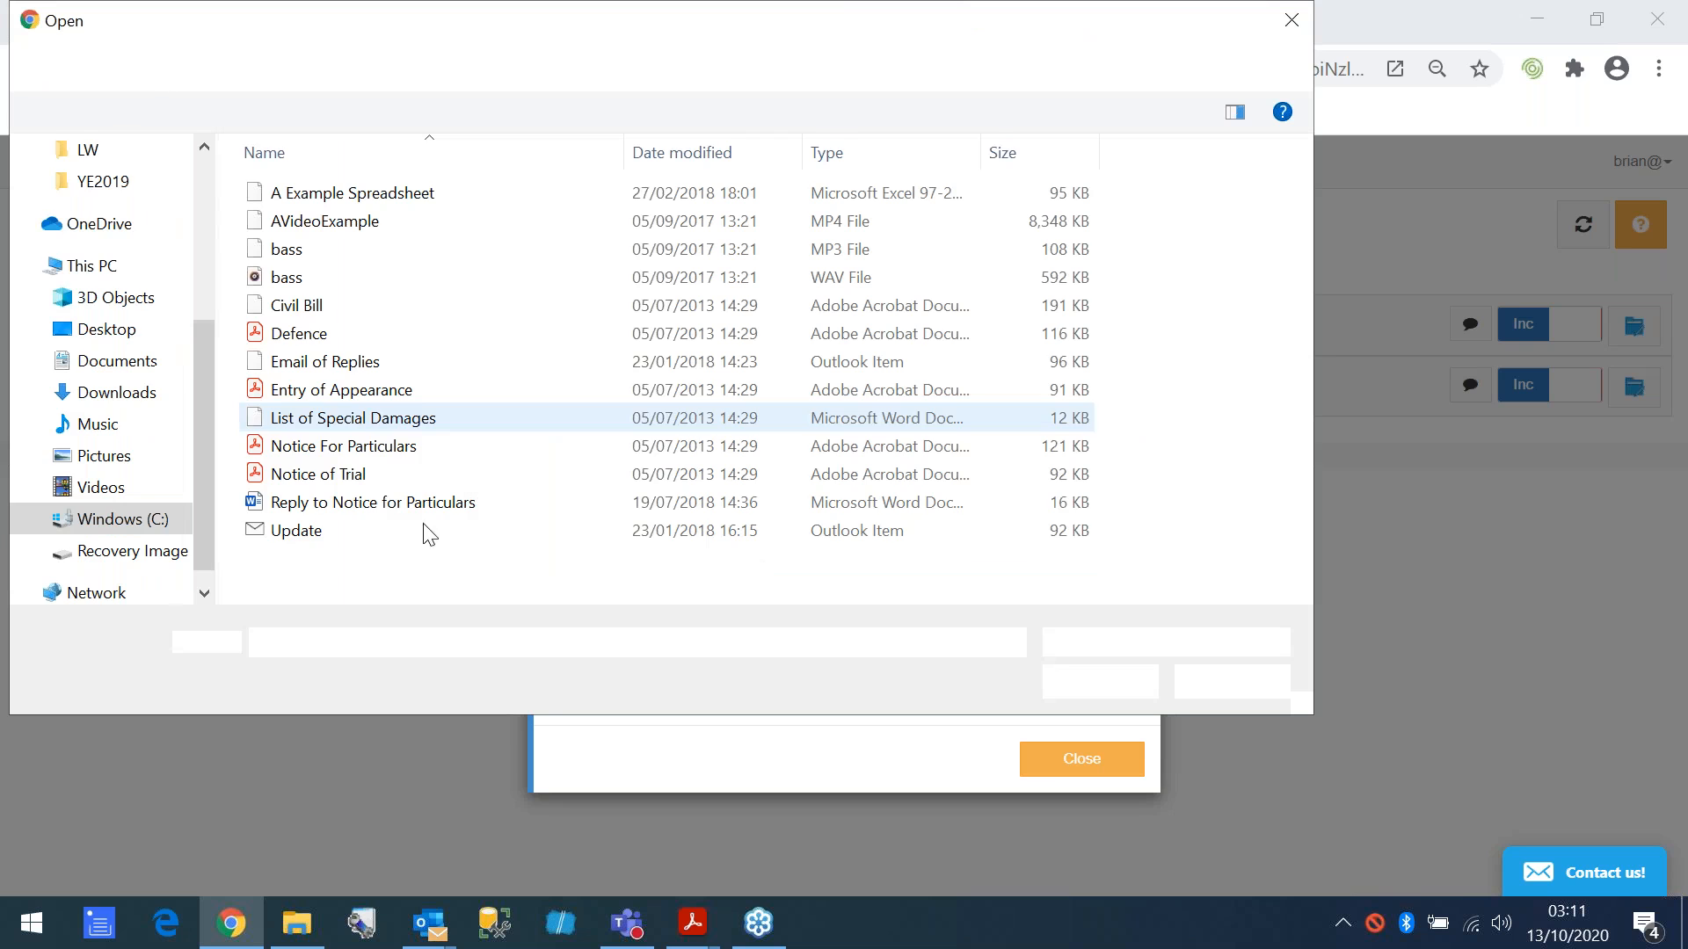
pyautogui.moveTo(383, 563); pyautogui.dragTo(287, 307)
pyautogui.click(1103, 683)
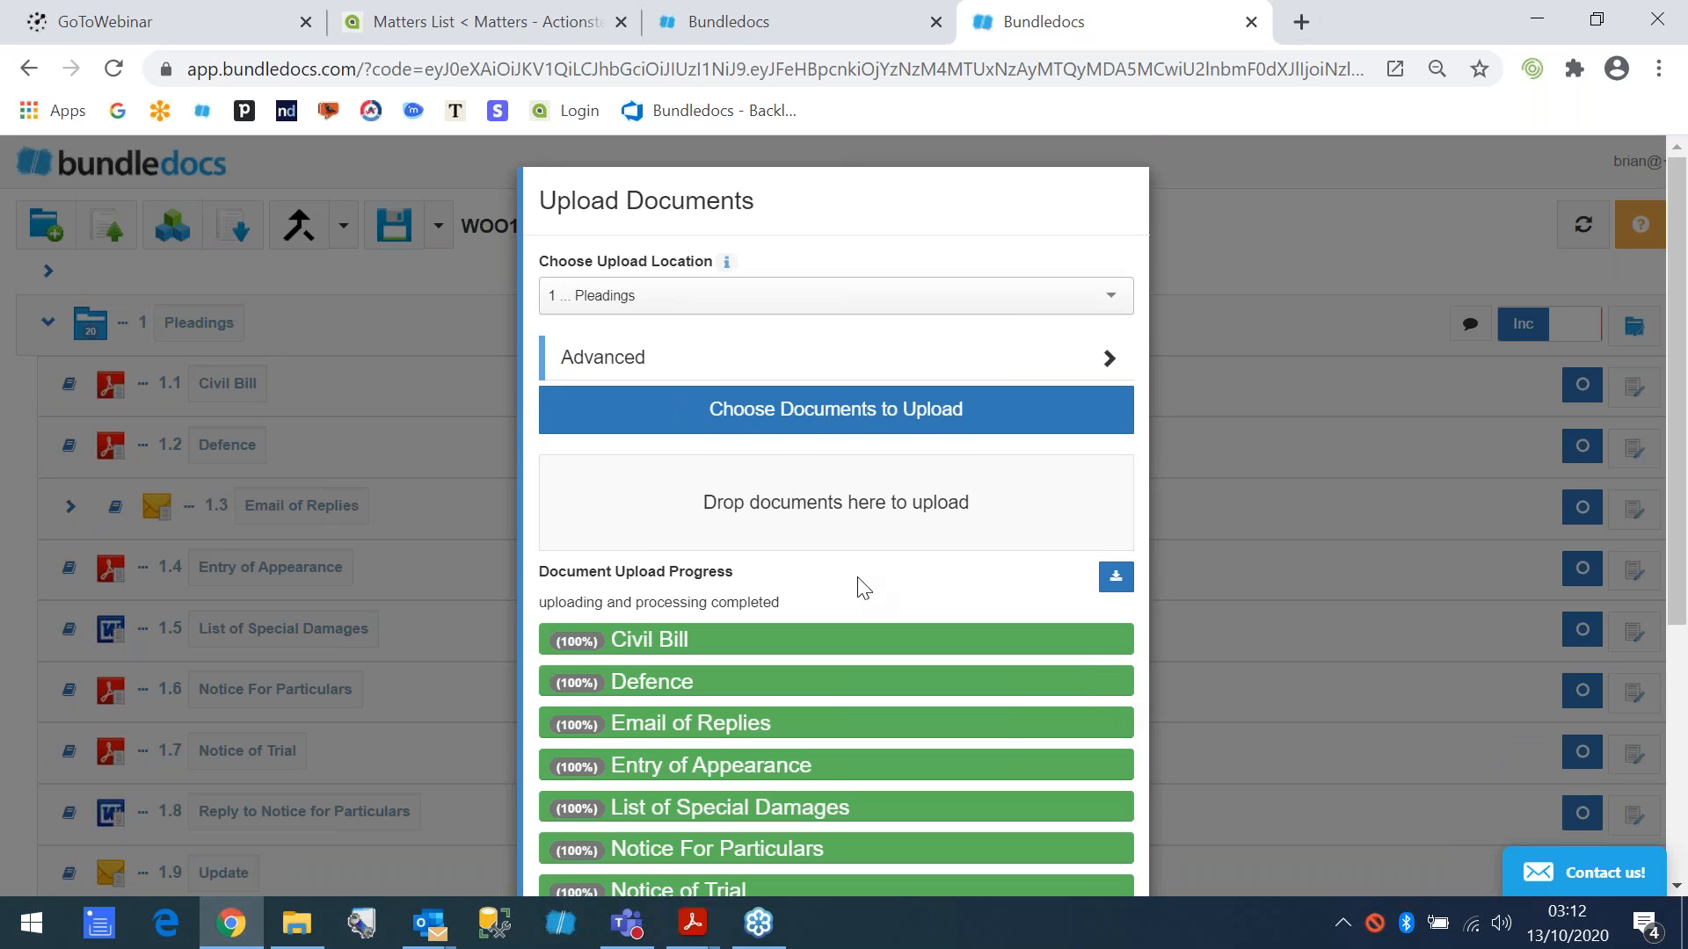
pyautogui.scroll(-3, 857, 577)
pyautogui.click(1206, 204)
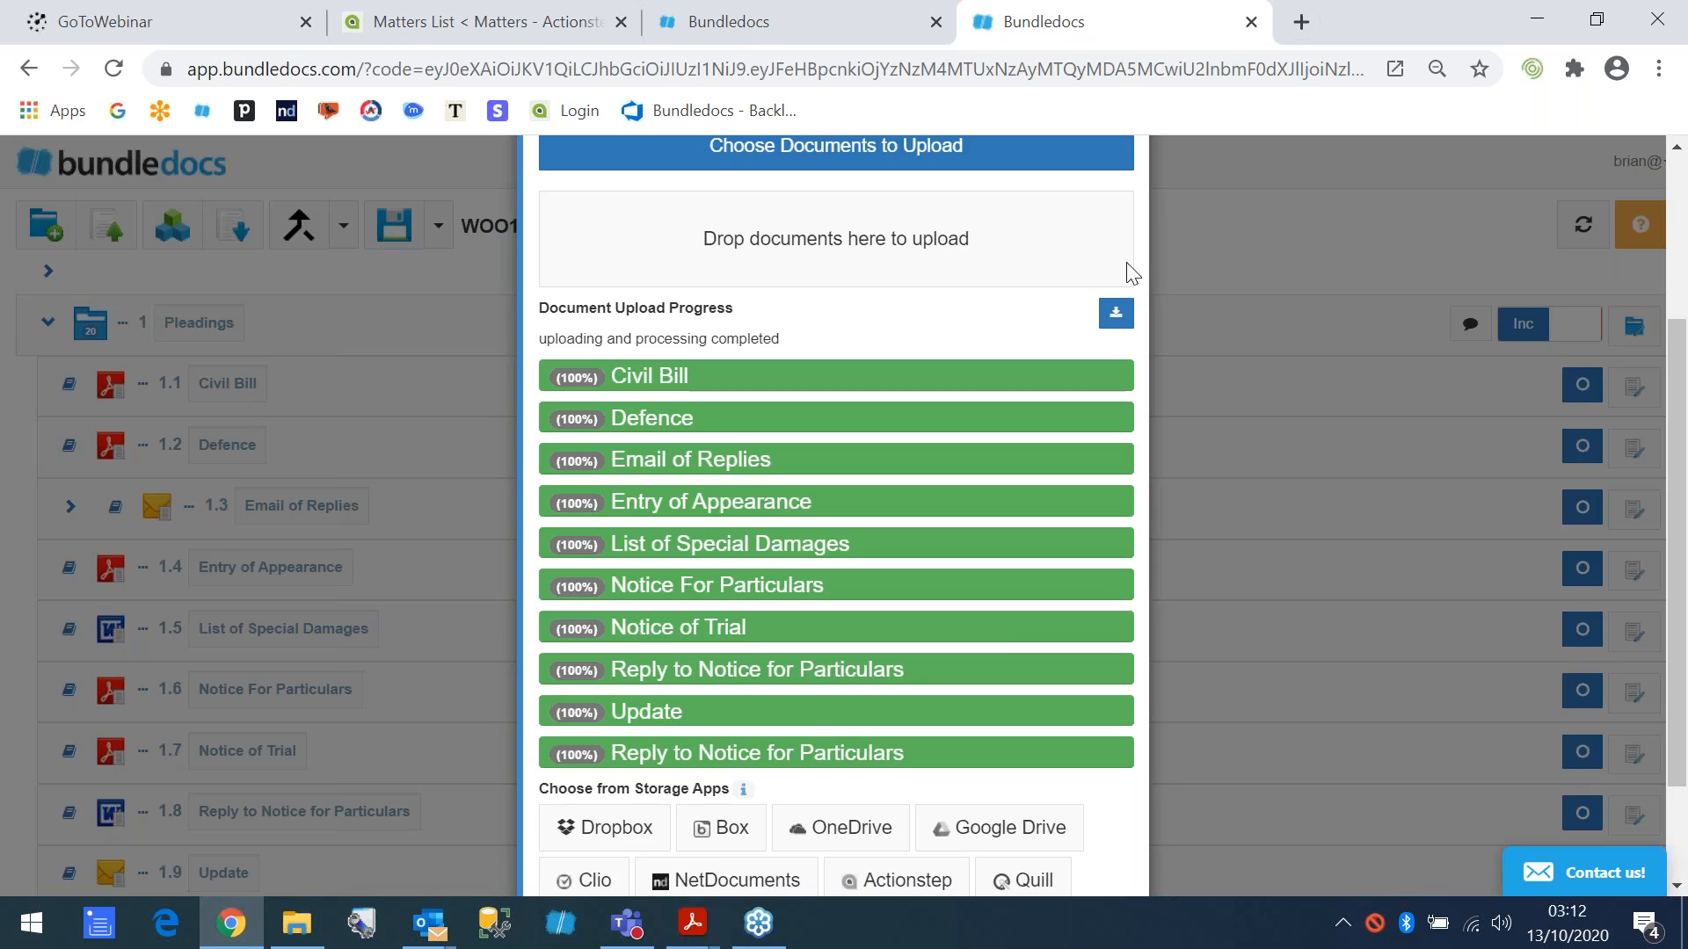
# - Look over the uploaded documents and preview Civil Bill, Defence and Notice For Particulars in the document viewer
pyautogui.scroll(-2, 211, 804)
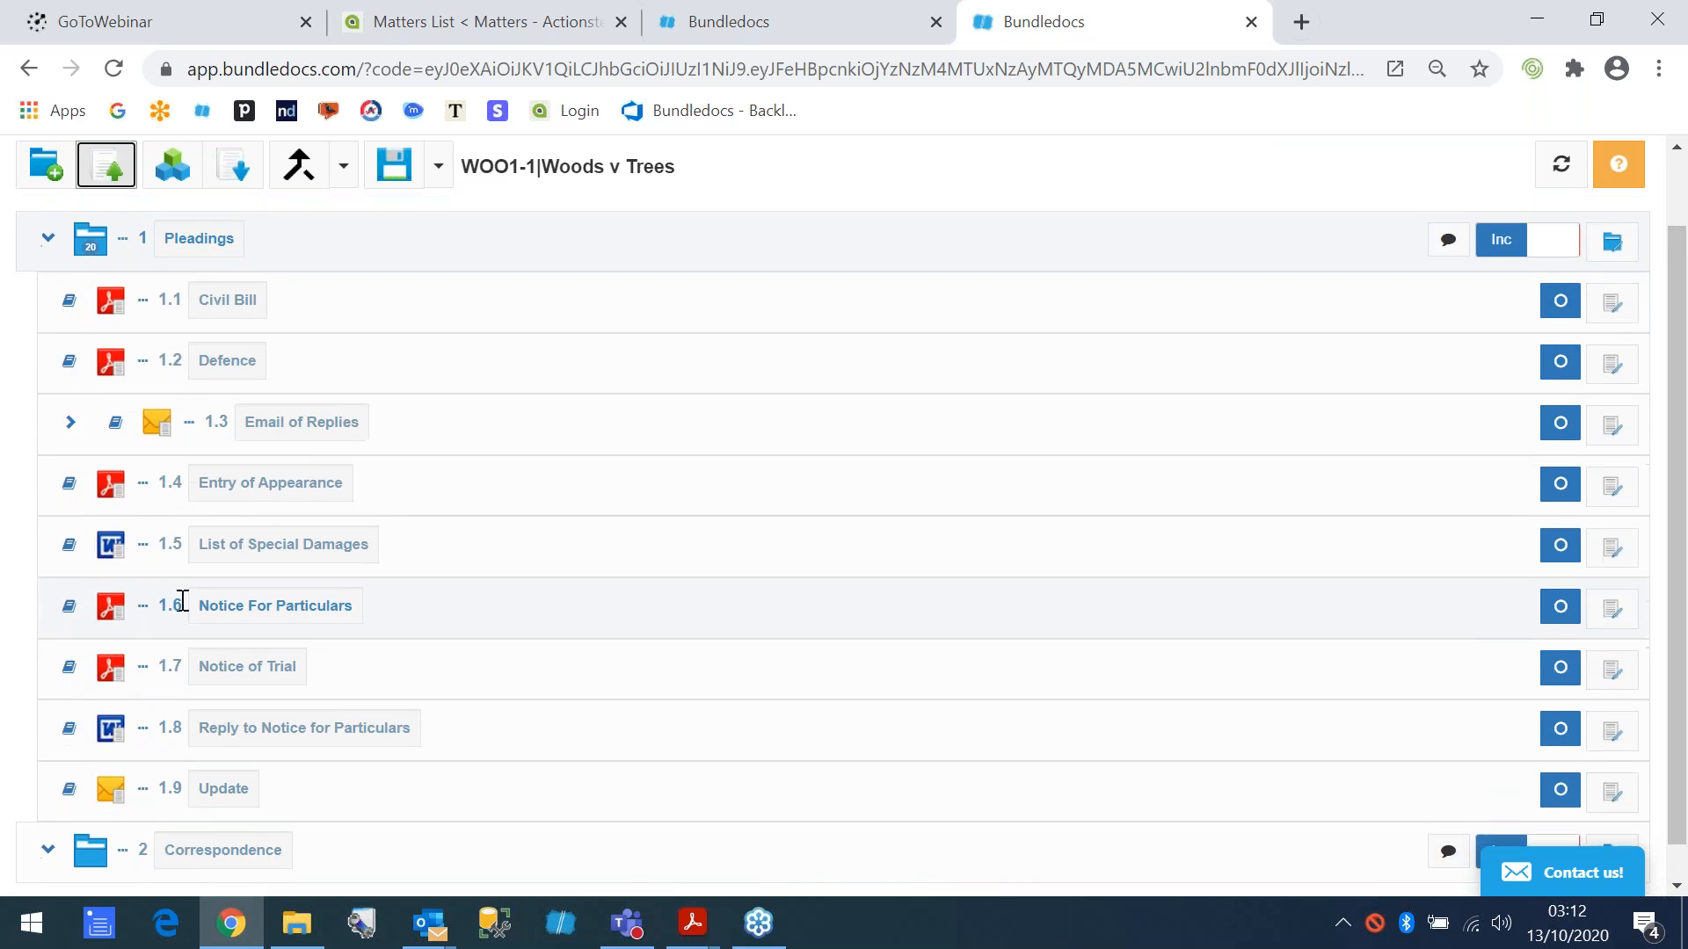
pyautogui.scroll(2, 214, 580)
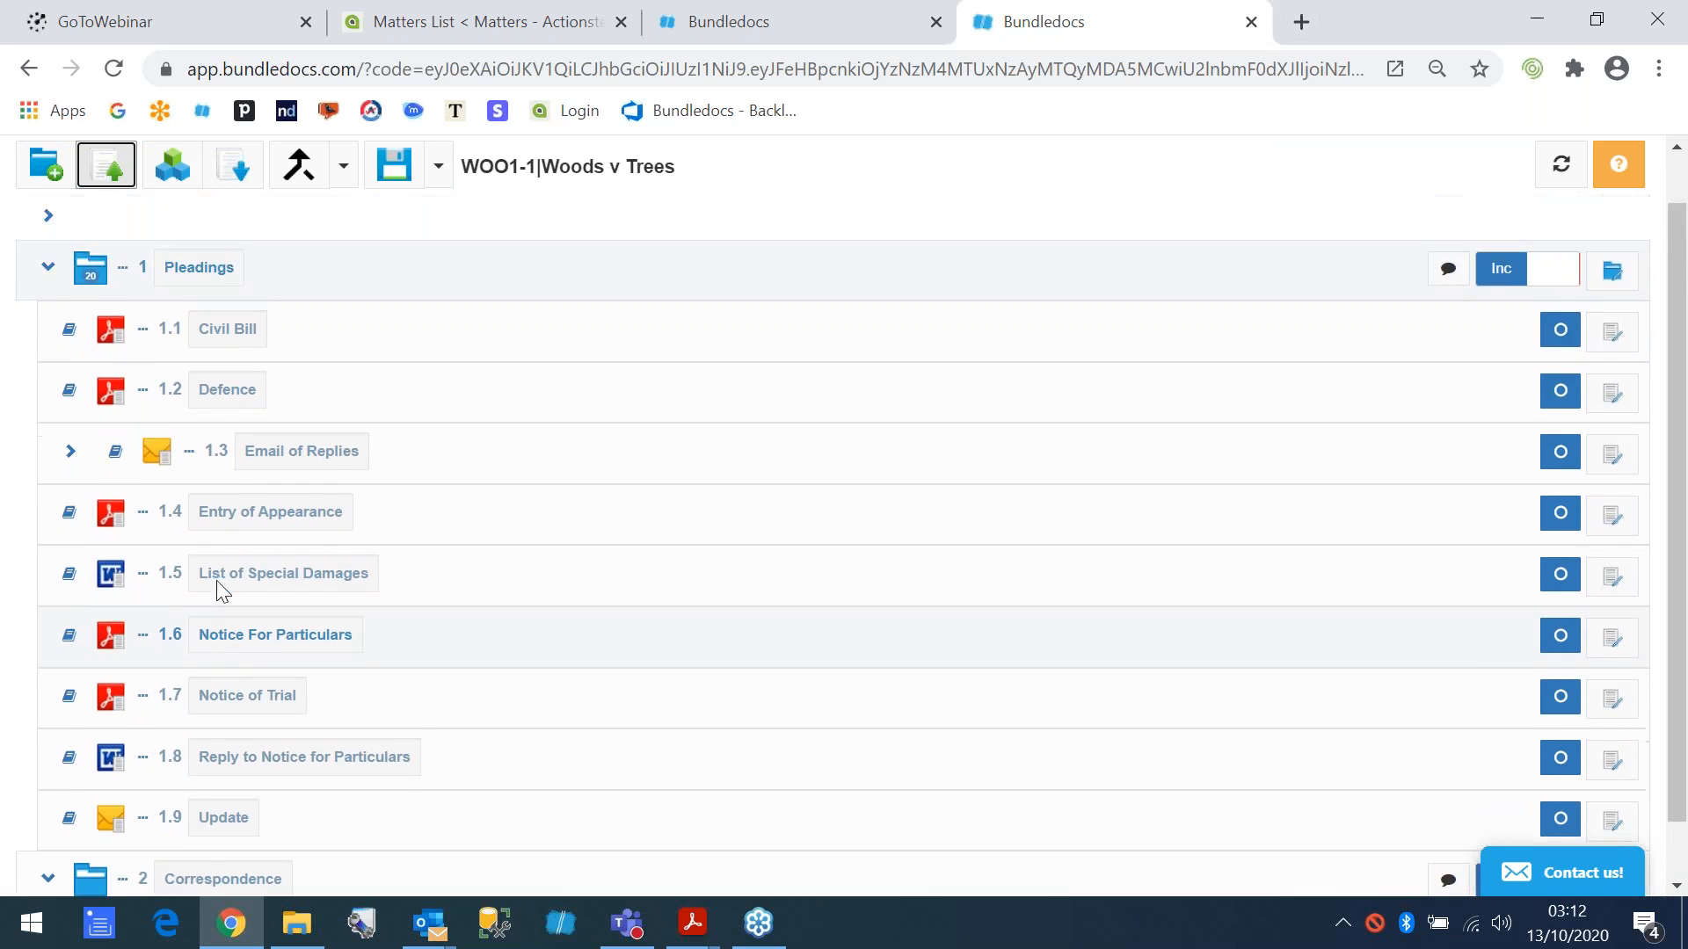
pyautogui.click(70, 387)
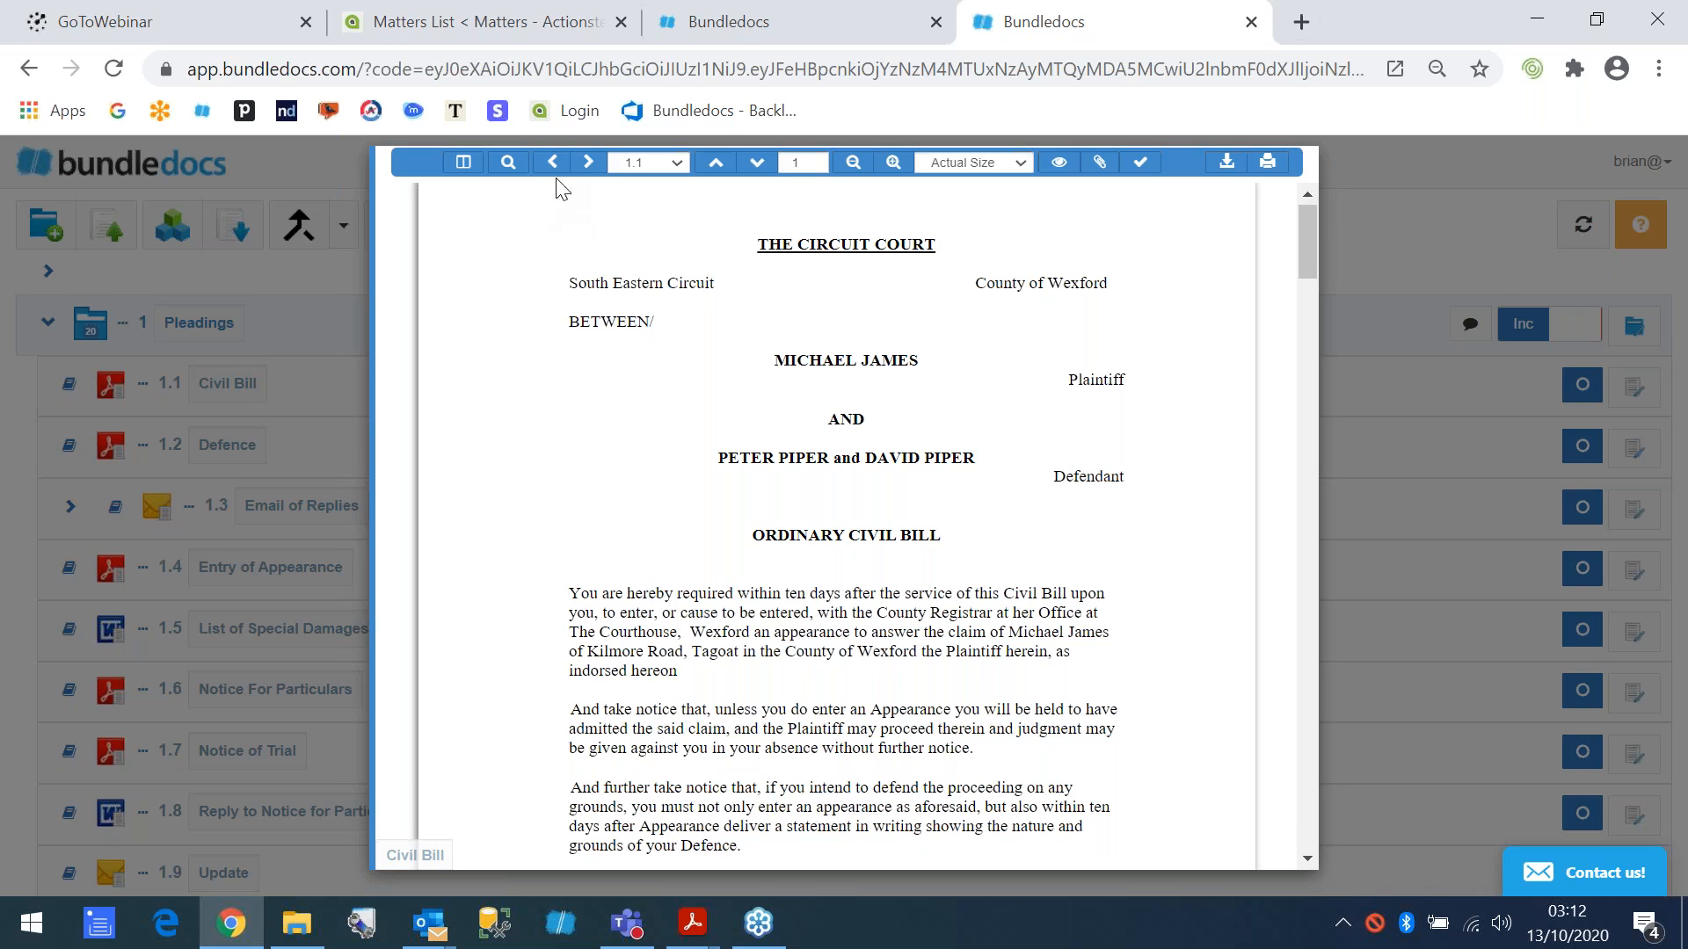
pyautogui.click(589, 167)
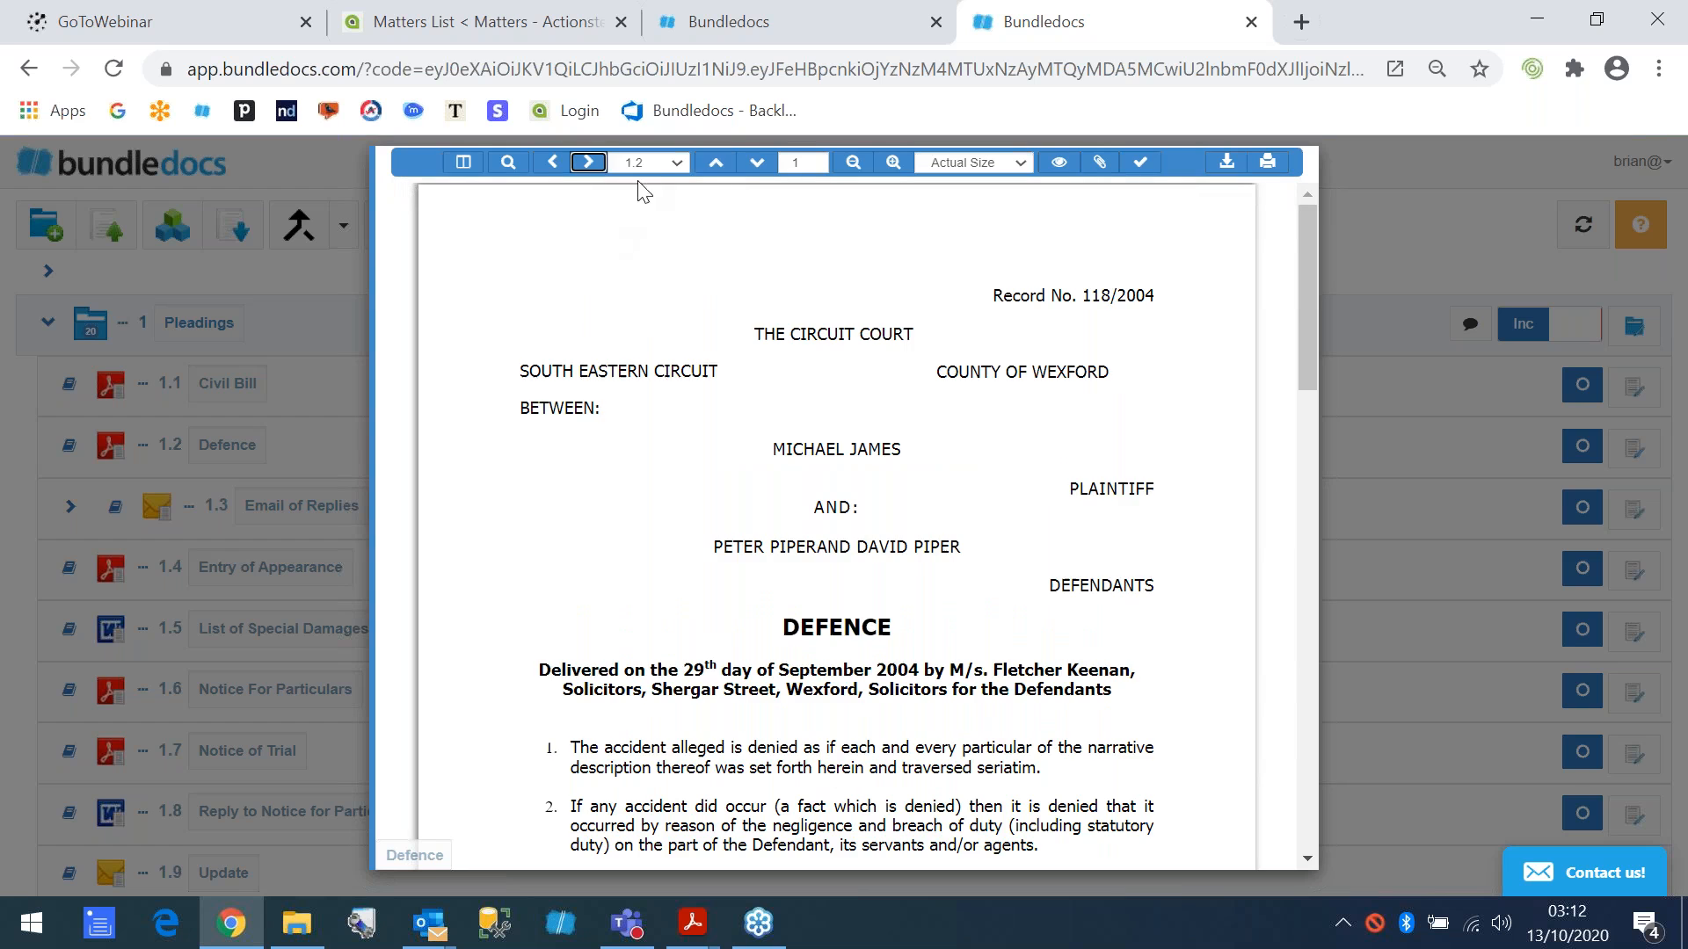
pyautogui.click(683, 164)
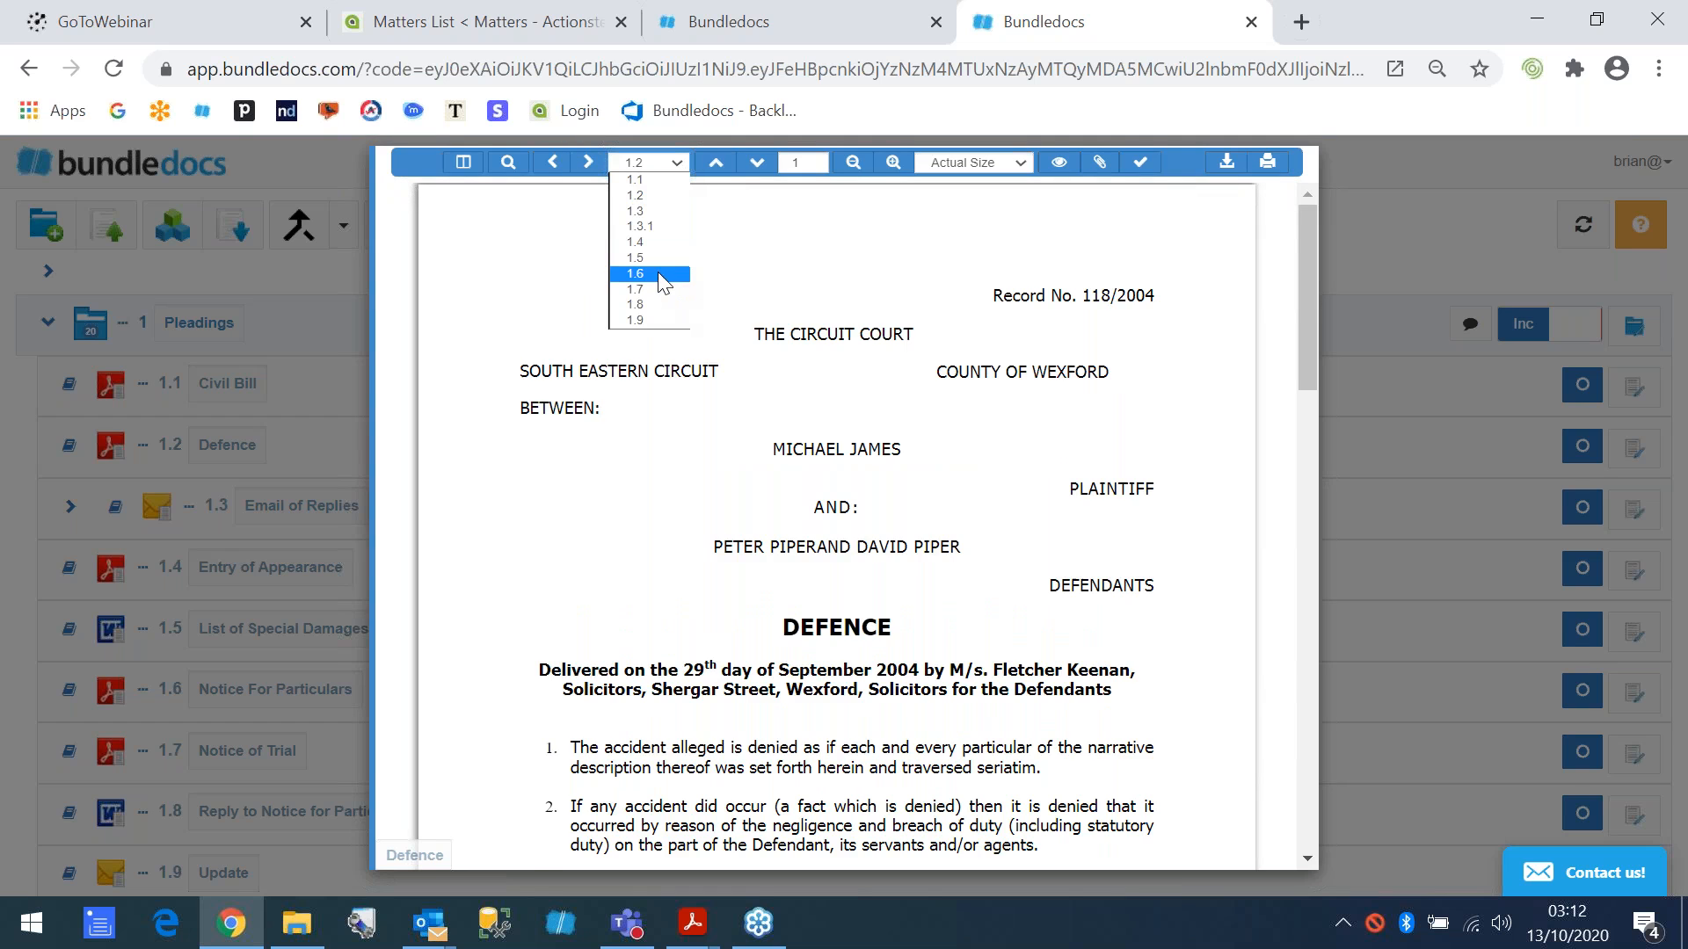
pyautogui.click(663, 283)
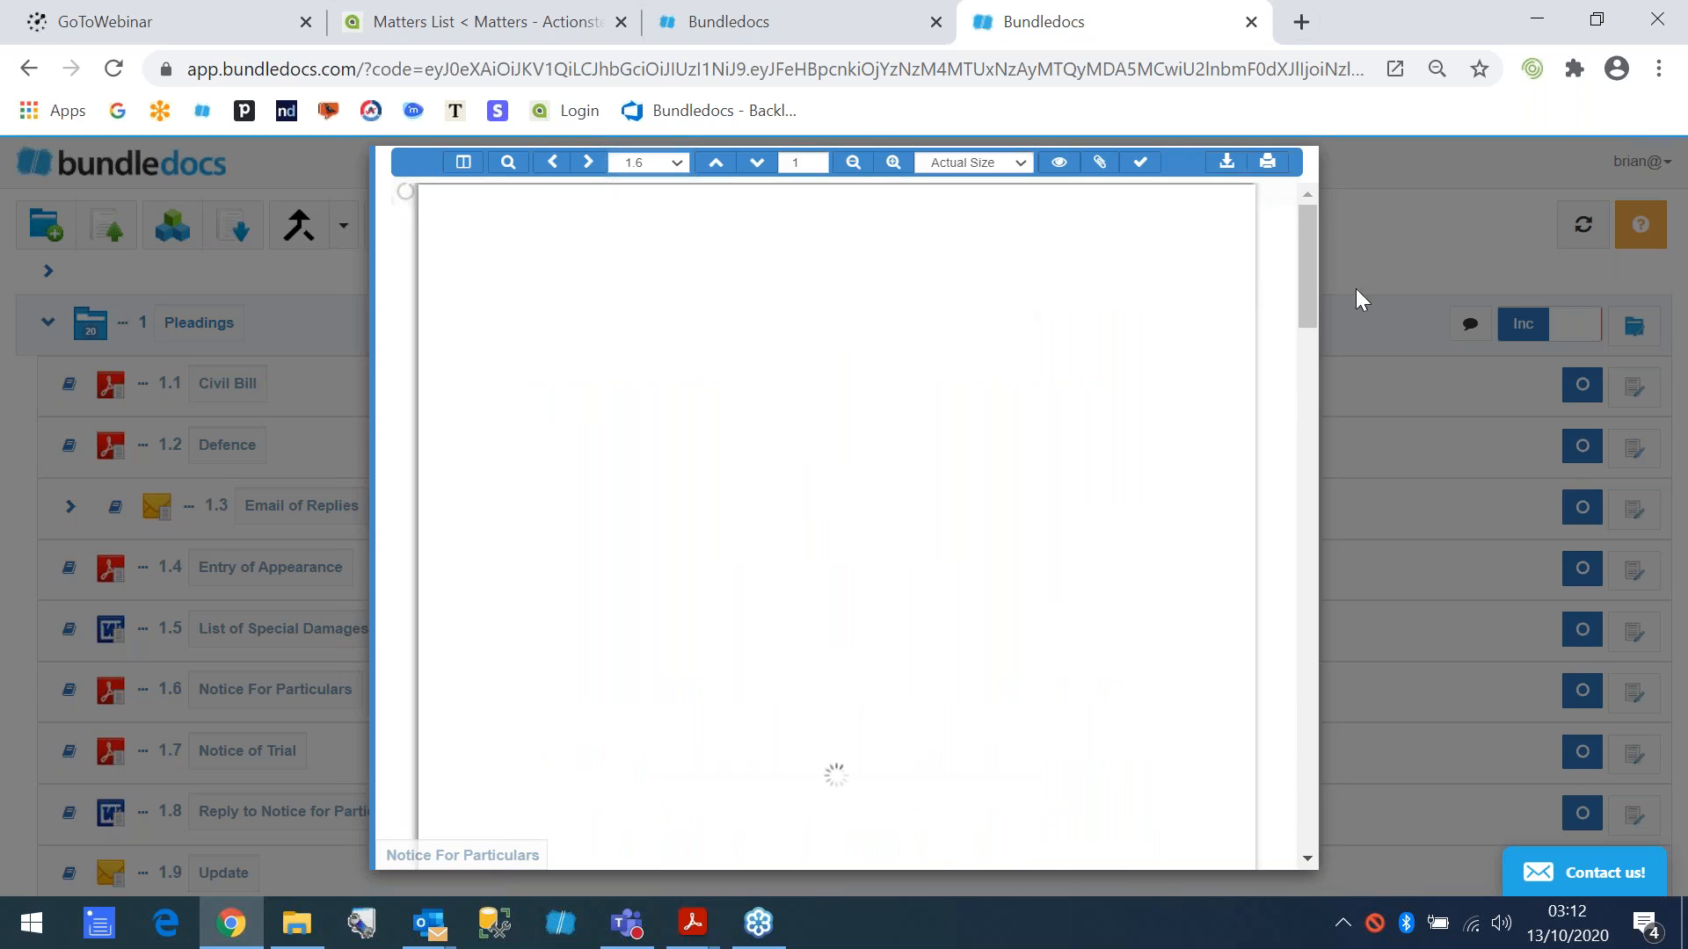
pyautogui.click(1376, 246)
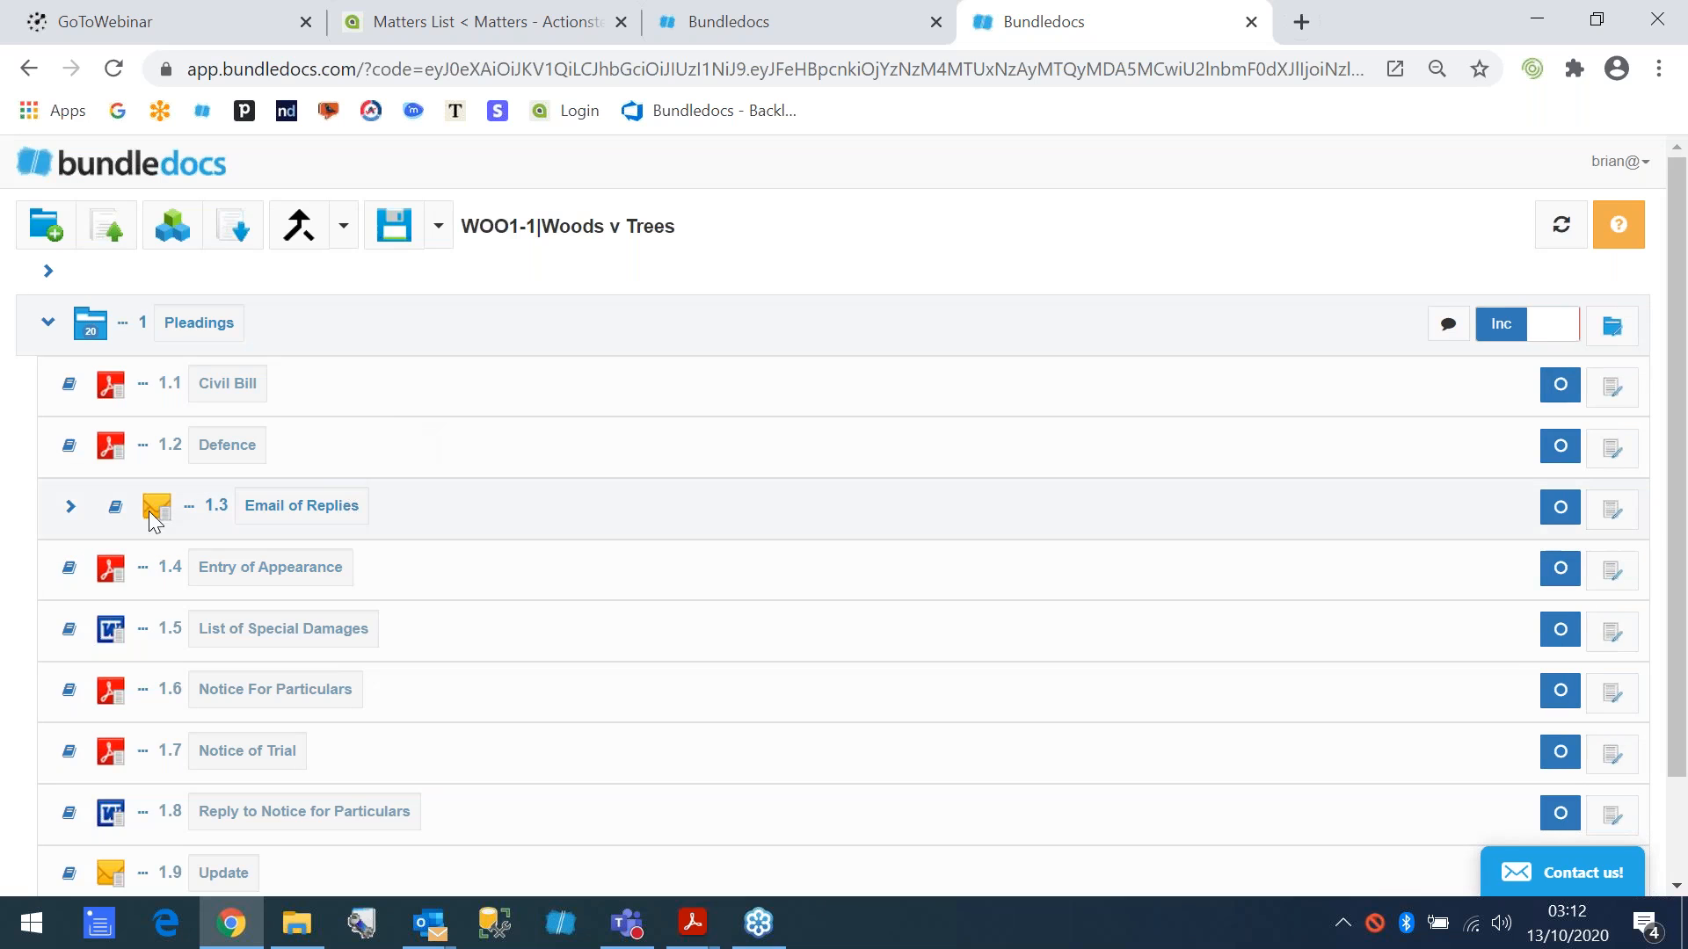
# - Reorder the Pleadings documents with Notice of Trial first, Update after Entry of Appearance and Defence last, and save the bundle
pyautogui.click(69, 507)
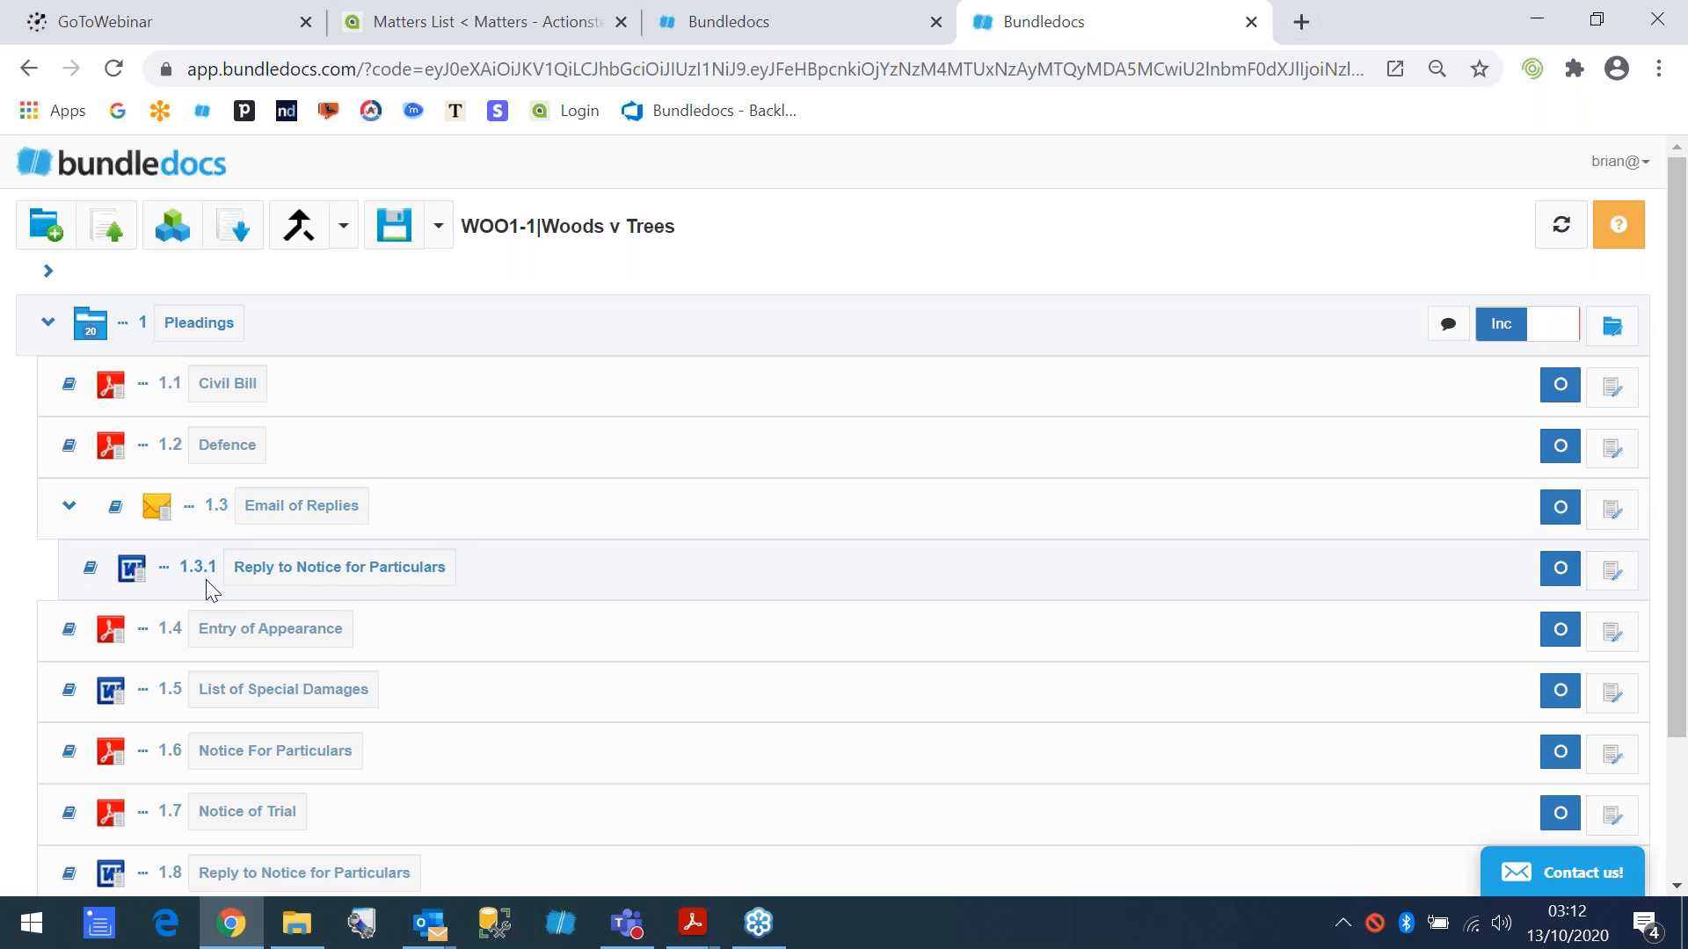
pyautogui.scroll(-1, 206, 580)
pyautogui.moveTo(117, 802); pyautogui.dragTo(147, 555)
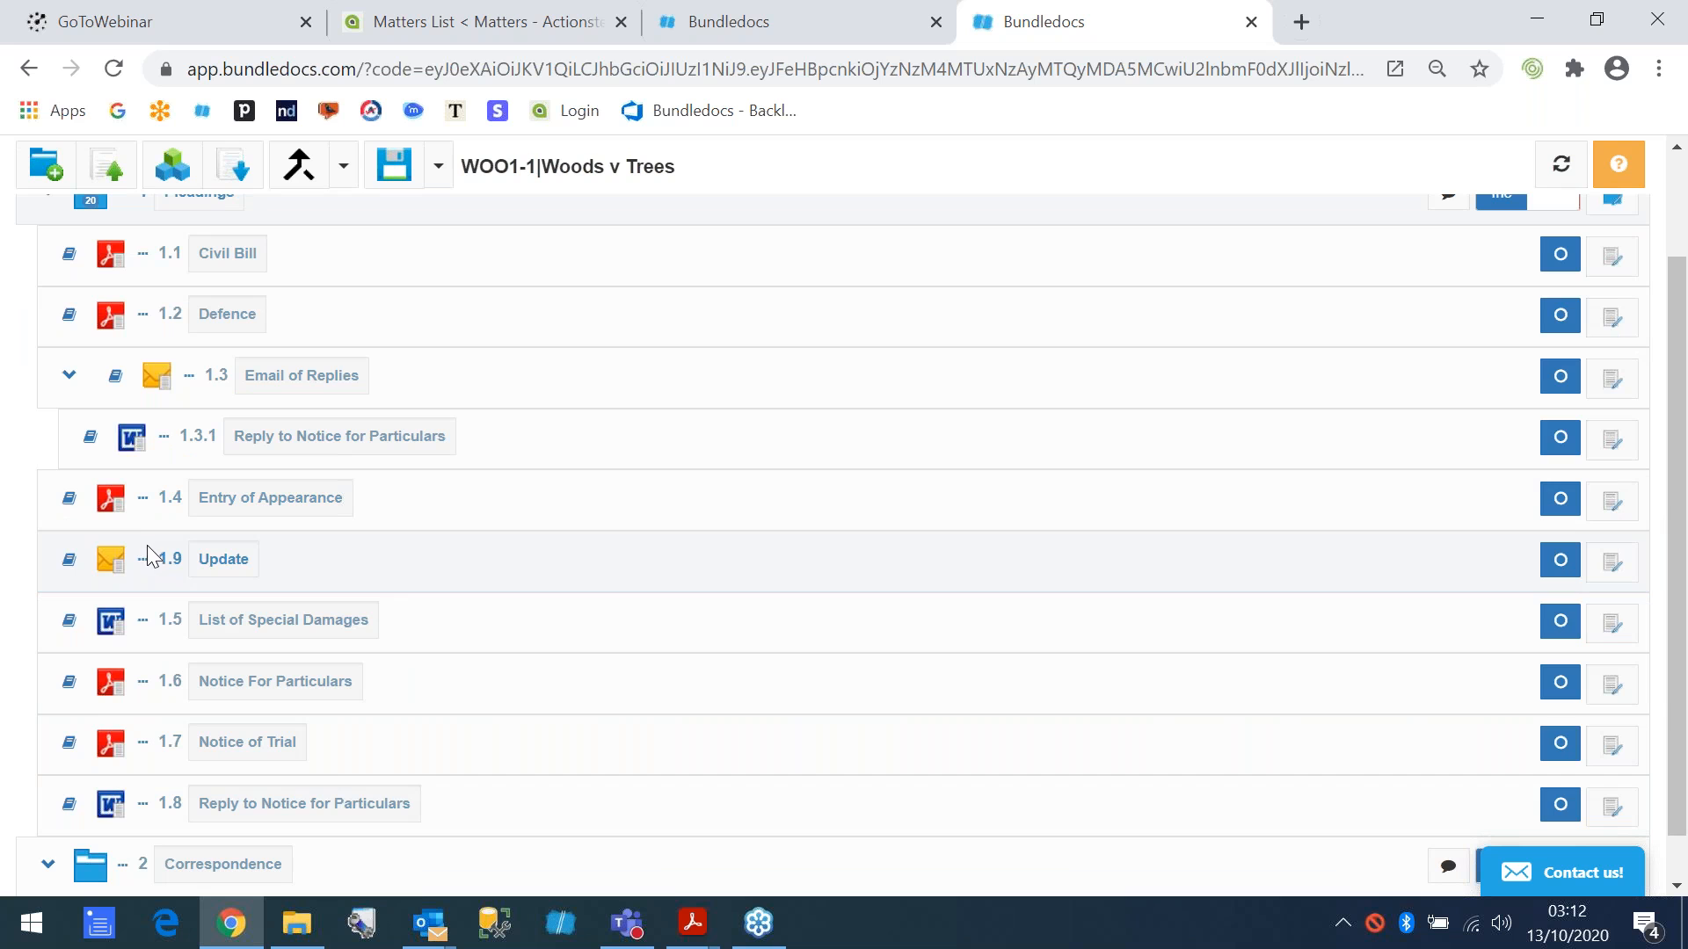
pyautogui.moveTo(117, 743); pyautogui.dragTo(126, 267)
pyautogui.moveTo(110, 376); pyautogui.dragTo(120, 722)
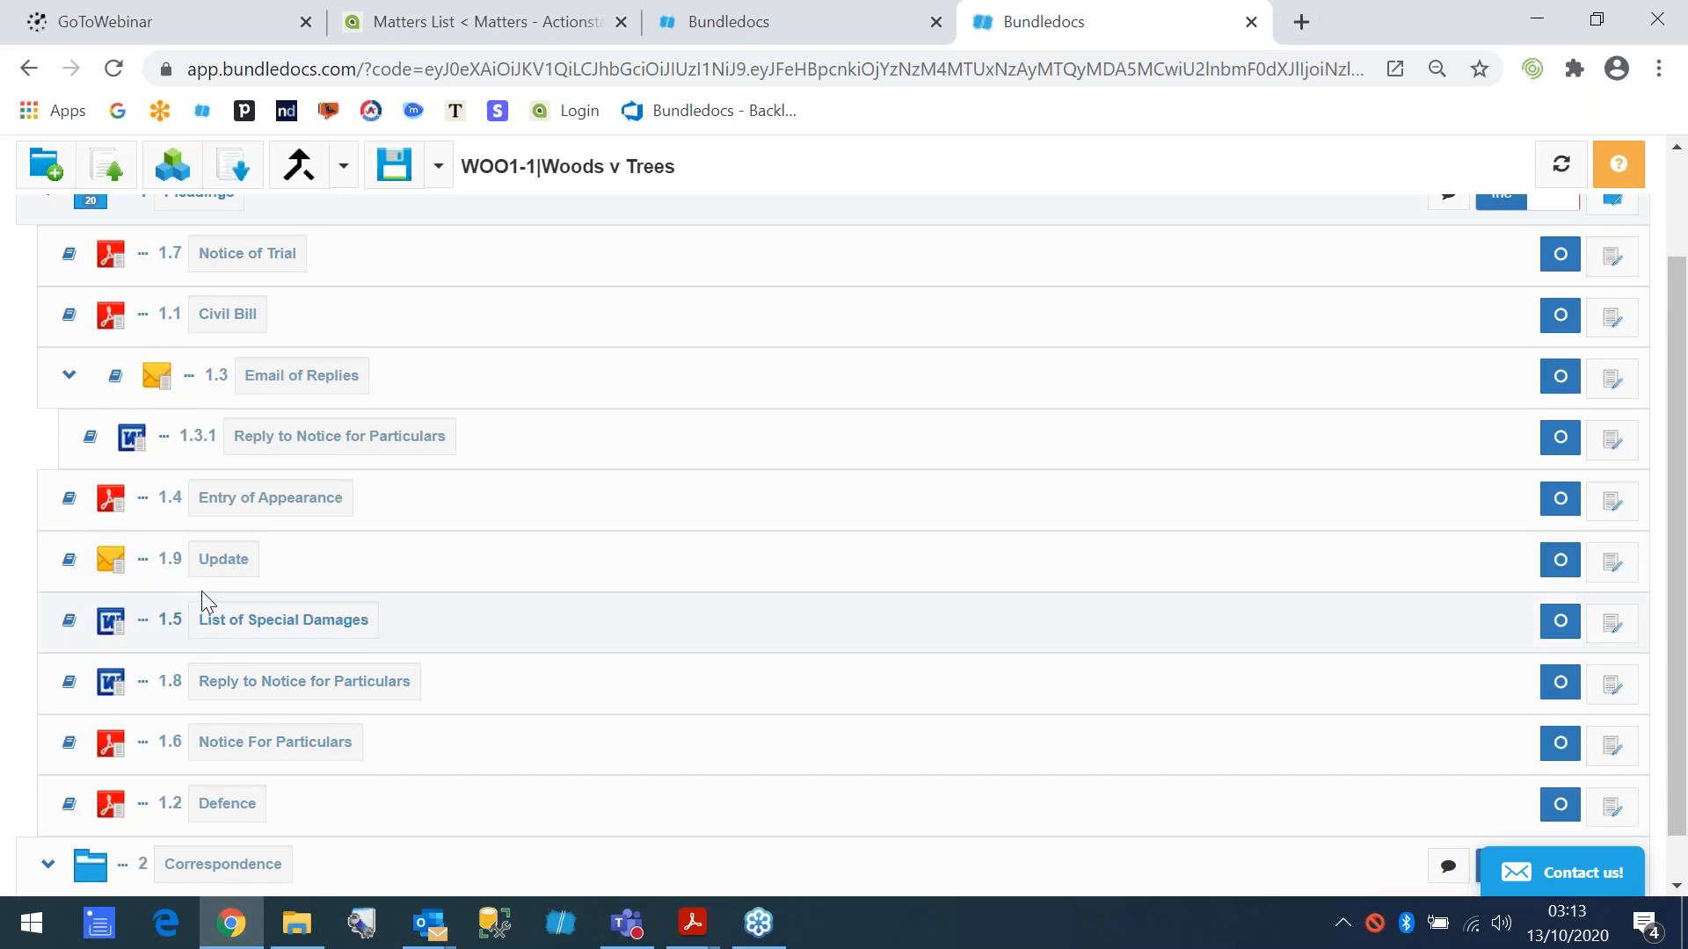
pyautogui.scroll(2, 192, 588)
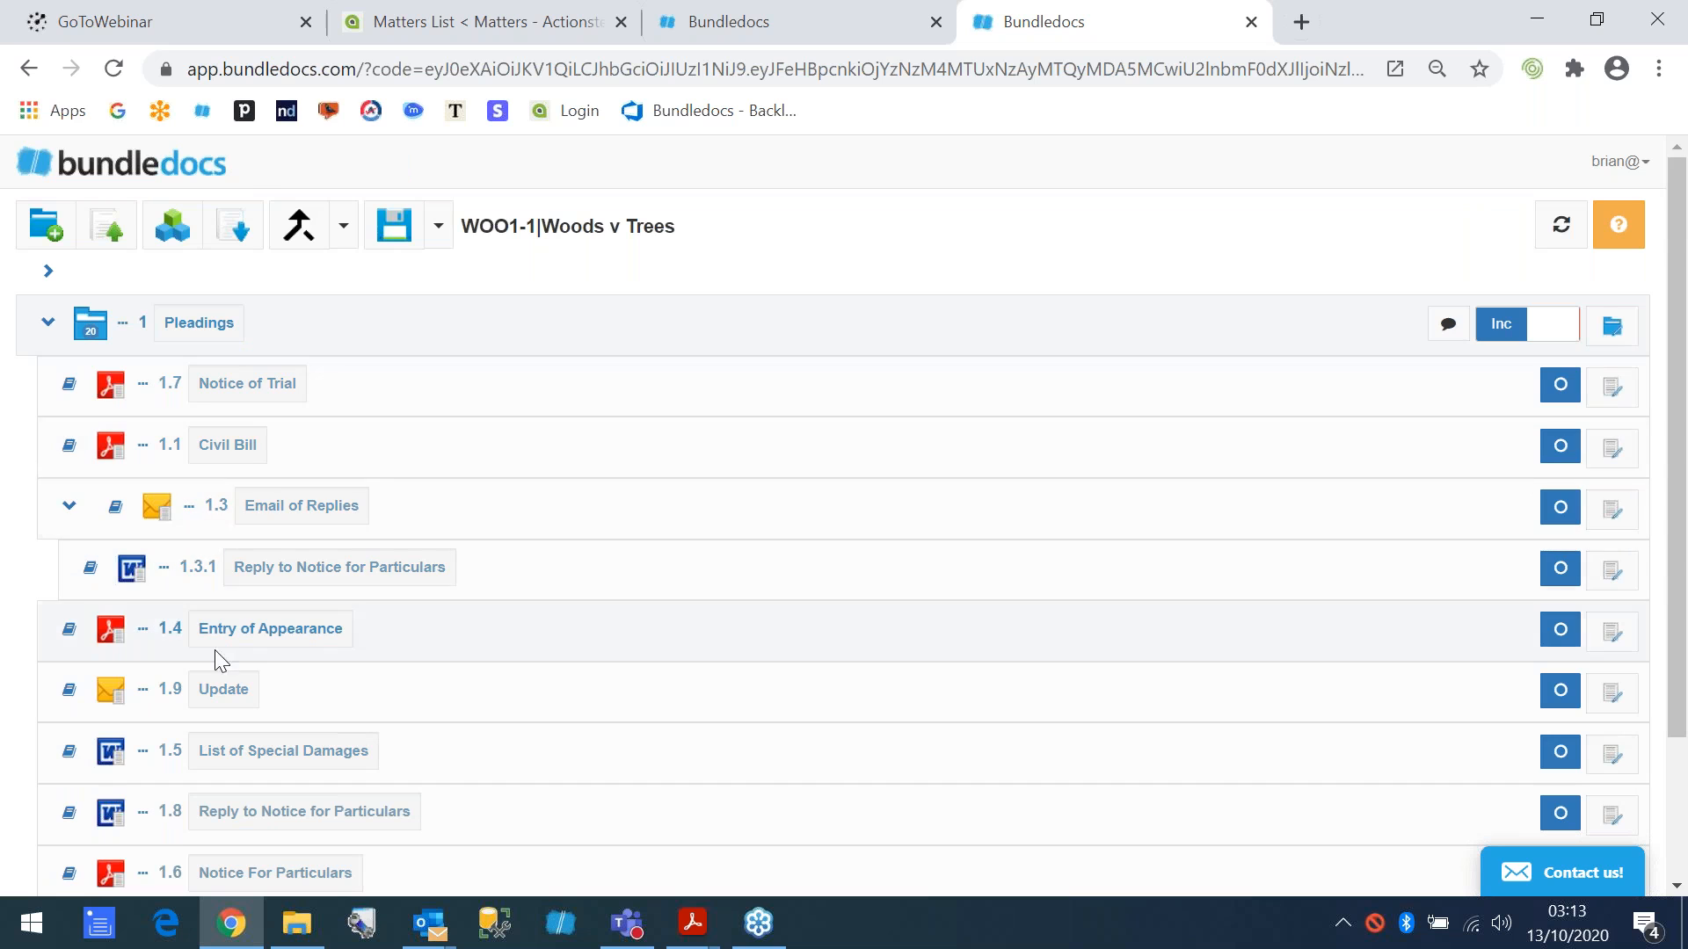
pyautogui.click(394, 225)
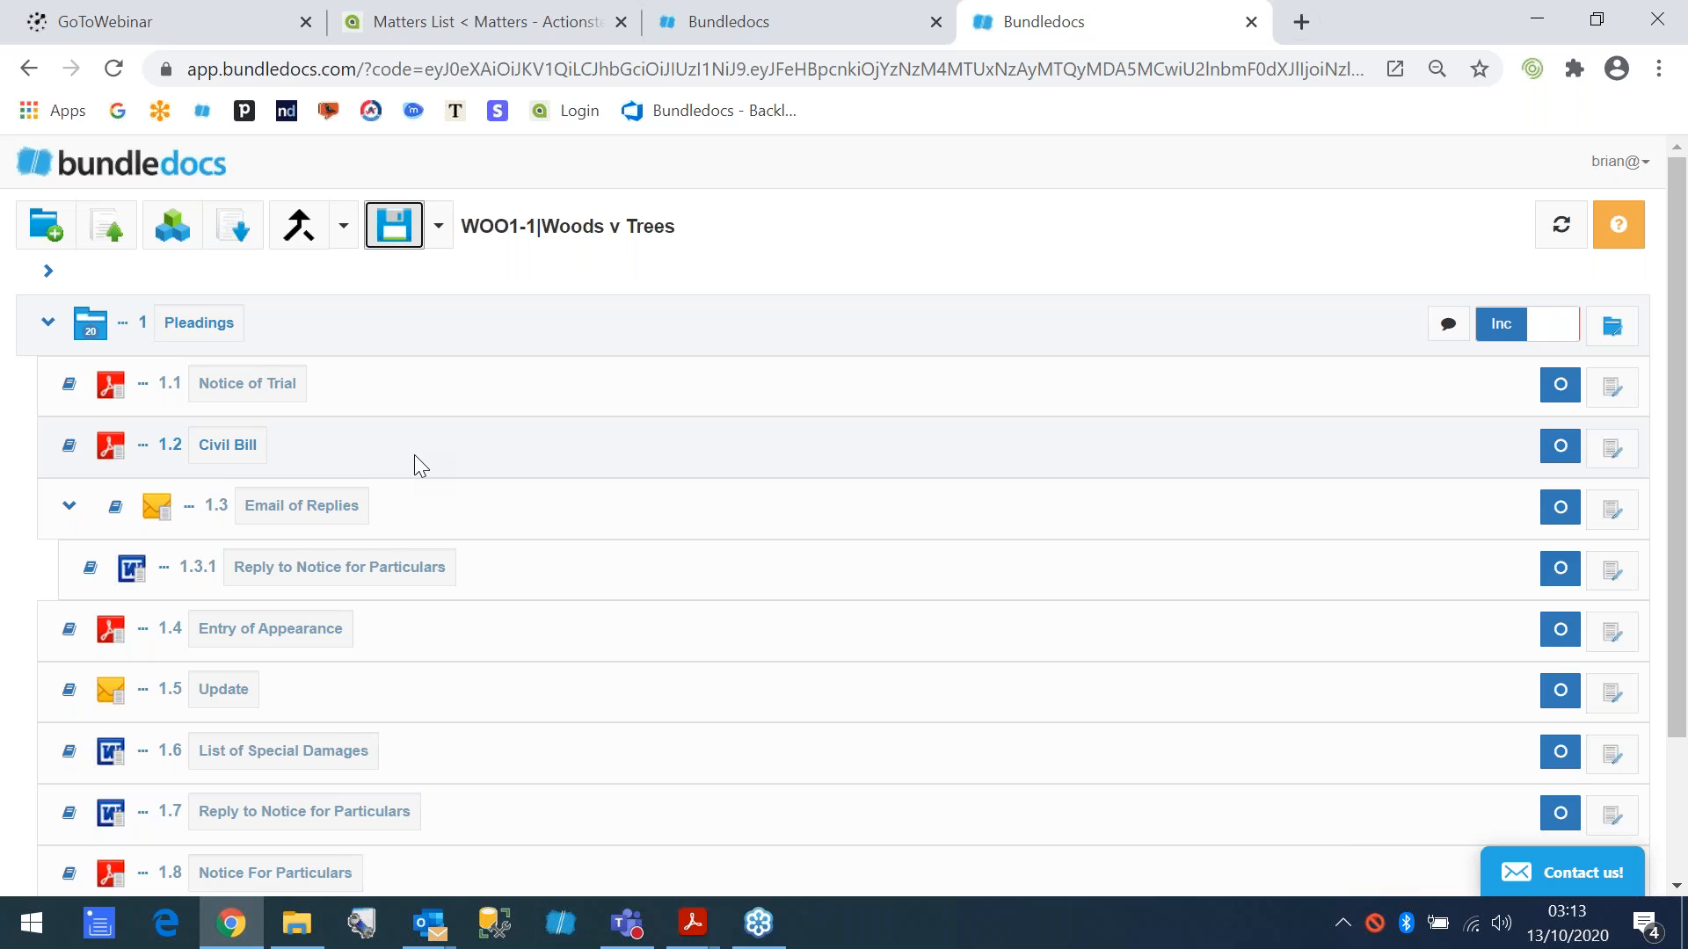
# - Move Defence into Correspondence, add the five documents from Entry of Appearance to Notice For Particulars as a group, and save
pyautogui.scroll(-3, 414, 455)
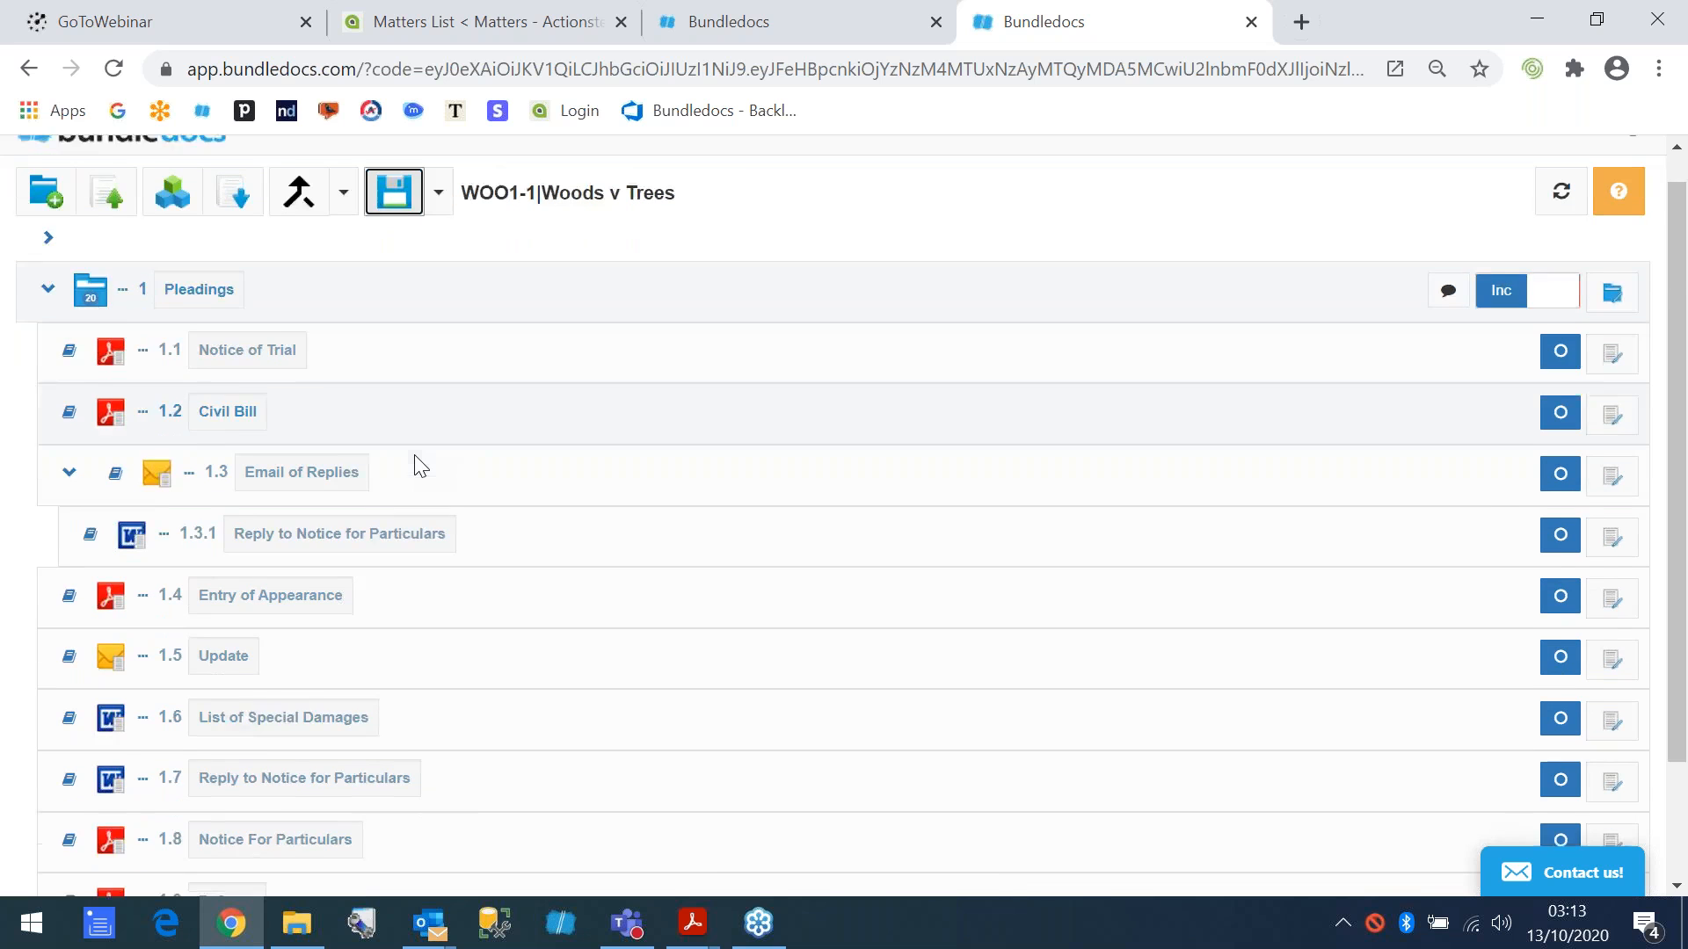
pyautogui.moveTo(113, 762); pyautogui.dragTo(141, 829)
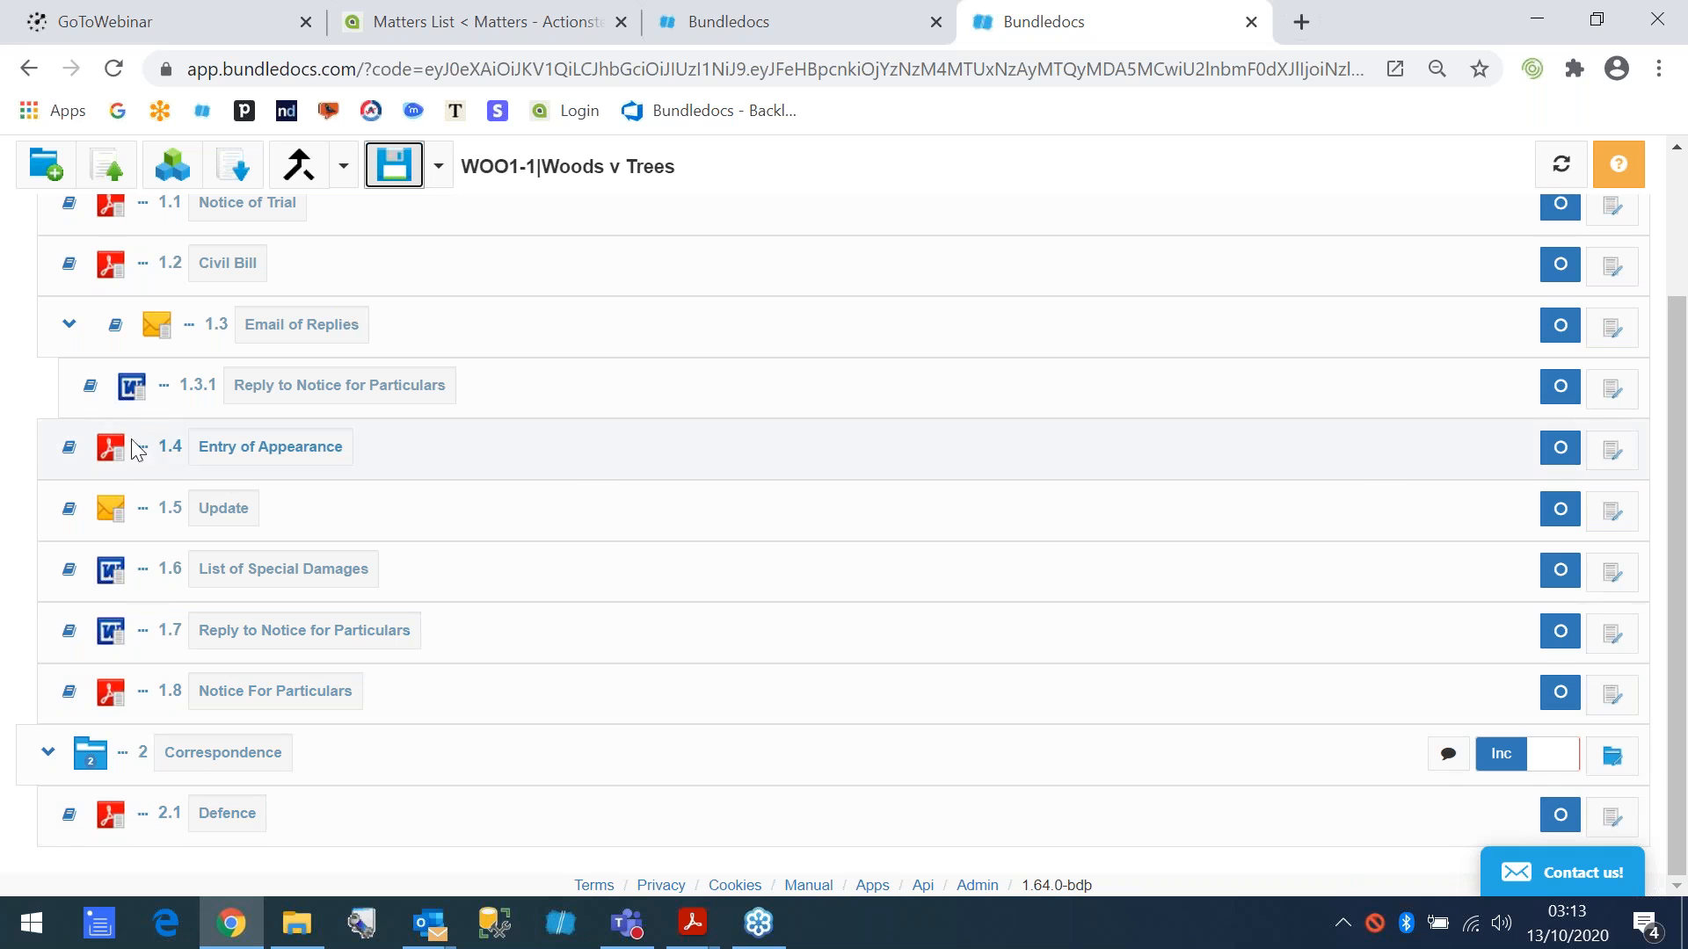
pyautogui.click(1561, 450)
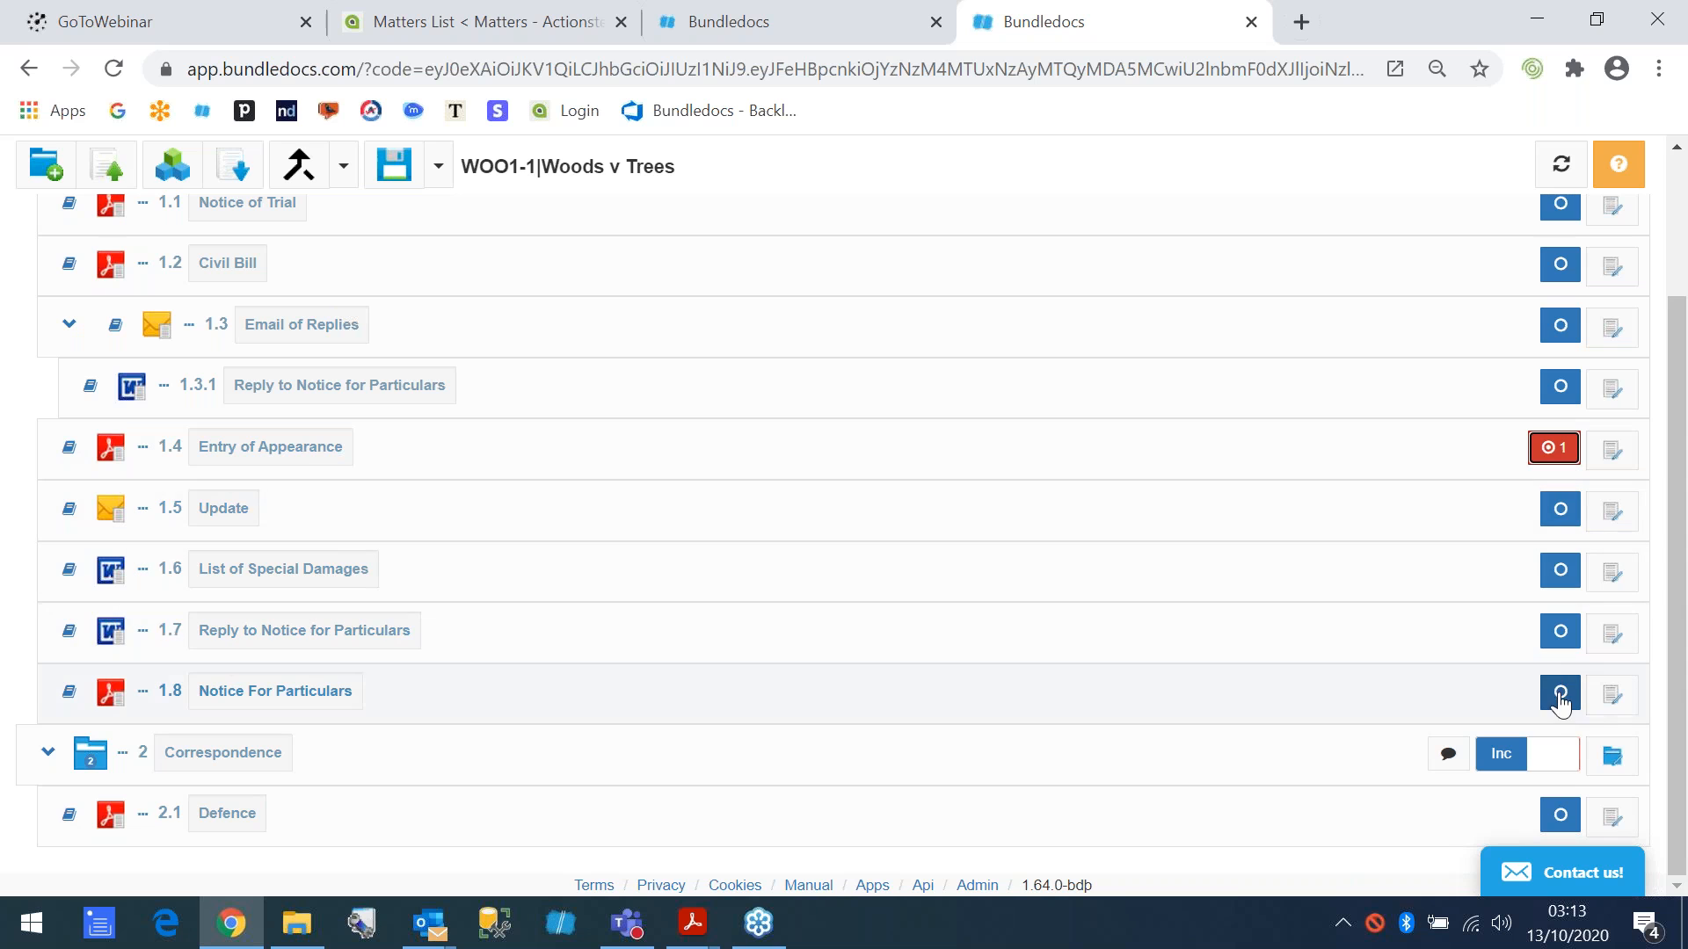
pyautogui.keyDown('shift'); pyautogui.click(1556, 697); pyautogui.keyUp('shift')
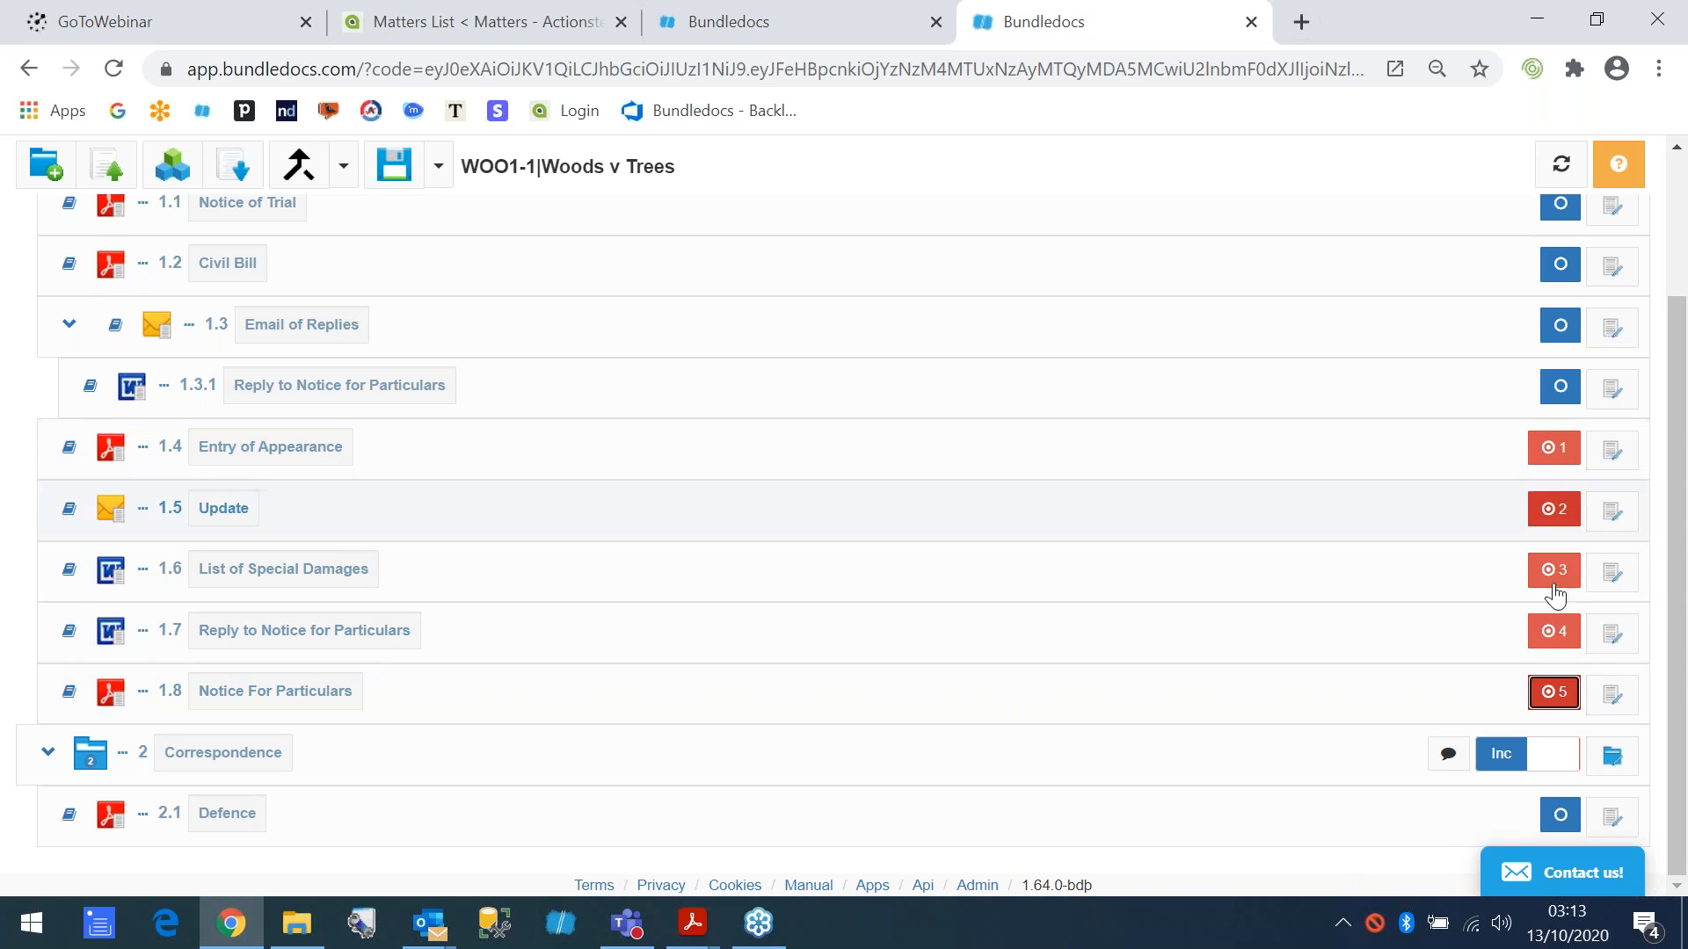
pyautogui.moveTo(443, 594); pyautogui.dragTo(110, 826)
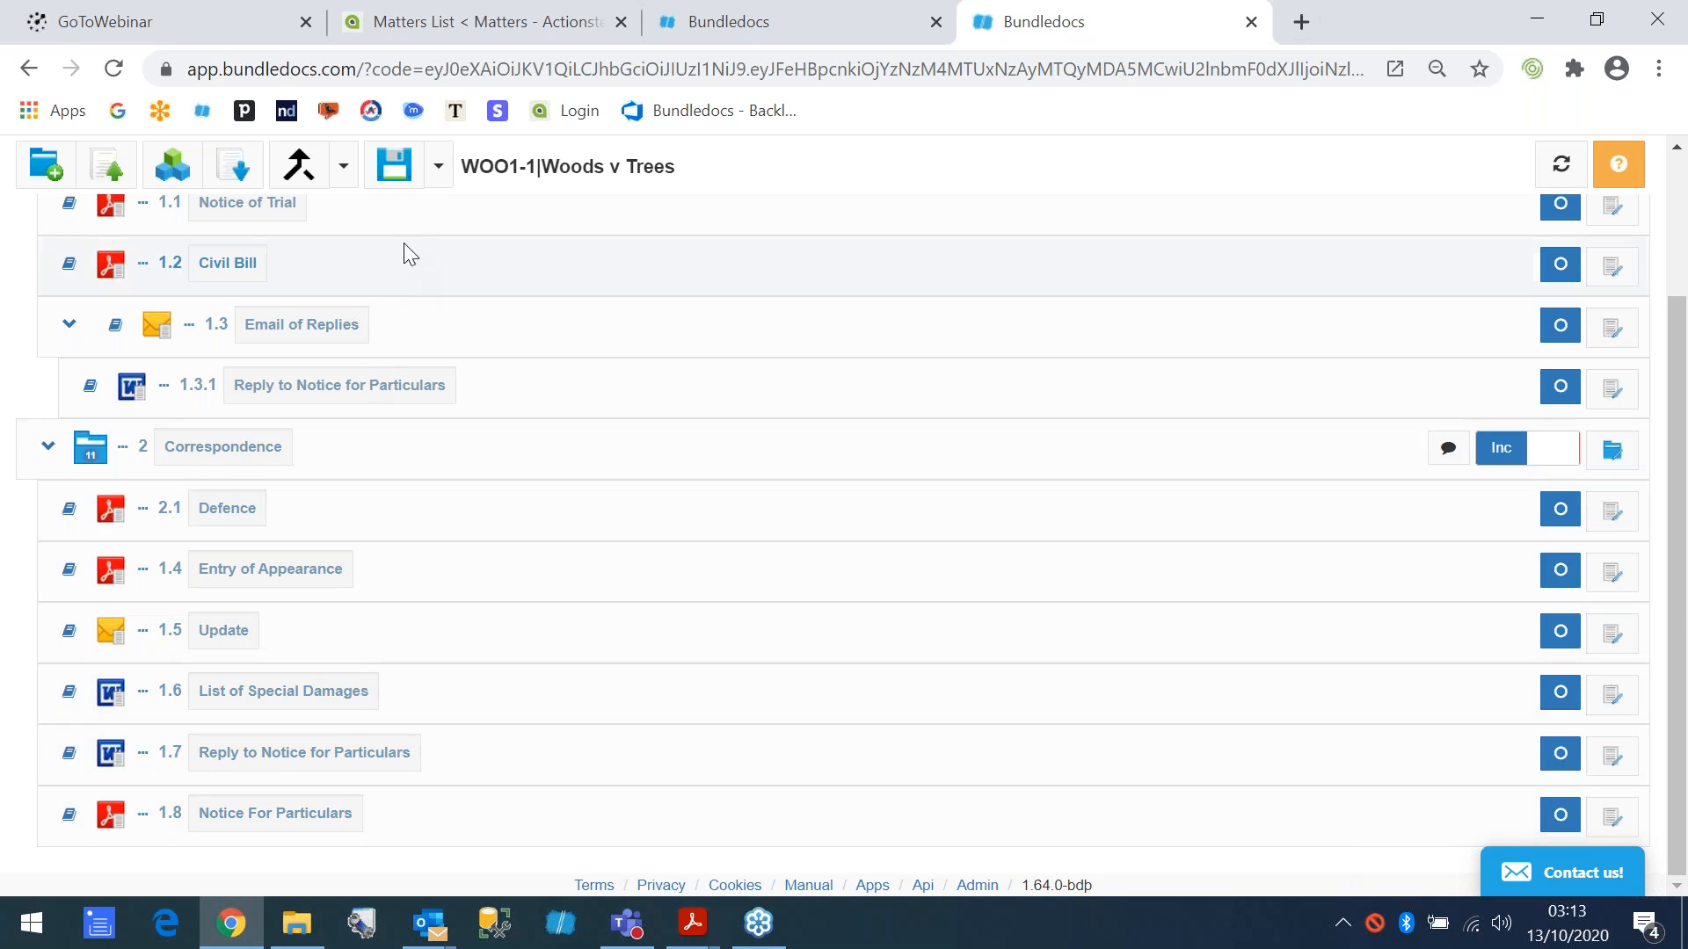
pyautogui.click(393, 180)
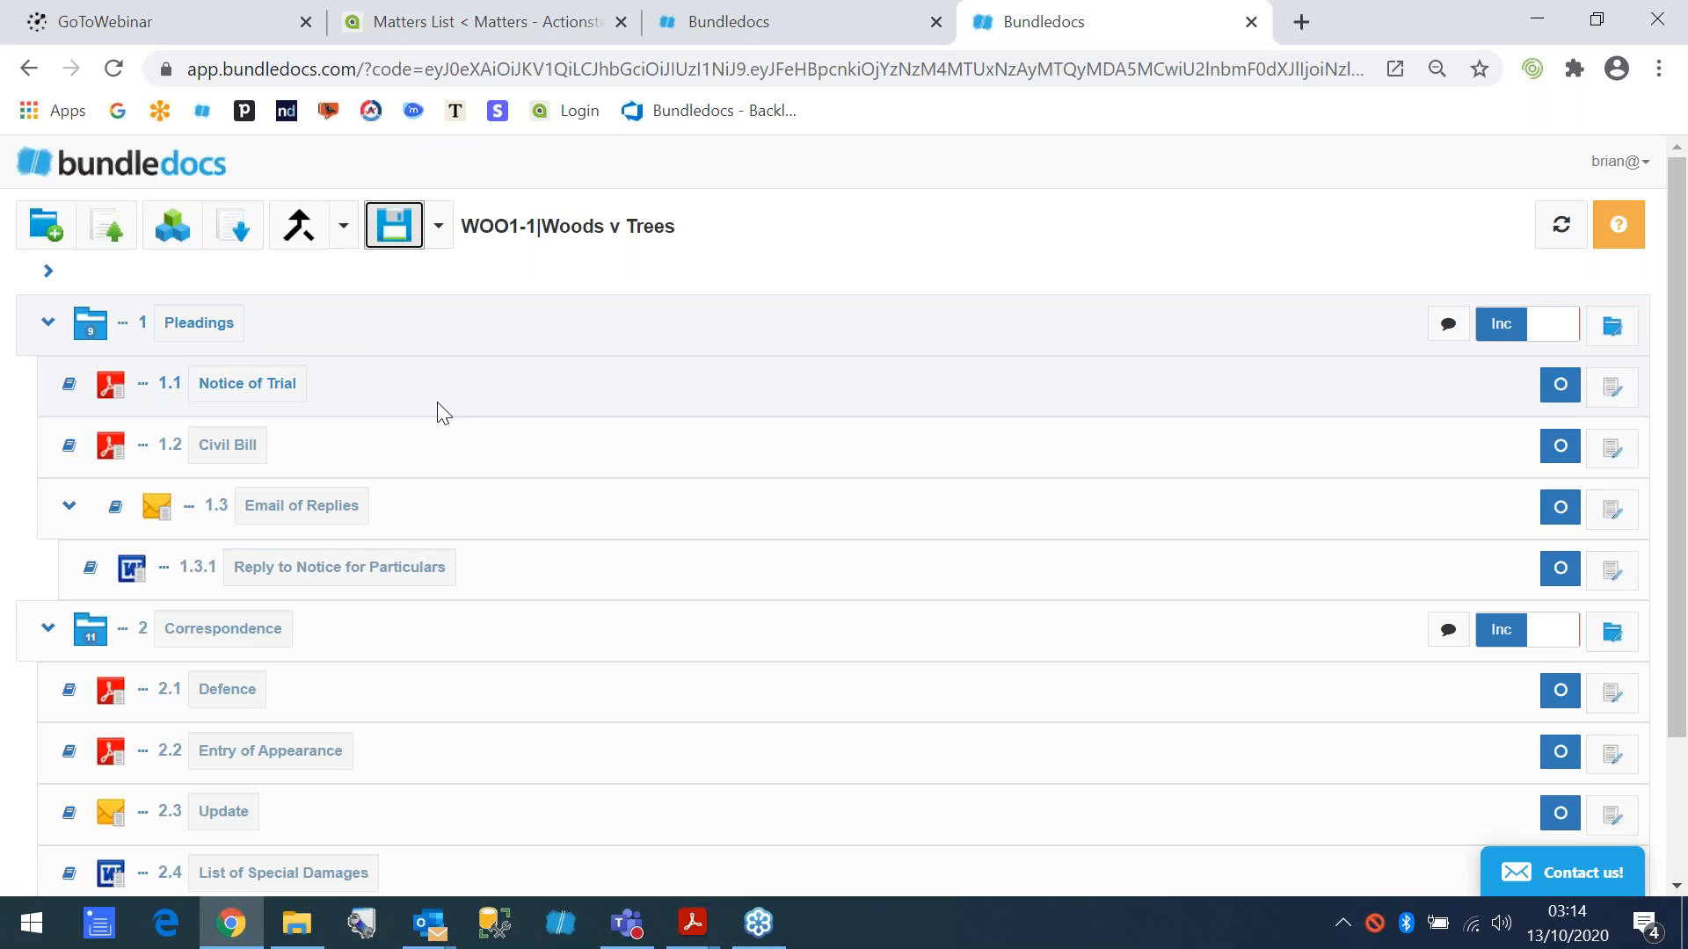
# - Rename the Civil Bill document in the Pleadings section to "Civil Bill XYZ"
pyautogui.click(232, 443)
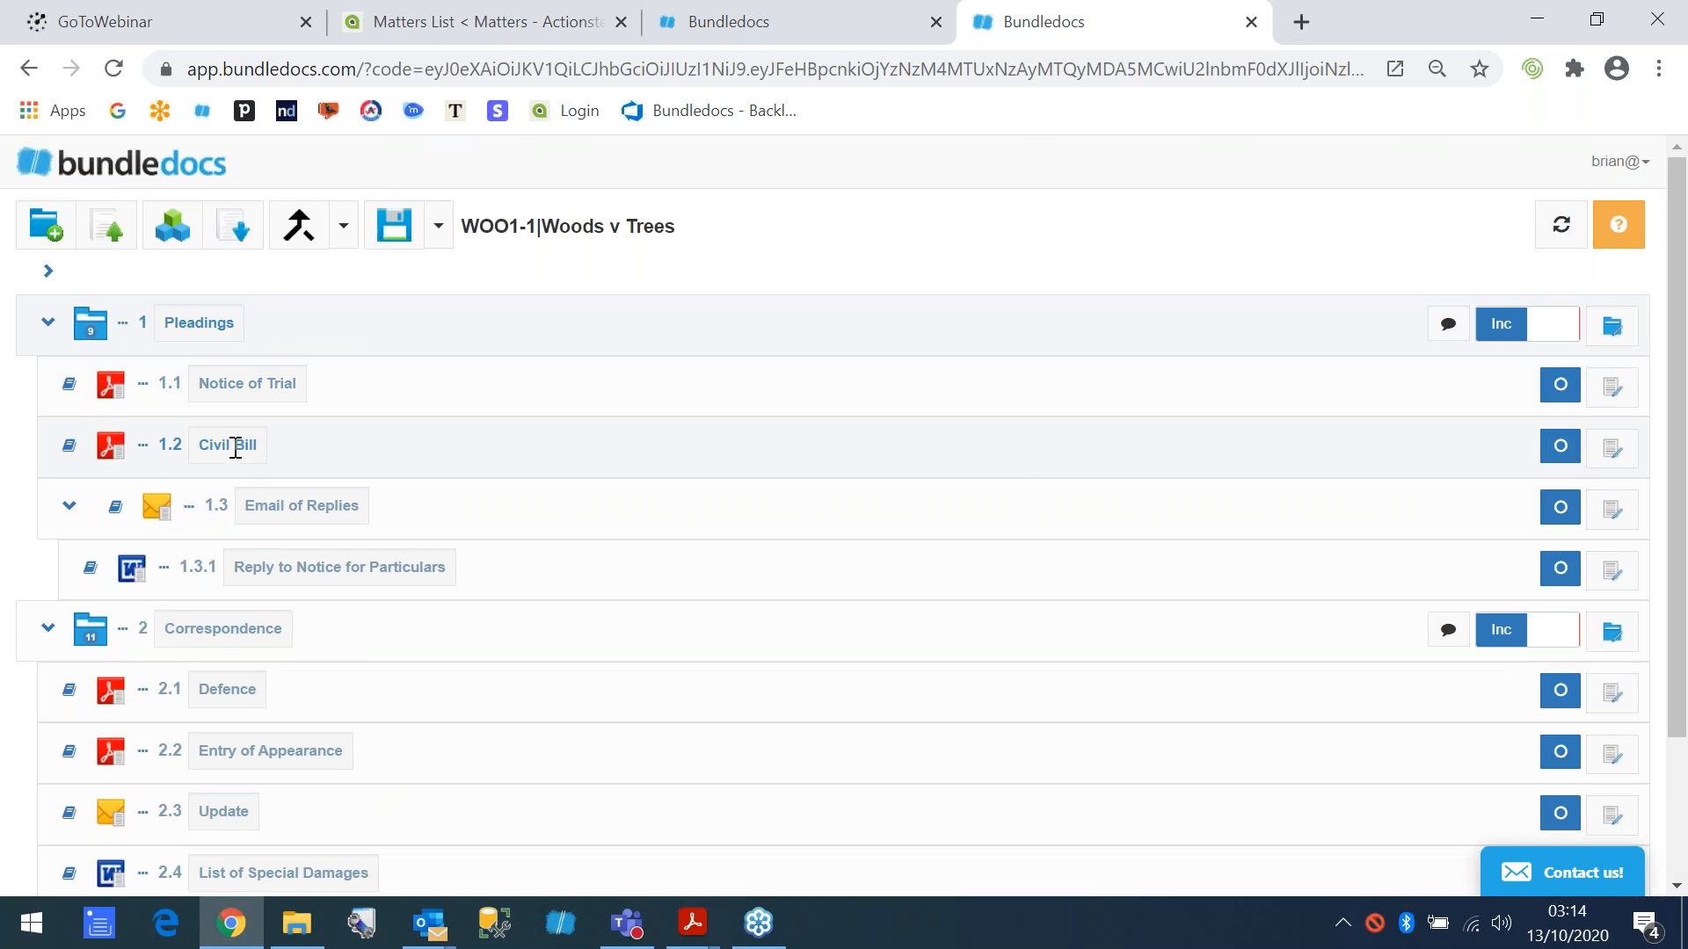
pyautogui.write('XYZ')
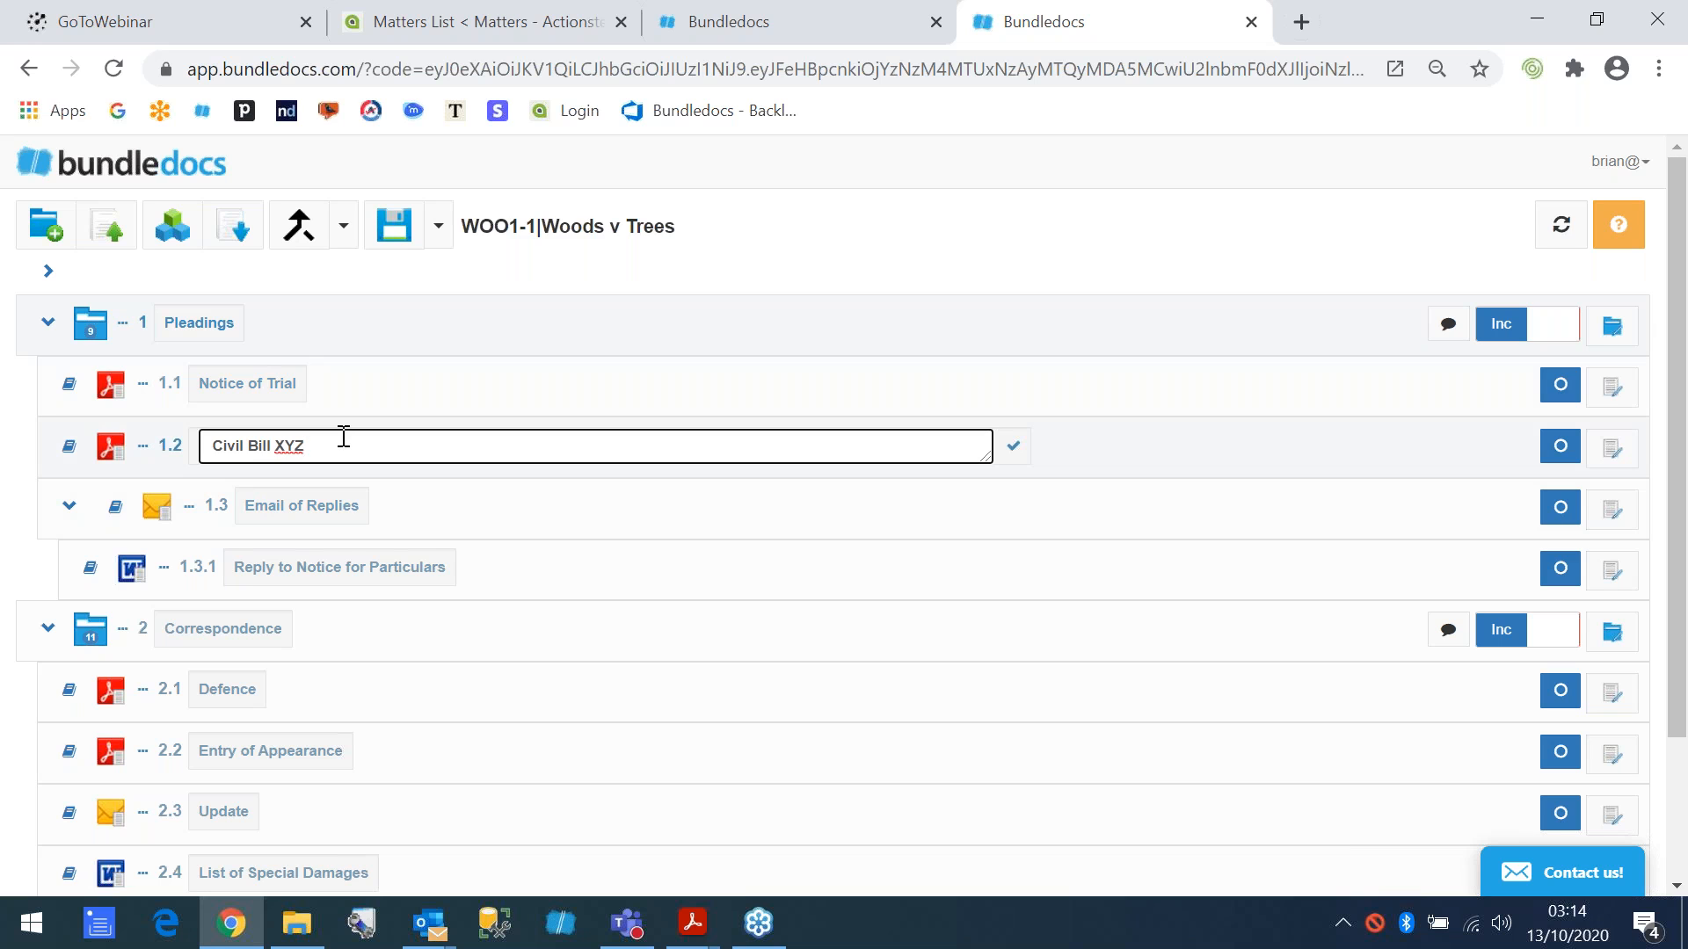
pyautogui.click(1013, 445)
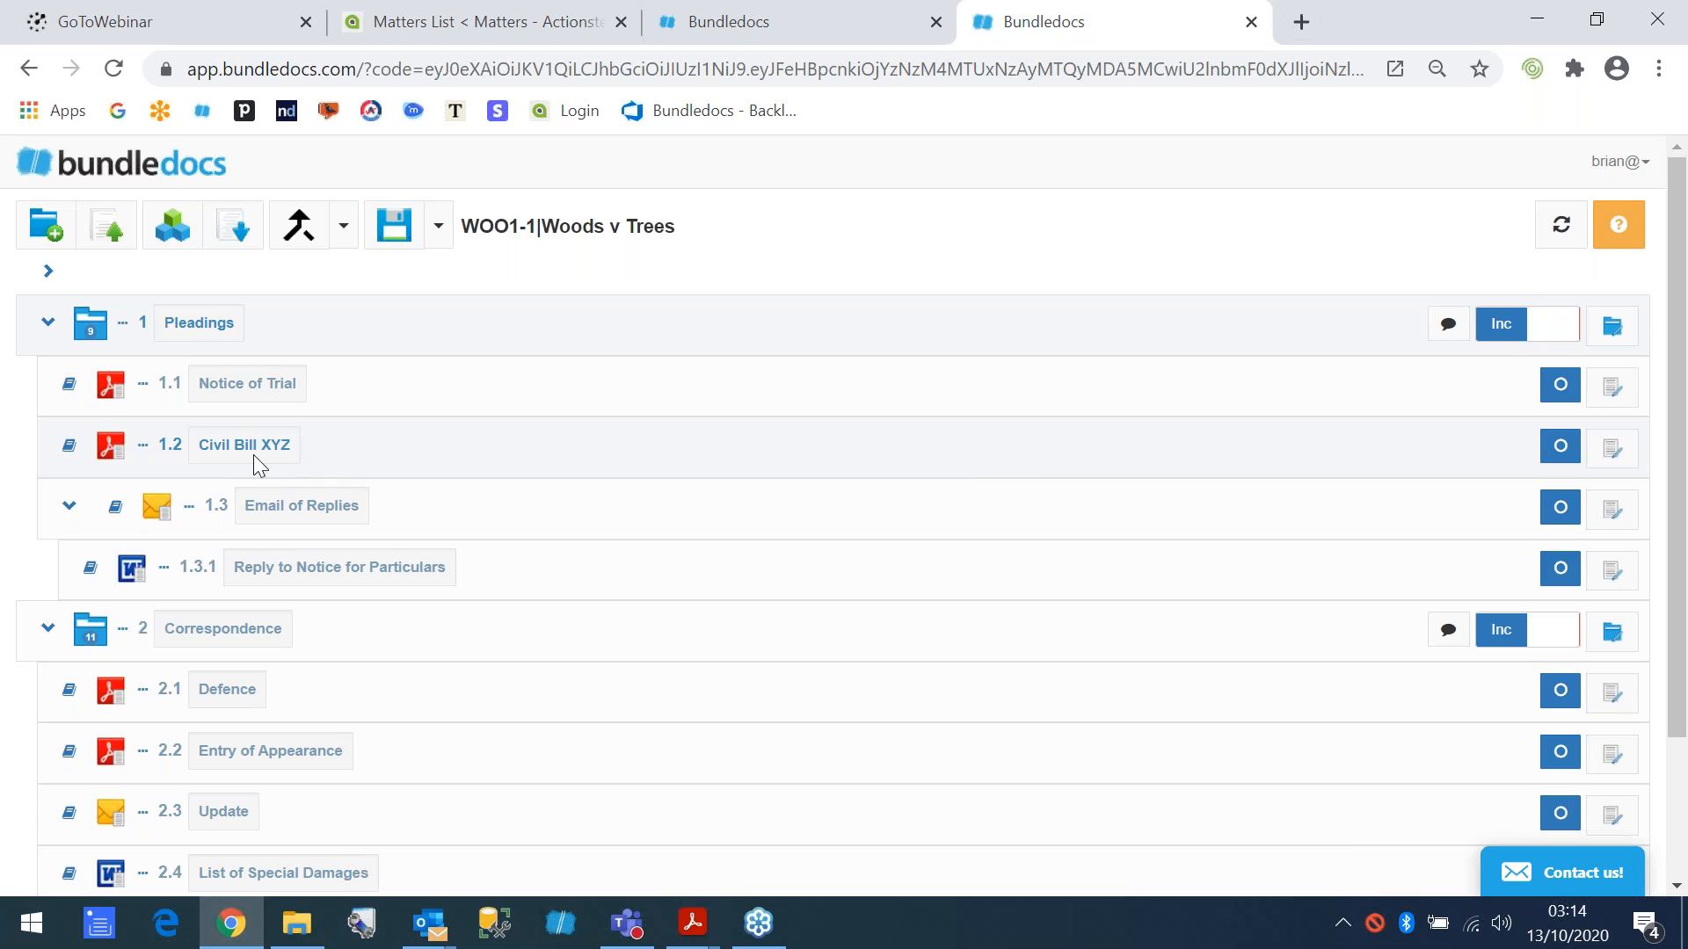
# - Preview Civil Bill XYZ in the document viewer, show its page thumbnails, and go to page 5
pyautogui.click(68, 445)
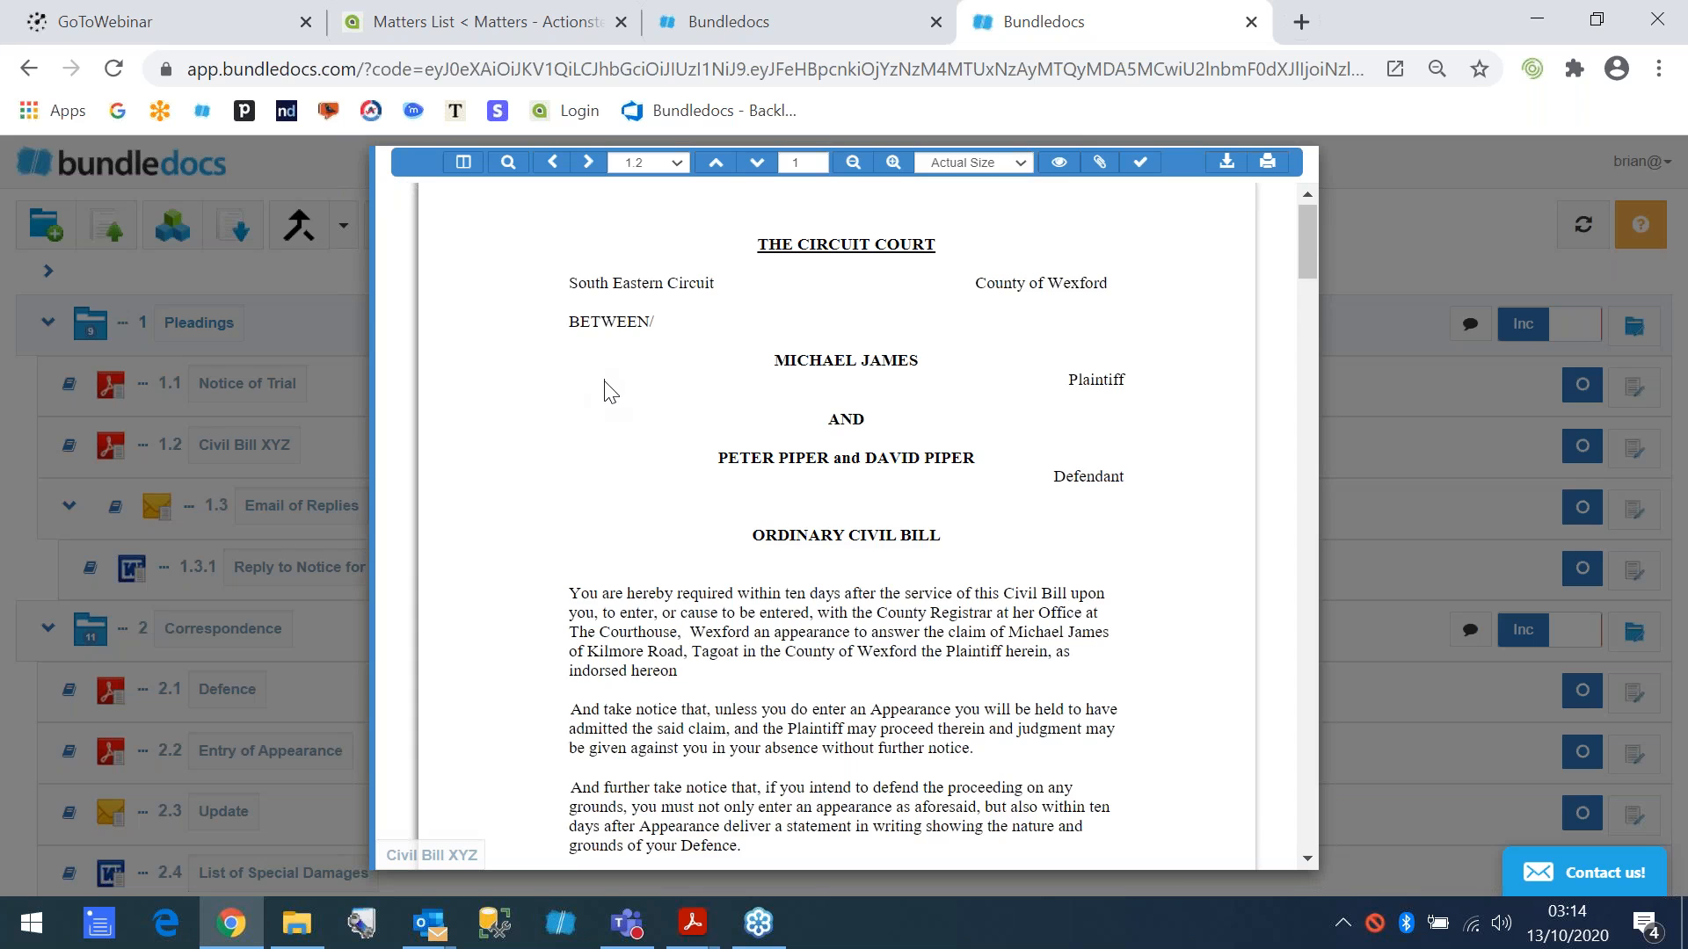
pyautogui.scroll(-6, 607, 391)
pyautogui.scroll(6, 607, 391)
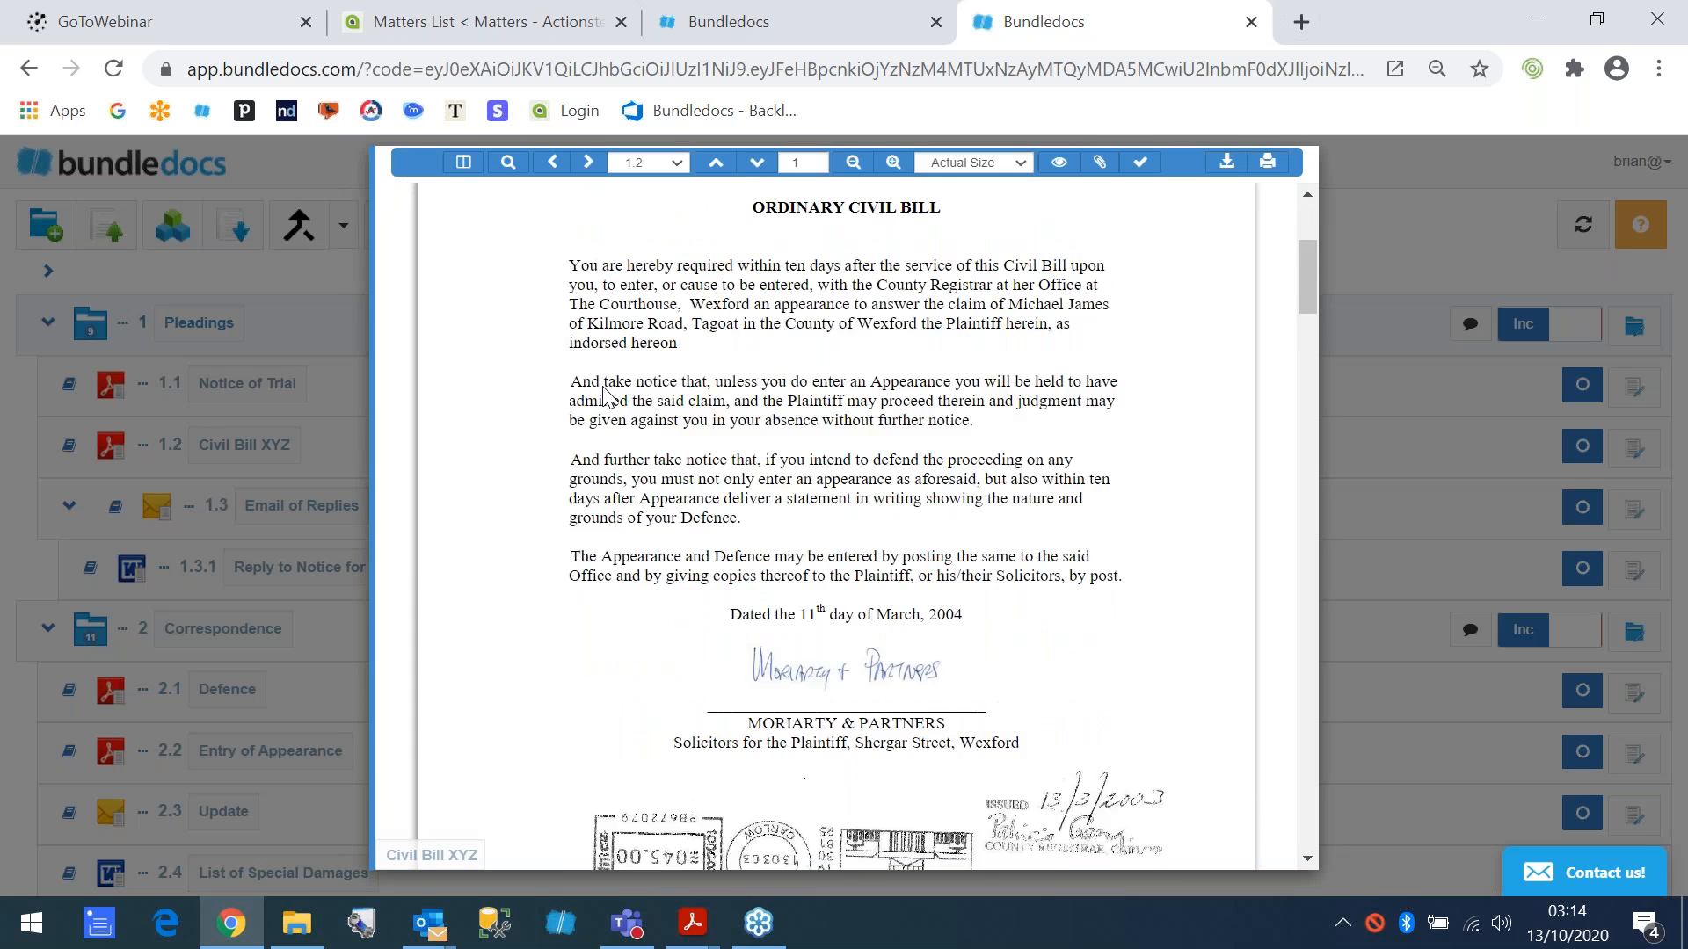
pyautogui.click(460, 167)
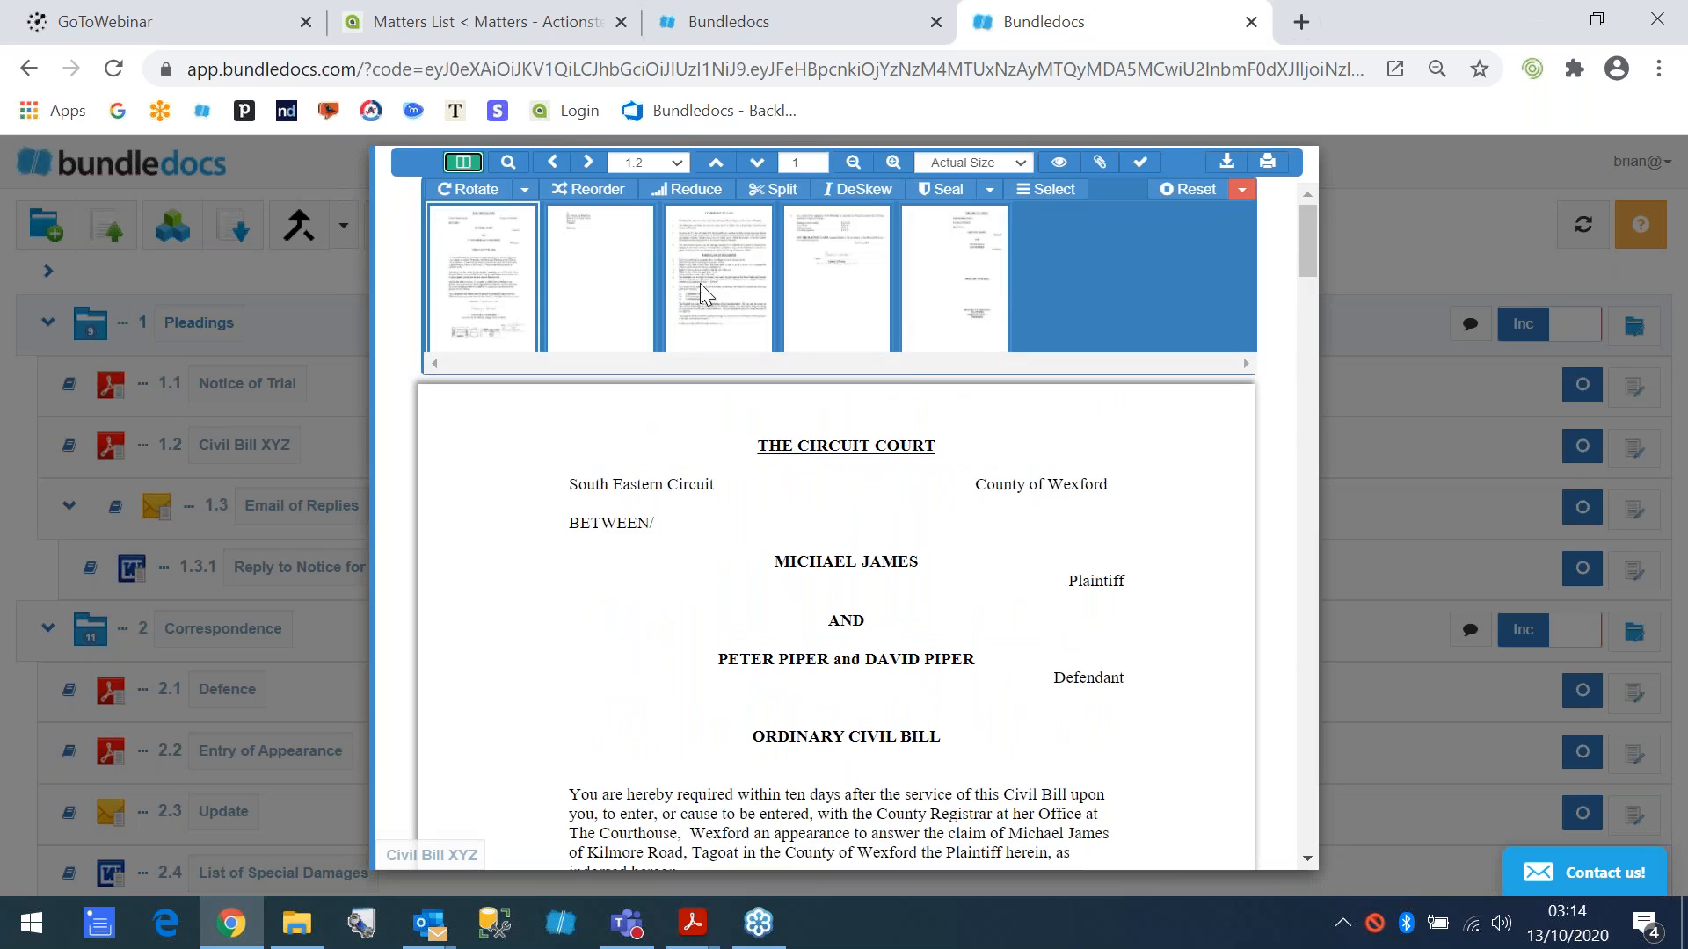
pyautogui.click(948, 298)
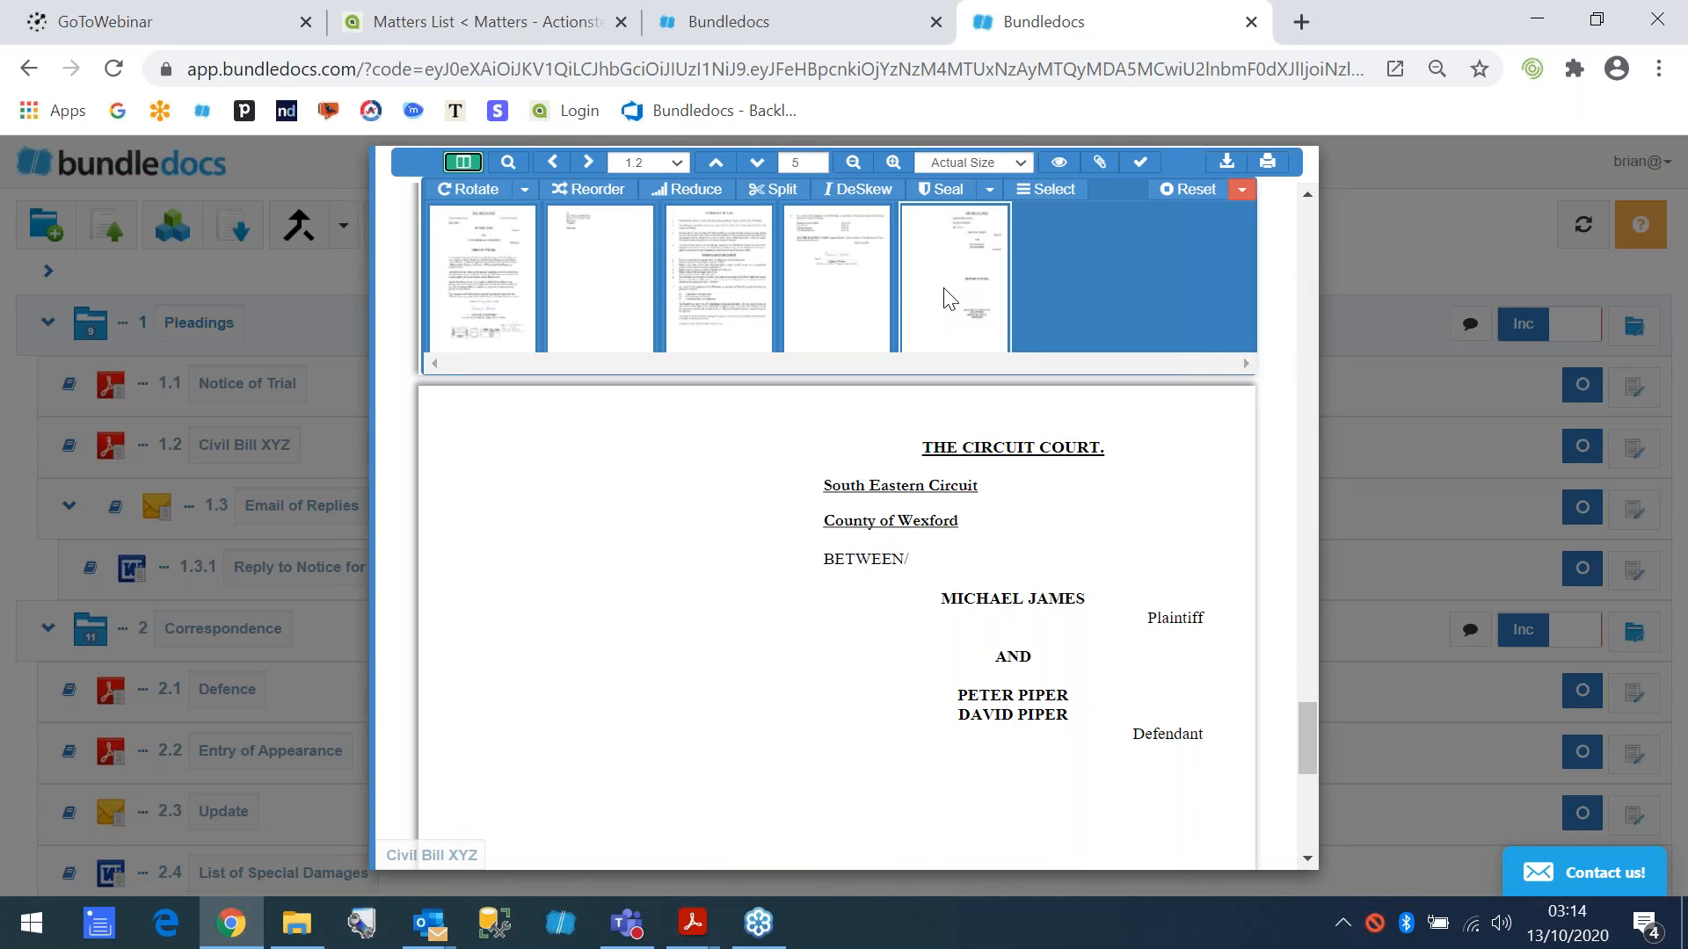
# - Move the last page of Civil Bill XYZ to third place, return it to the end, and close the viewer
pyautogui.click(943, 300)
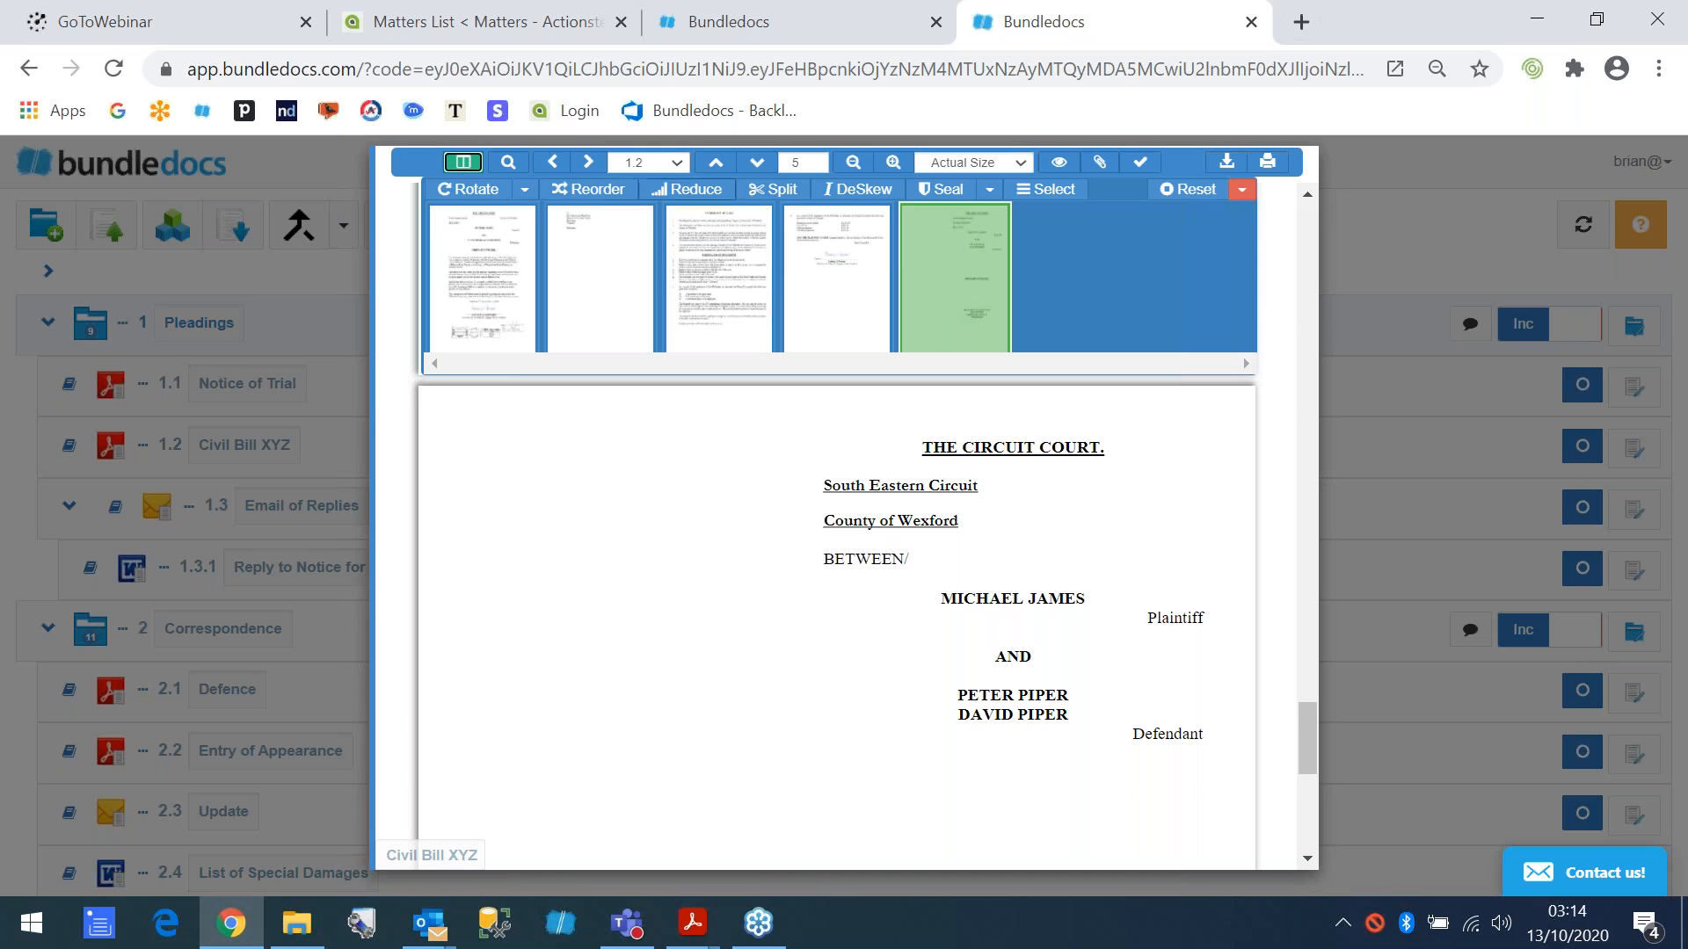
pyautogui.click(525, 191)
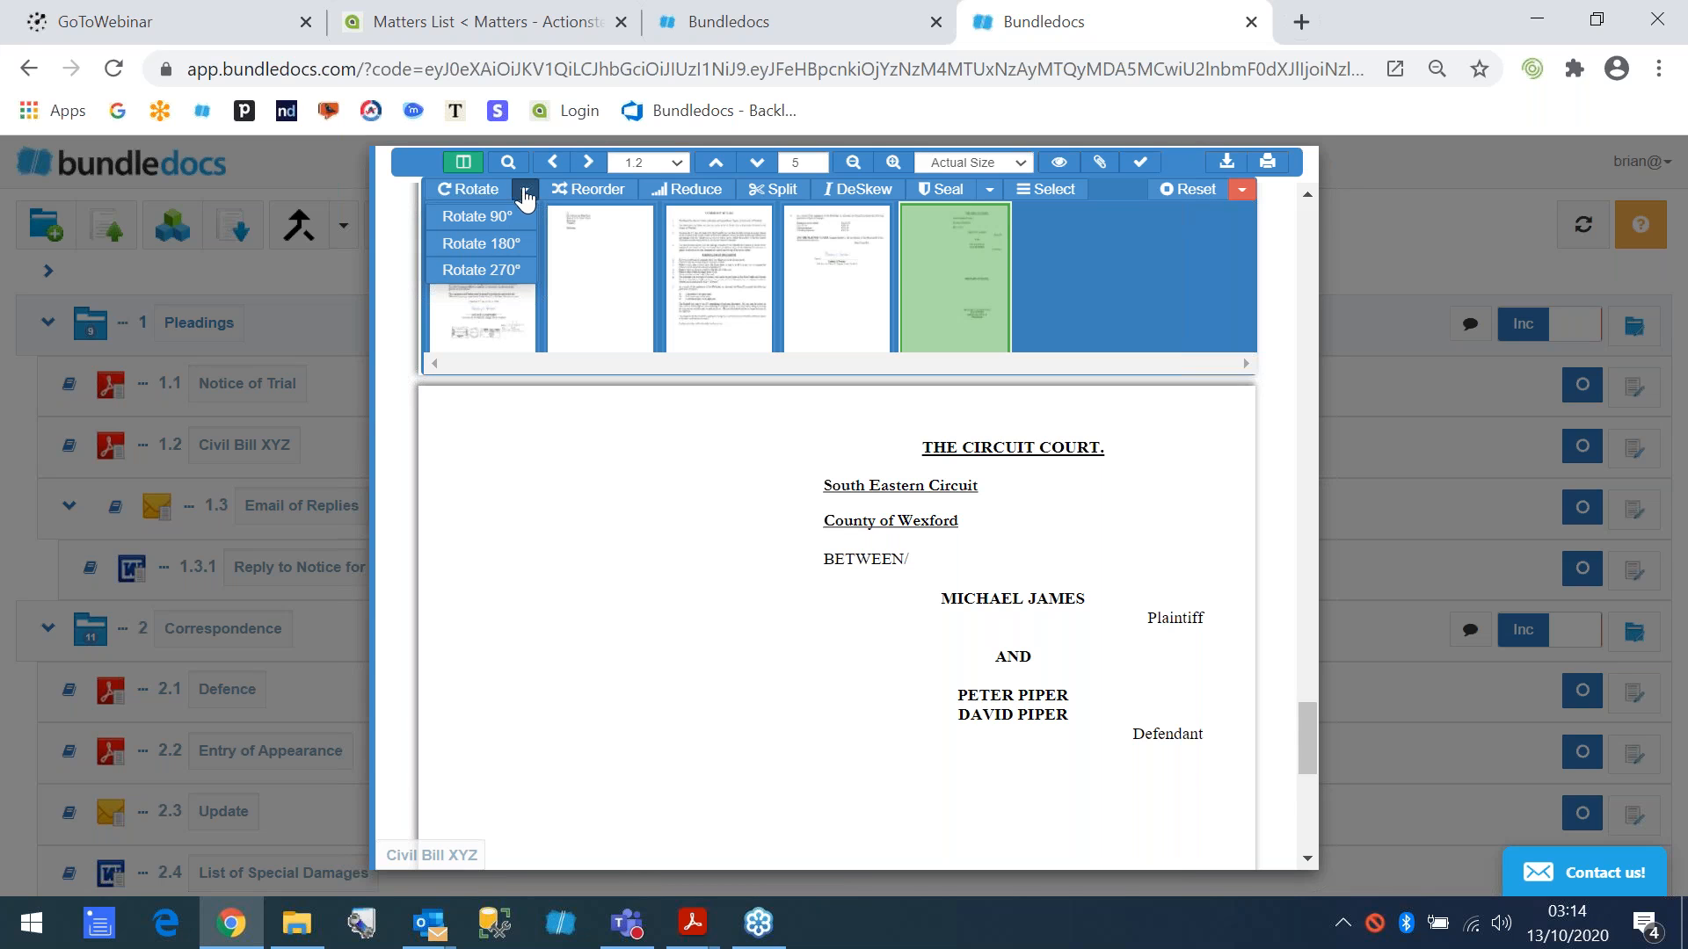
pyautogui.moveTo(968, 262); pyautogui.dragTo(687, 255)
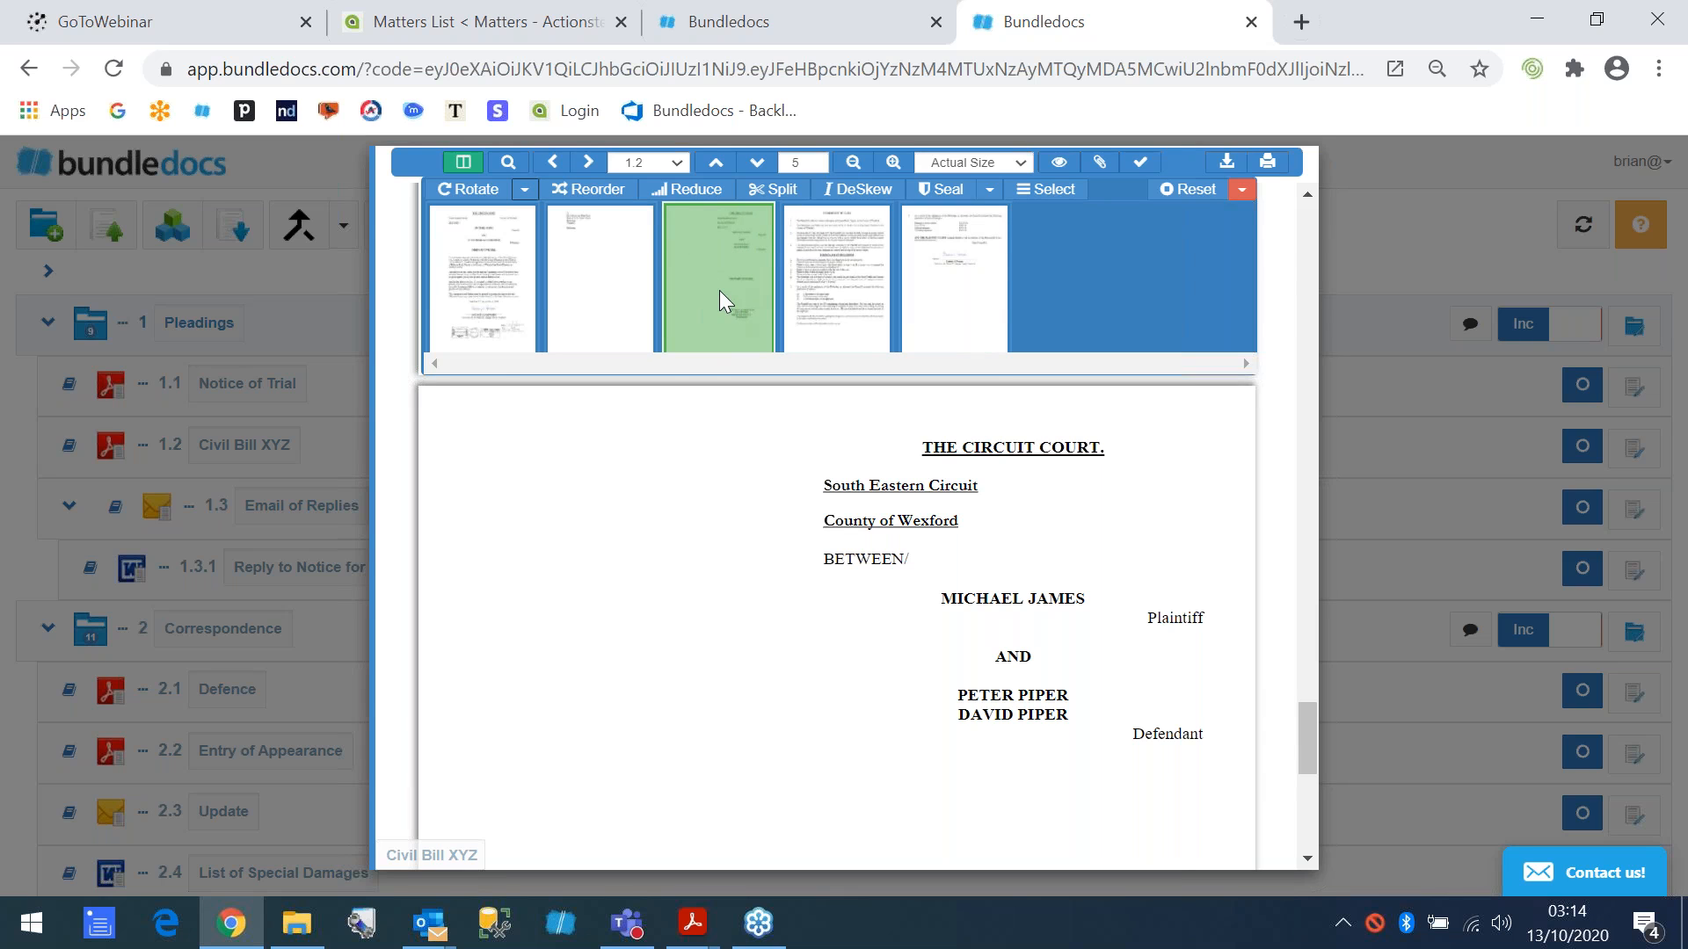
pyautogui.moveTo(723, 290); pyautogui.dragTo(963, 281)
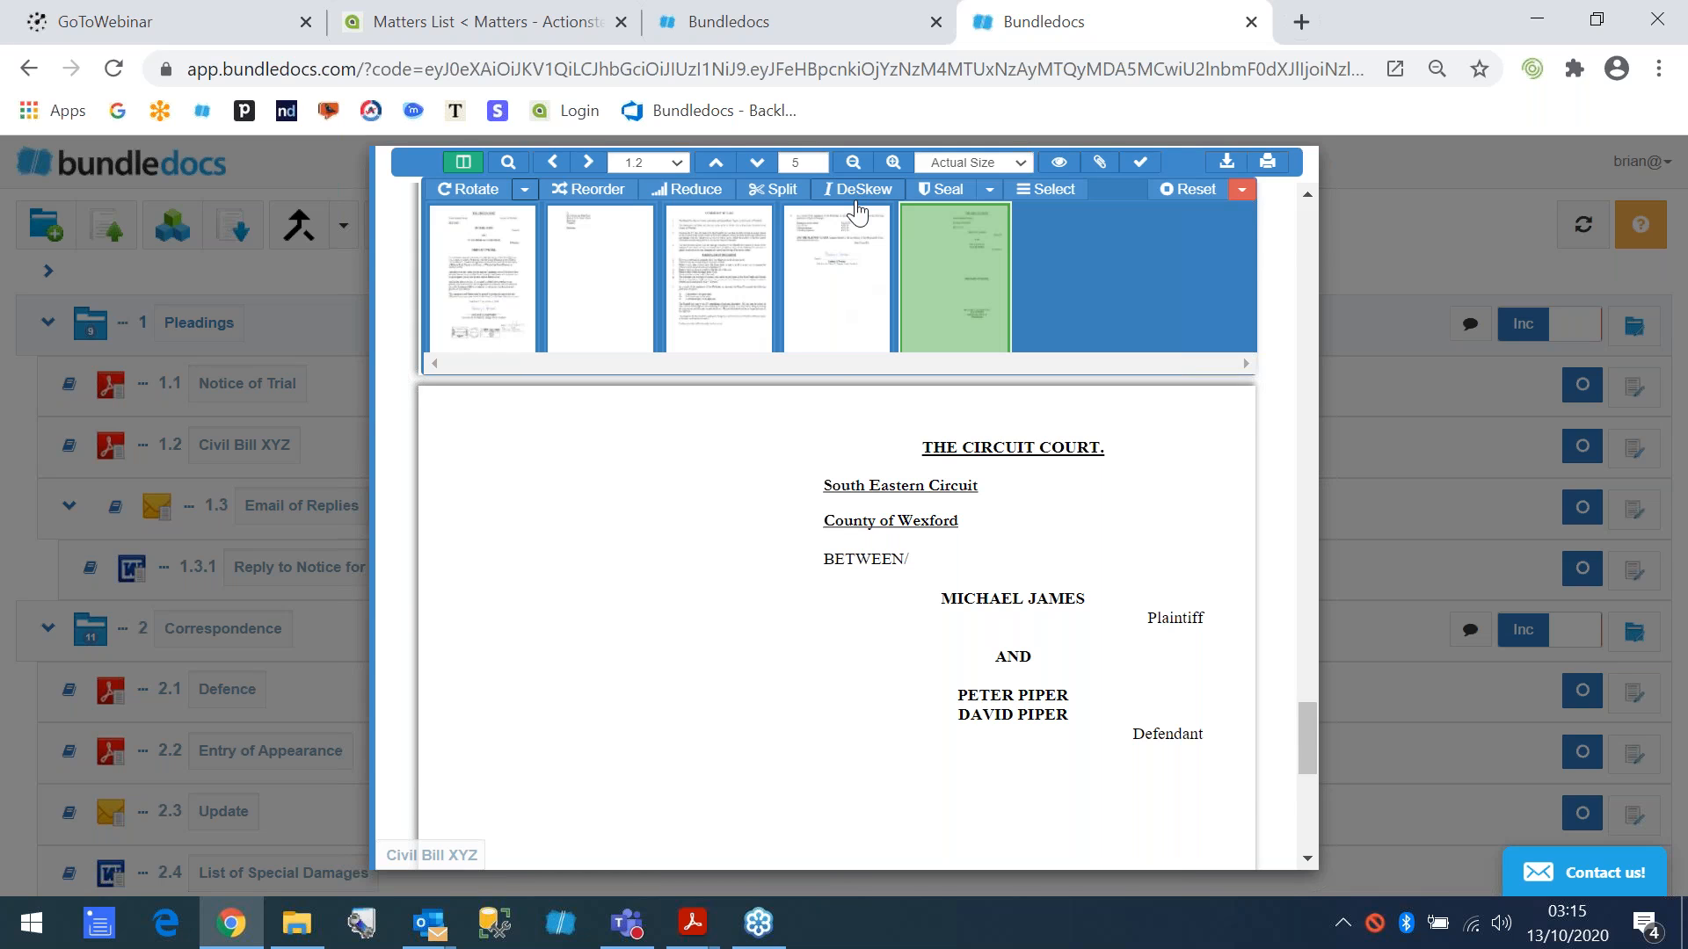
pyautogui.click(464, 164)
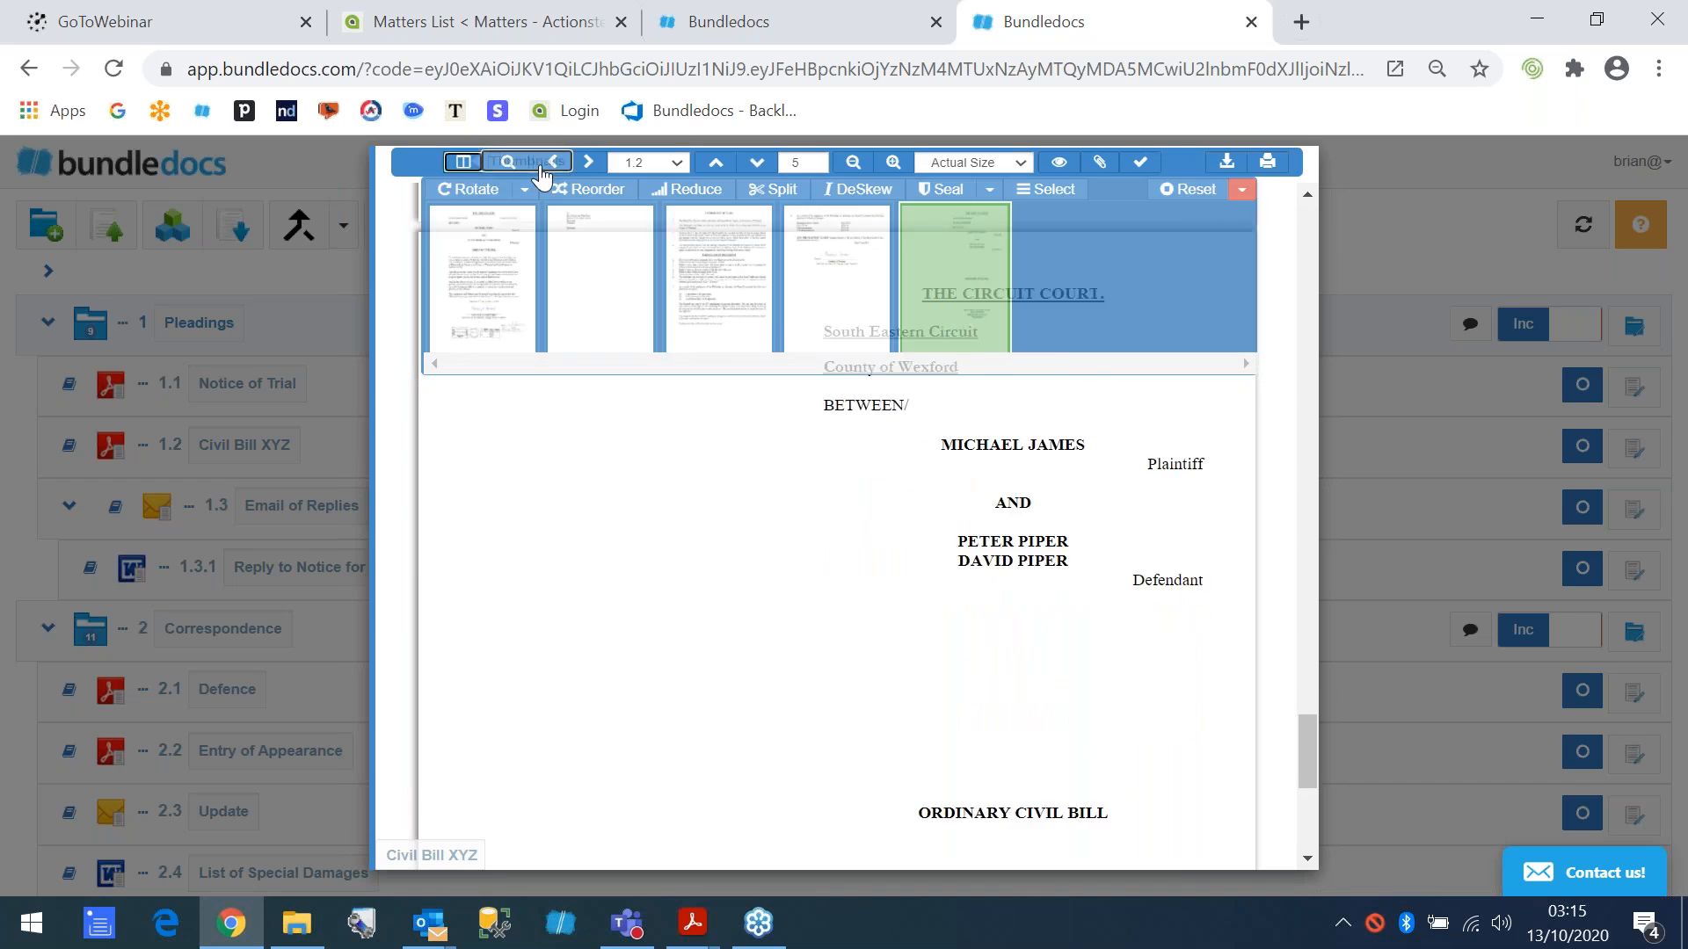
pyautogui.click(1332, 246)
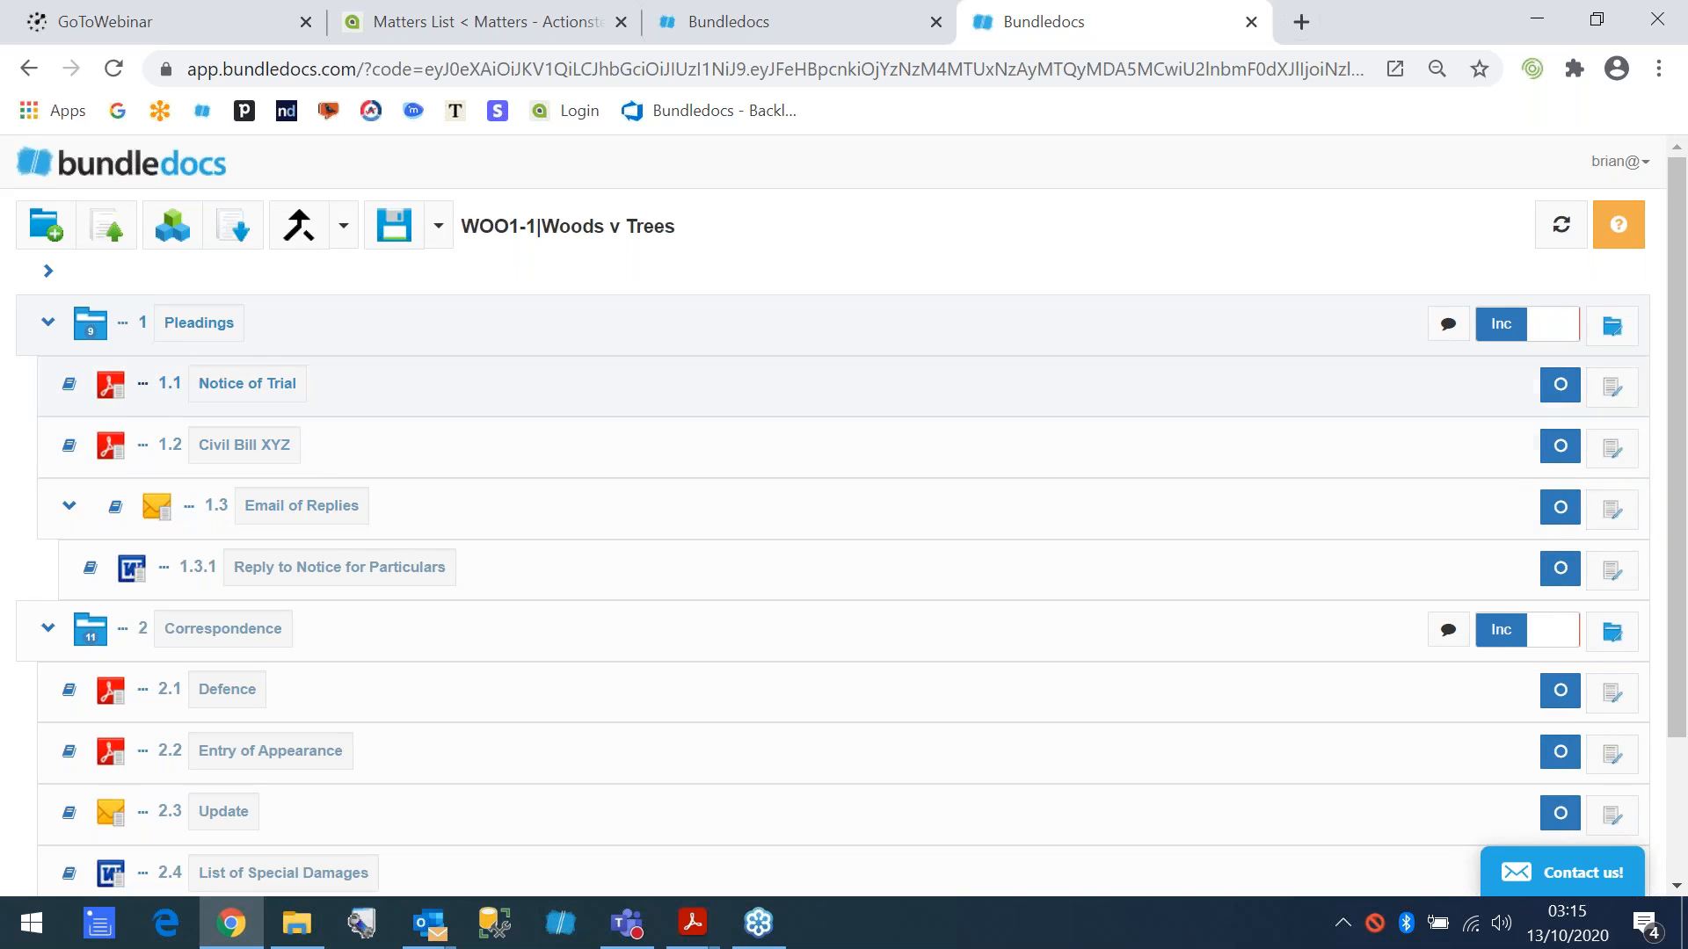
# - Turn on showing the document date on screen in the Woods v Trees bundle's advanced settings, update it, and reopen the bundle
pyautogui.click(111, 174)
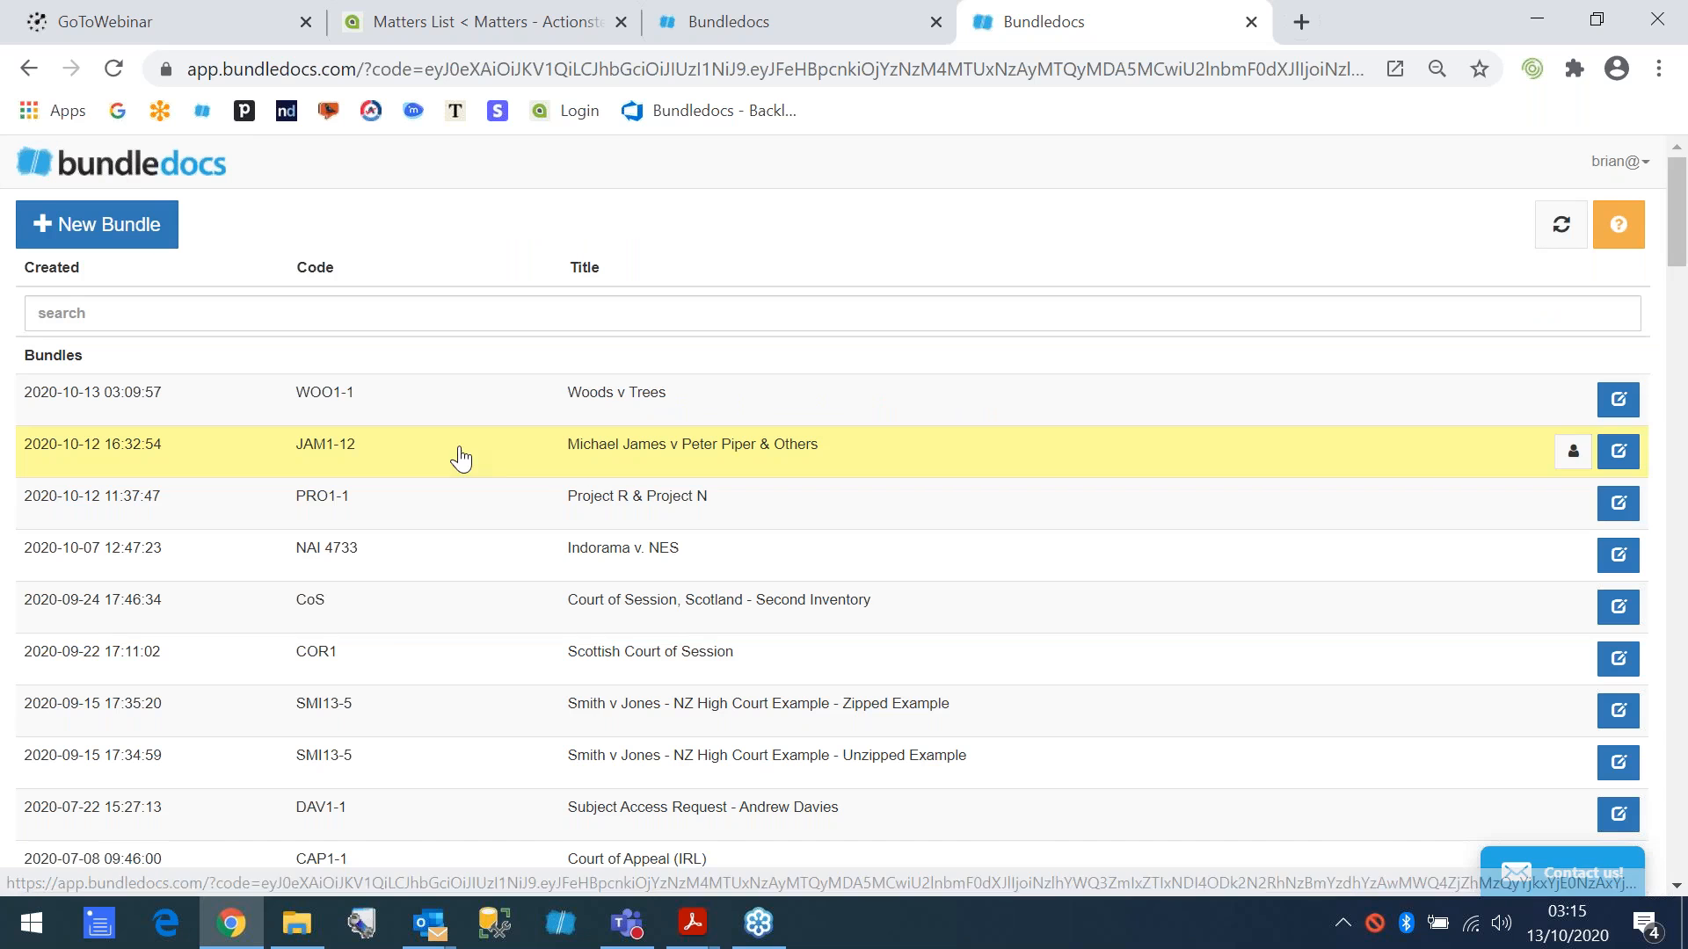
pyautogui.click(1621, 404)
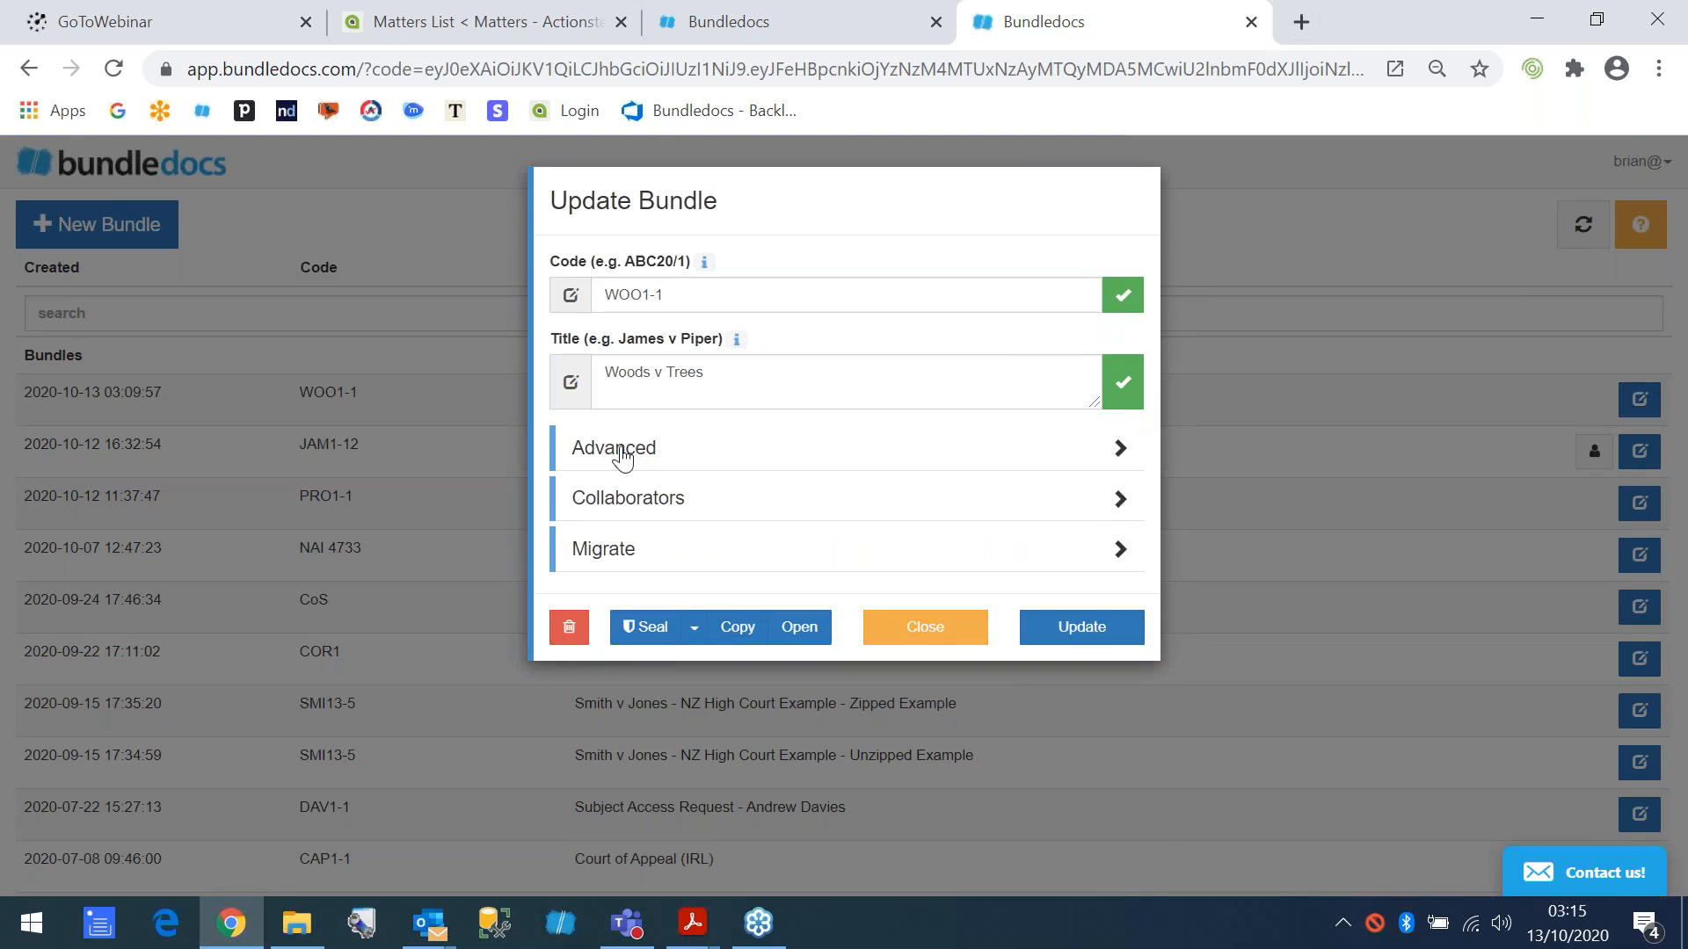
pyautogui.click(622, 453)
pyautogui.scroll(-5, 650, 492)
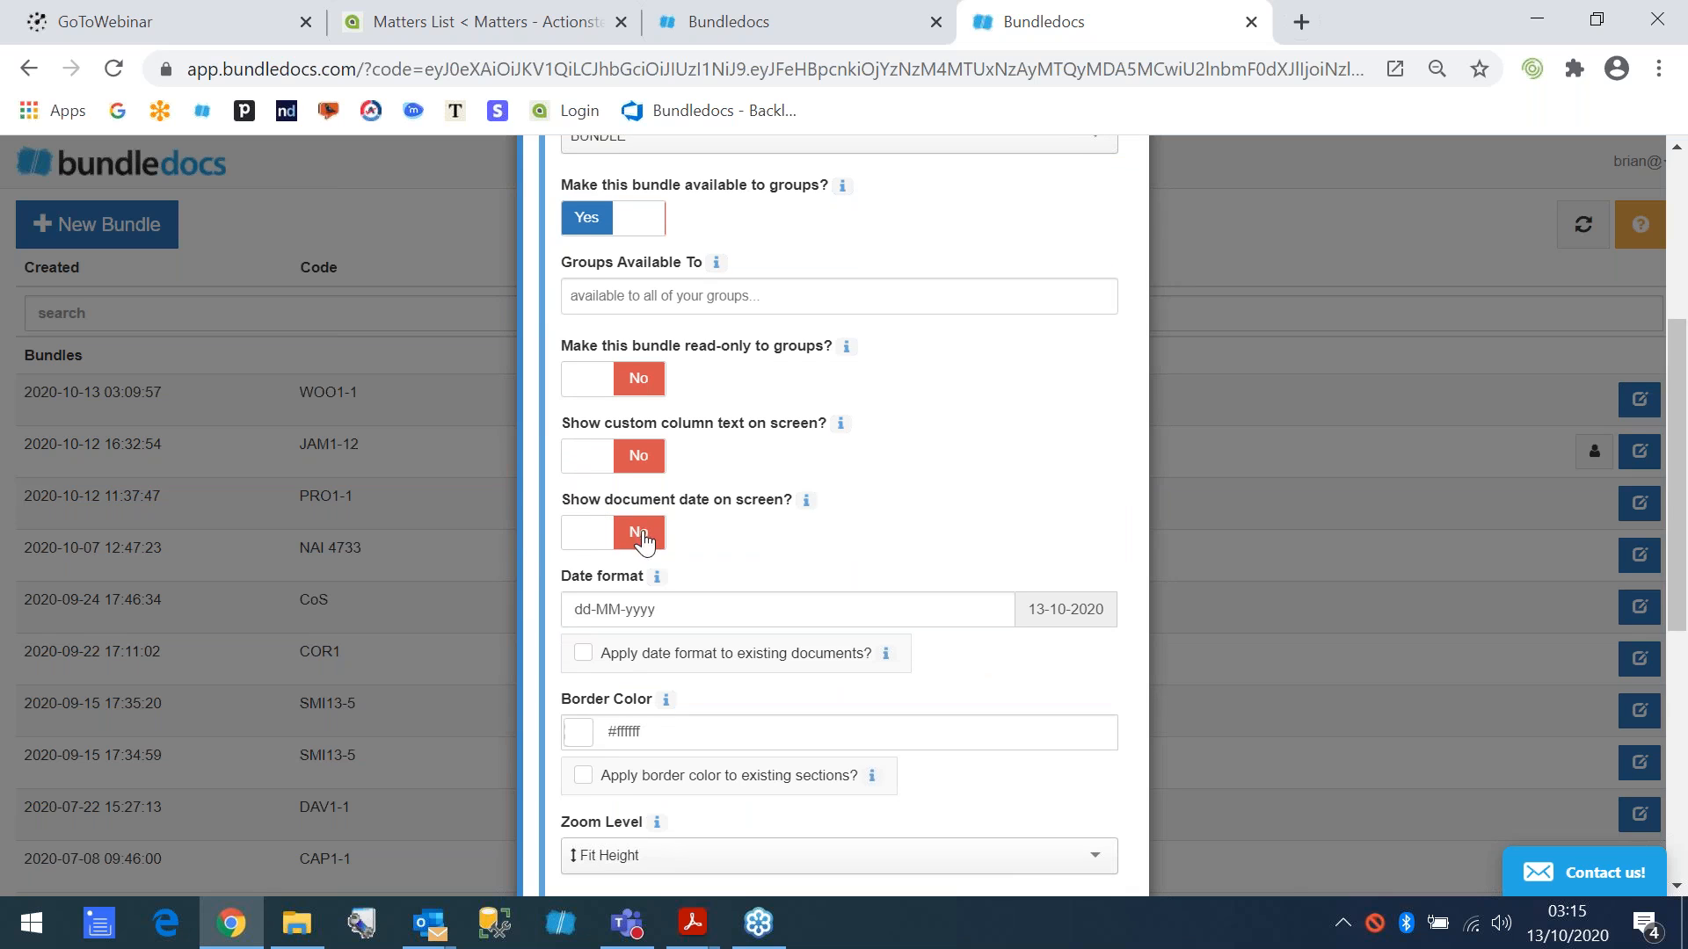
pyautogui.click(583, 538)
pyautogui.scroll(-1, 655, 549)
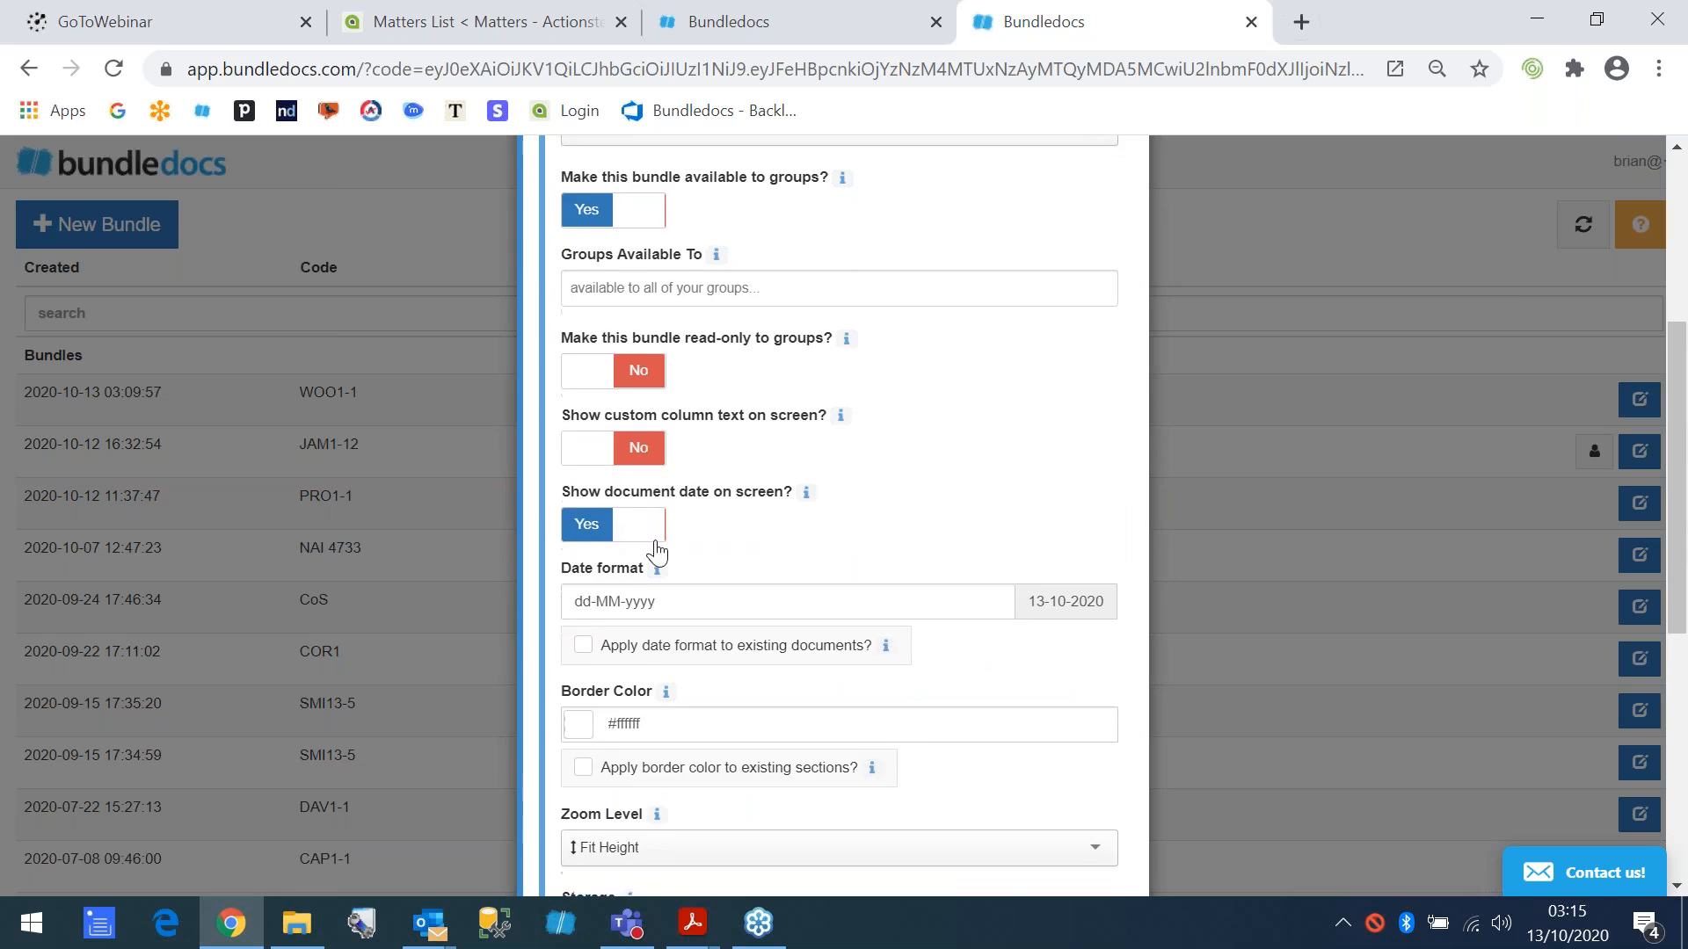
pyautogui.scroll(-7, 668, 562)
pyautogui.click(1058, 829)
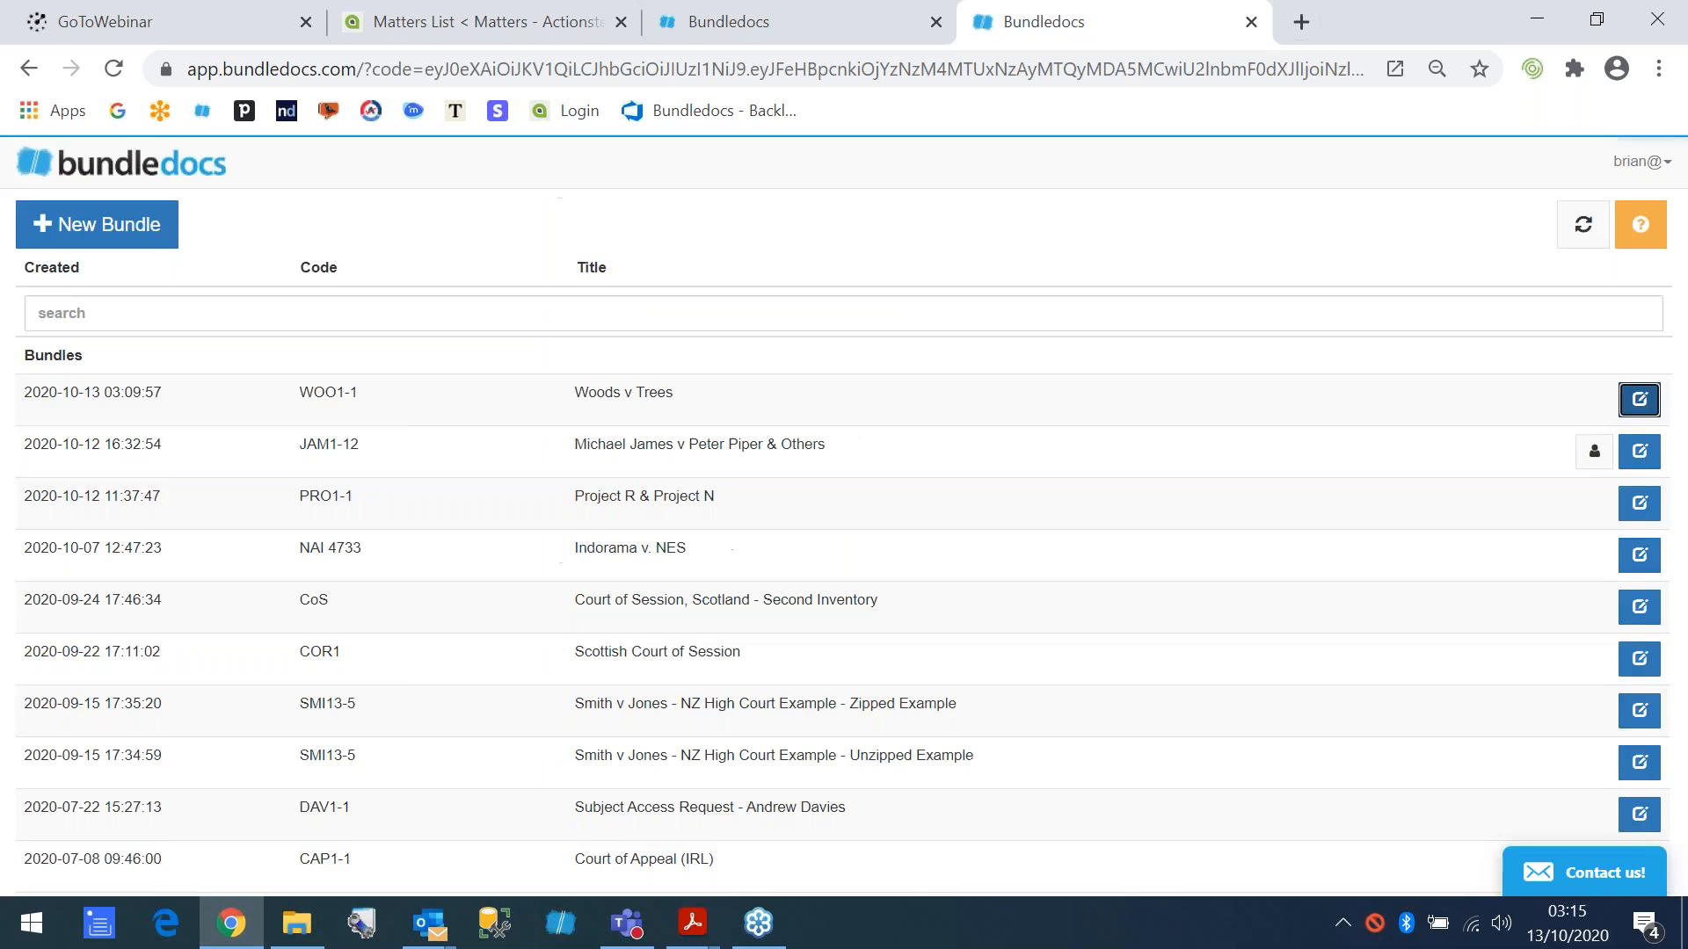
pyautogui.click(493, 409)
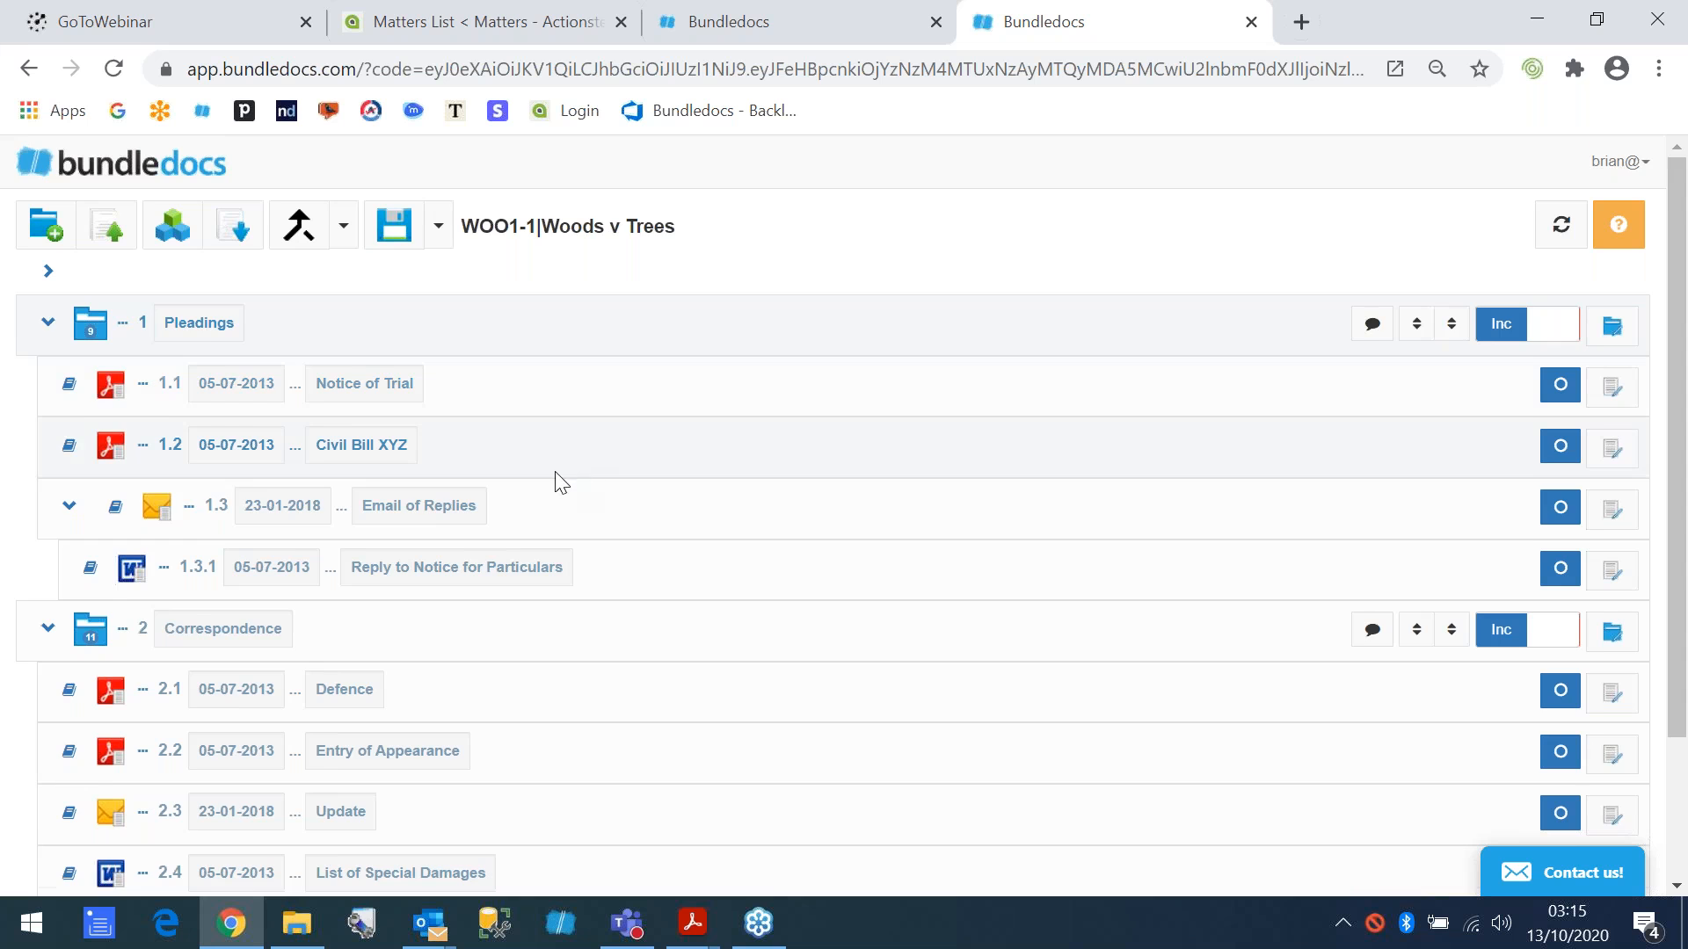
# - Change the date of the Defence document in the Correspondence section to 03-07-2013
pyautogui.scroll(-3, 561, 482)
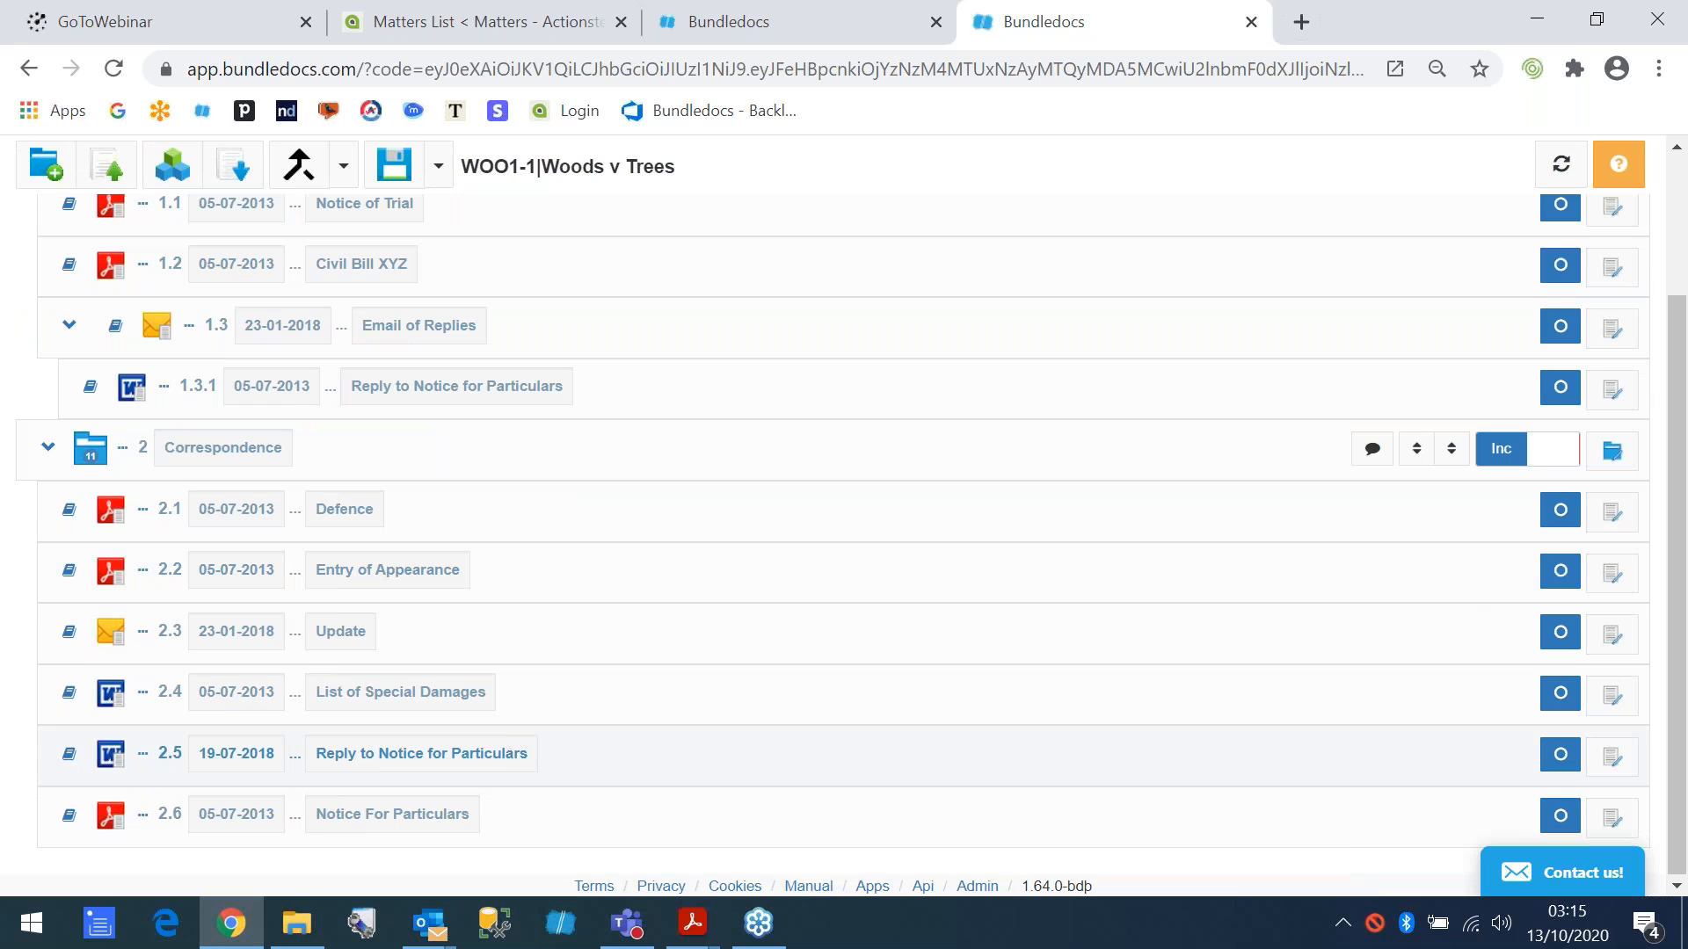
pyautogui.click(261, 510)
pyautogui.click(390, 603)
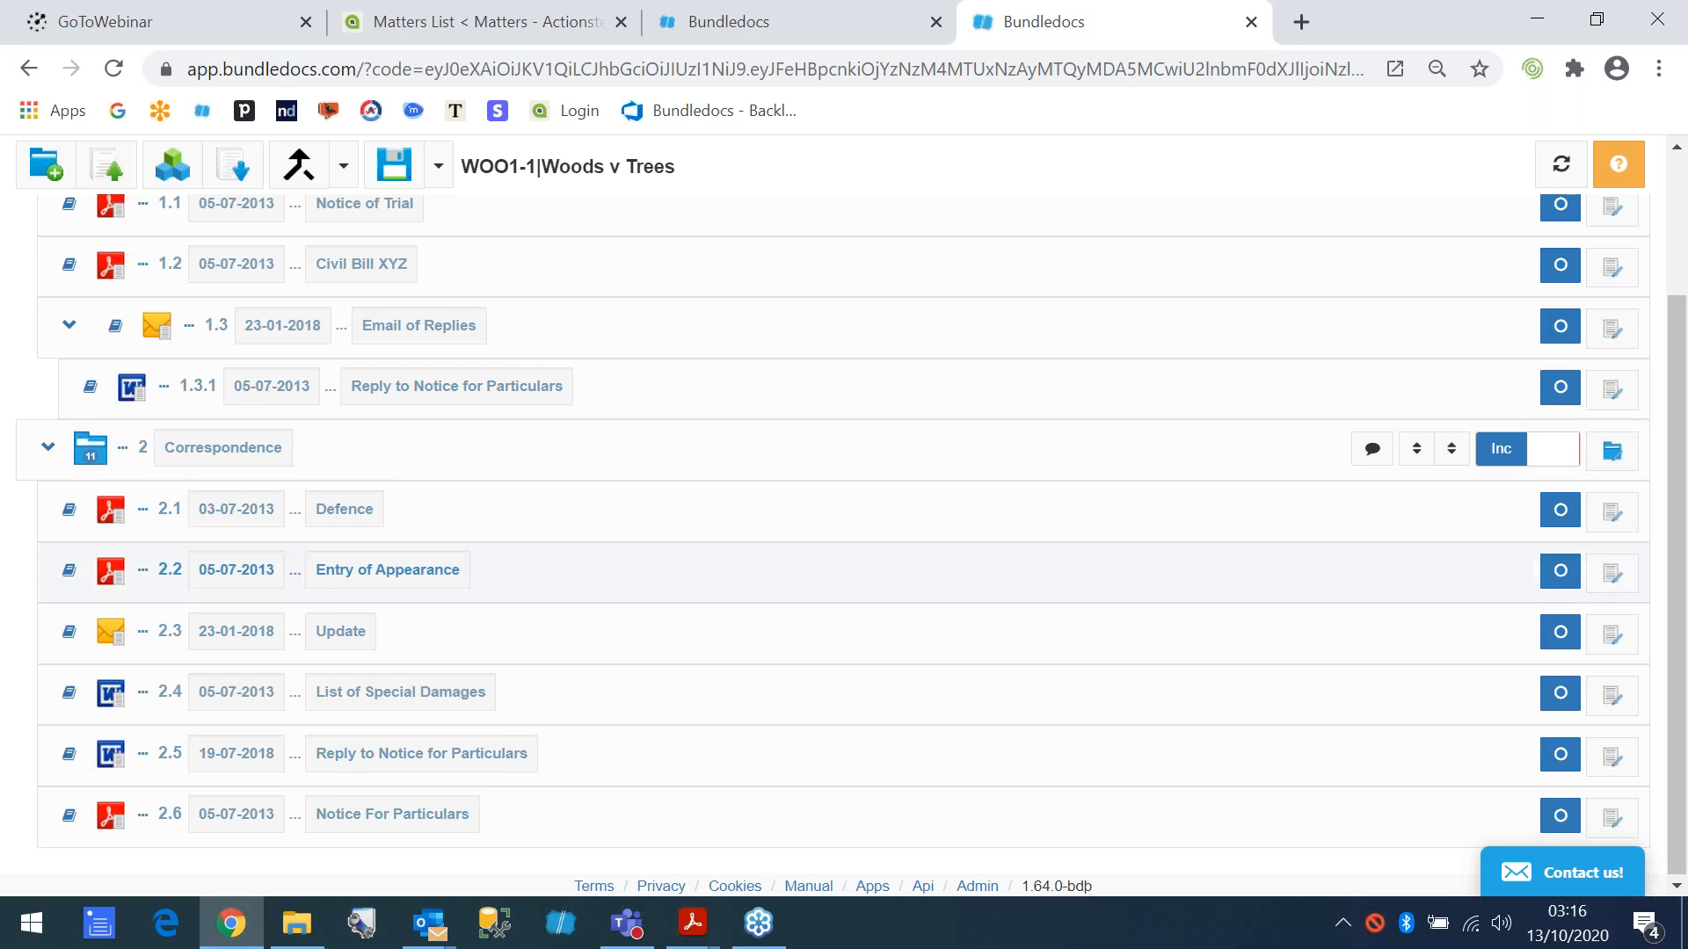
# - Try the date and description sorts on the Correspondence section, finish with the oldest date first, and save the bundle
pyautogui.click(1415, 449)
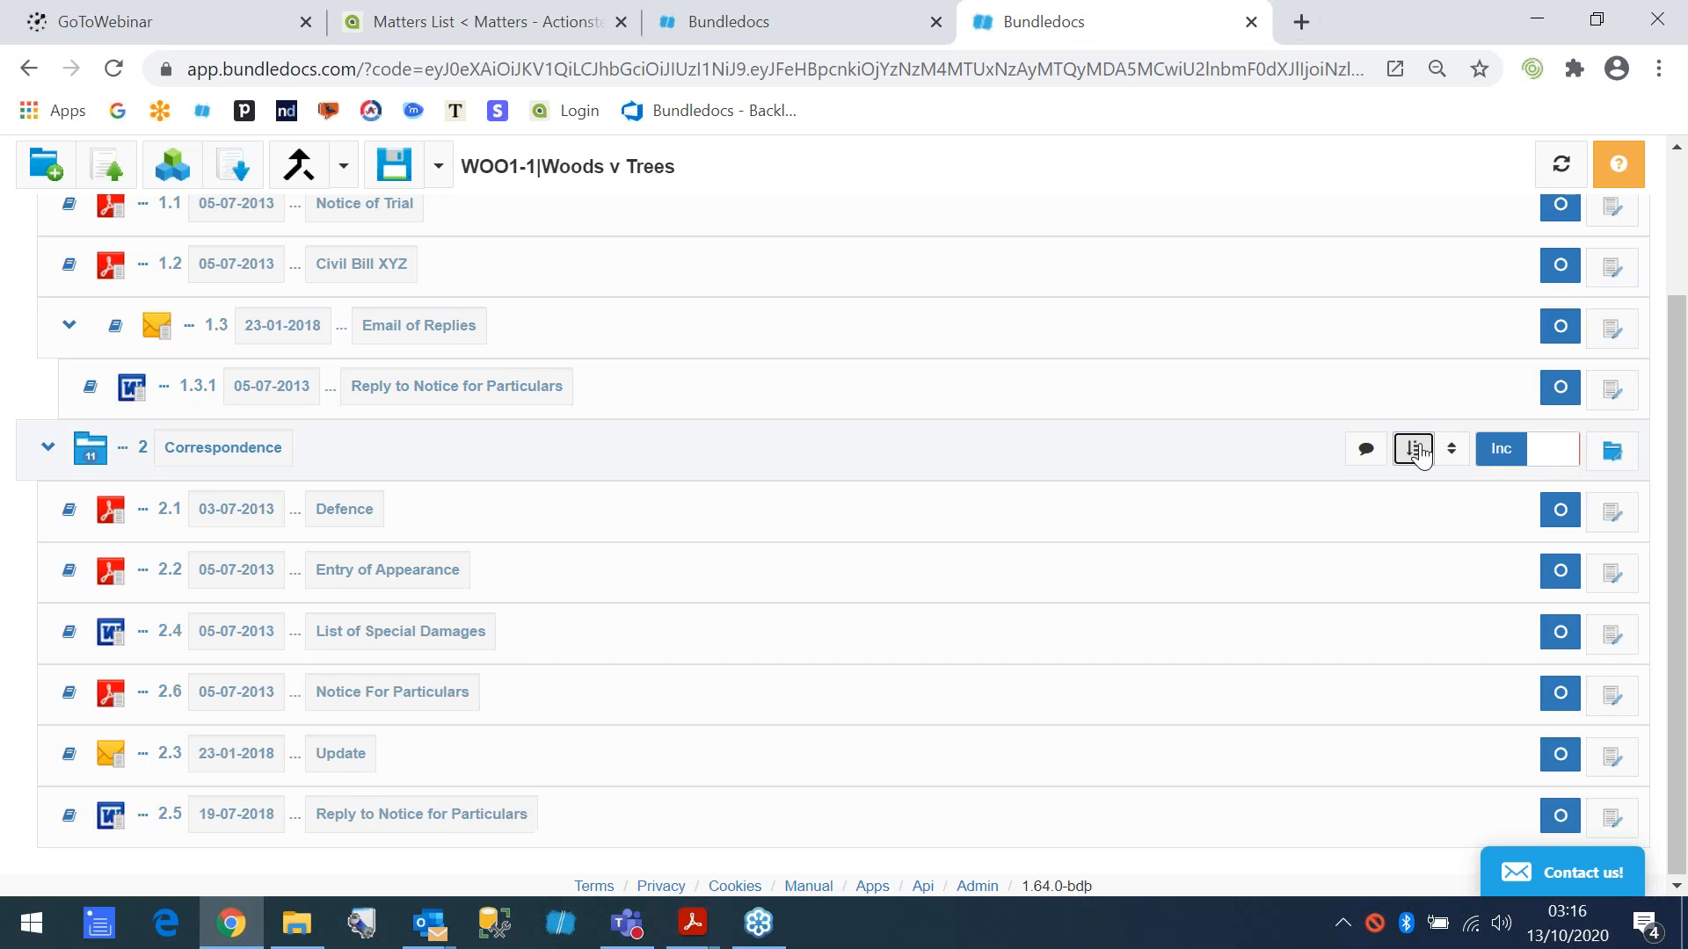
pyautogui.click(1415, 449)
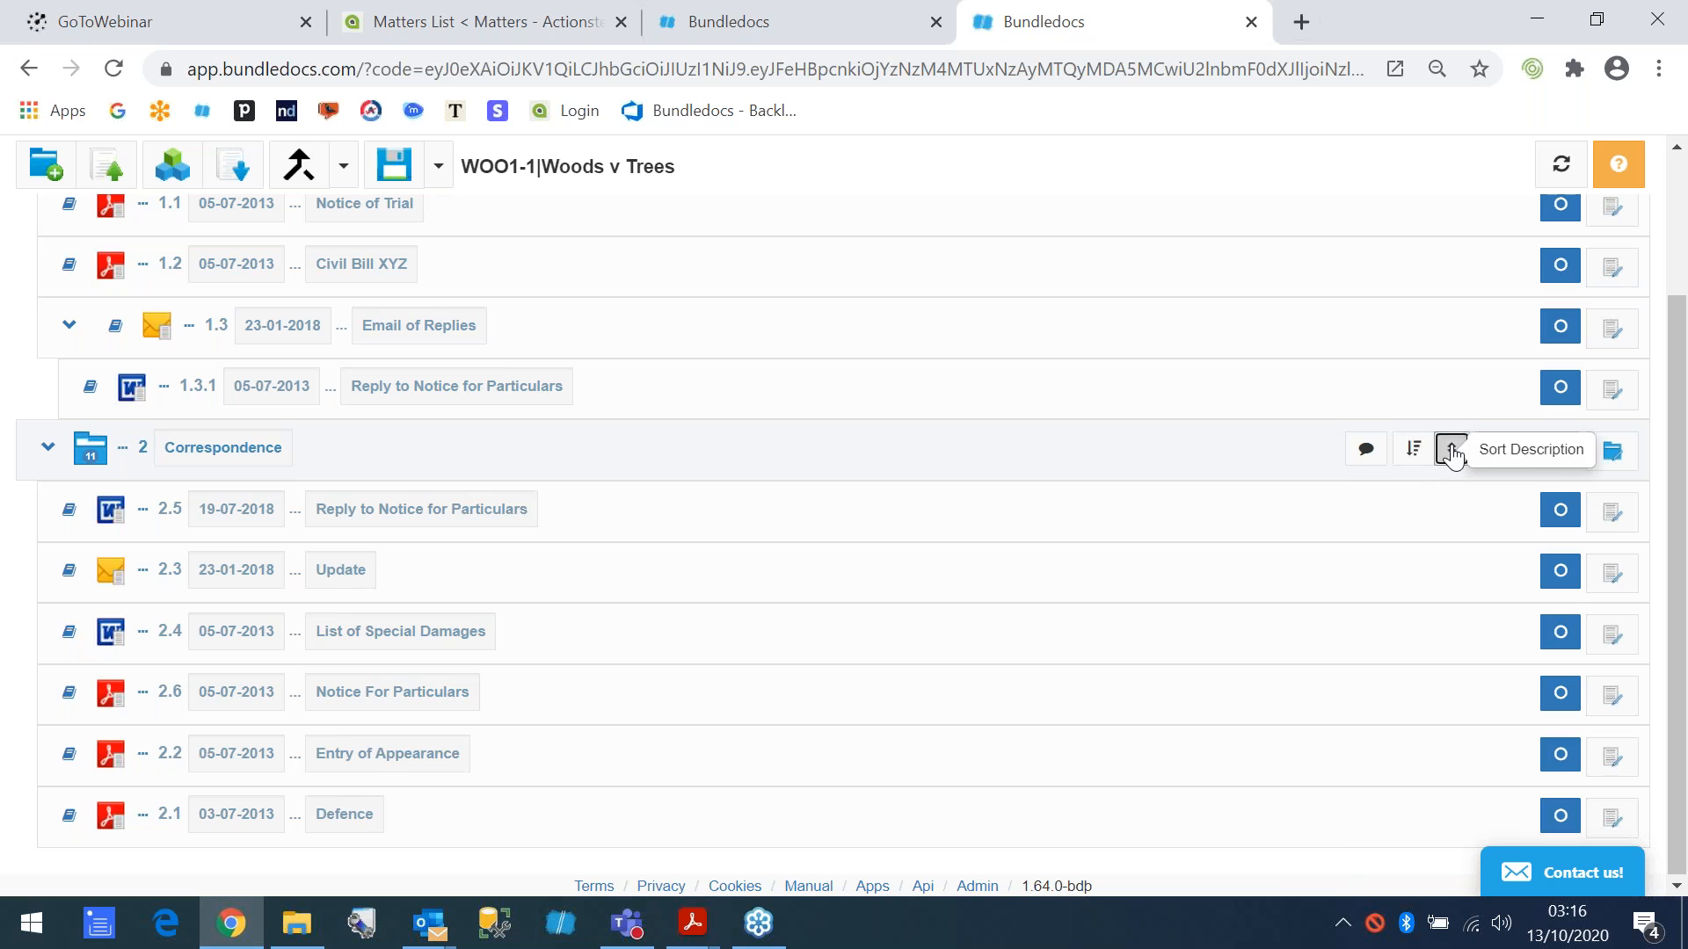
pyautogui.click(1452, 451)
pyautogui.click(1449, 451)
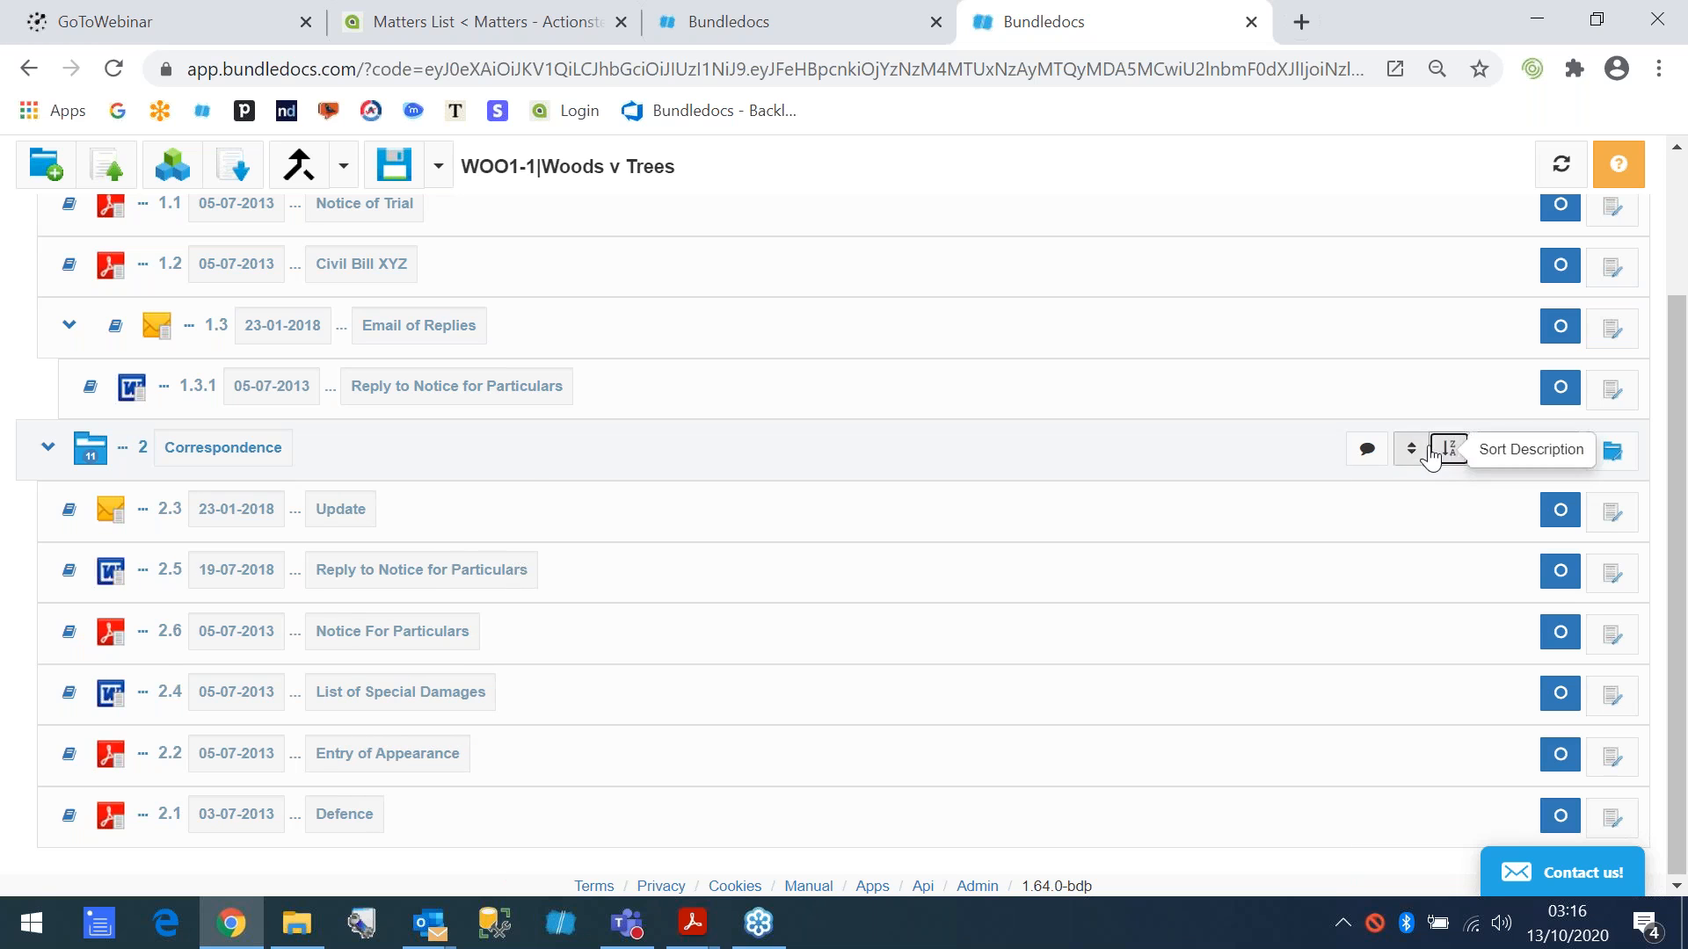
pyautogui.click(1411, 448)
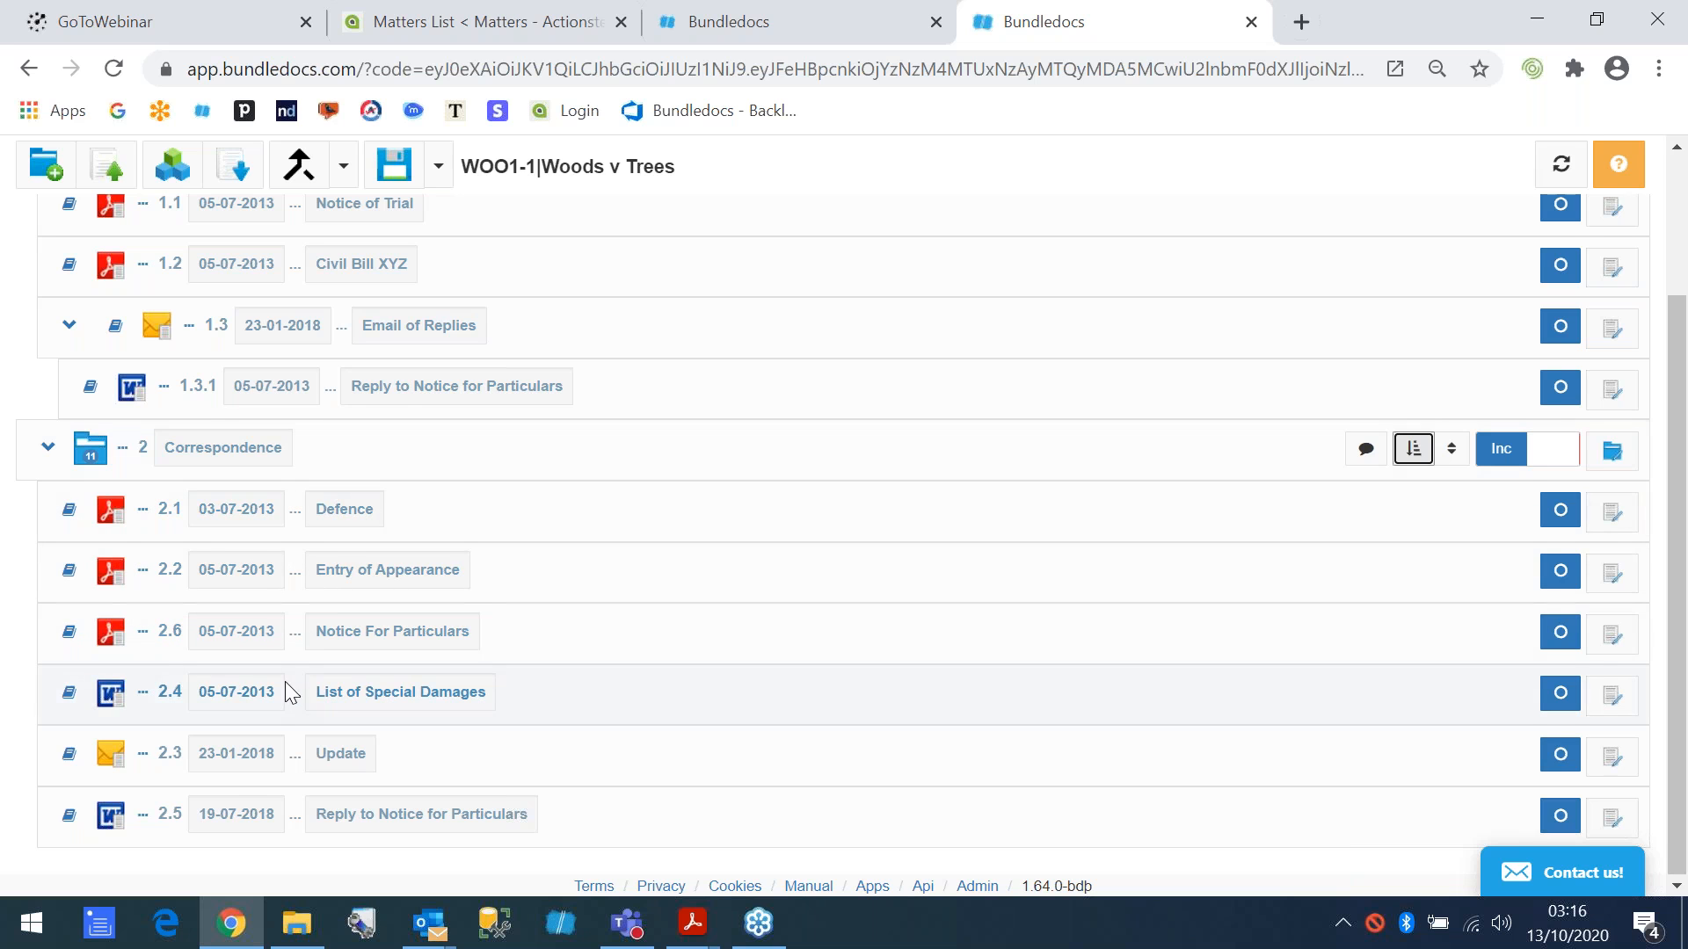
pyautogui.scroll(3, 285, 690)
pyautogui.click(396, 180)
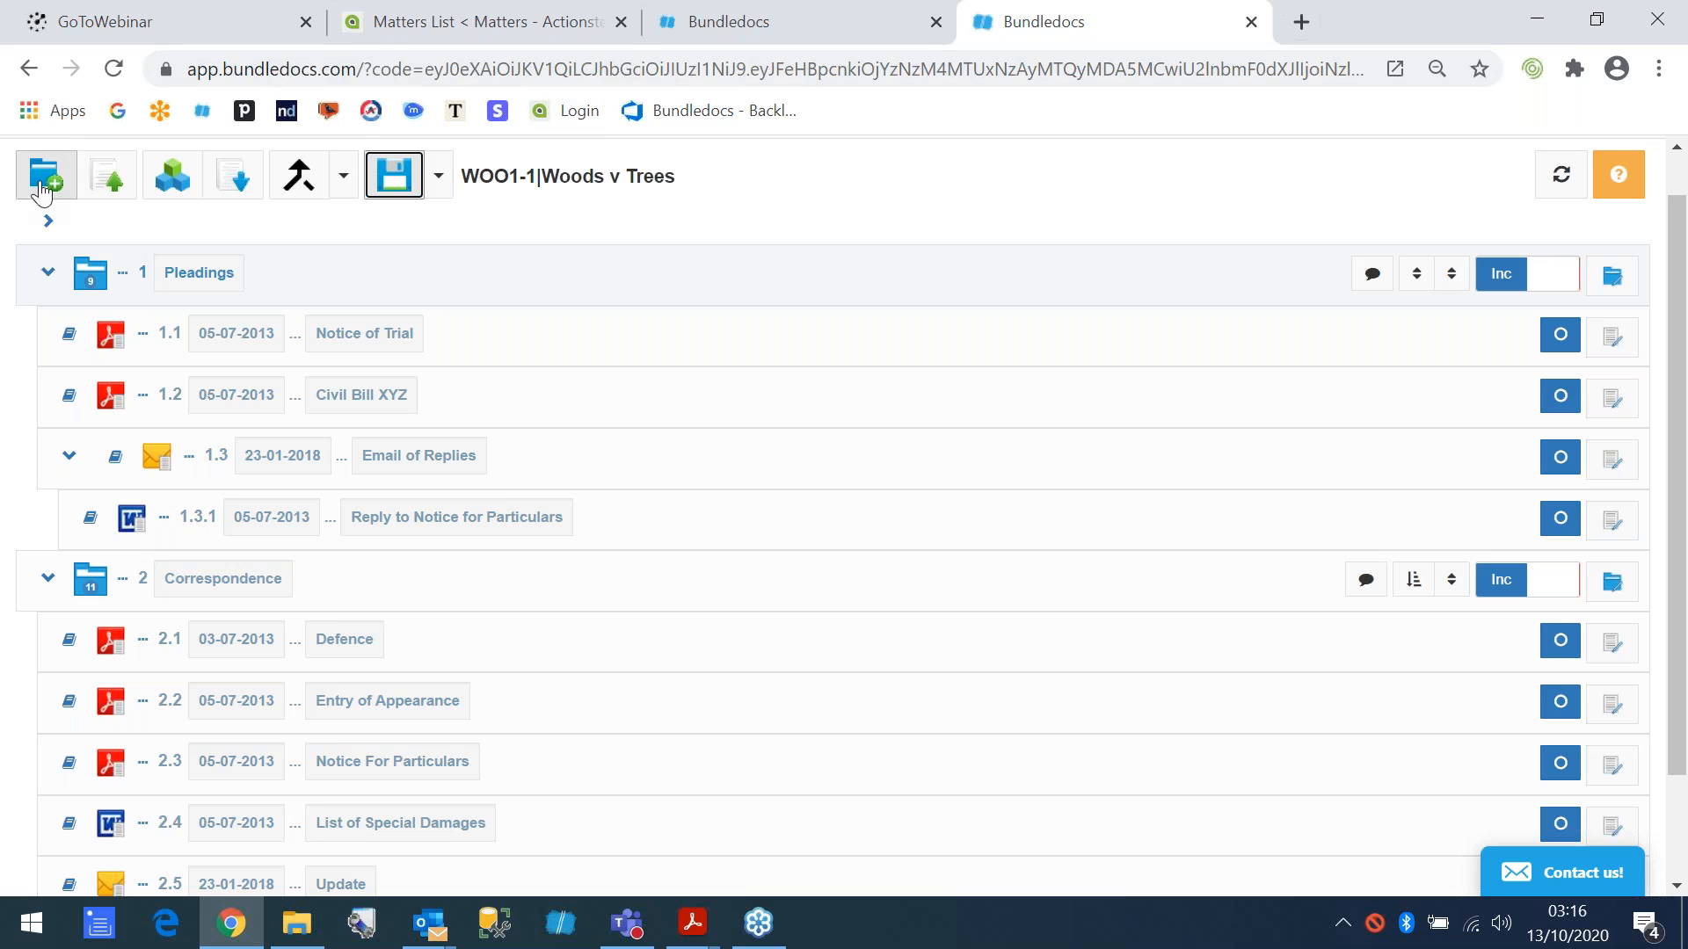
# - Collapse the Pleadings and Correspondence sections and expand Pleadings again
pyautogui.click(47, 273)
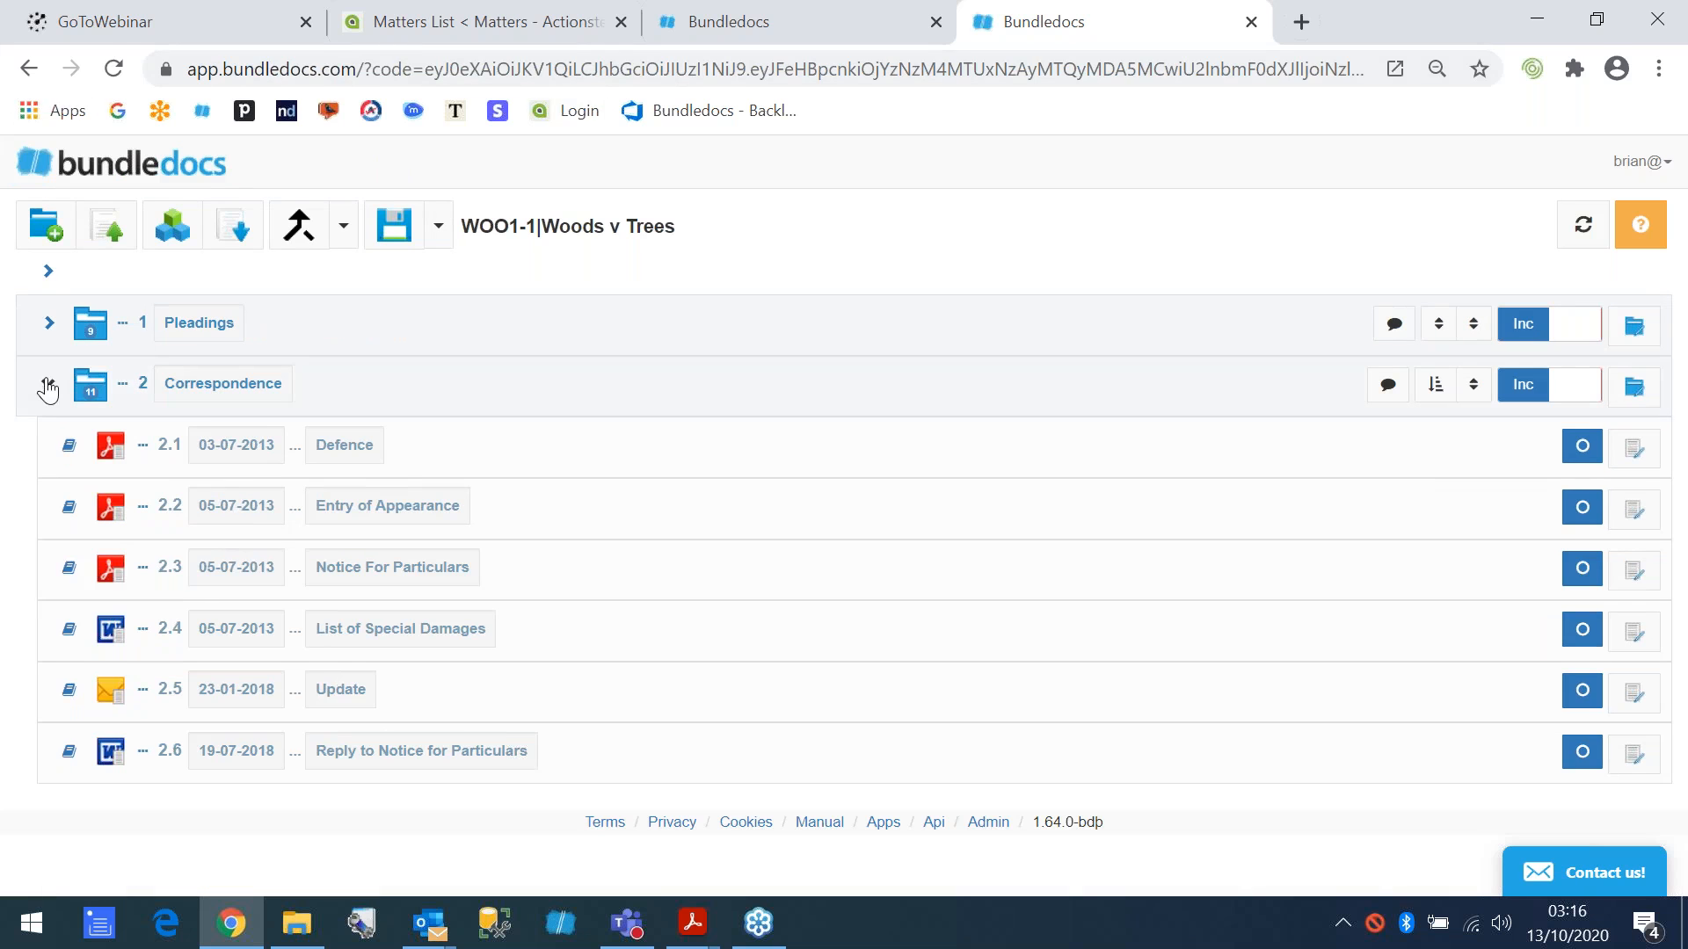
pyautogui.click(47, 381)
pyautogui.click(49, 327)
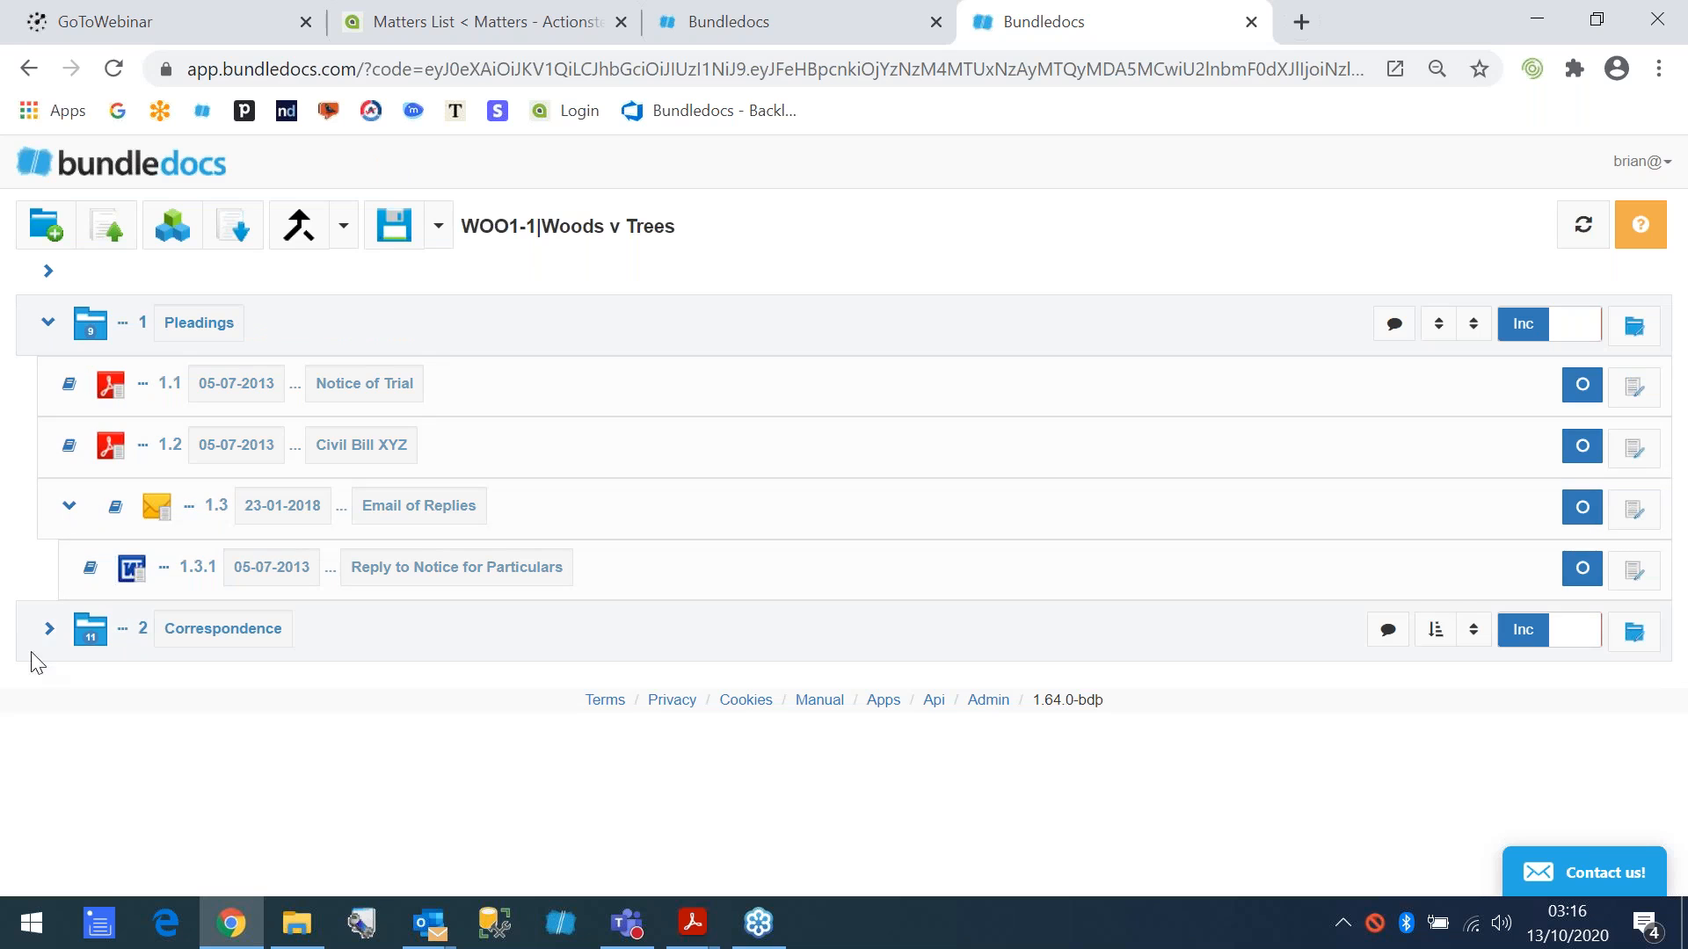
# - Generate the bundle with the description "Woods v Trees v1"
pyautogui.click(173, 232)
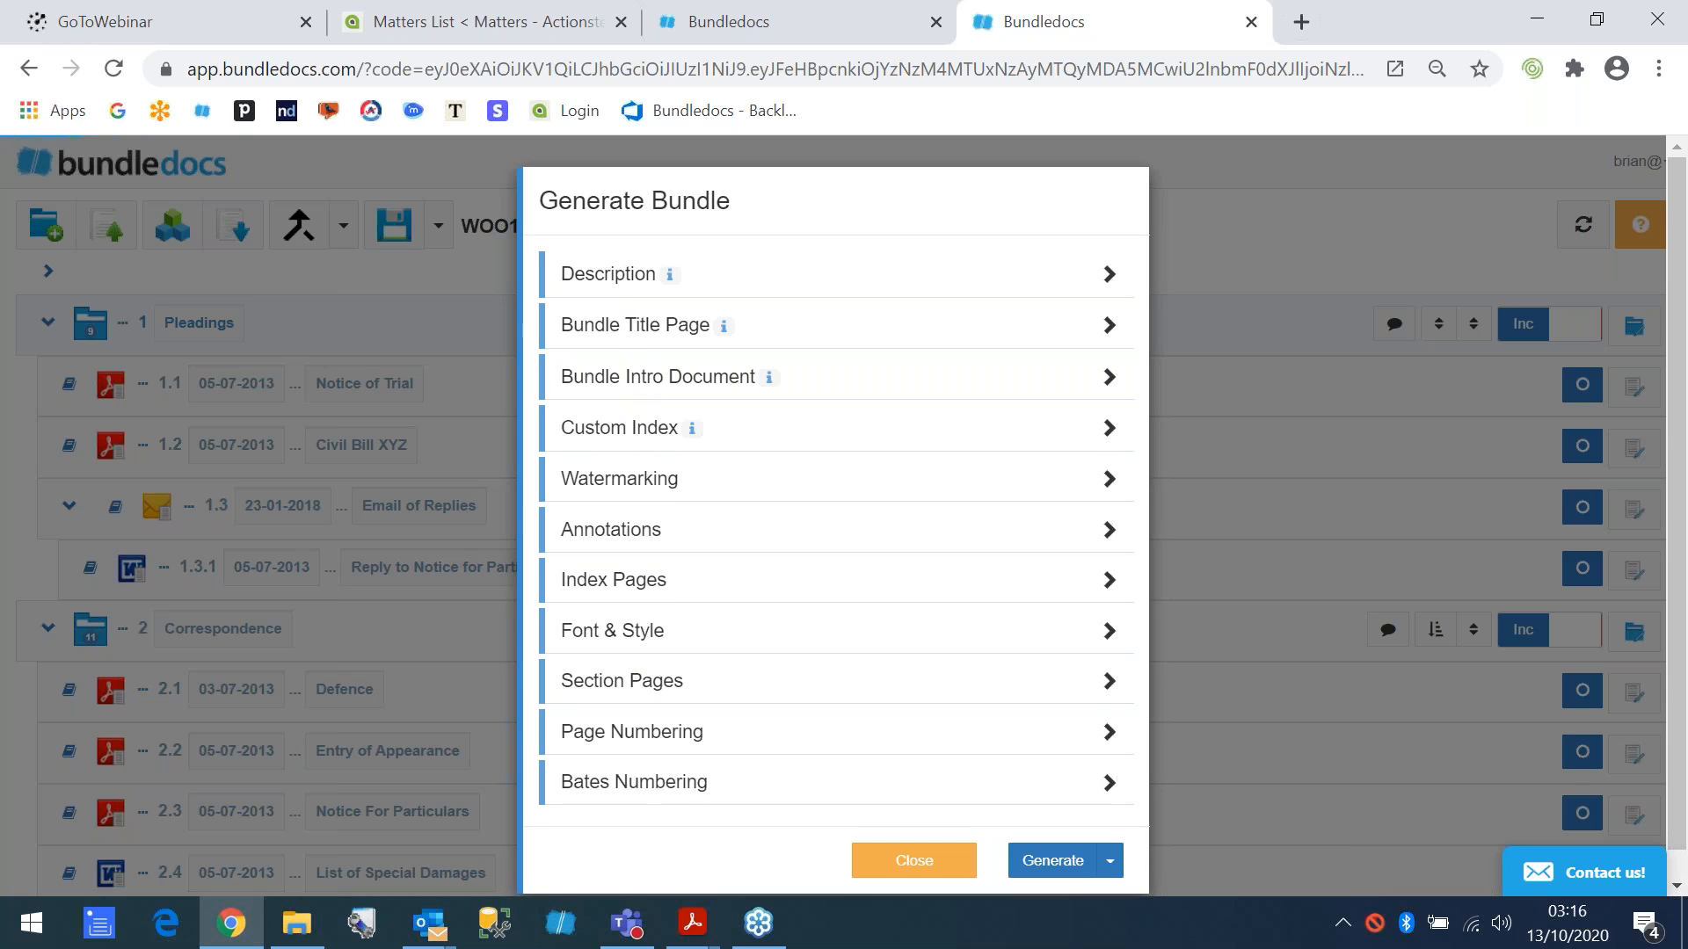
pyautogui.click(613, 275)
pyautogui.click(754, 337)
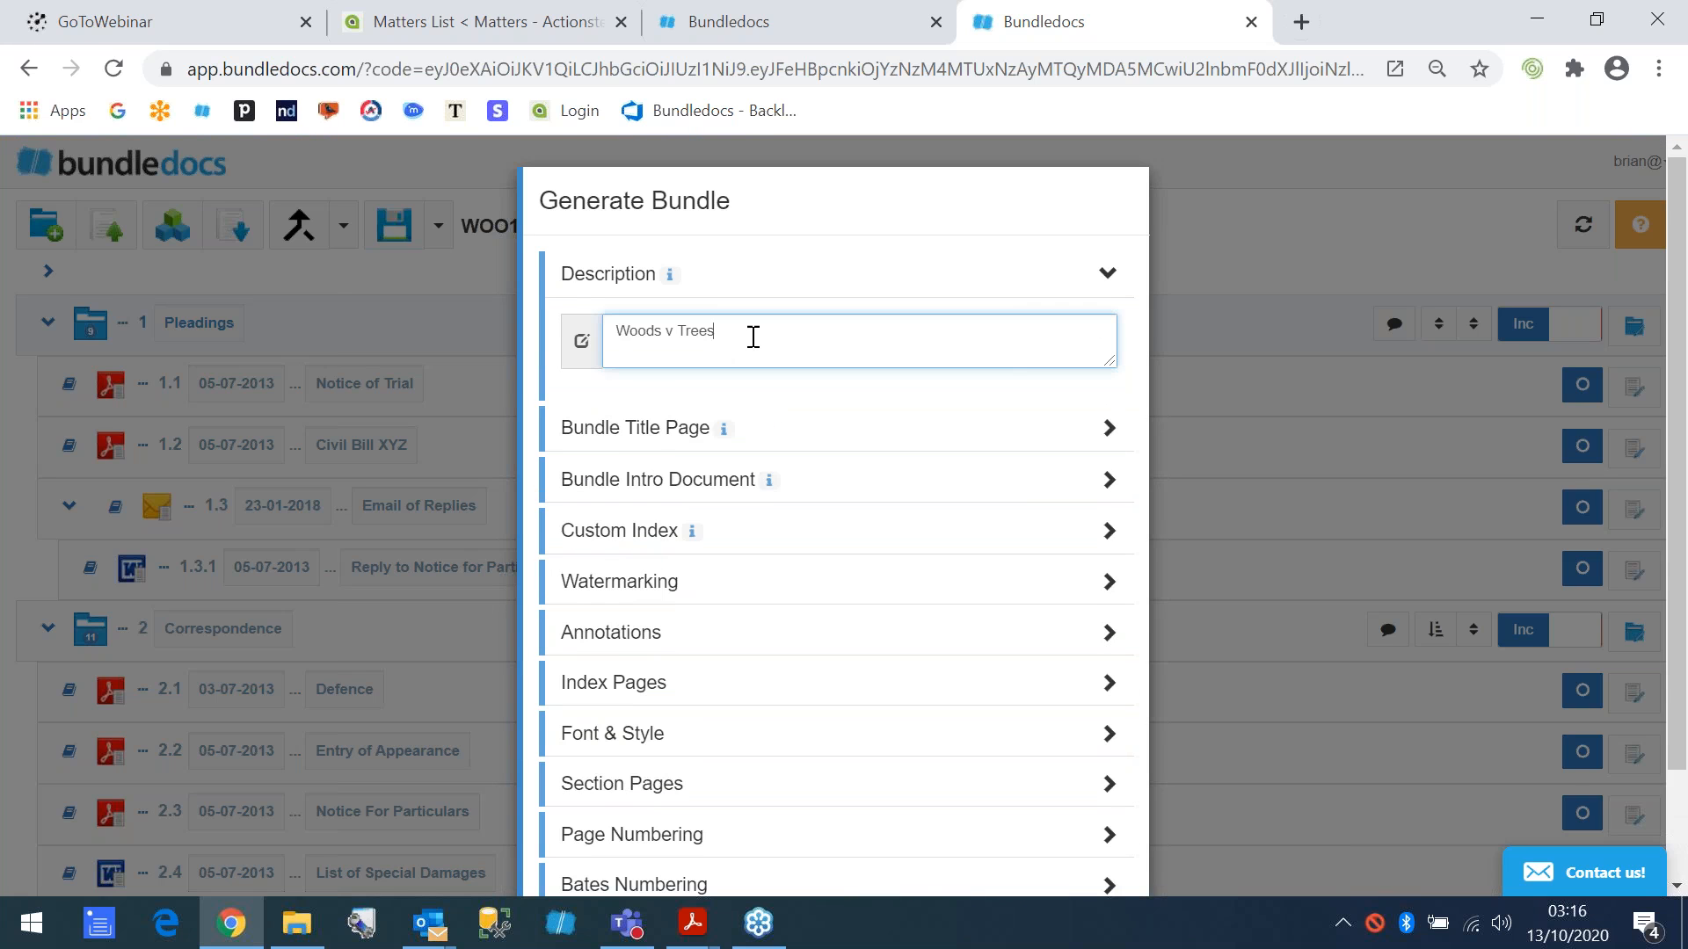
pyautogui.write('v1')
pyautogui.scroll(-2, 829, 460)
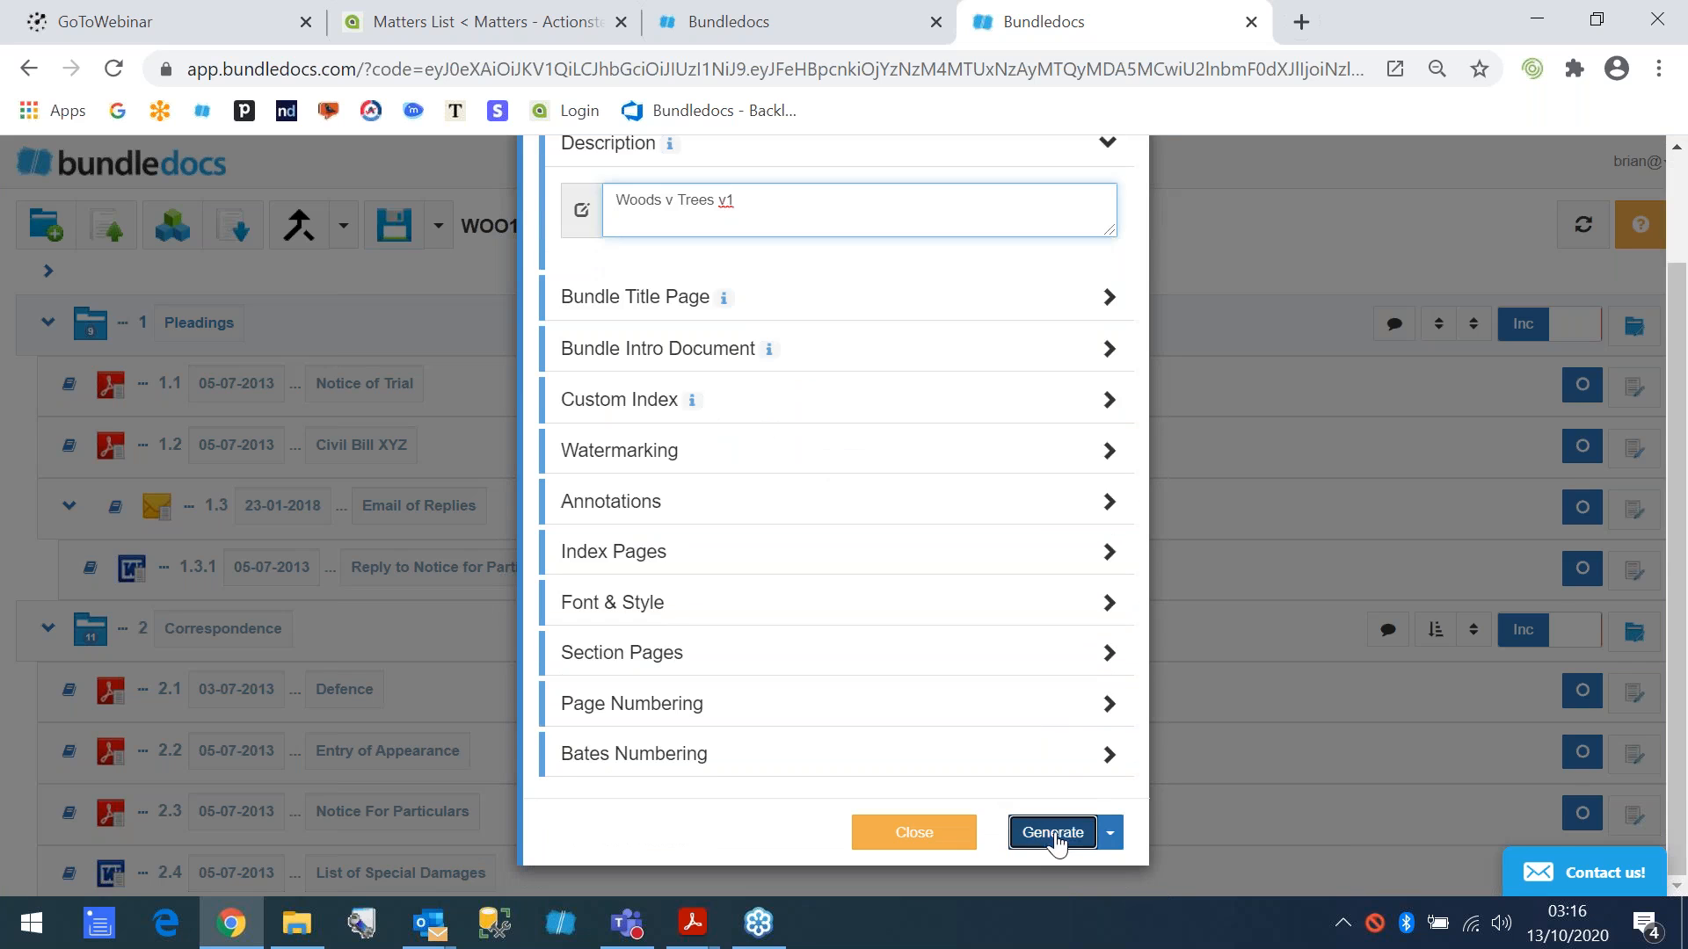
pyautogui.click(1053, 833)
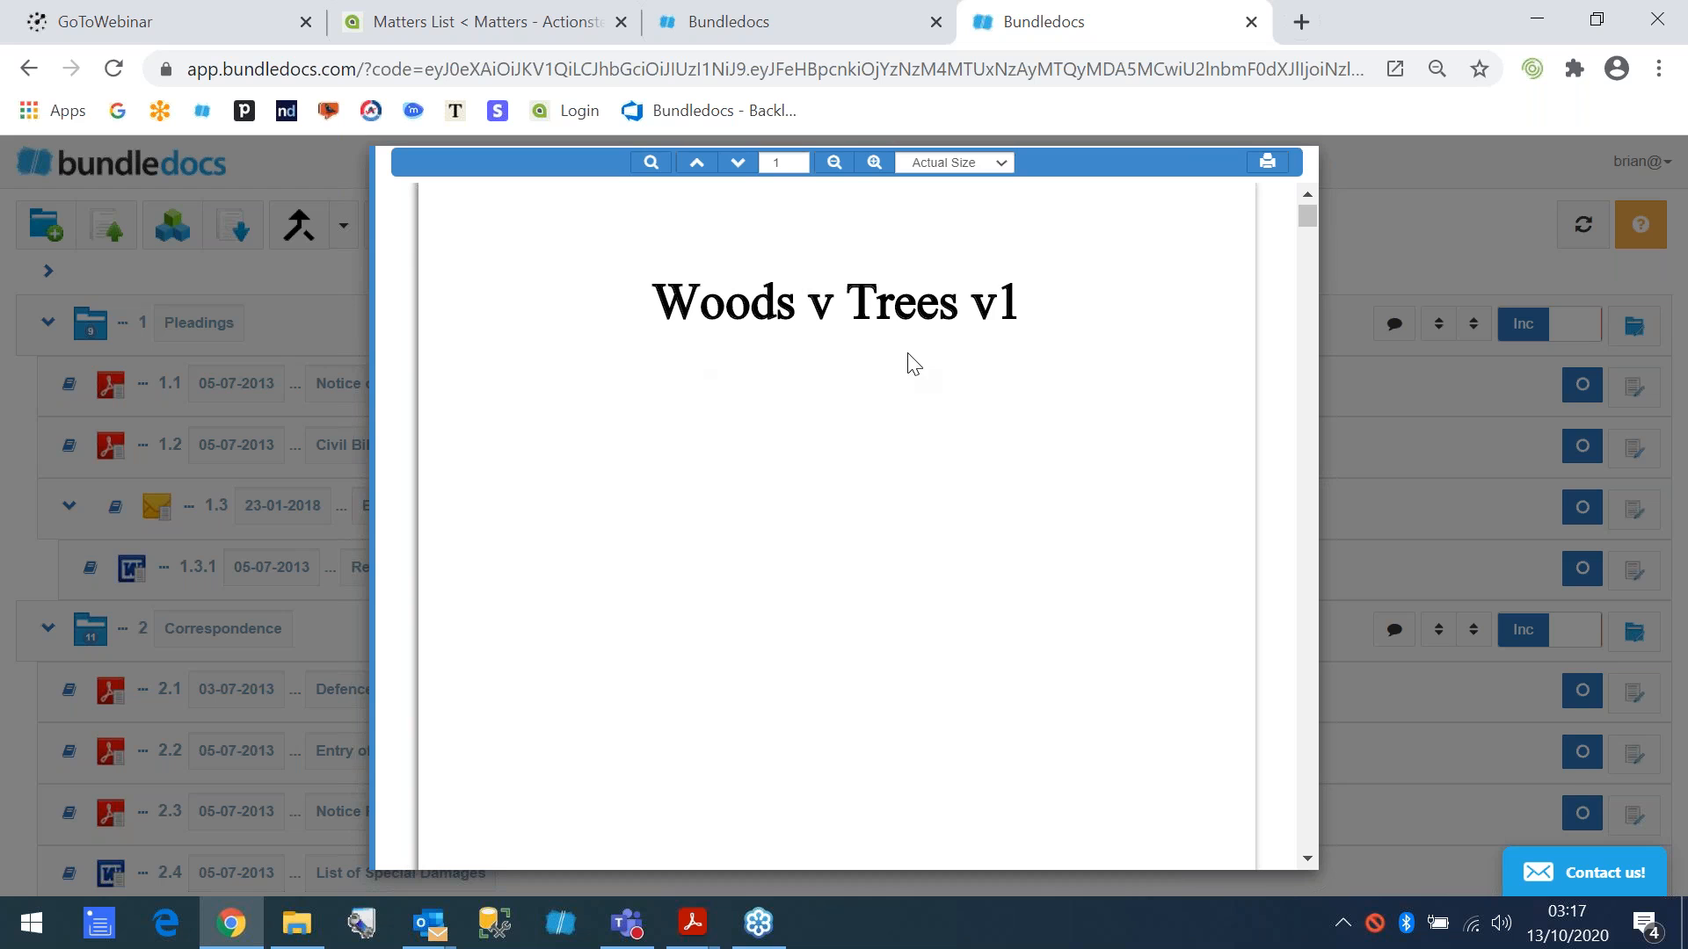
# - Examine the generated bundle's title page, main index, Pleadings section index, and the page numbering on the first documents
pyautogui.scroll(-5, 877, 385)
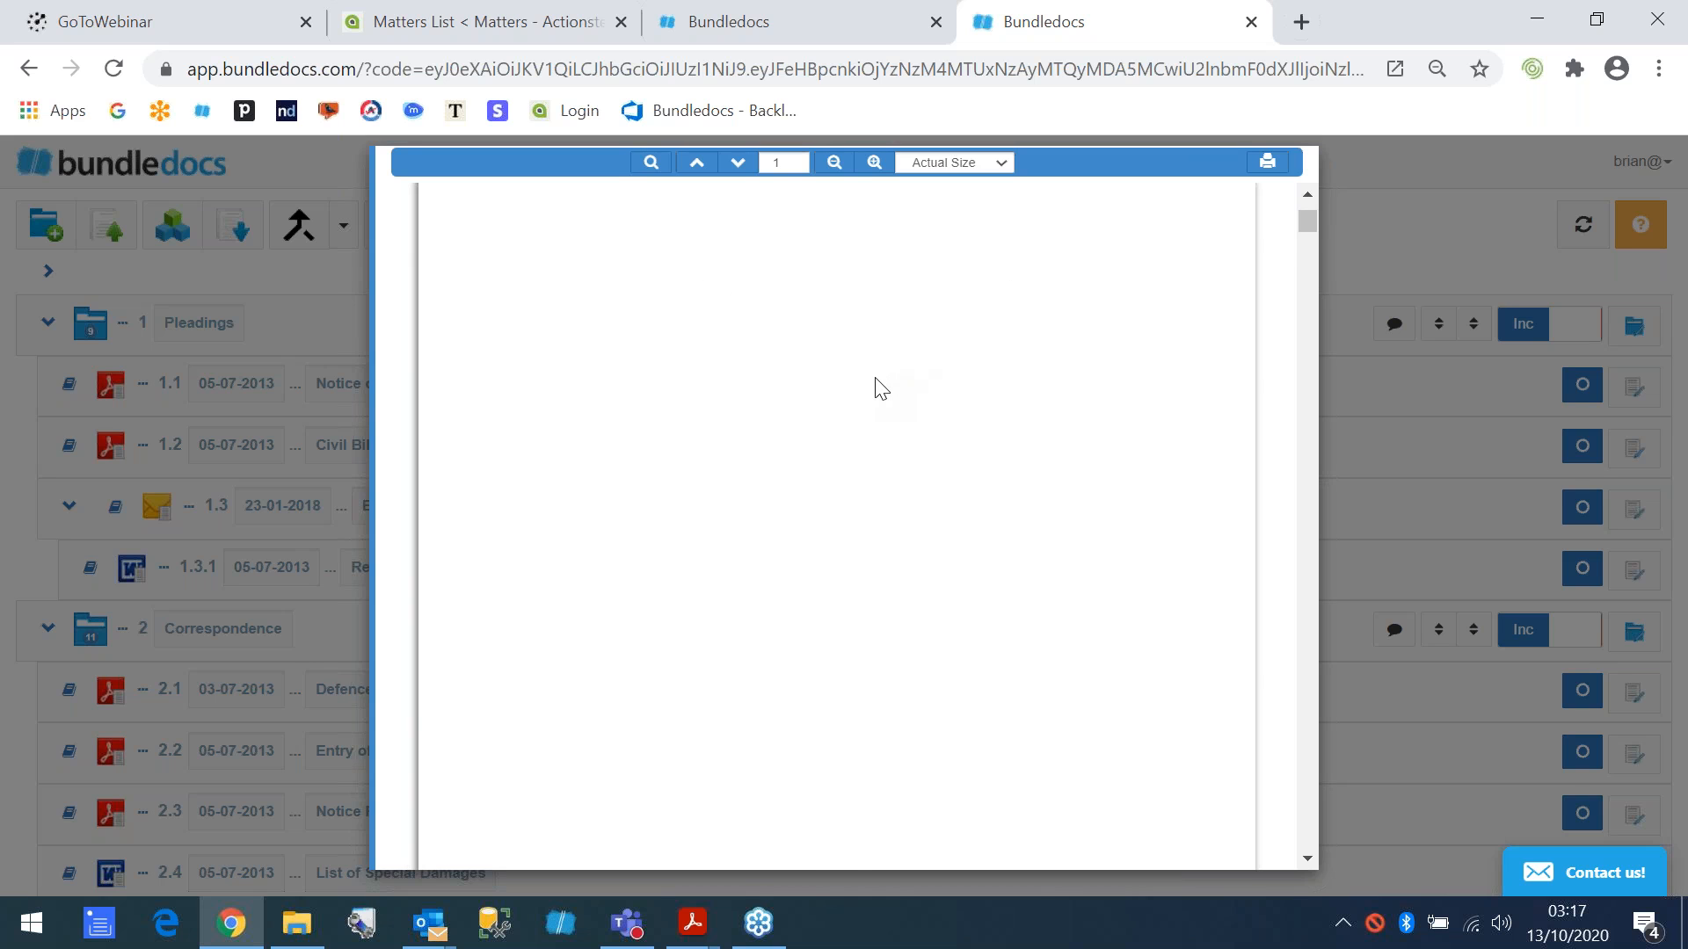
pyautogui.scroll(-5, 877, 385)
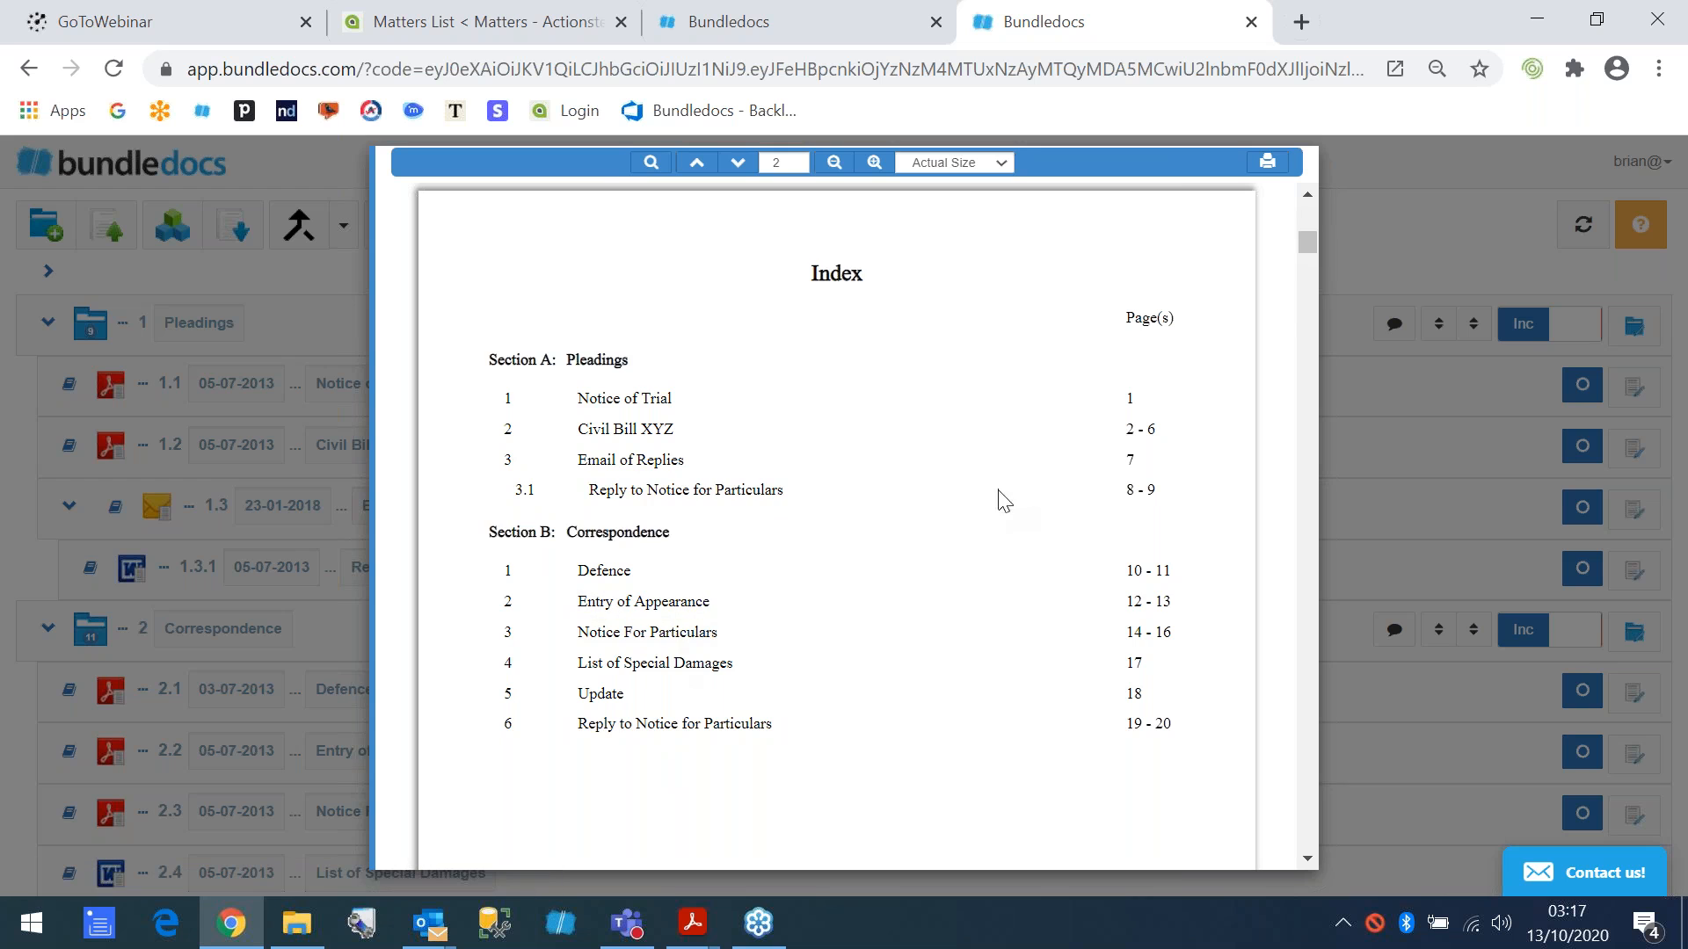
pyautogui.scroll(-1, 981, 510)
pyautogui.scroll(-10, 981, 510)
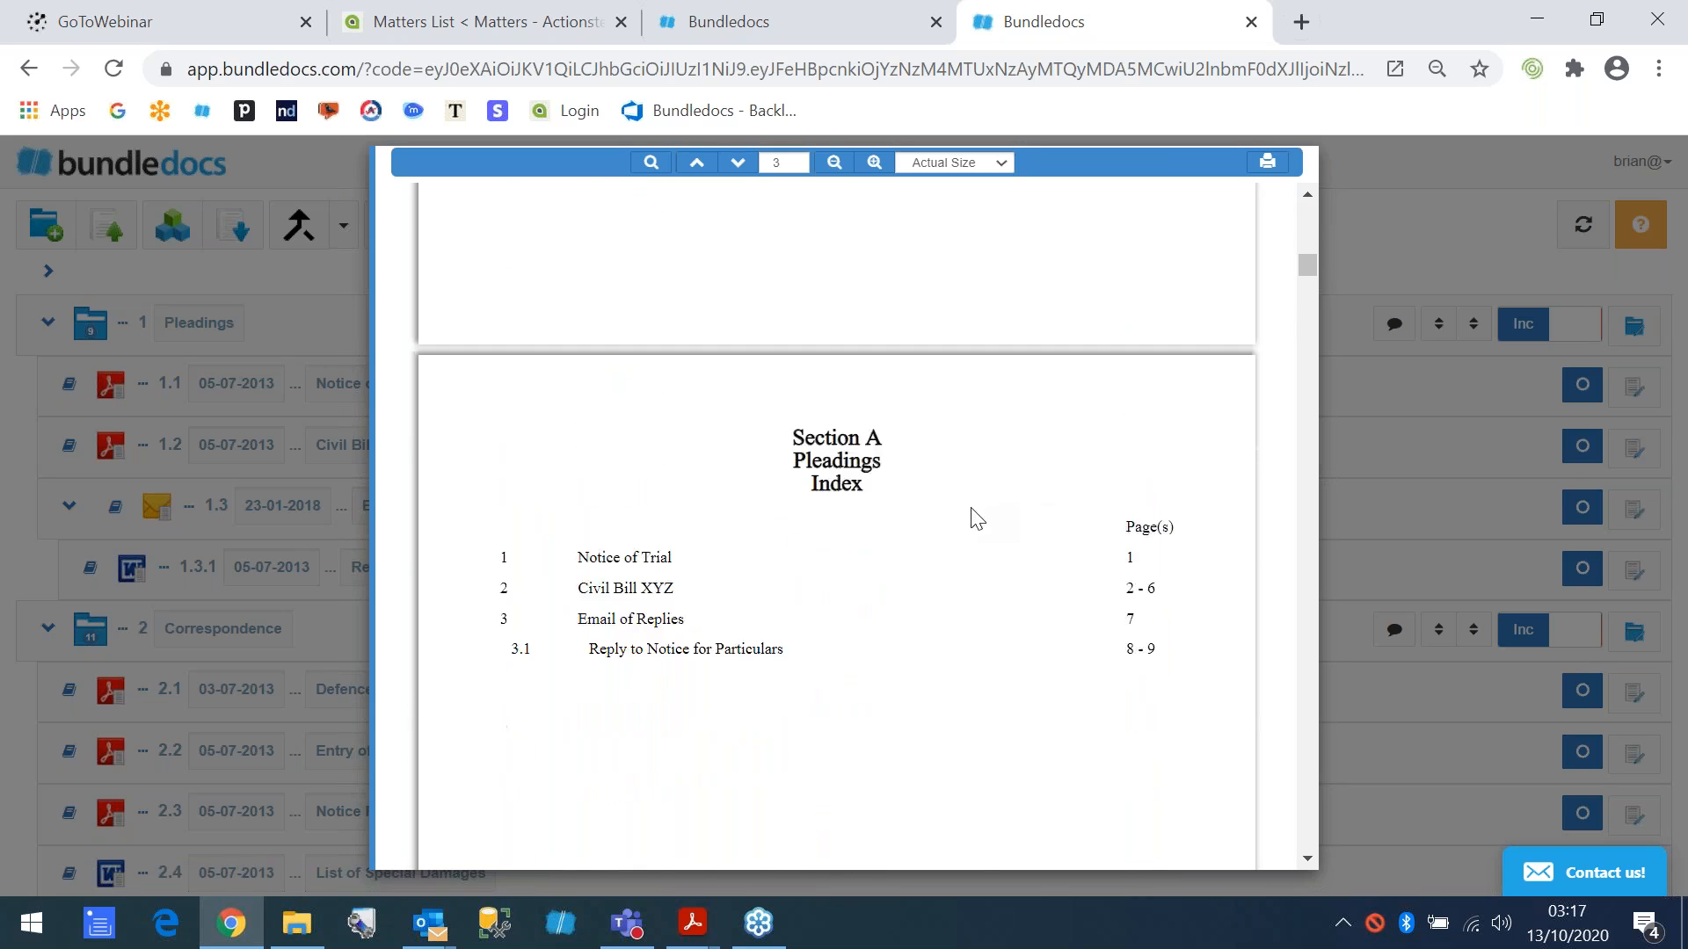
pyautogui.scroll(-15, 830, 564)
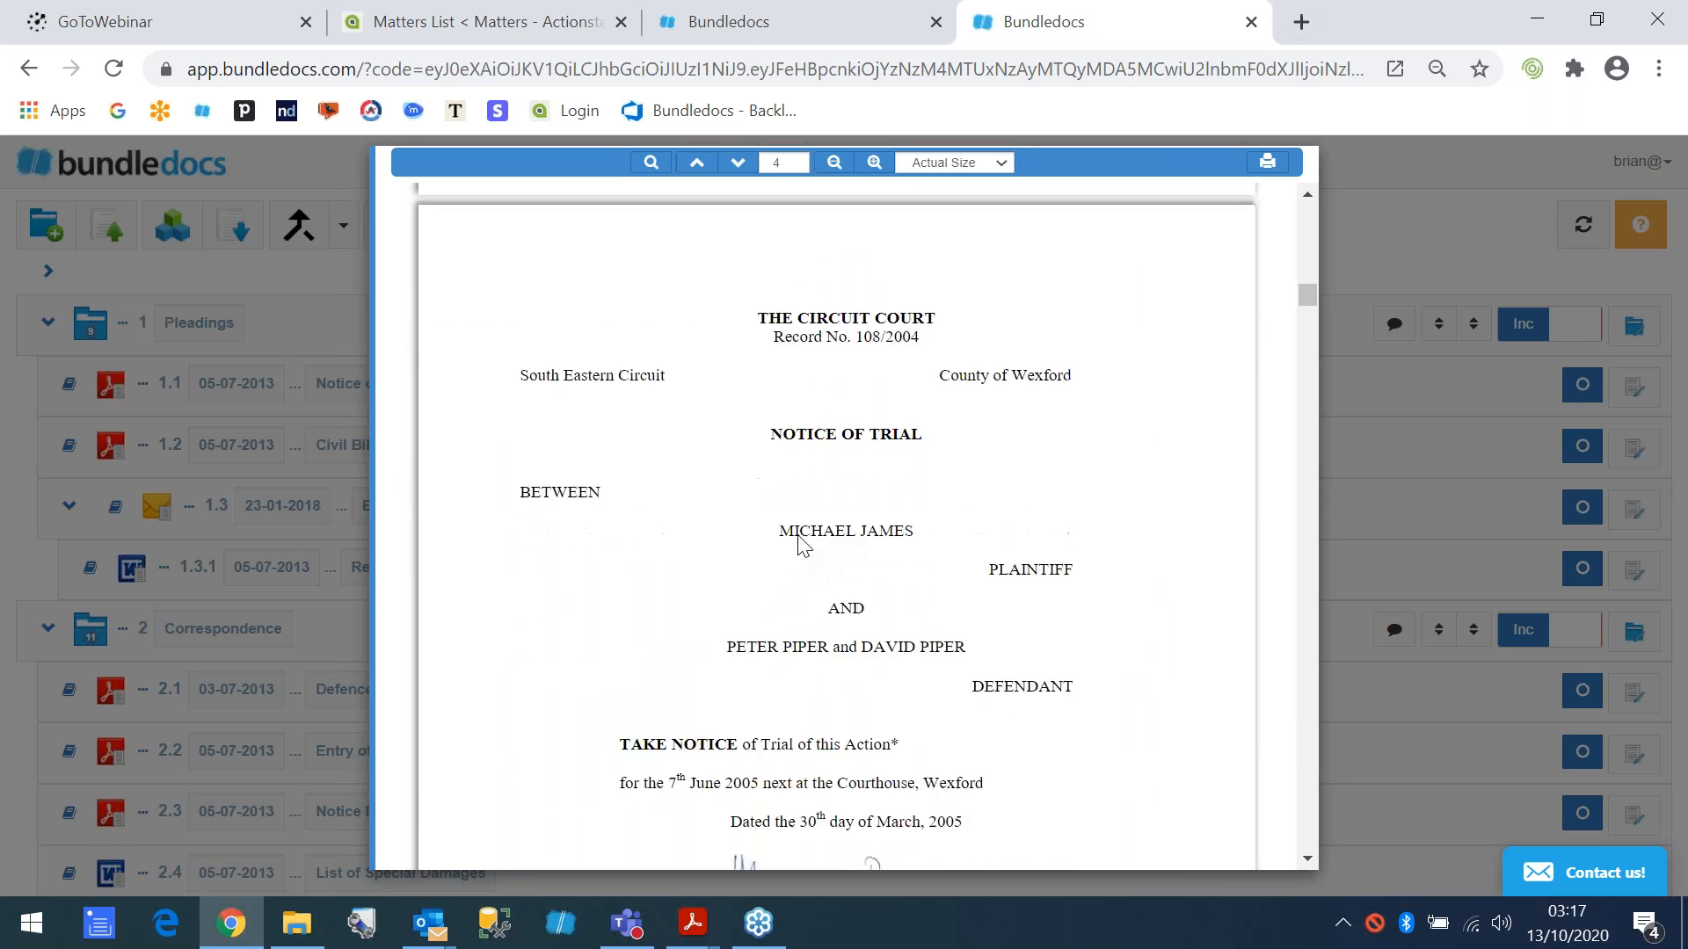
pyautogui.scroll(-3, 884, 565)
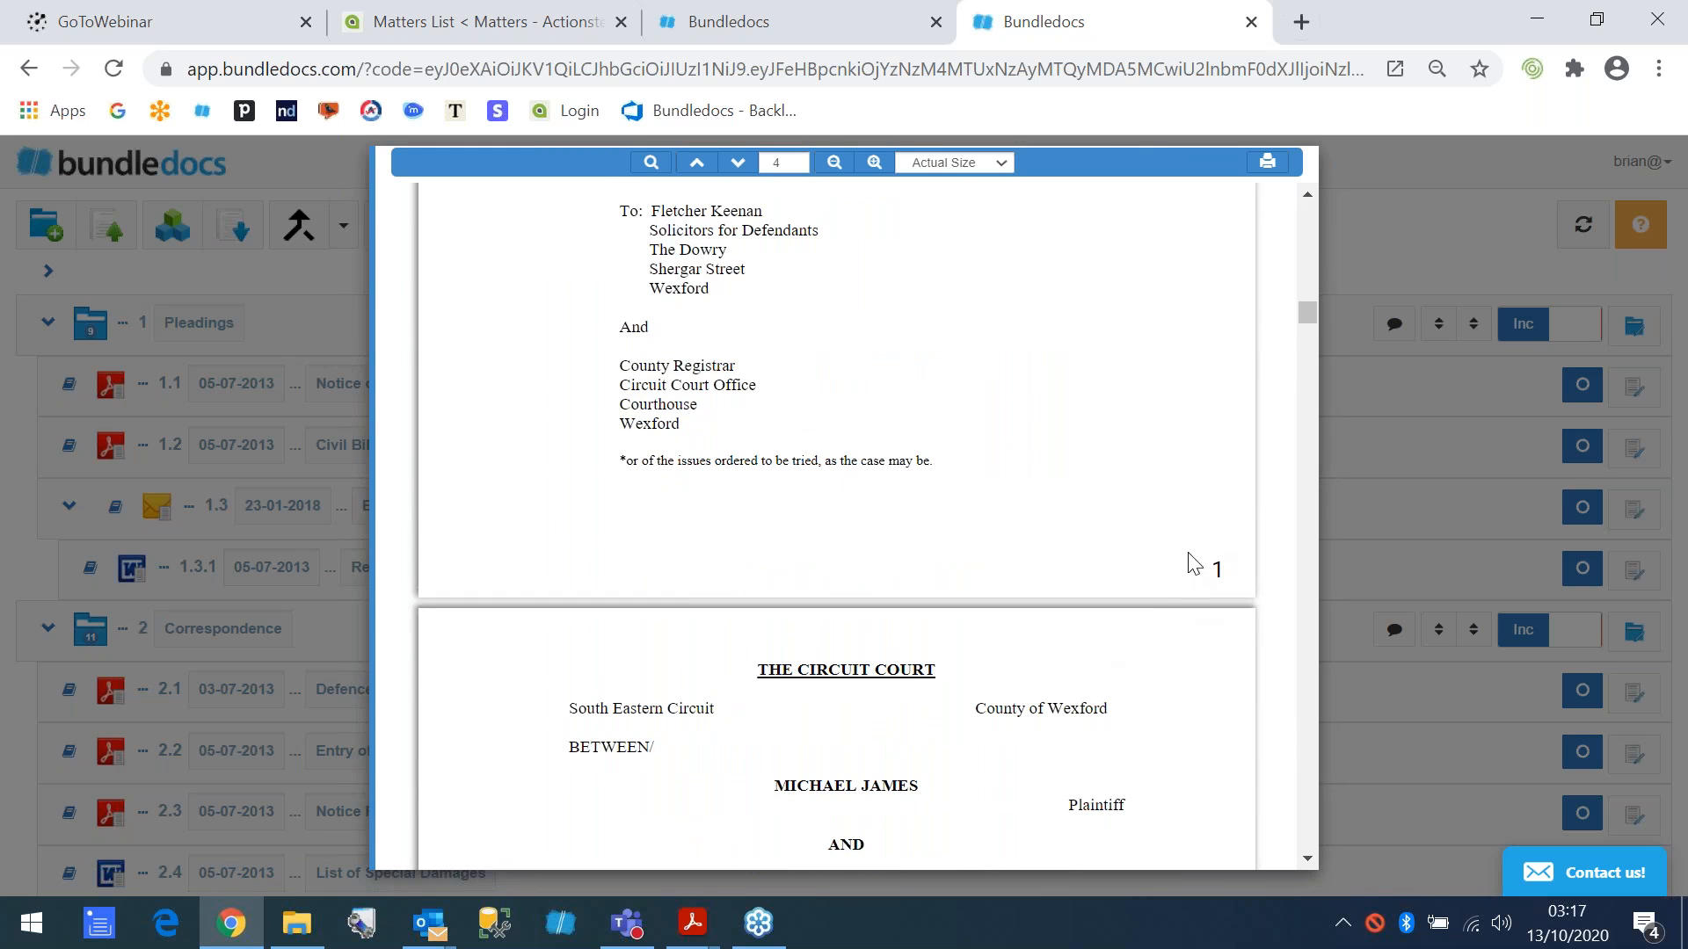
pyautogui.scroll(-2, 1180, 584)
pyautogui.scroll(-20, 1180, 583)
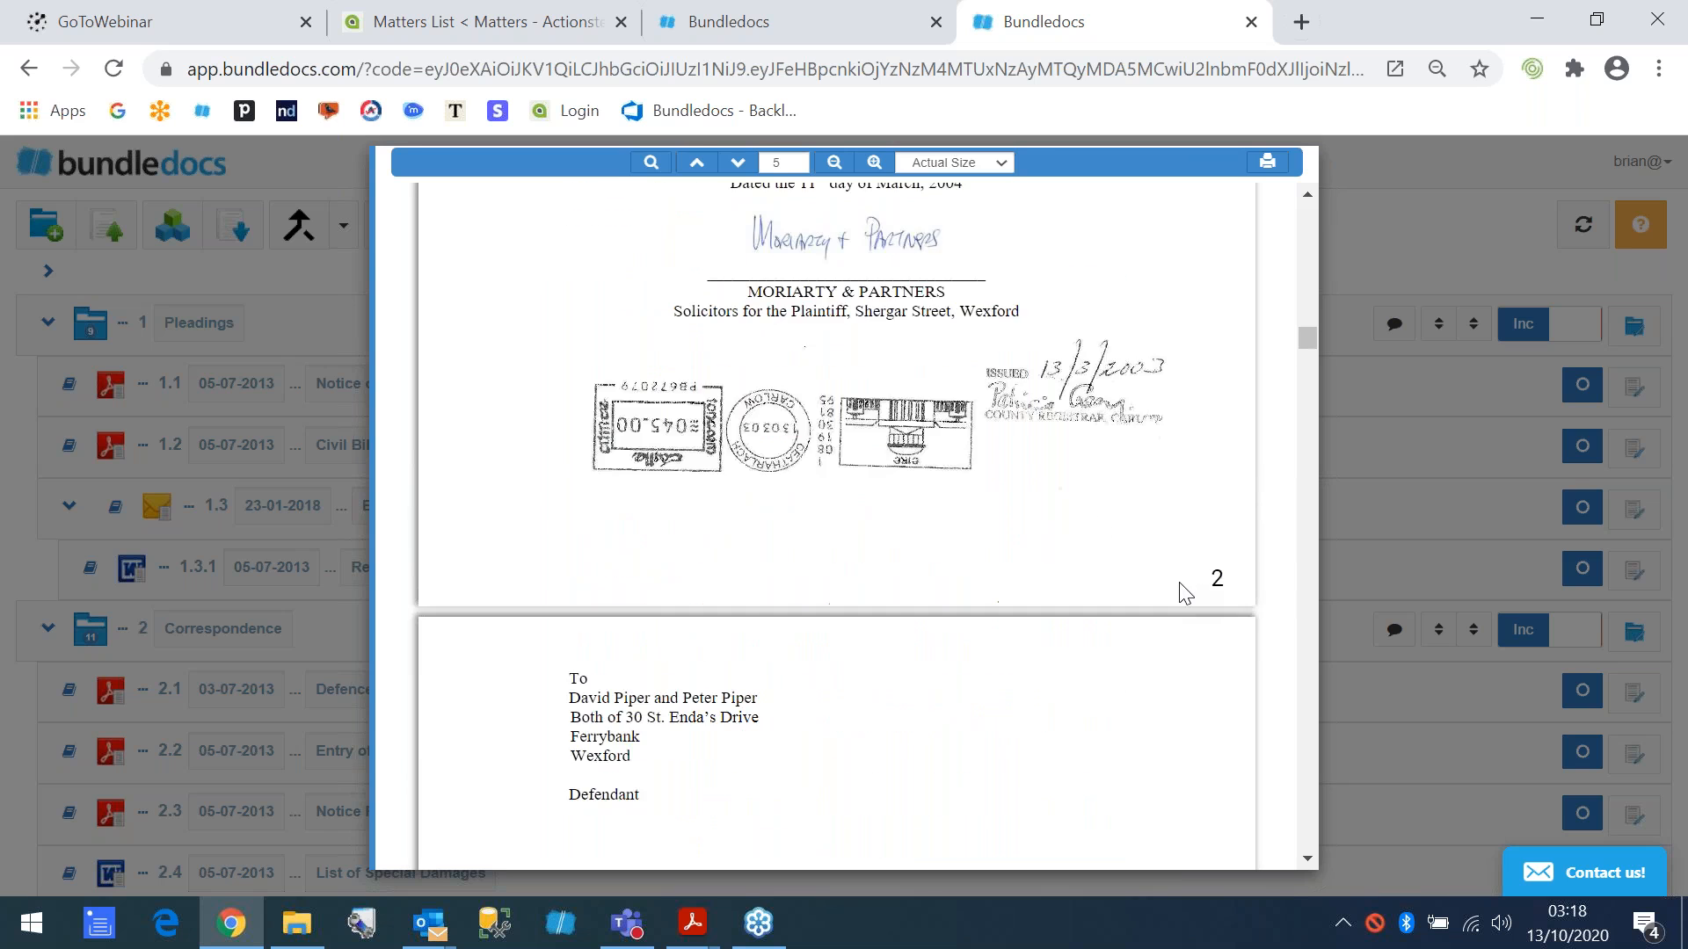
# - Follow the main index link to the List of Special Damages, check that page, and close the bundle preview
pyautogui.scroll(20, 1166, 603)
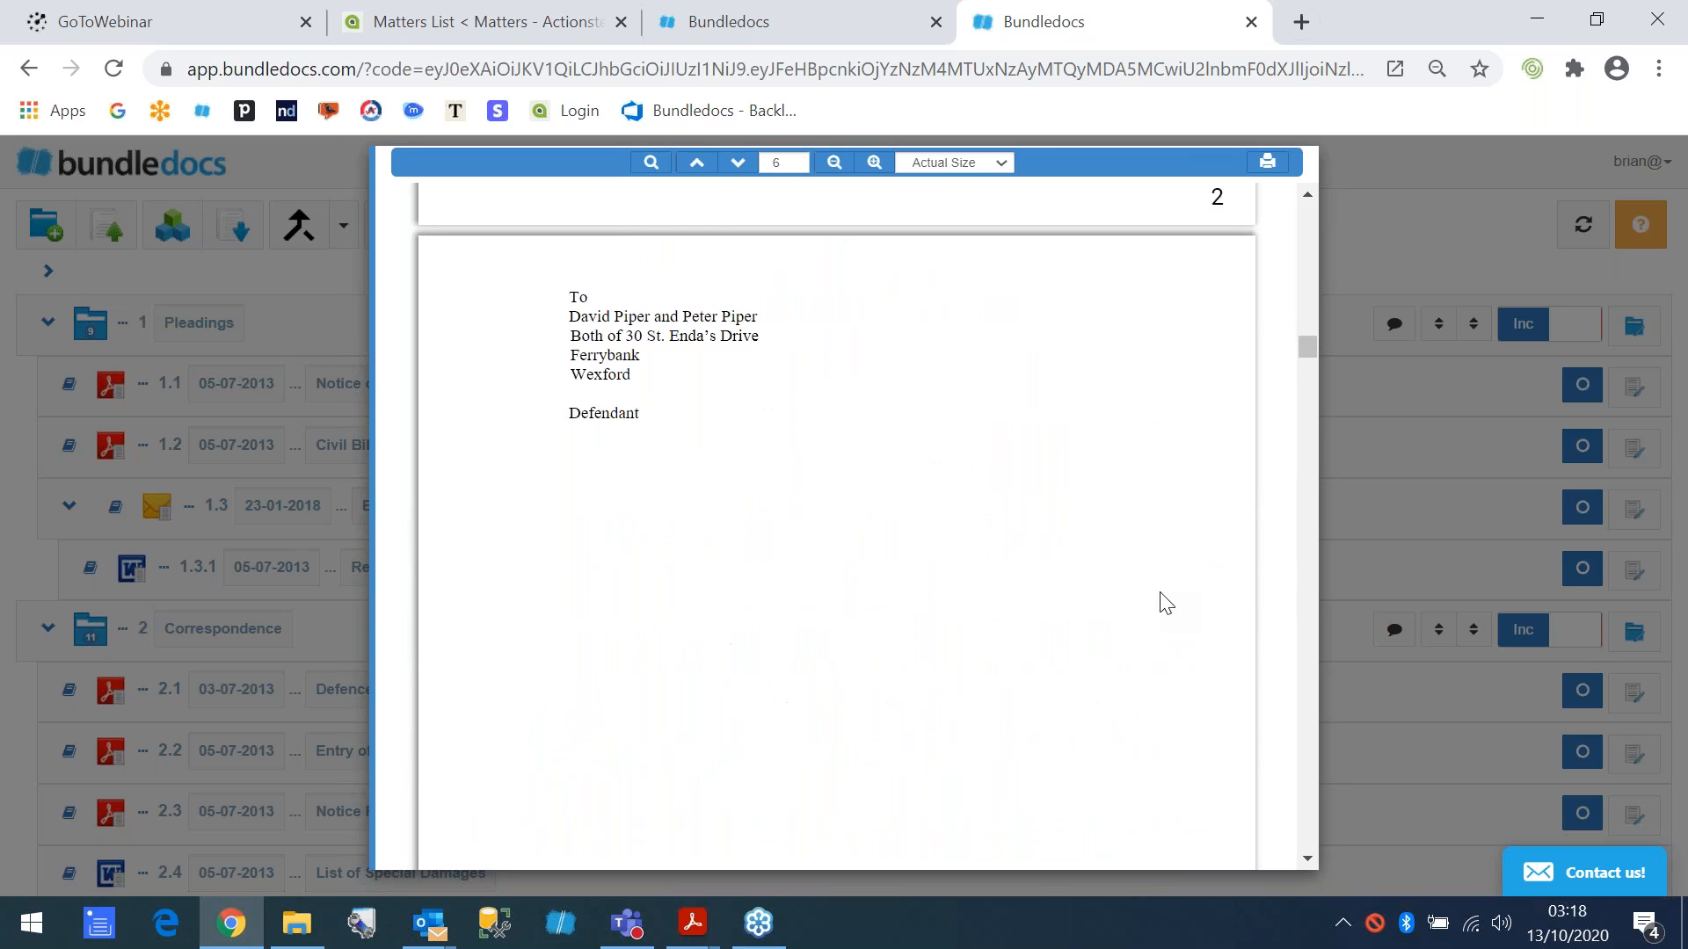
pyautogui.scroll(6, 1166, 603)
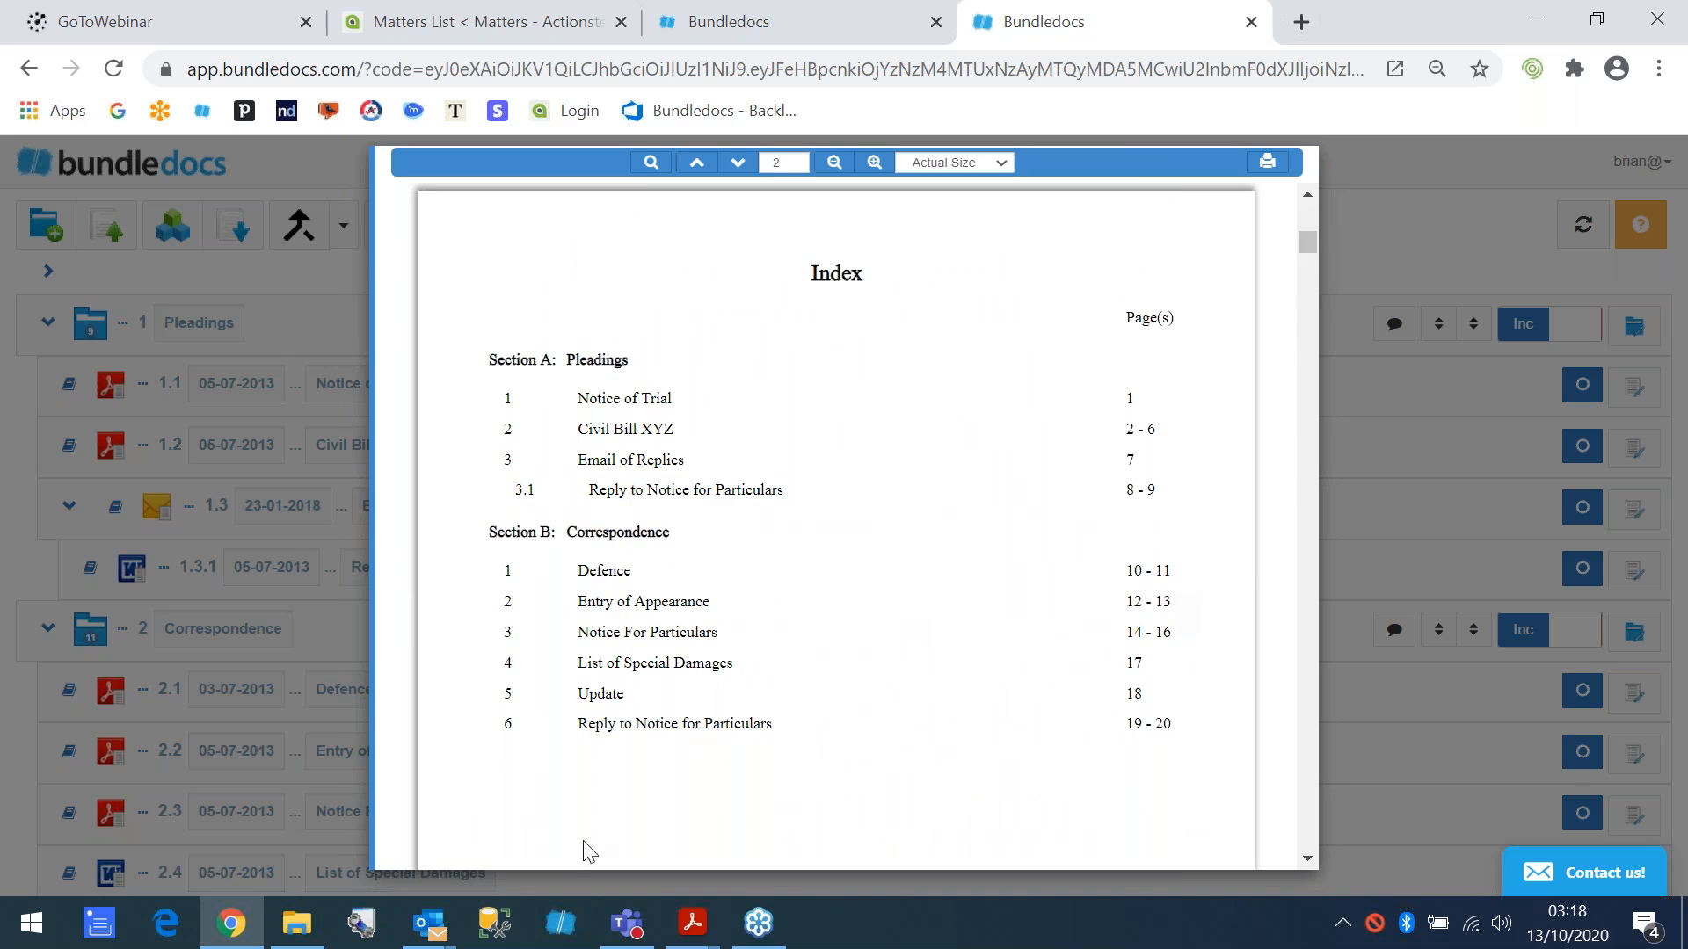
pyautogui.click(625, 676)
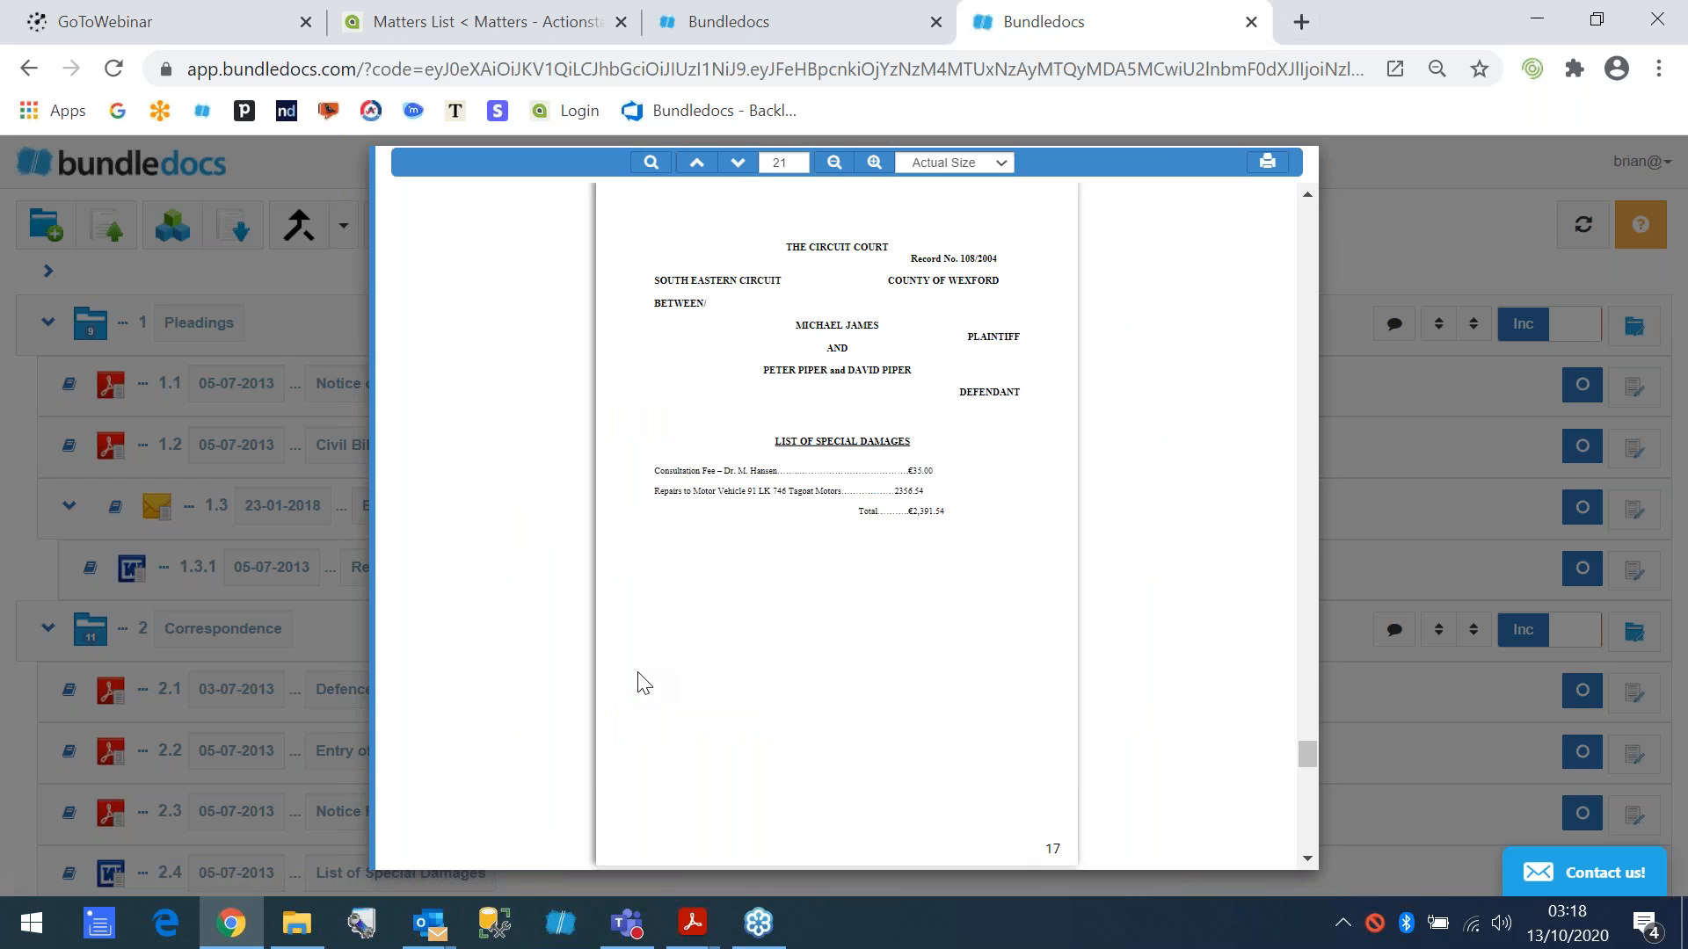
pyautogui.click(1375, 231)
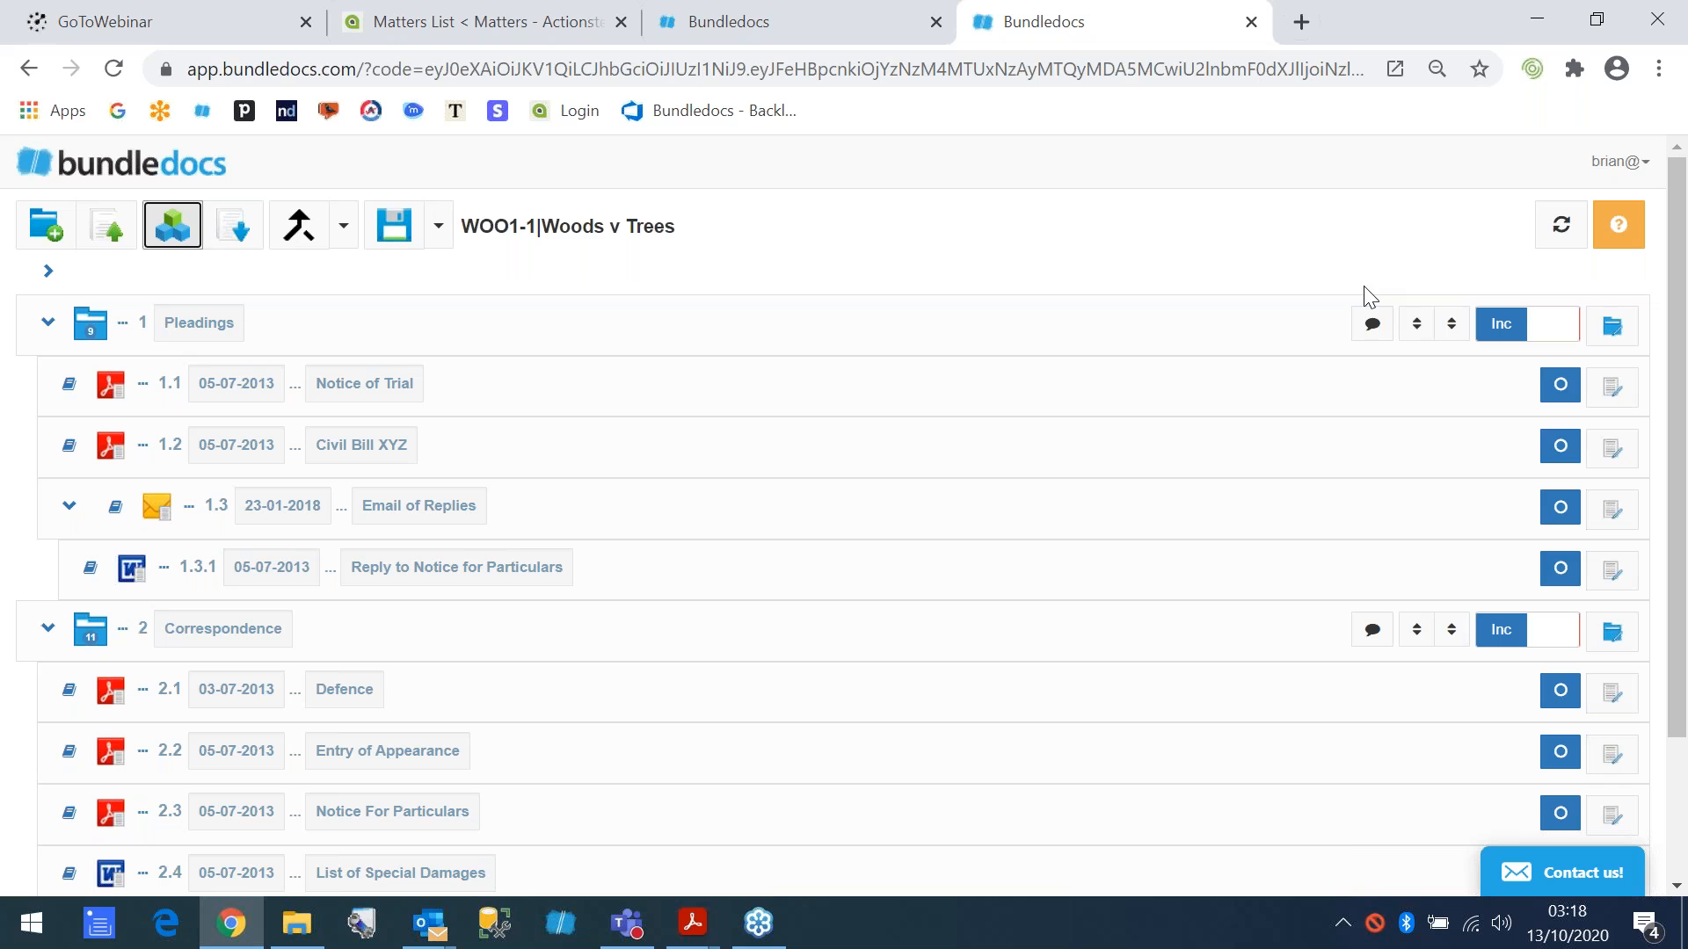
# - Open the Actionstep document picker for an upload to Pleadings and find the James v Piper matter's Engineers Report folder by searching for "james"
pyautogui.click(107, 234)
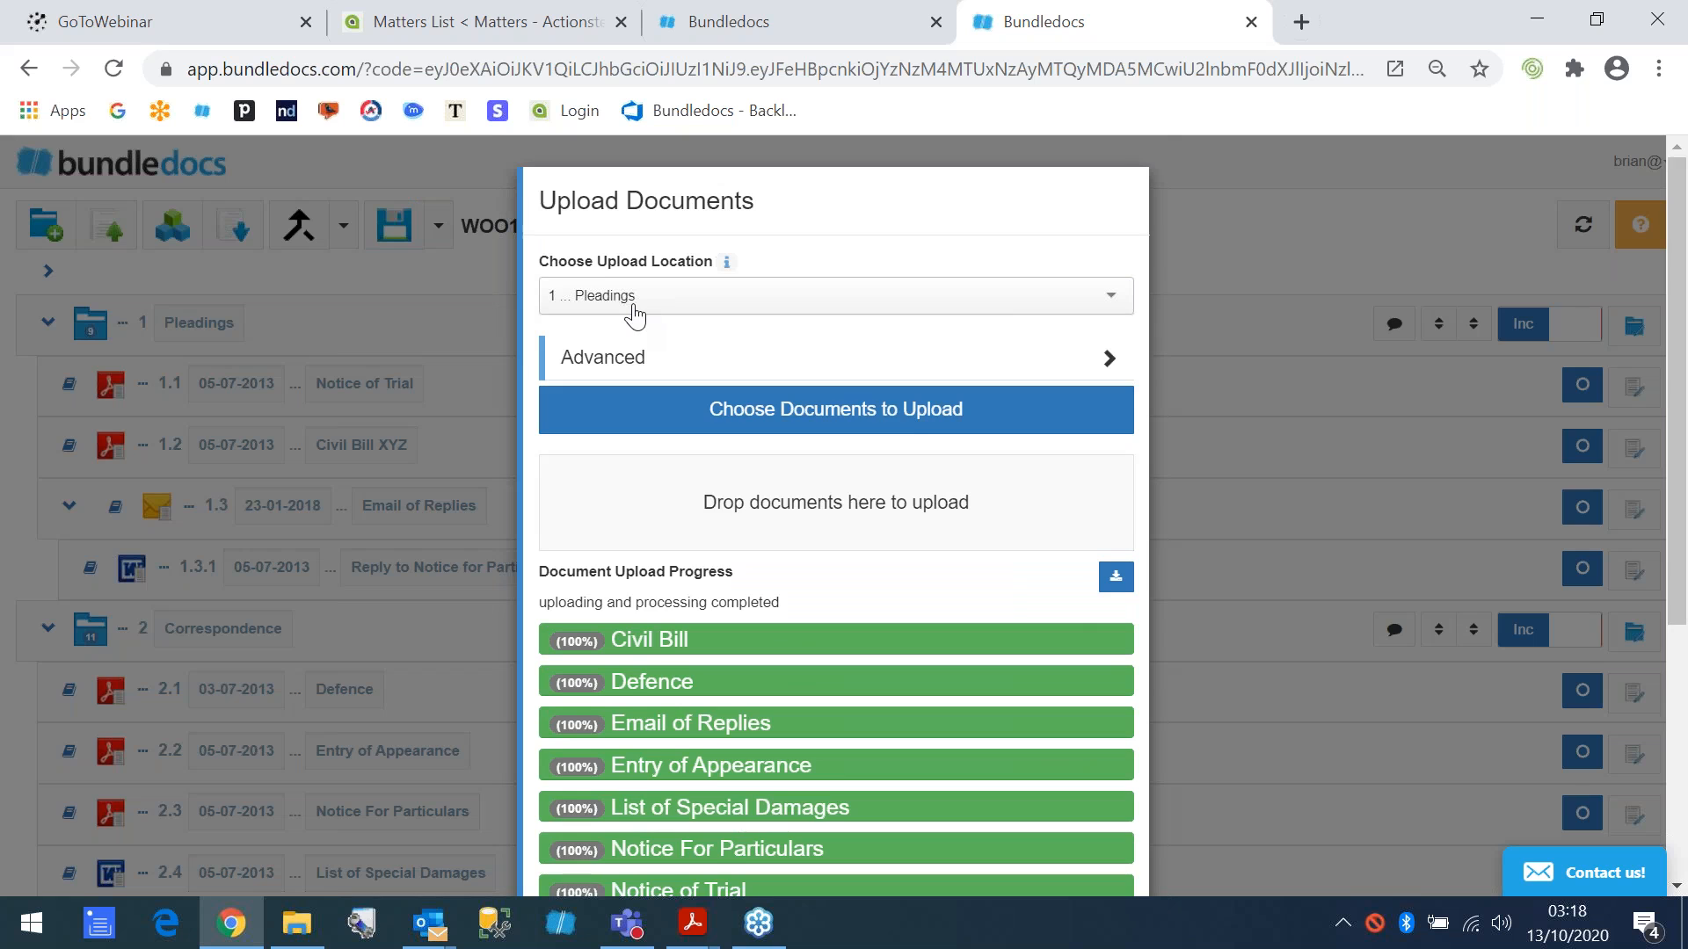
pyautogui.scroll(-5, 635, 314)
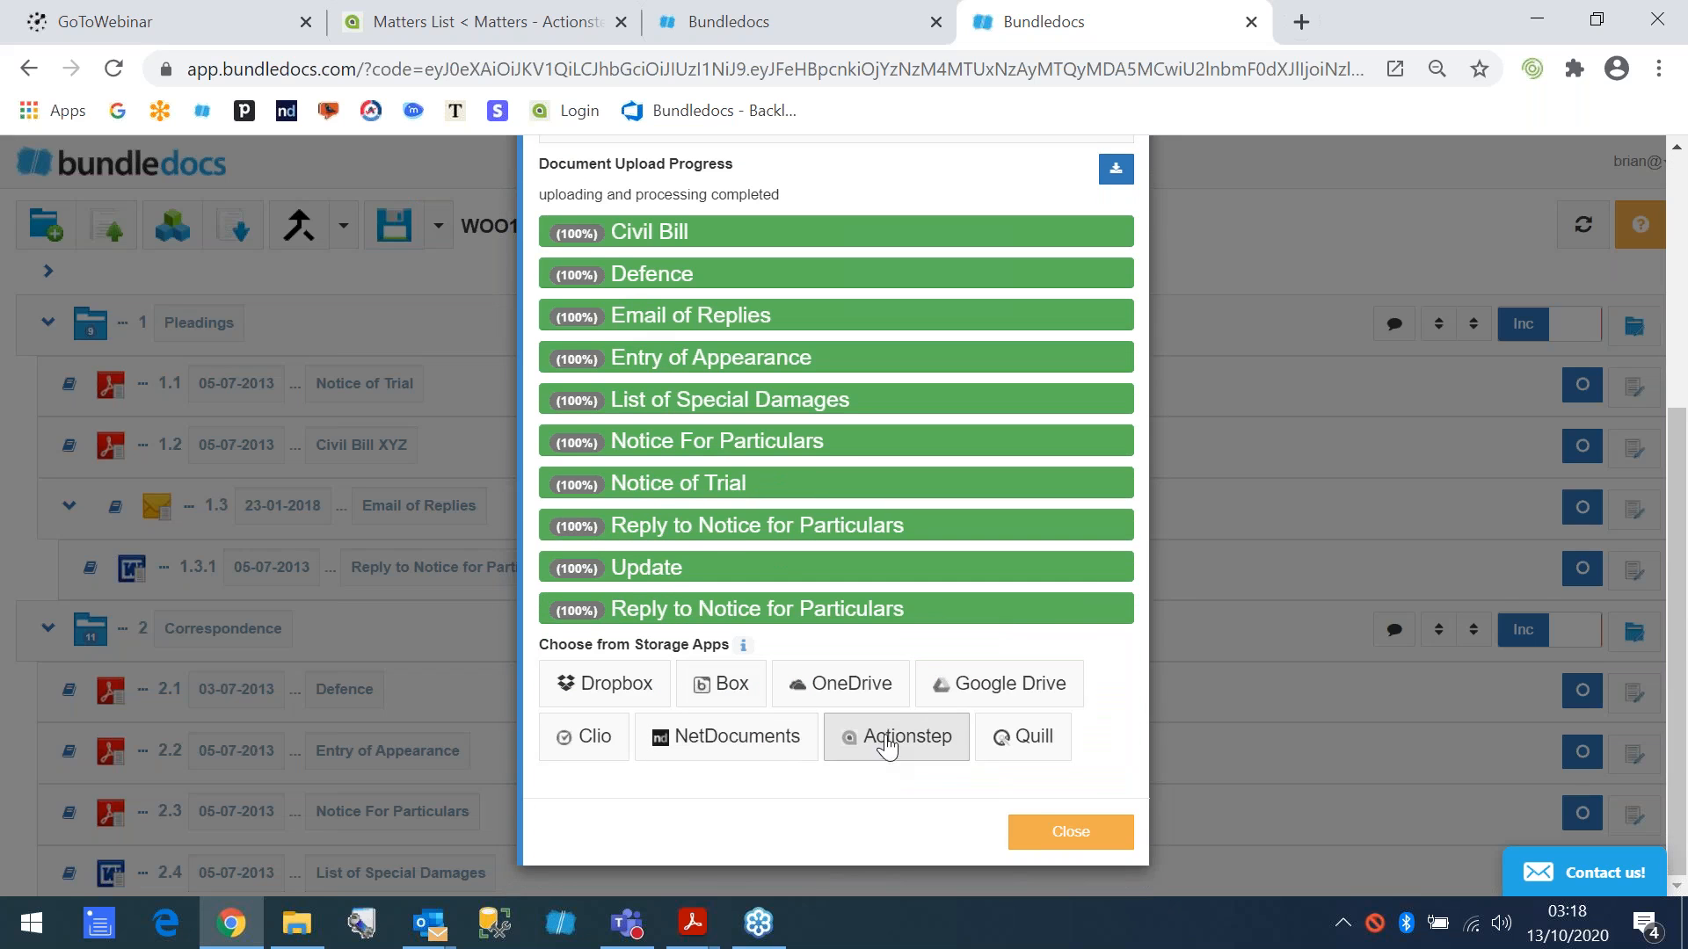
pyautogui.click(898, 740)
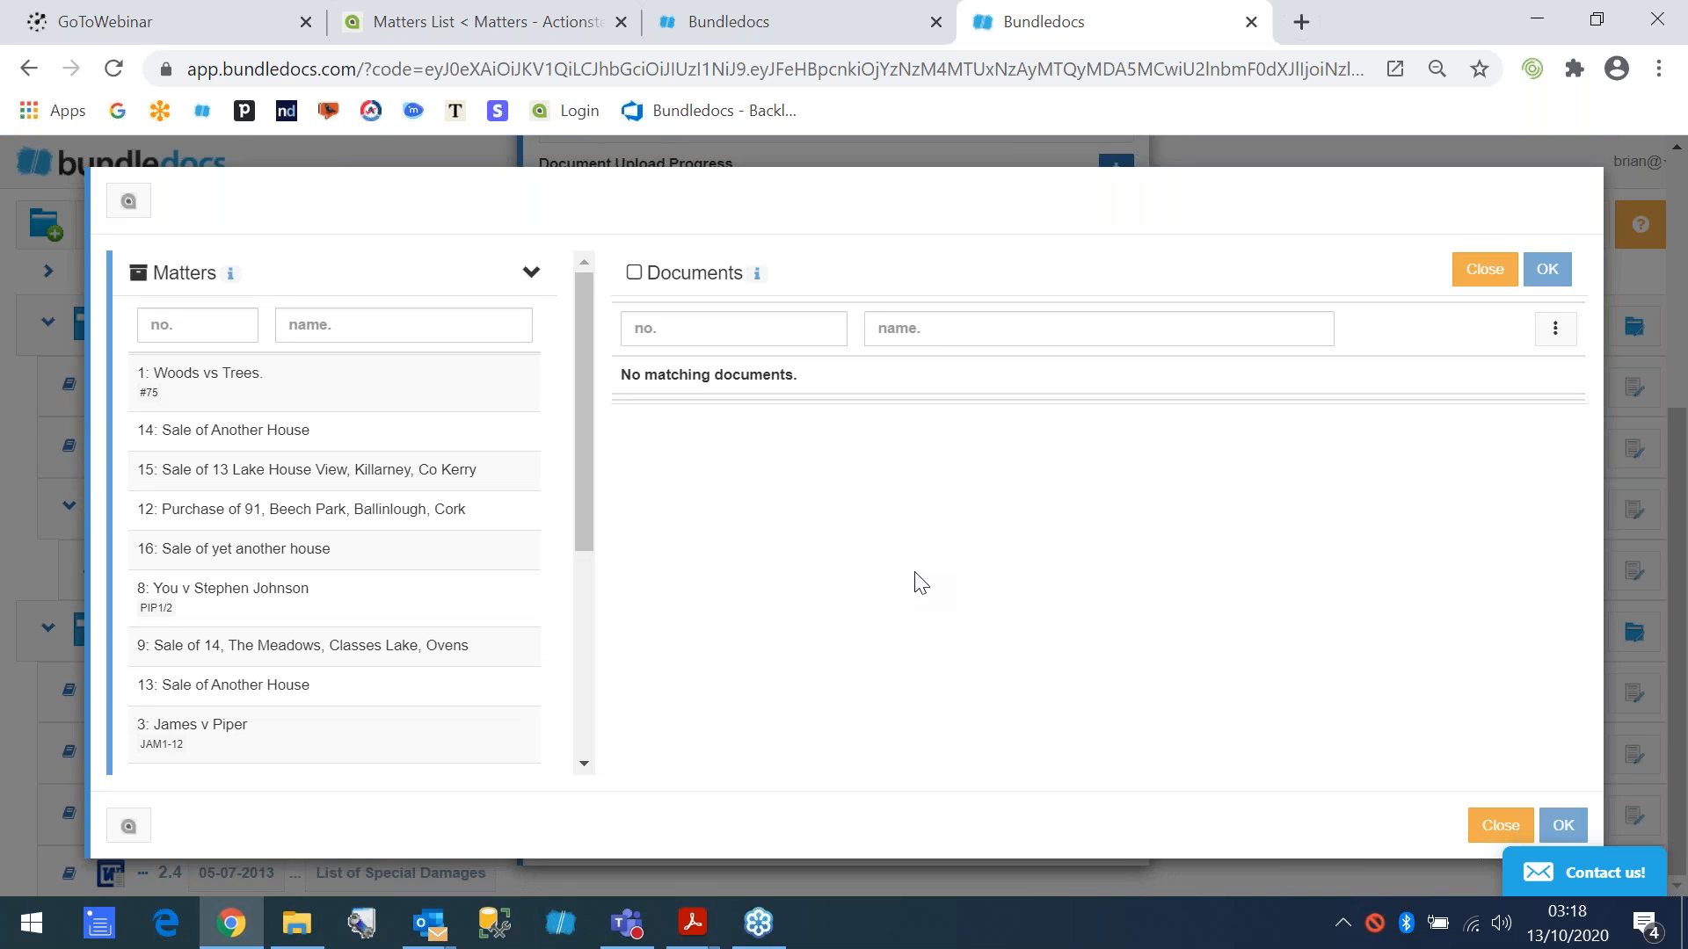
pyautogui.click(444, 334)
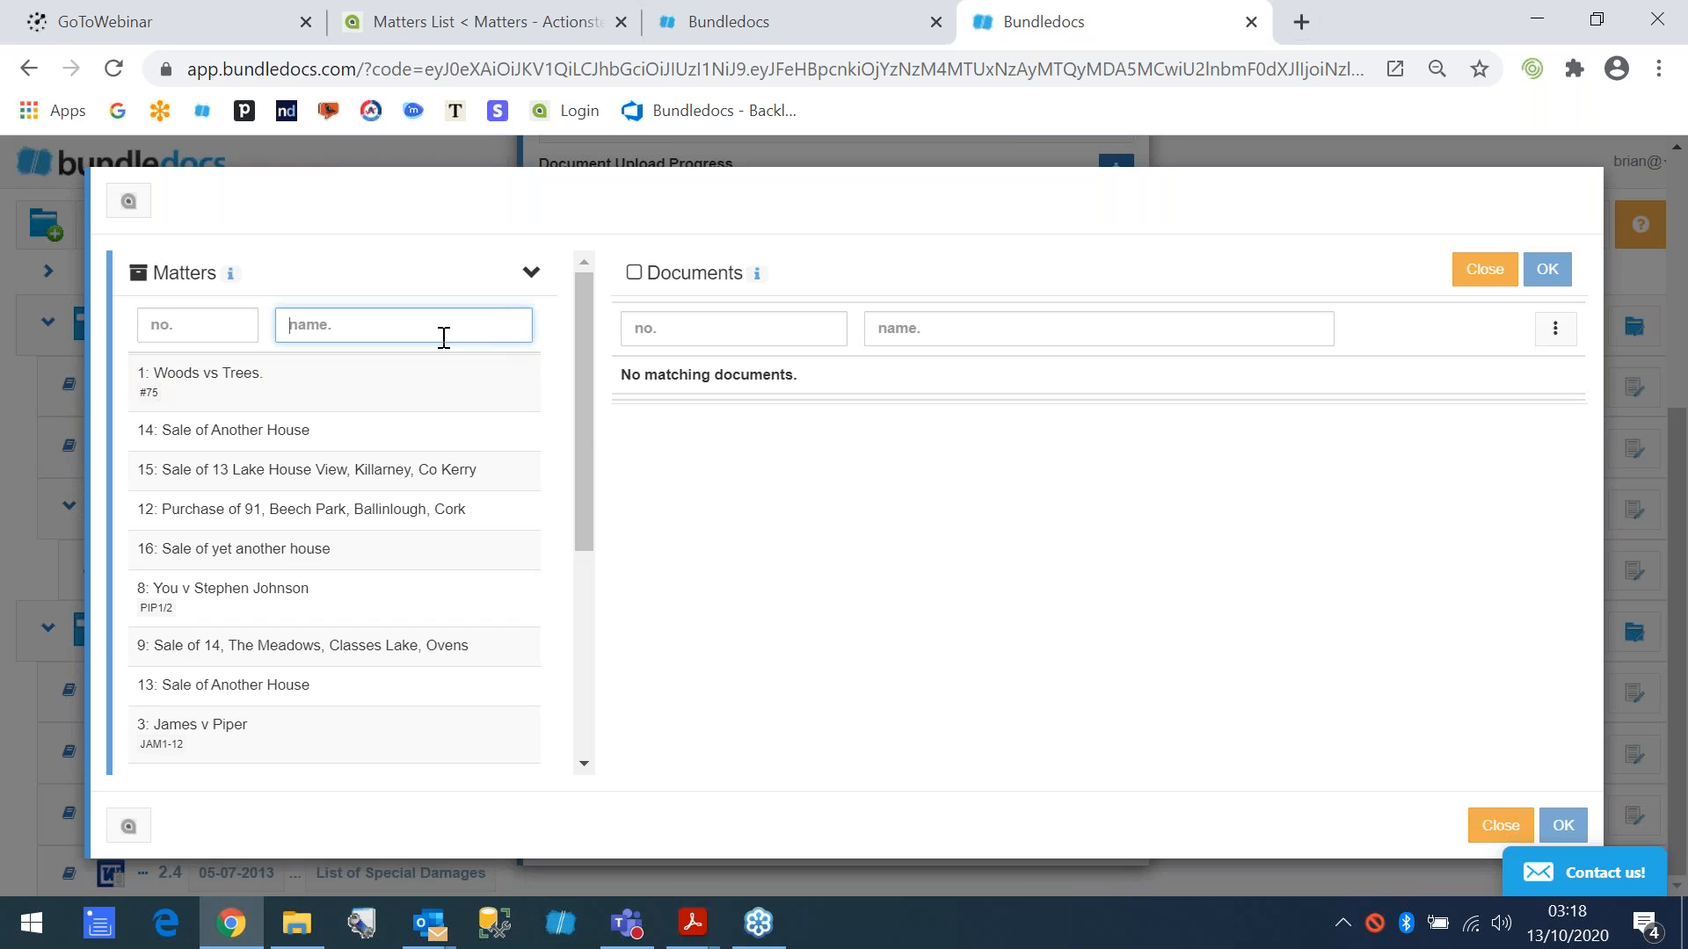
pyautogui.write('james')
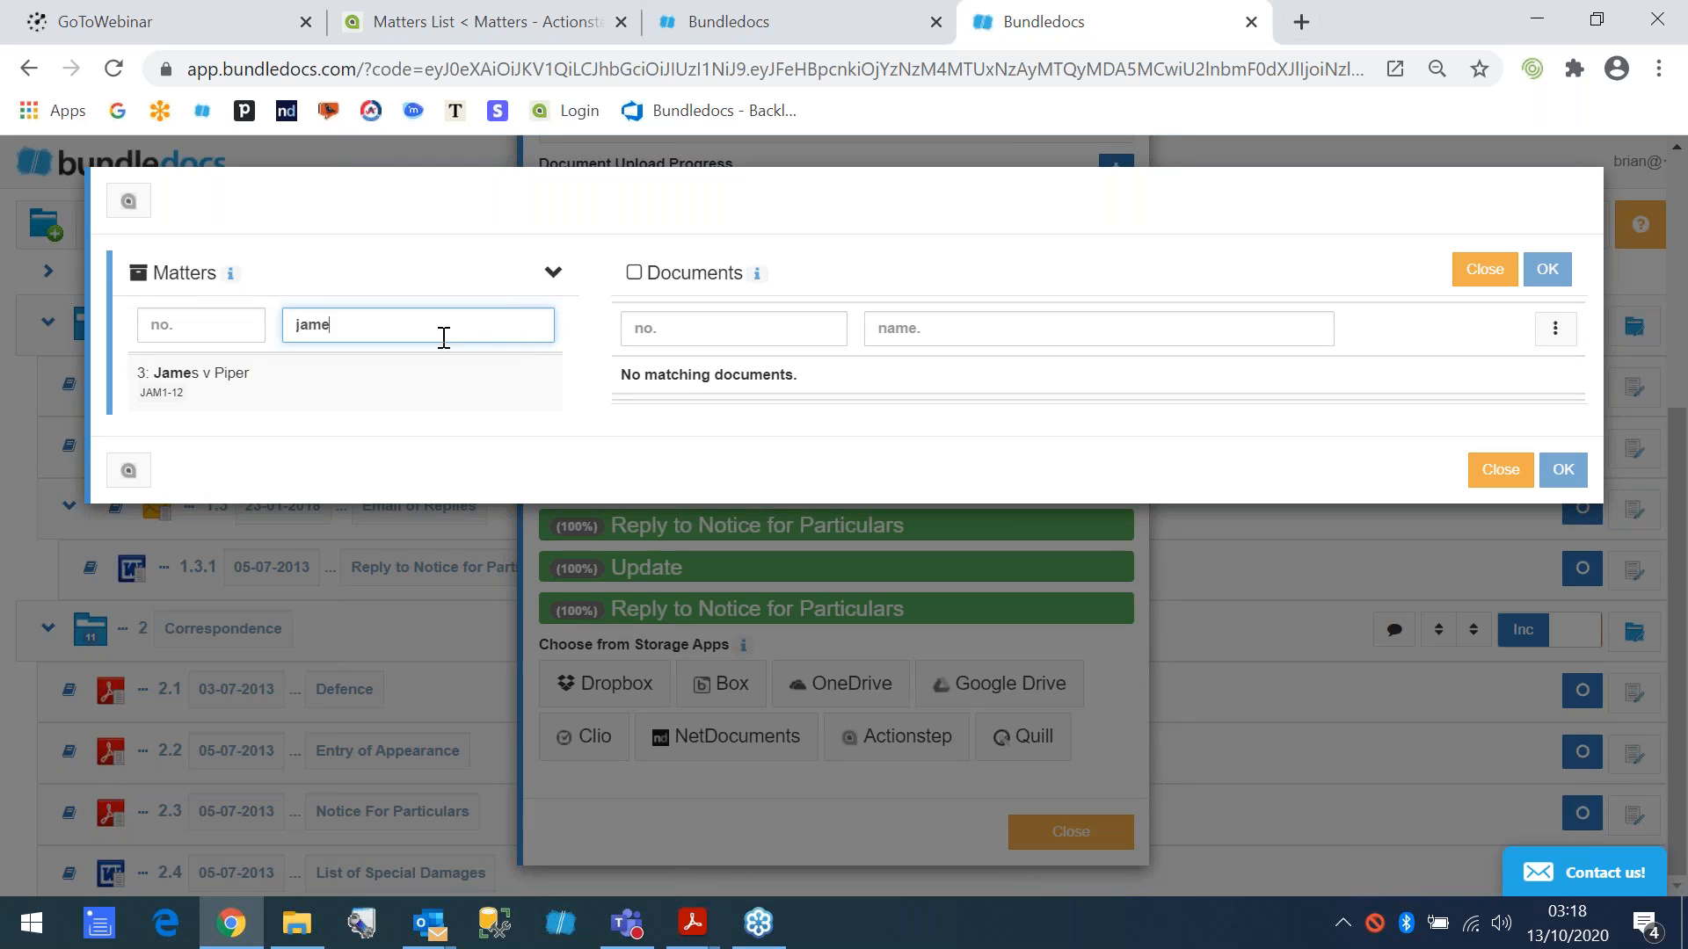
pyautogui.click(218, 390)
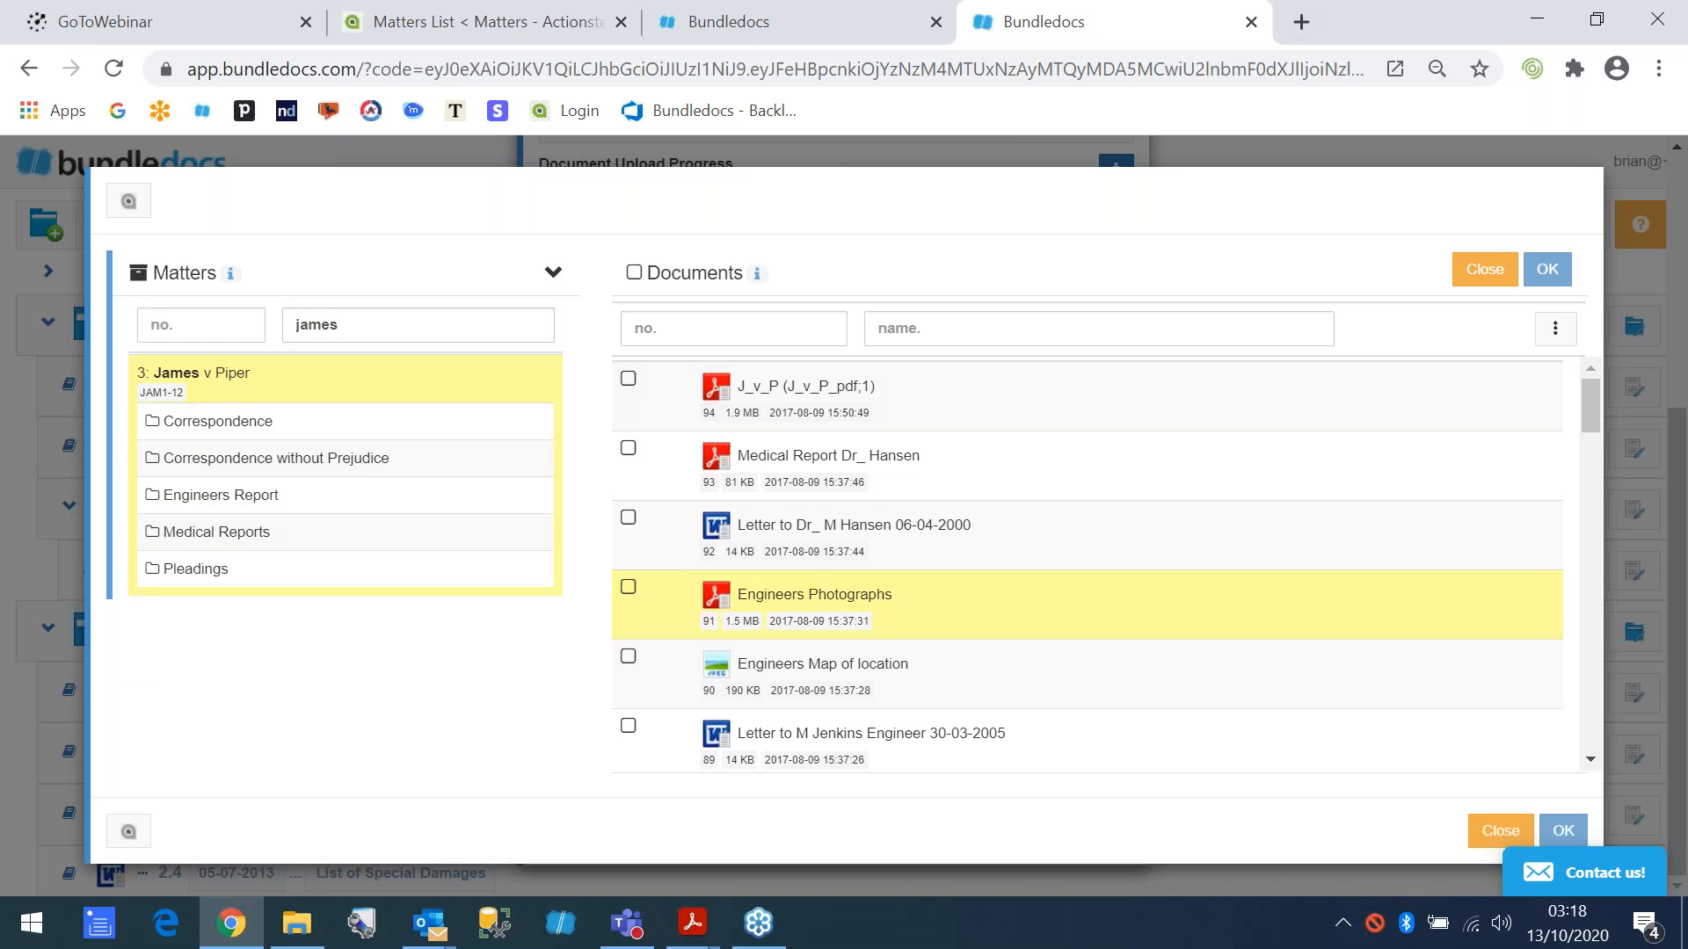
pyautogui.click(220, 501)
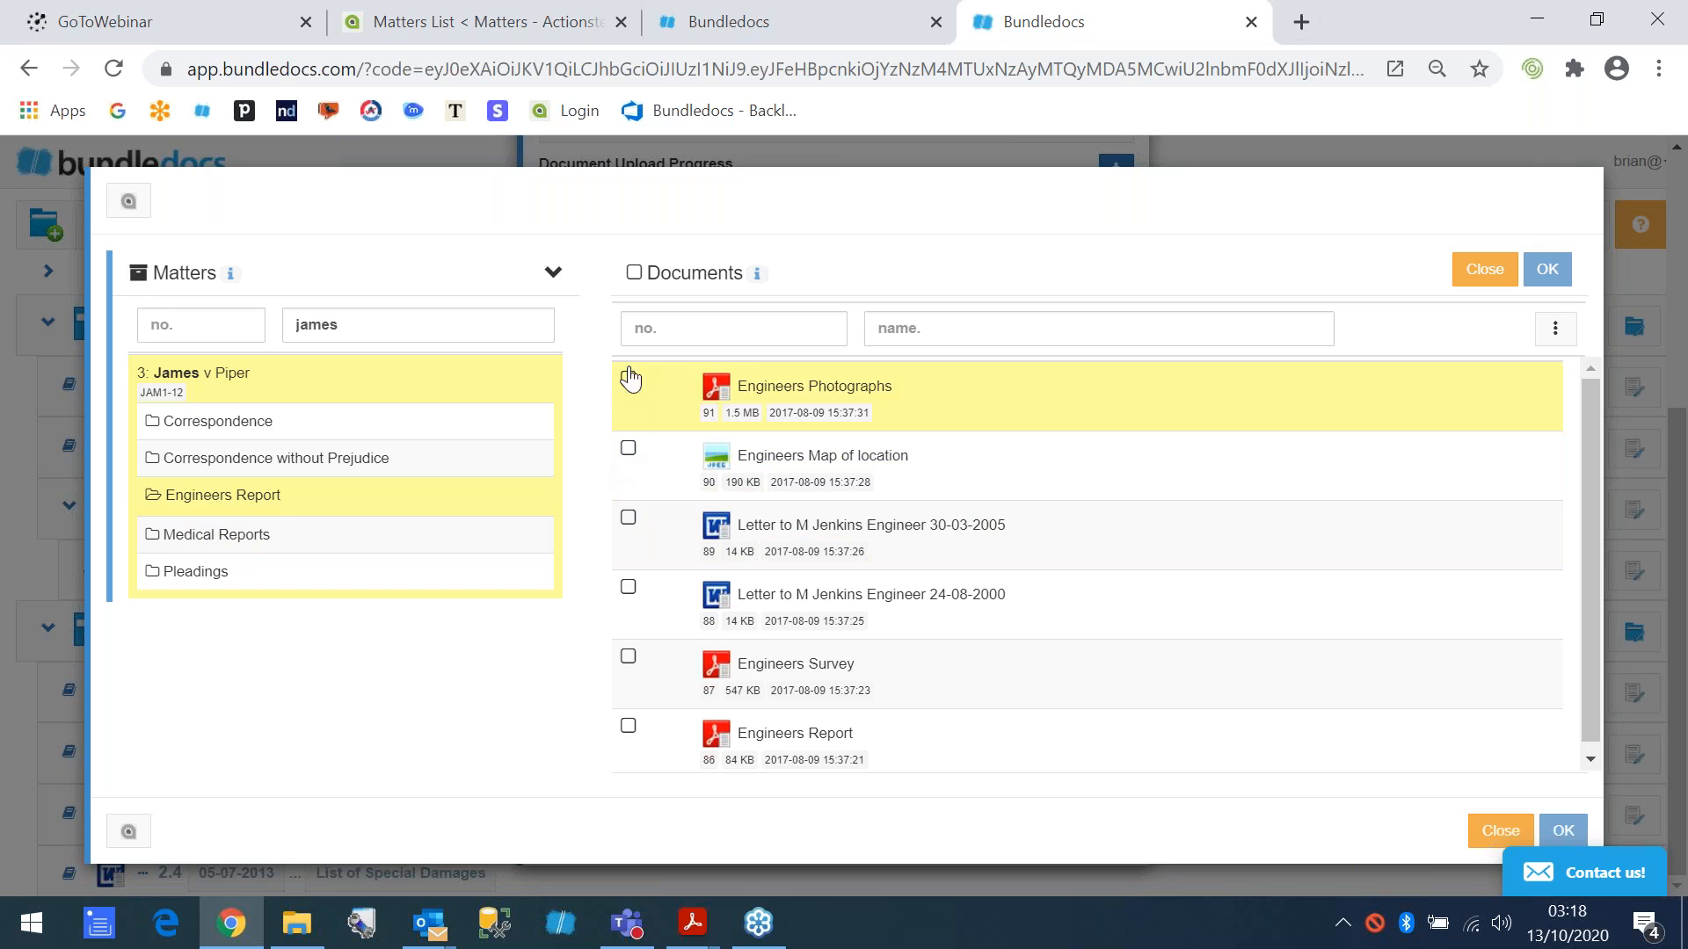
# - Try filtering the Engineers Report documents by the name "ph", clear the filter, and select and deselect all documents
pyautogui.click(898, 336)
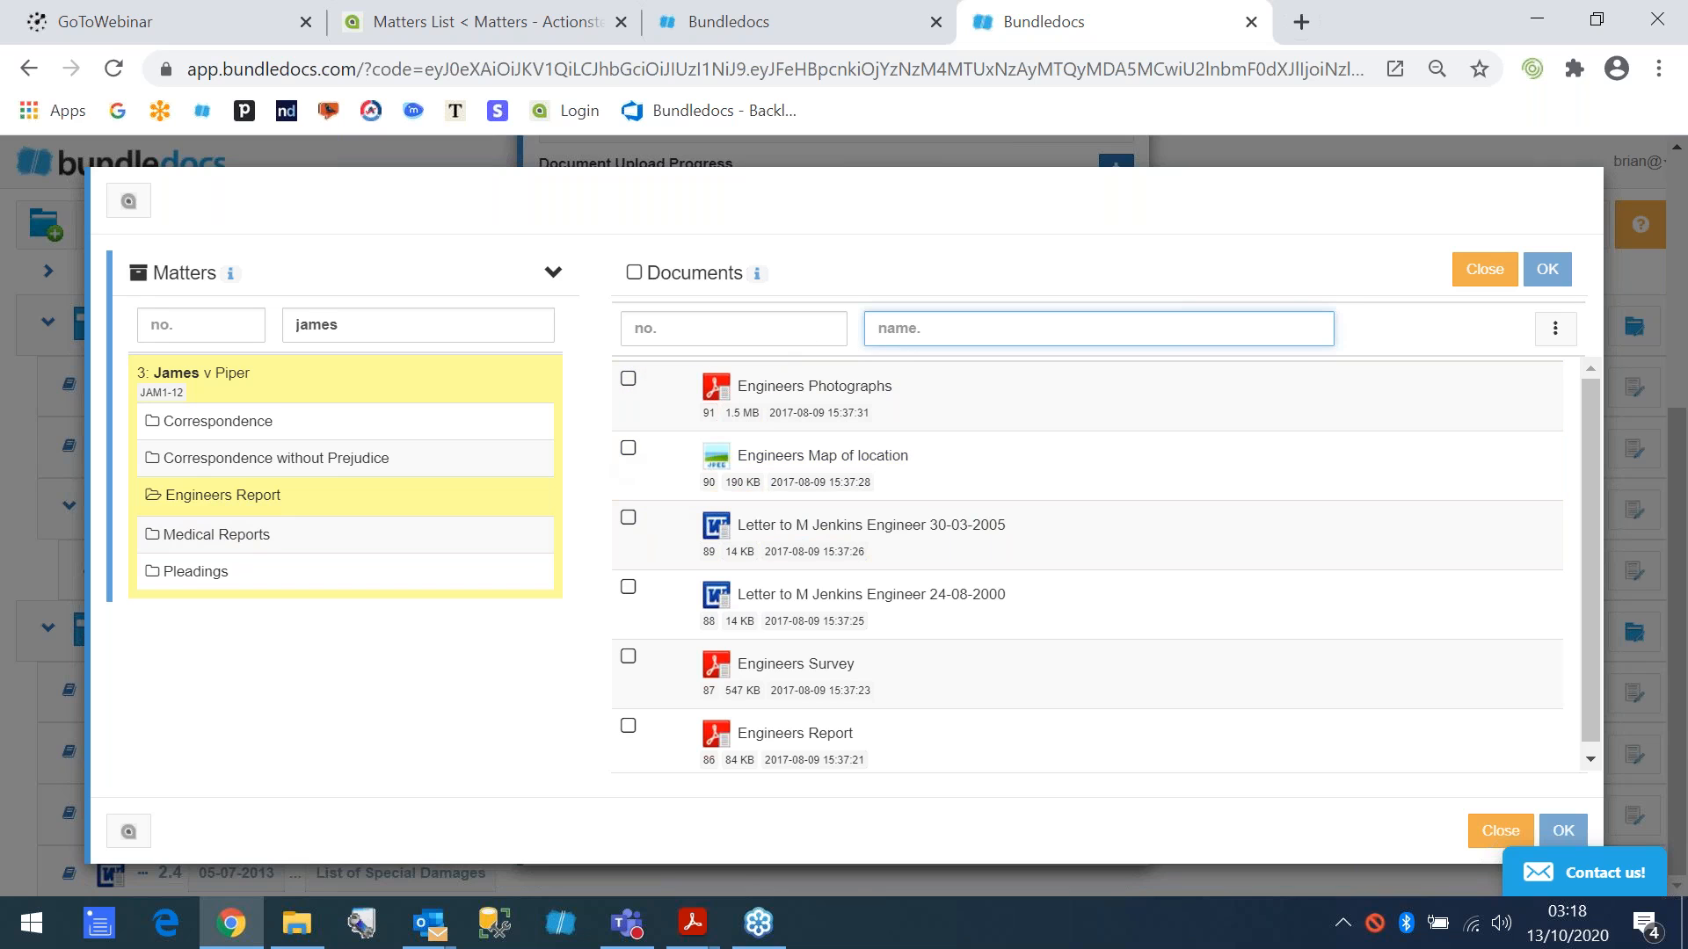
pyautogui.write('ph')
pyautogui.press('BackSpace')
pyautogui.press('BackSpace')
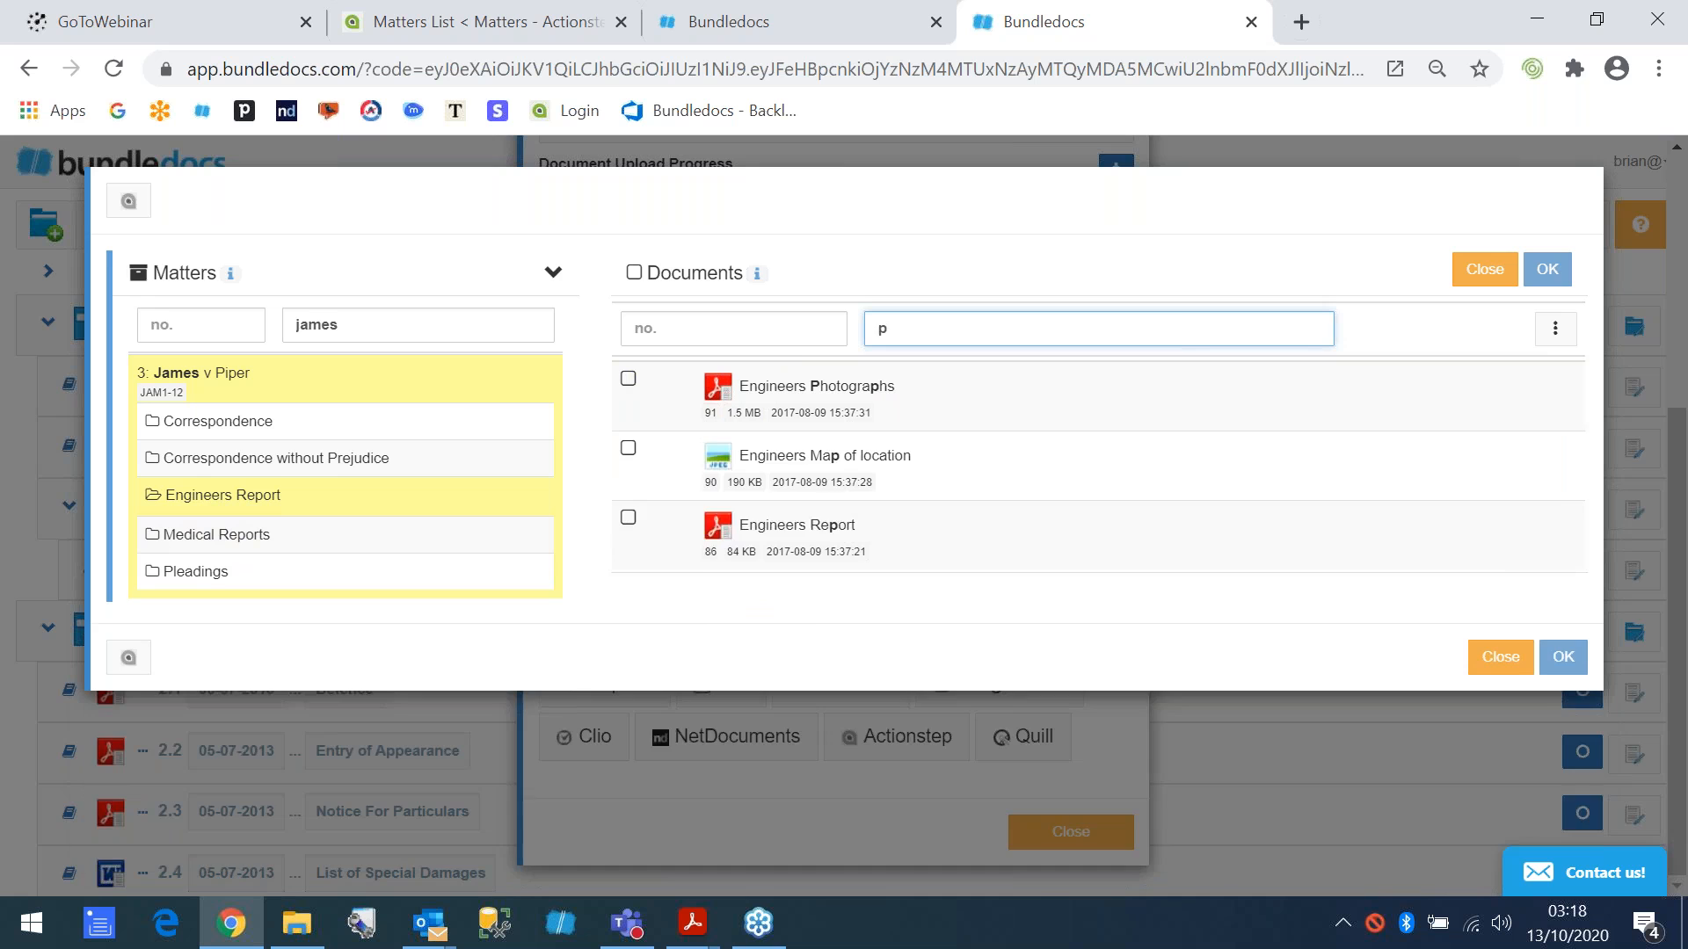
pyautogui.click(635, 273)
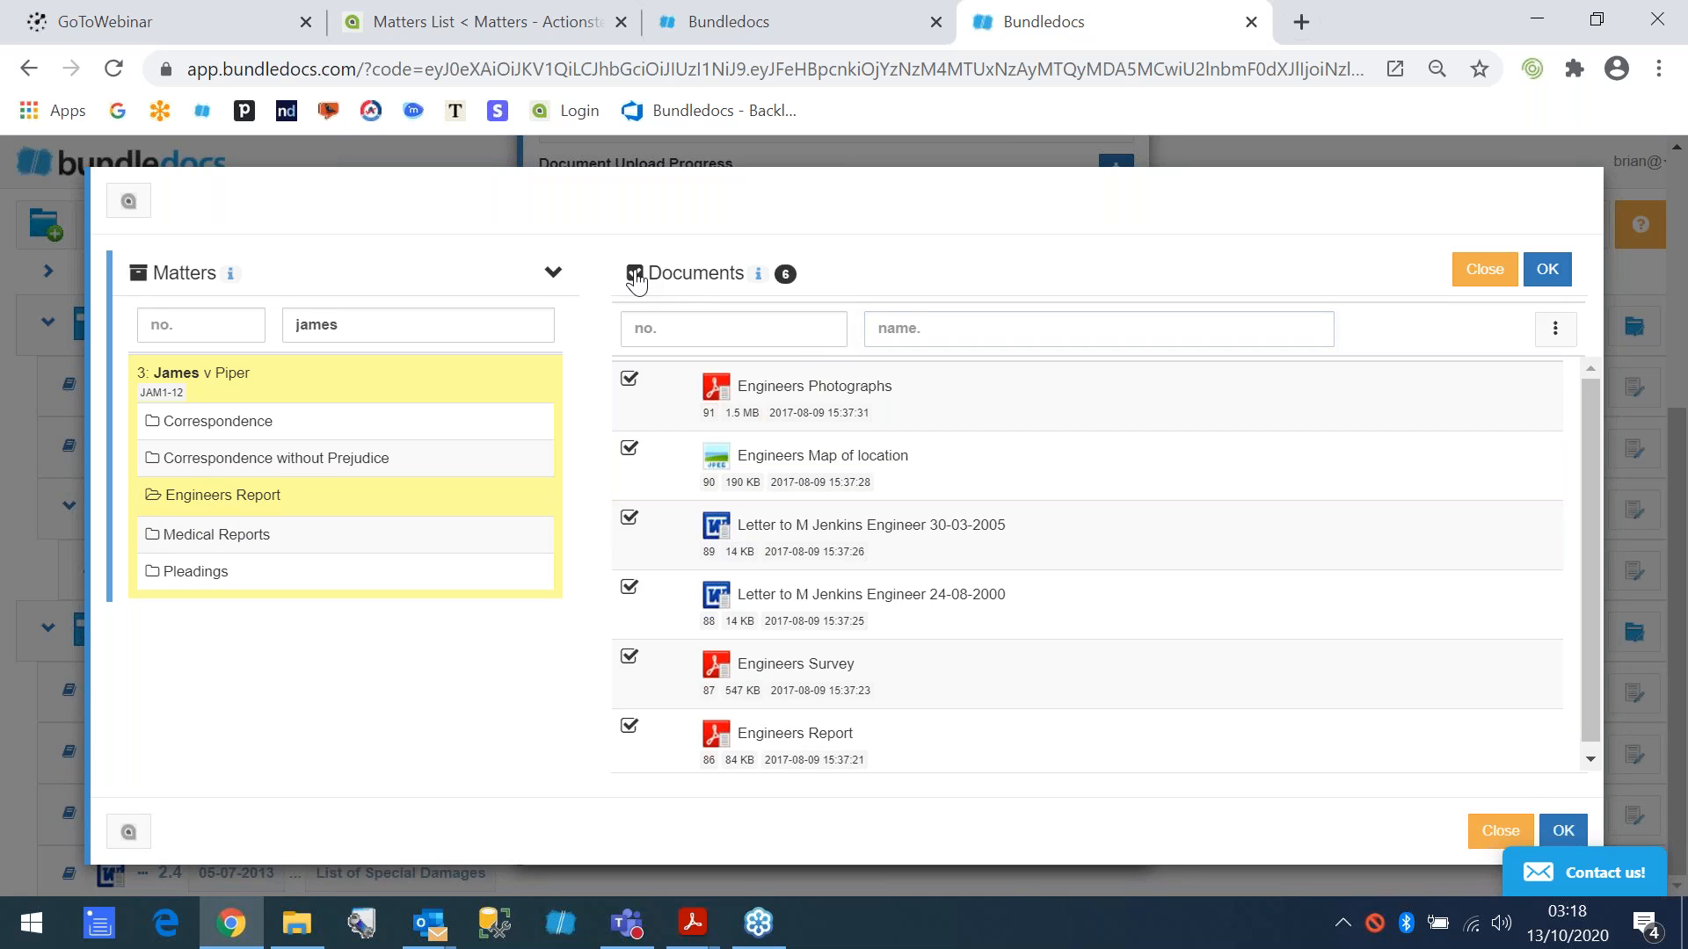
pyautogui.click(634, 274)
# - Import Engineers Photographs, the engineer letter dated 24-08-2000 and Engineers Survey into Pleadings, and refresh the bundle
pyautogui.click(628, 379)
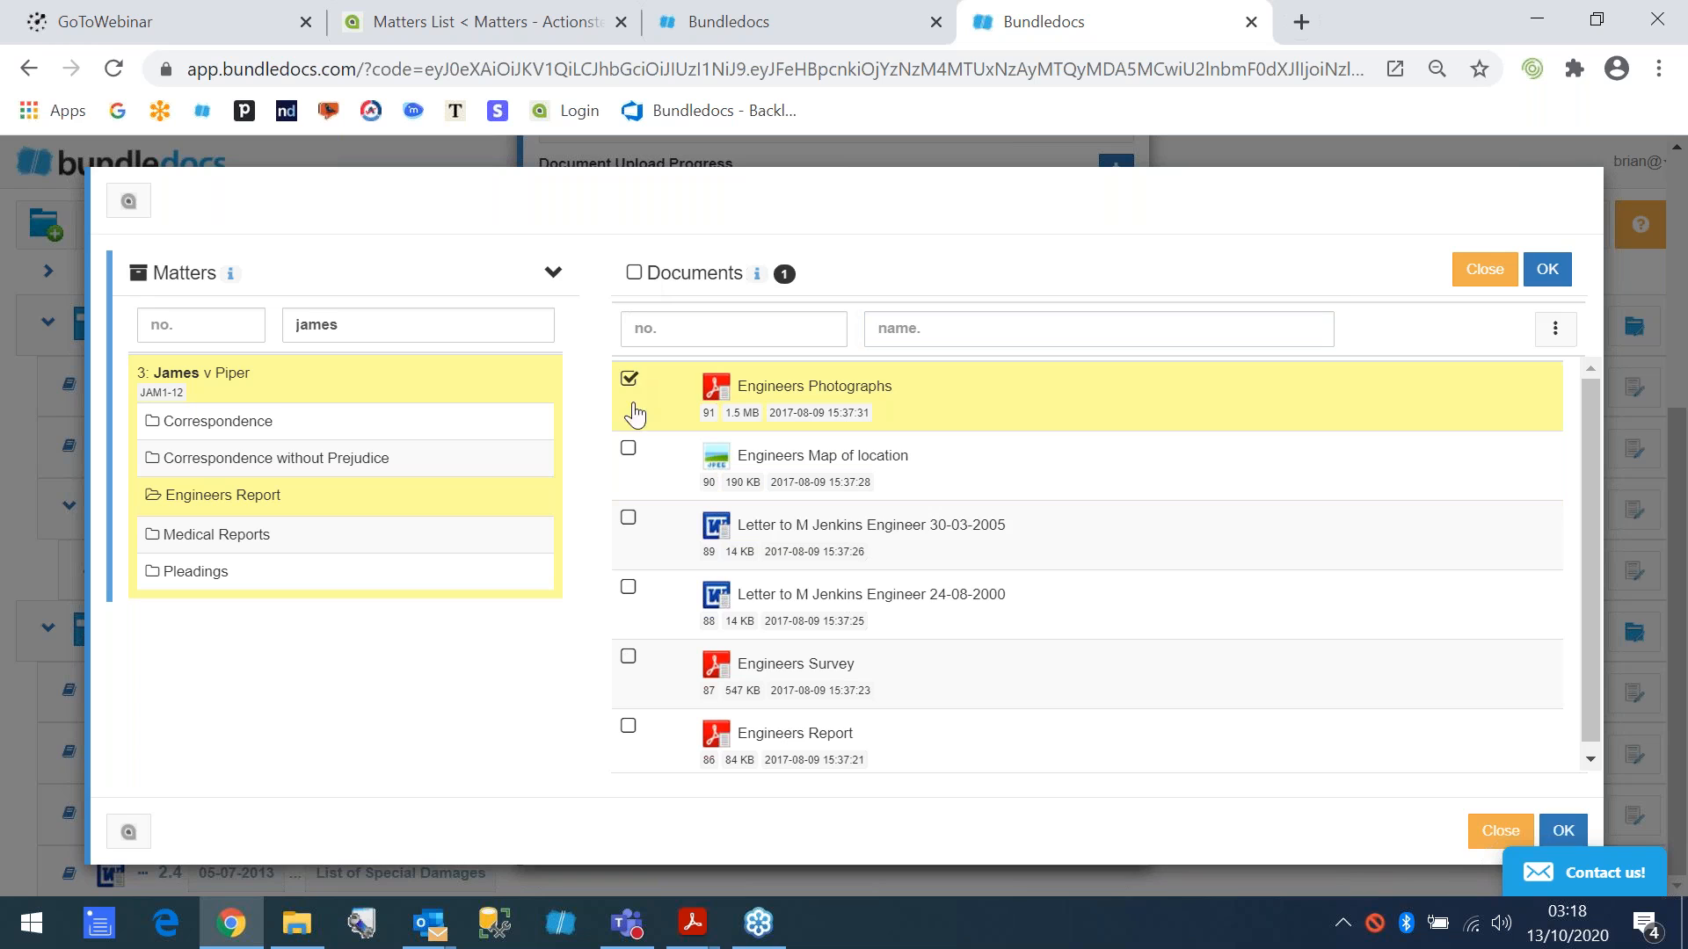
pyautogui.click(627, 591)
pyautogui.click(629, 659)
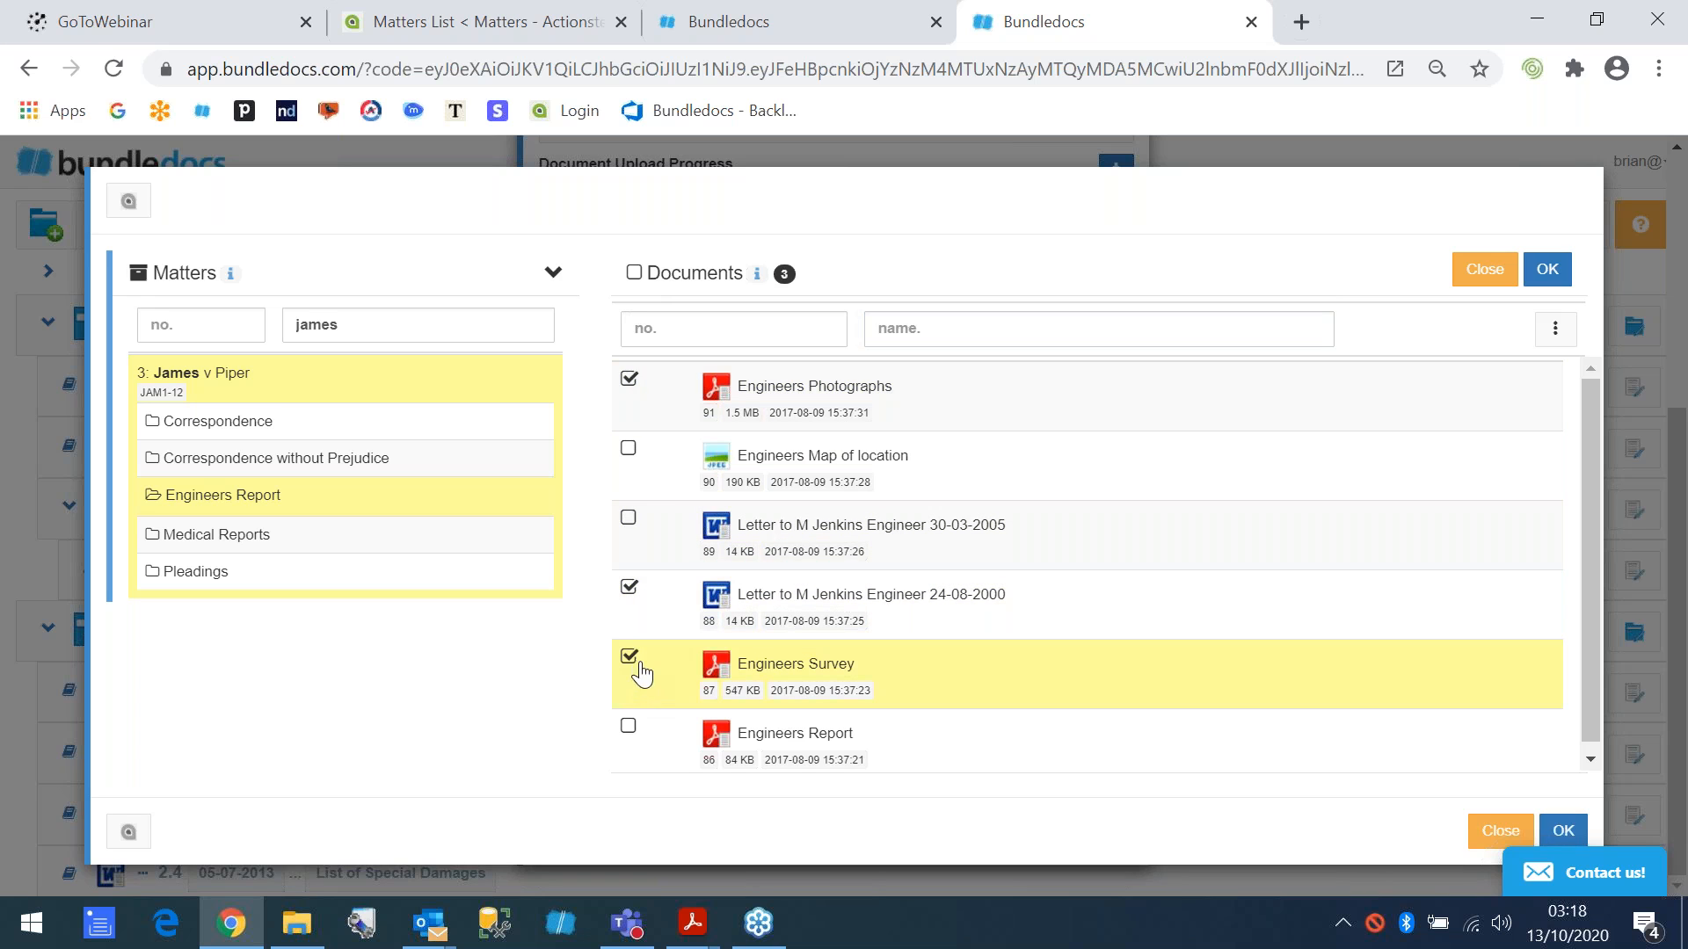
pyautogui.click(1562, 832)
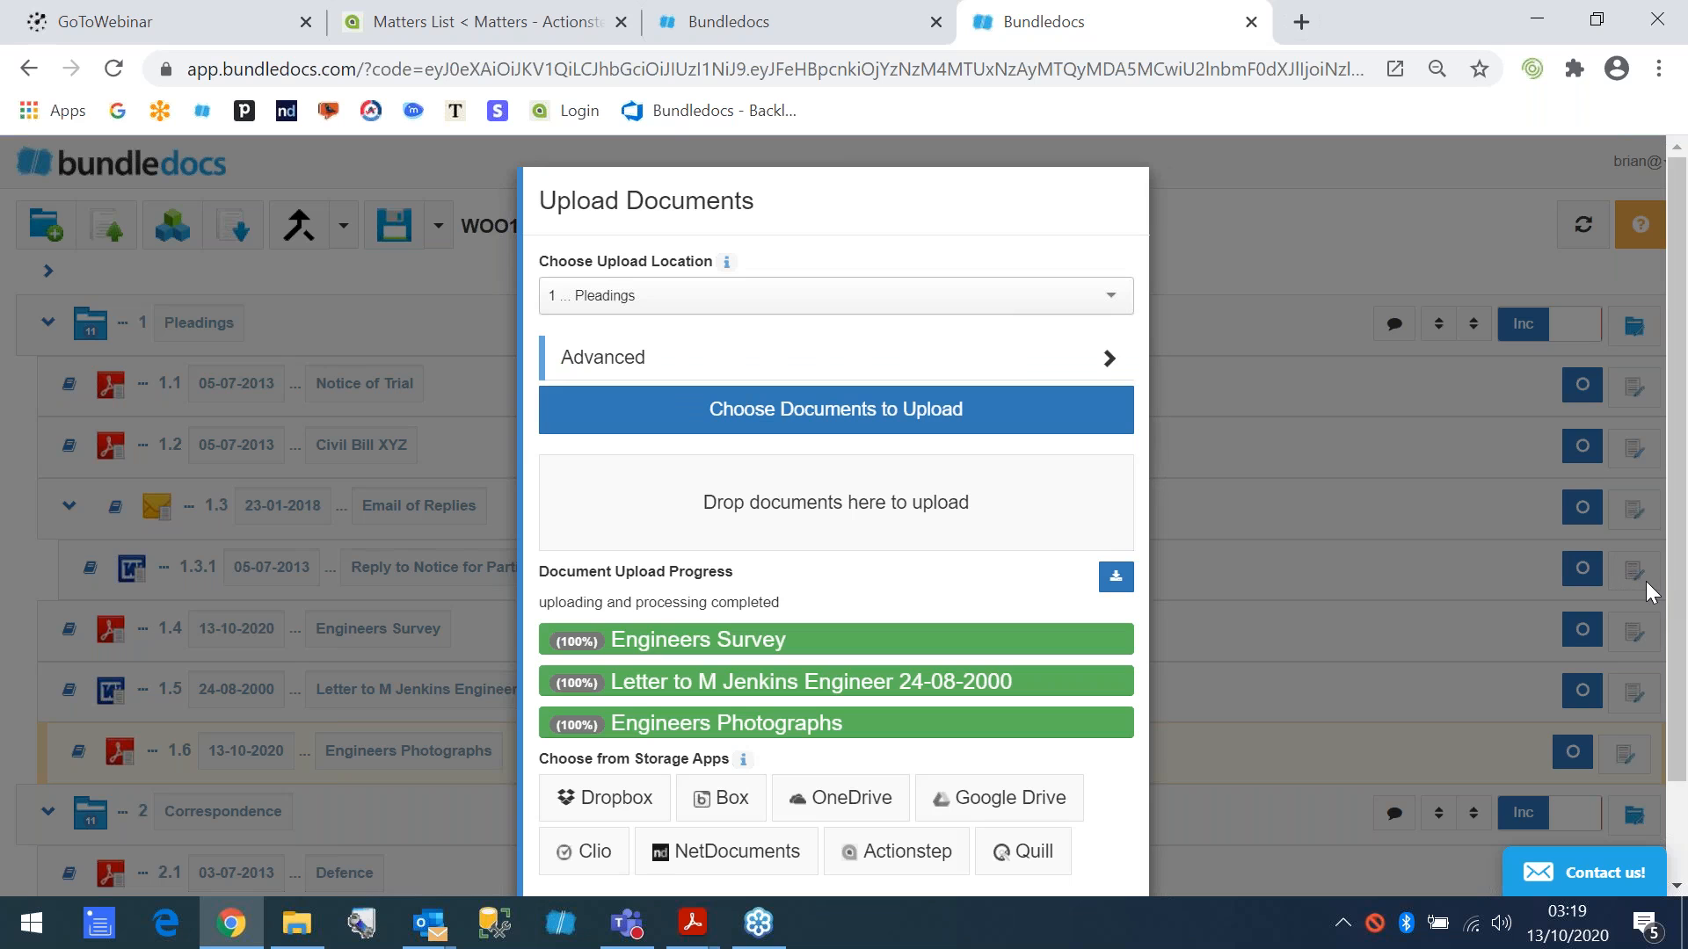
pyautogui.click(1181, 255)
pyautogui.click(1562, 225)
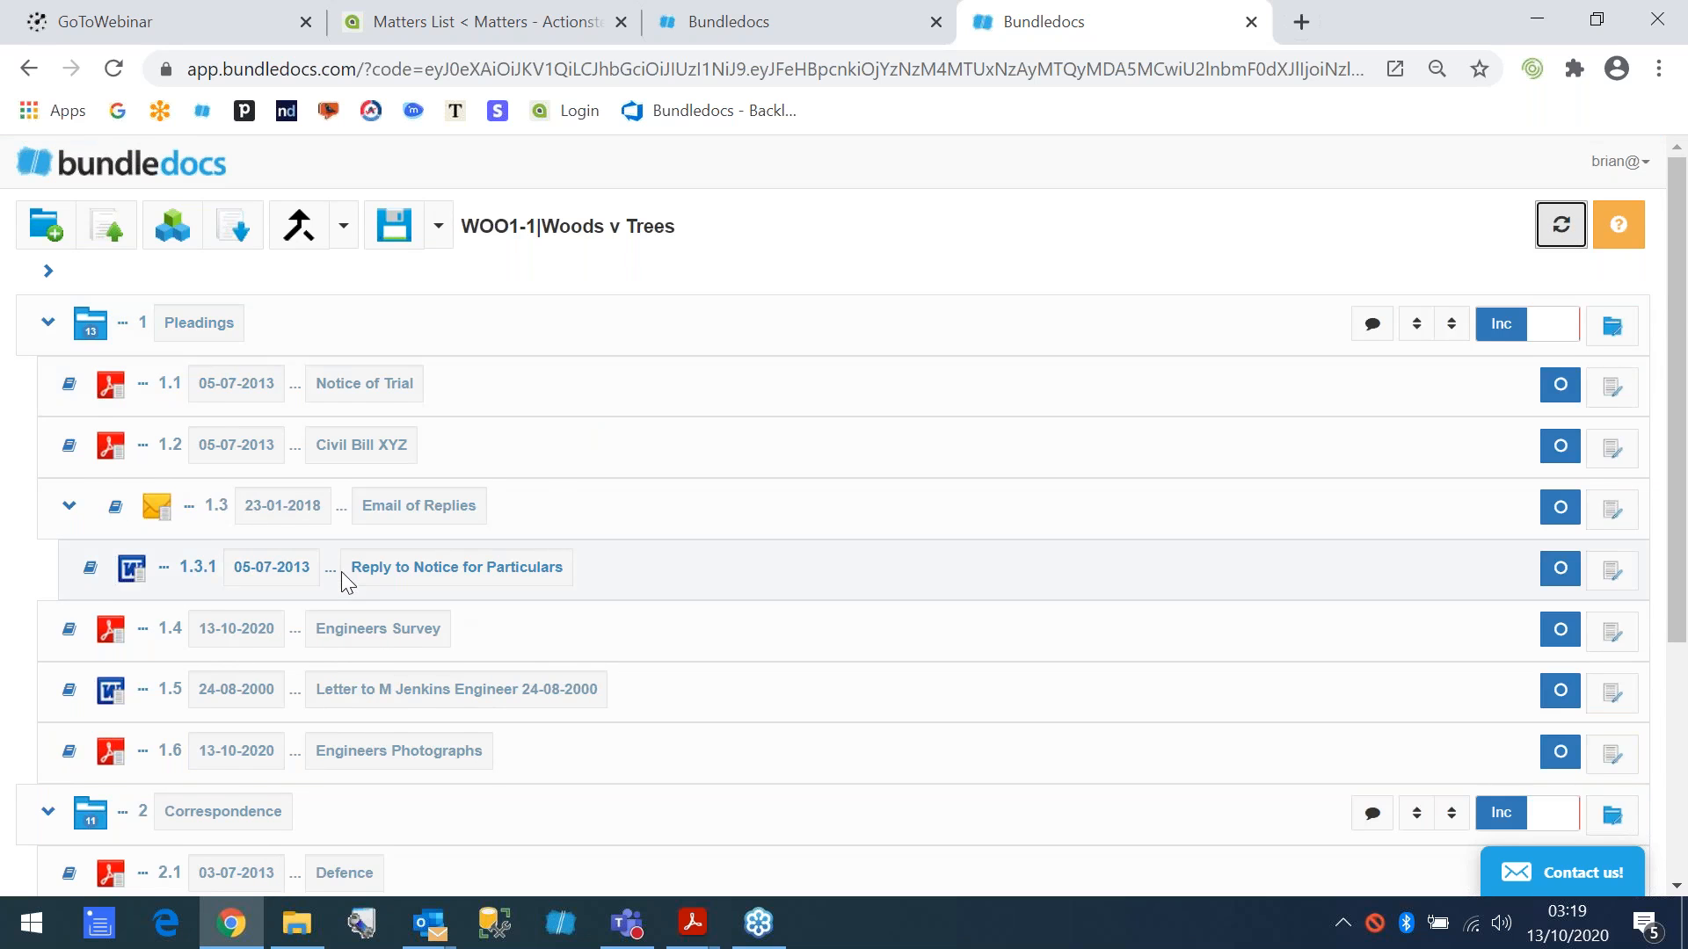
pyautogui.scroll(-3, 341, 572)
pyautogui.scroll(3, 329, 547)
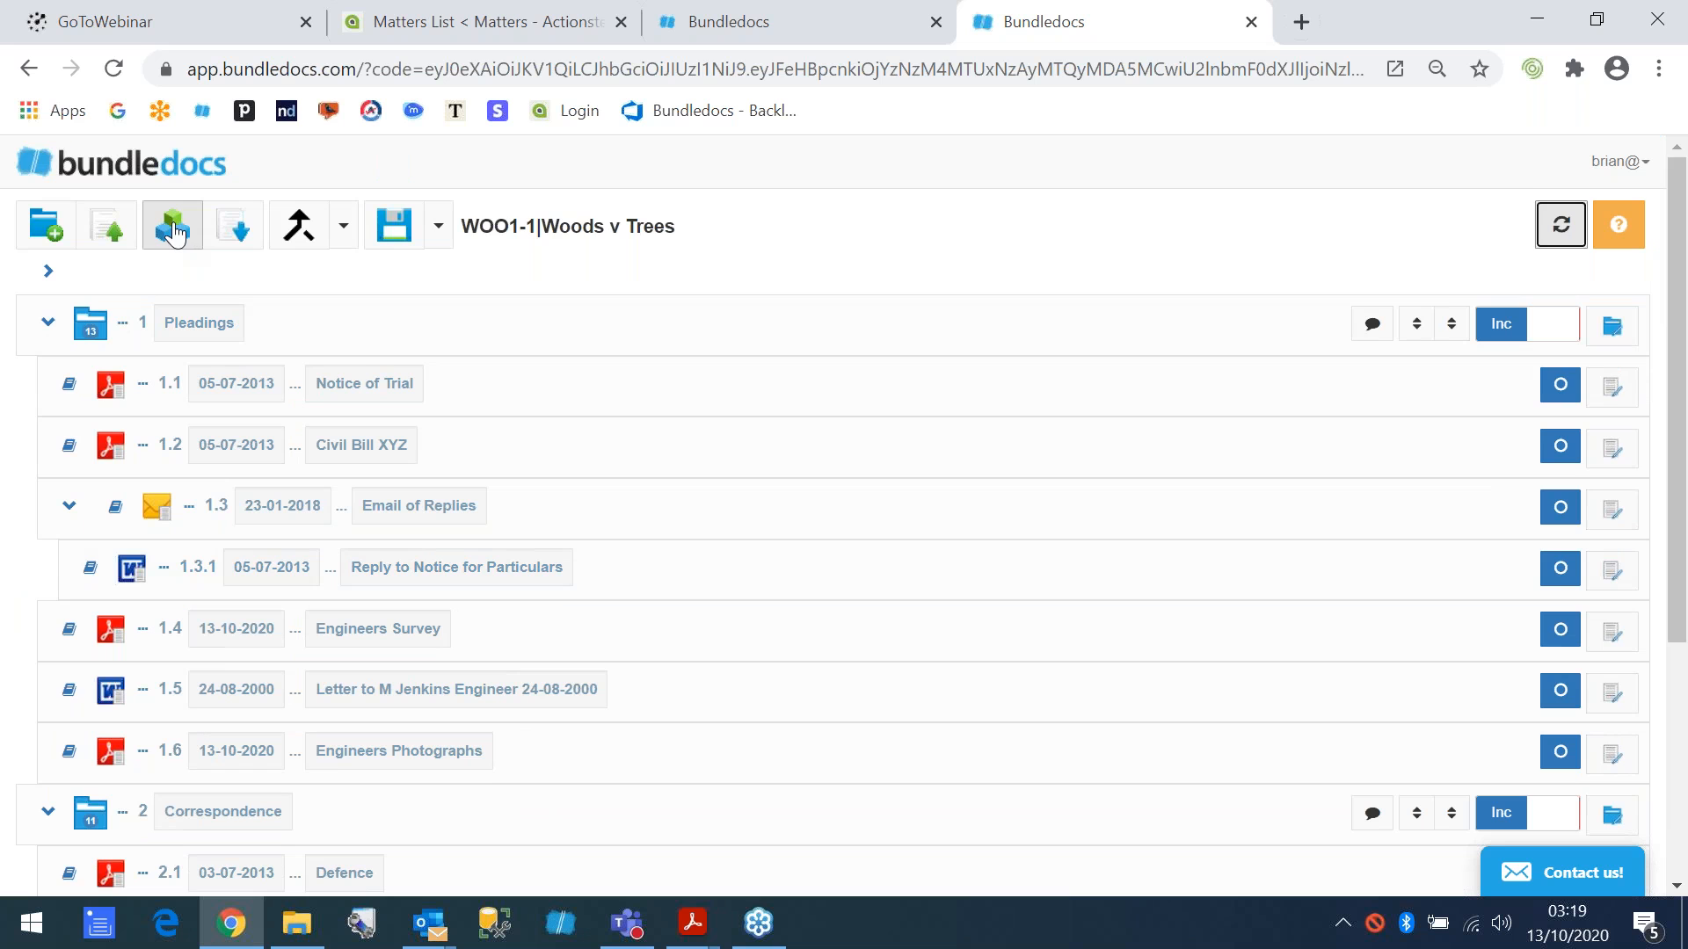
# - Start generating a new bundle version and set its description to "Woods v Trees v2"
pyautogui.click(174, 231)
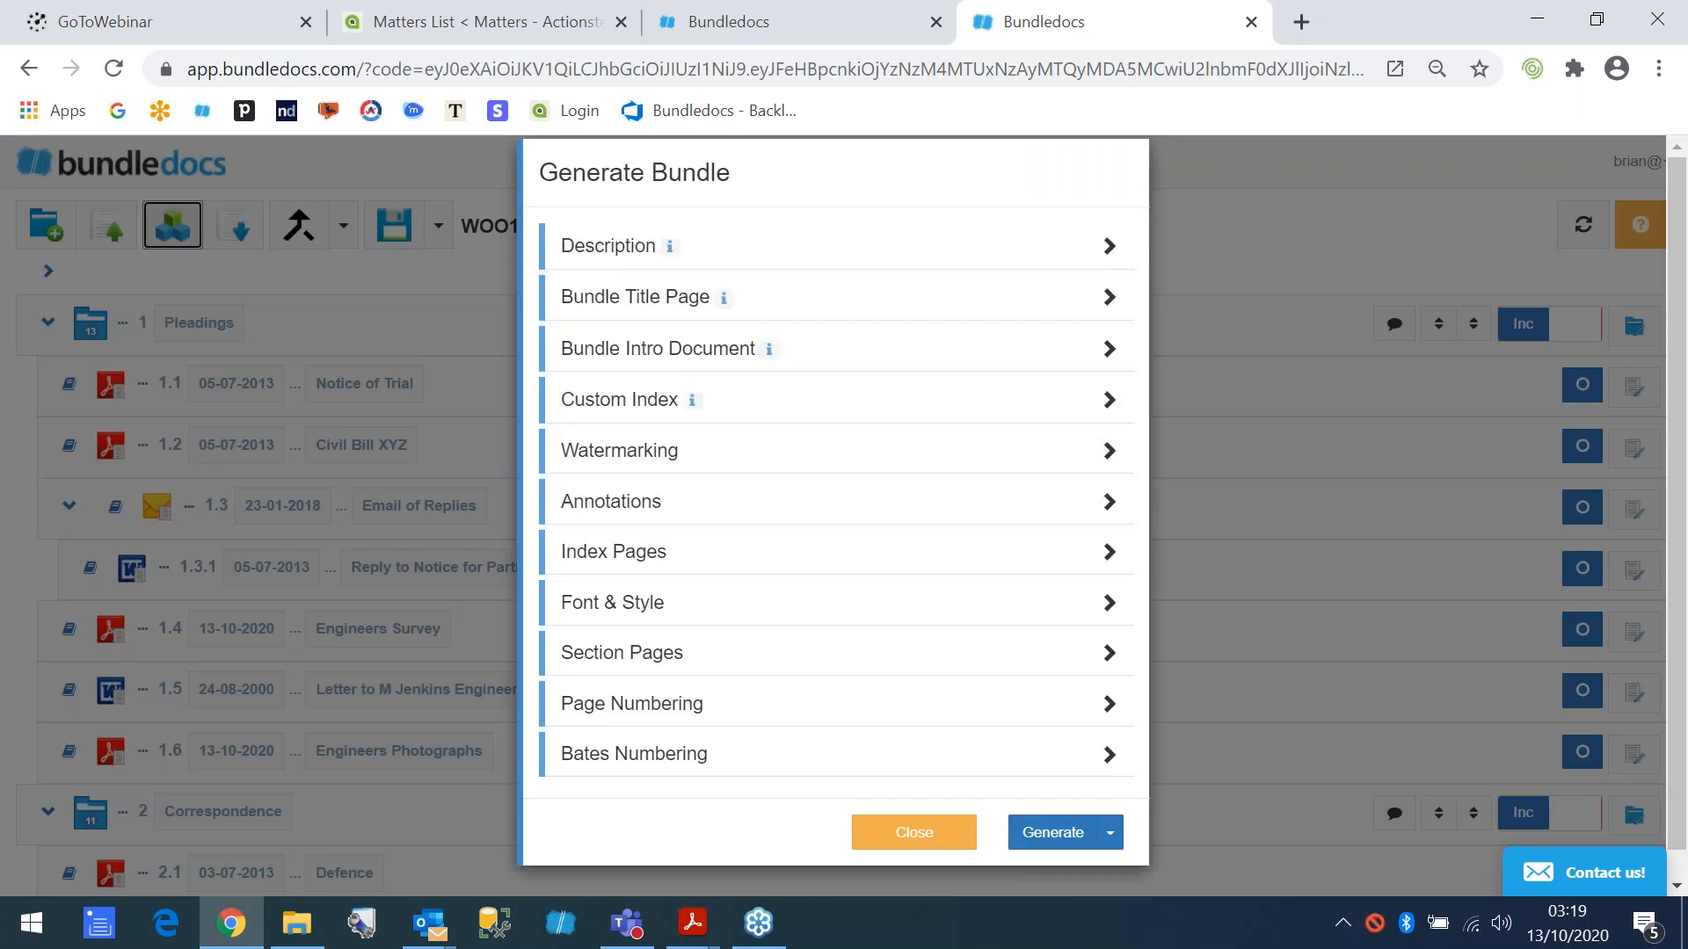
pyautogui.click(633, 274)
pyautogui.click(772, 342)
pyautogui.press('BackSpace')
pyautogui.write('2')
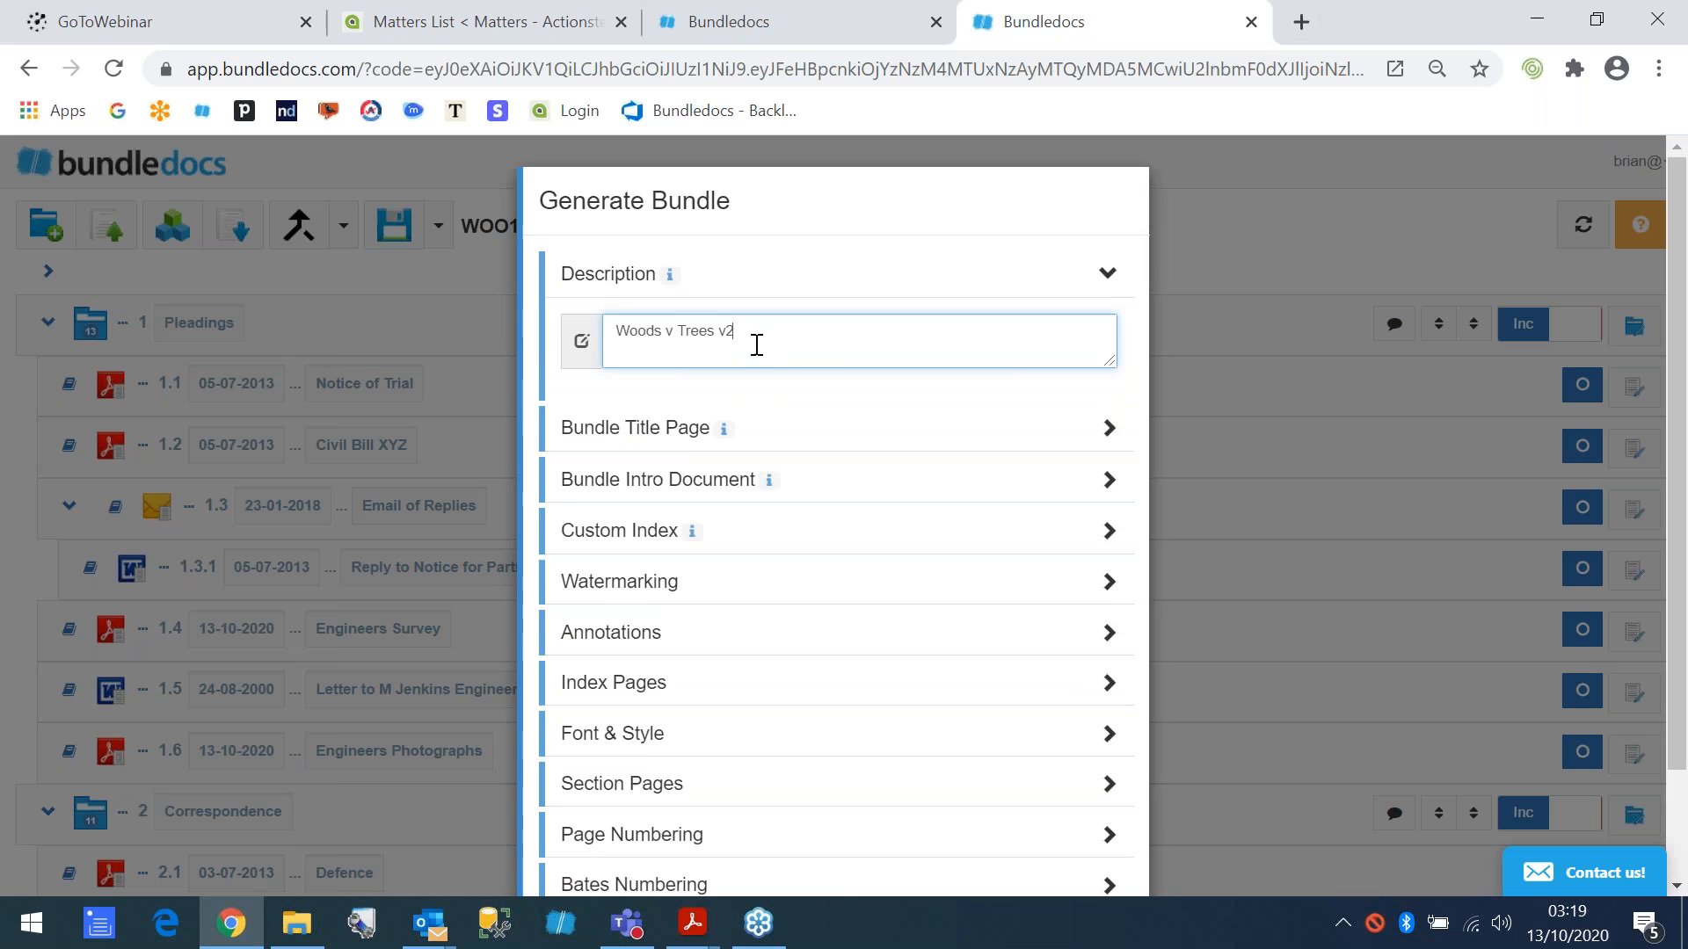
pyautogui.click(598, 280)
# - Remove the global title page from the generated bundle
pyautogui.click(624, 334)
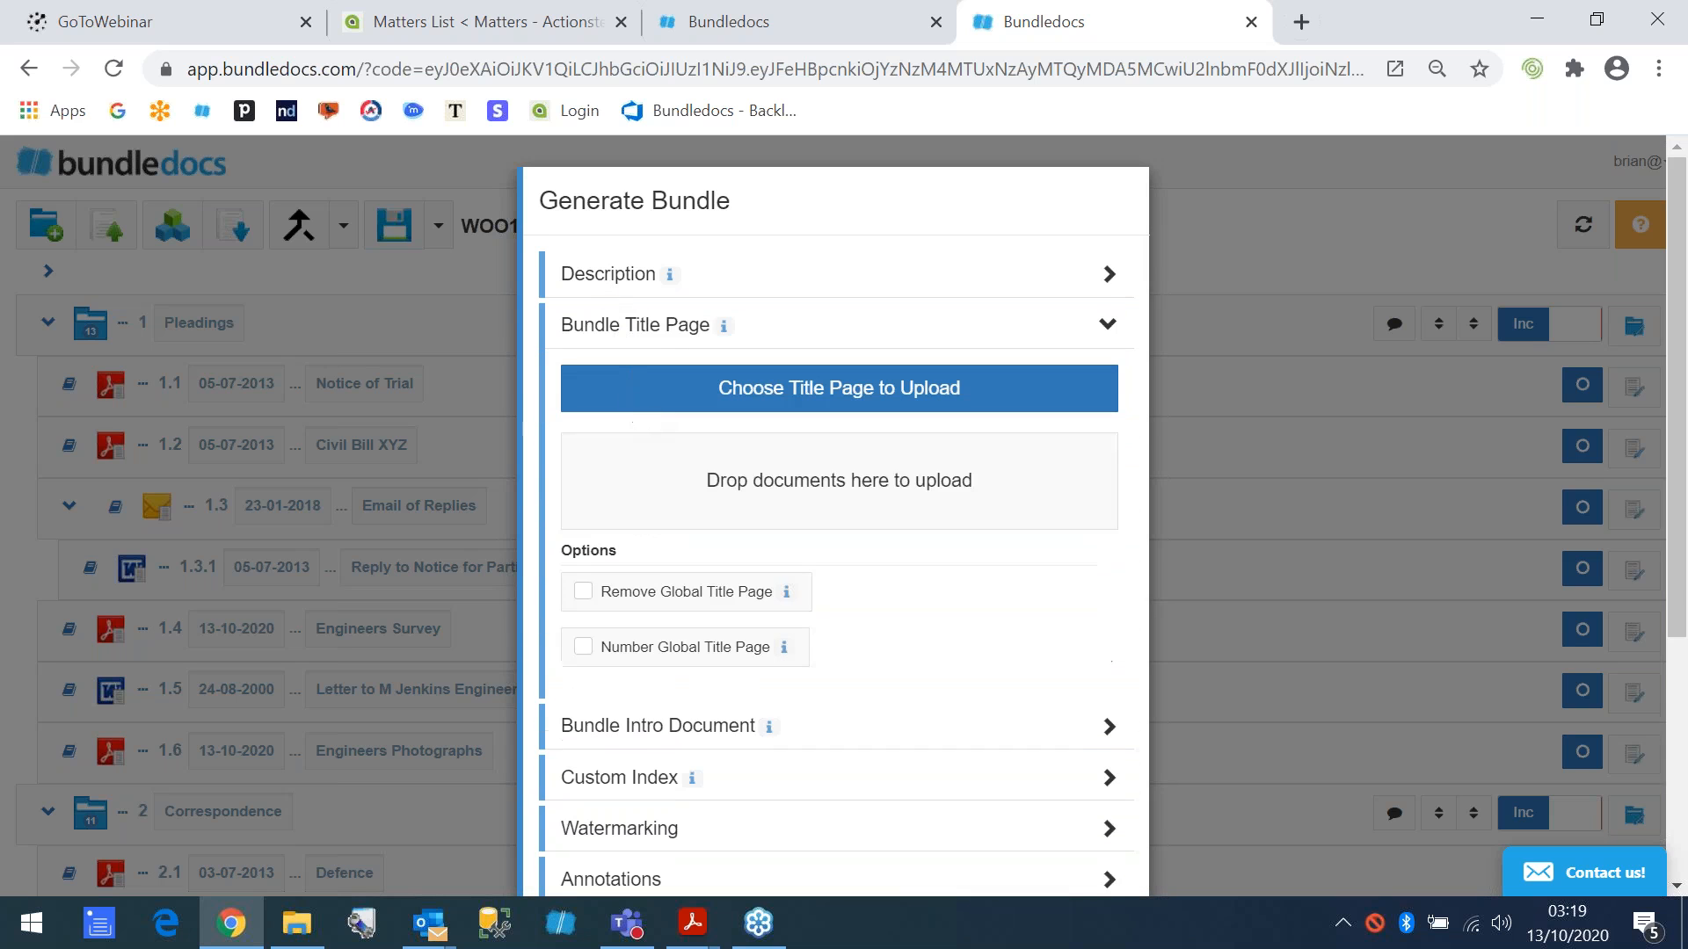
pyautogui.click(584, 595)
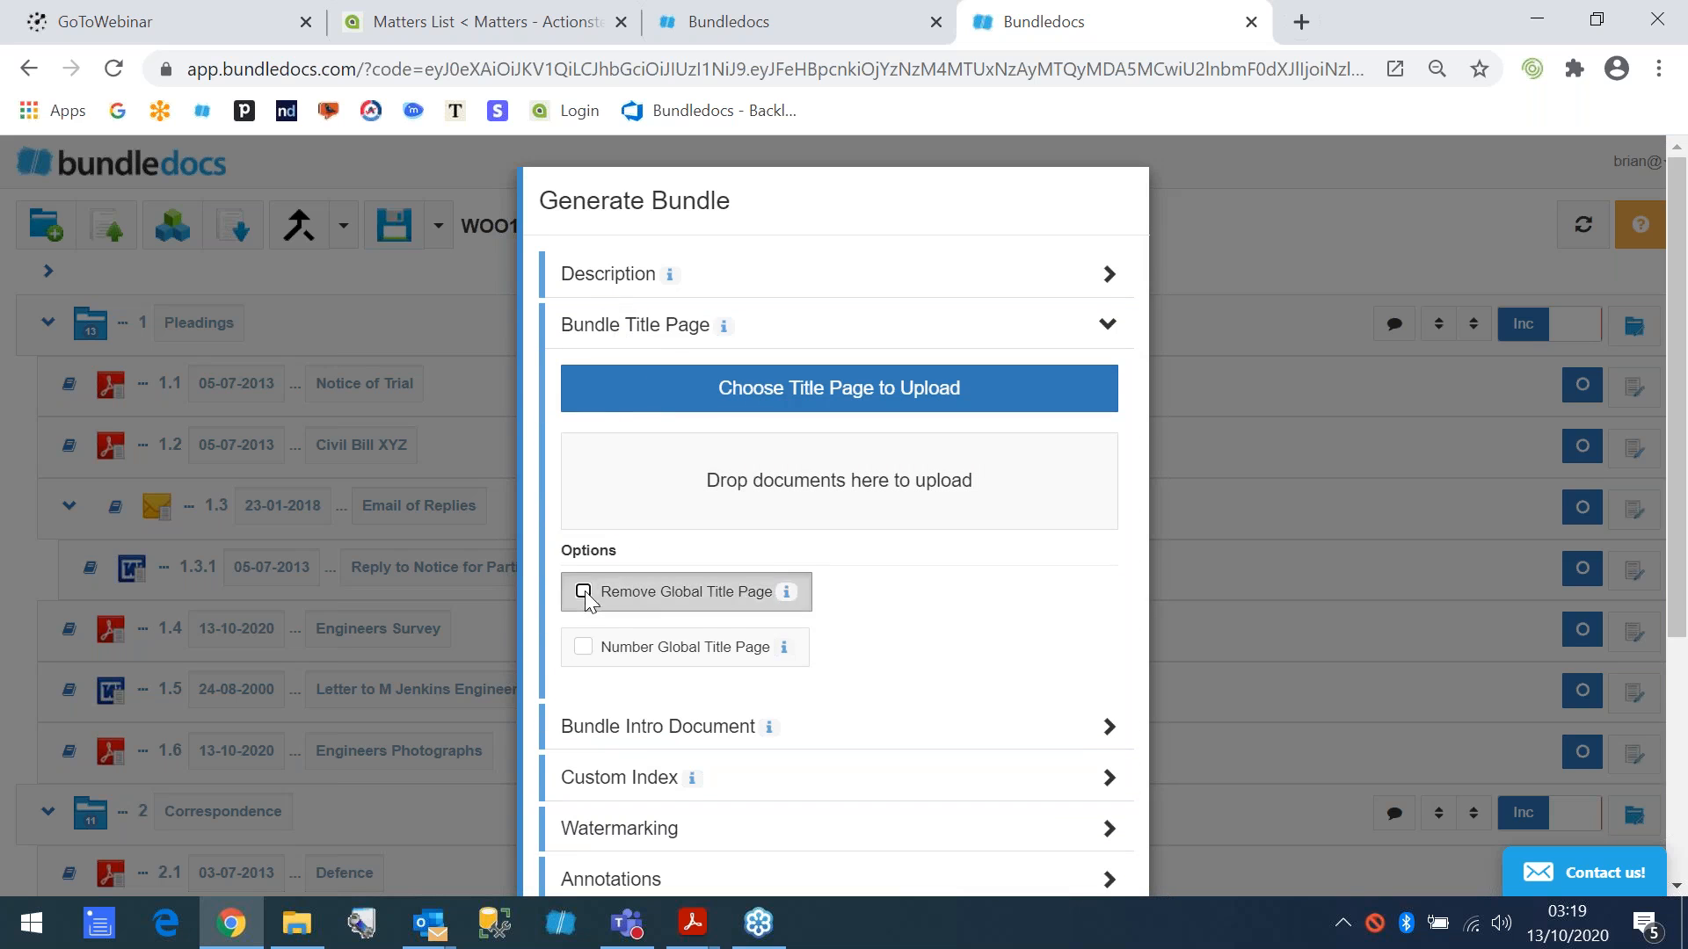
pyautogui.click(610, 330)
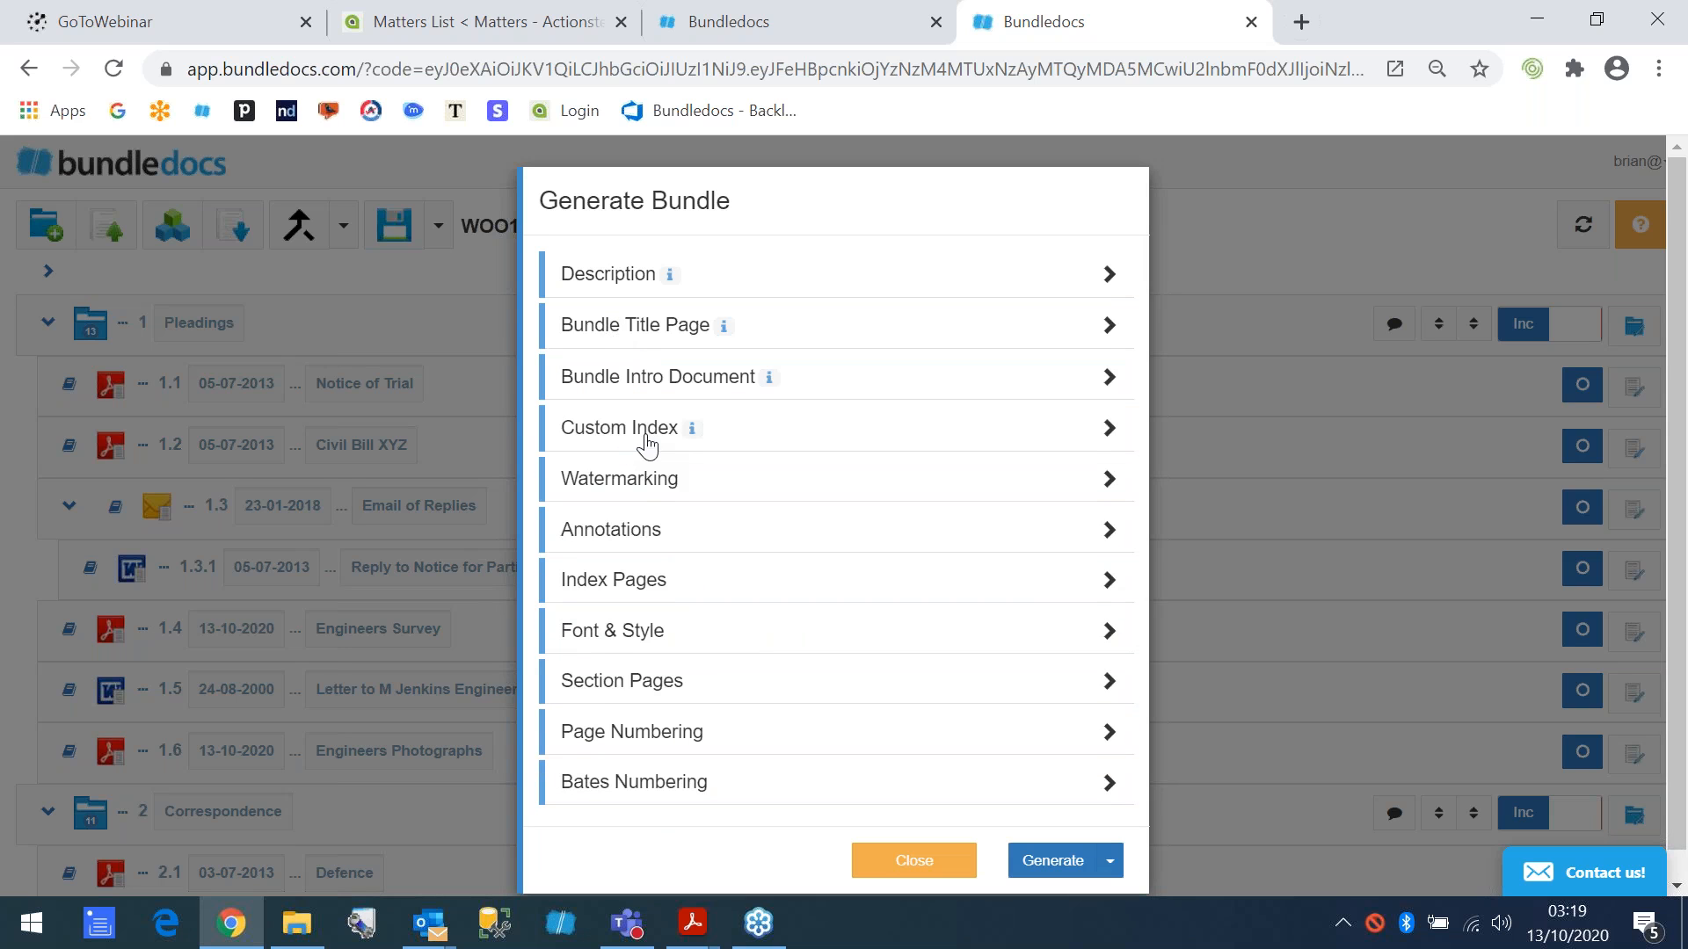
# - Apply a Draft watermark to the generated bundle
pyautogui.click(630, 482)
pyautogui.click(584, 539)
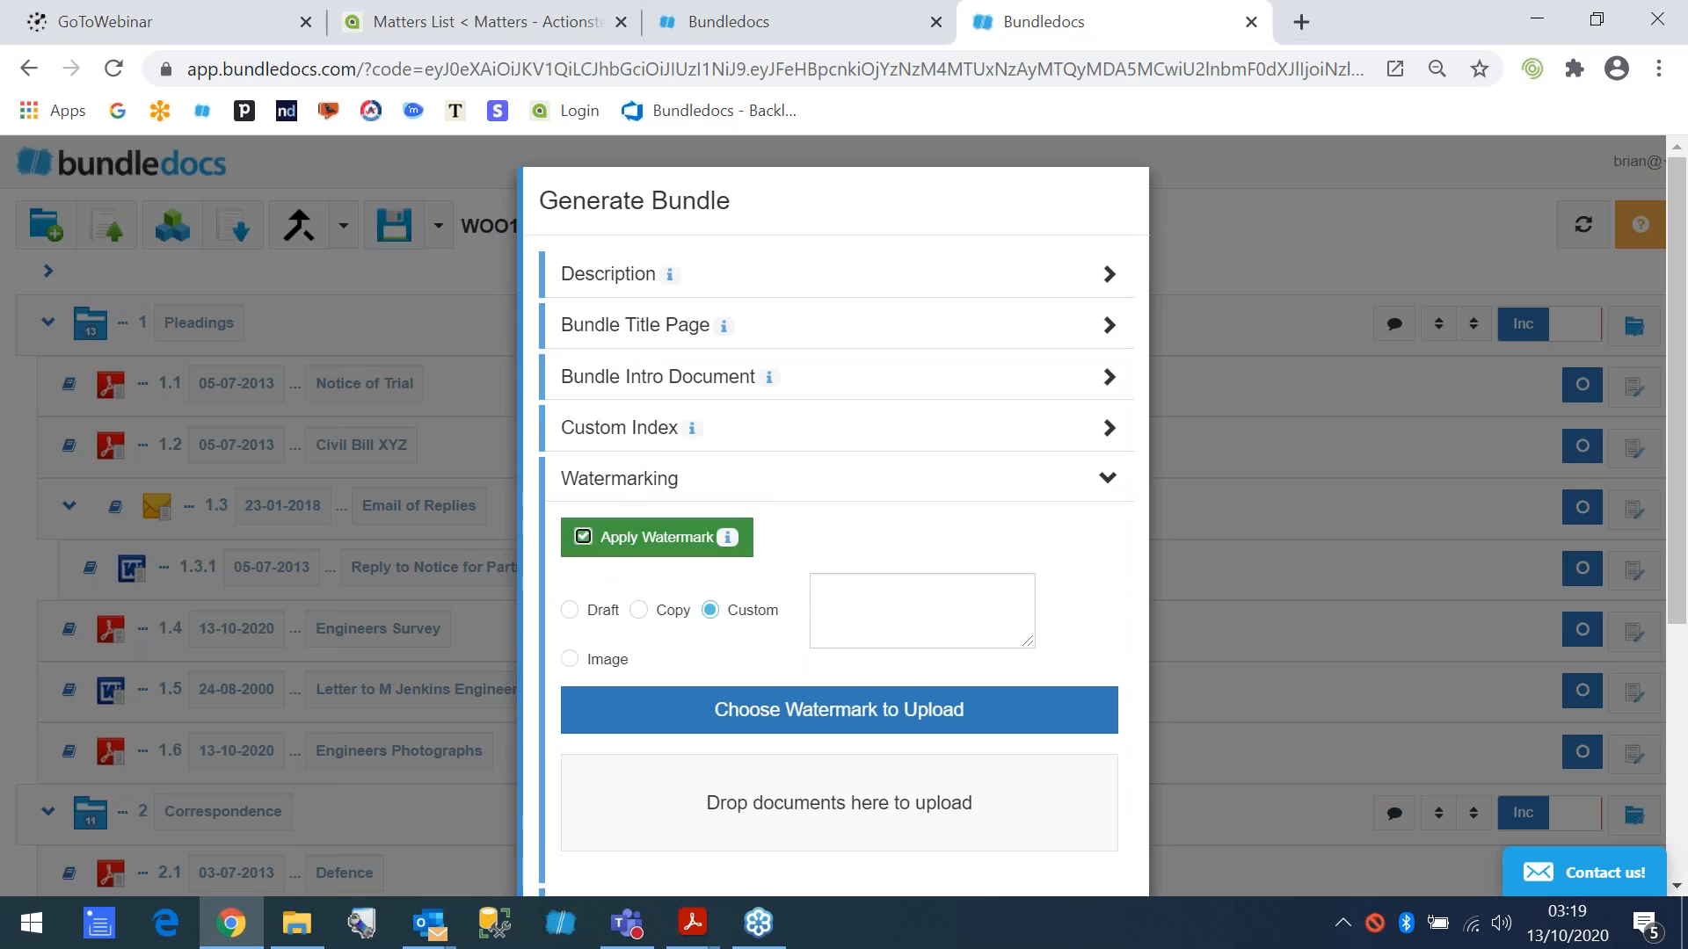
pyautogui.click(569, 611)
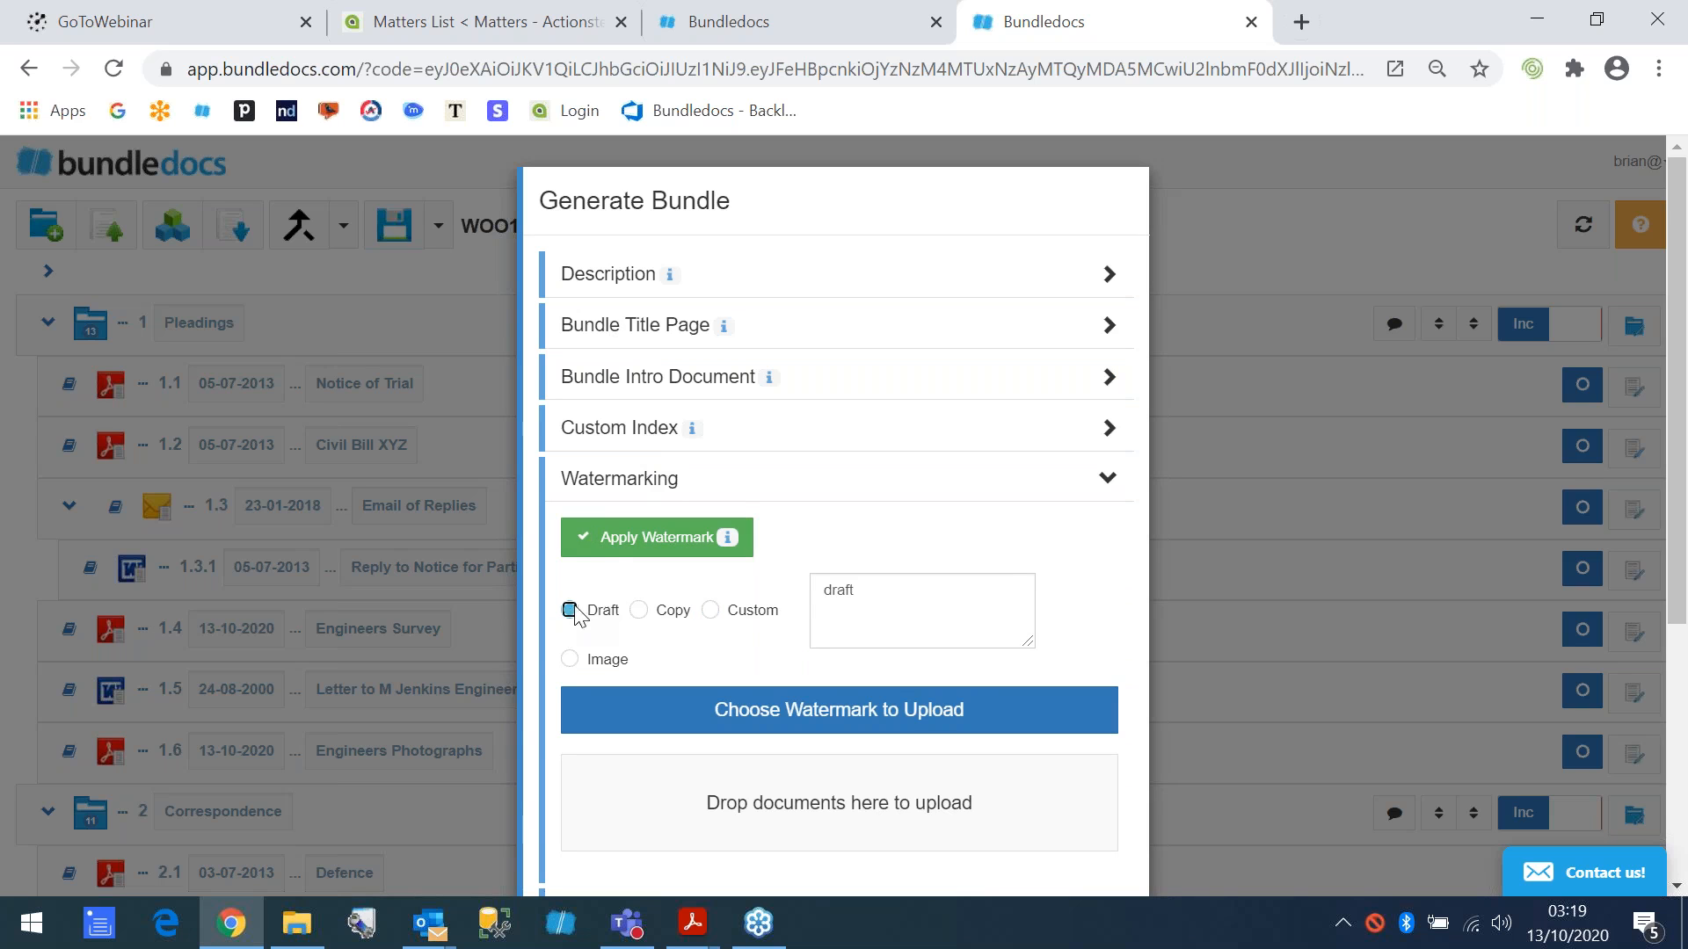
pyautogui.click(618, 489)
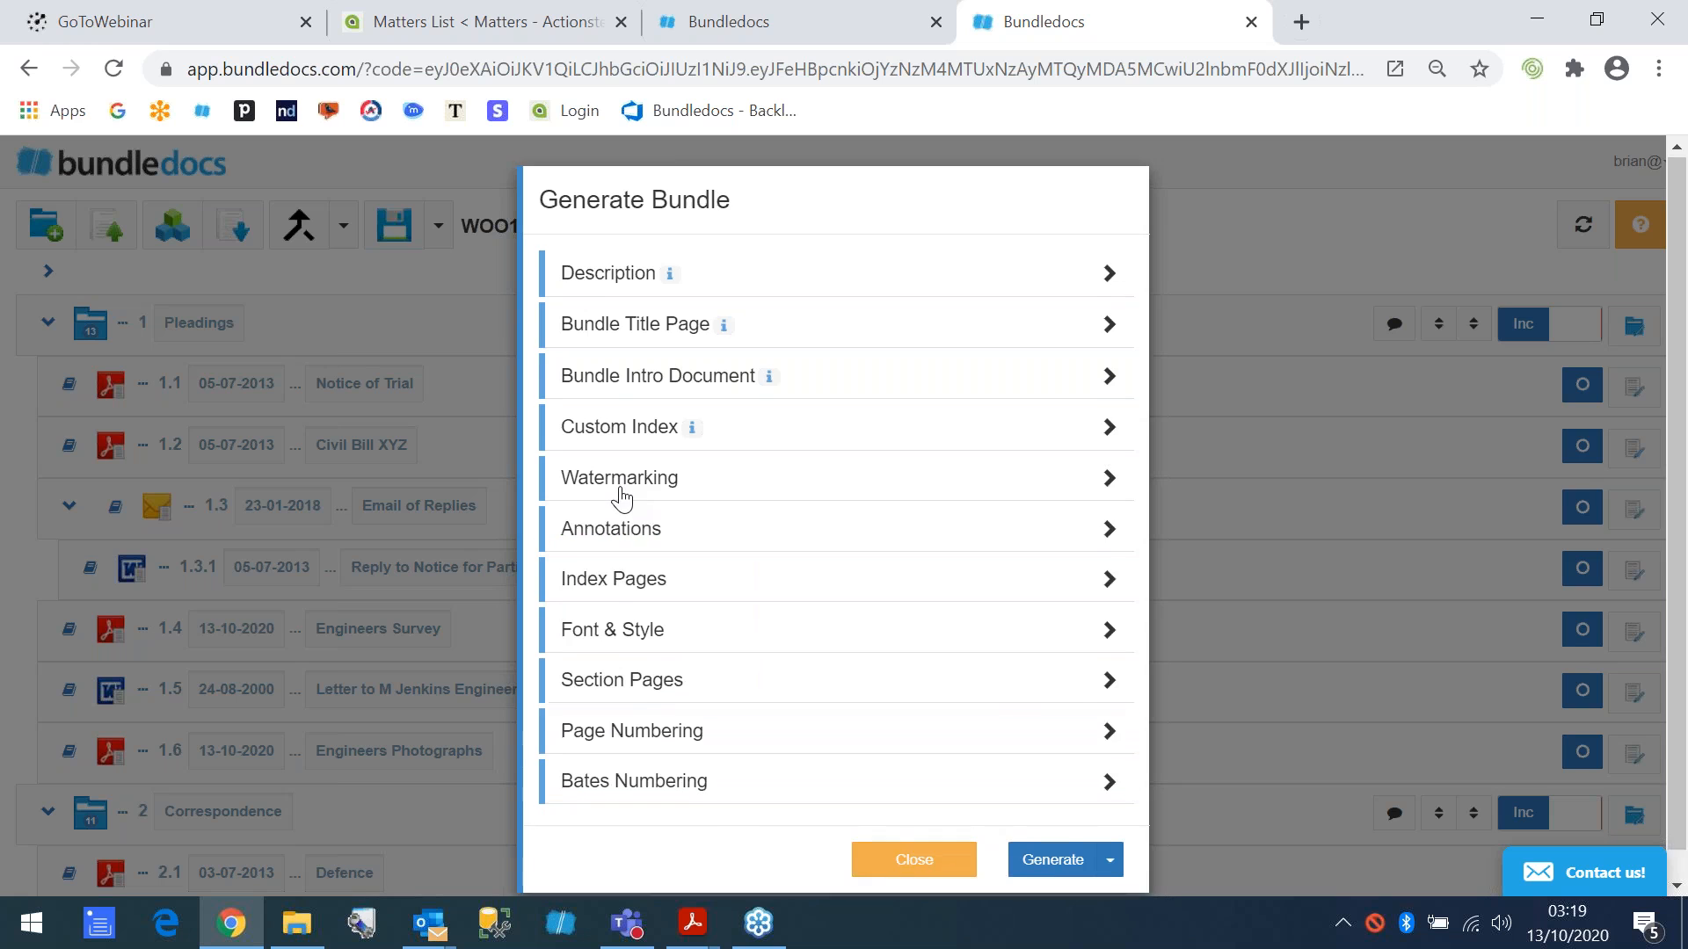
# - Enable Restart Page Numbering and Prefix Page Number with Section Number, leaving Number All Pages off
pyautogui.click(694, 701)
pyautogui.scroll(-4, 773, 502)
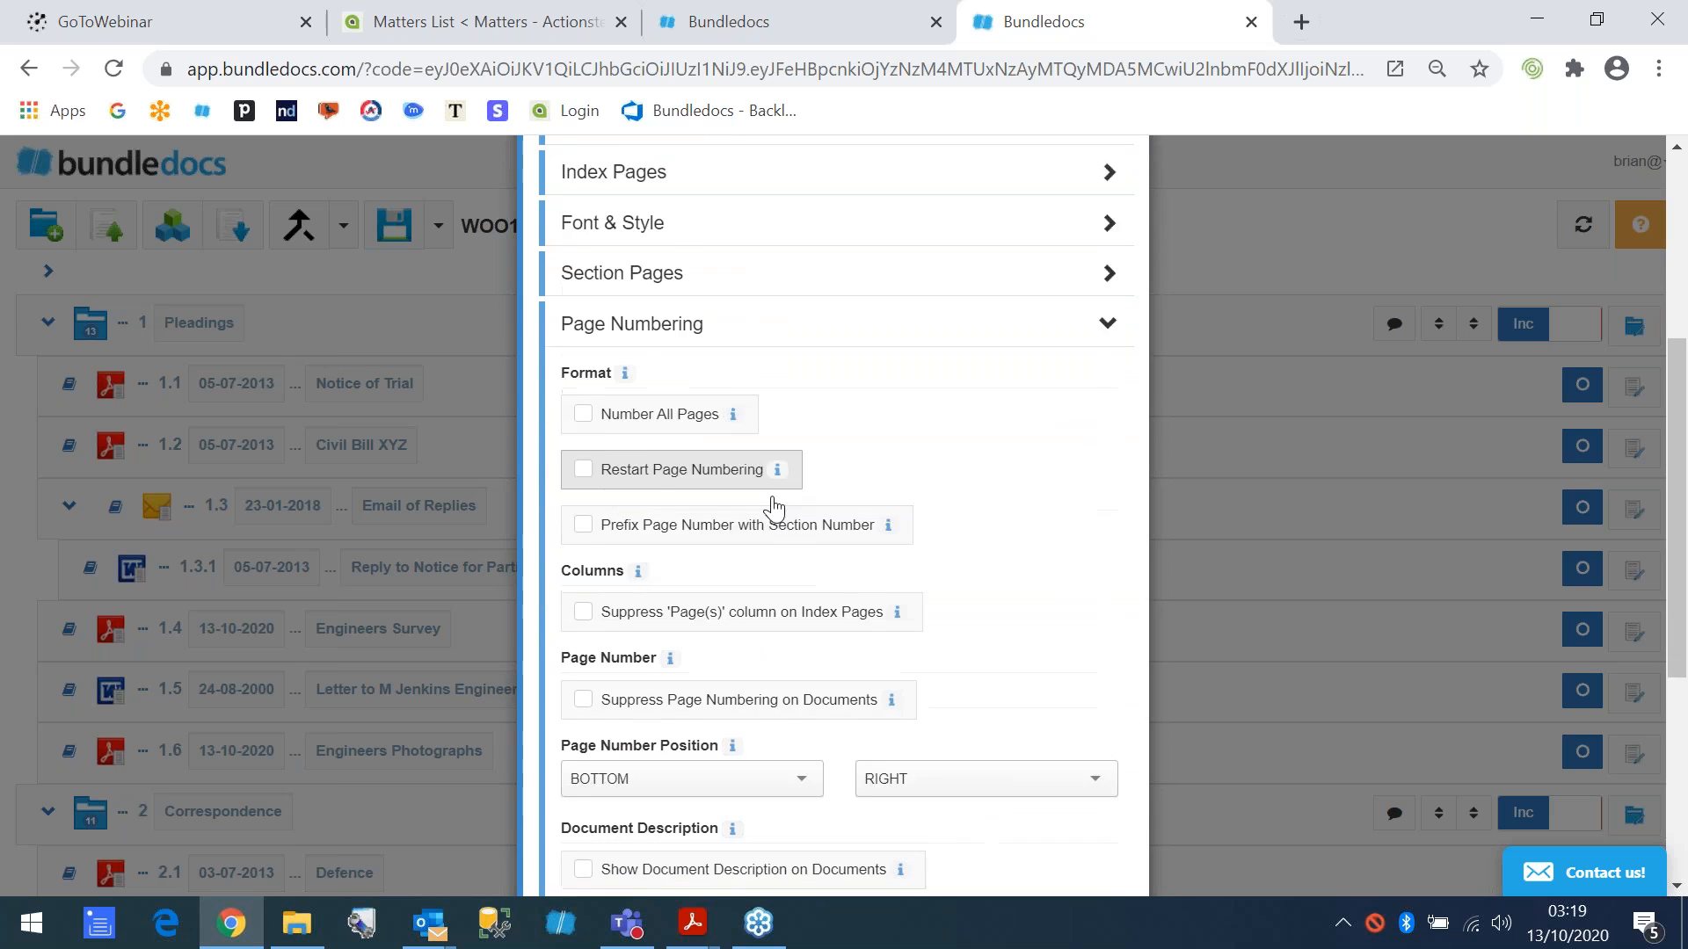
pyautogui.click(626, 400)
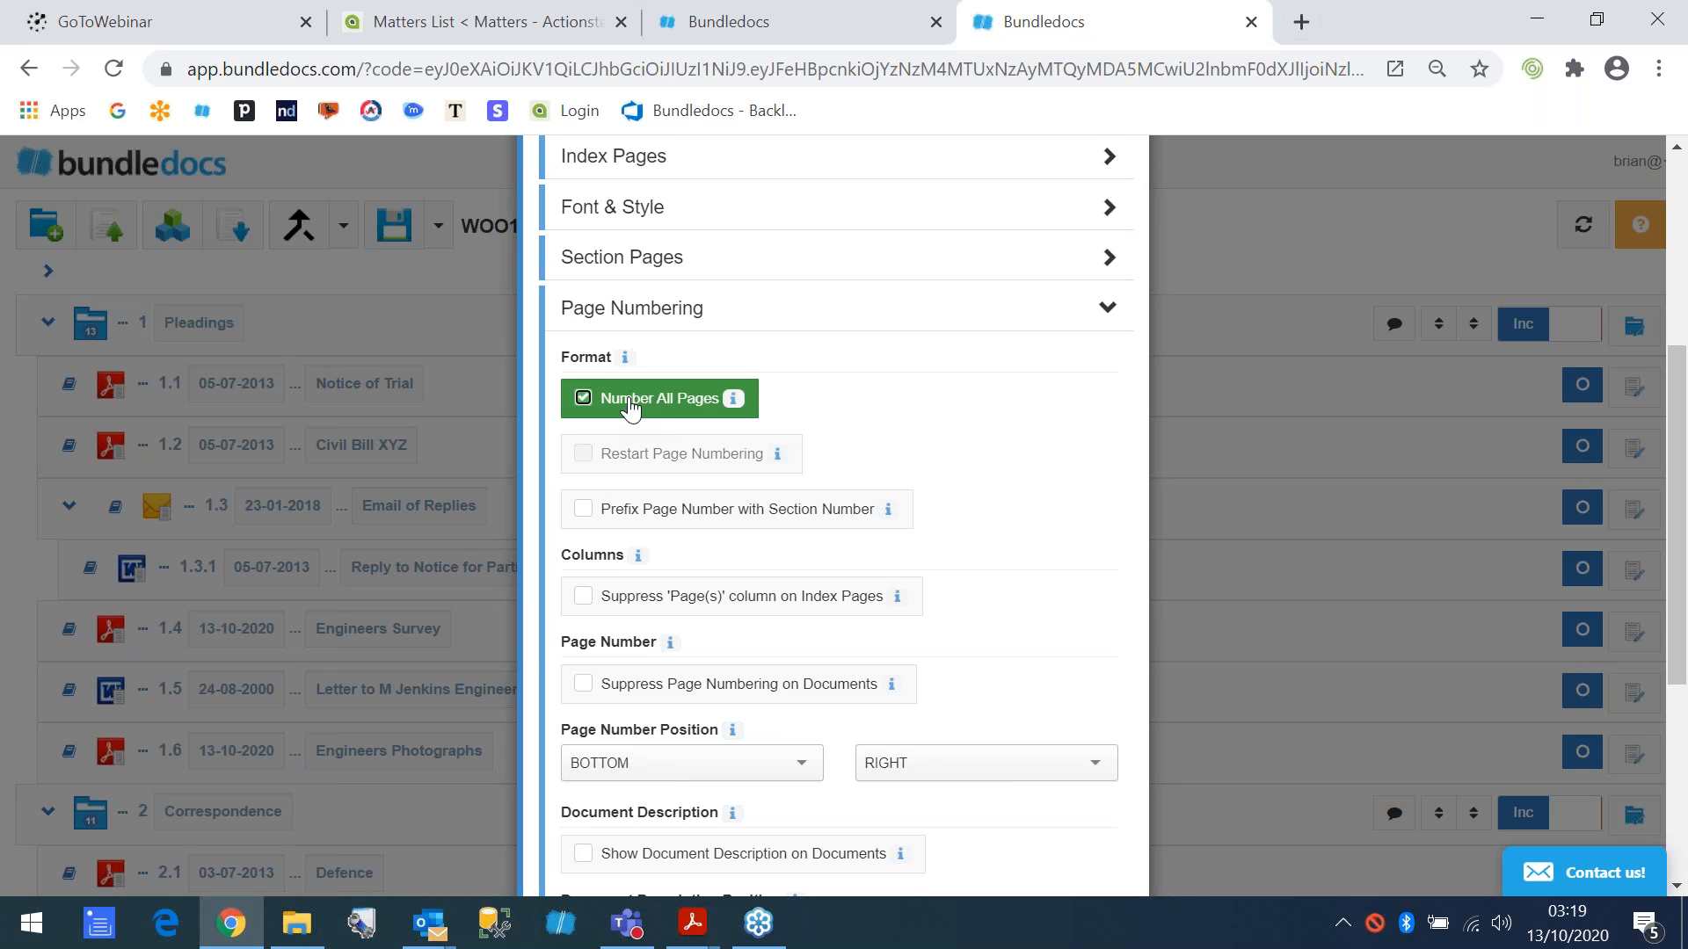
pyautogui.click(630, 406)
pyautogui.click(580, 455)
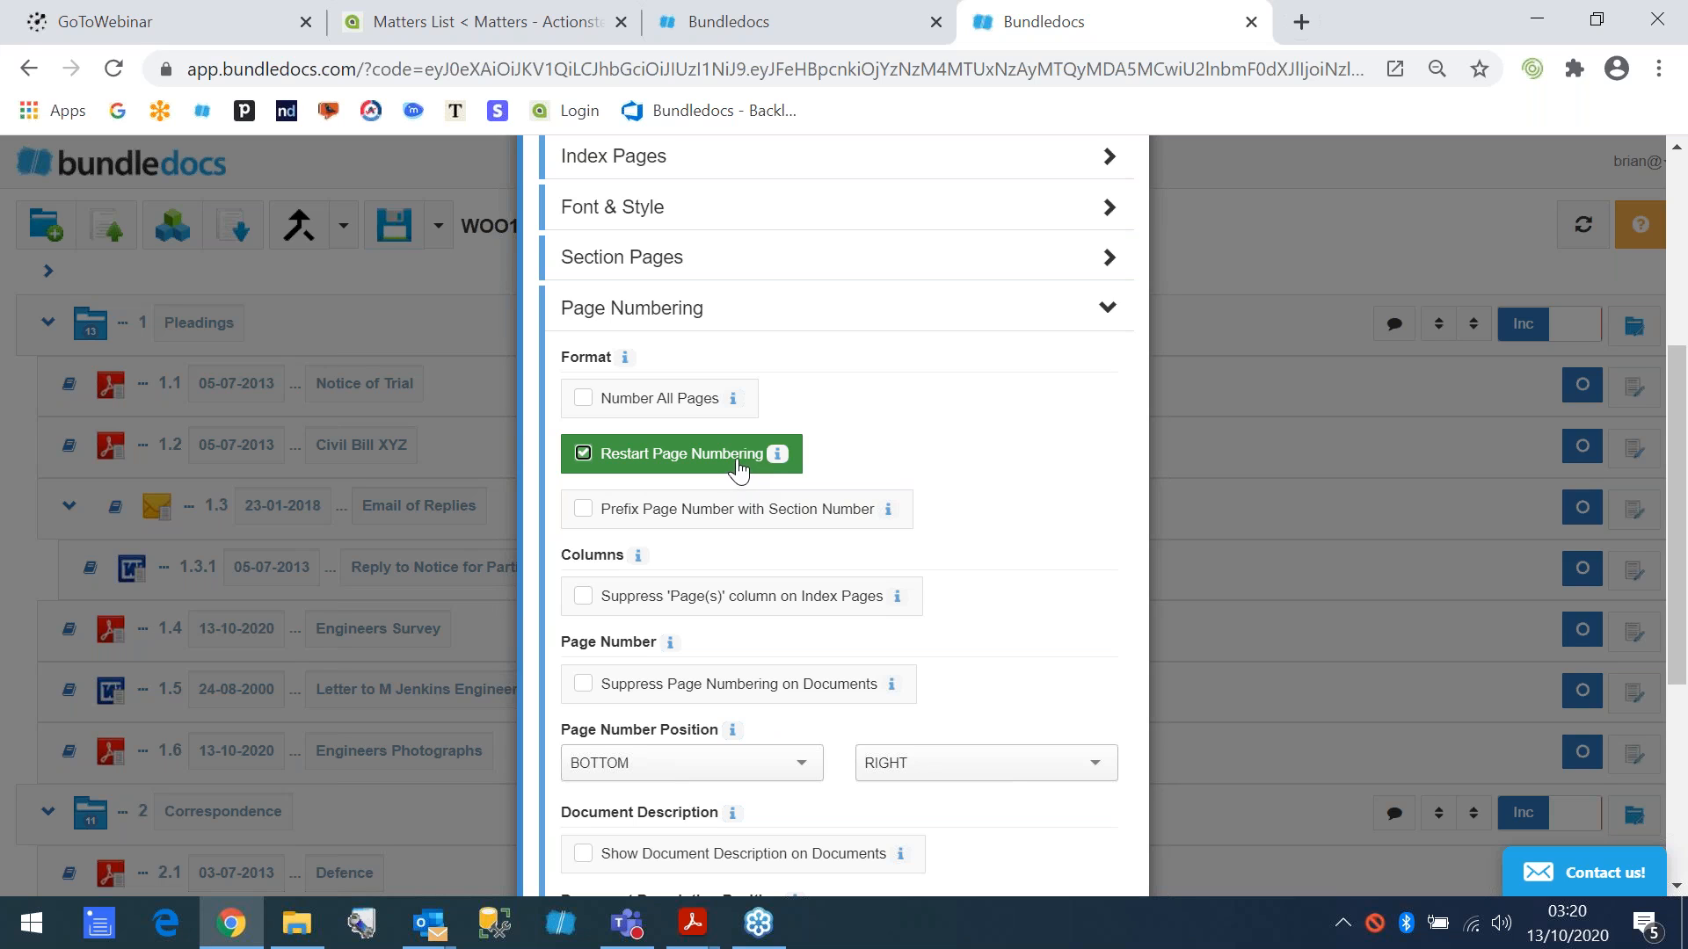
pyautogui.click(586, 513)
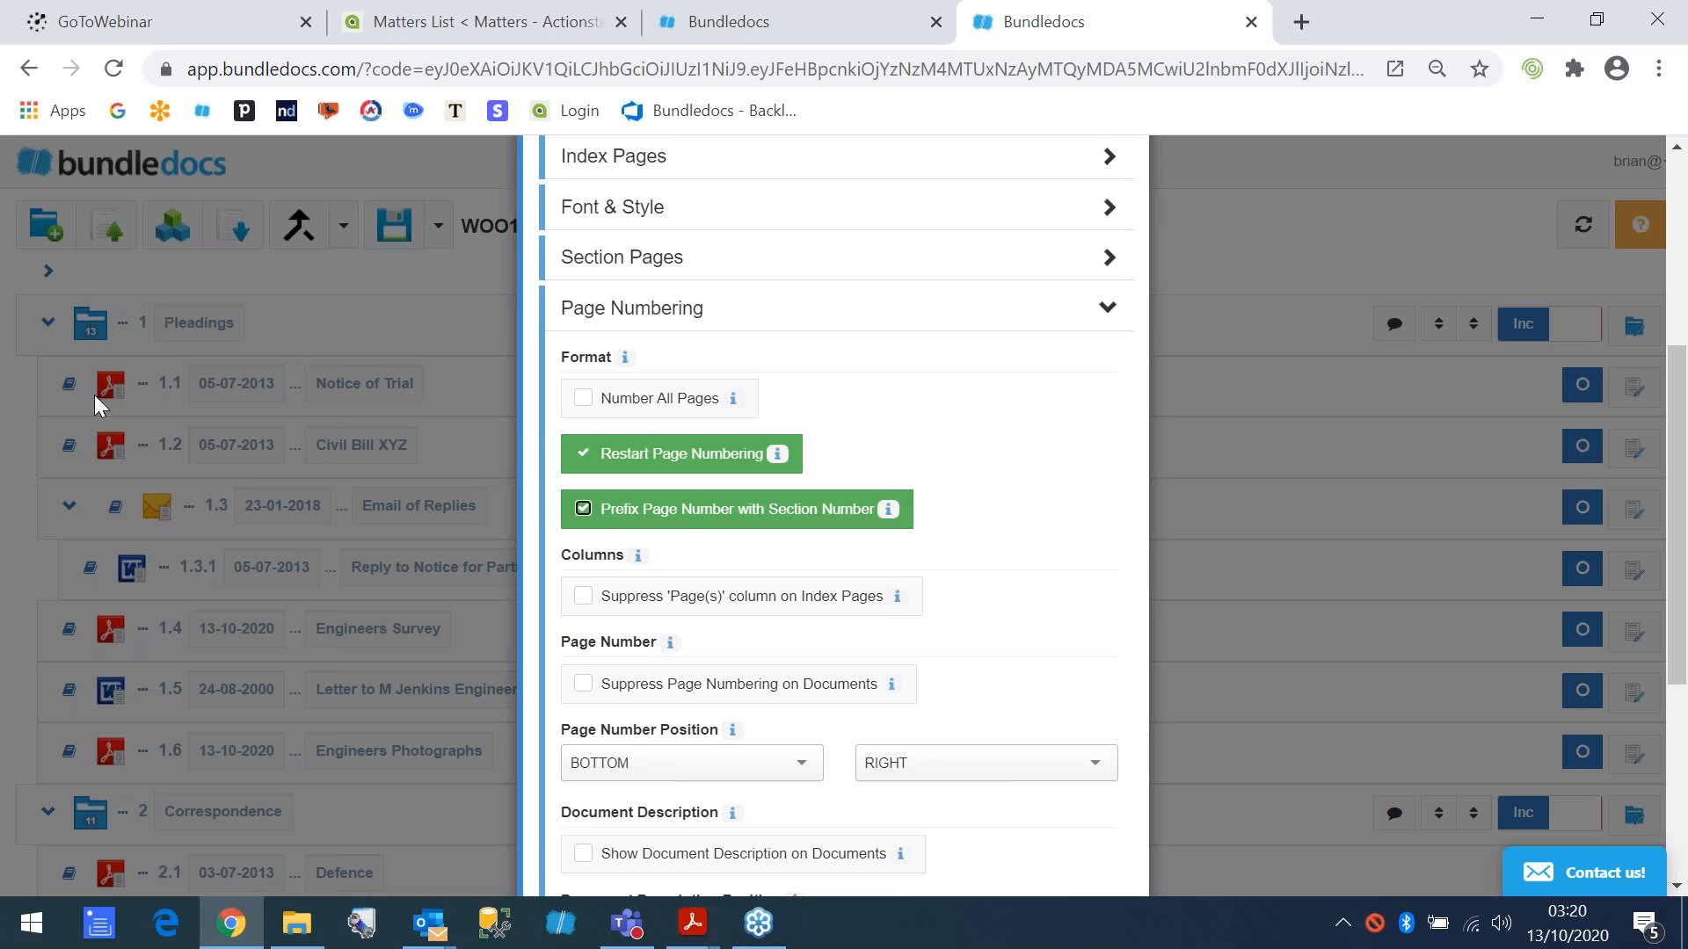
# - Generate the bundle with the chosen options and review the watermark and section-prefixed page numbers in its index
pyautogui.scroll(-5, 114, 410)
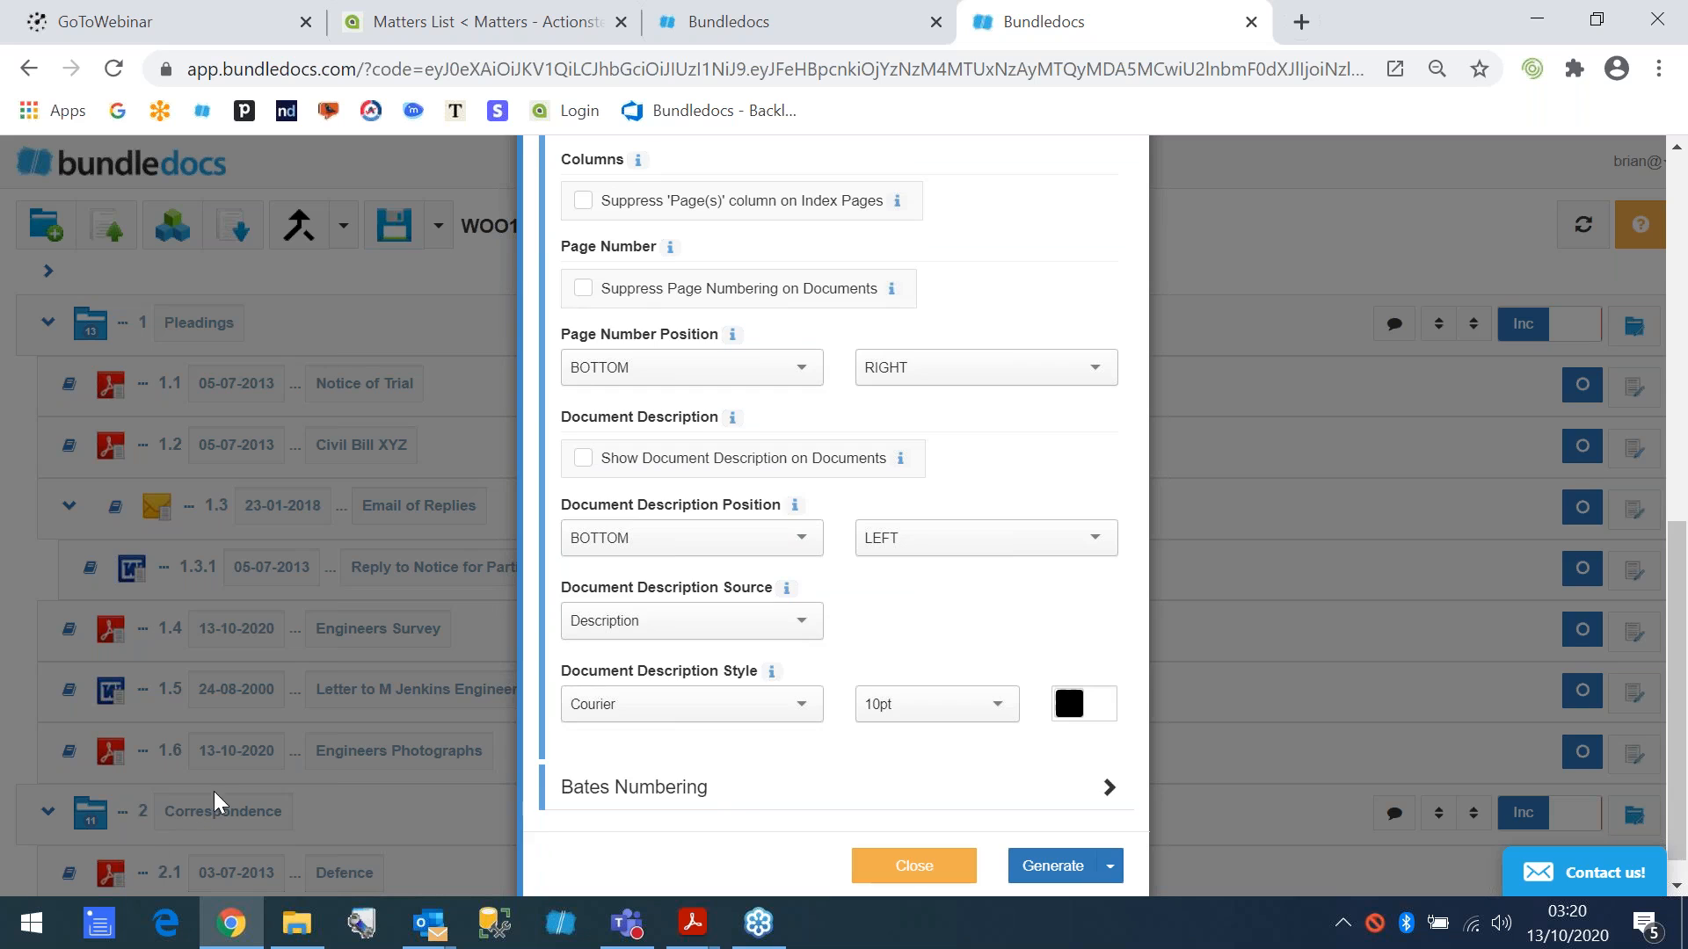
pyautogui.scroll(3, 224, 795)
pyautogui.scroll(-3, 219, 797)
pyautogui.scroll(-1, 1067, 725)
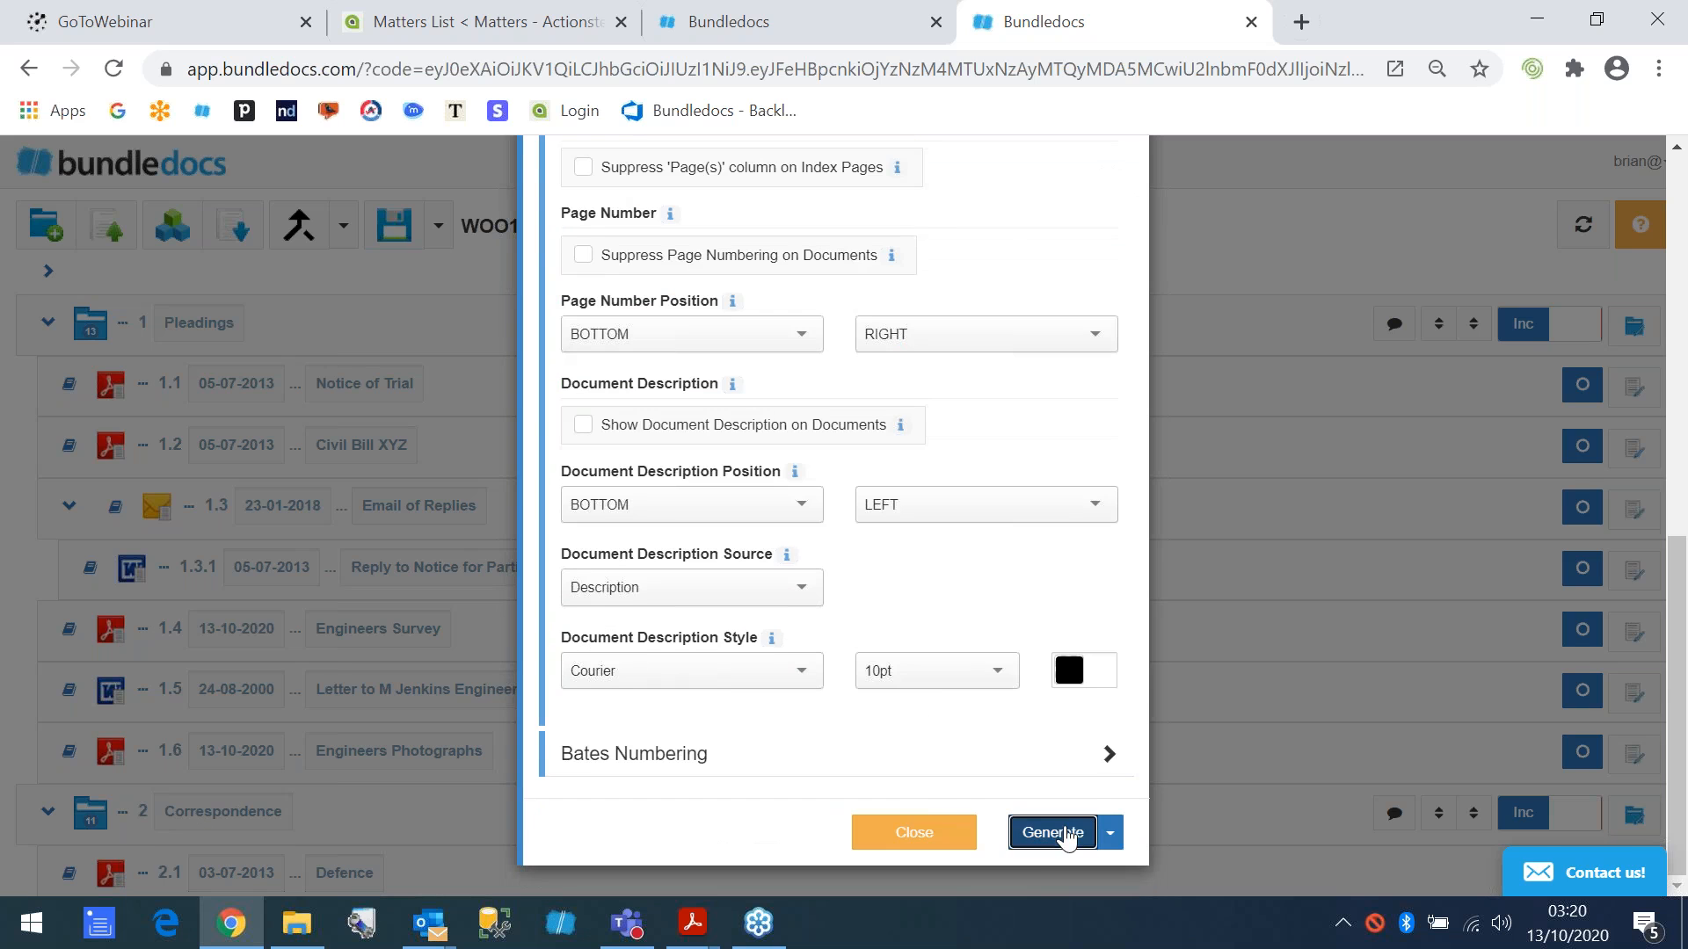
pyautogui.click(1067, 832)
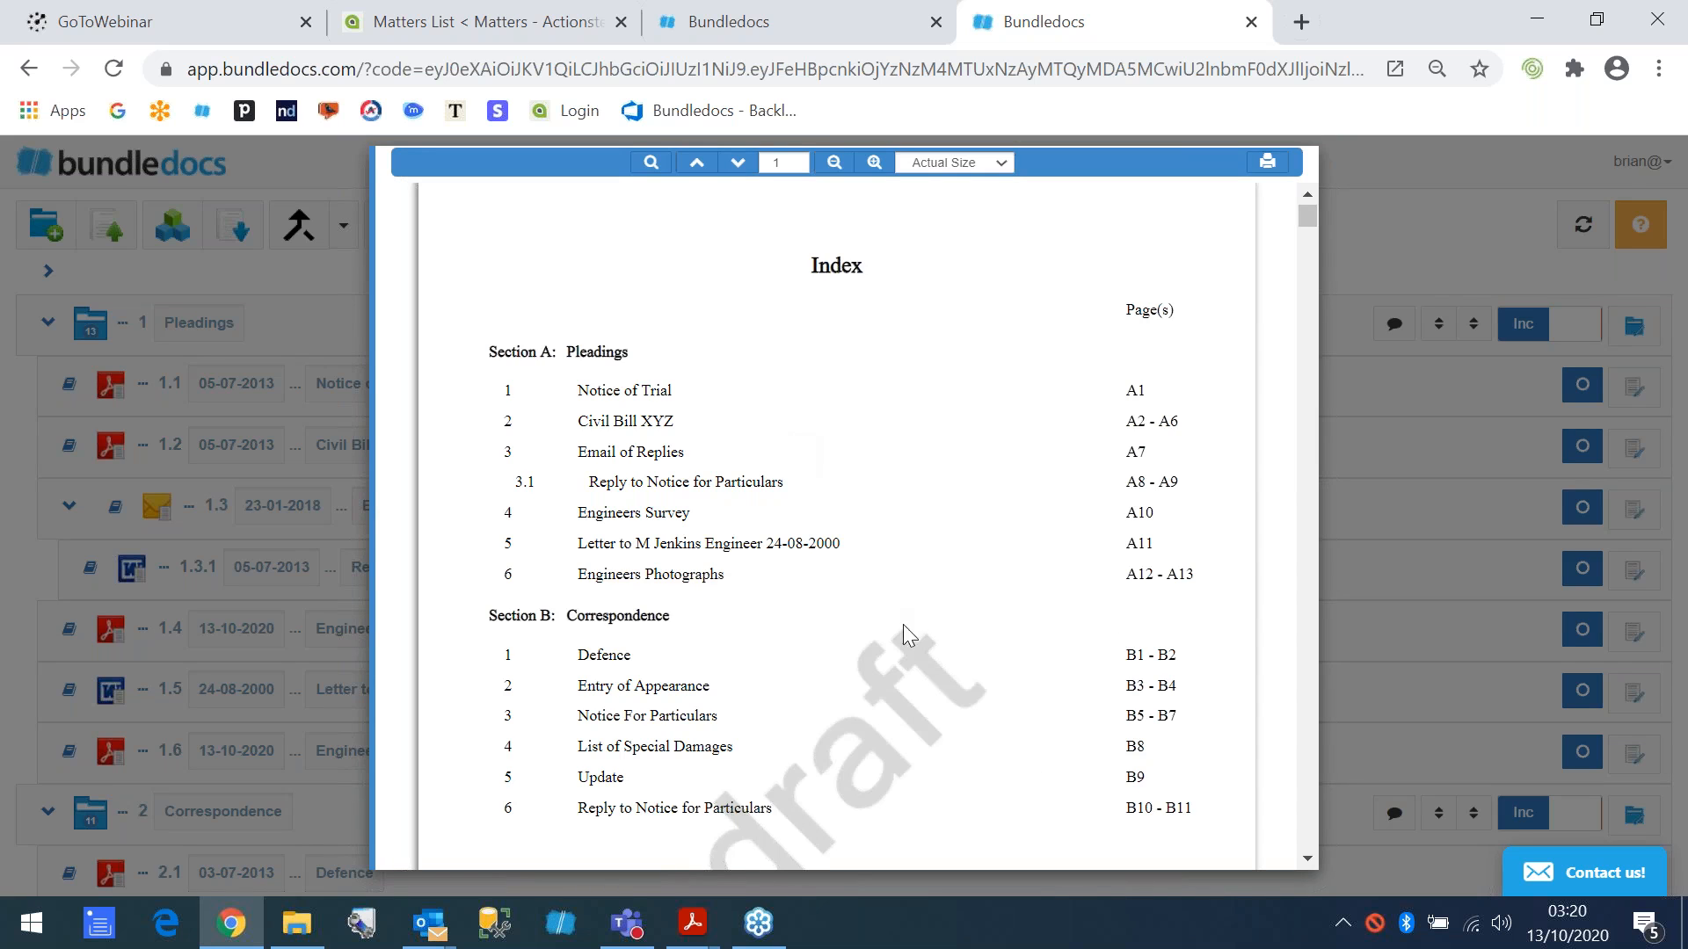
pyautogui.scroll(-1, 905, 615)
pyautogui.scroll(1, 883, 607)
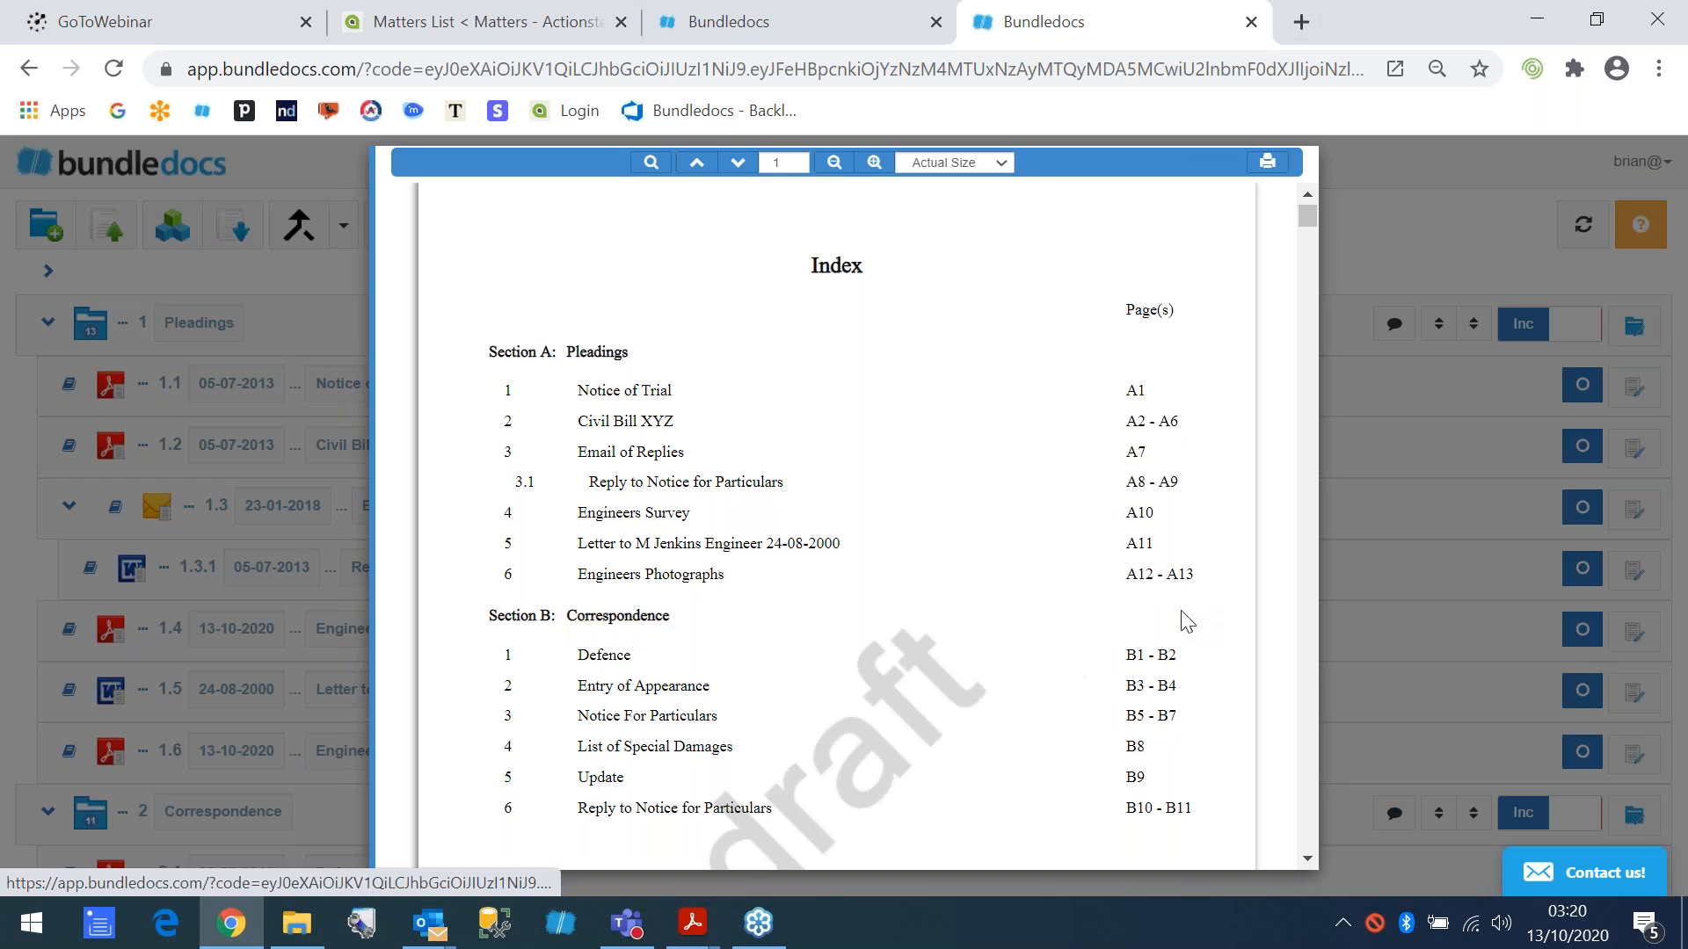
# - Follow the index link for the Defence document in Section B, and close the bundle preview
pyautogui.click(597, 657)
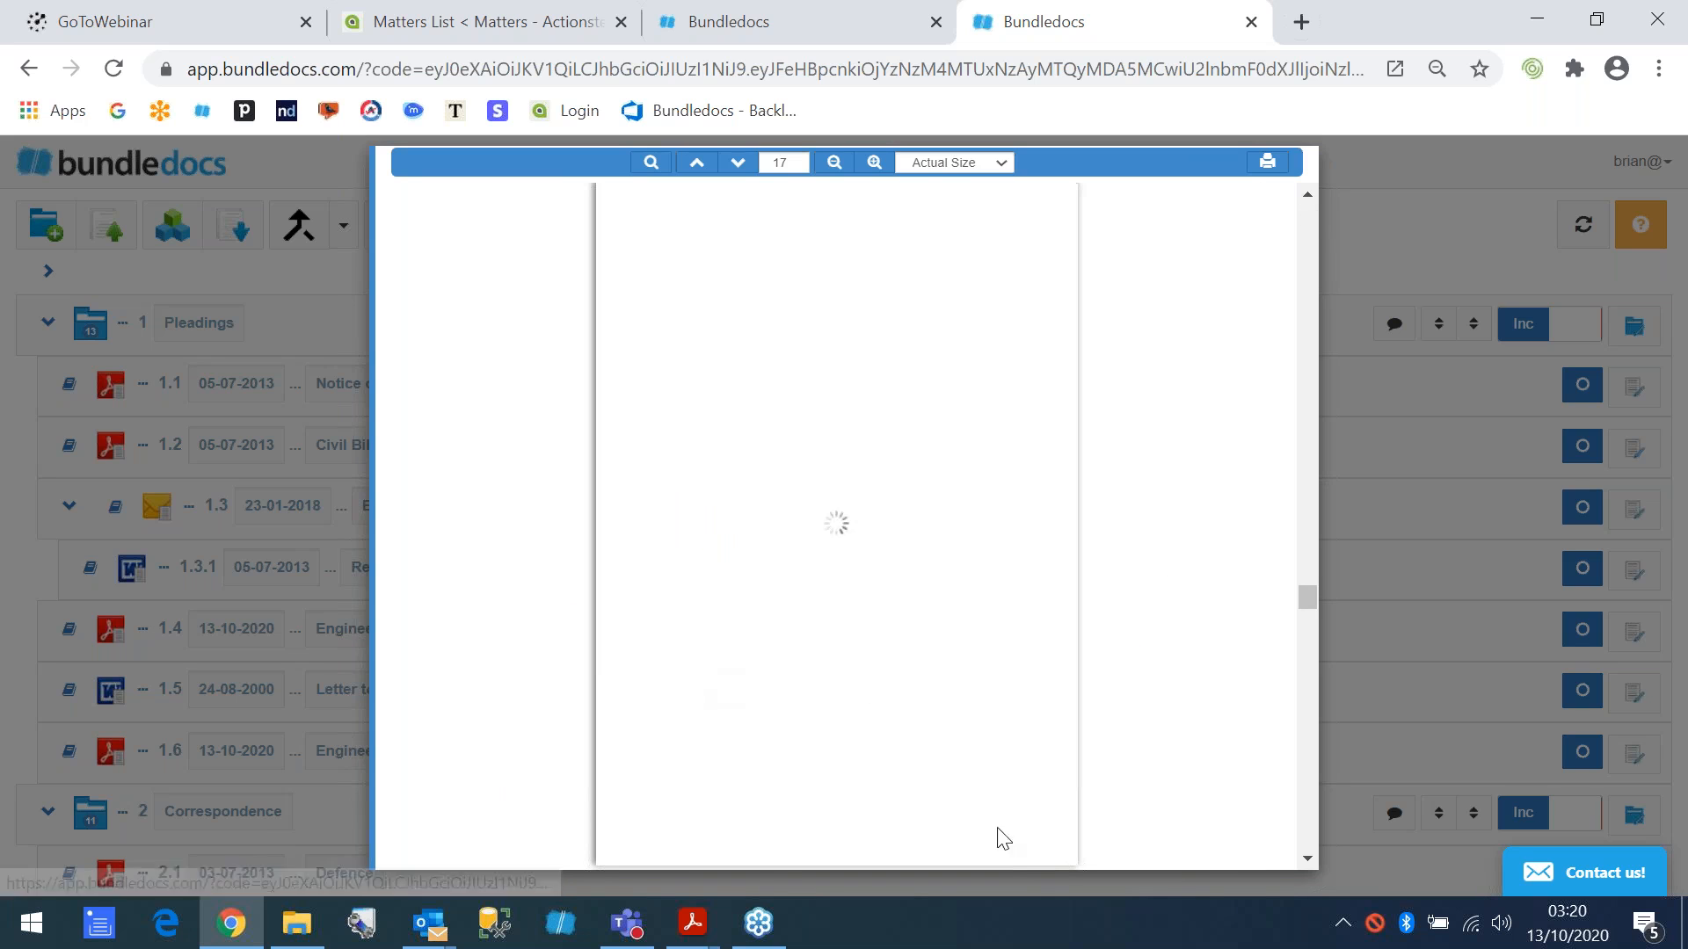
pyautogui.click(1348, 259)
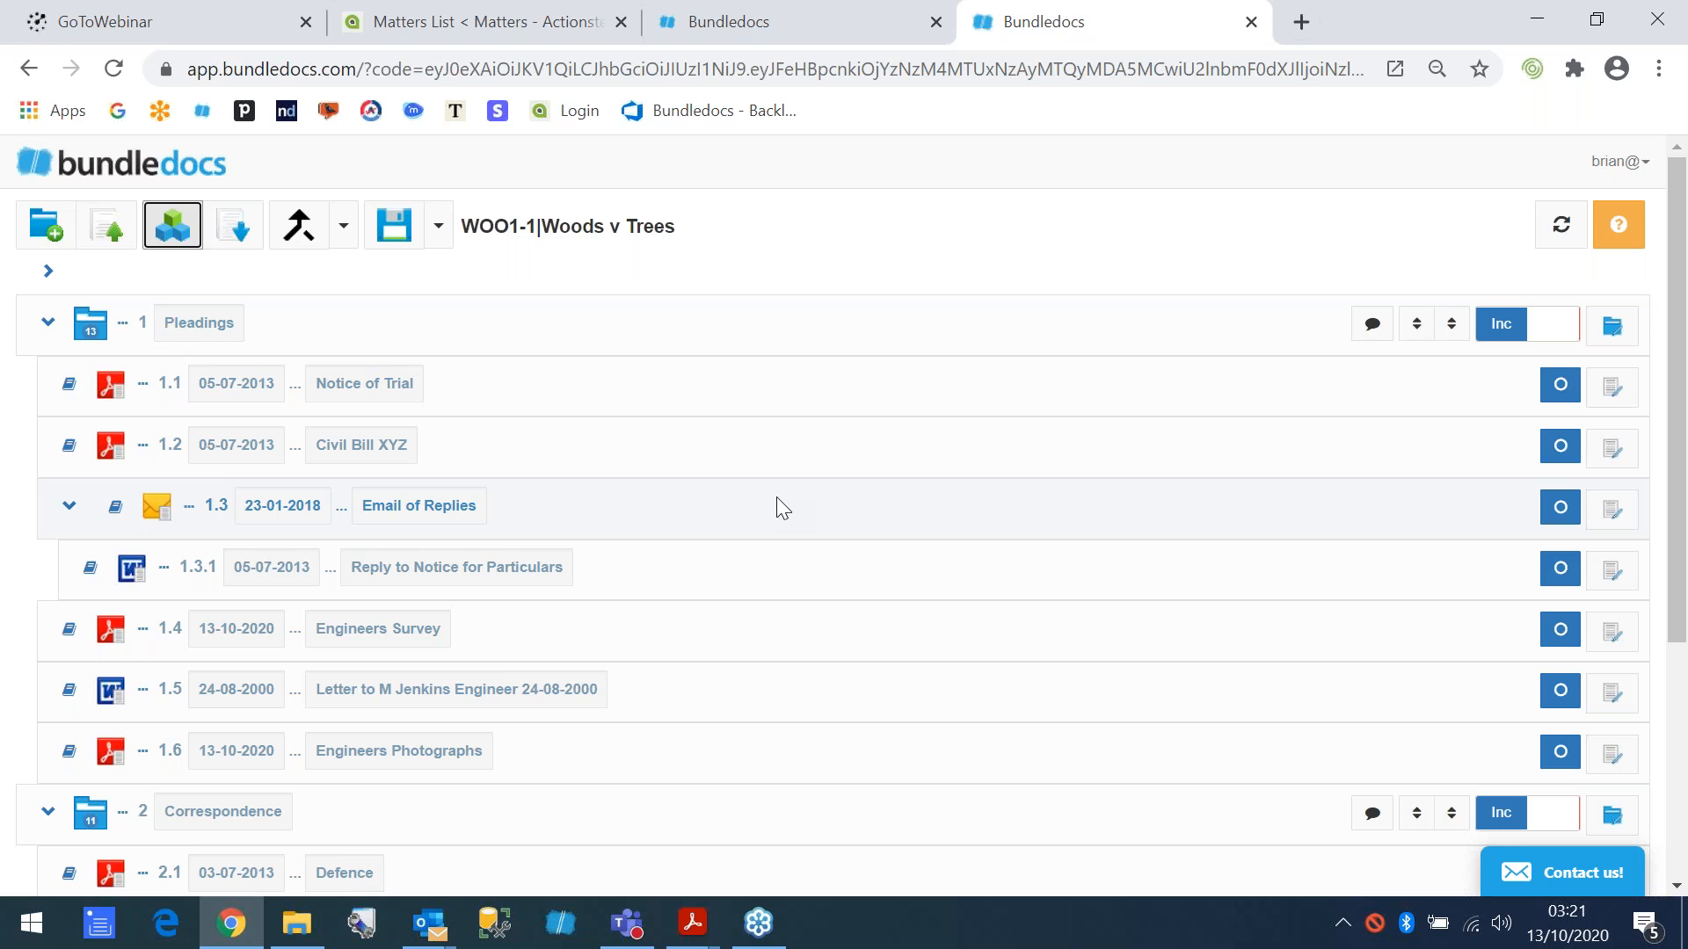
# - Upload the Civil Bill and Defence PDFs from the computer's Bundledocs Documents folder into the Pleadings section
pyautogui.click(115, 233)
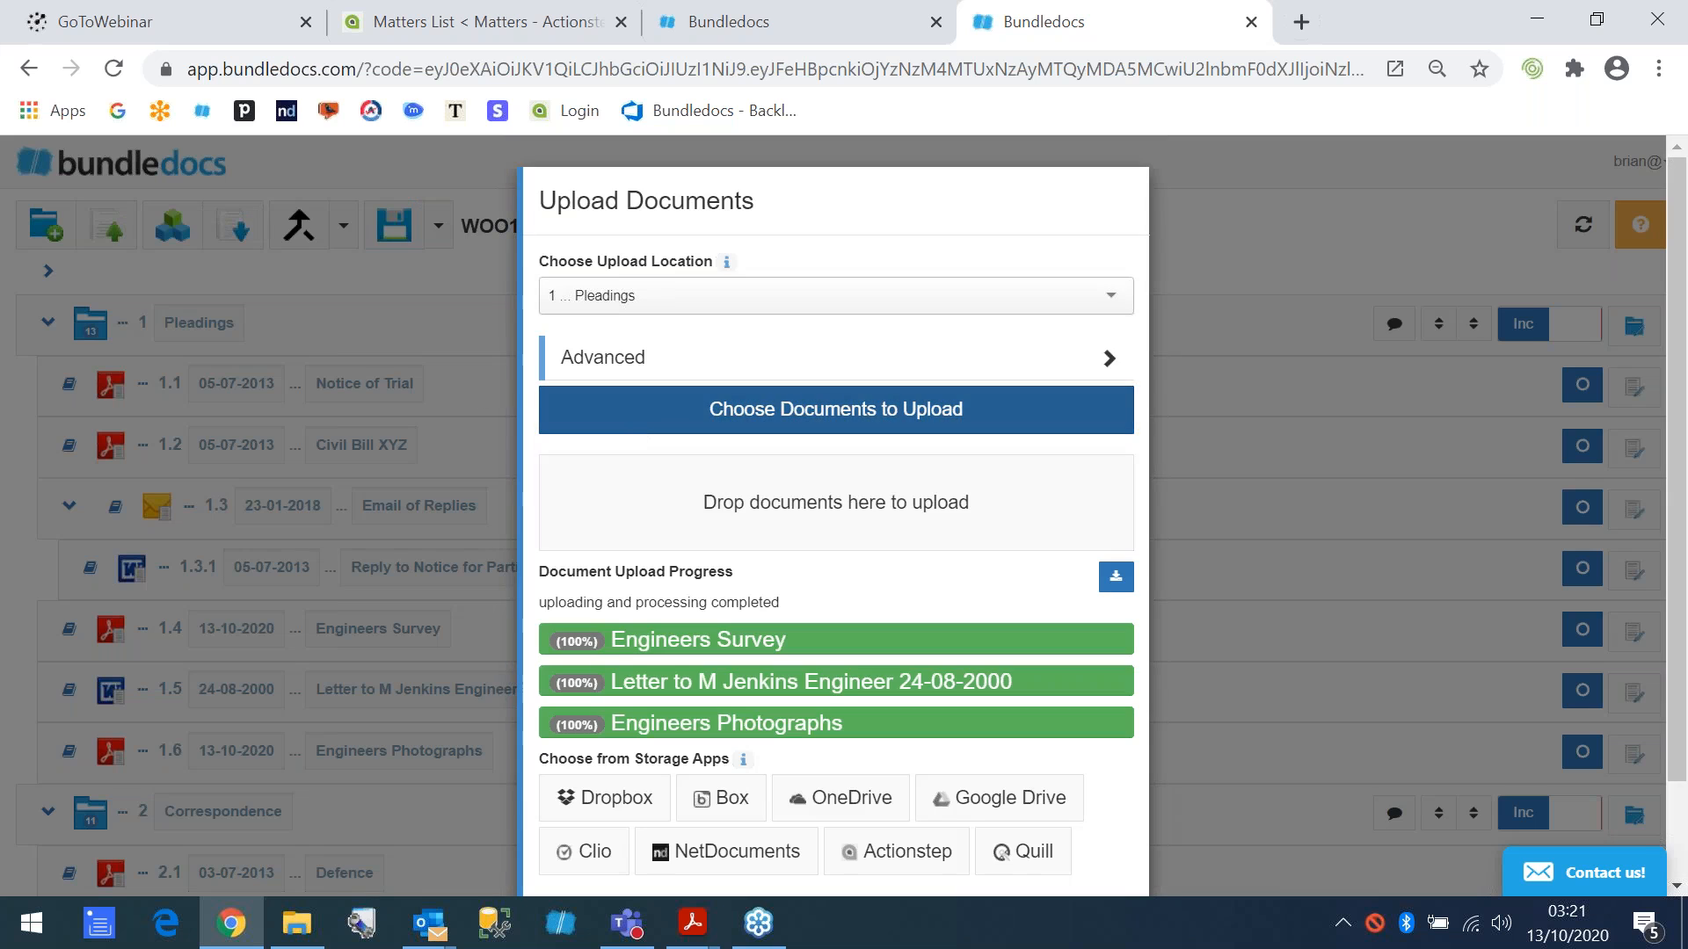
pyautogui.click(679, 463)
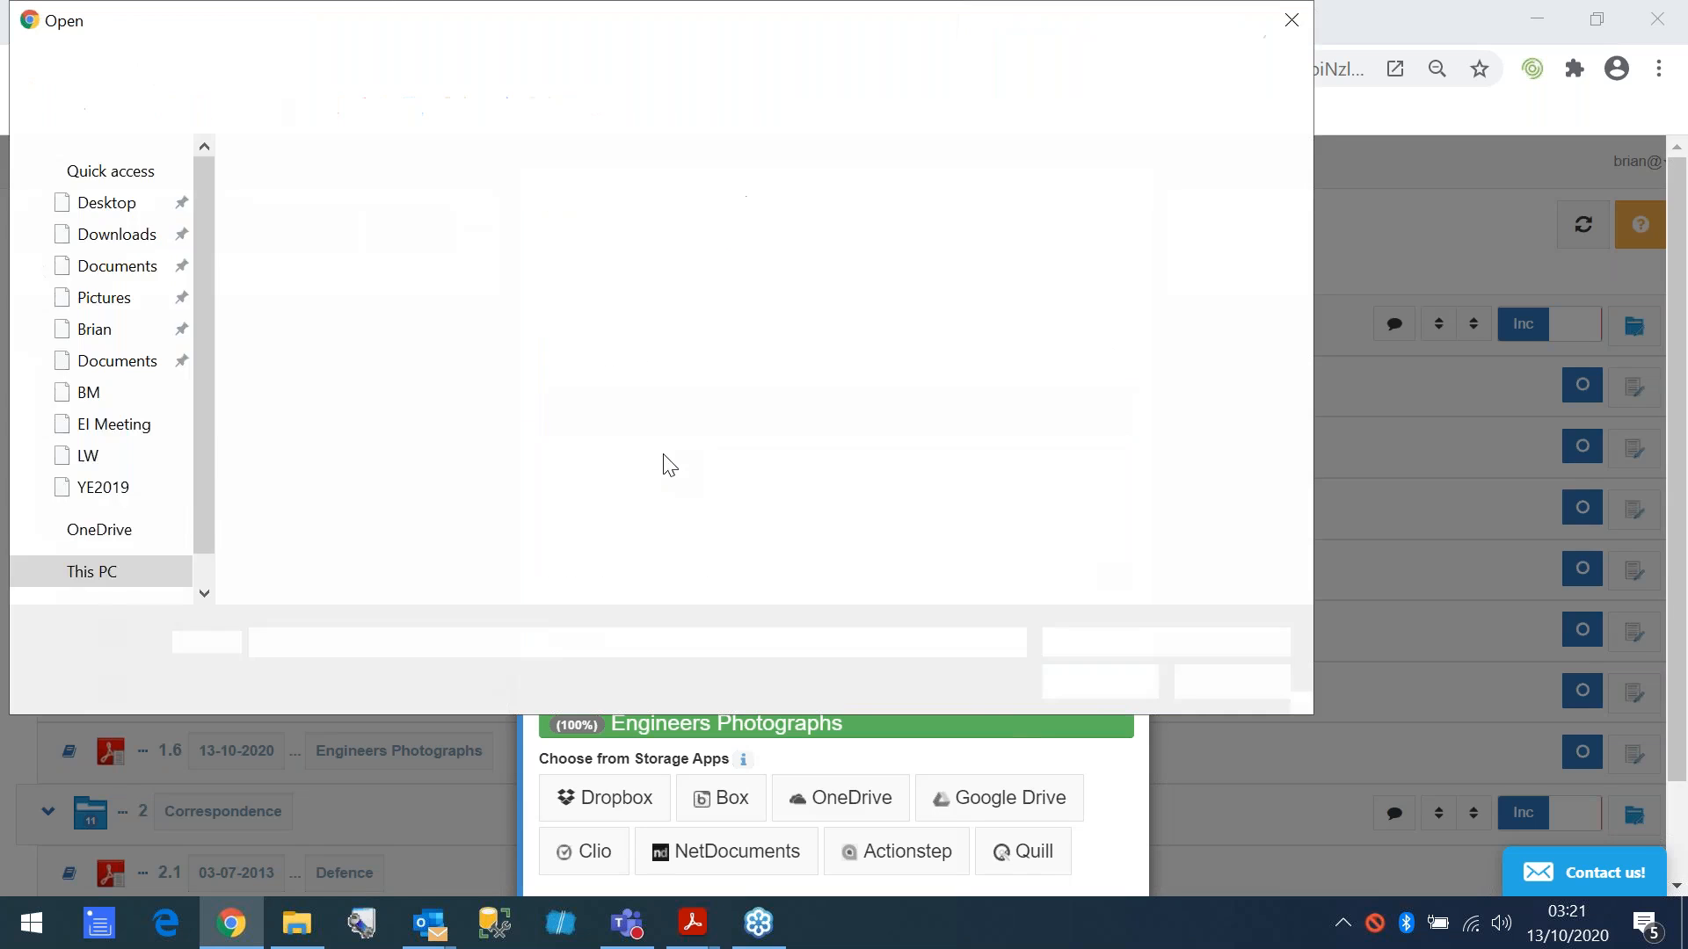
pyautogui.click(304, 335)
pyautogui.keyDown('shift'); pyautogui.click(299, 313); pyautogui.keyUp('shift')
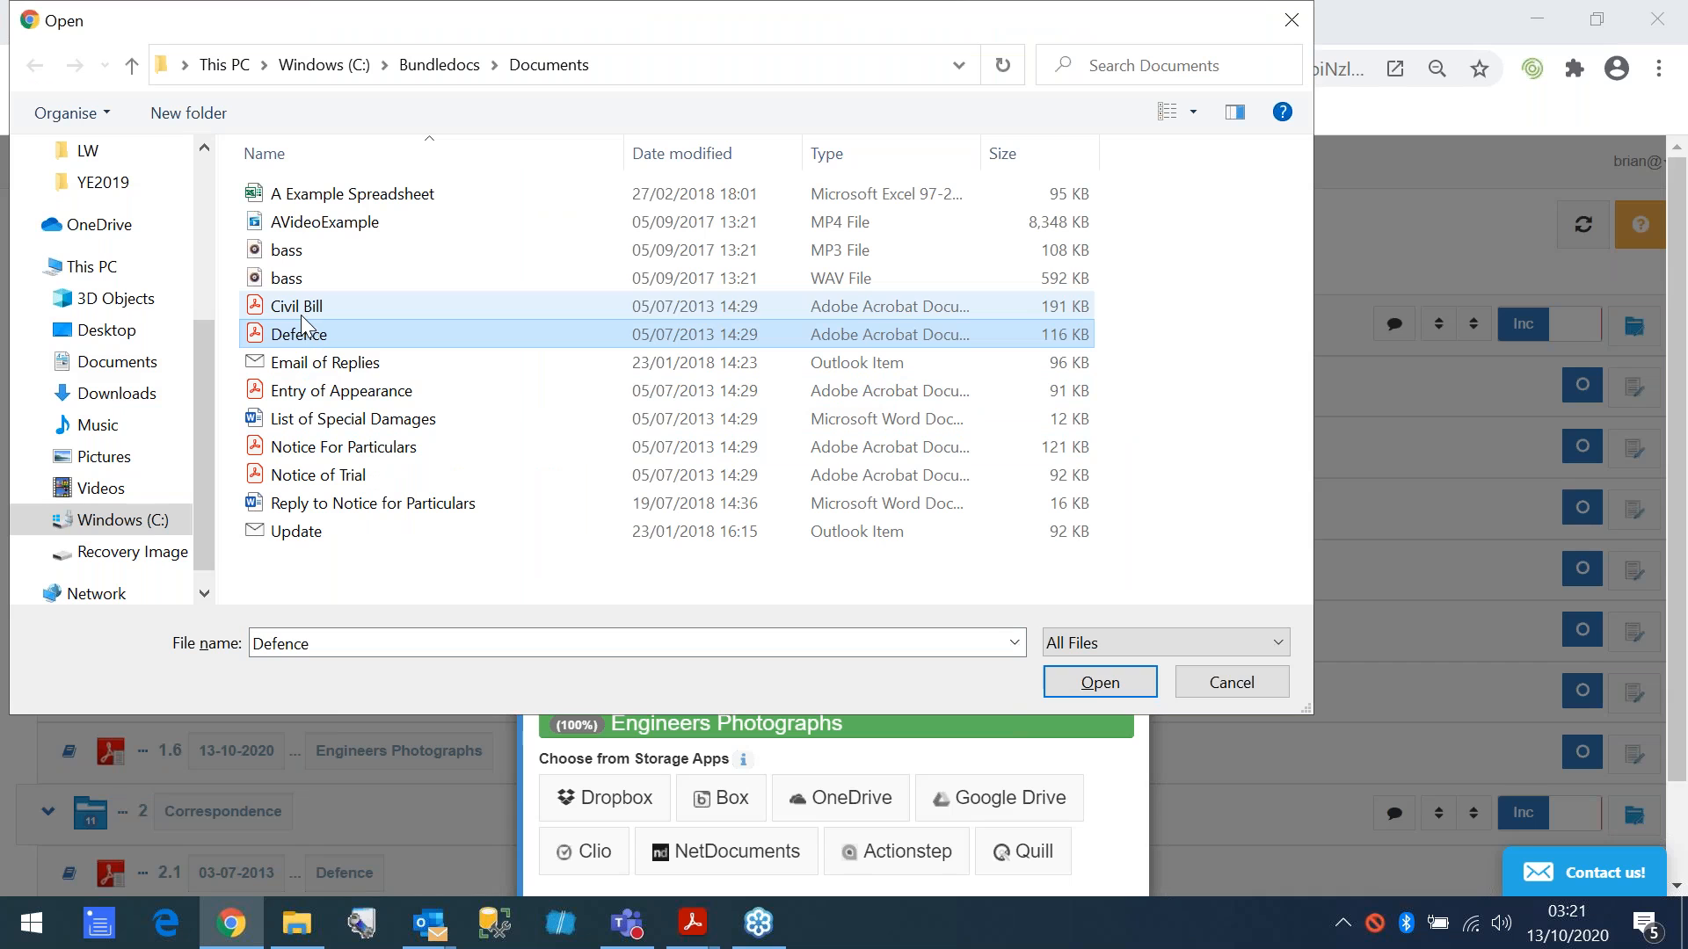
pyautogui.click(1067, 681)
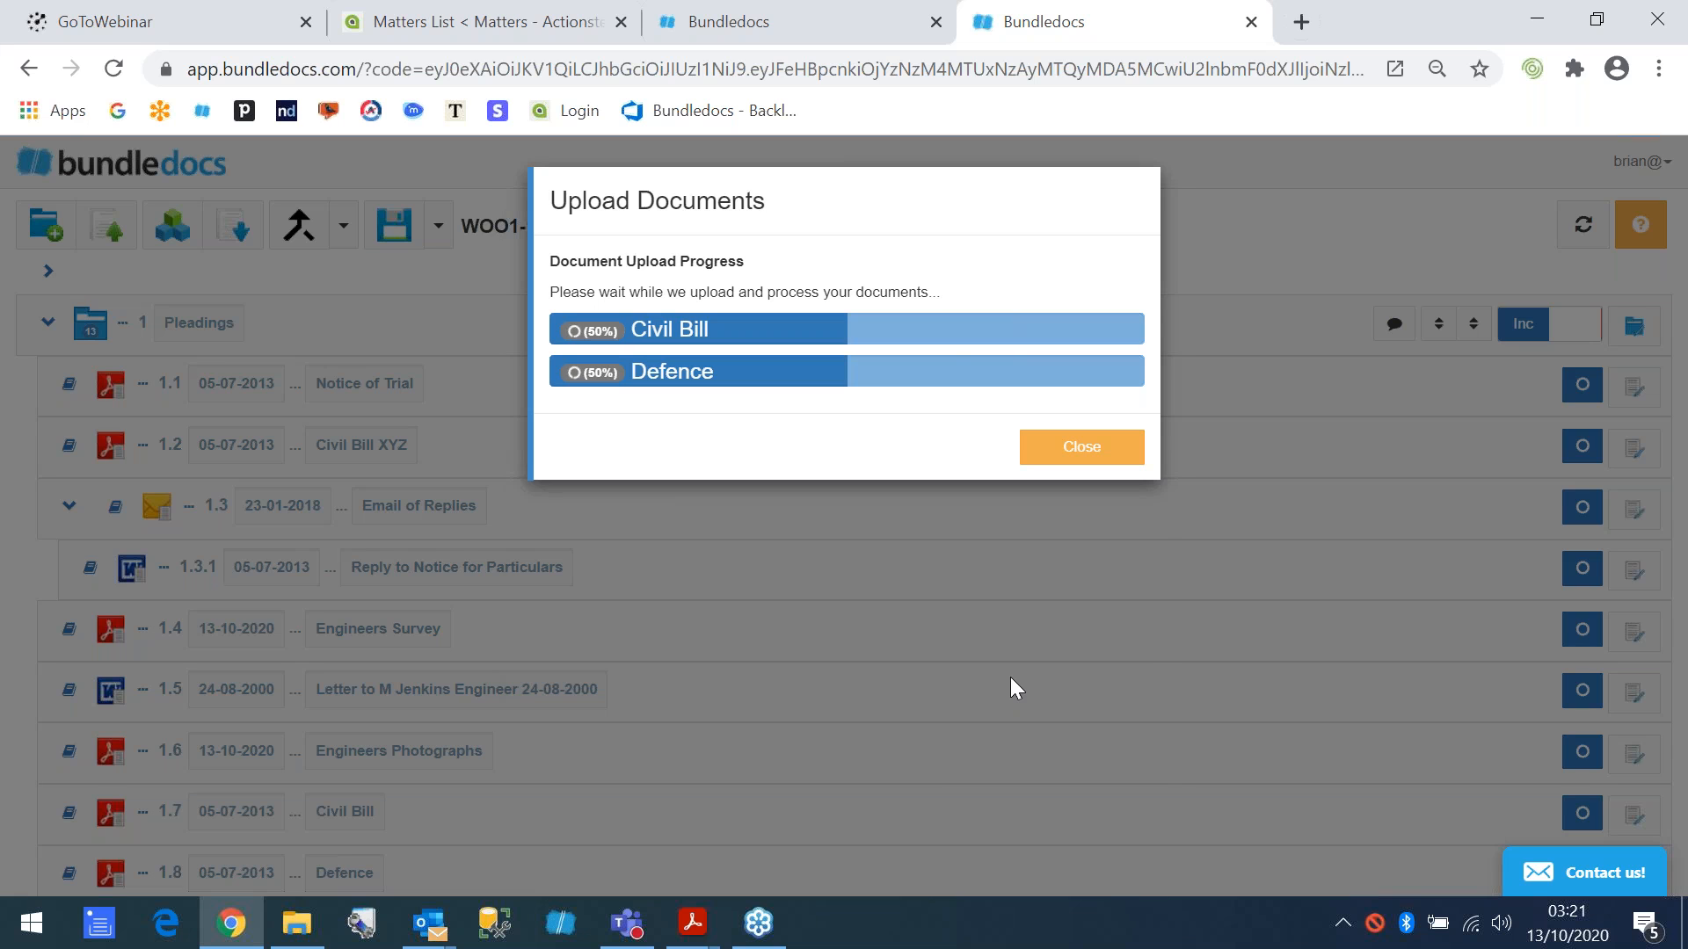
pyautogui.click(1194, 251)
# - Rename the two newly uploaded Pleadings documents as Civil Bill LATE and Defence LATE
pyautogui.scroll(-3, 347, 778)
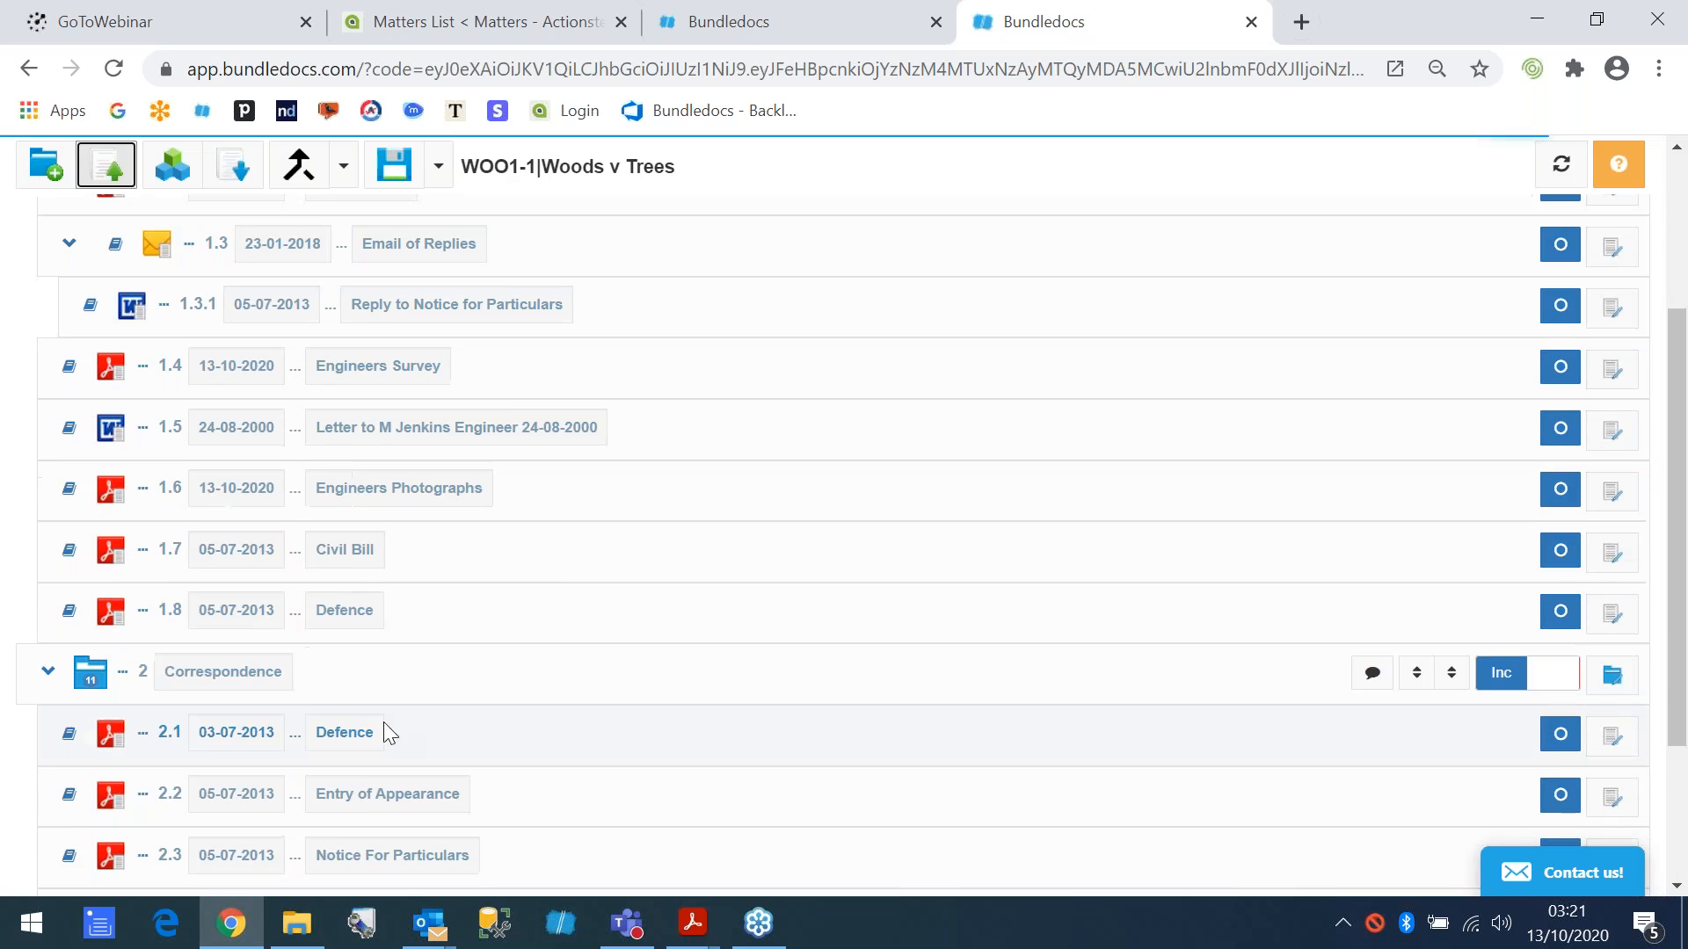
pyautogui.click(359, 562)
pyautogui.write('LATE')
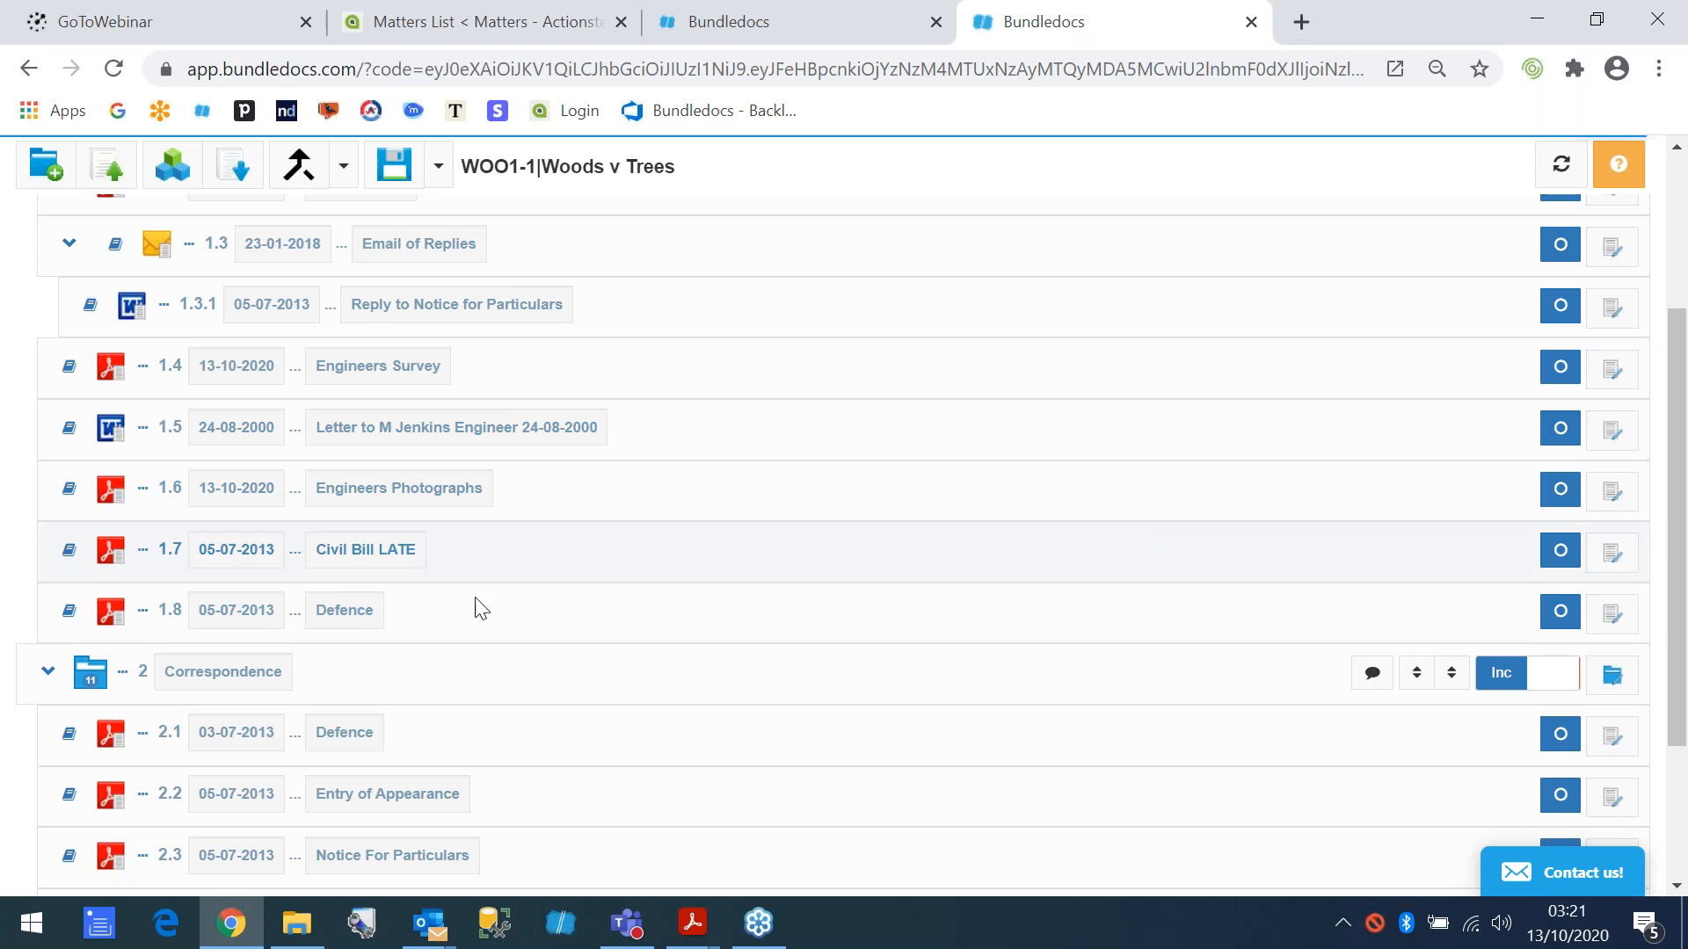
pyautogui.click(367, 610)
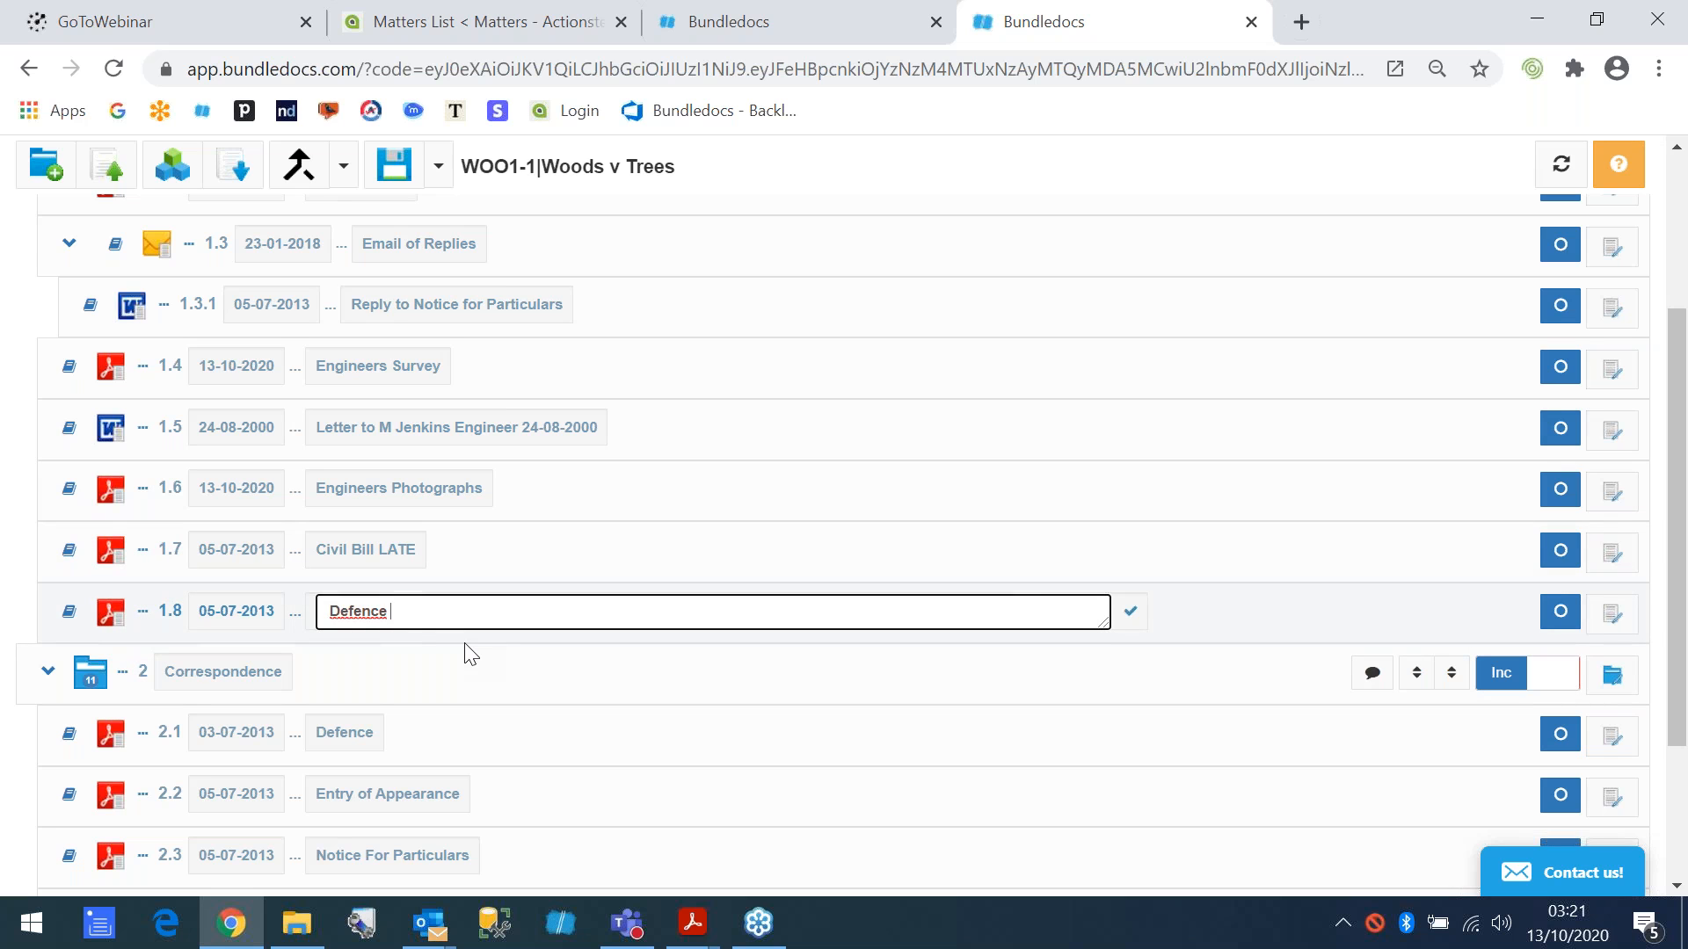
pyautogui.write('LATE')
pyautogui.click(1130, 611)
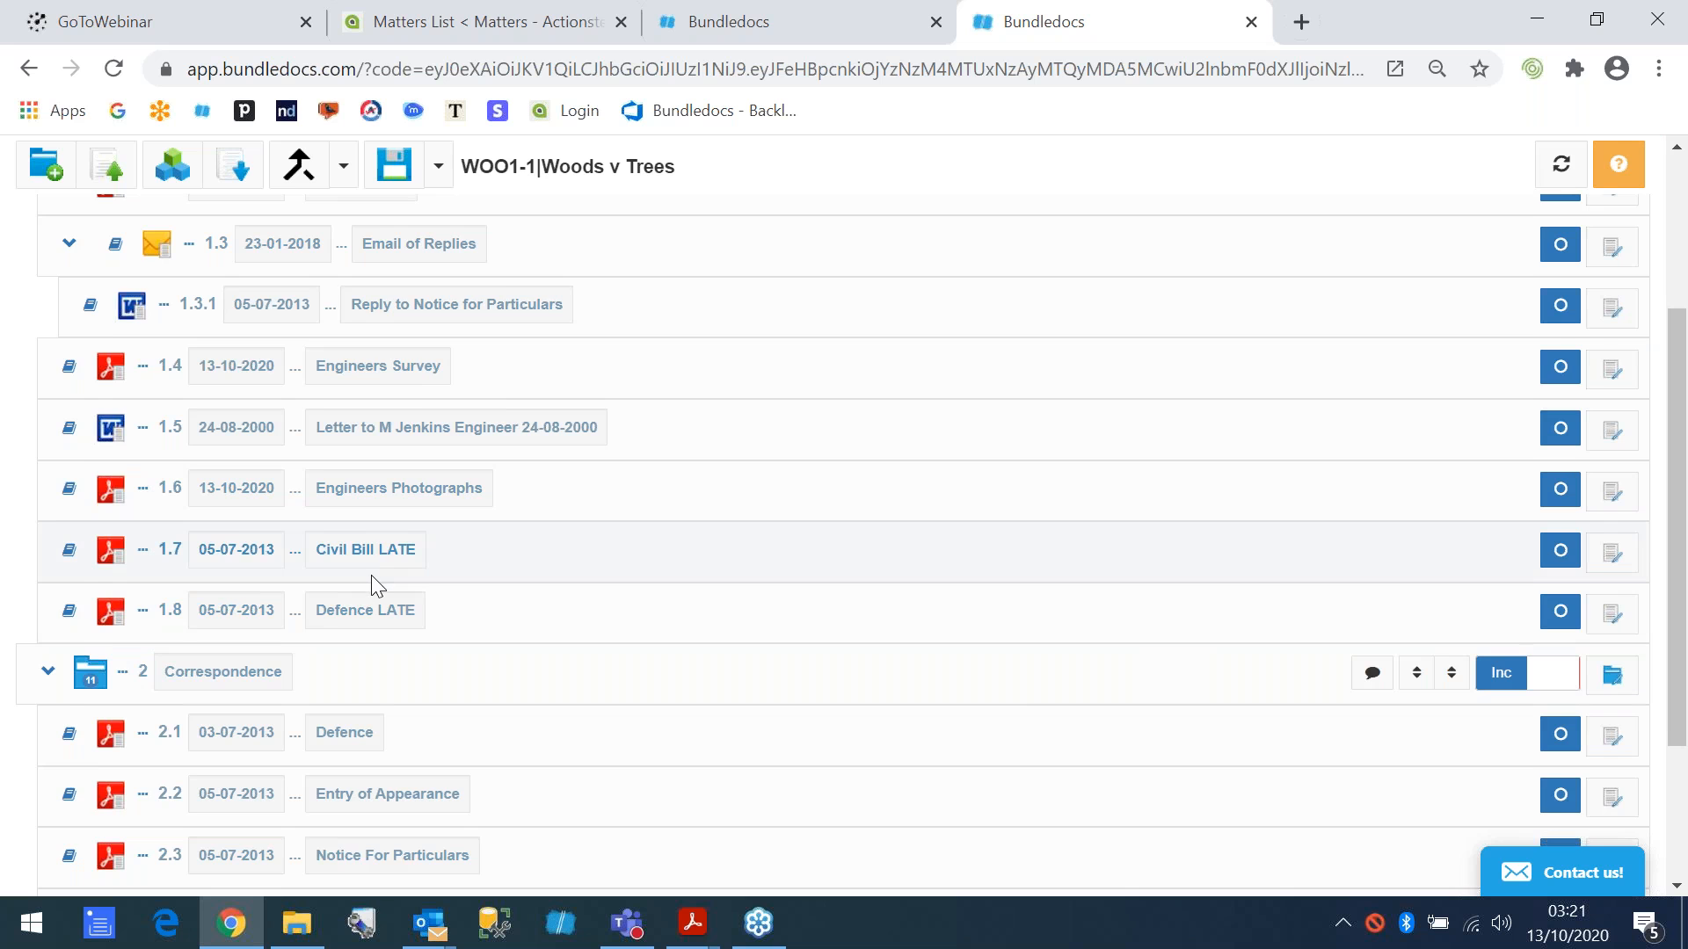
# - Mark the Civil Bill LATE document as a Late Insert and update it
pyautogui.scroll(2, 371, 575)
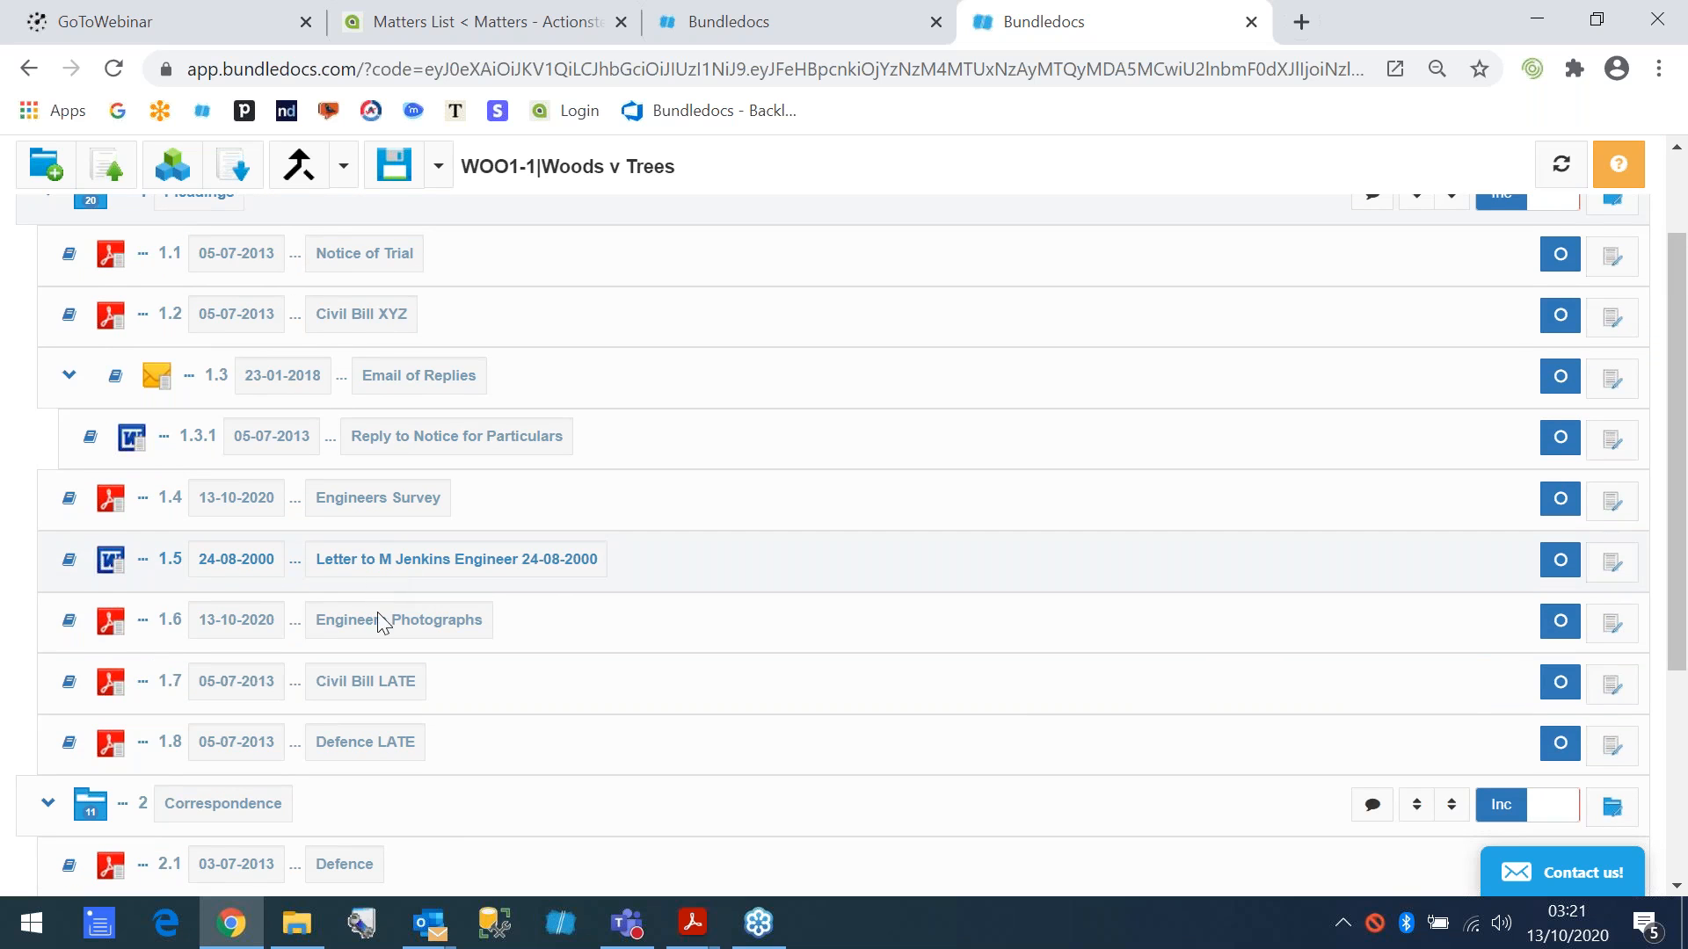
pyautogui.click(1615, 693)
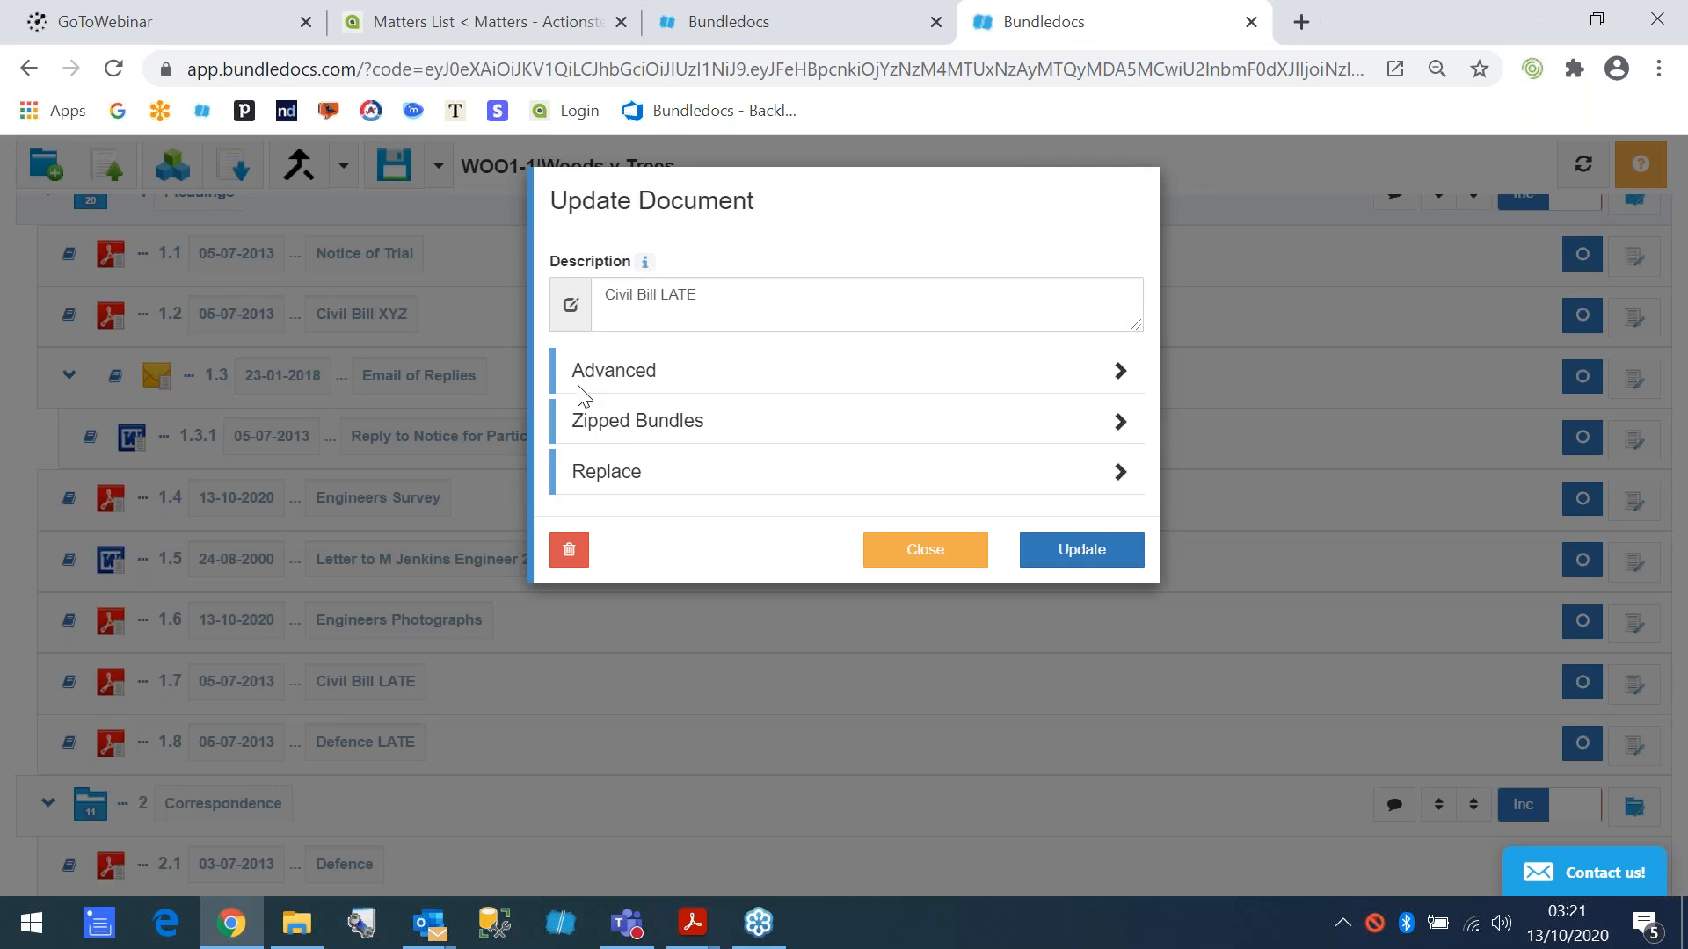
pyautogui.click(596, 376)
pyautogui.scroll(-3, 606, 572)
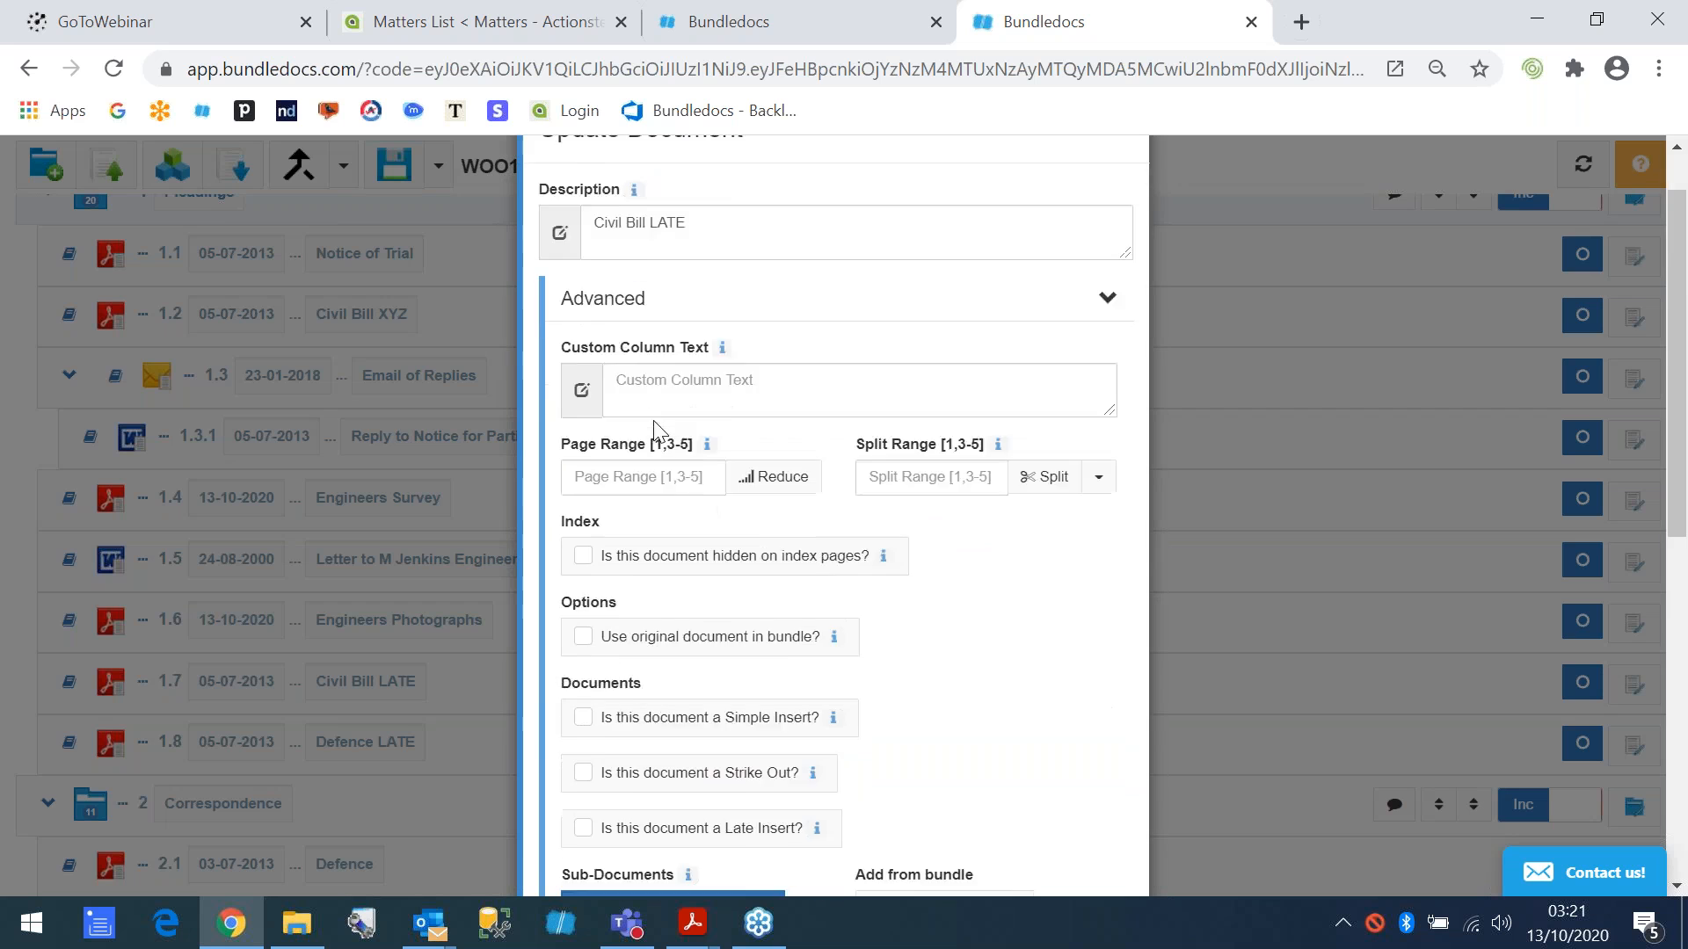
pyautogui.click(609, 640)
pyautogui.scroll(-5, 712, 644)
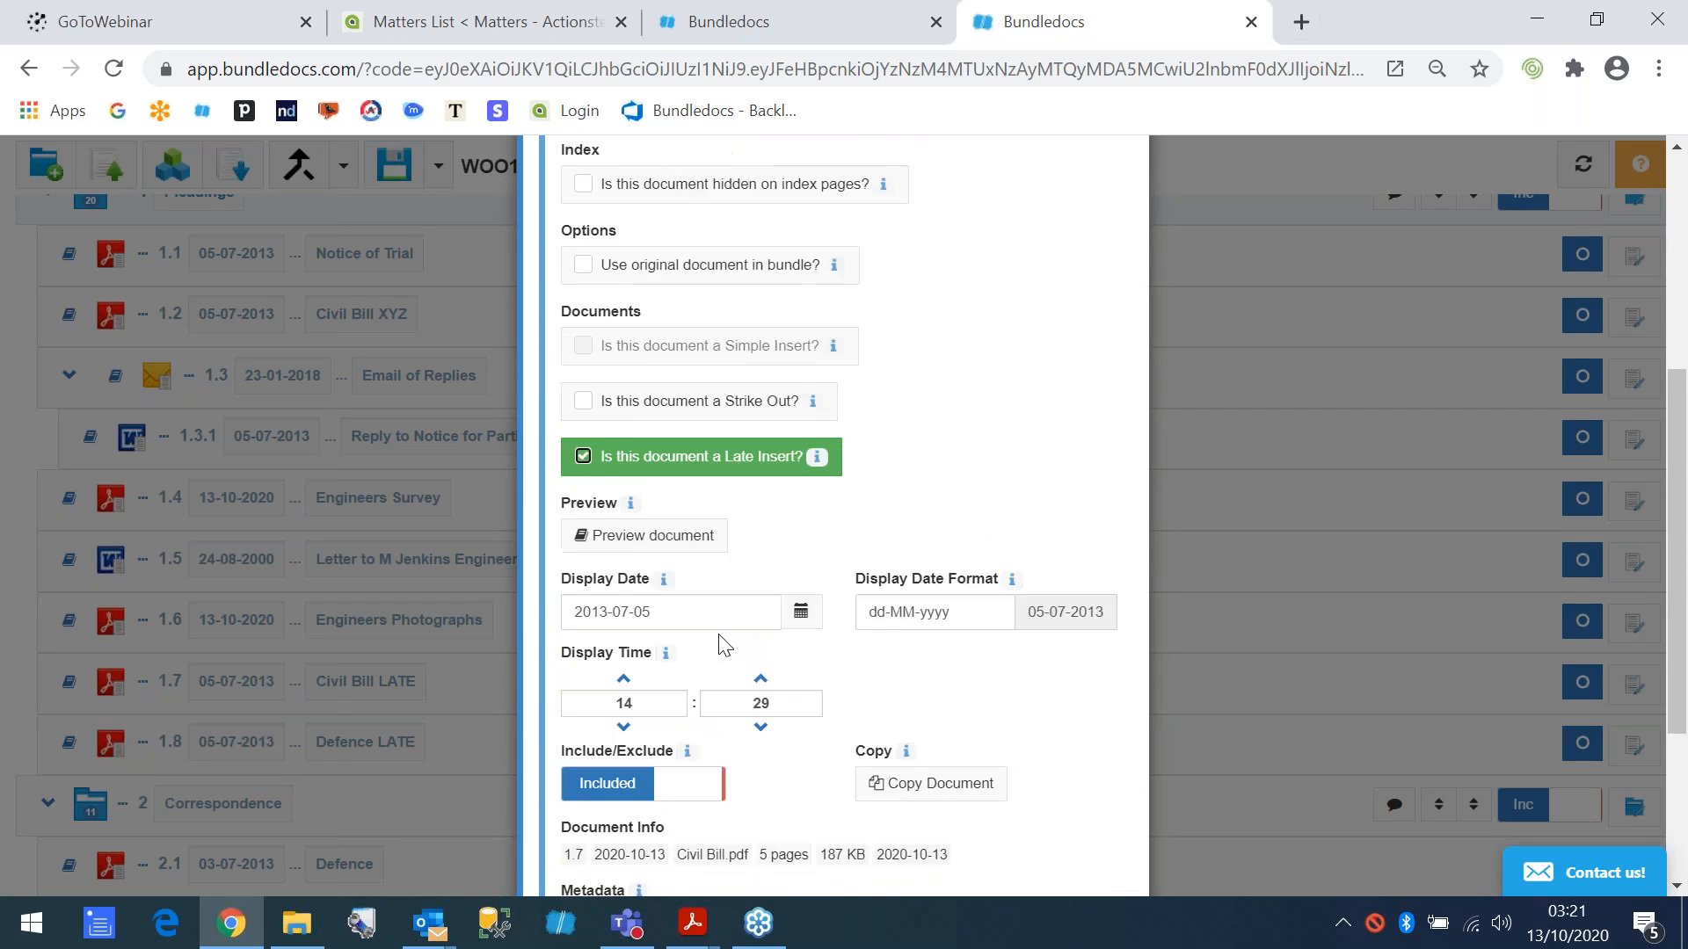
pyautogui.click(1065, 879)
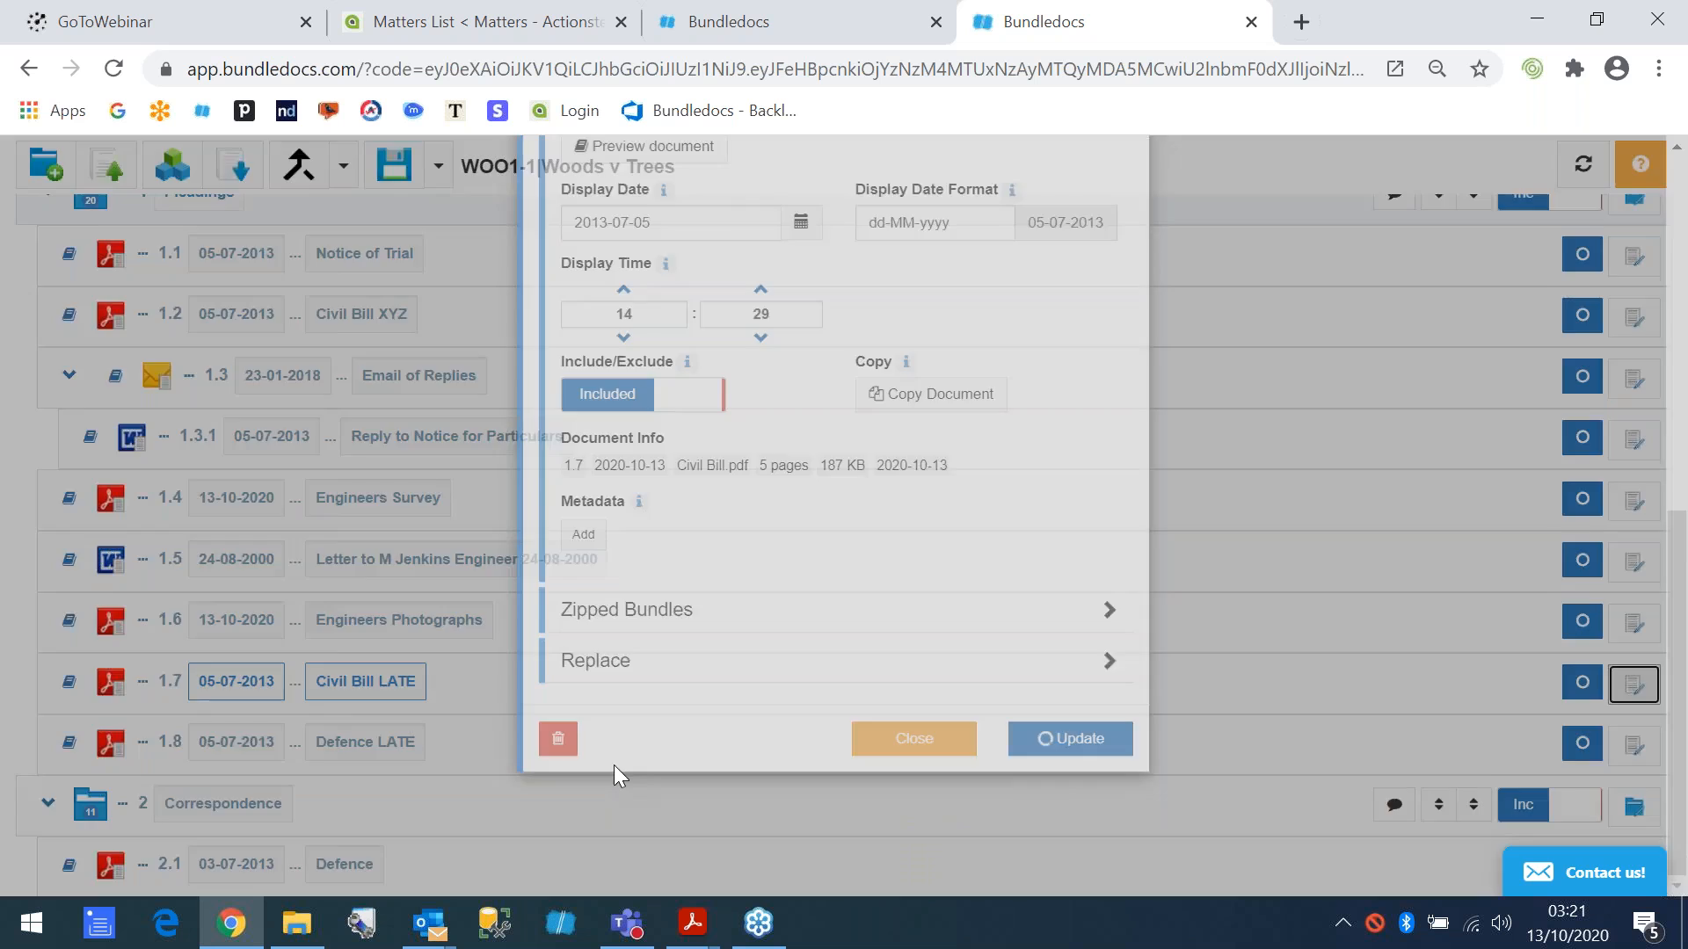
# - Mark the Defence LATE document as a Late Insert and update it
pyautogui.click(1611, 745)
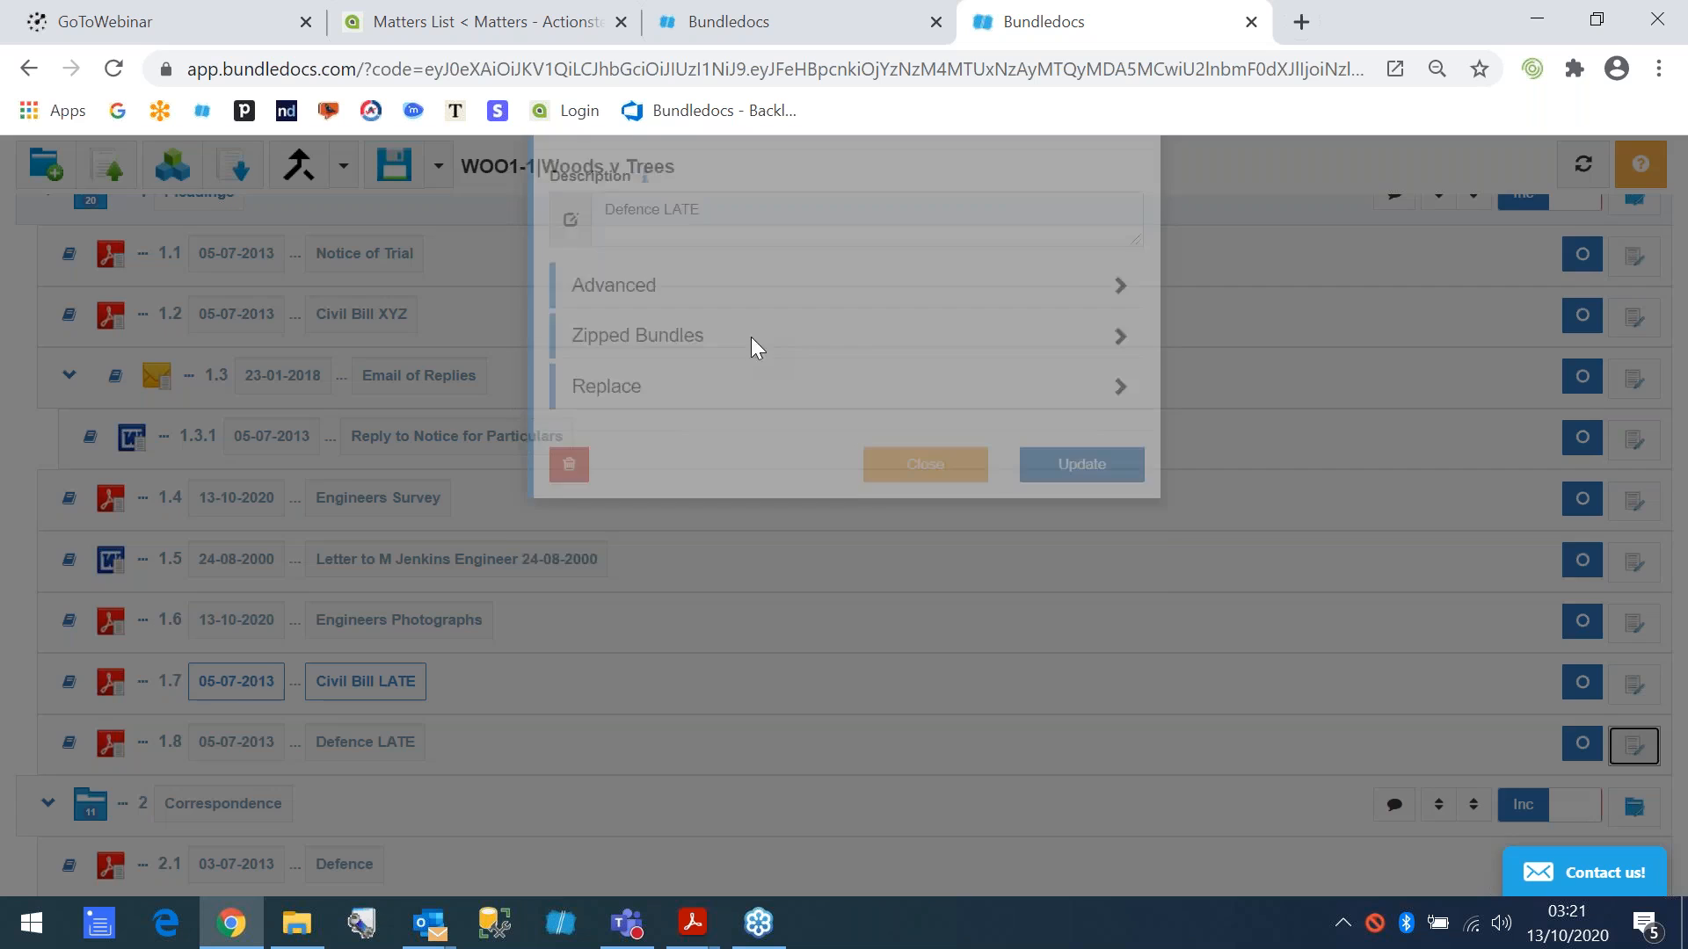
pyautogui.click(640, 387)
pyautogui.scroll(-5, 703, 554)
pyautogui.click(694, 501)
pyautogui.scroll(-3, 910, 563)
pyautogui.click(1068, 830)
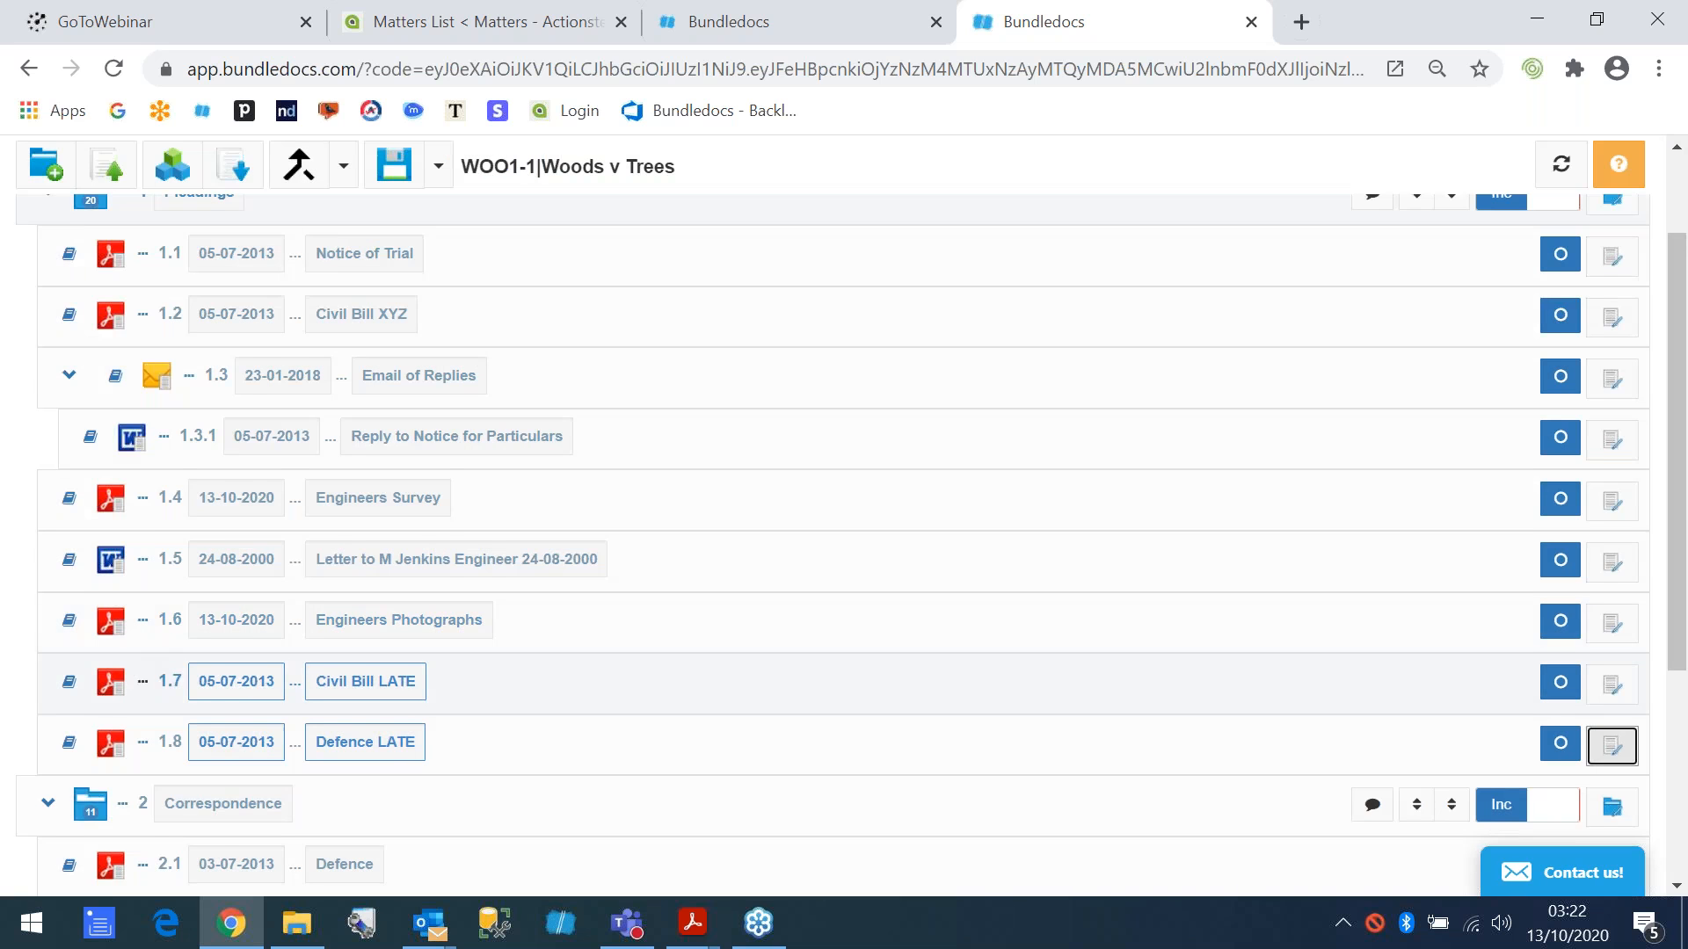
# - Place Defence LATE and Civil Bill LATE directly after Civil Bill XYZ in Pleadings, and save the bundle
pyautogui.moveTo(121, 821); pyautogui.dragTo(123, 501)
pyautogui.moveTo(115, 875); pyautogui.dragTo(132, 510)
pyautogui.click(393, 226)
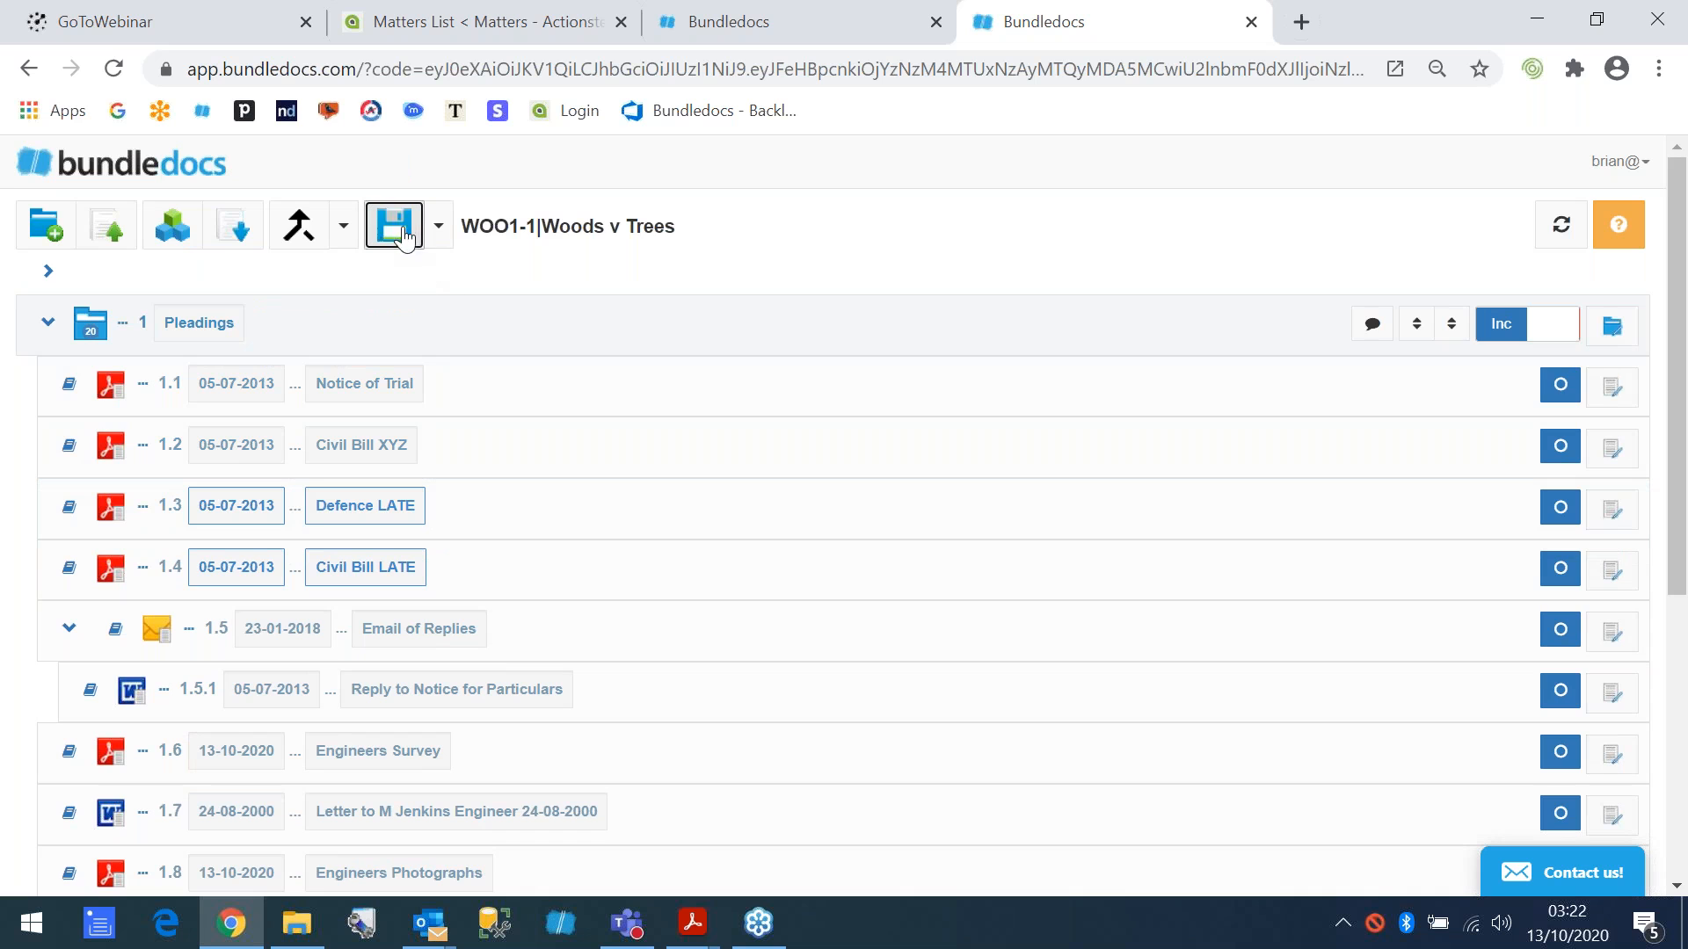
# - Generate the bundle with the description Woods v Trees v3, and check the late inserts in its index
pyautogui.click(171, 233)
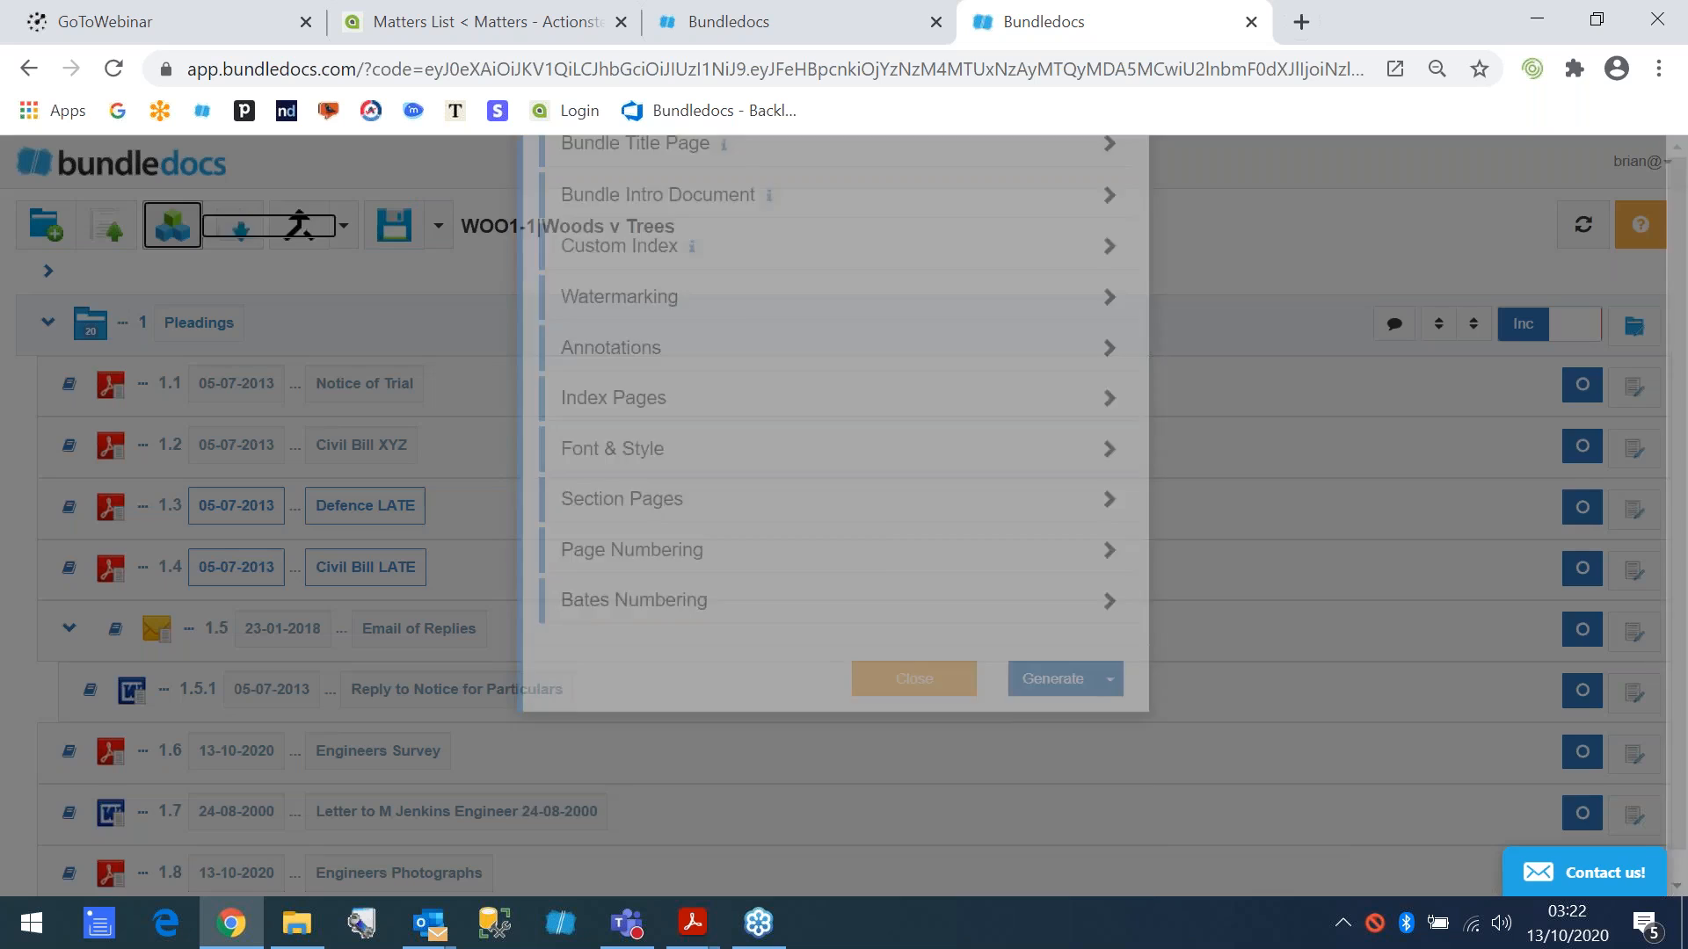
pyautogui.click(736, 275)
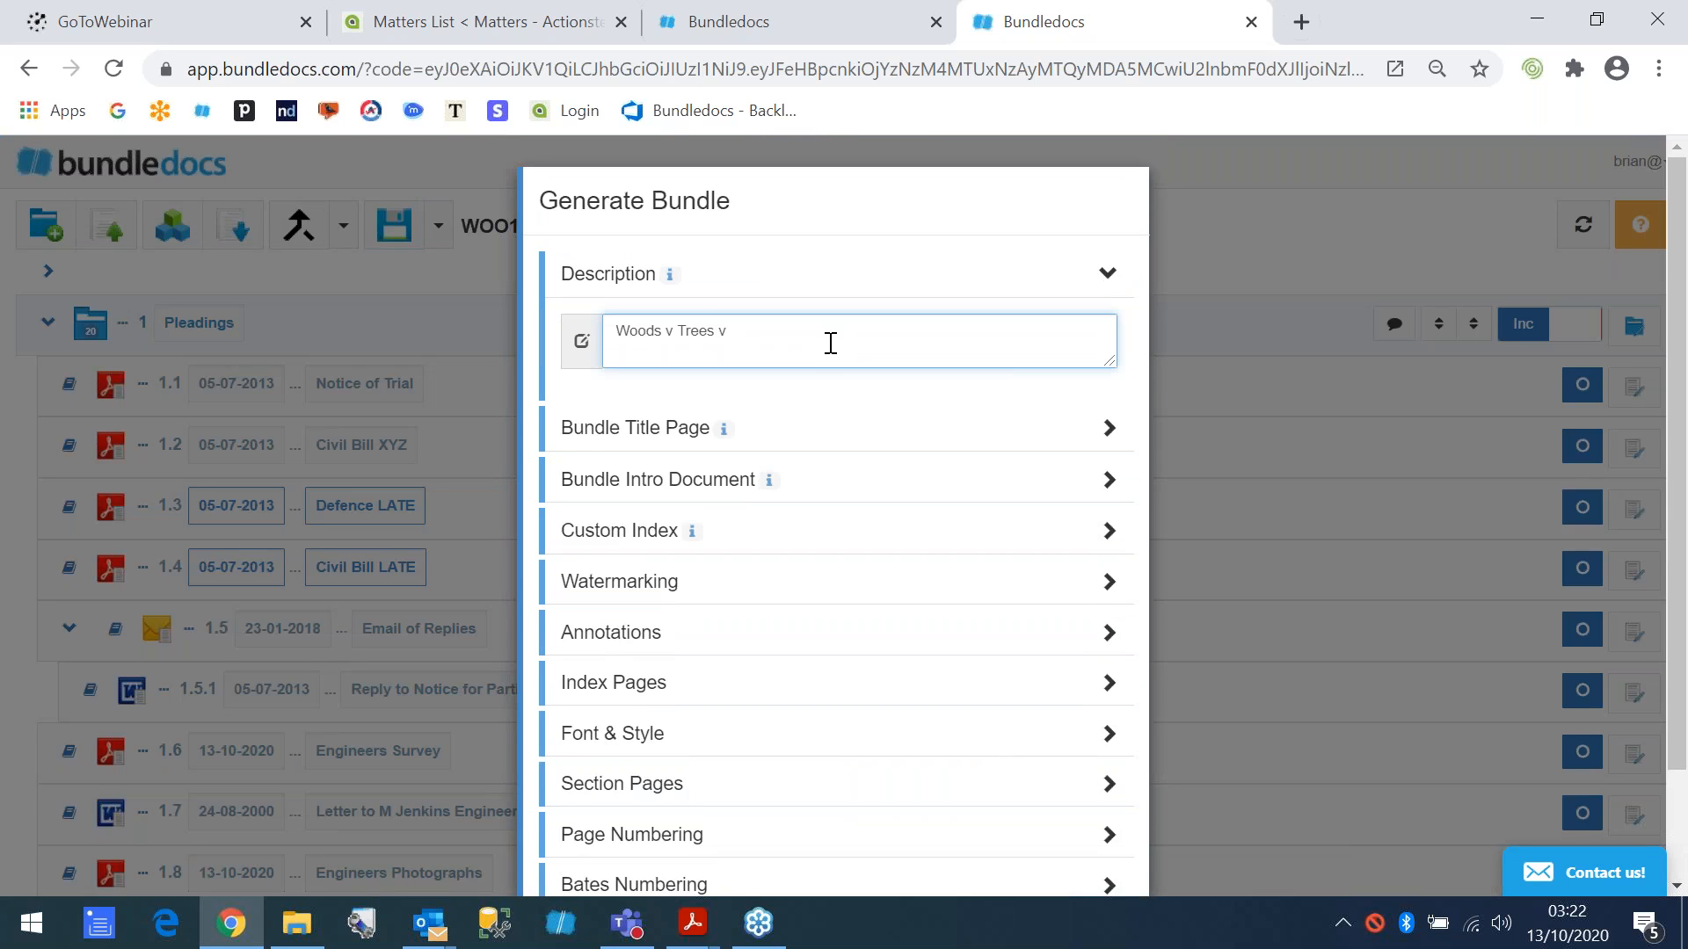
pyautogui.write('3')
pyautogui.scroll(-1, 924, 648)
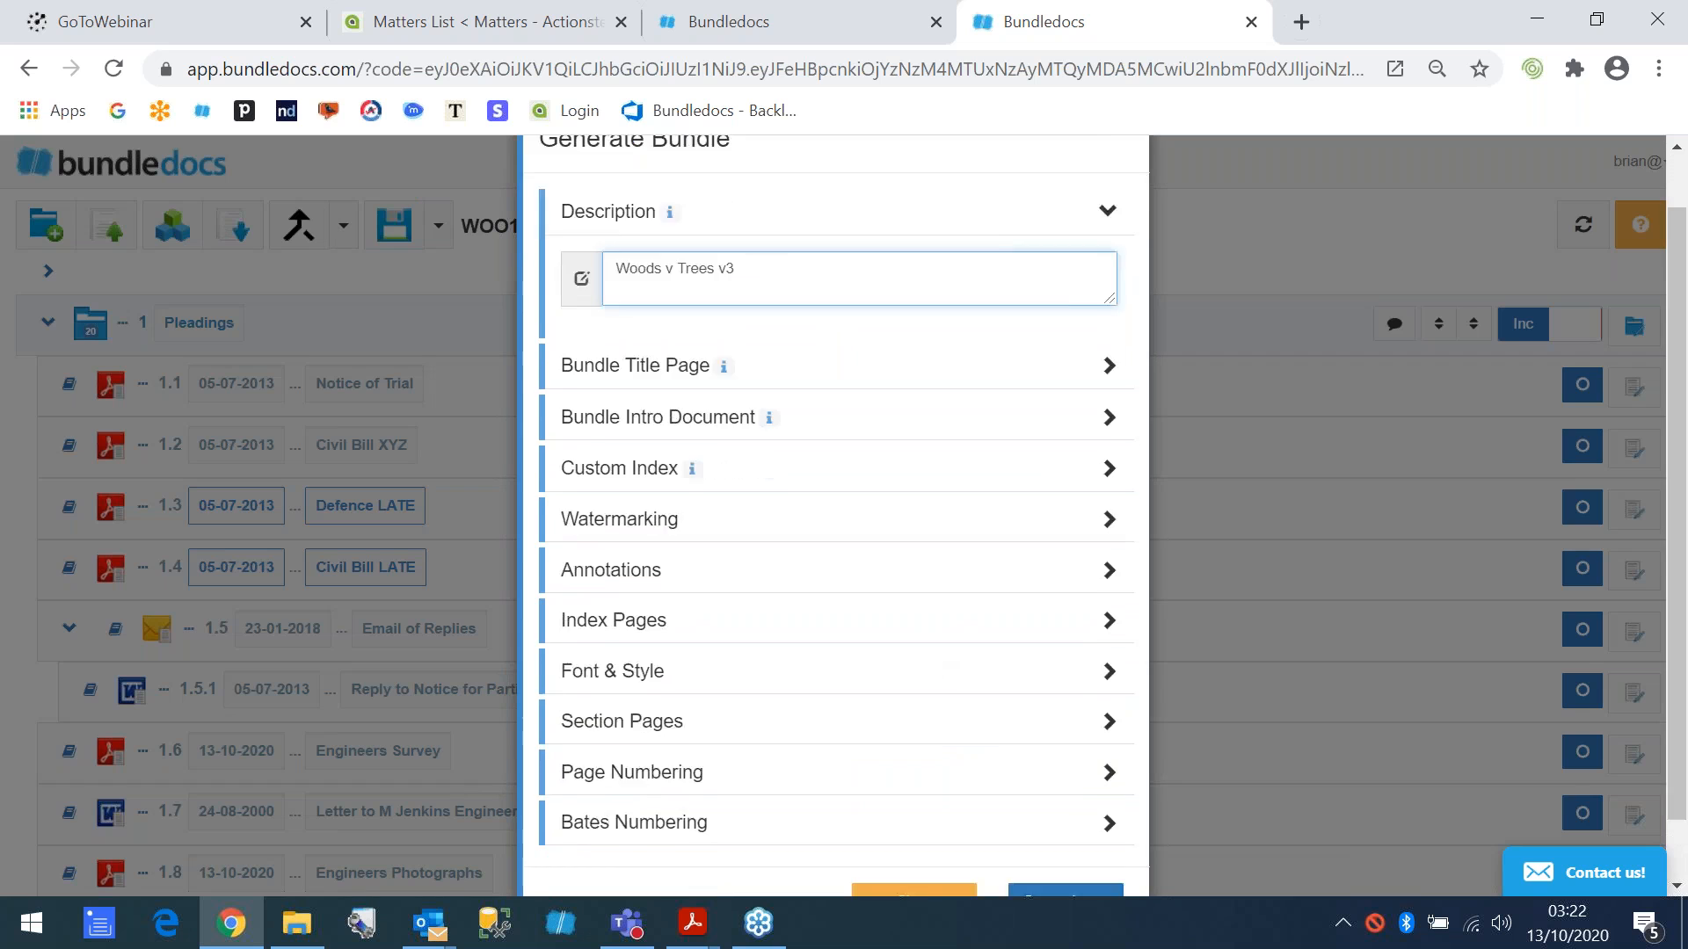
pyautogui.scroll(-1, 1061, 840)
pyautogui.click(1059, 833)
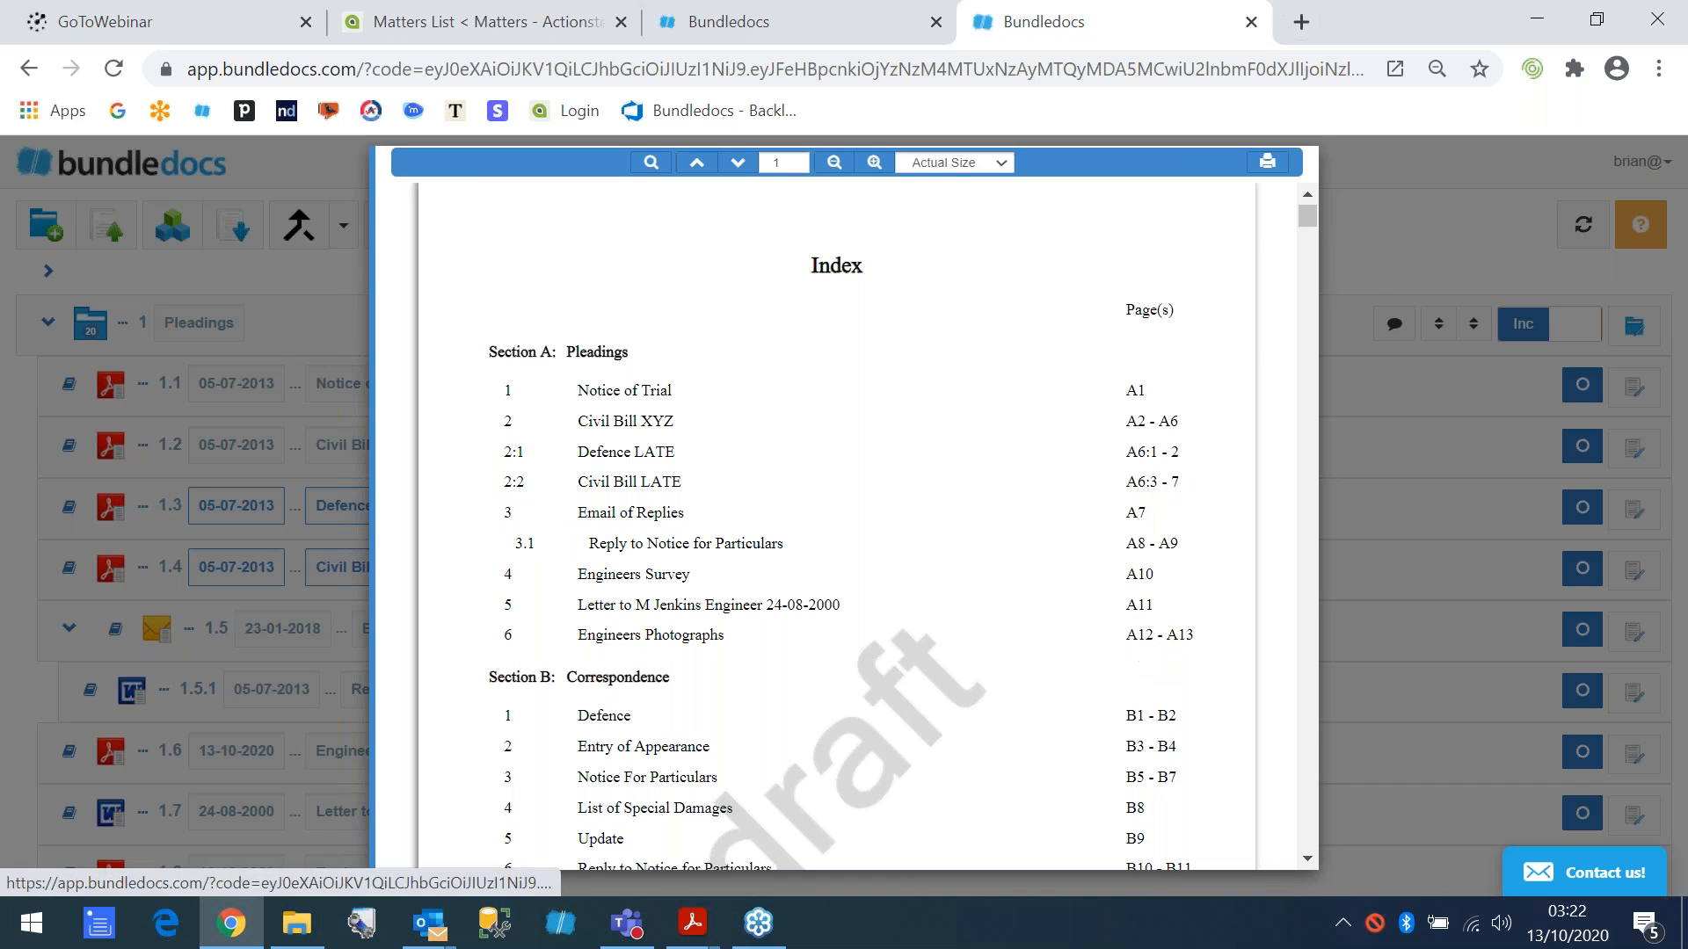
pyautogui.click(1358, 262)
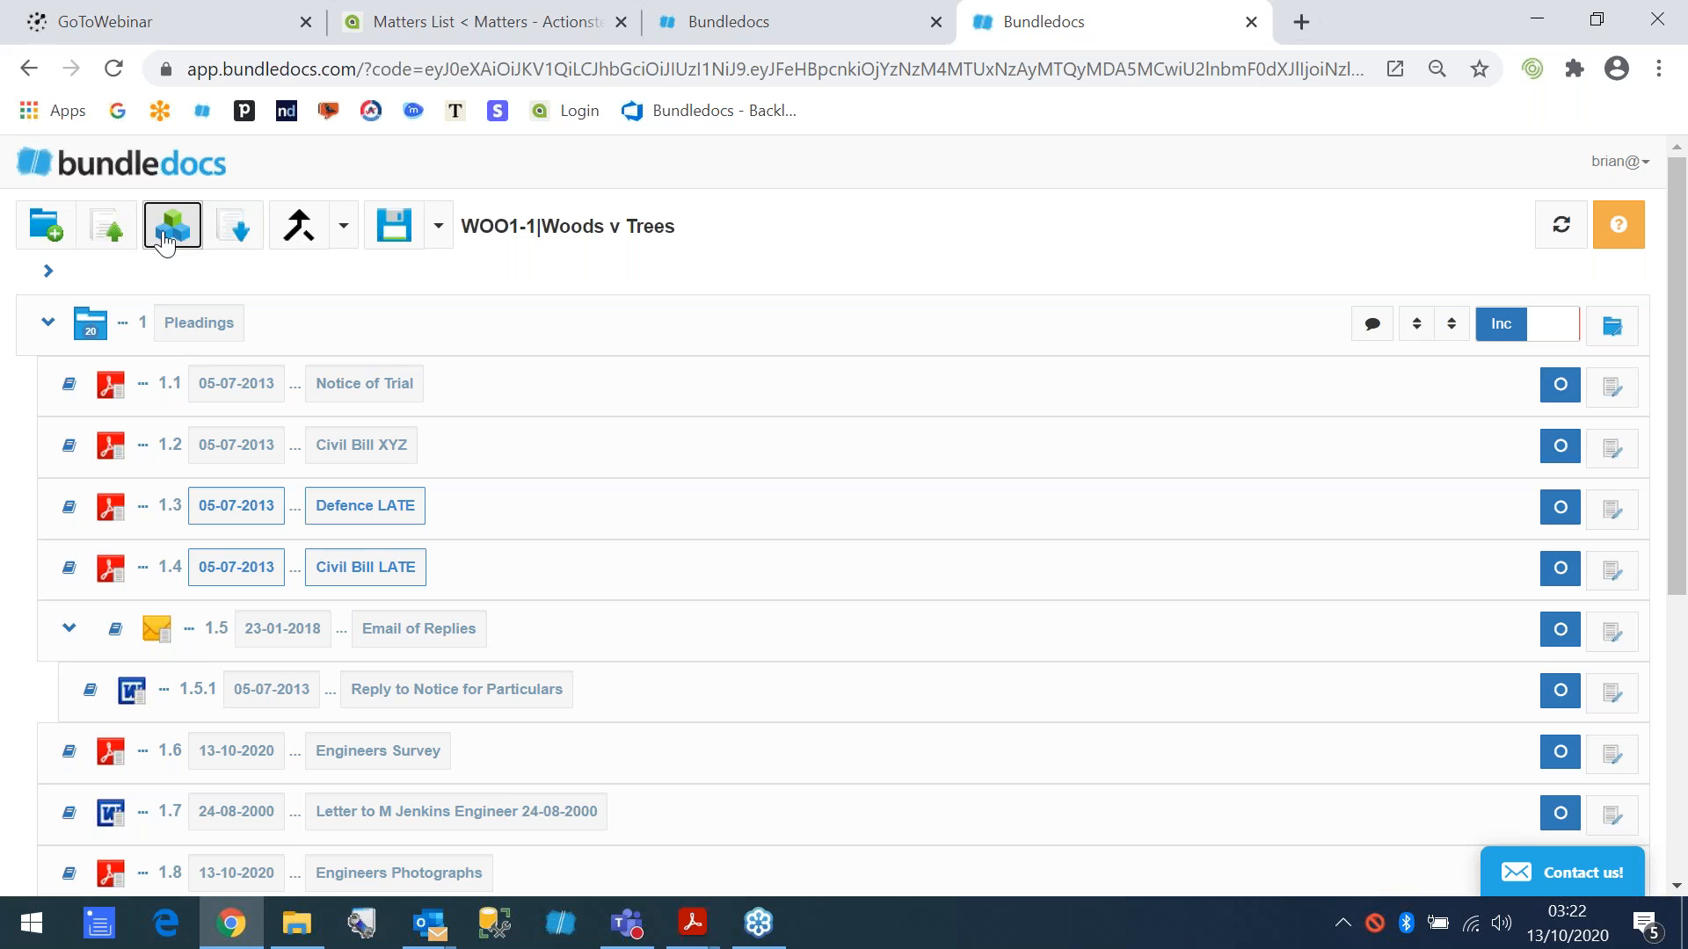
# - Choose the Woods v Trees v3 receipt from the generated bundles available for download, and preview it
pyautogui.click(241, 242)
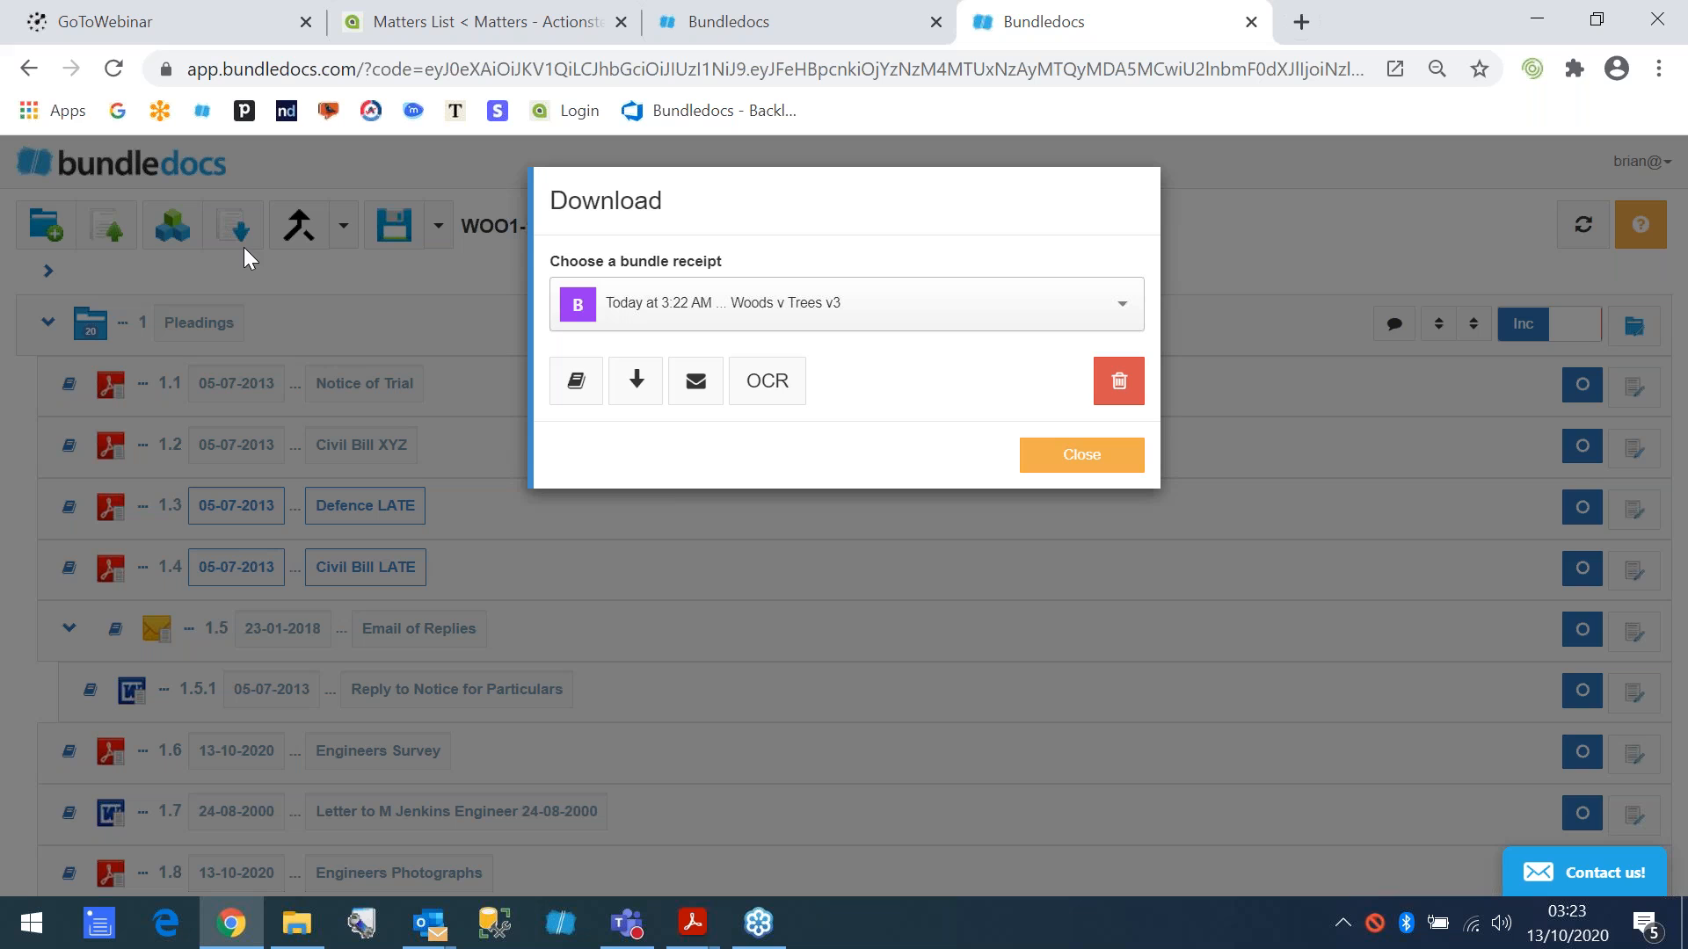
pyautogui.click(737, 327)
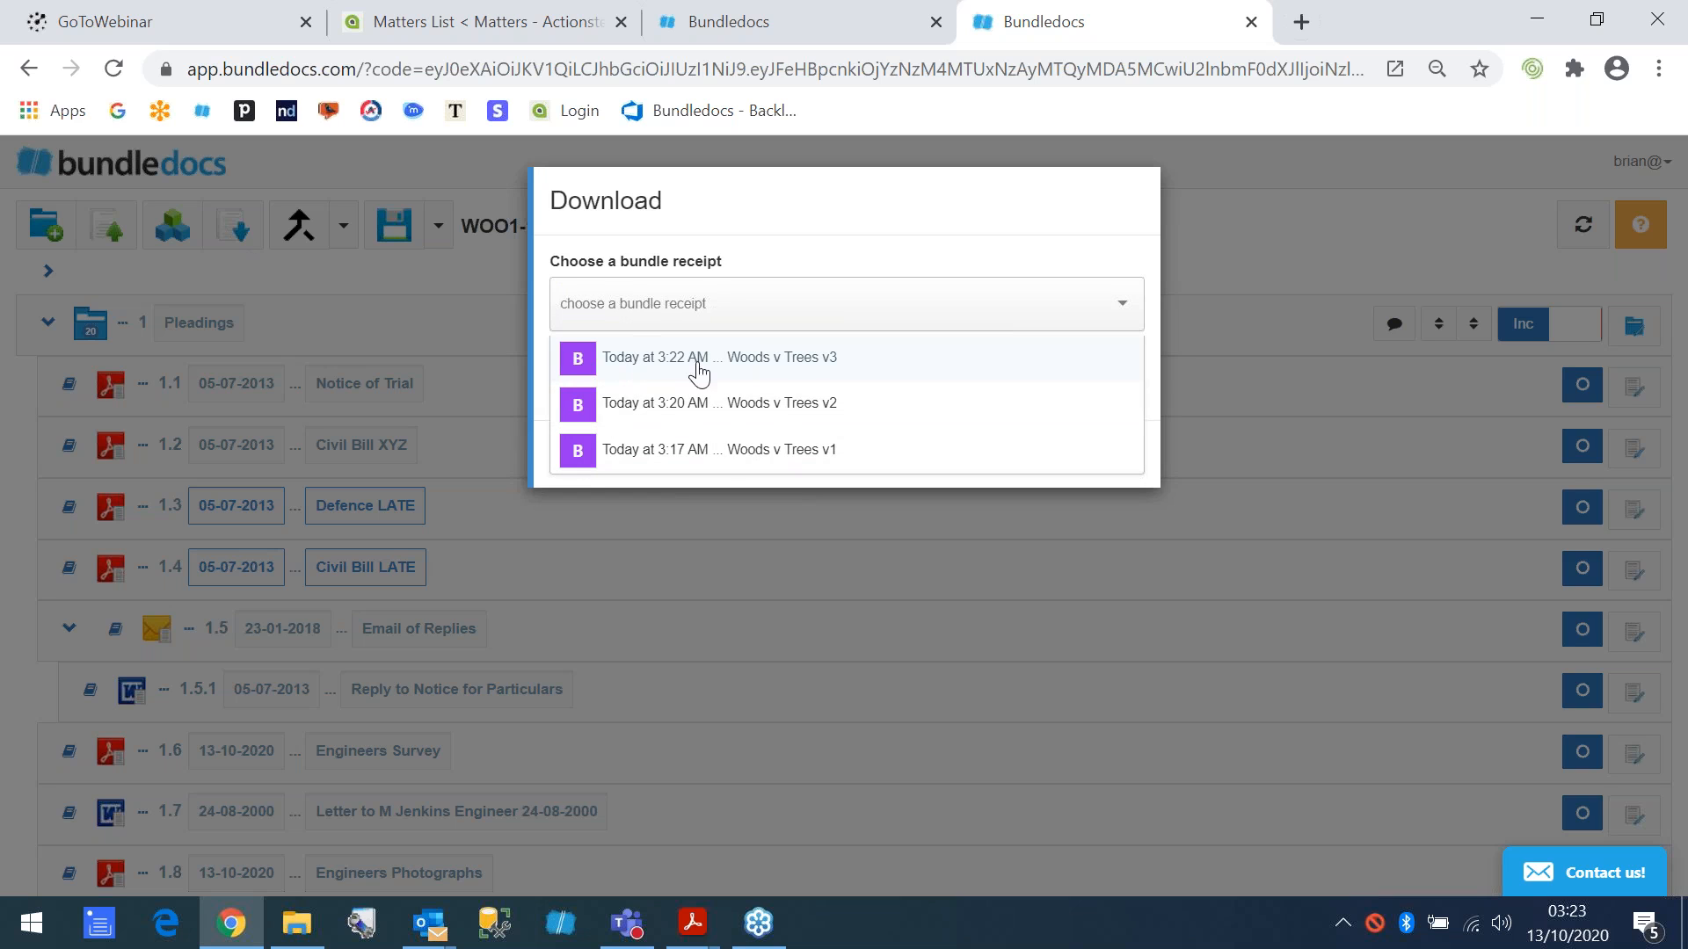
pyautogui.click(670, 364)
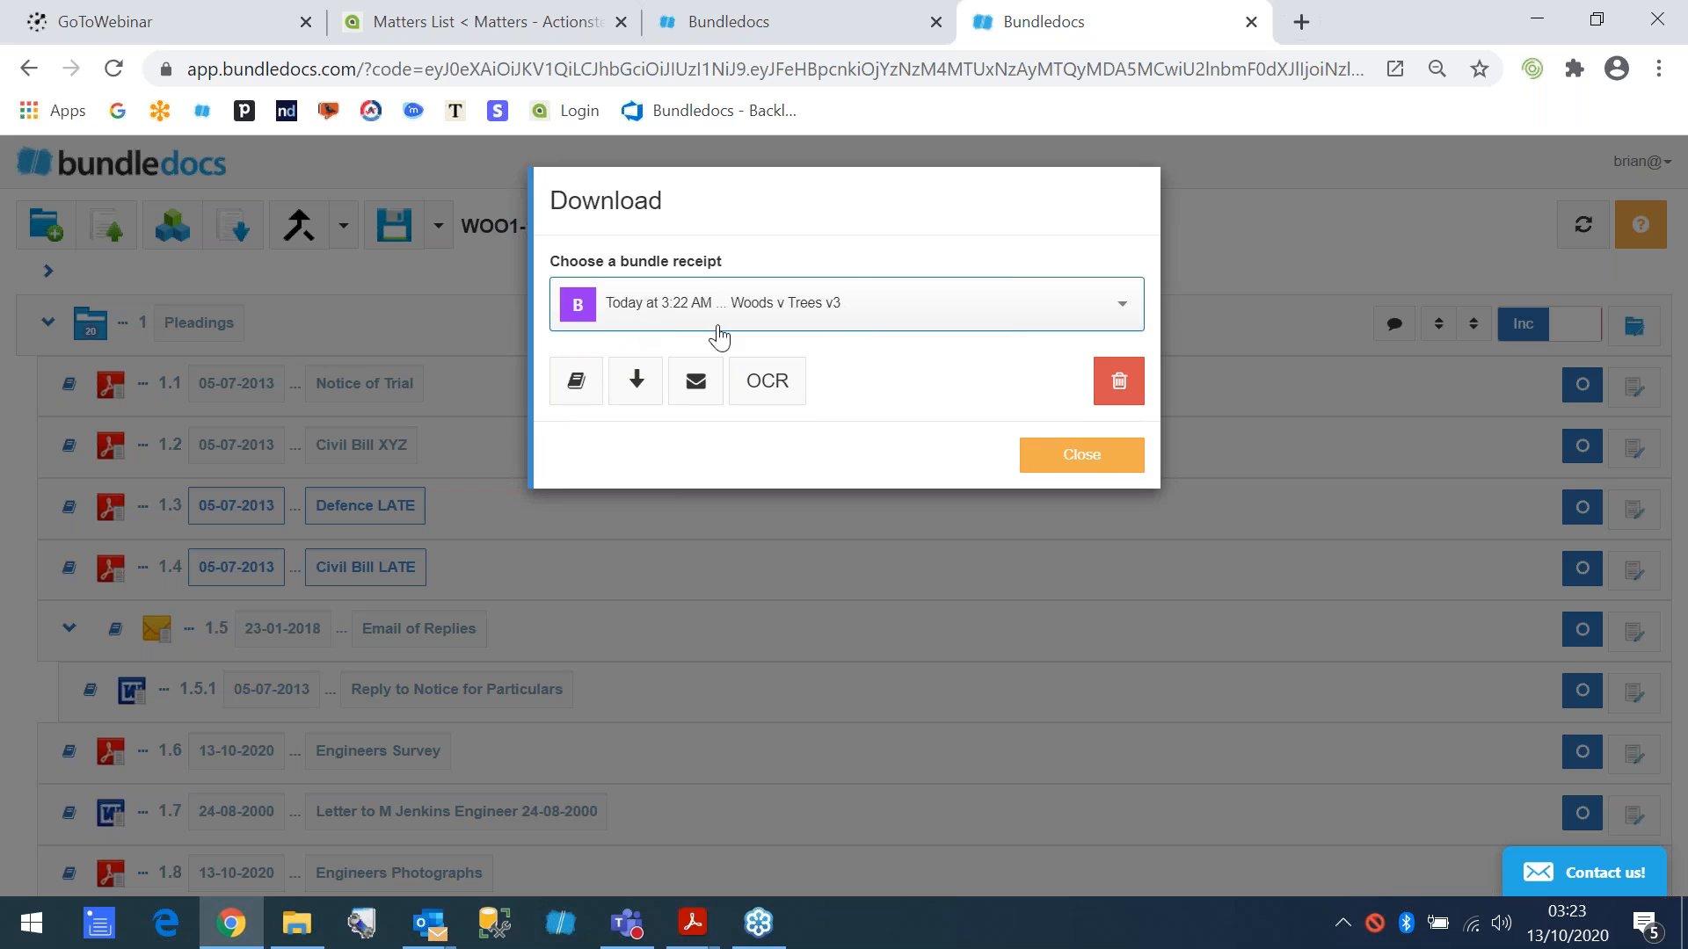
pyautogui.click(576, 383)
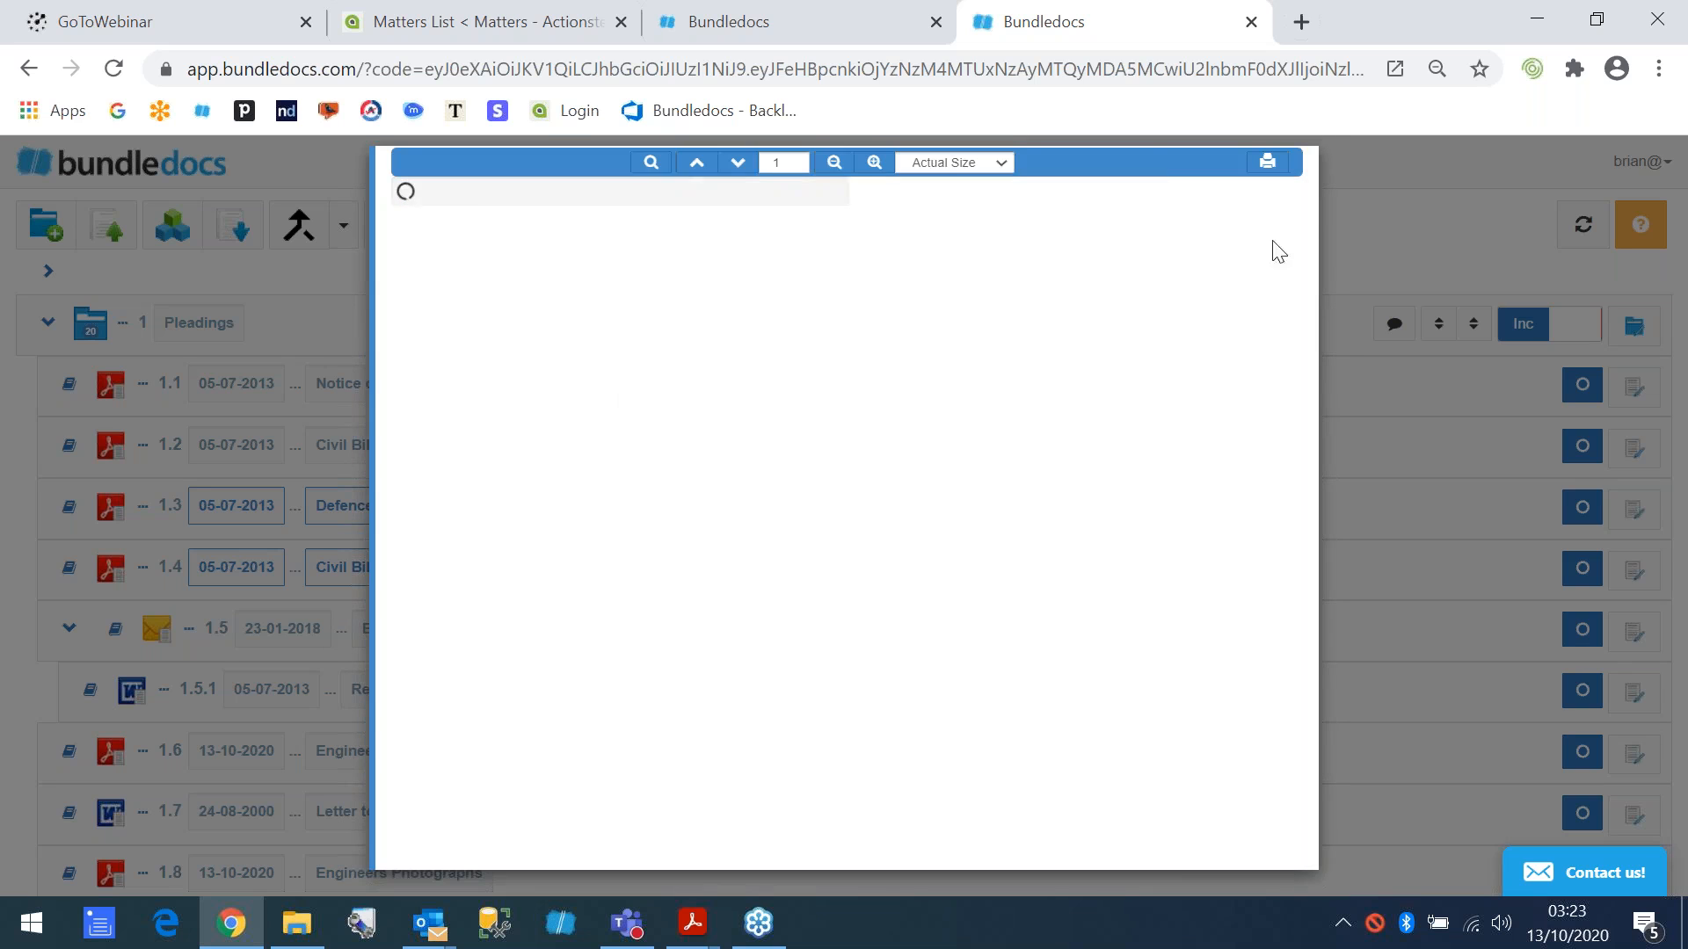
pyautogui.click(1362, 236)
# - Download the v3 bundle PDF and view it in Acrobat Reader at 50% zoom with the tools pane collapsed
pyautogui.click(635, 380)
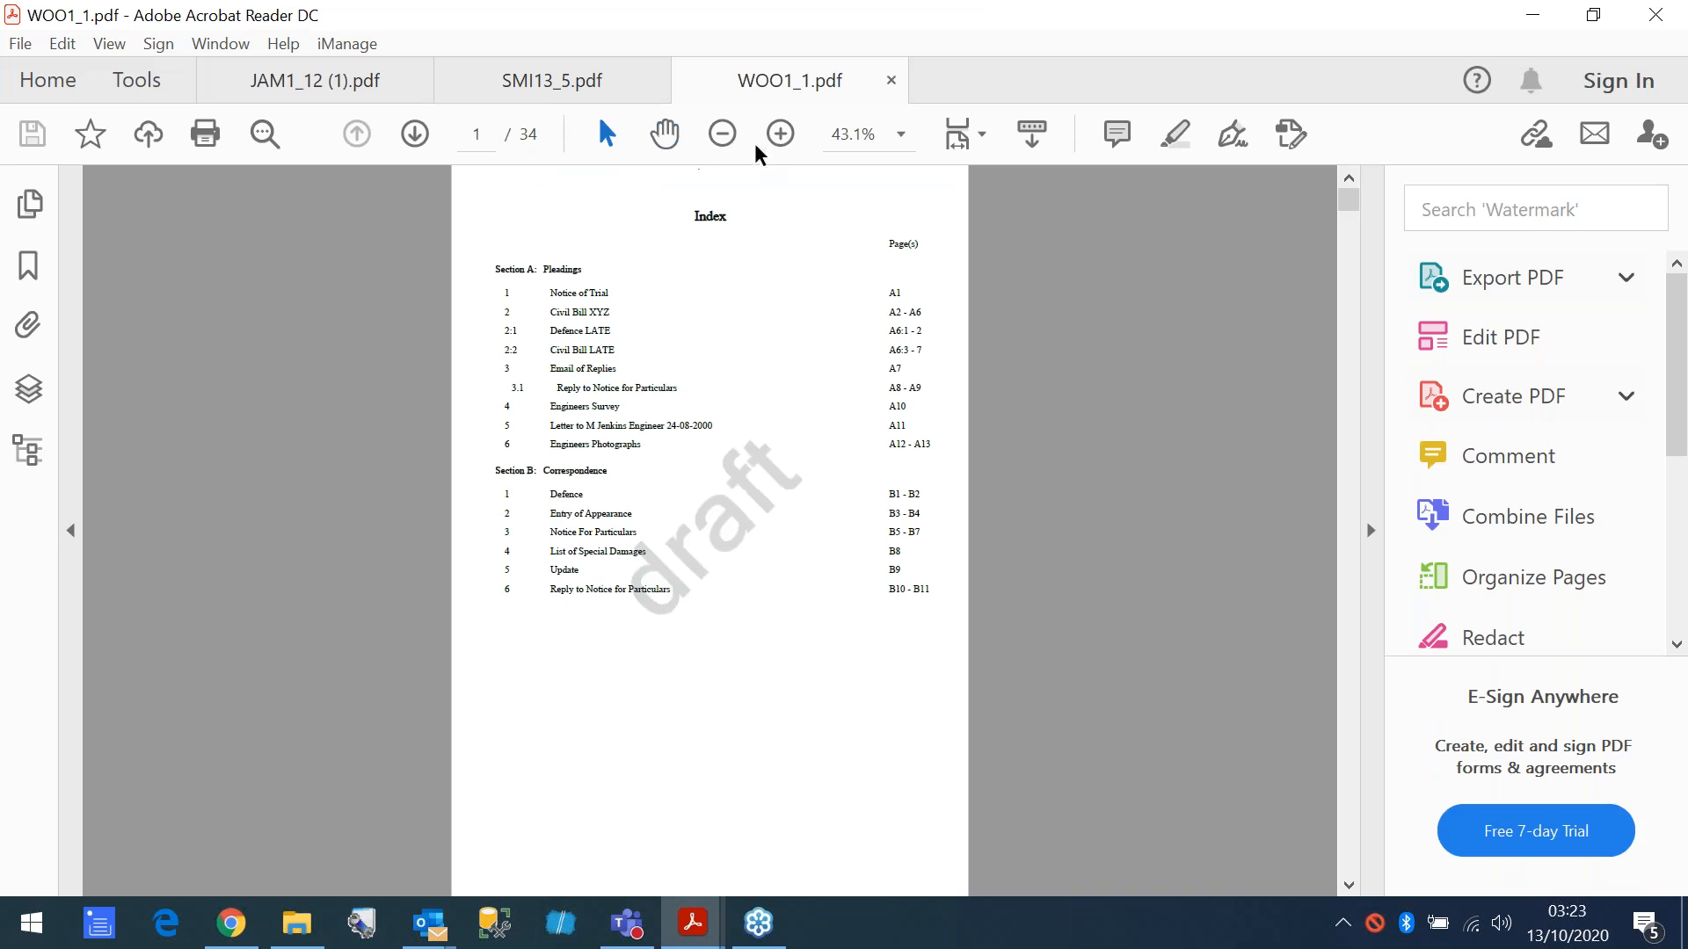
pyautogui.click(779, 134)
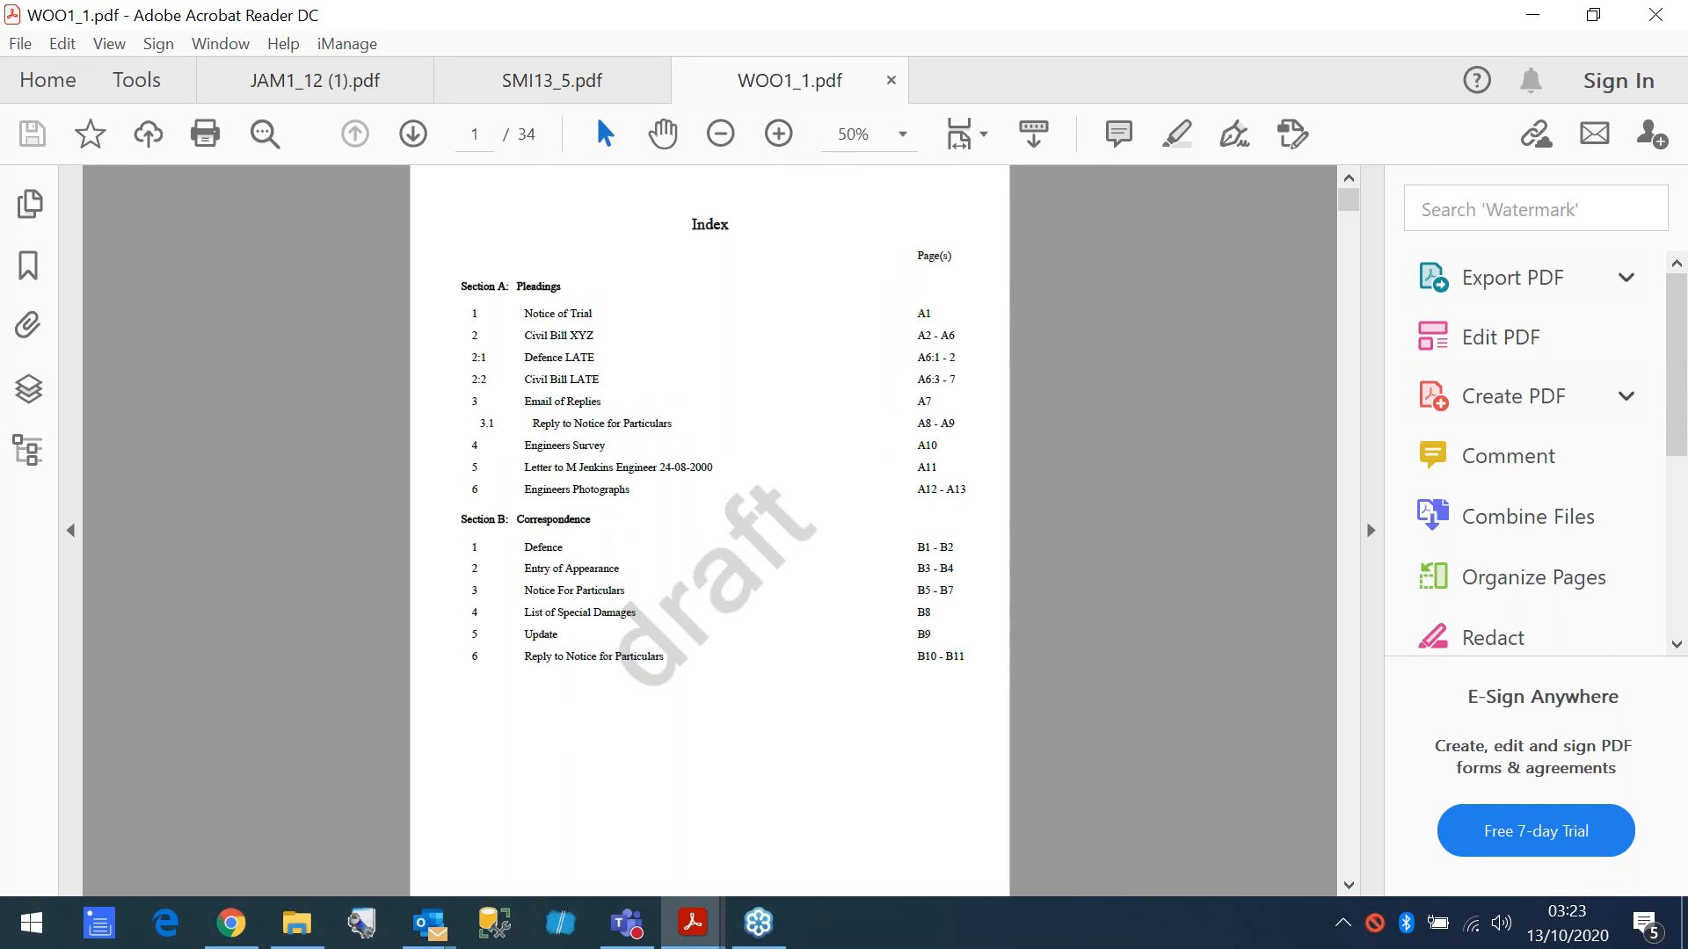
pyautogui.click(1369, 531)
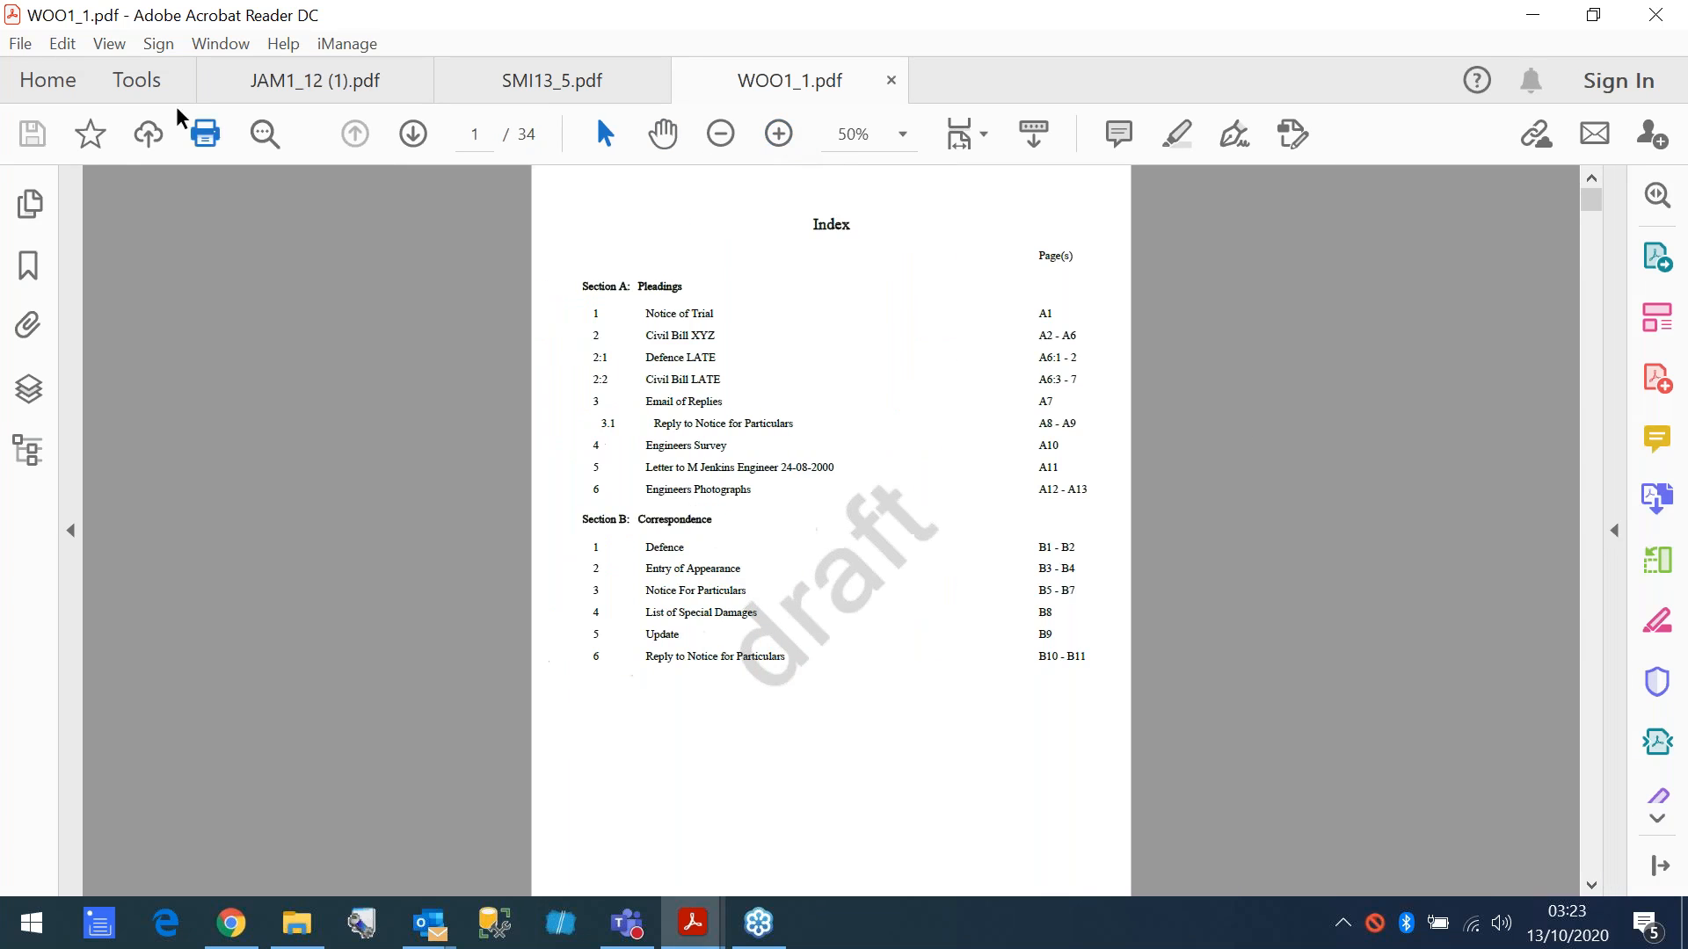
# - Look over the downloaded PDF's index page and briefly bring up the text search
pyautogui.click(22, 51)
pyautogui.click(1297, 383)
pyautogui.scroll(-4, 1298, 387)
pyautogui.scroll(2, 1296, 386)
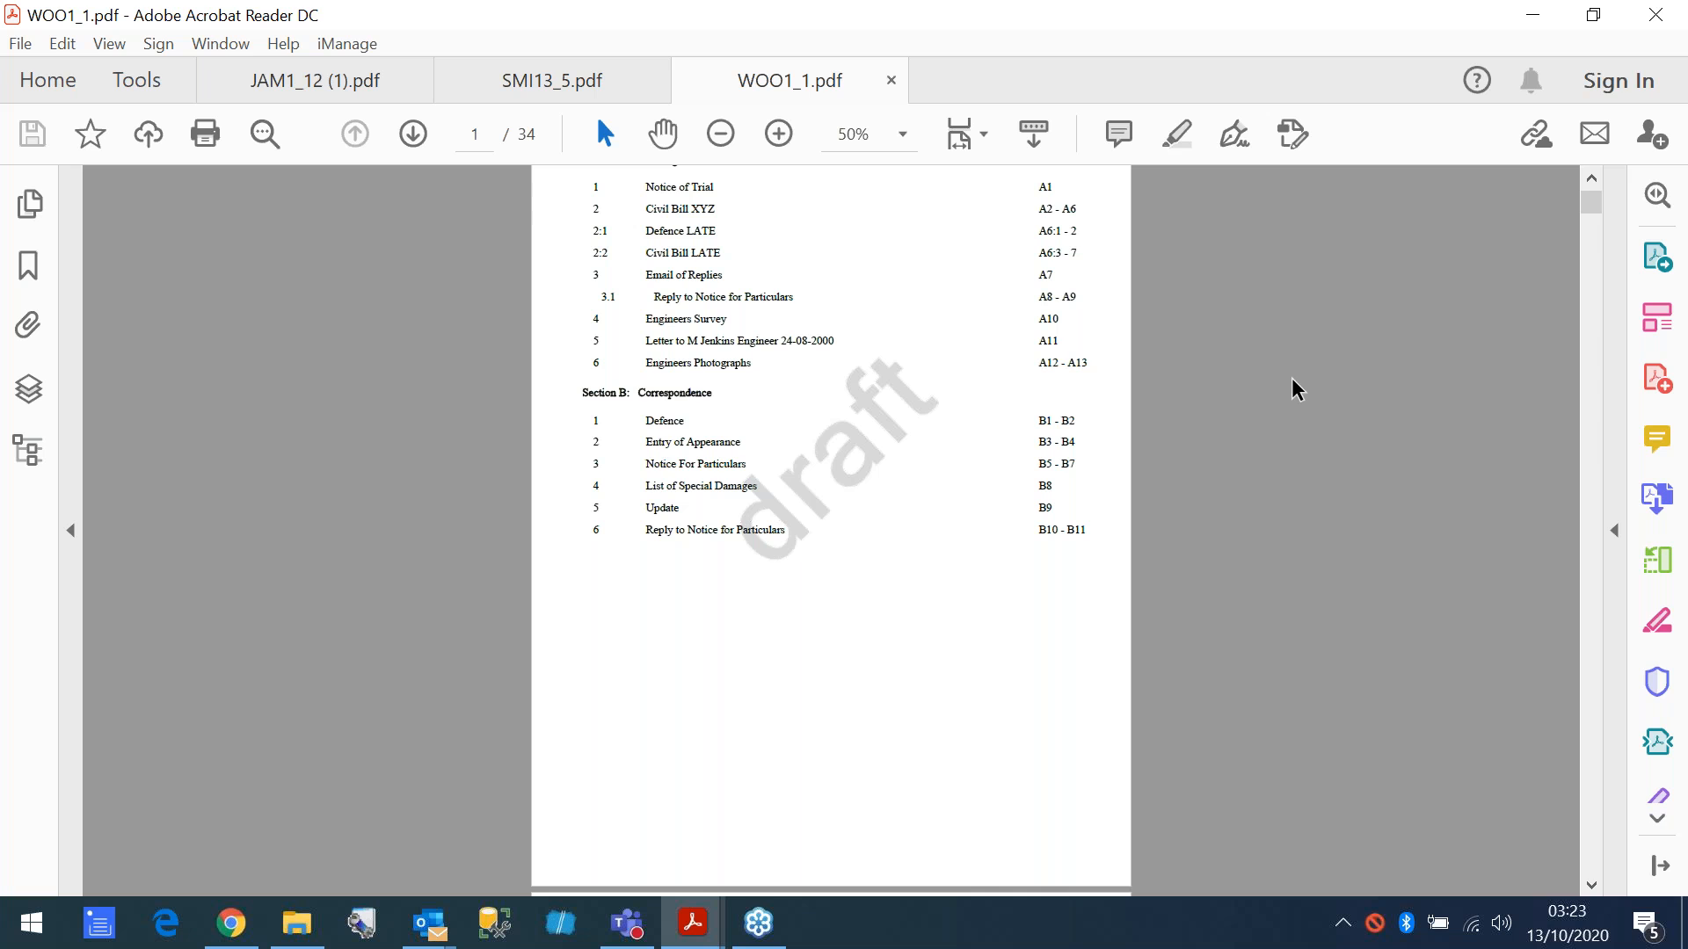
pyautogui.hotkey('ctrl', 'f')
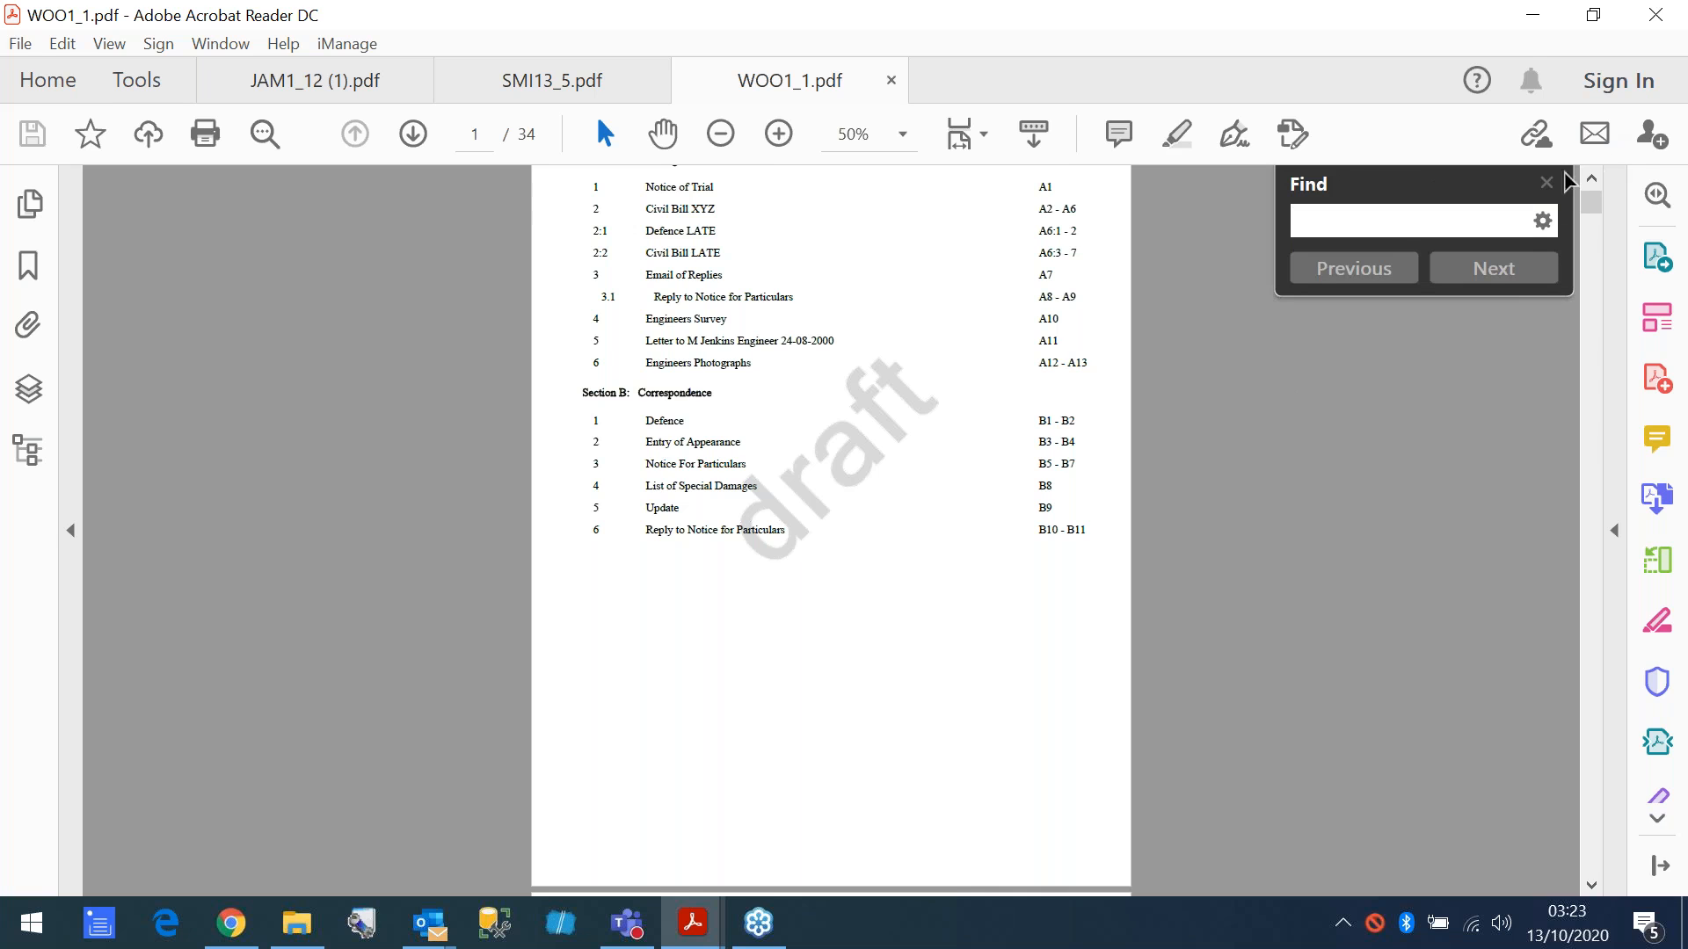
pyautogui.press('Escape')
# - Show the PDF's bookmarks, collapse Sections A and B, and go to the Section A: Pleadings page
pyautogui.click(28, 264)
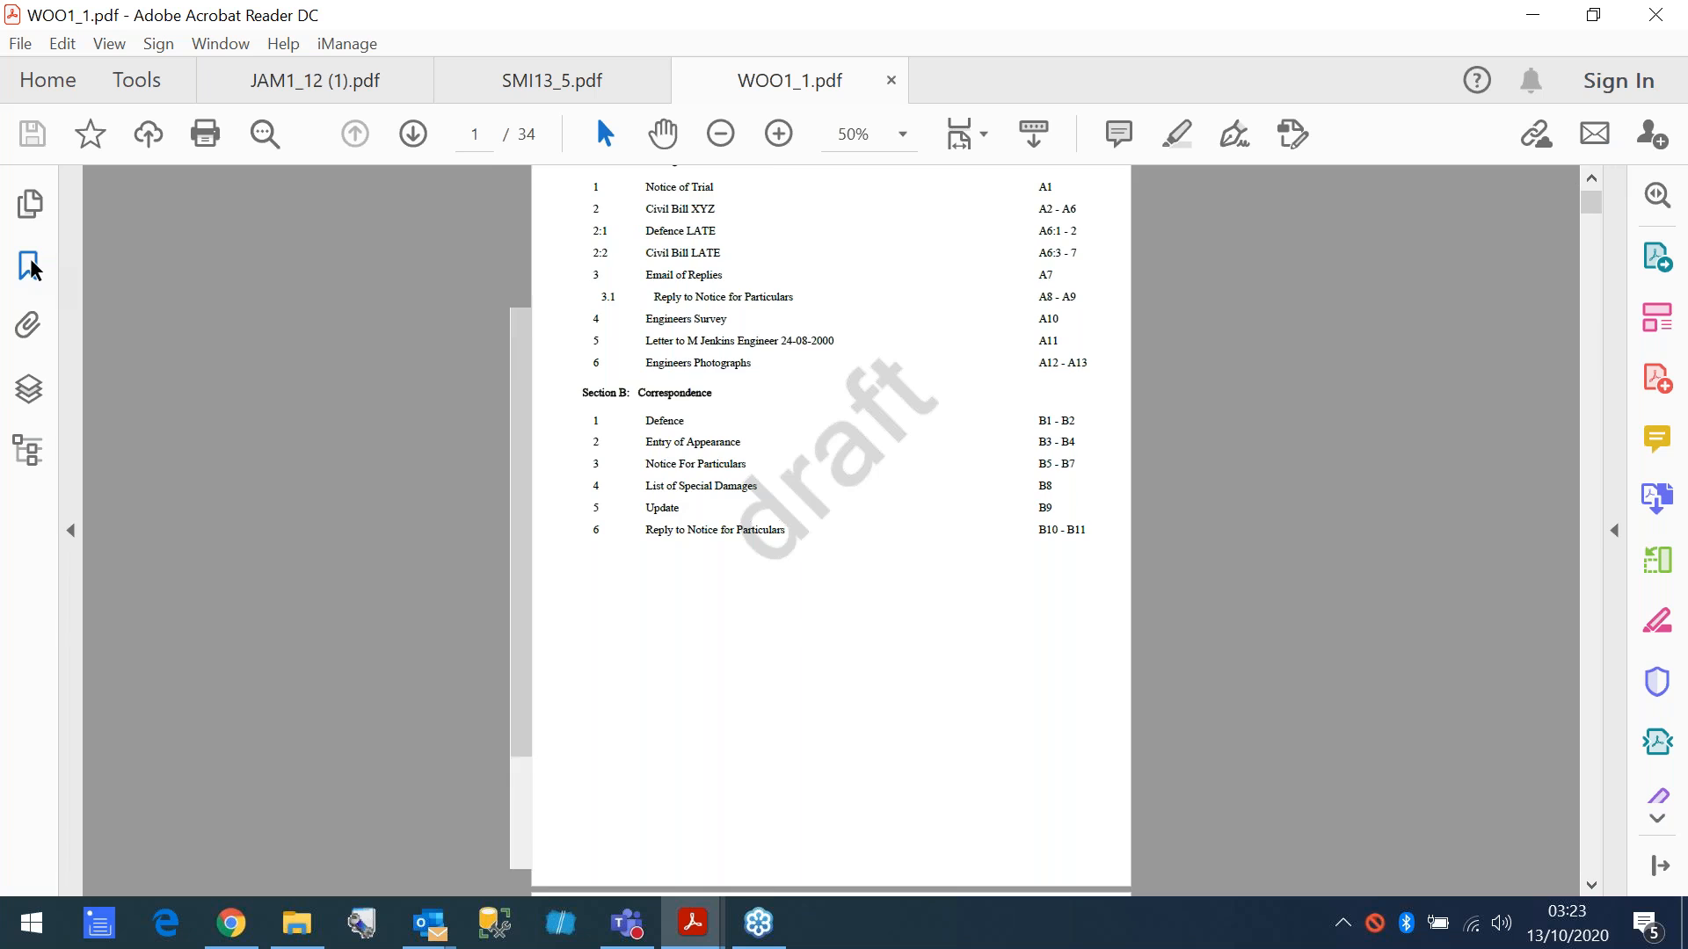
pyautogui.click(108, 303)
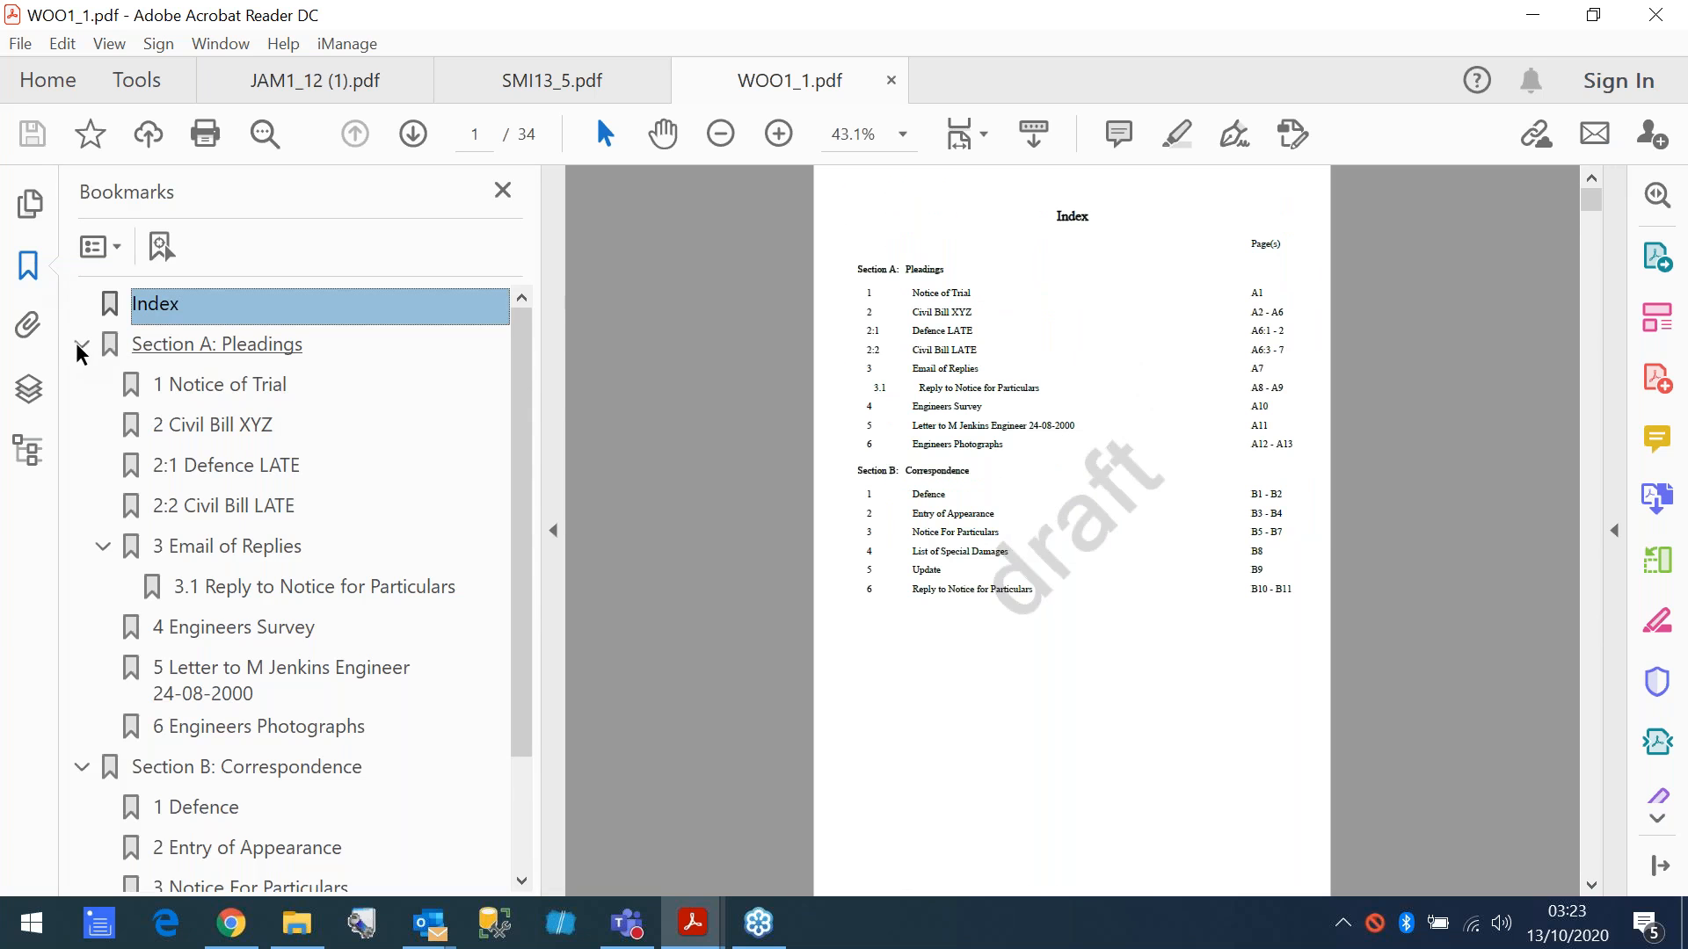
pyautogui.click(81, 345)
pyautogui.click(82, 387)
pyautogui.click(188, 346)
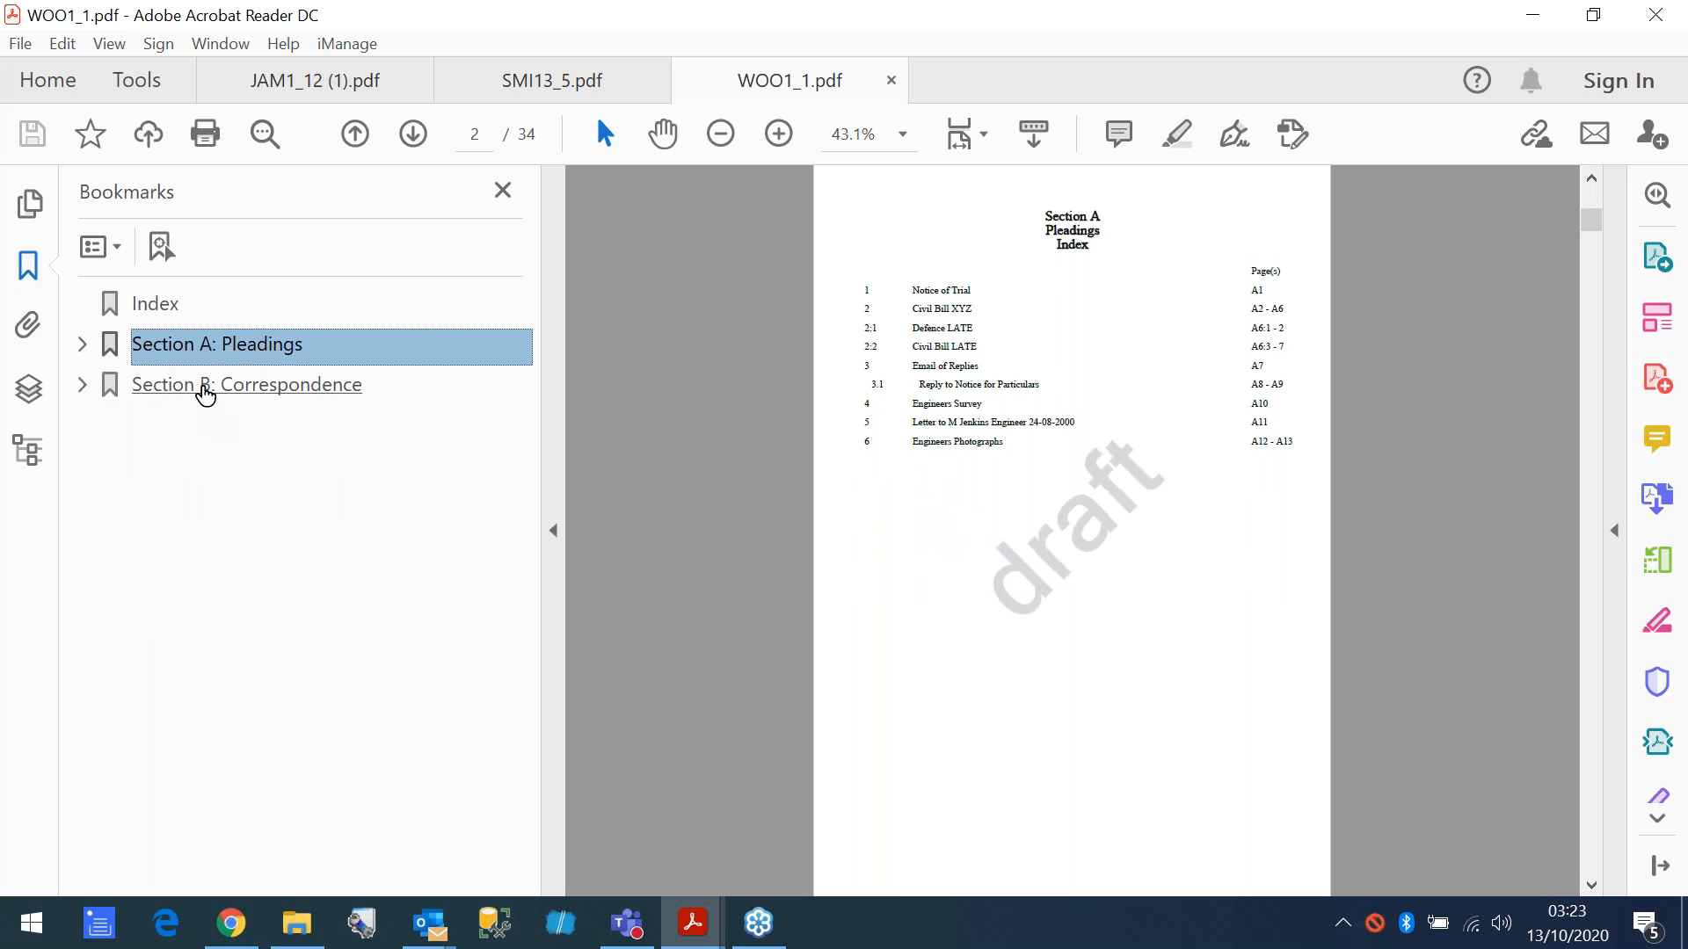
# - Go to the Section B: Correspondence page and expand the bookmarks of Sections A and B
pyautogui.click(205, 387)
pyautogui.click(82, 344)
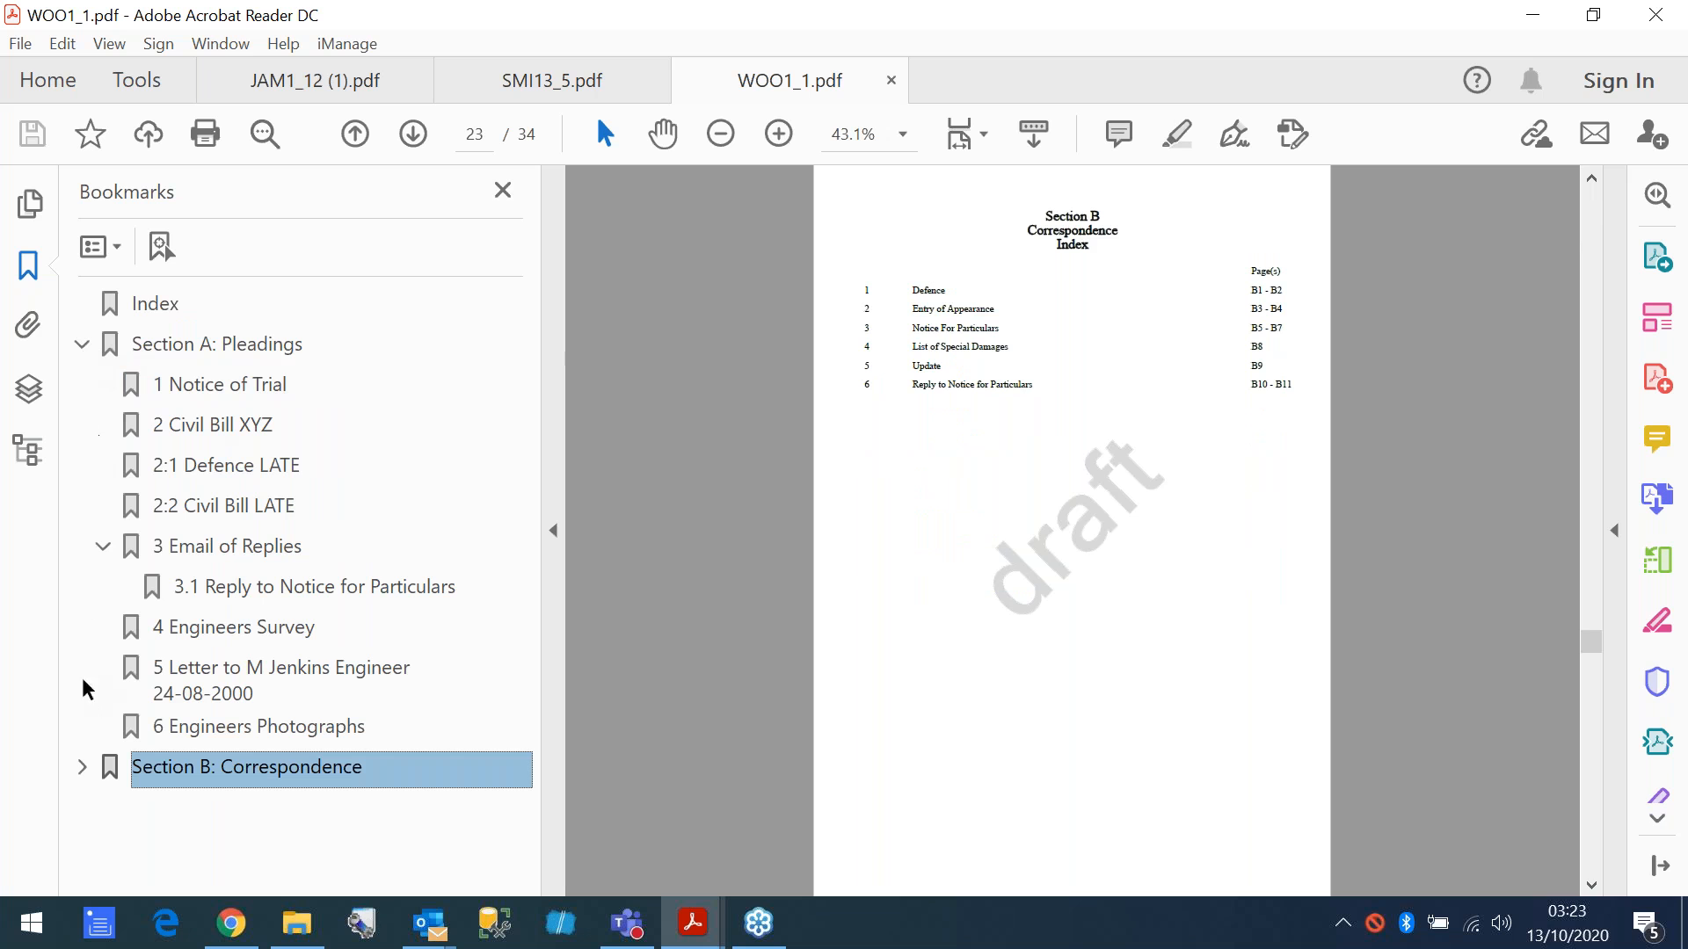
pyautogui.click(79, 767)
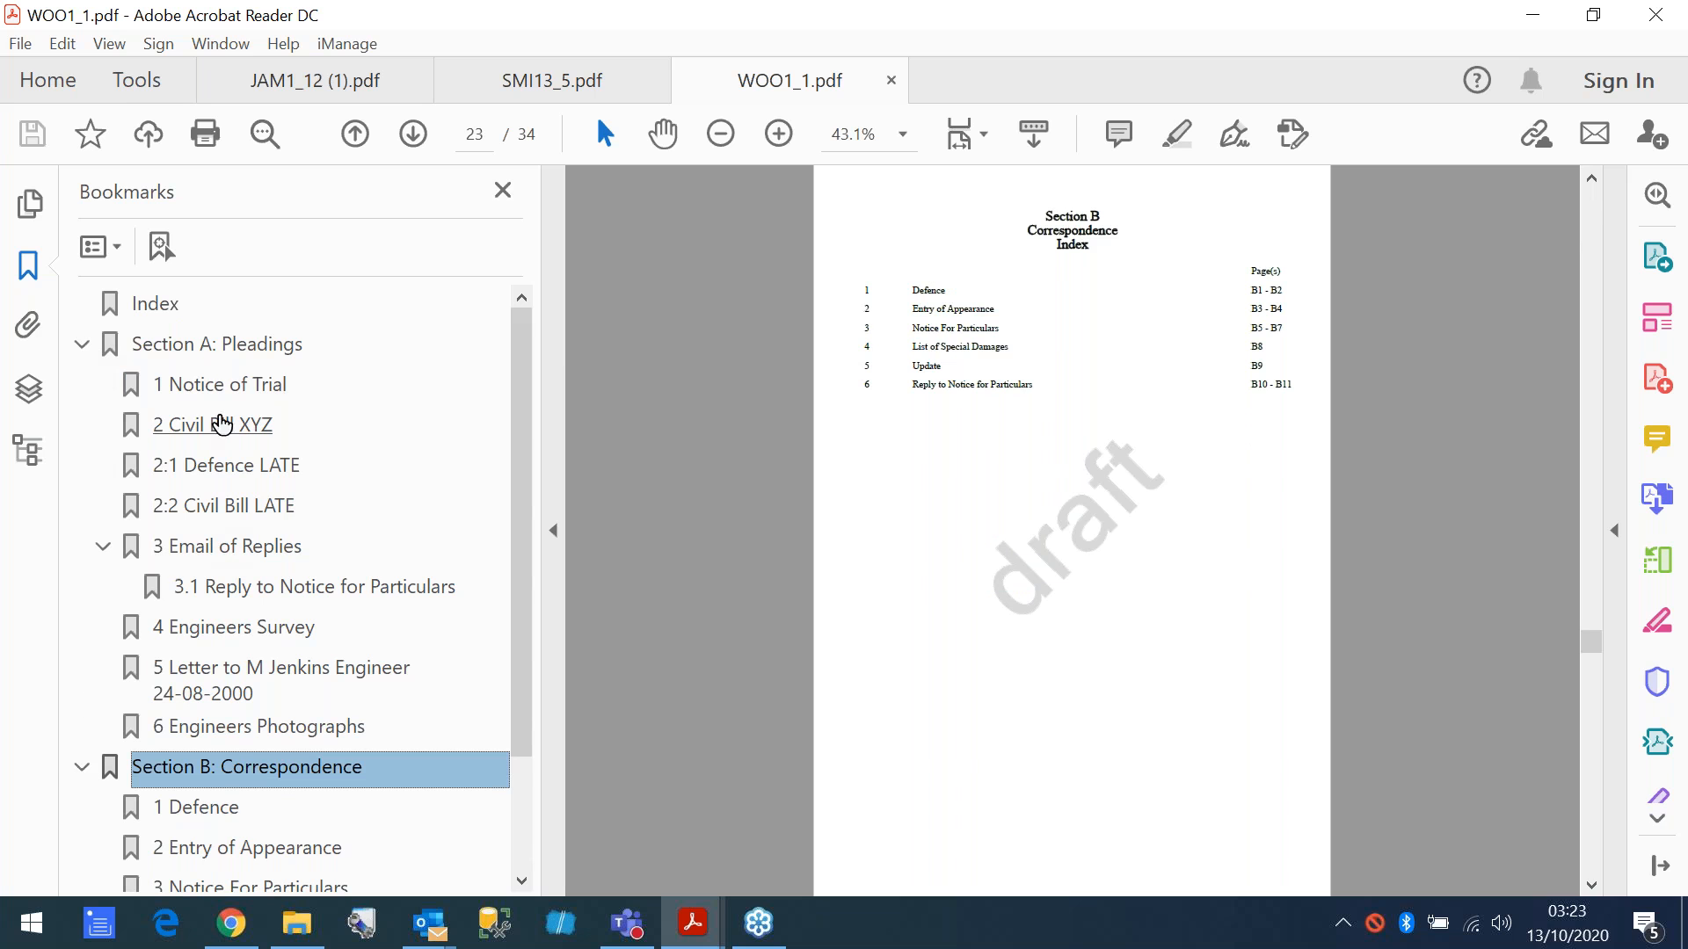
# - Use the bookmarks to view Notice of Trial, the engineer's letter of 24-08-2000 and List of Special Damages, and return to the Index
pyautogui.click(214, 387)
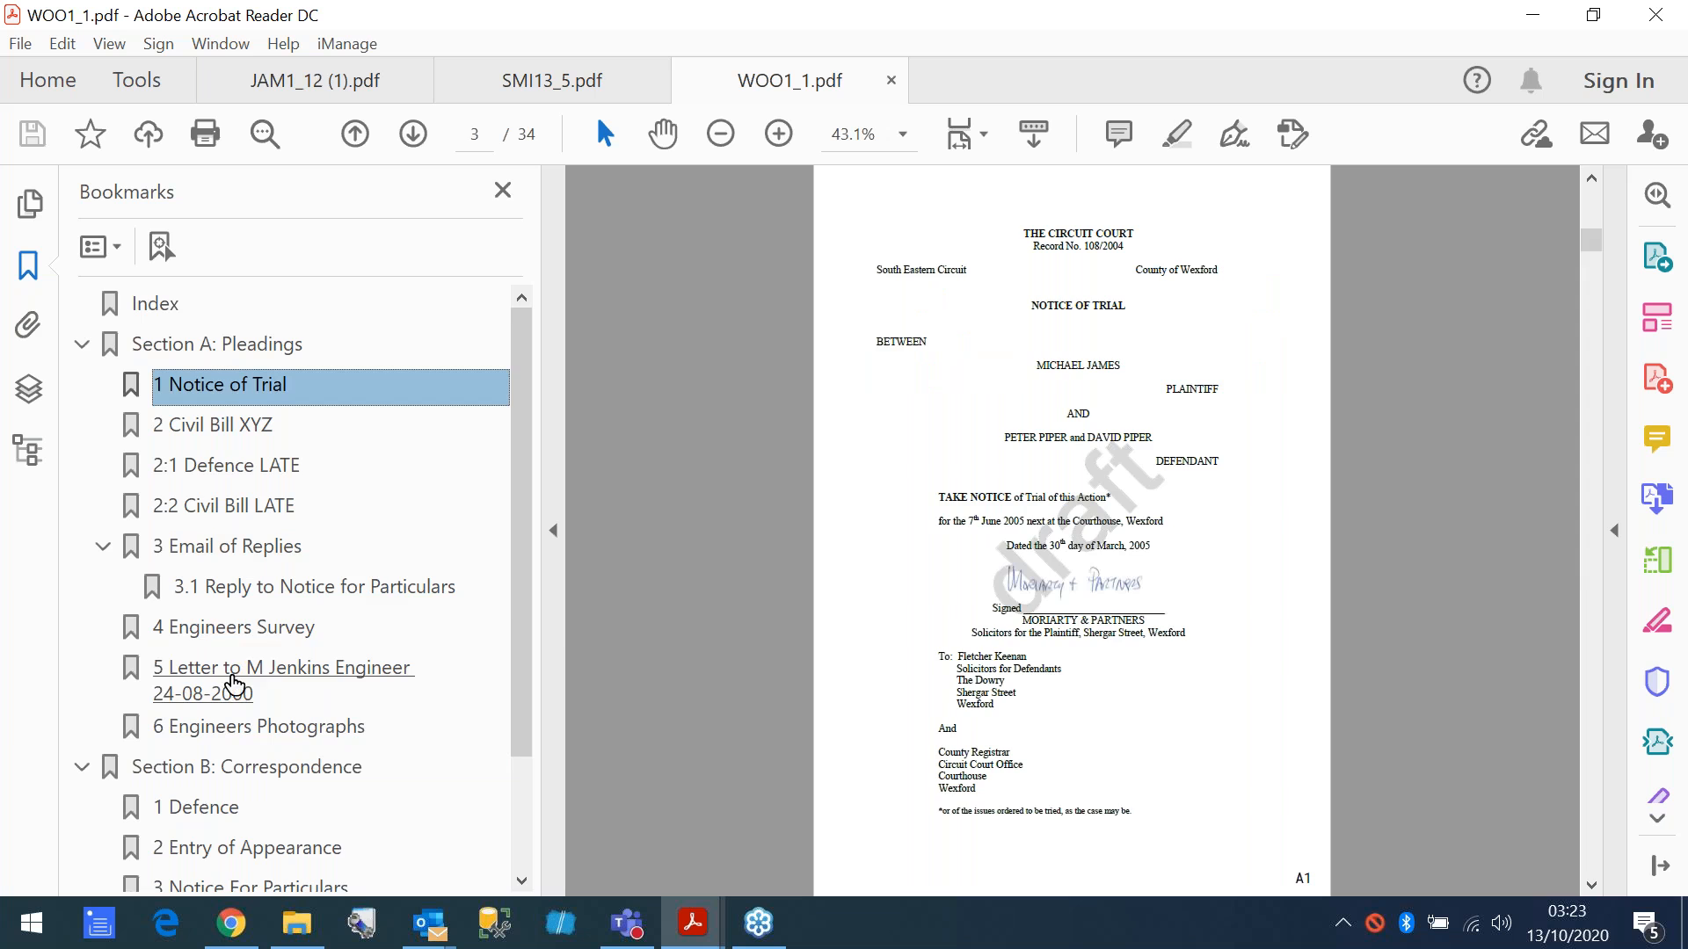
pyautogui.click(233, 670)
pyautogui.scroll(-3, 233, 670)
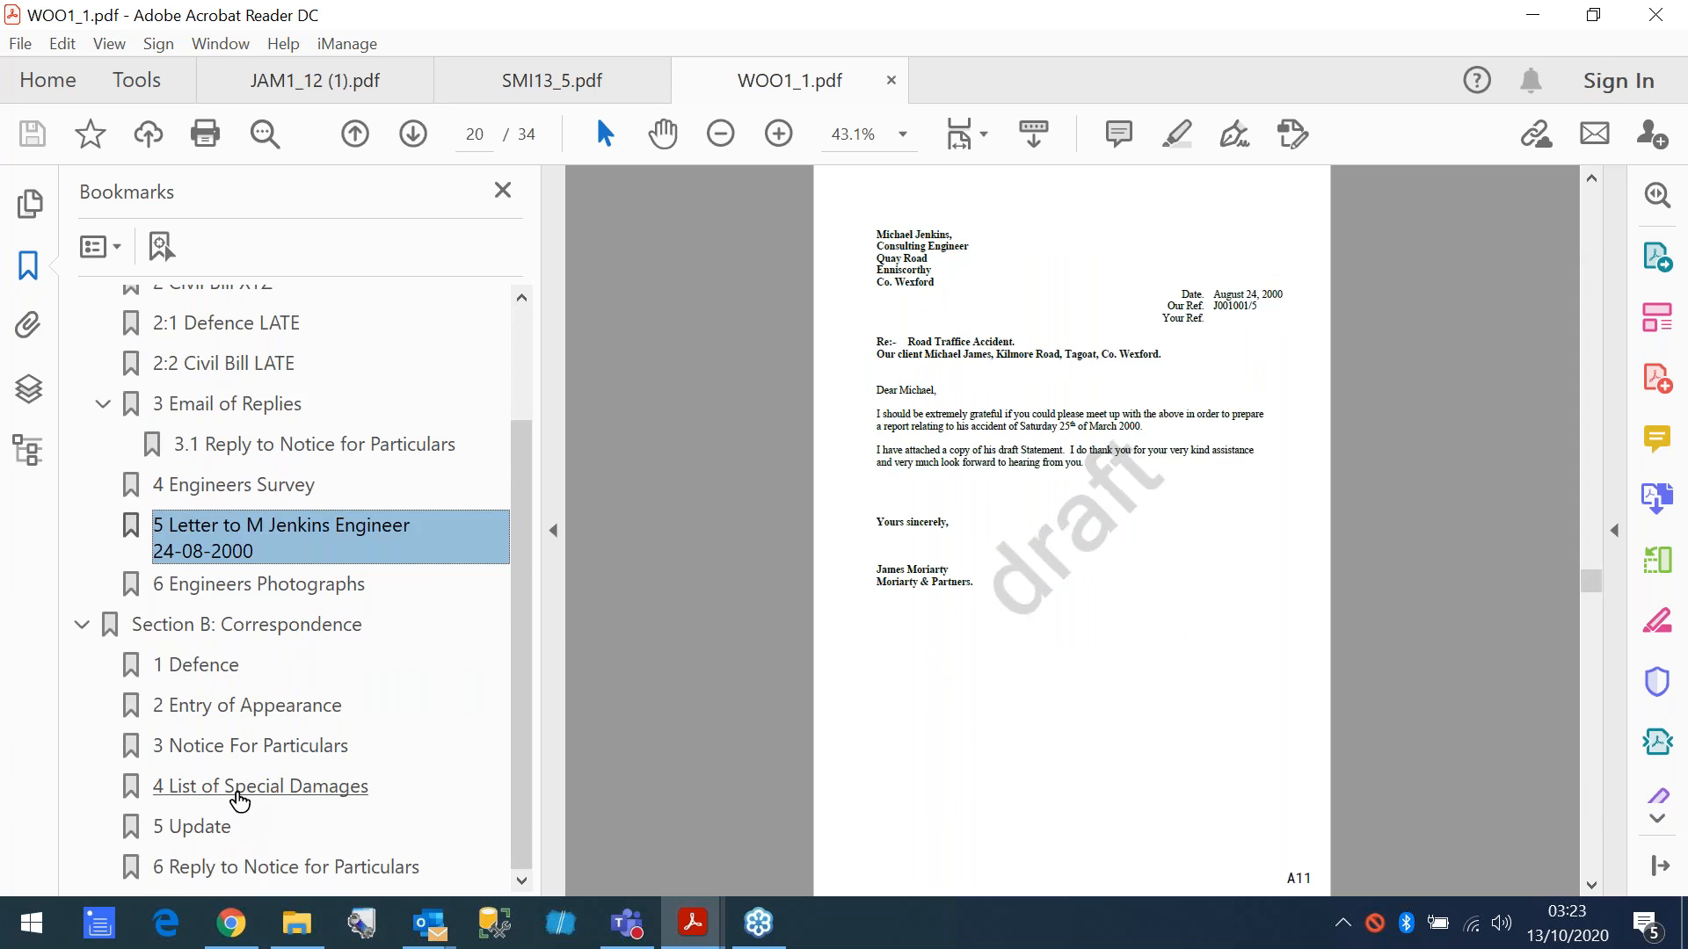
pyautogui.click(234, 799)
pyautogui.scroll(3, 156, 309)
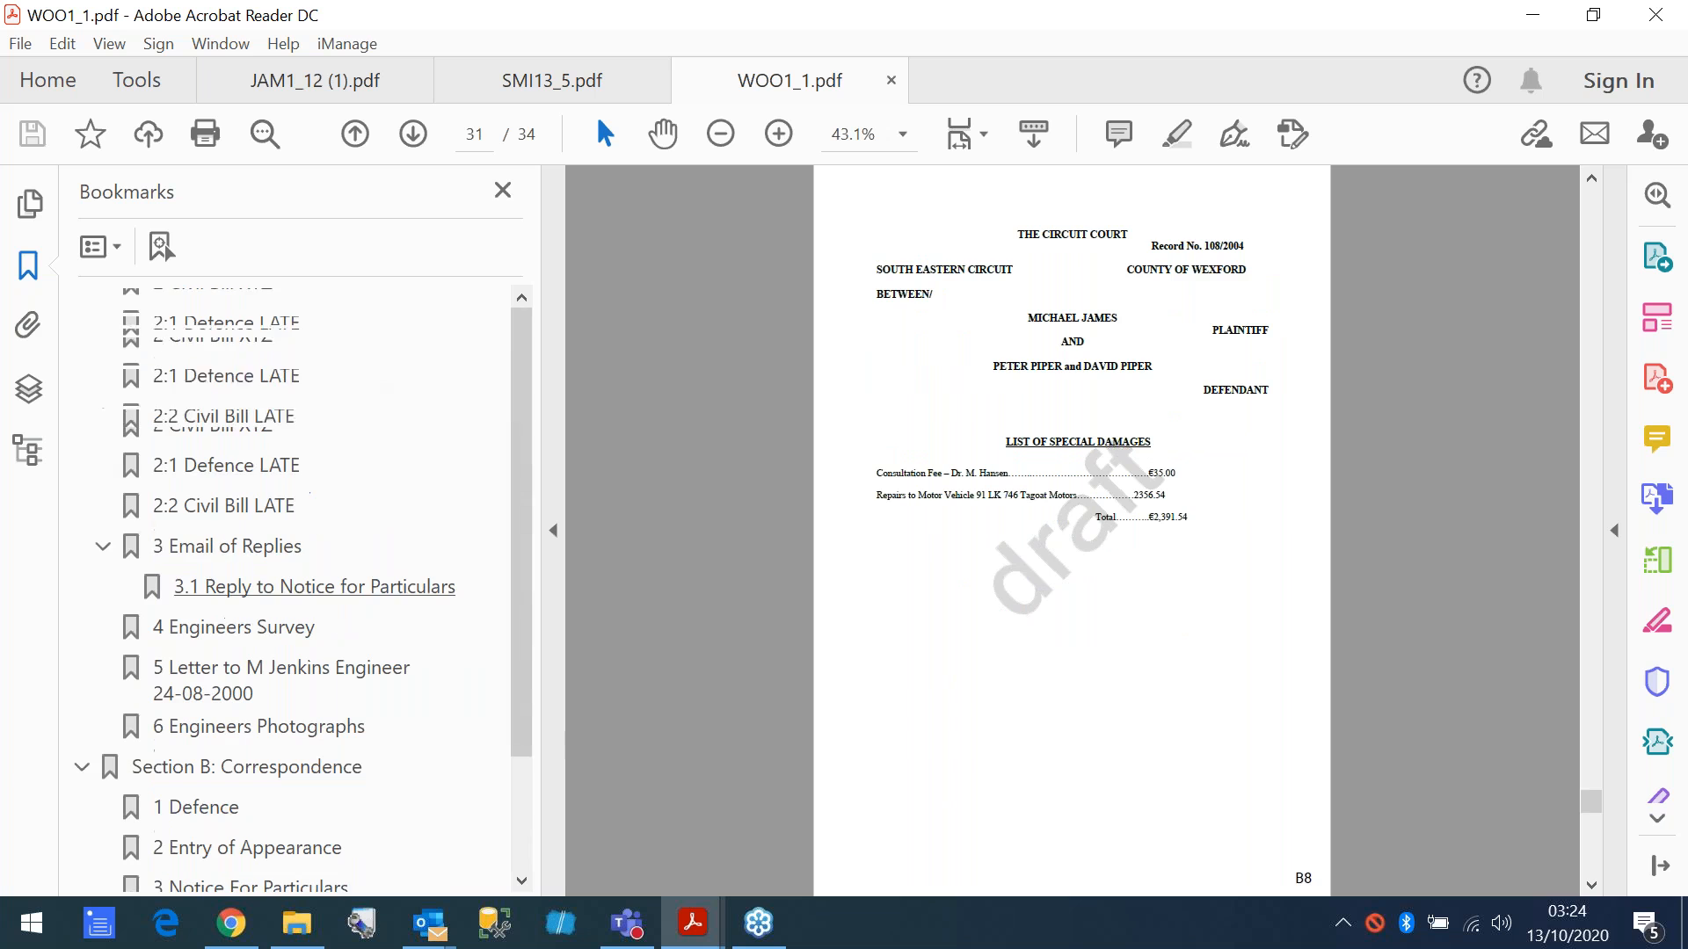
pyautogui.click(158, 307)
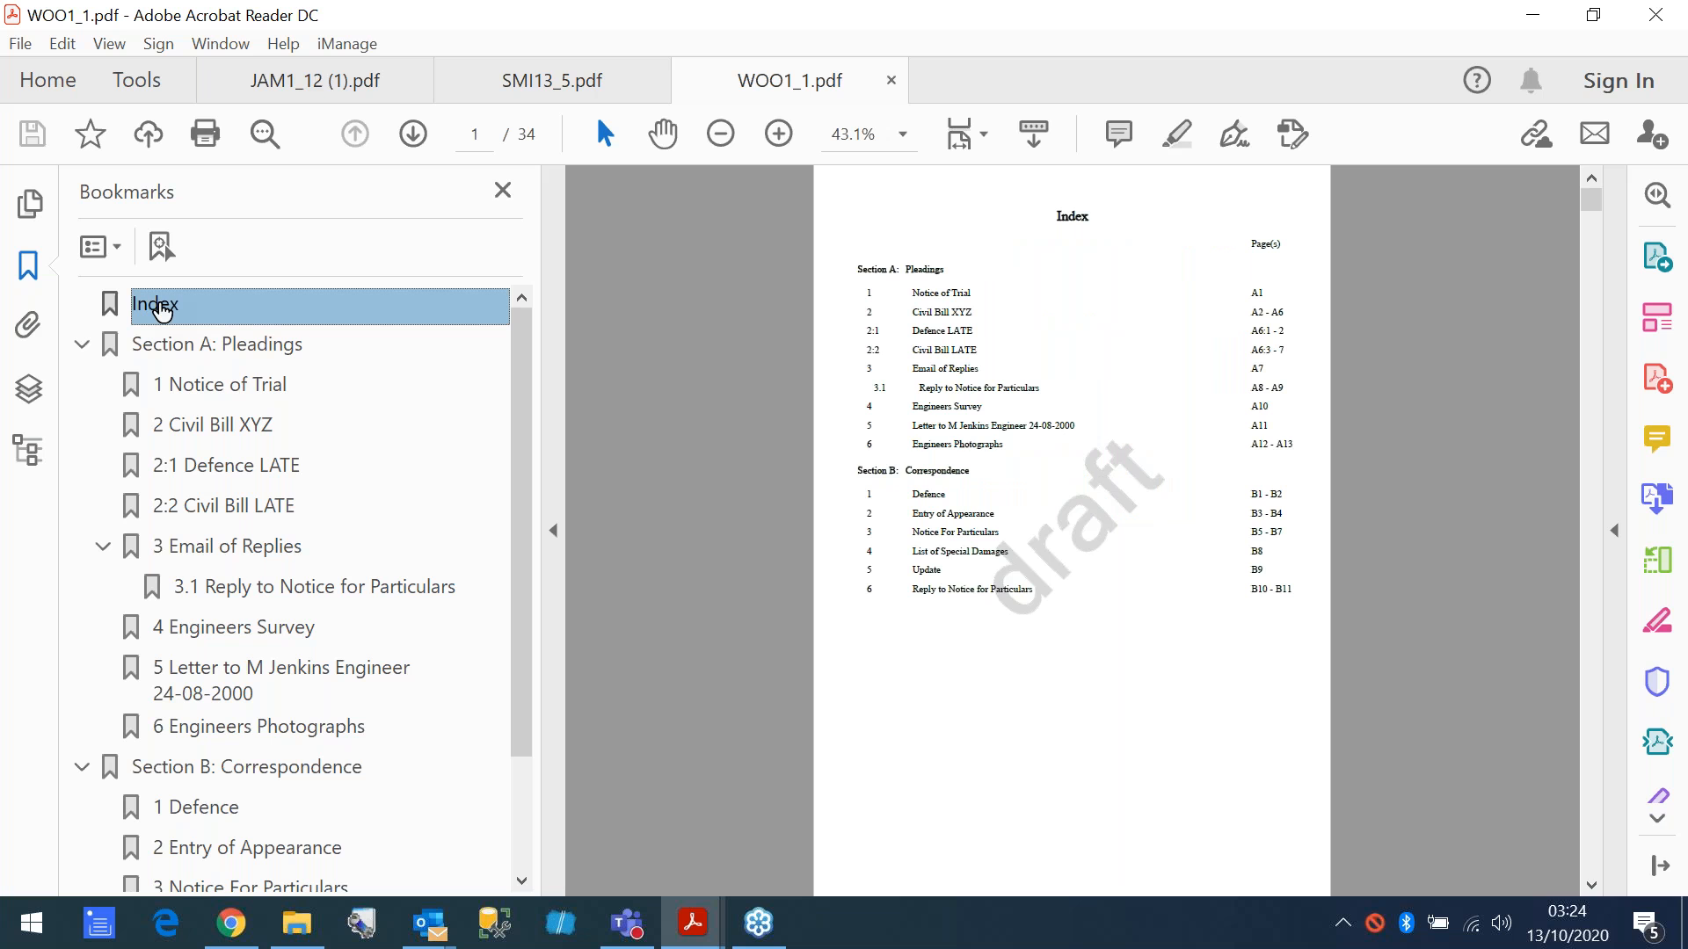
# - Close the v3 bundle PDF, switch back to Bundledocs and start forwarding the Woods v Trees v3 bundle to a third party
pyautogui.click(891, 80)
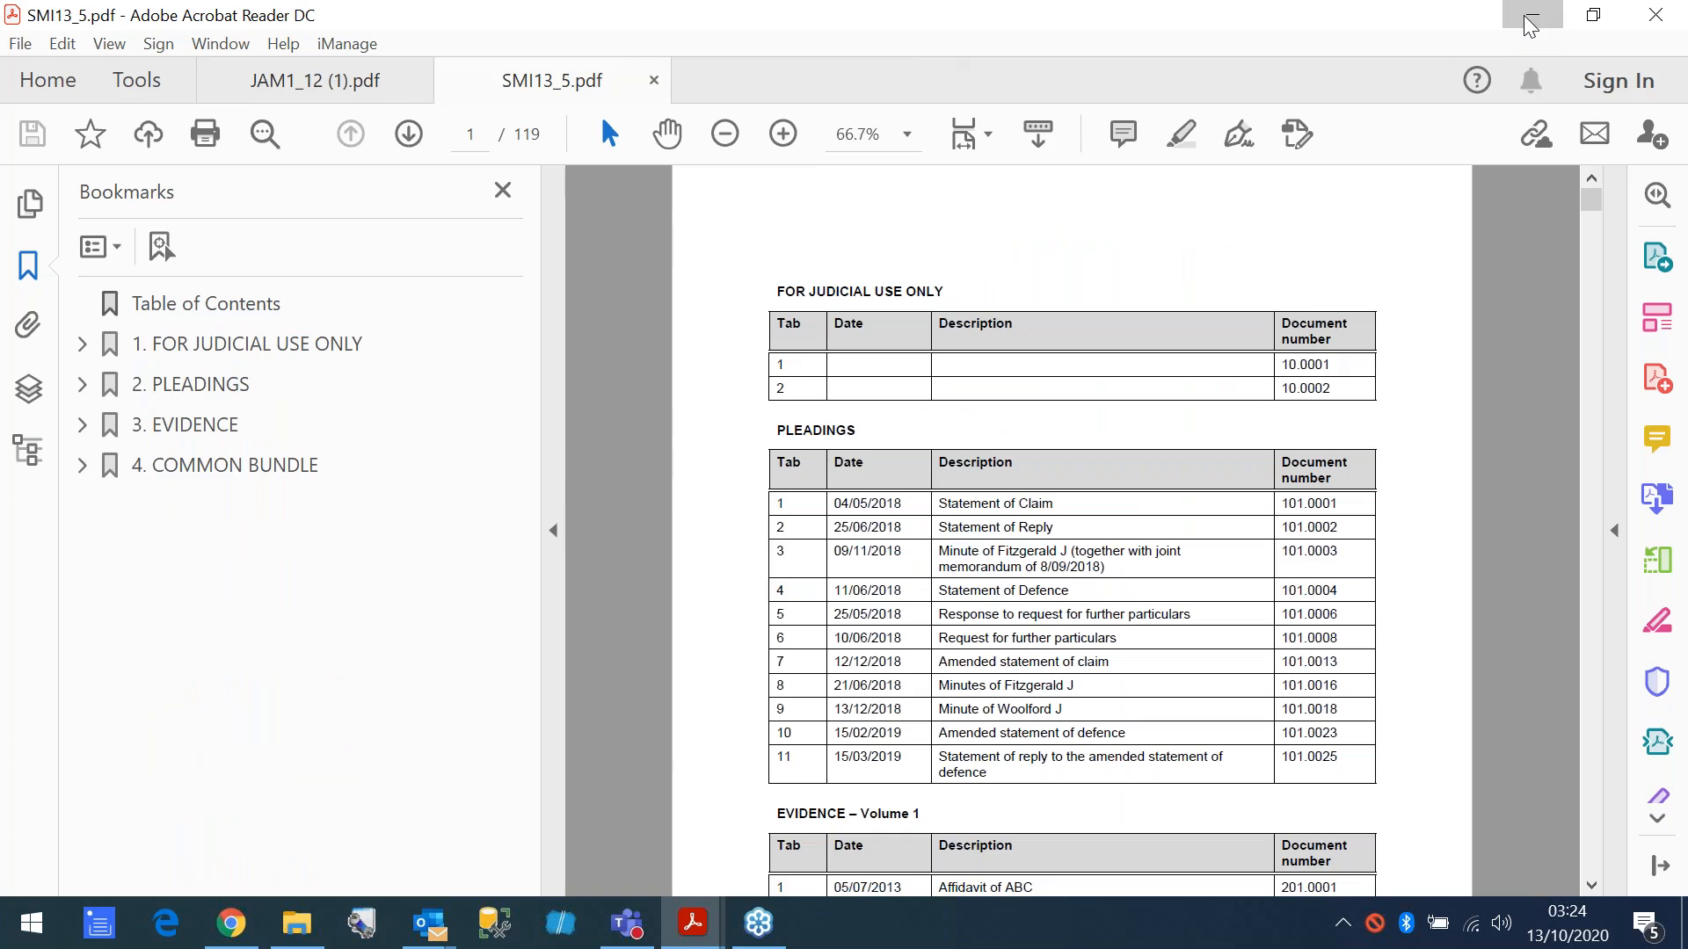
pyautogui.click(1521, 19)
pyautogui.click(694, 384)
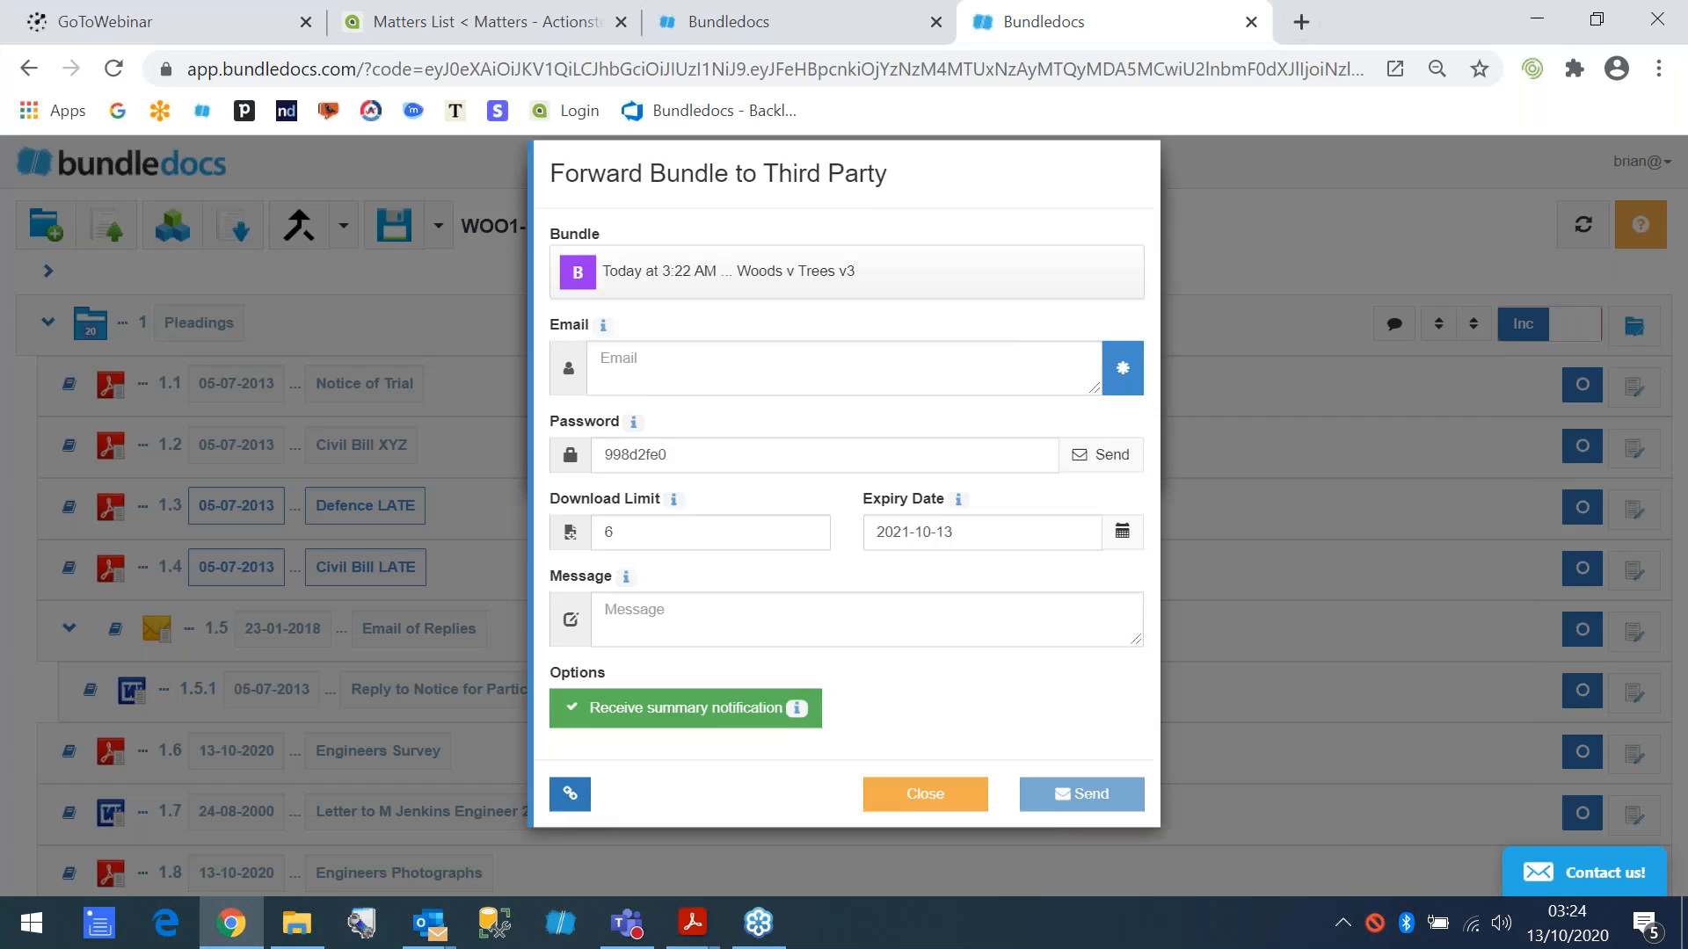
# - Enter the recipient's e-mail address for the bundle download invitation
pyautogui.click(689, 382)
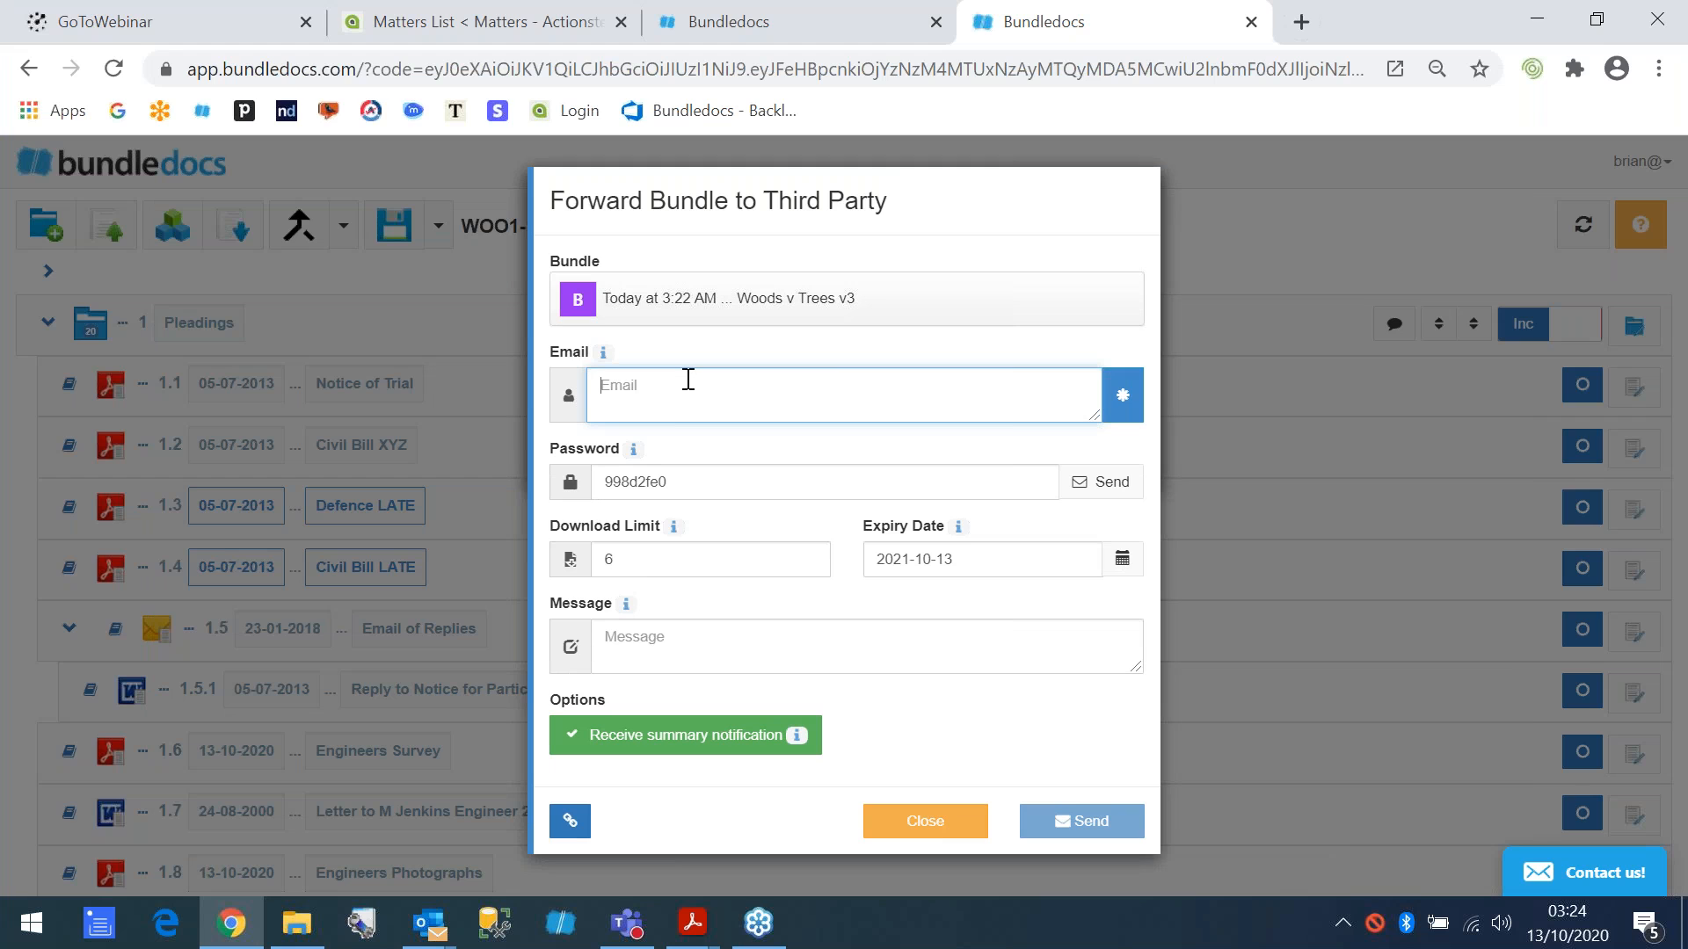
pyautogui.press('Tab')
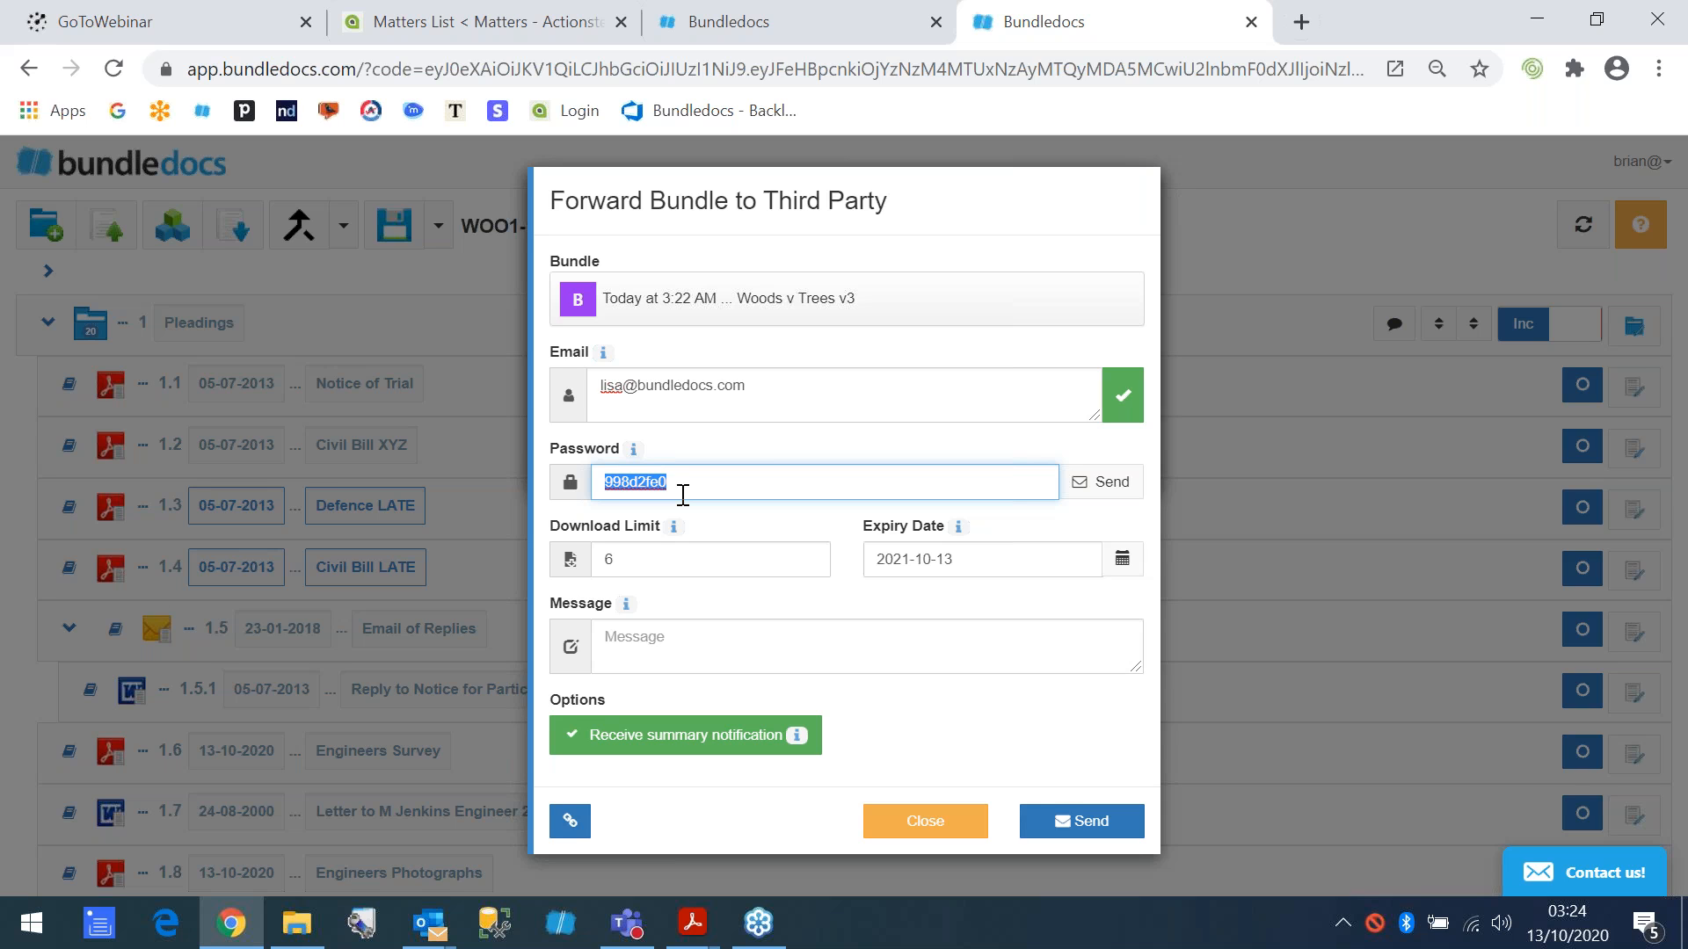
# - Clear the invitation's password, set the download limit to 4 and the expiry date to 2021-09-28, and write the message "Hi"
pyautogui.press('BackSpace')
pyautogui.click(642, 562)
pyautogui.click(810, 565)
pyautogui.click(809, 565)
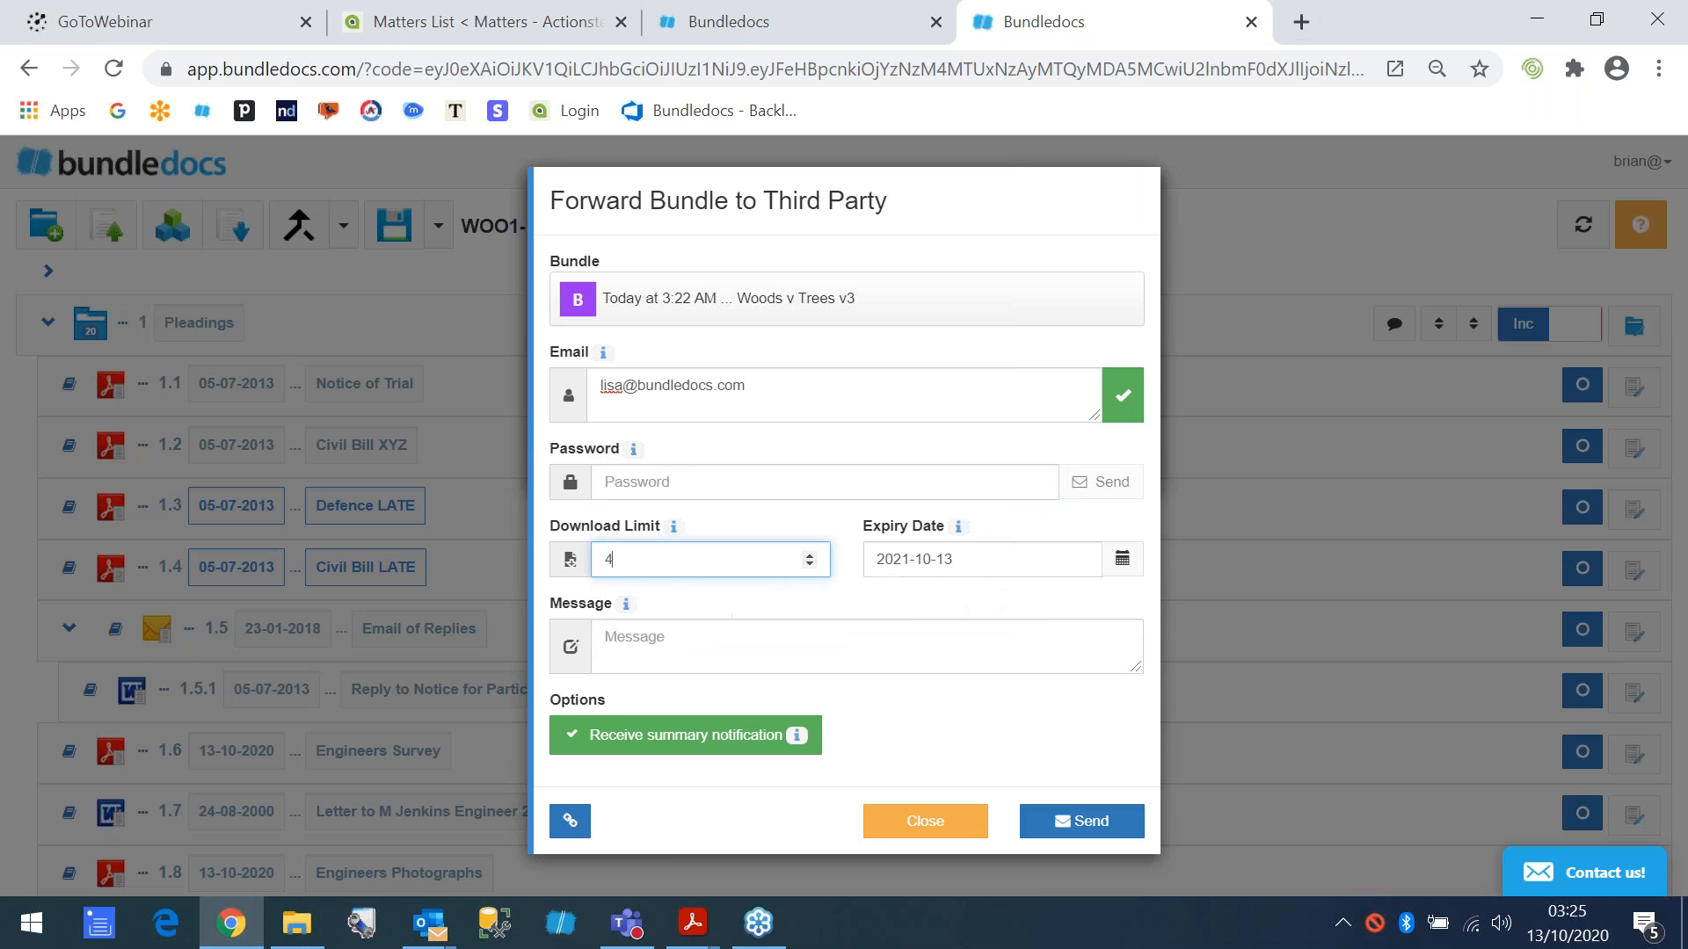
pyautogui.click(972, 558)
pyautogui.click(976, 646)
pyautogui.click(820, 626)
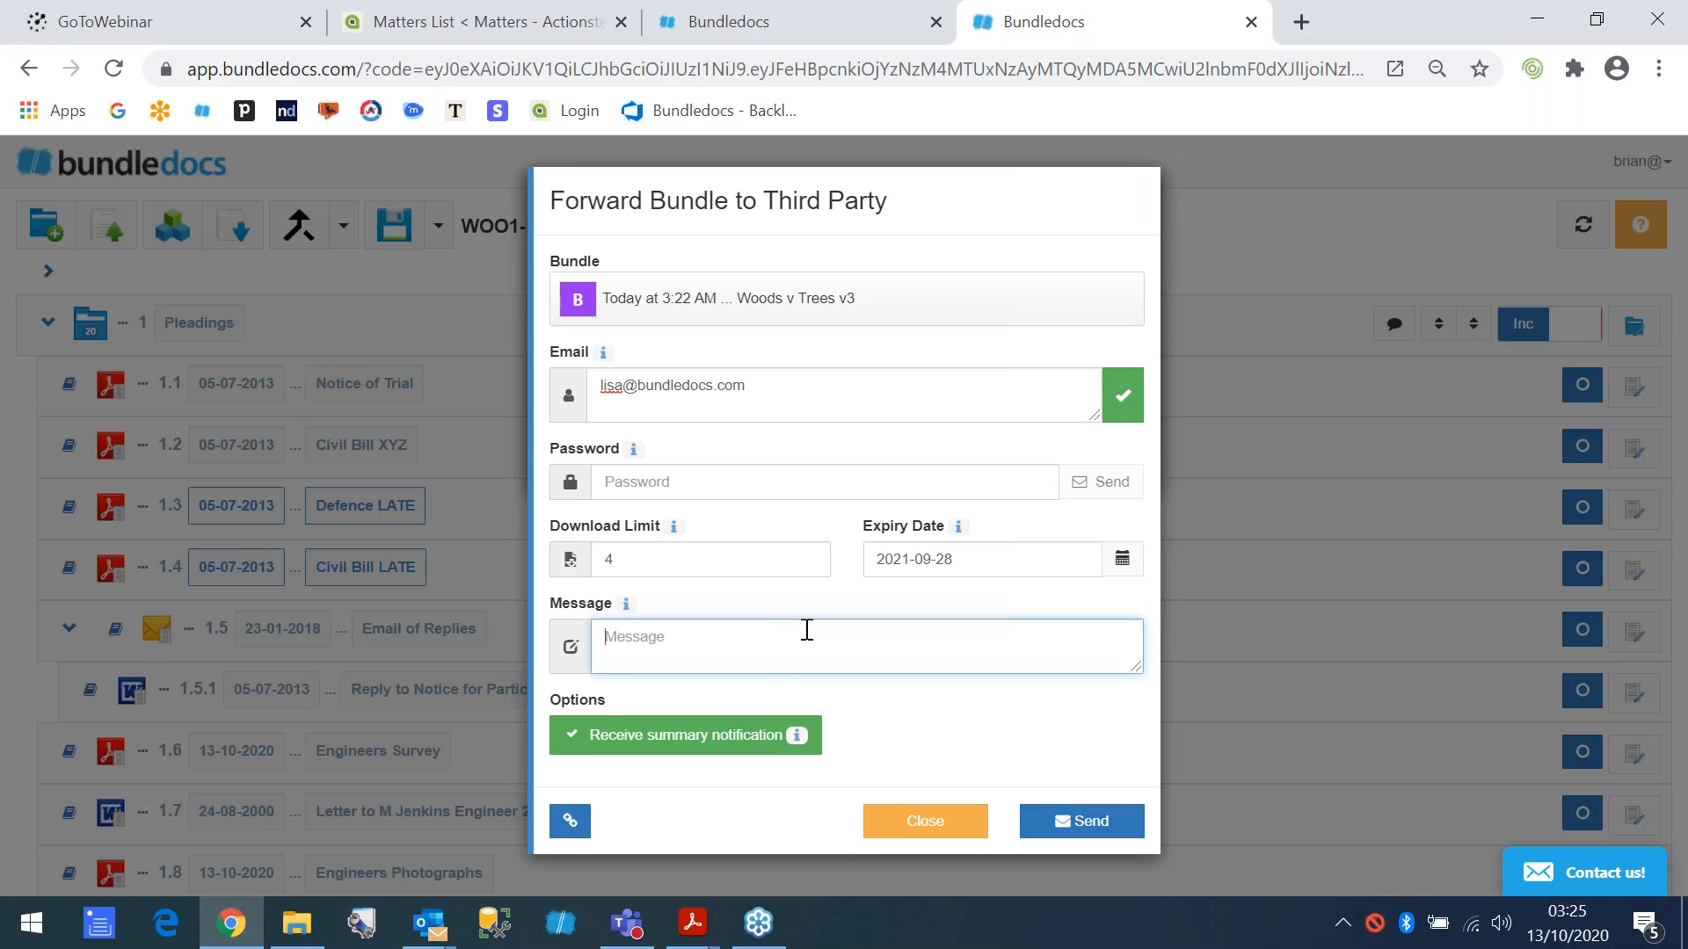
pyautogui.write('Hi')
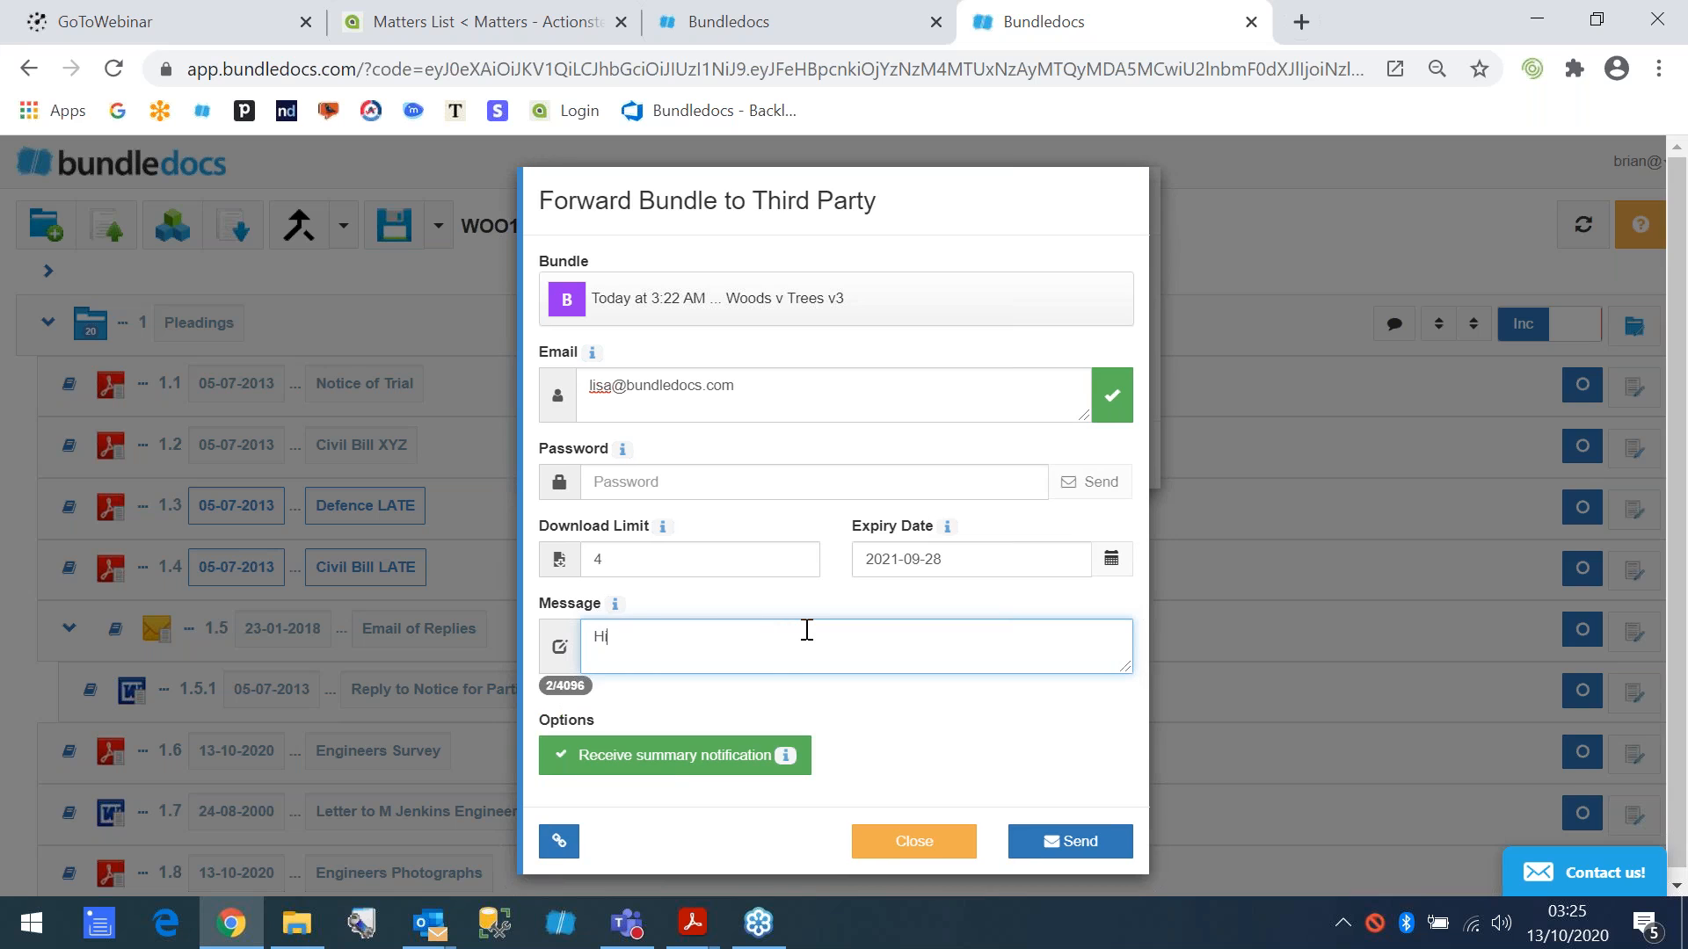
# - Switch the invitation's summary notification option off and back on
pyautogui.click(644, 764)
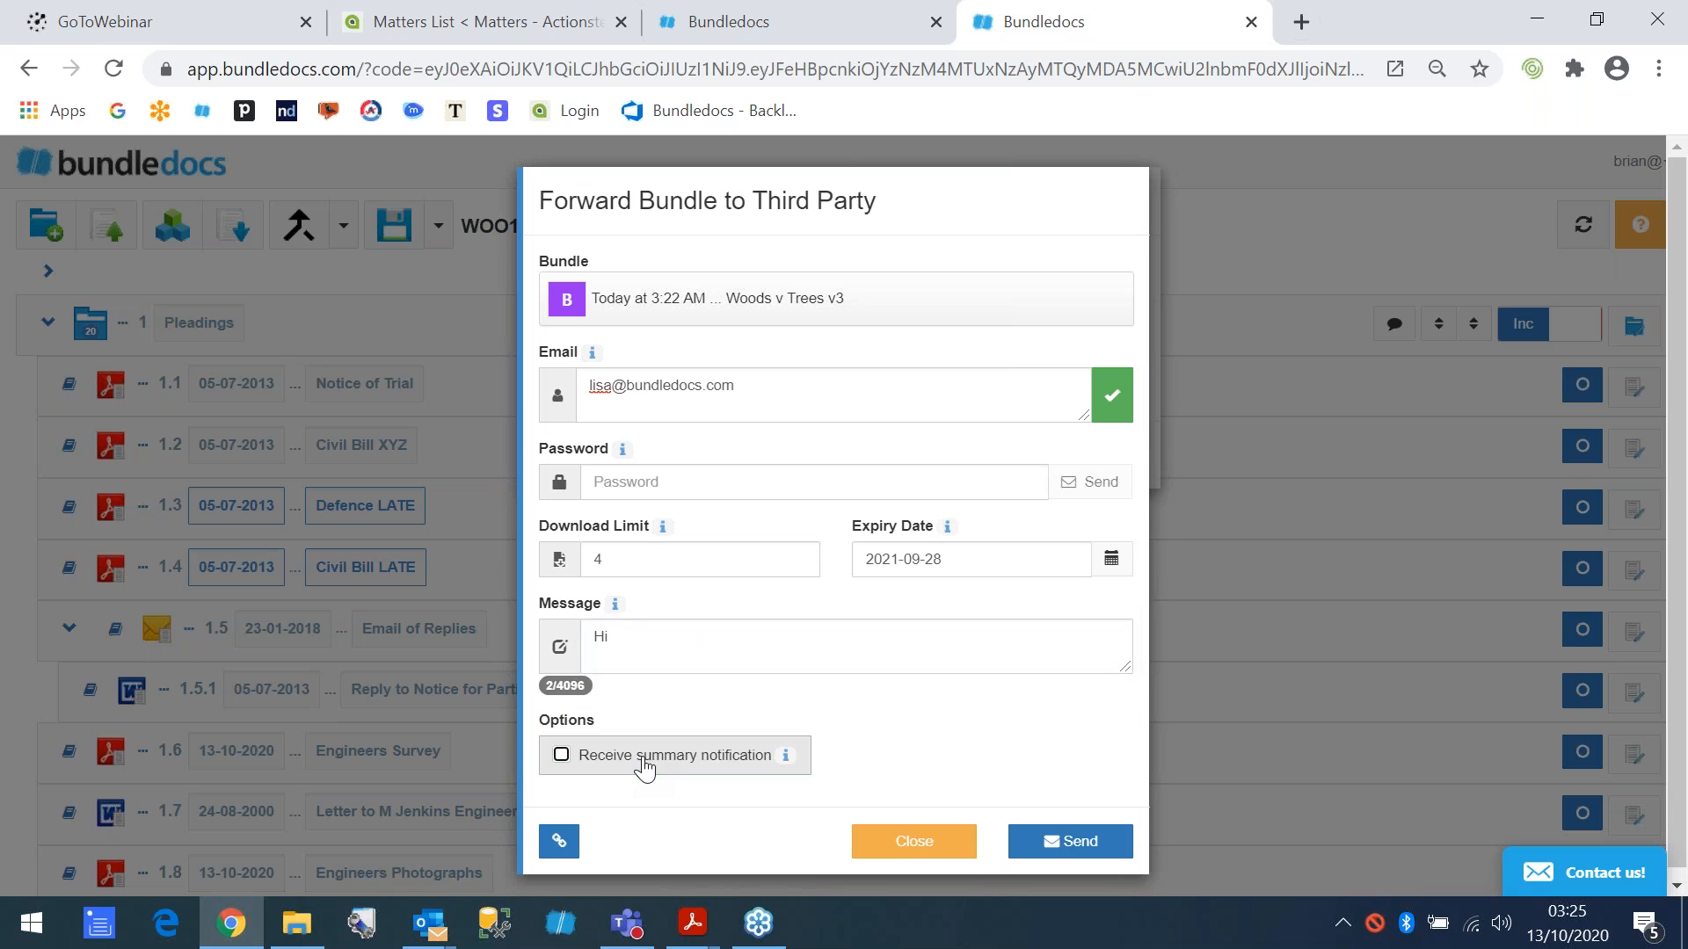
pyautogui.click(644, 765)
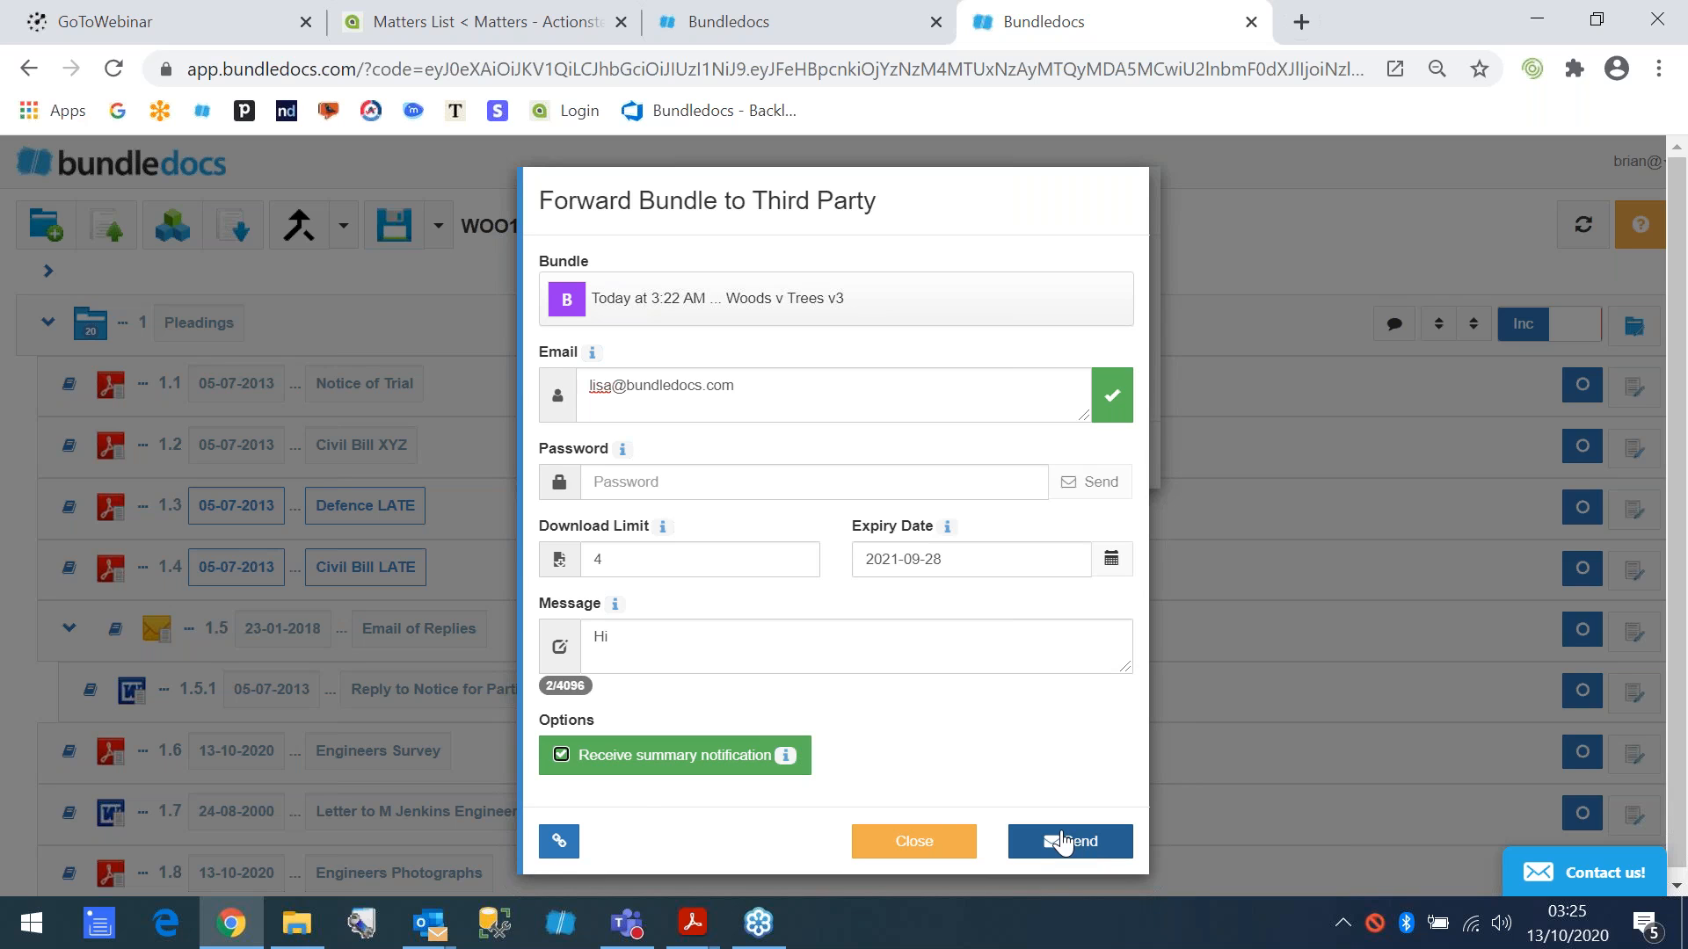
pyautogui.click(633, 763)
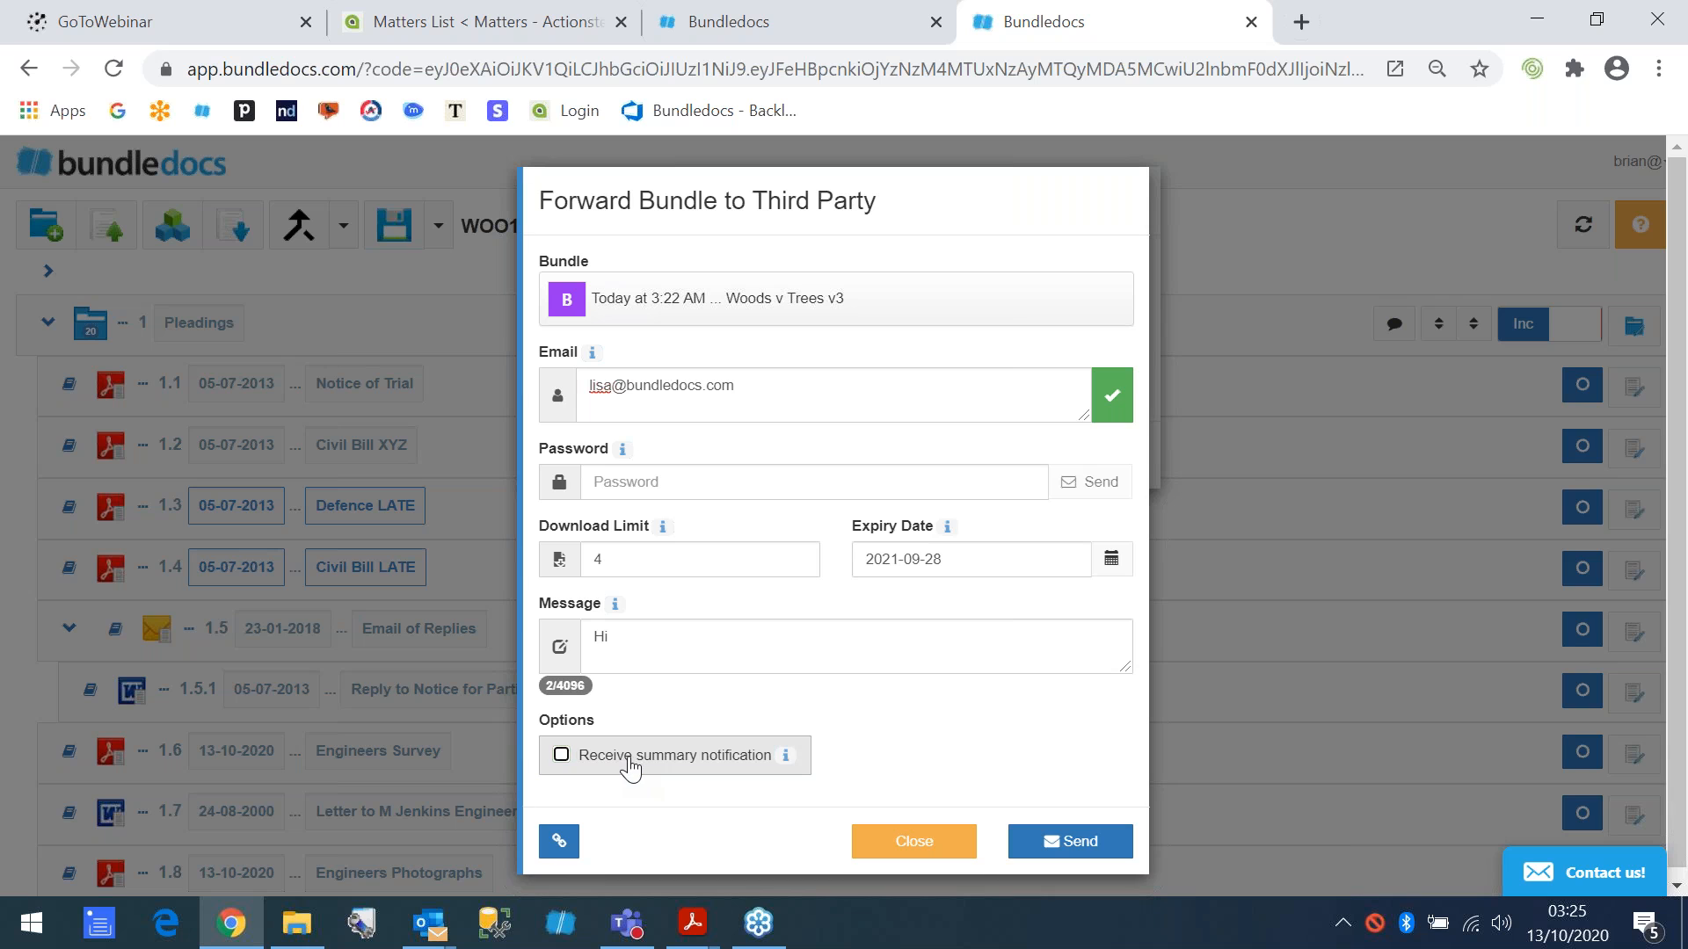
pyautogui.click(630, 767)
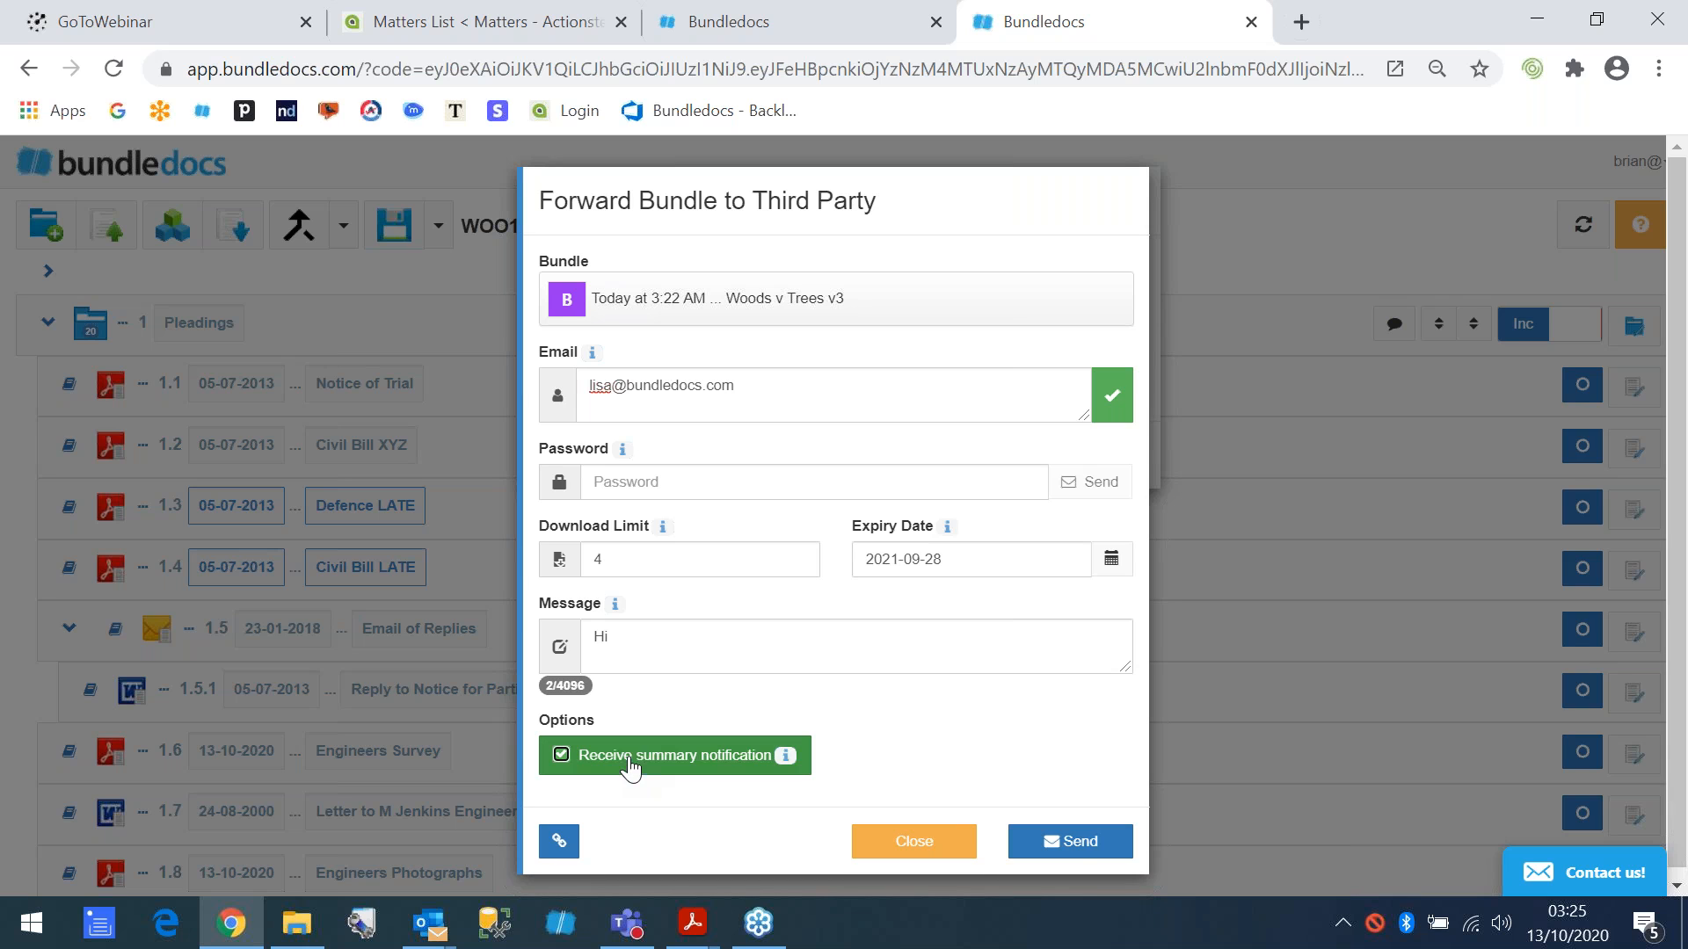
# - Send the download invitation for the v3 bundle and dismiss the notice
pyautogui.click(1077, 849)
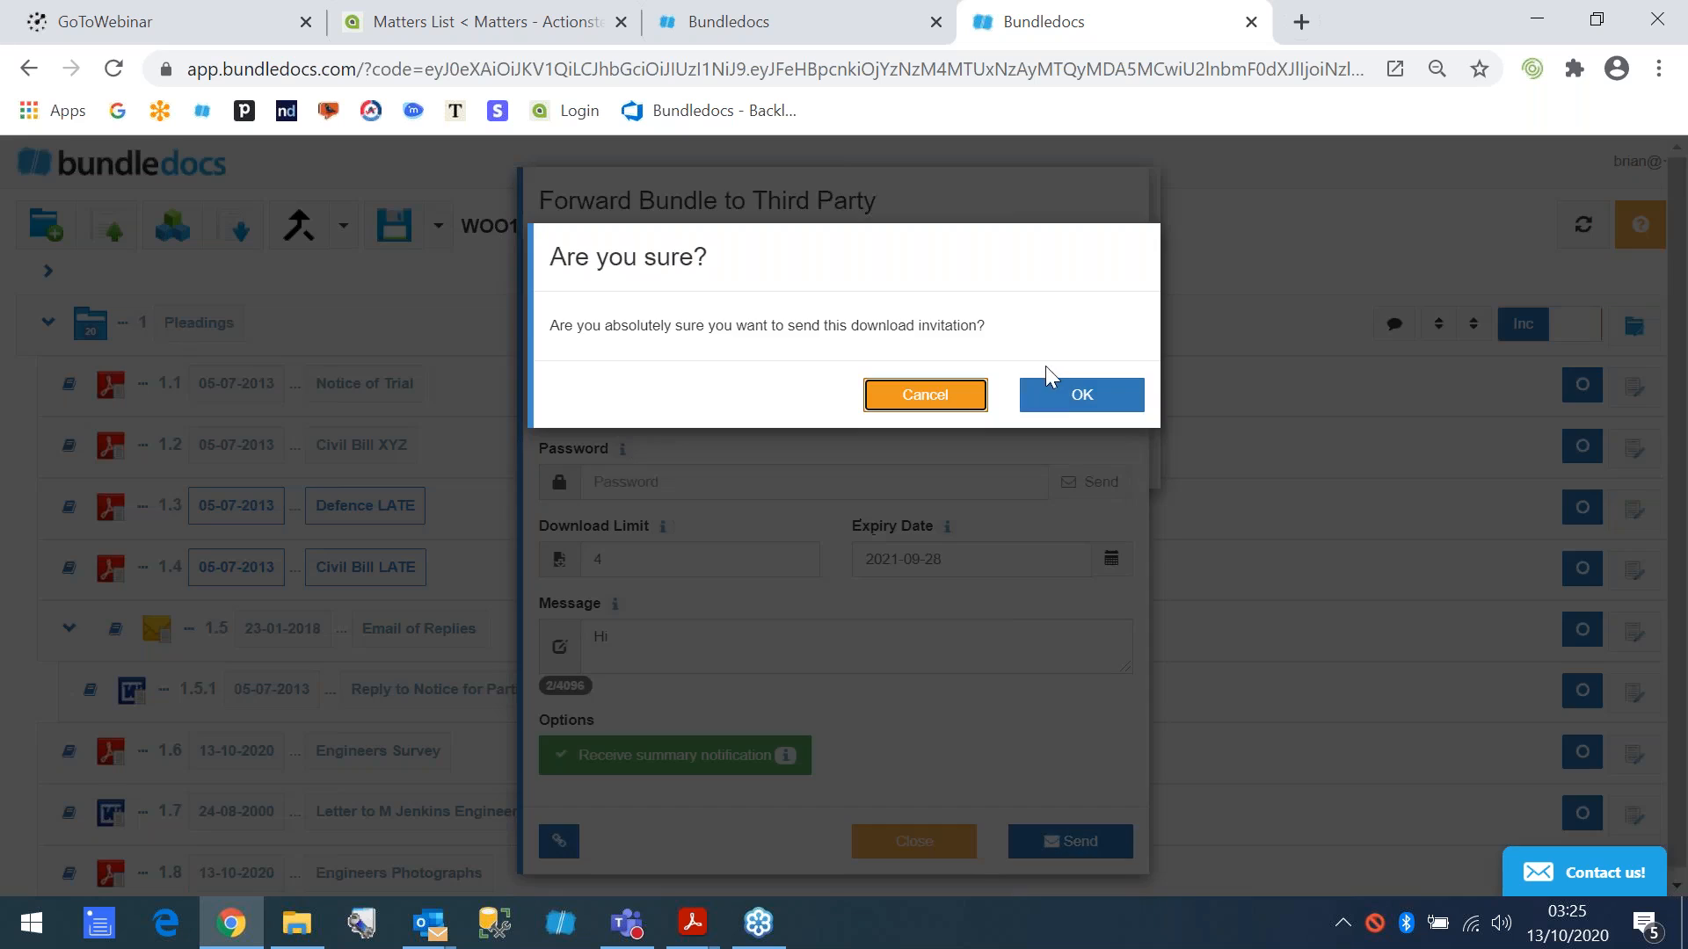
pyautogui.click(1066, 397)
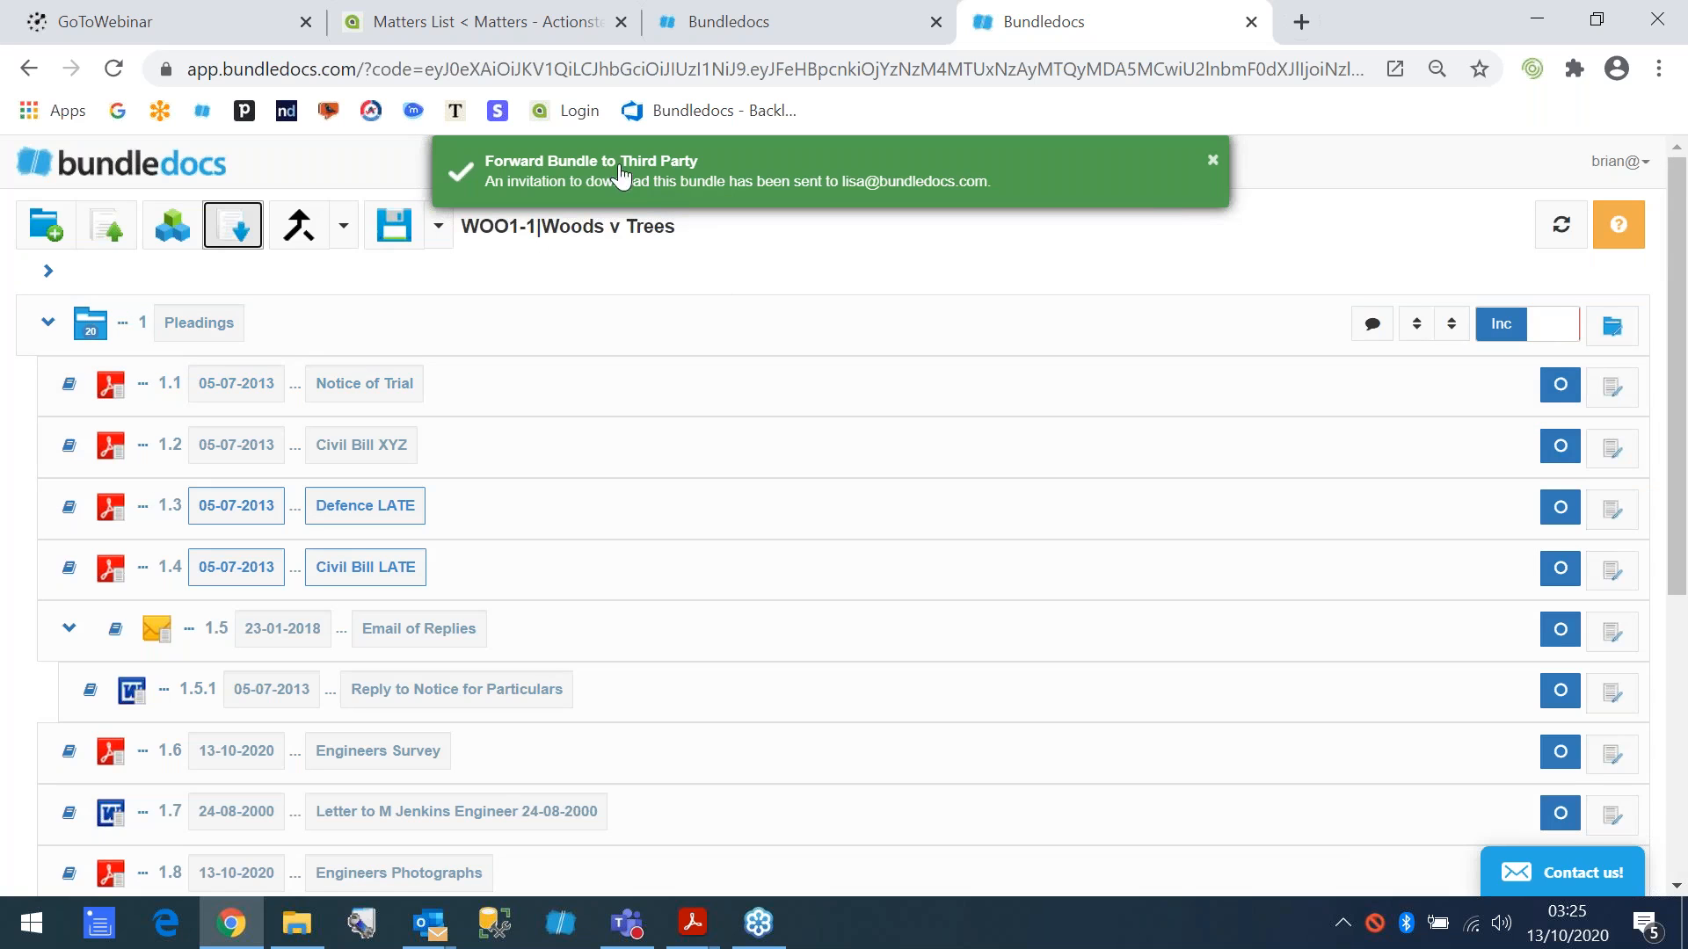
pyautogui.click(1214, 161)
# - Reopen forwarding for the v3 bundle and examine the active download invitation and its available actions
pyautogui.click(234, 227)
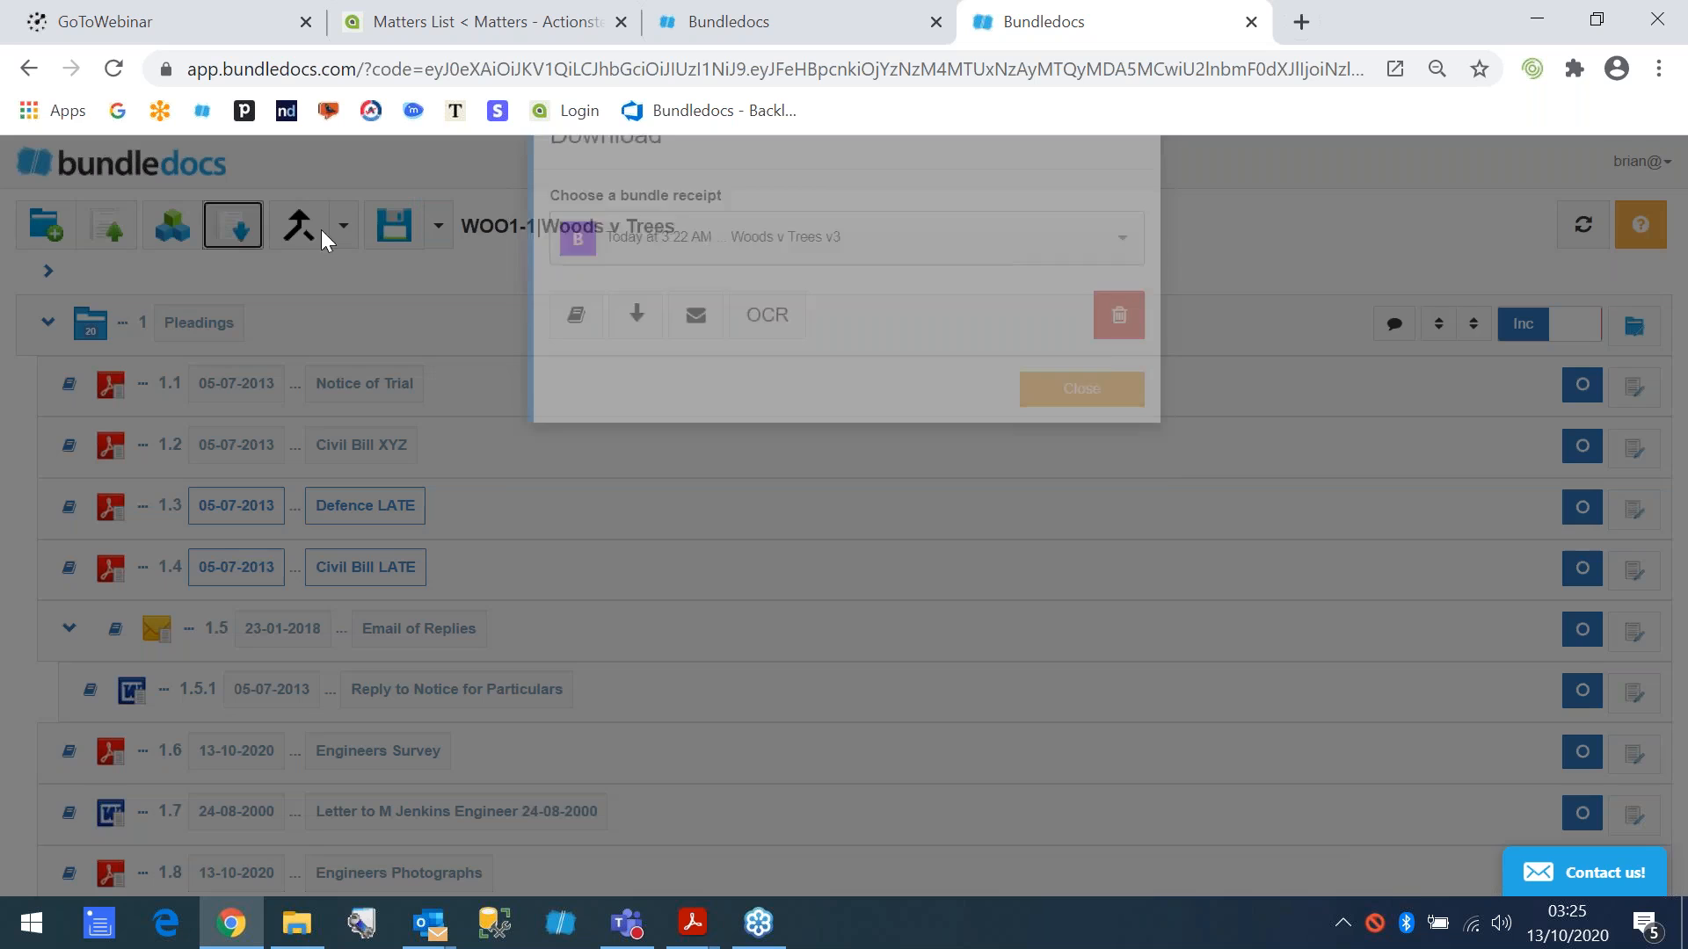
pyautogui.click(696, 387)
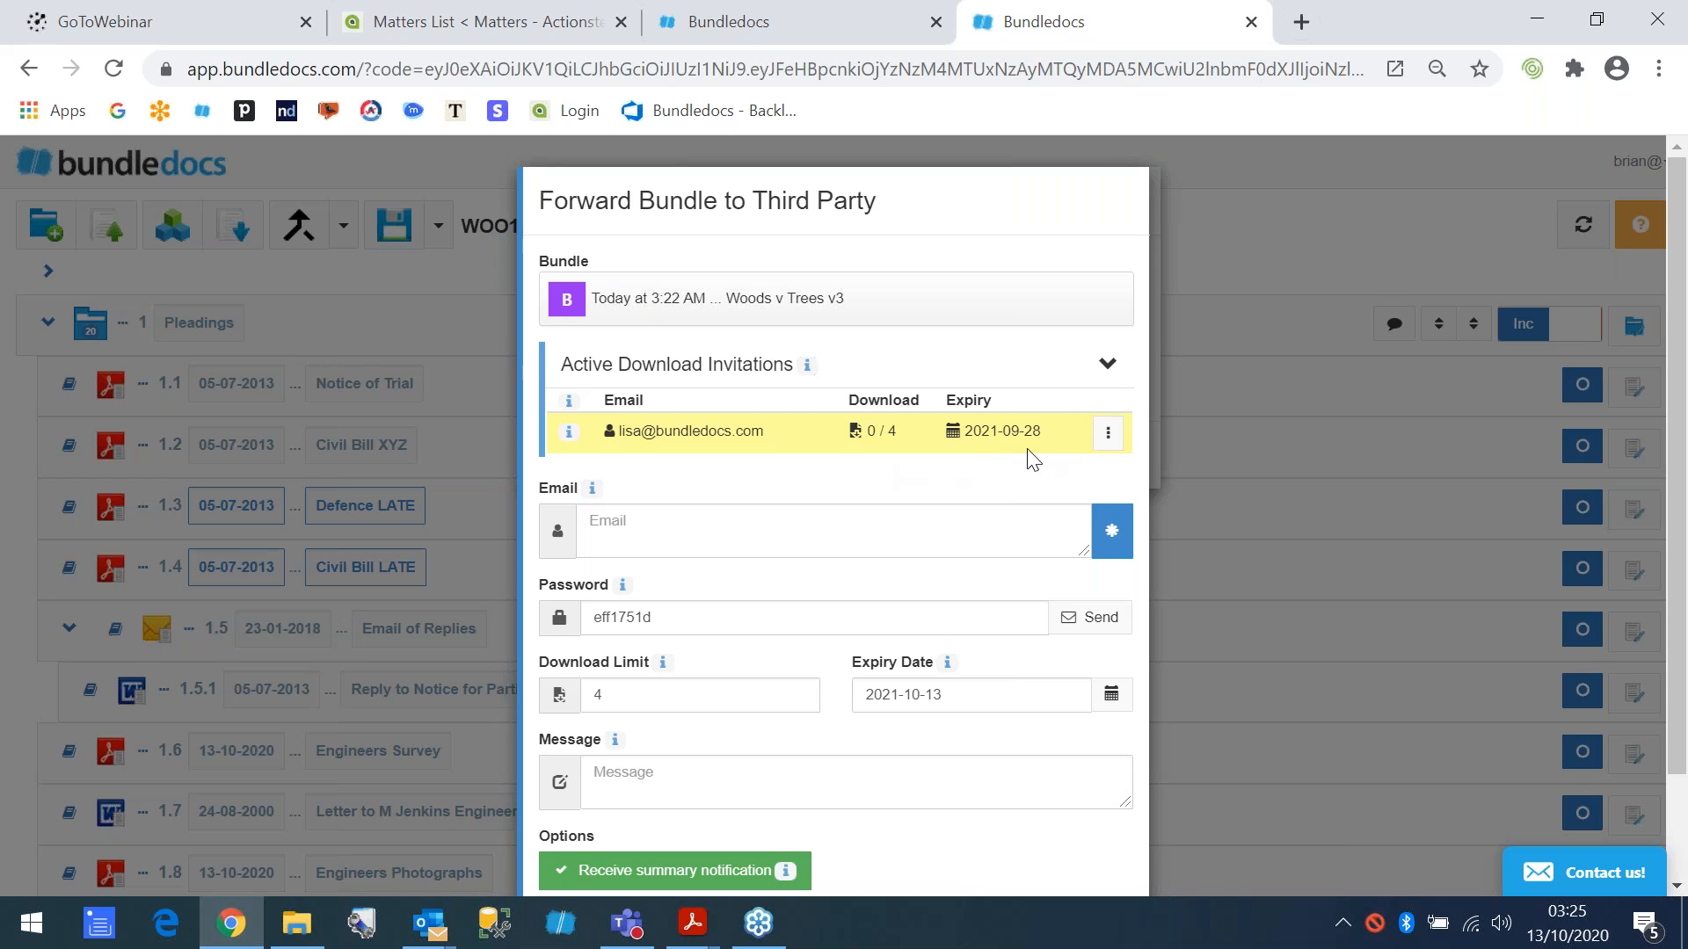
pyautogui.click(1108, 432)
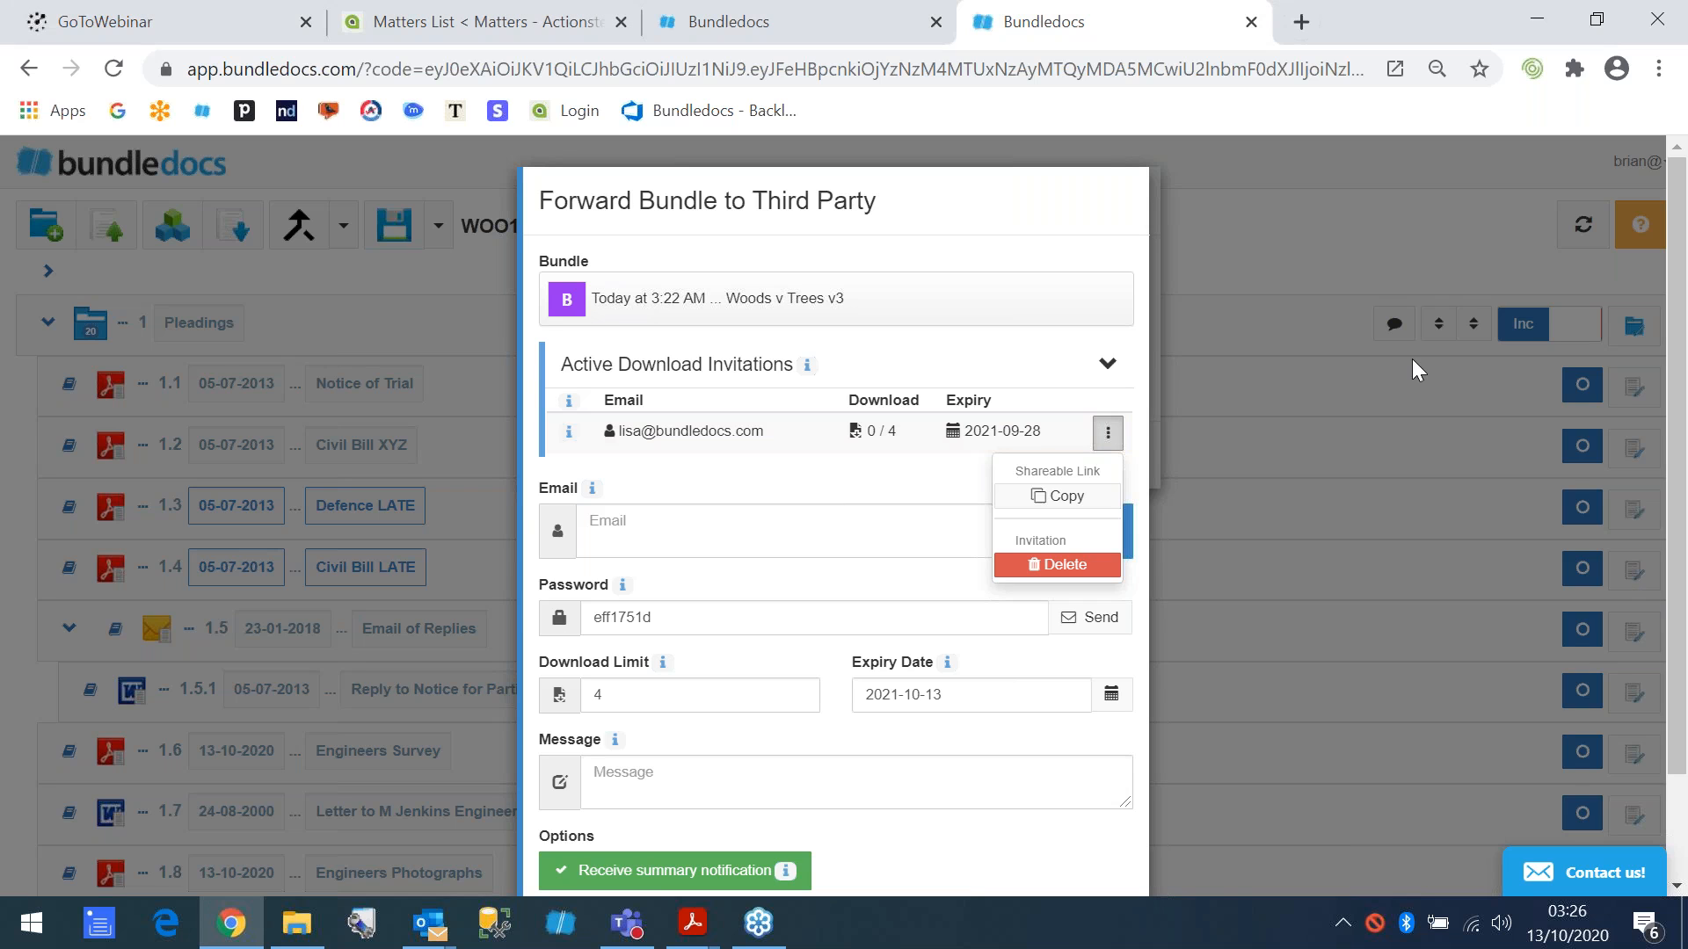
pyautogui.click(661, 378)
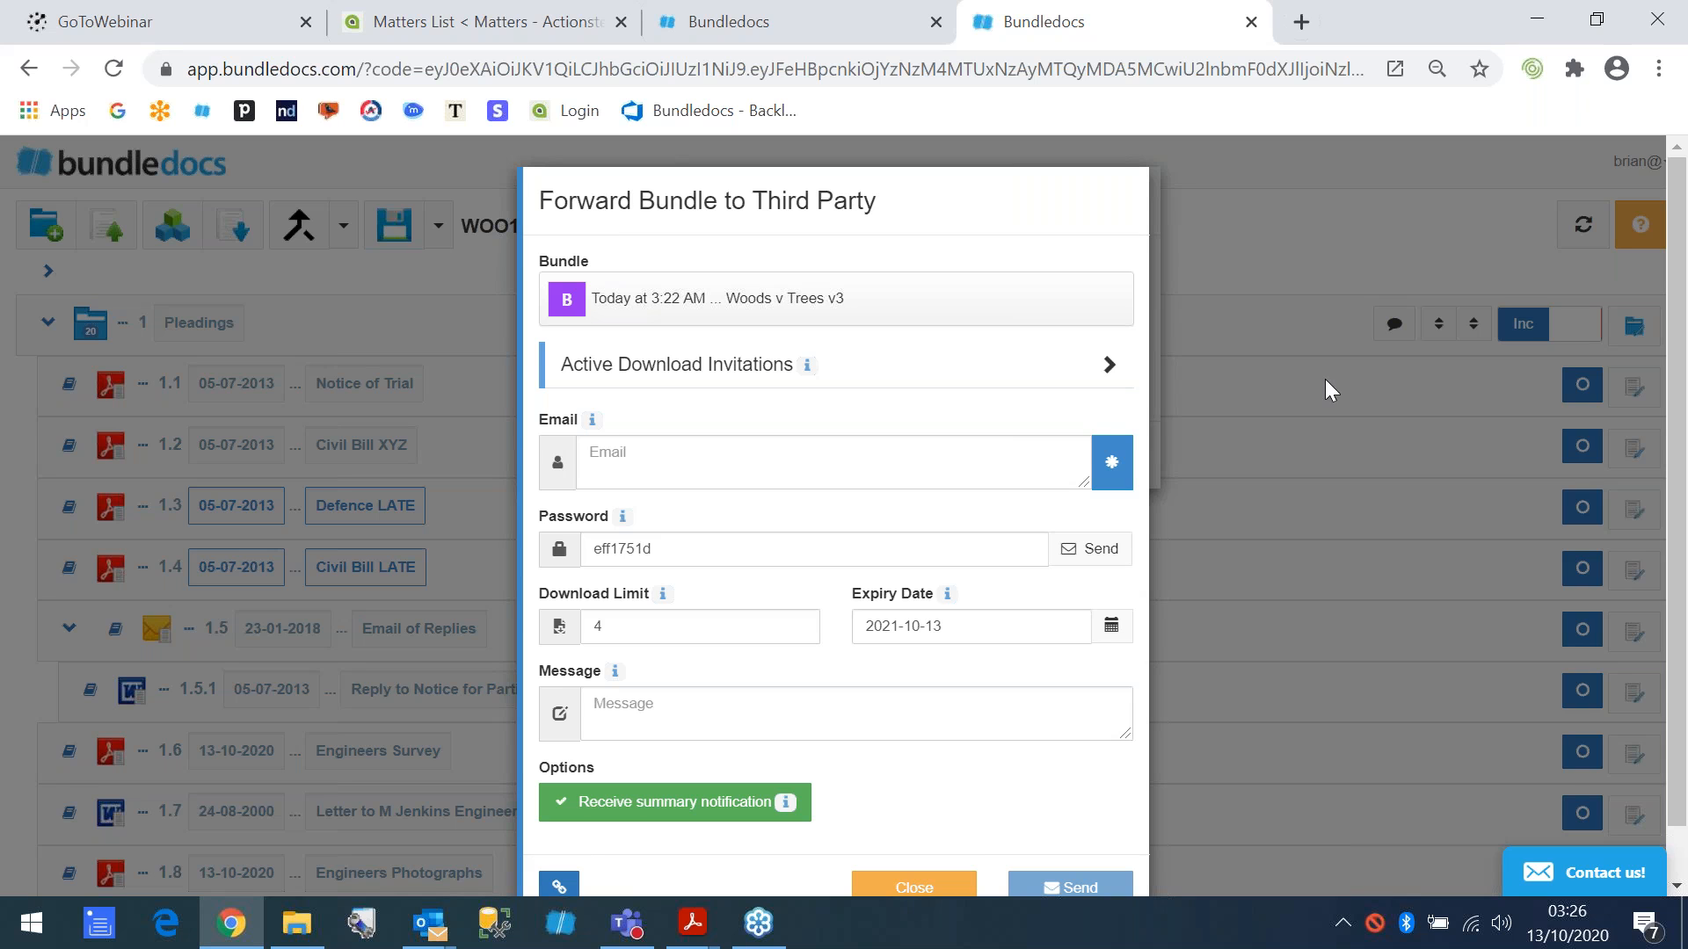
# - Create a shareable download link for the v3 bundle and acknowledge its link and password confirmations
pyautogui.scroll(-1, 584, 682)
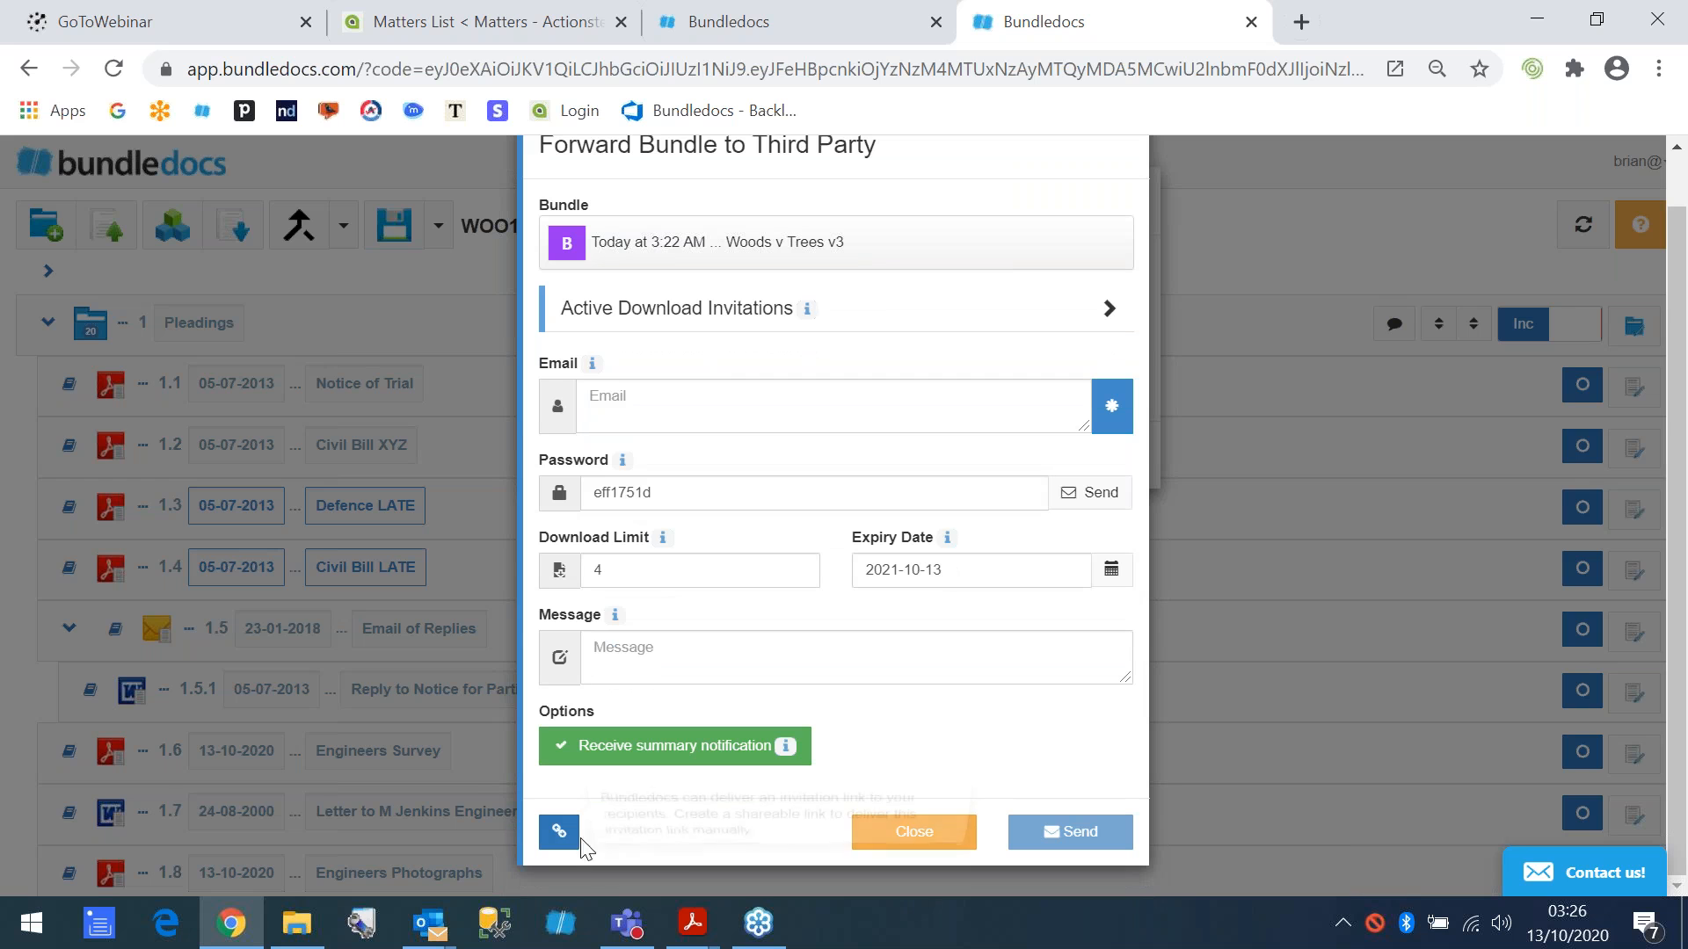
pyautogui.click(559, 833)
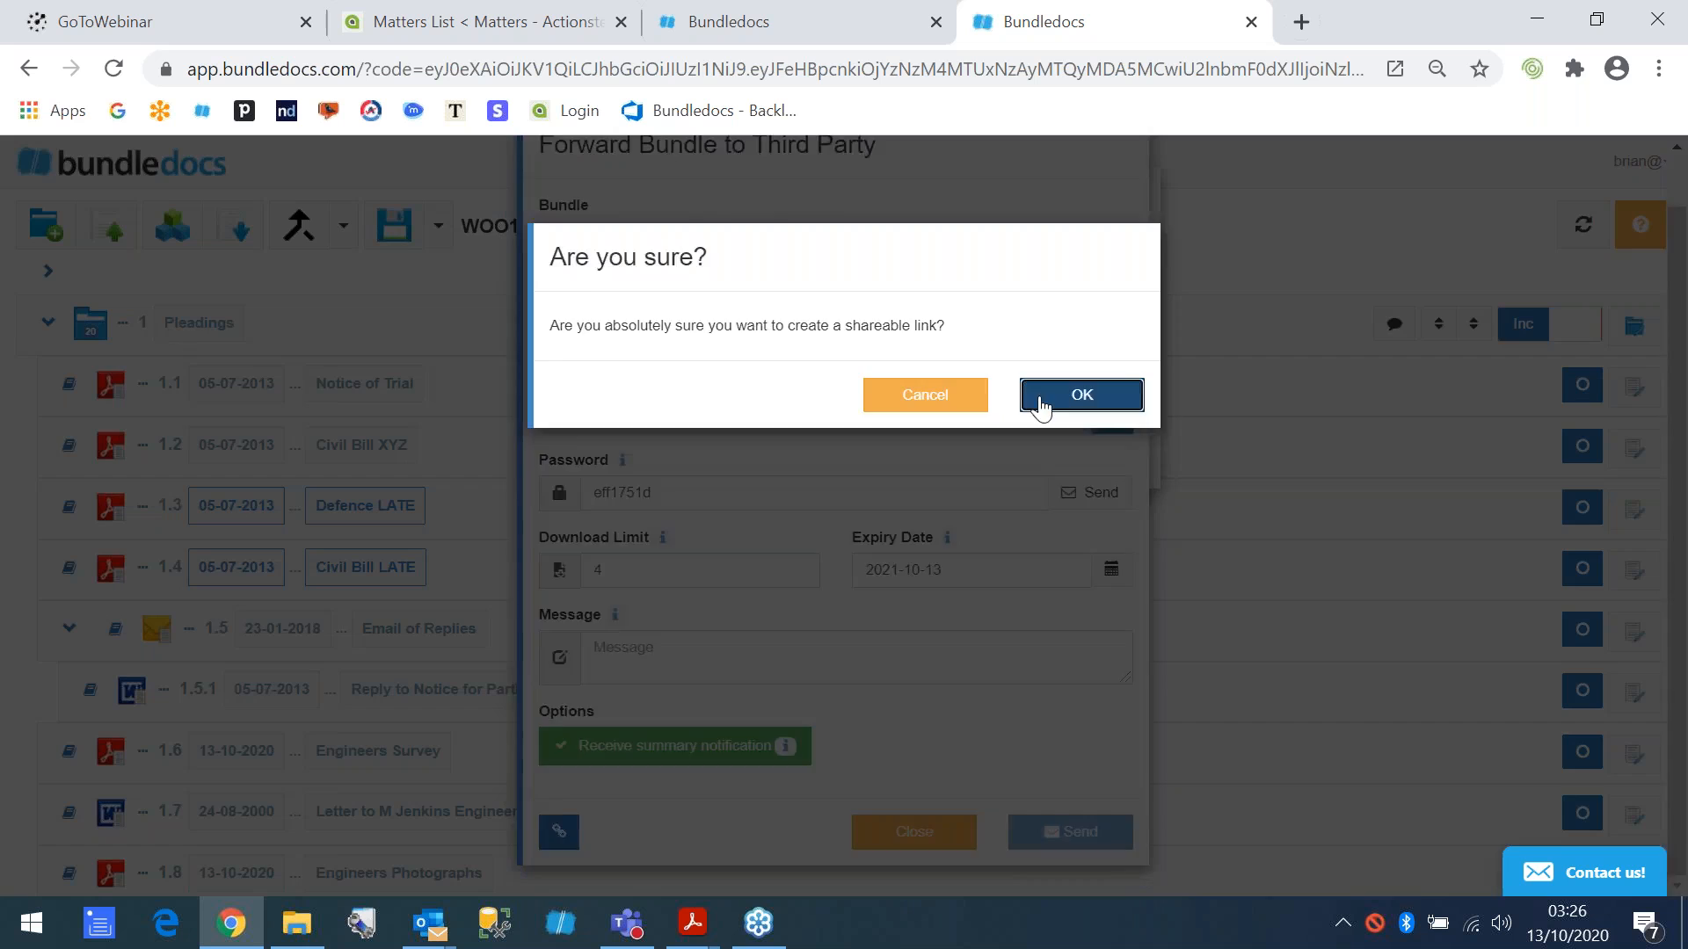
pyautogui.click(1040, 397)
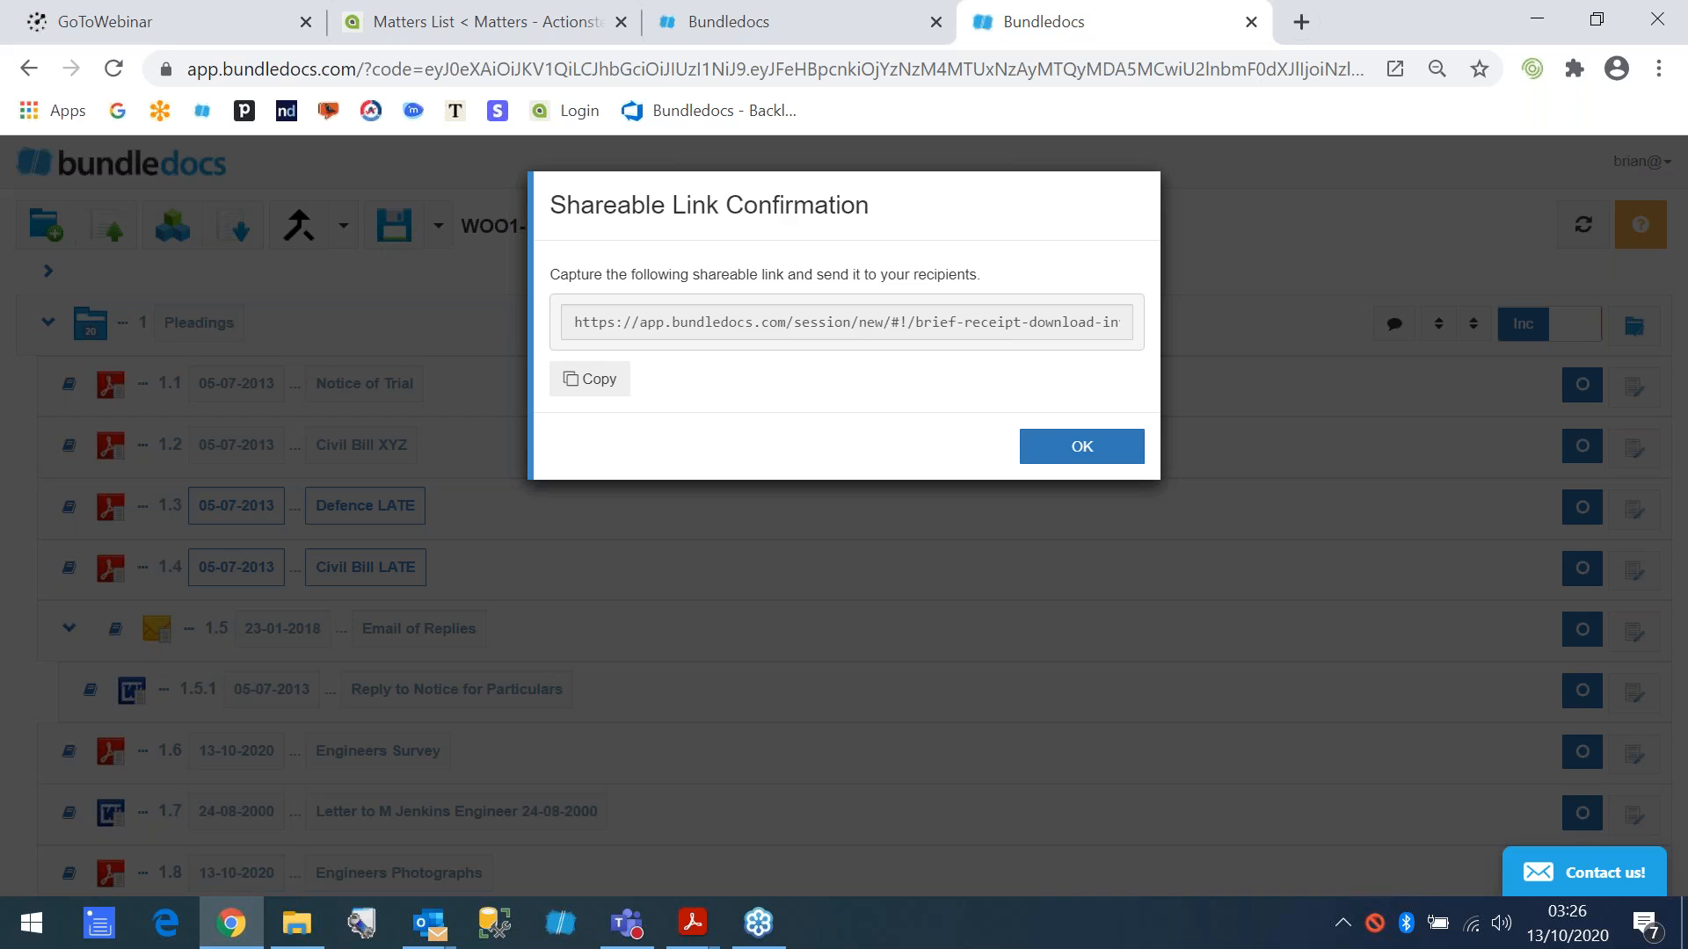
pyautogui.click(1051, 445)
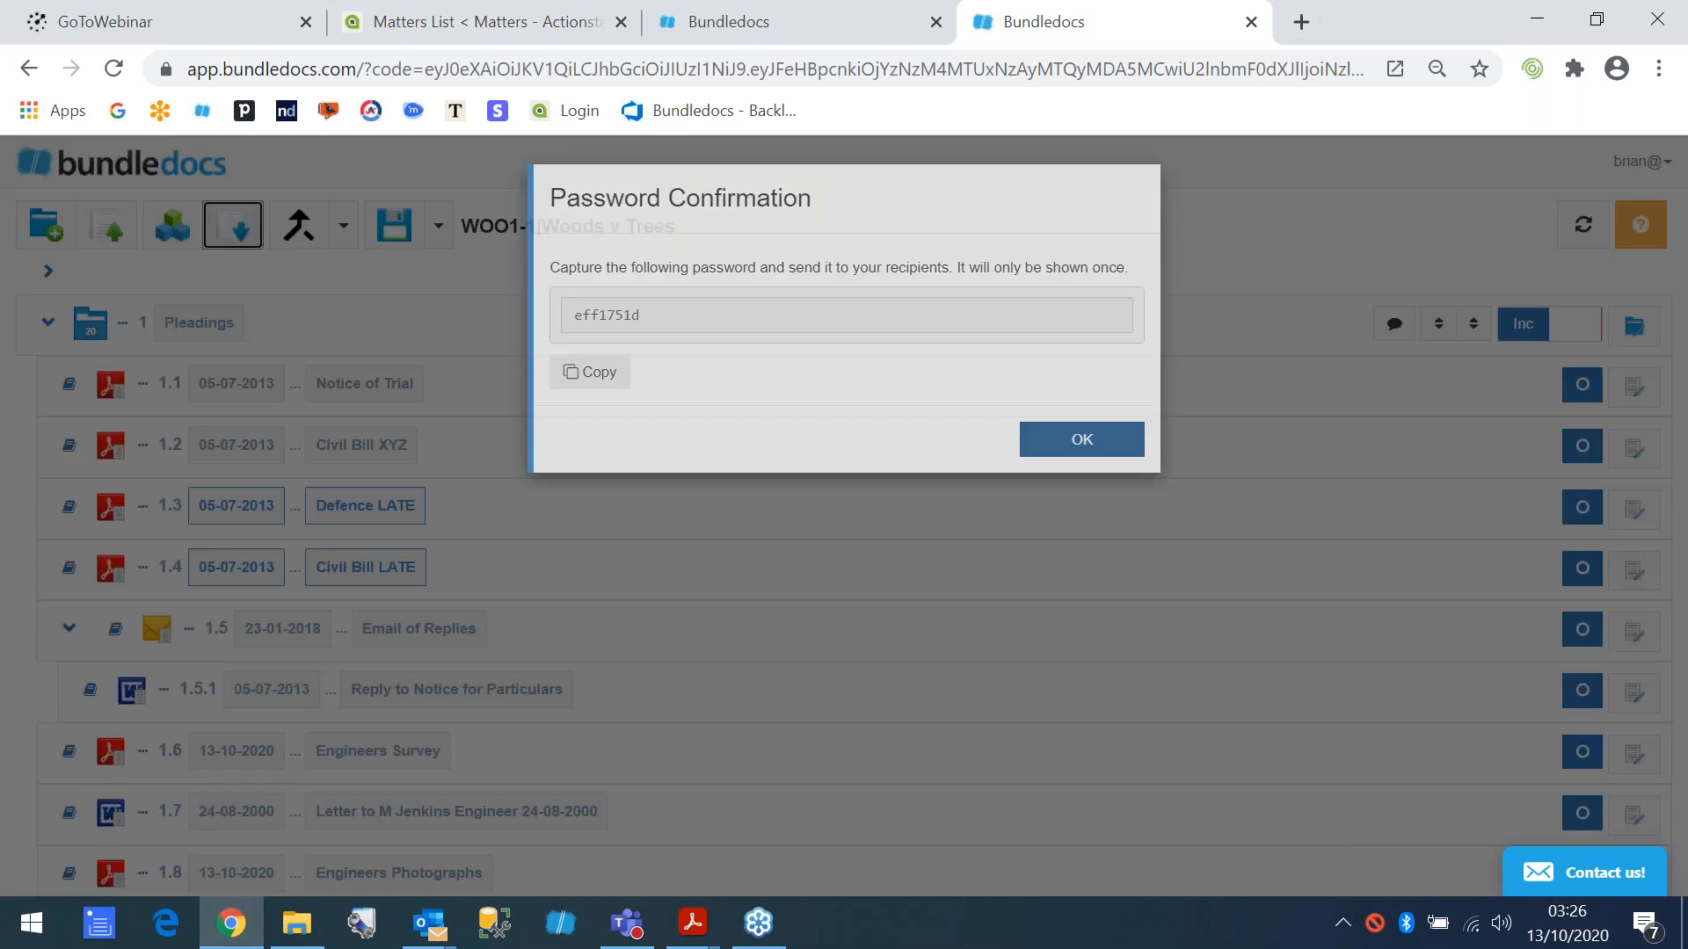
# - View the v3 bundle's third-party forwarding form again and close it without sending anything
pyautogui.click(246, 231)
pyautogui.click(708, 400)
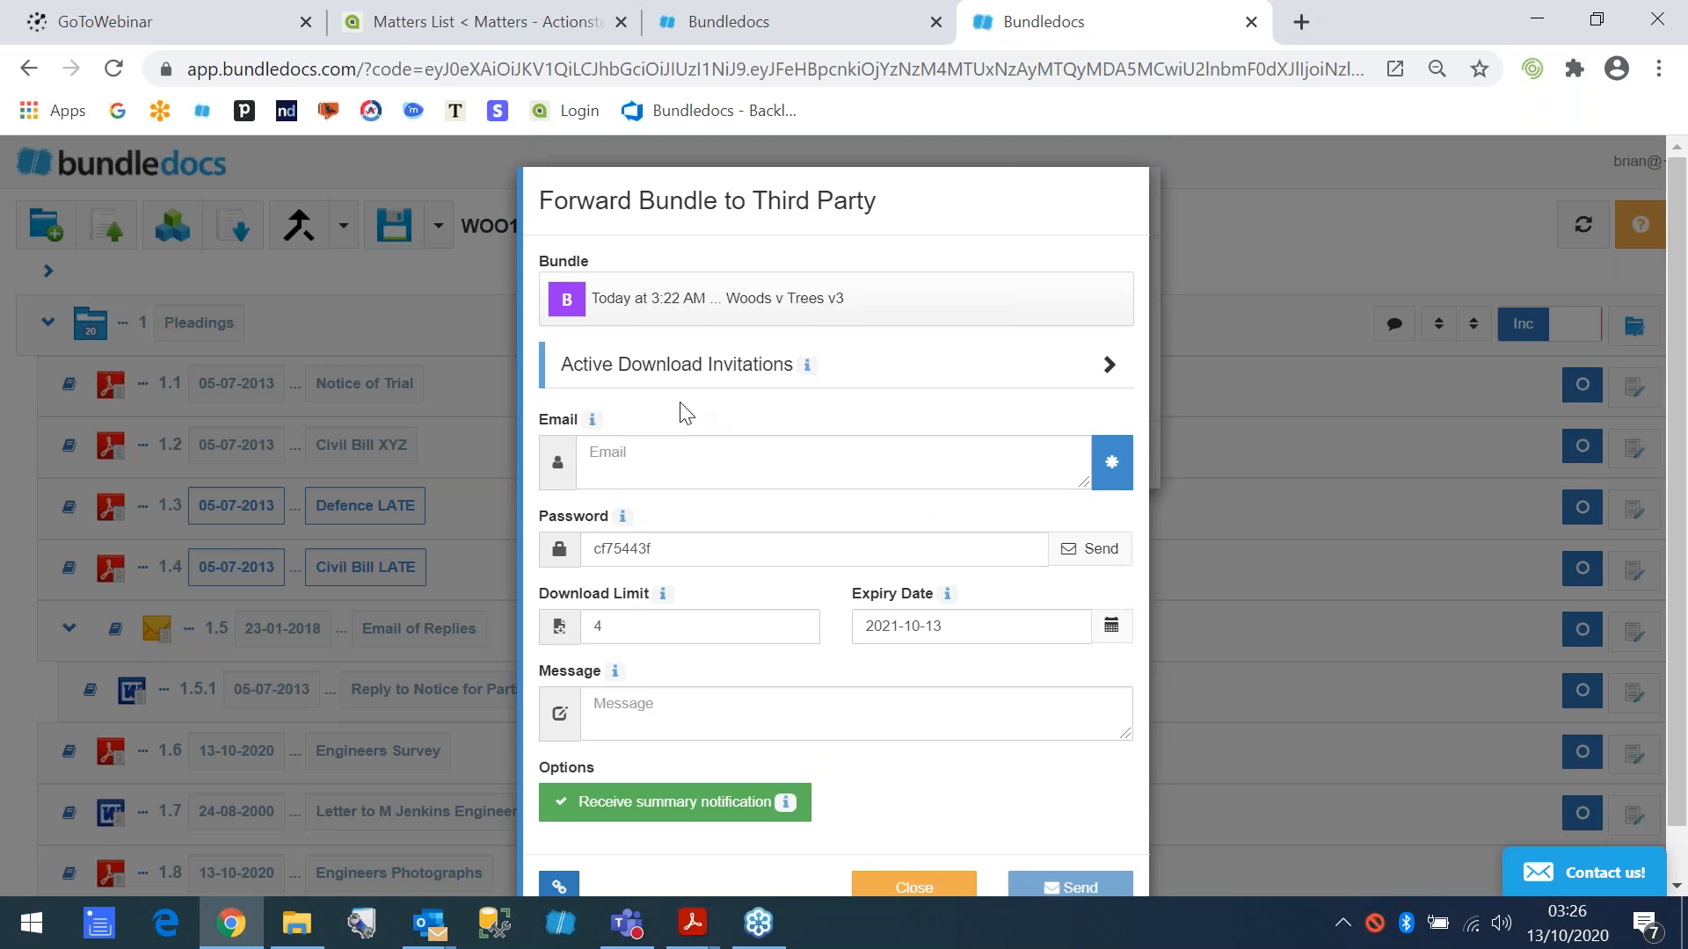
pyautogui.click(905, 890)
pyautogui.click(1081, 455)
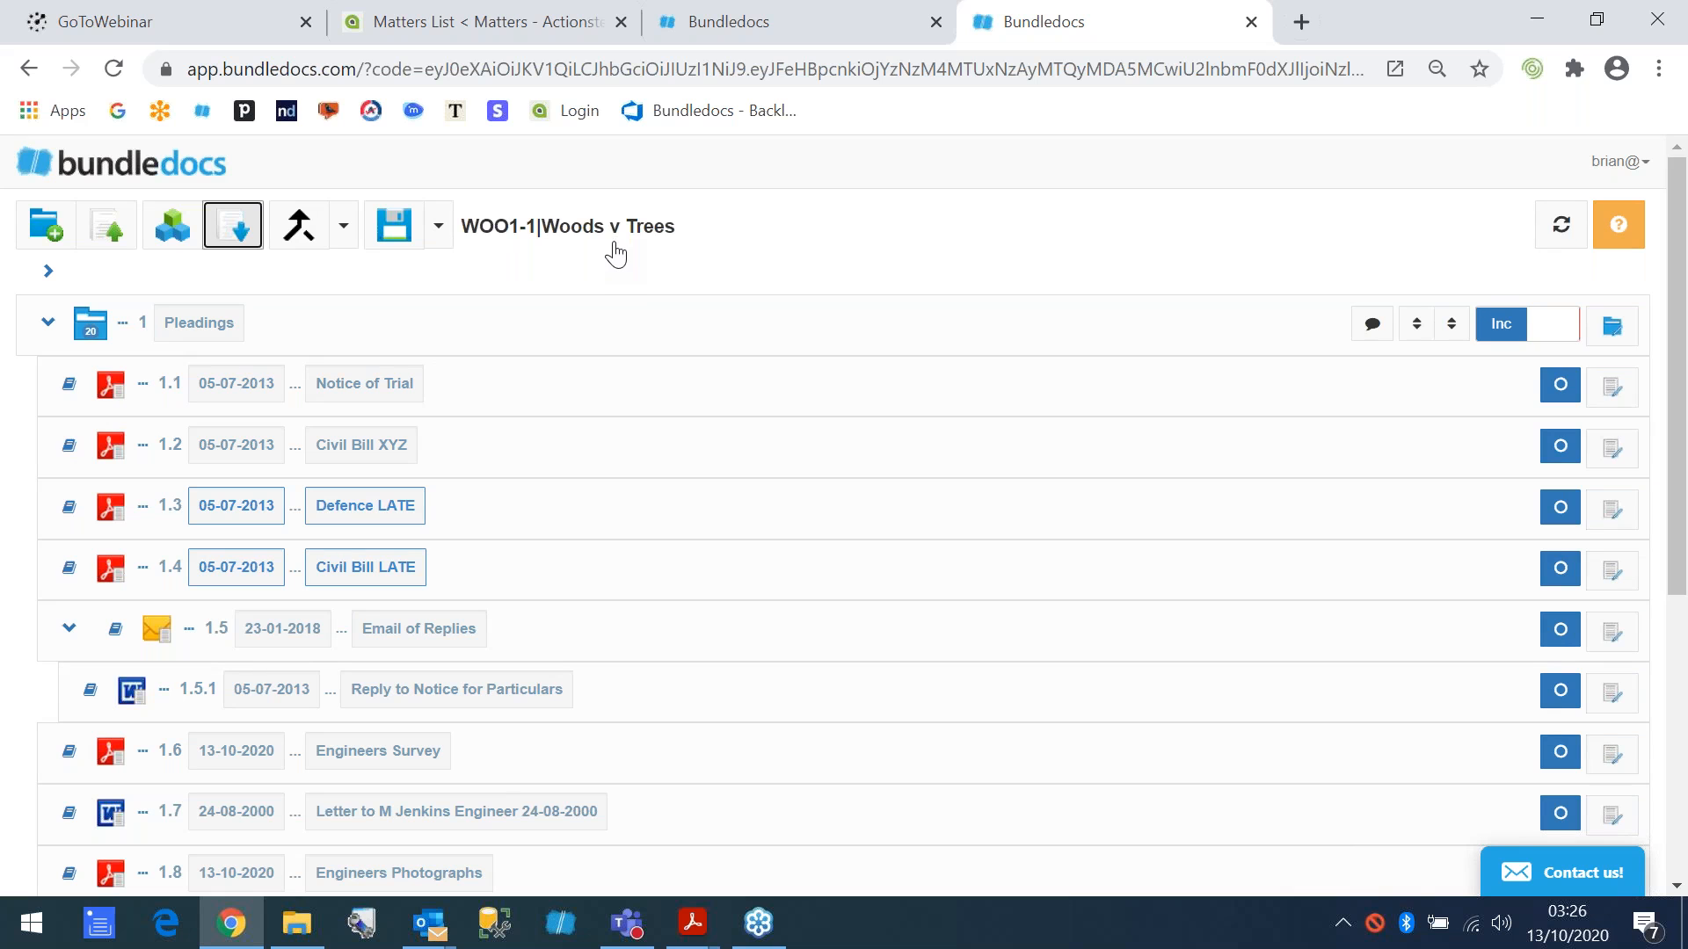
# - Collapse the Pleadings and Correspondence sections of the bundle and show the Pleadings documents again
pyautogui.click(48, 323)
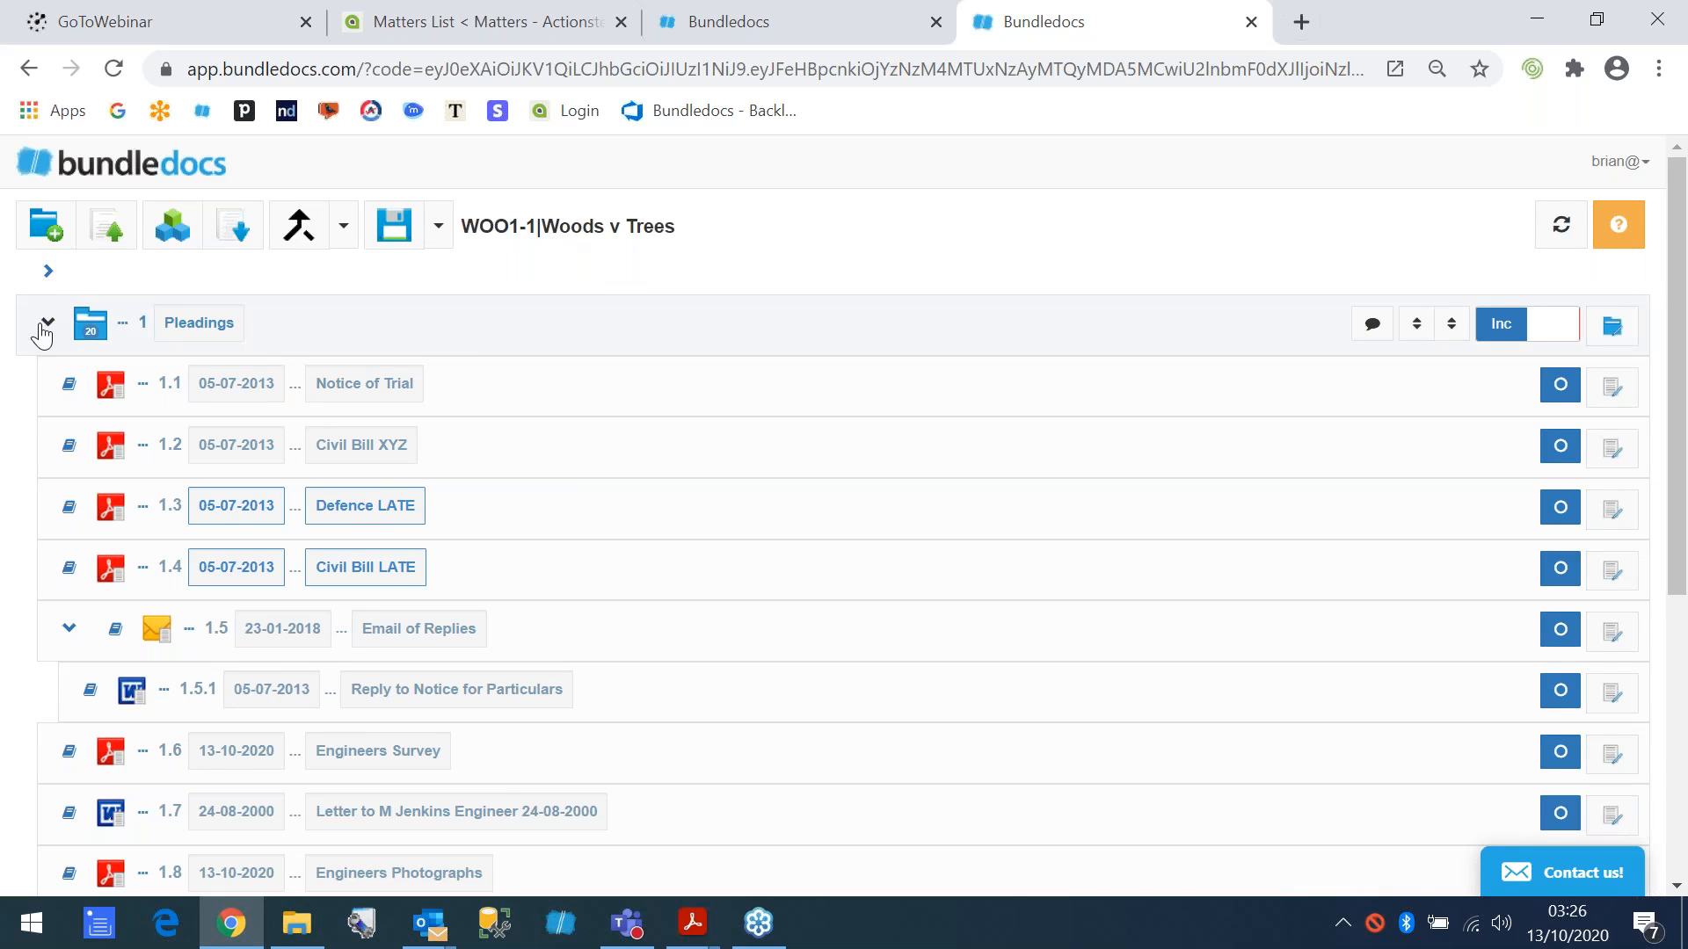
pyautogui.click(48, 384)
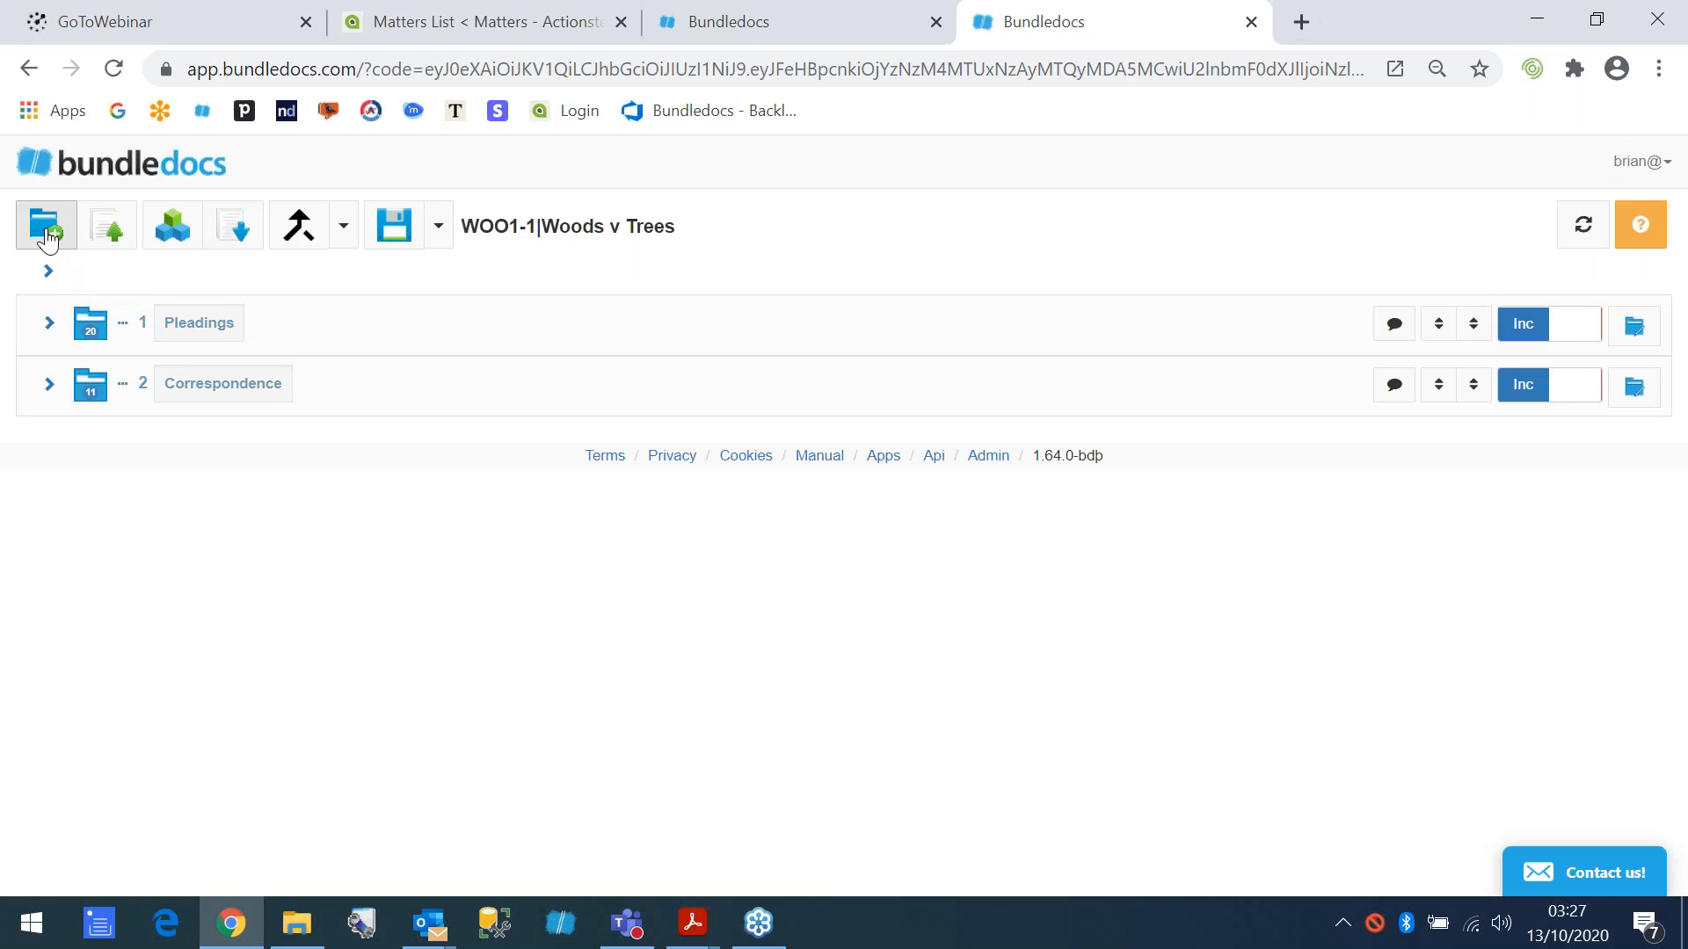
pyautogui.click(48, 322)
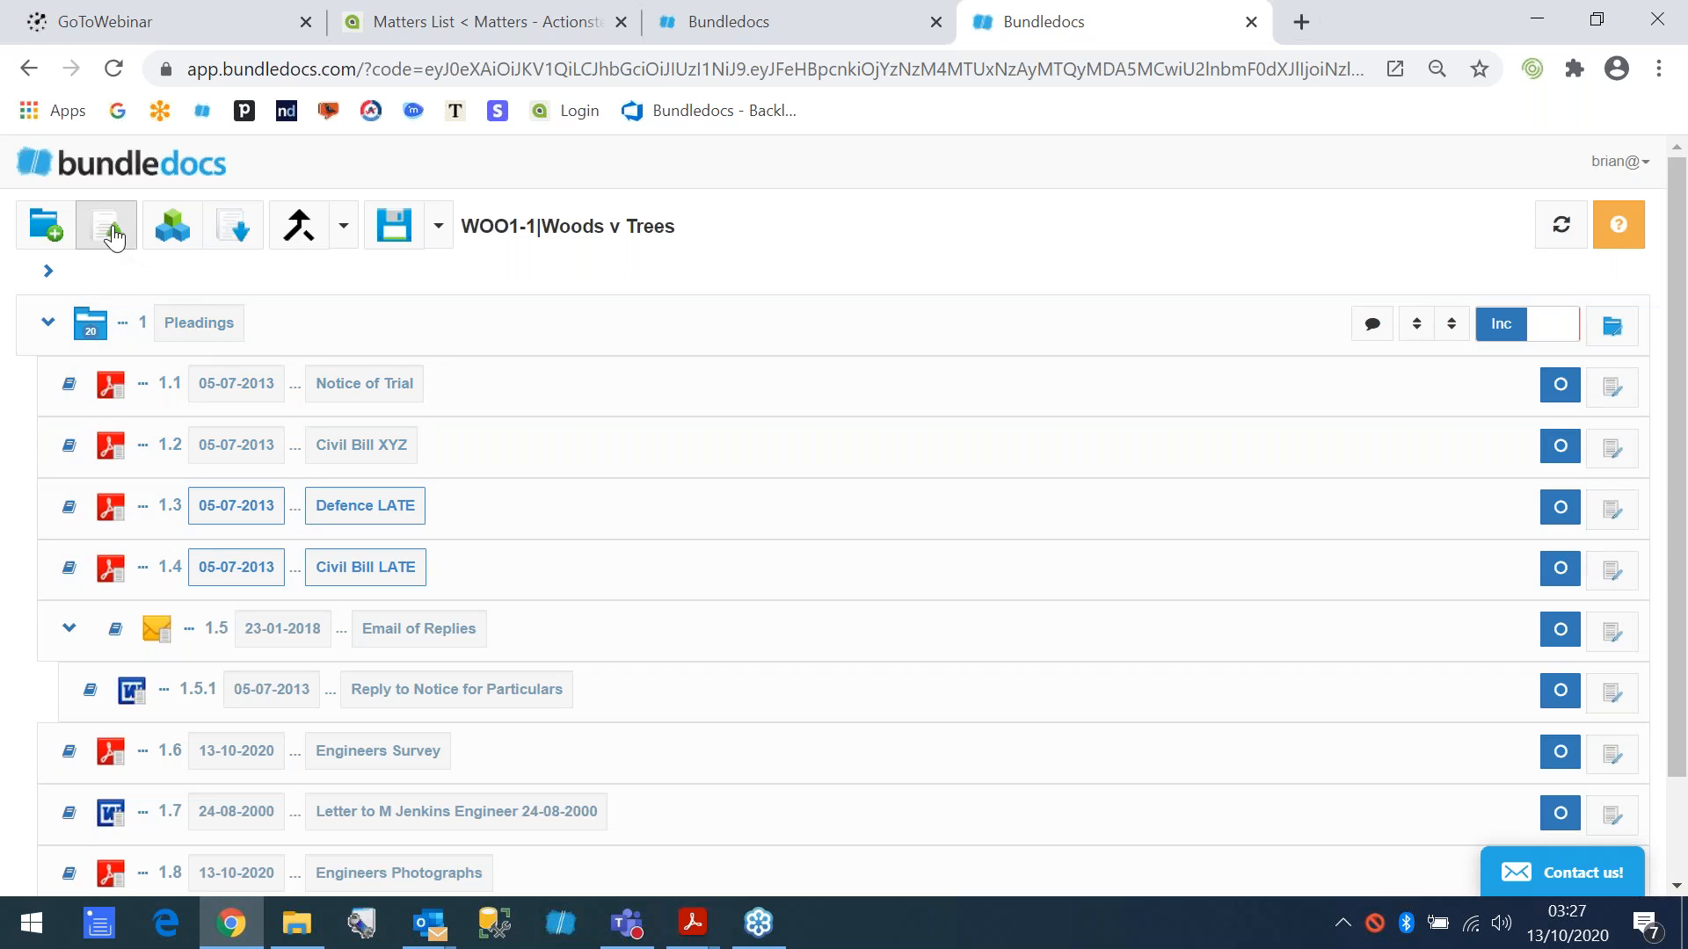
pyautogui.click(47, 325)
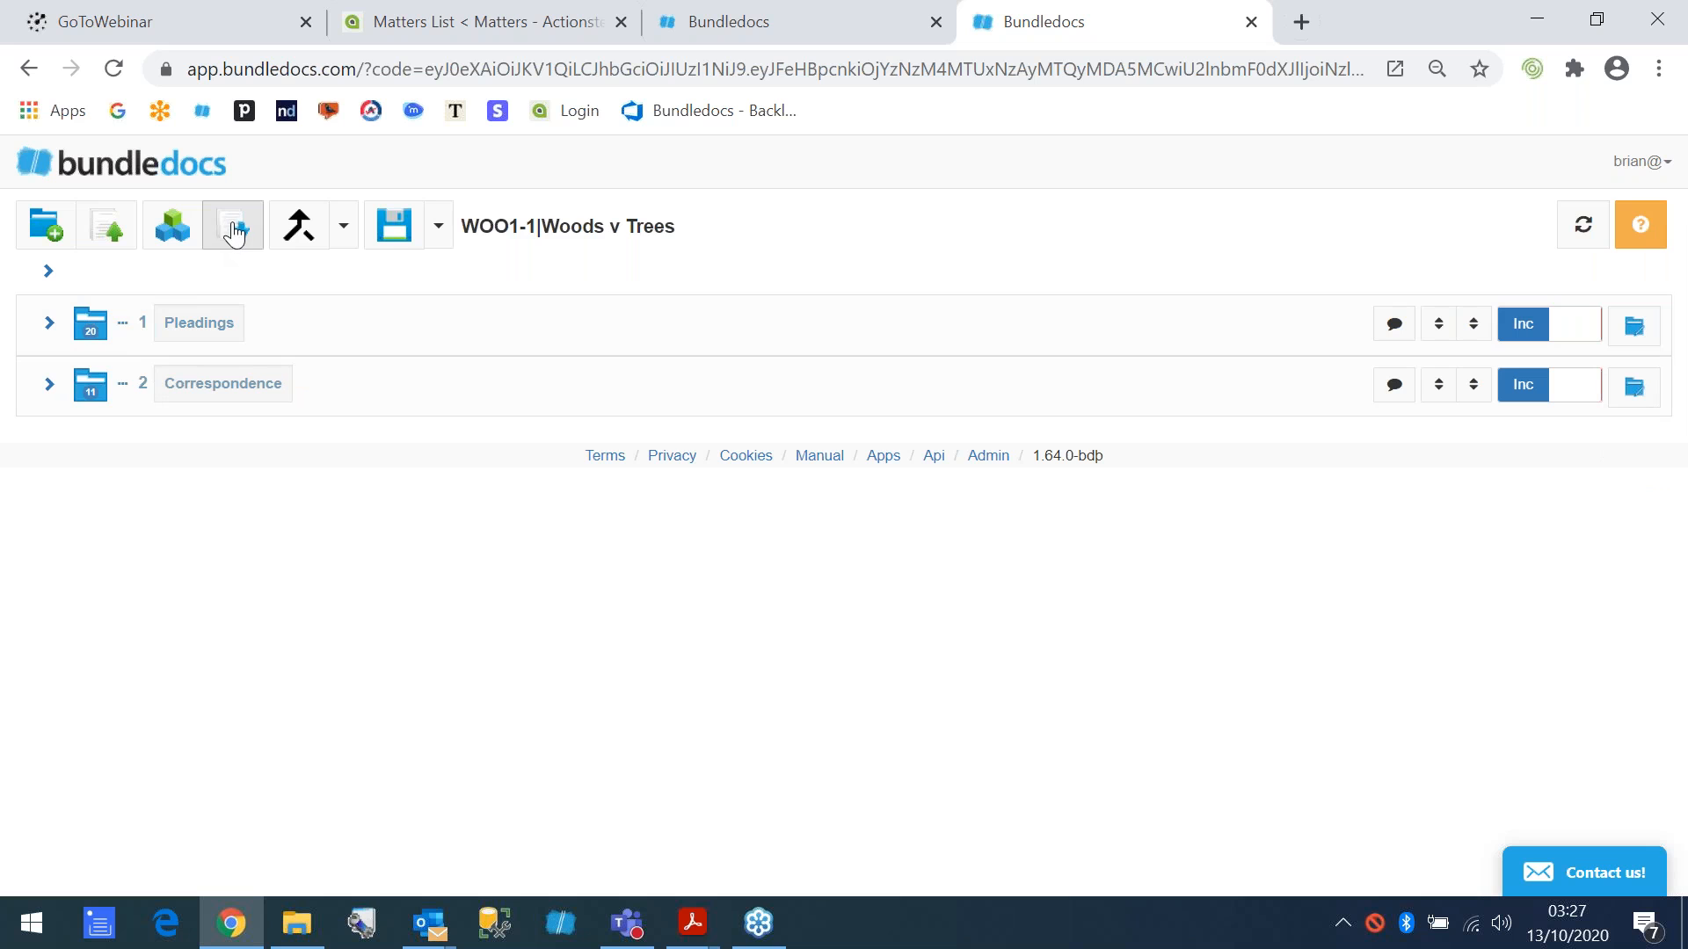
pyautogui.click(50, 324)
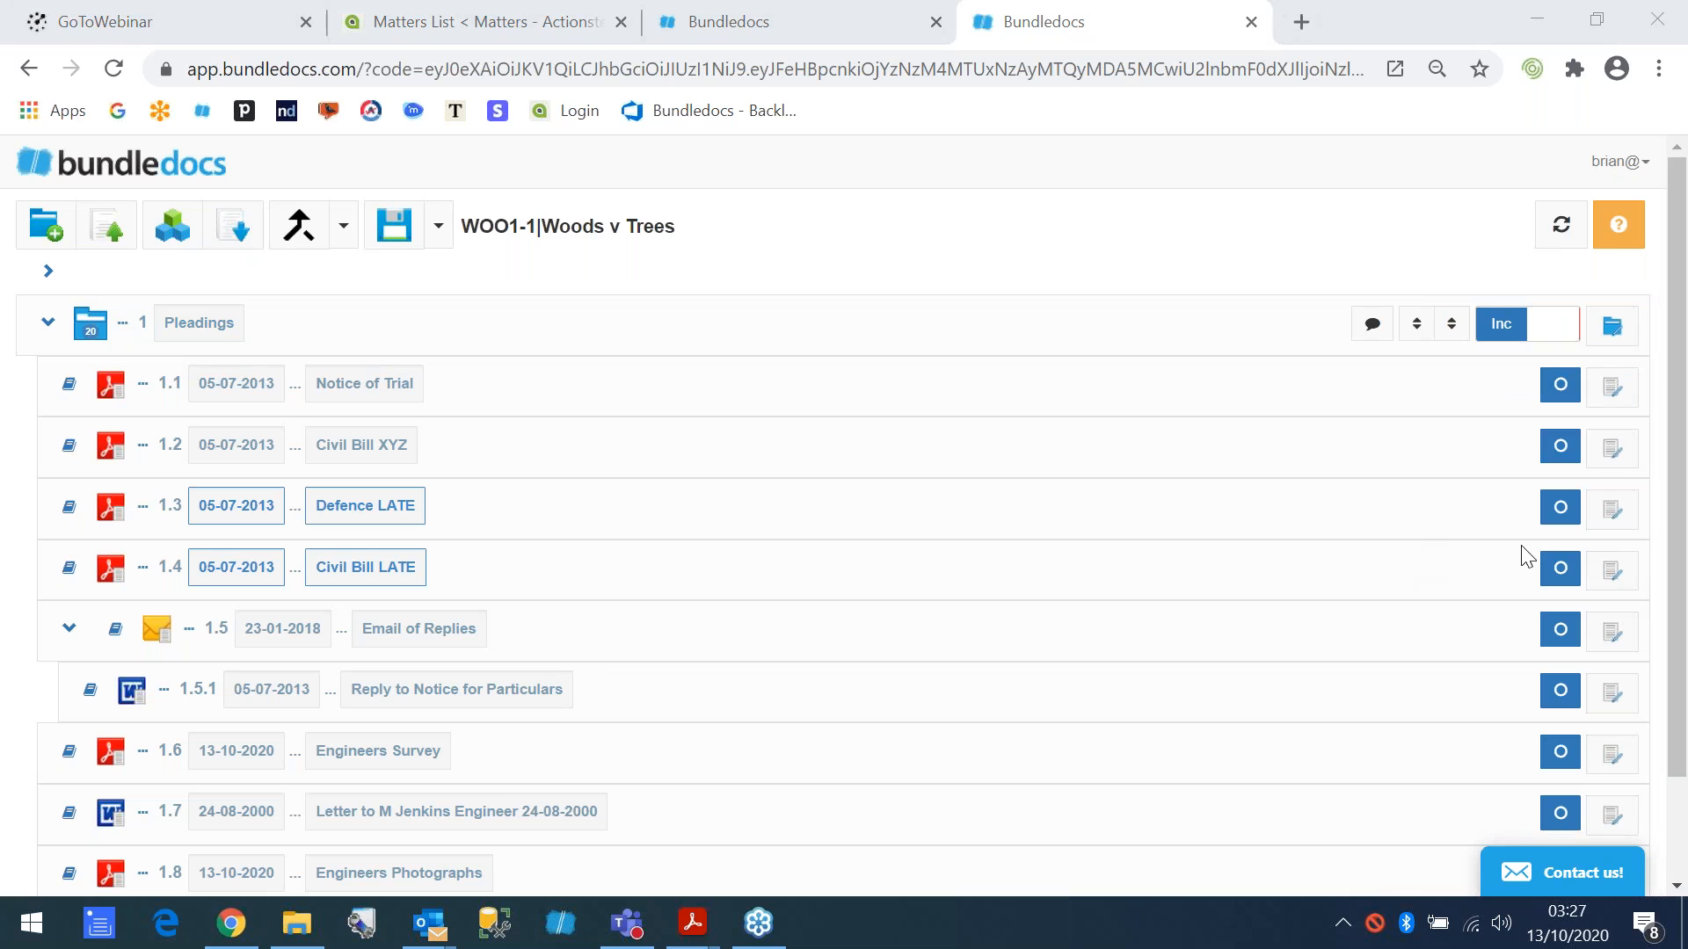
pyautogui.click(1266, 438)
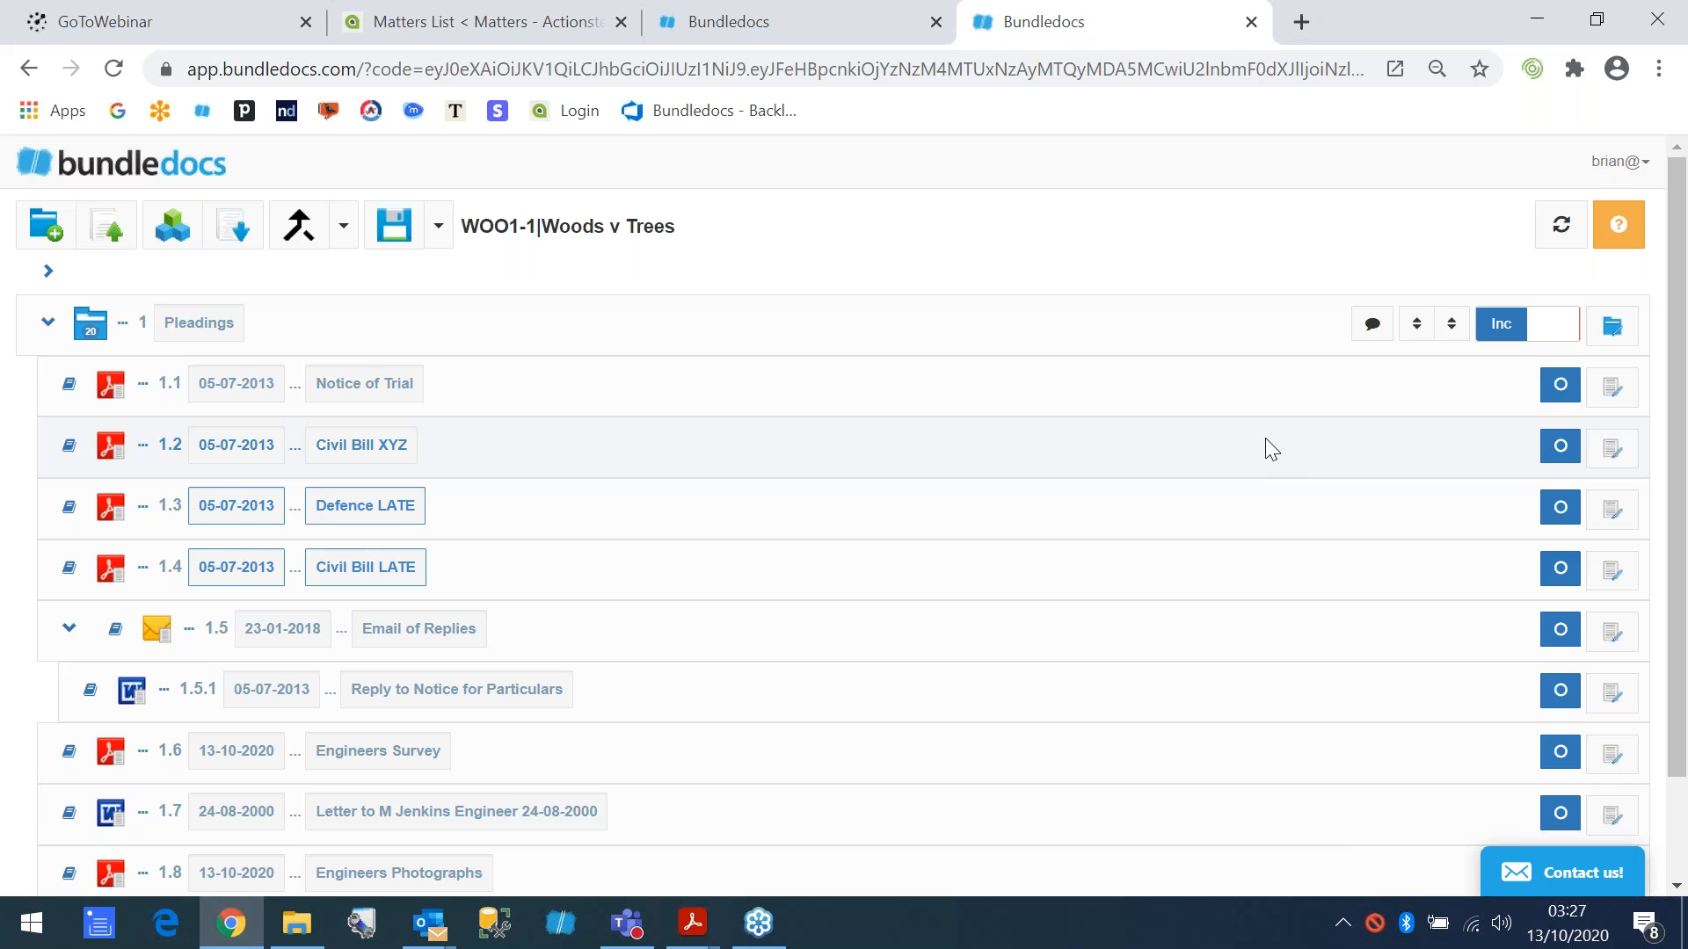
# - Open the Notice of Trial document and mark its court heading block, from the court title to the county, for redaction
pyautogui.click(69, 387)
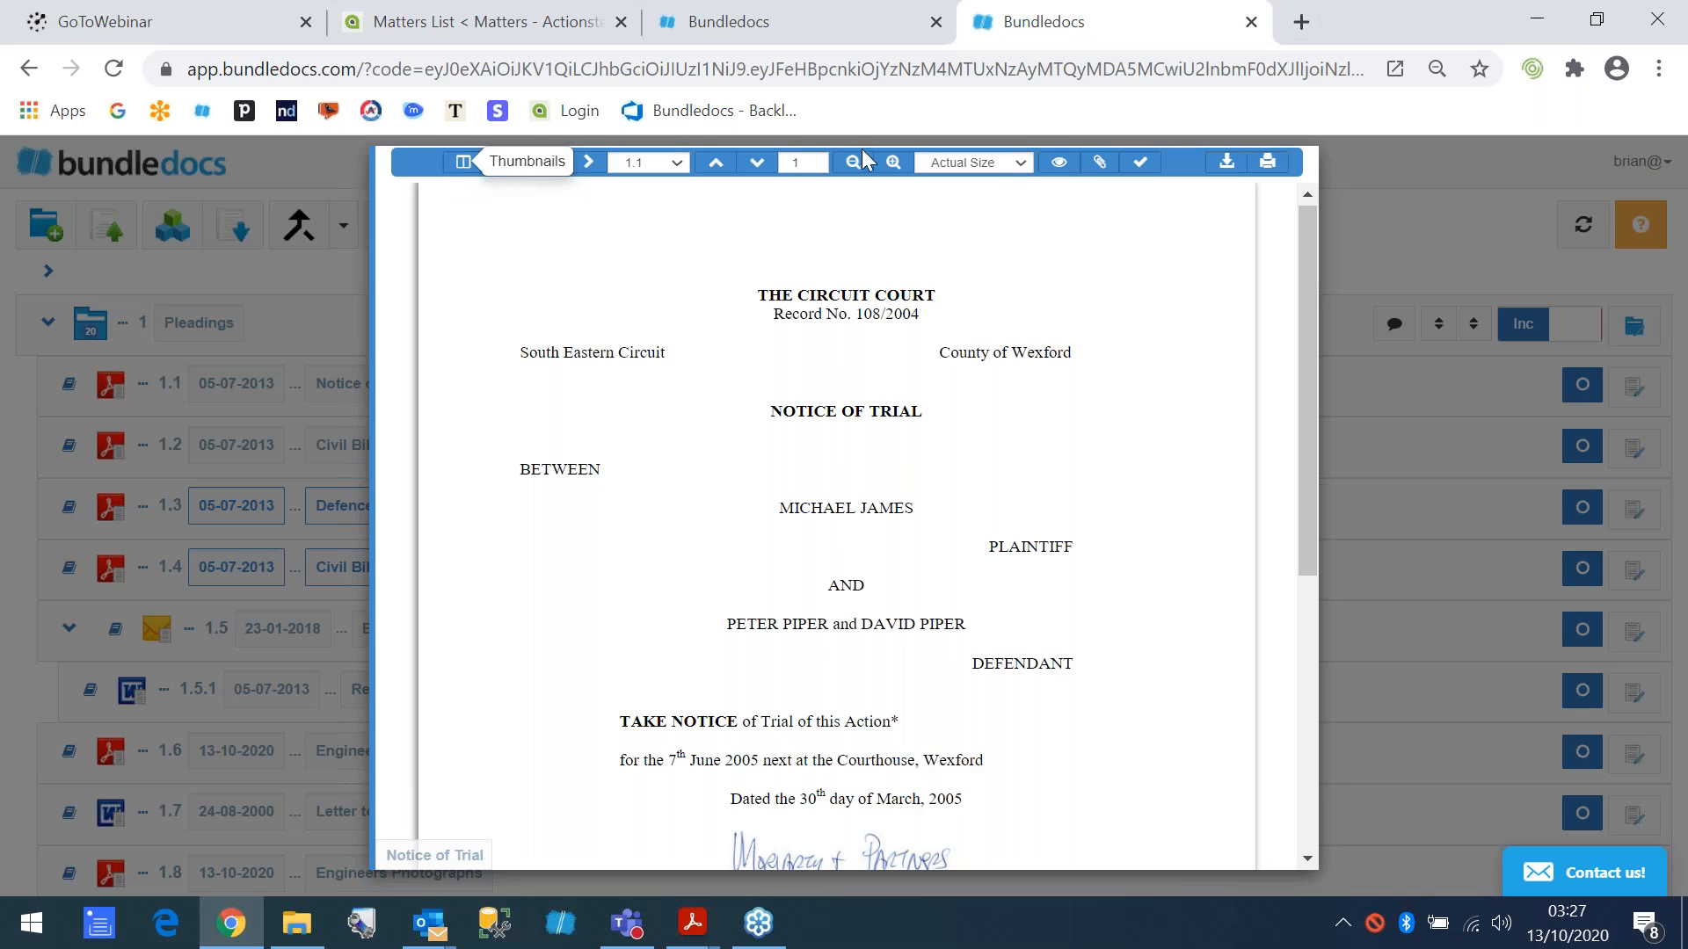
pyautogui.click(1102, 170)
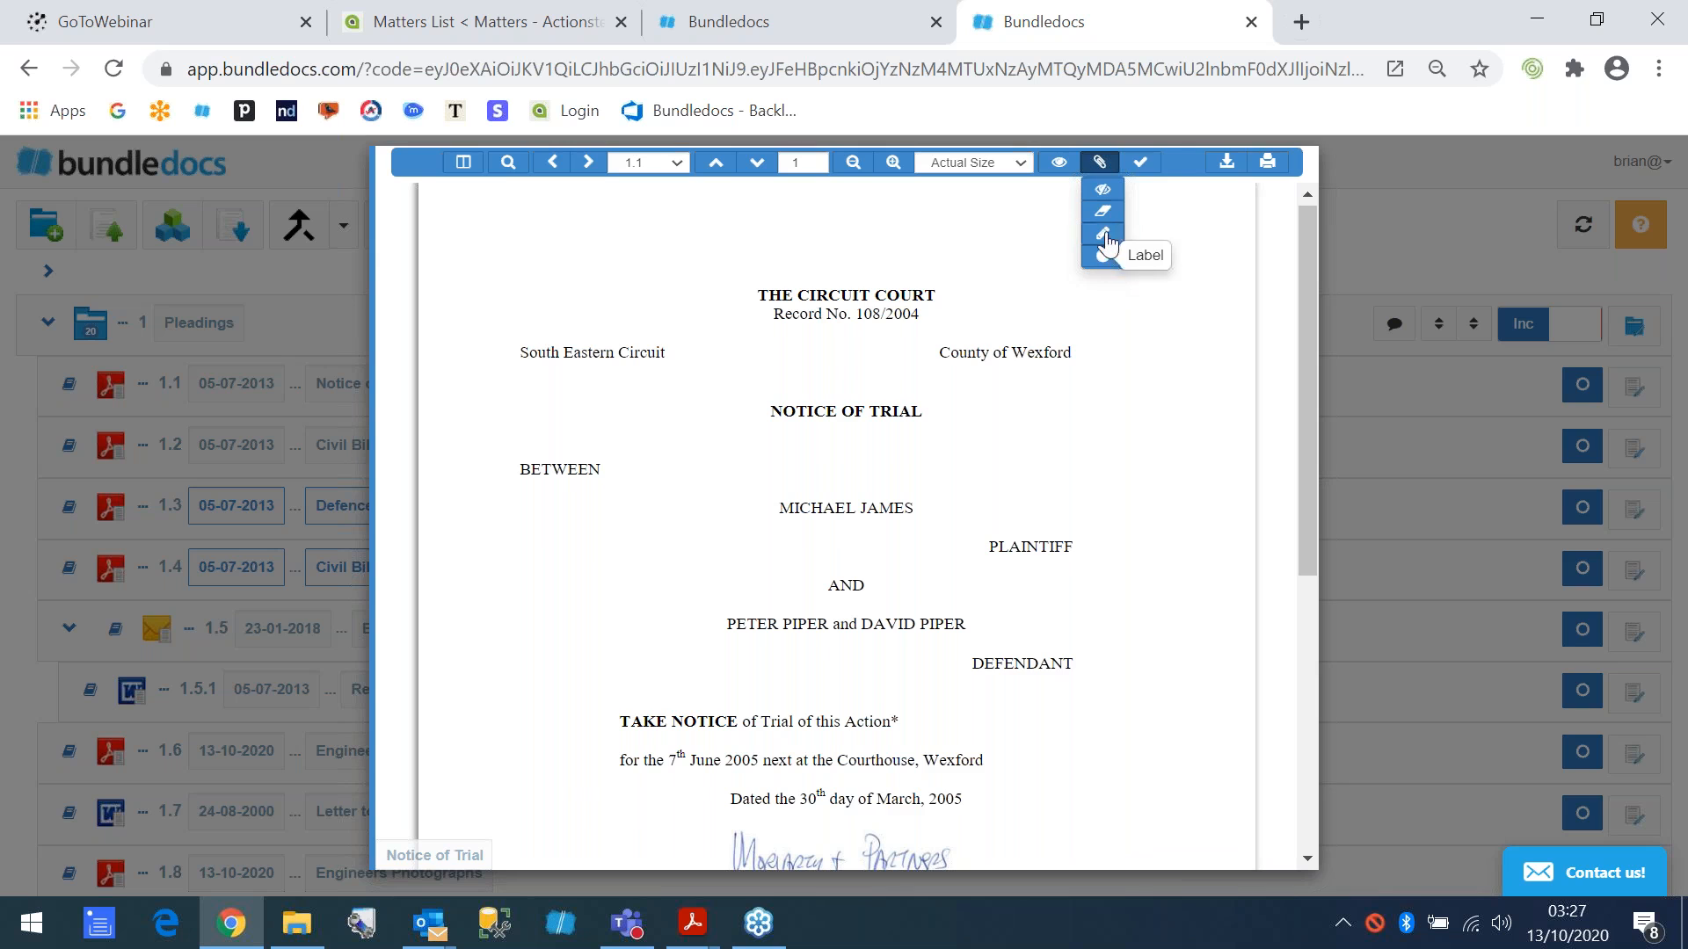
pyautogui.click(1101, 191)
pyautogui.click(508, 314)
pyautogui.moveTo(464, 268); pyautogui.dragTo(1213, 369)
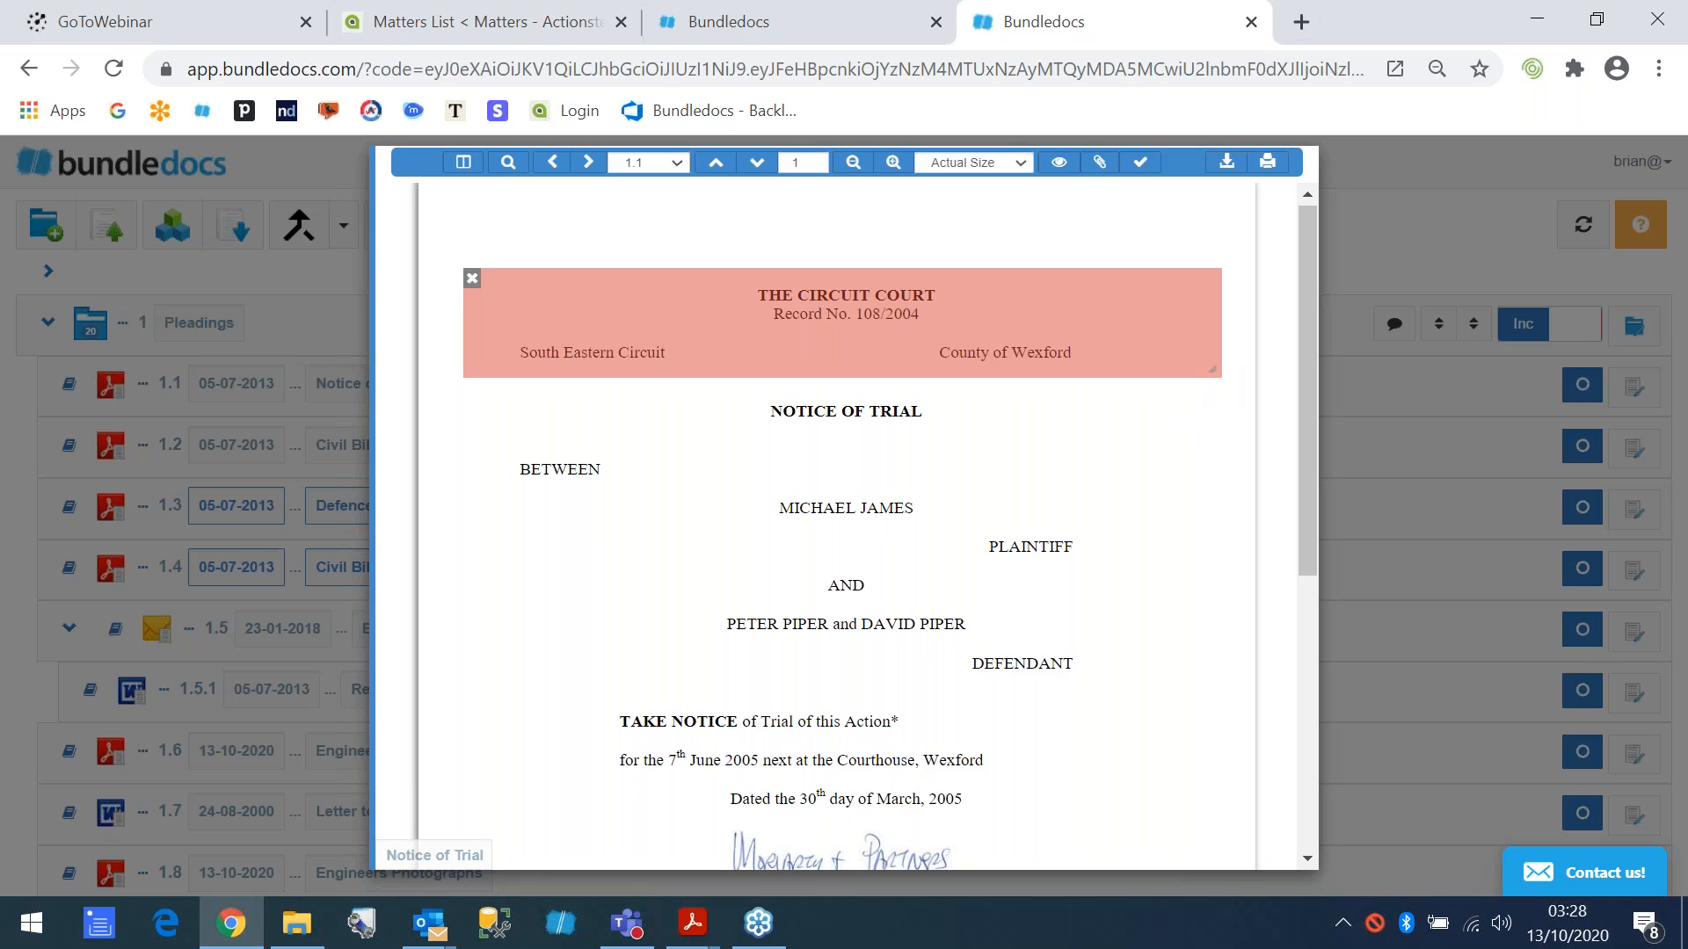
# - Search the document for "Trial" with matches highlighted and mark every match for redaction
pyautogui.click(507, 164)
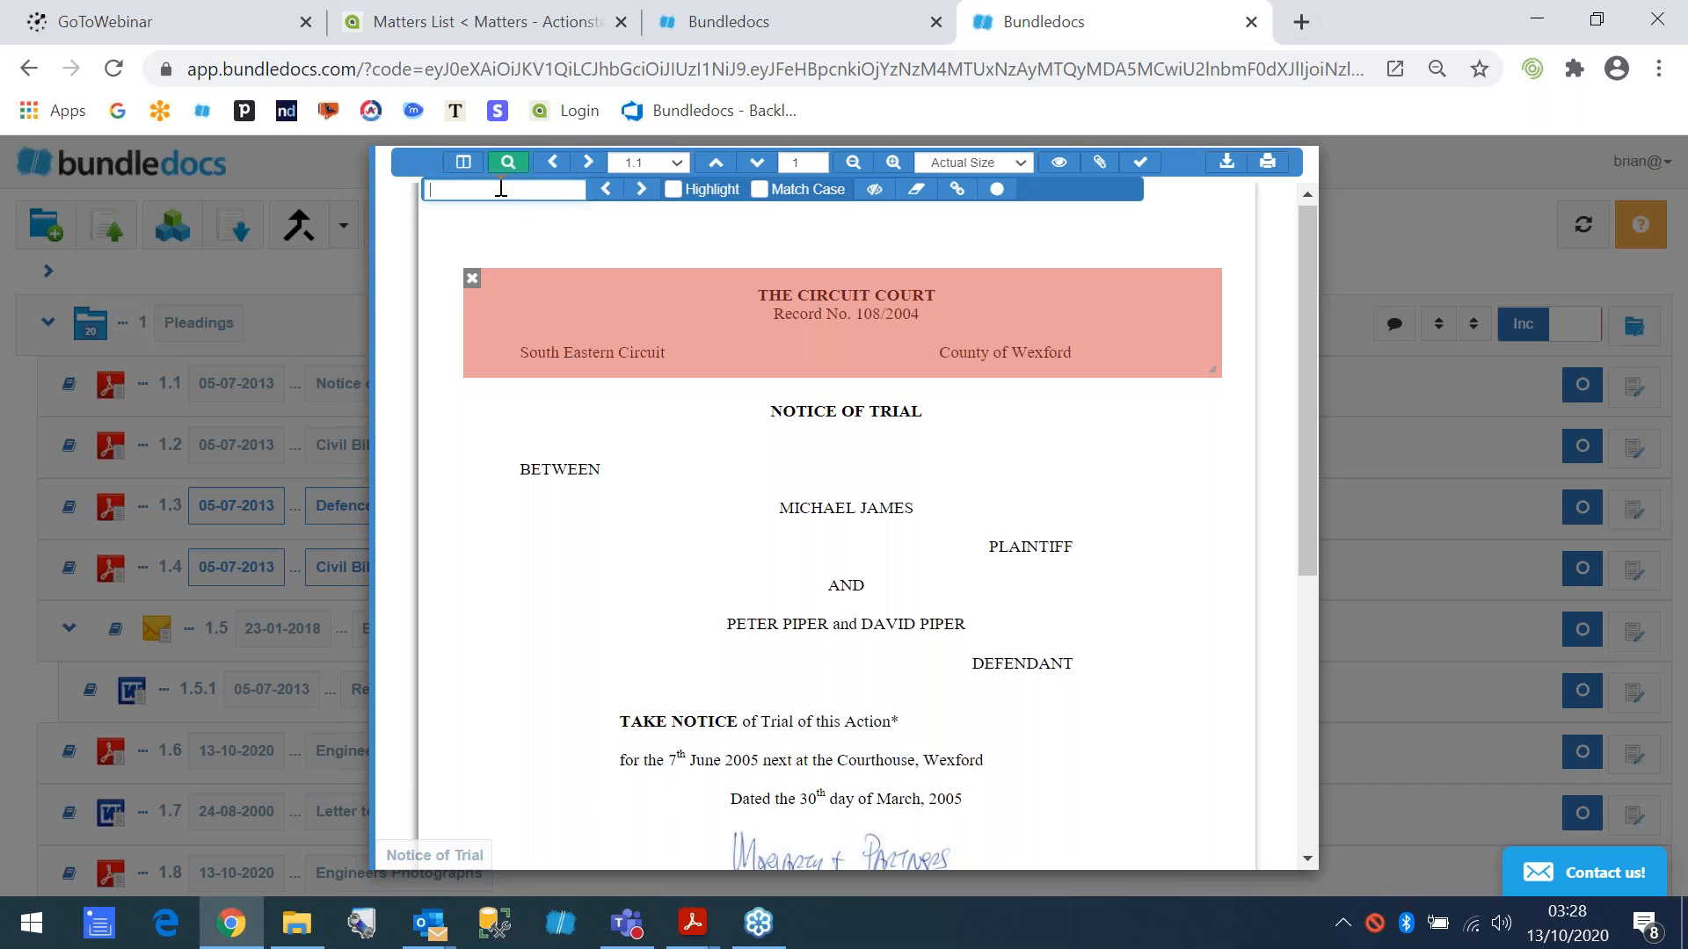
pyautogui.write('Trial')
pyautogui.click(674, 190)
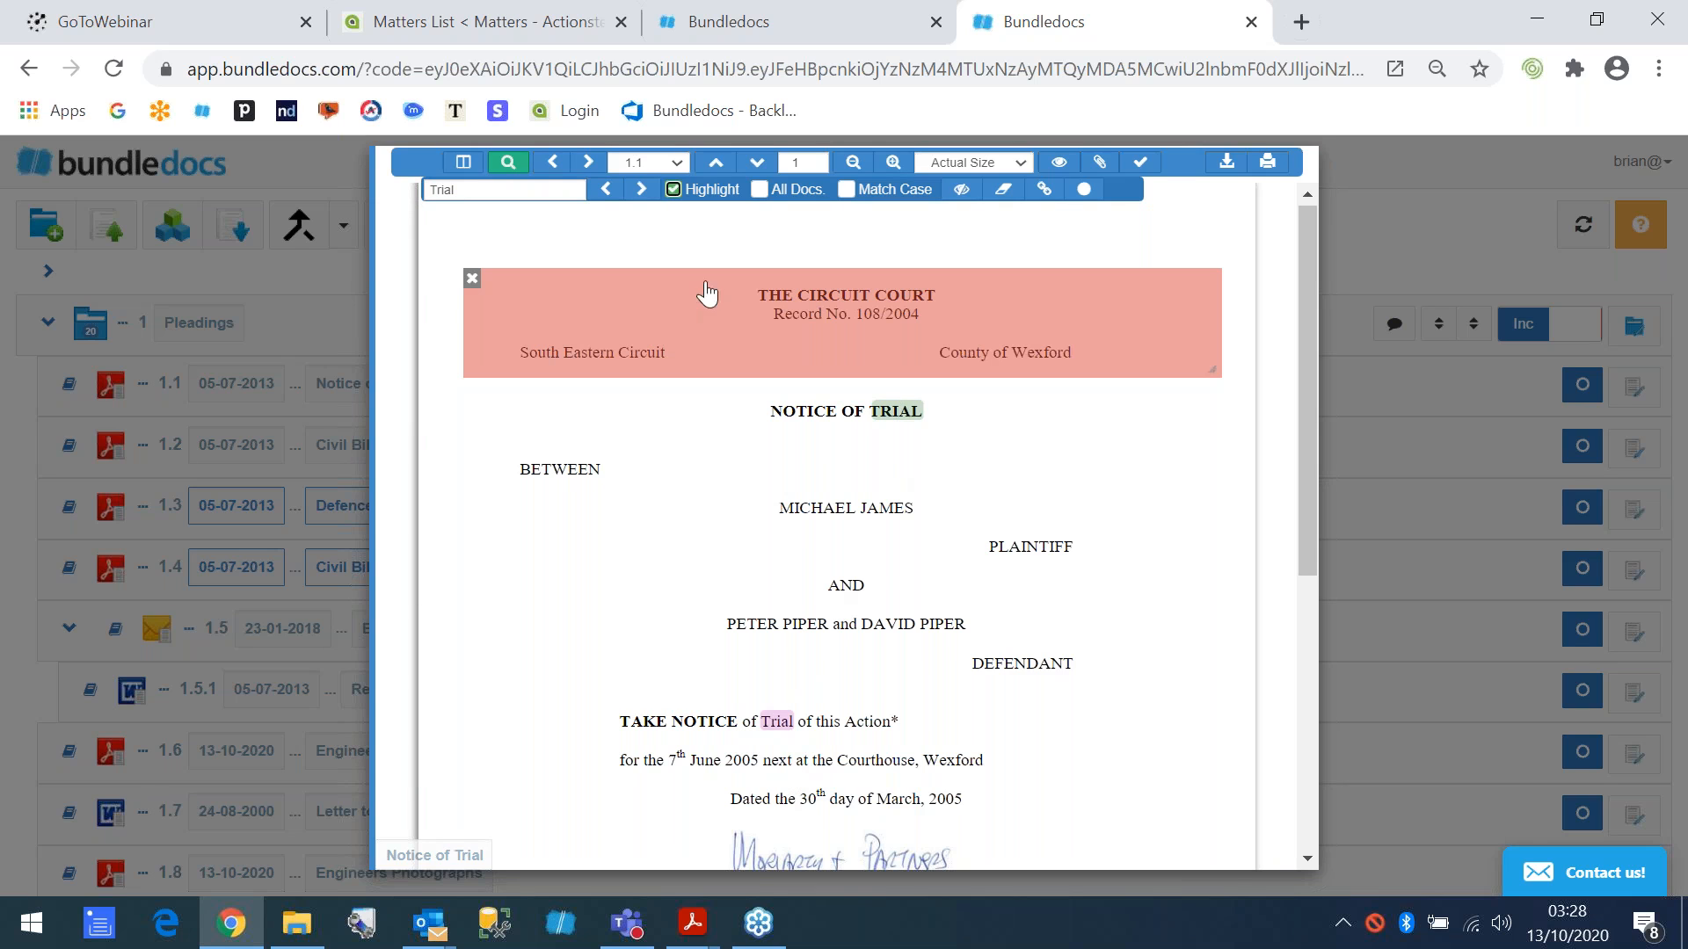
pyautogui.click(758, 191)
pyautogui.click(961, 189)
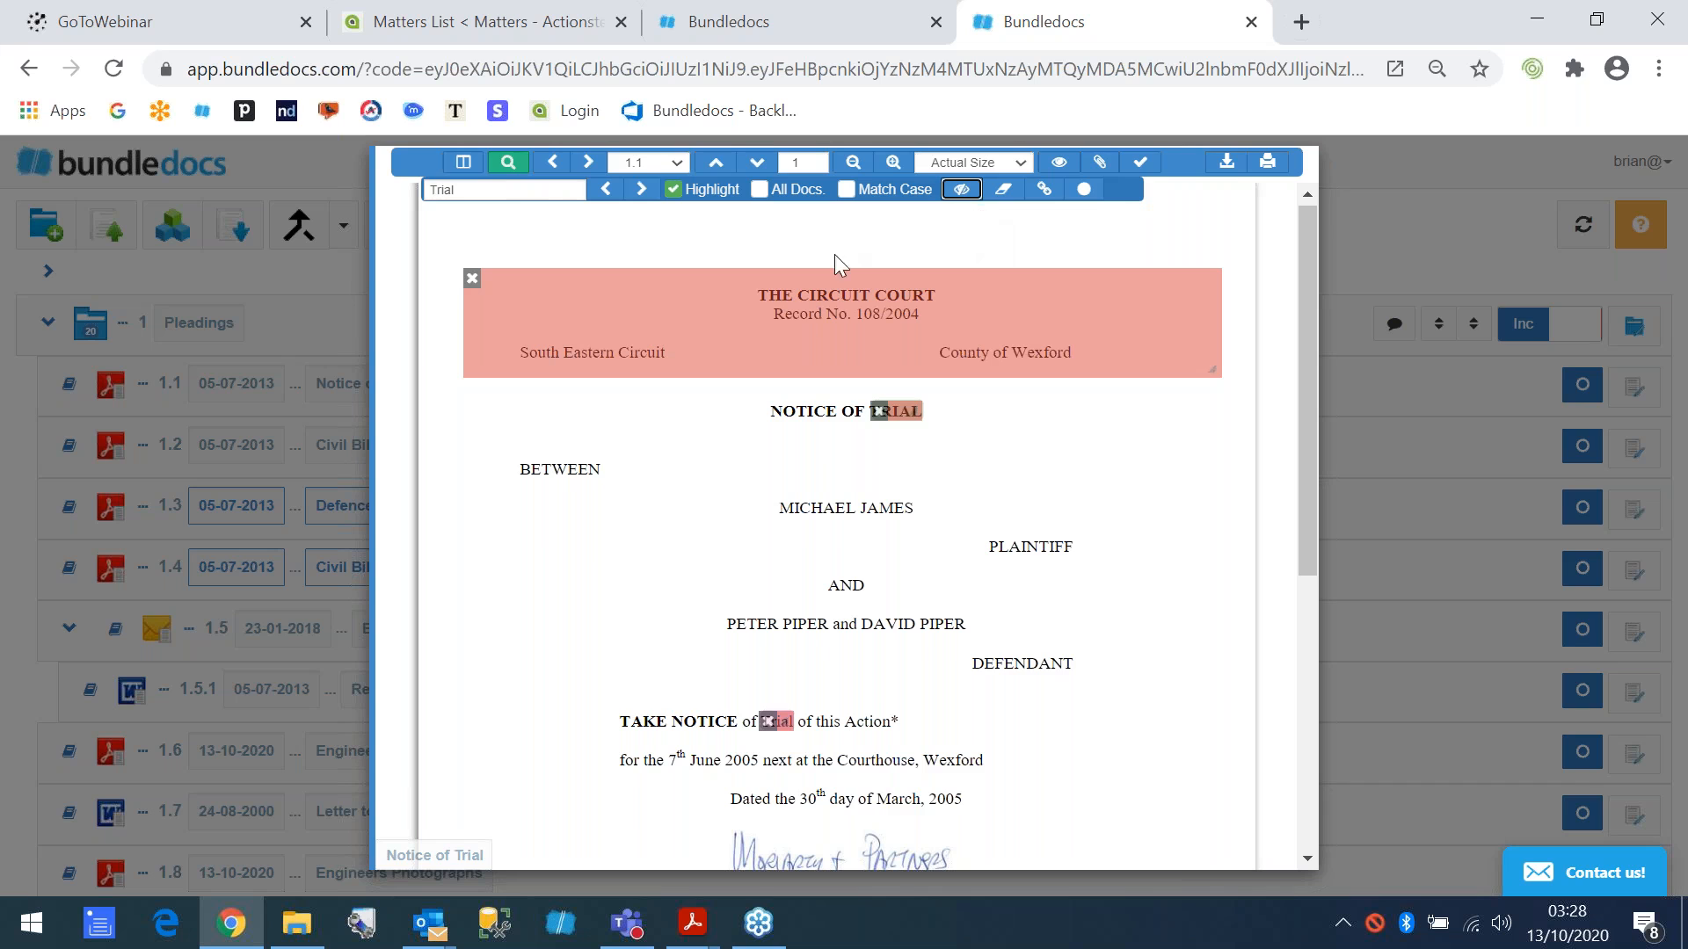
# - Place a yellow highlight over the handwritten signature above the solicitors' signature line
pyautogui.click(1111, 189)
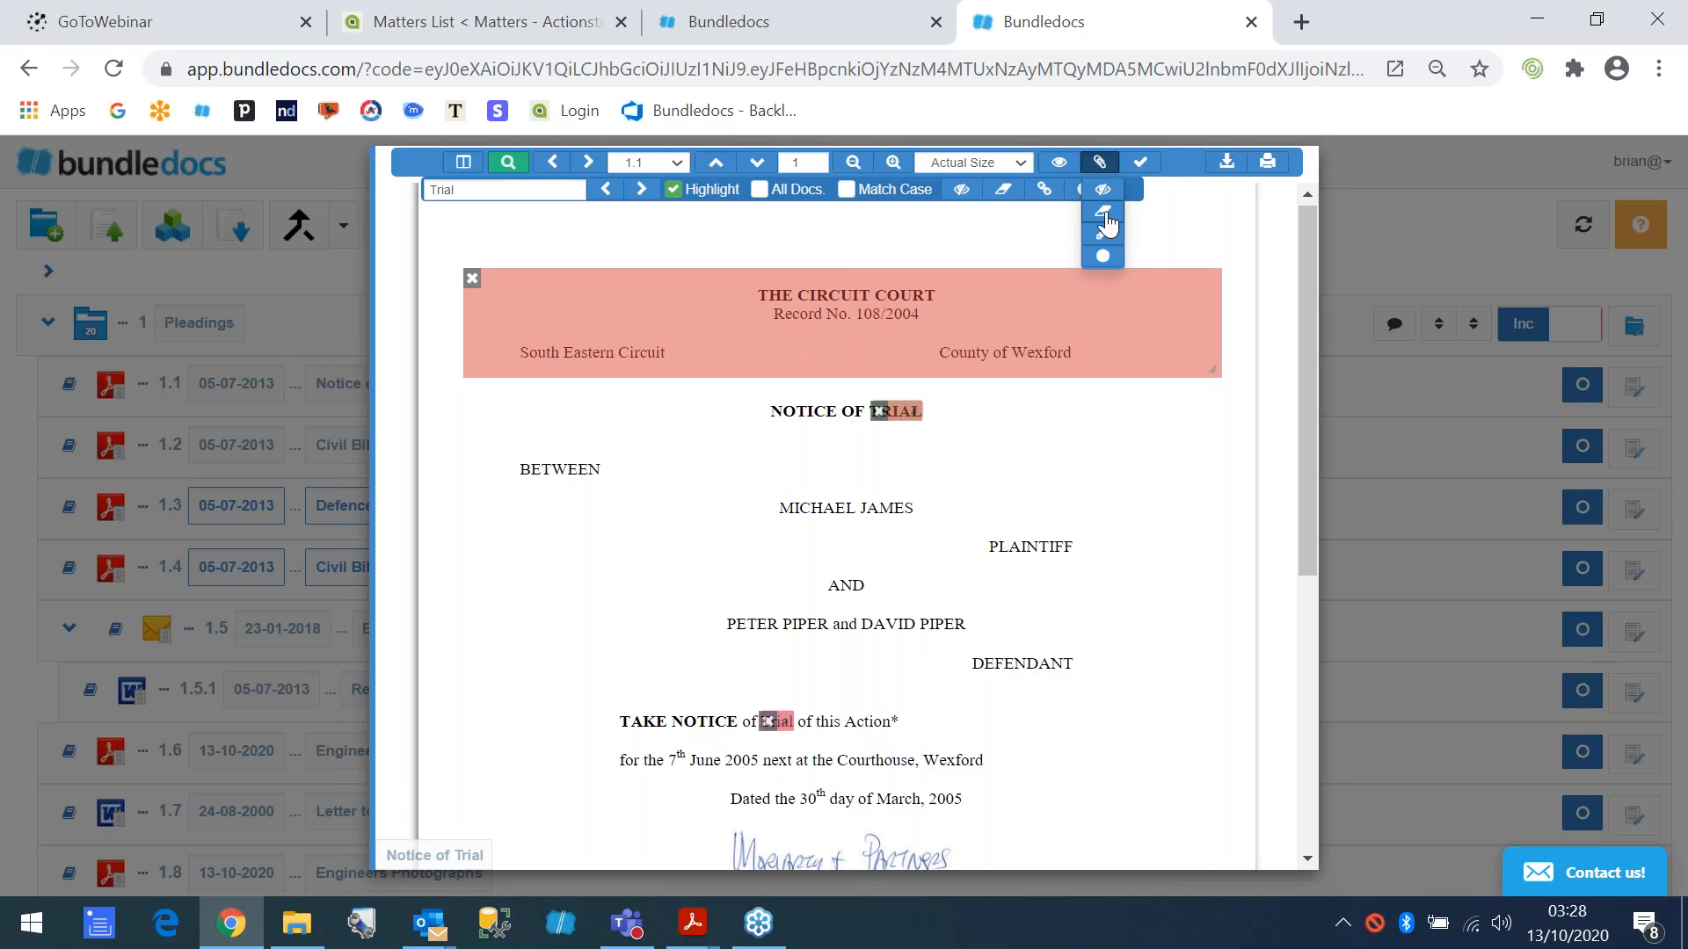
pyautogui.scroll(-3, 814, 701)
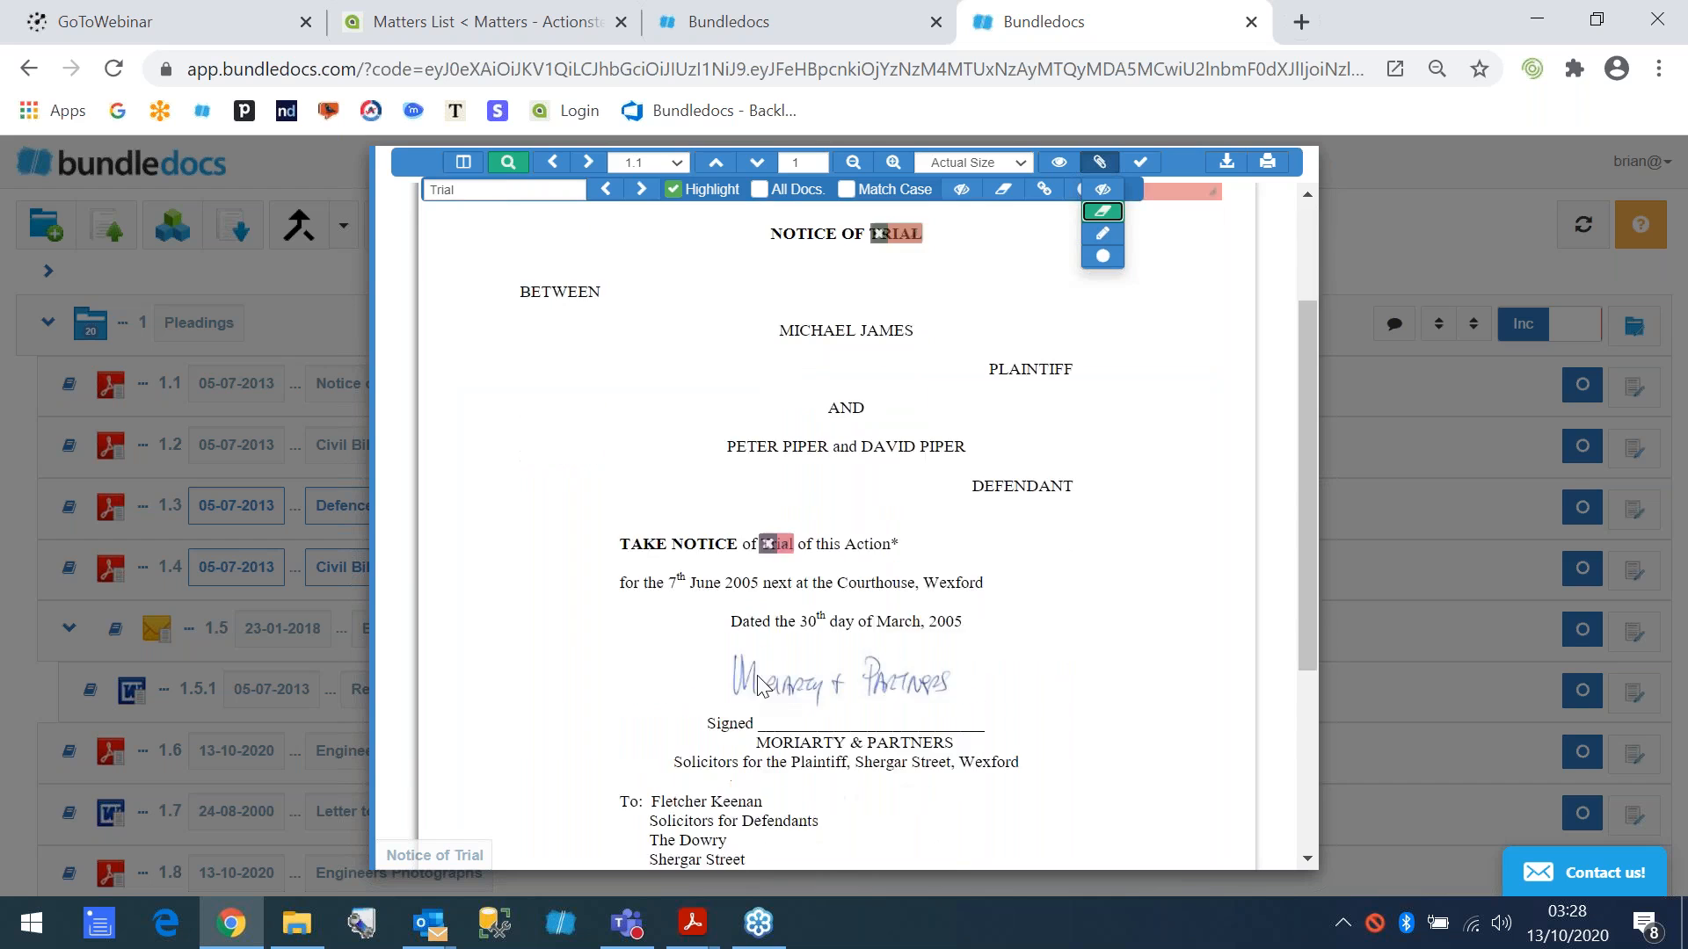
pyautogui.moveTo(689, 557)
pyautogui.mouseDown()
pyautogui.moveTo(749, 614)
pyautogui.moveTo(971, 617)
pyautogui.mouseUp()
pyautogui.scroll(3, 991, 582)
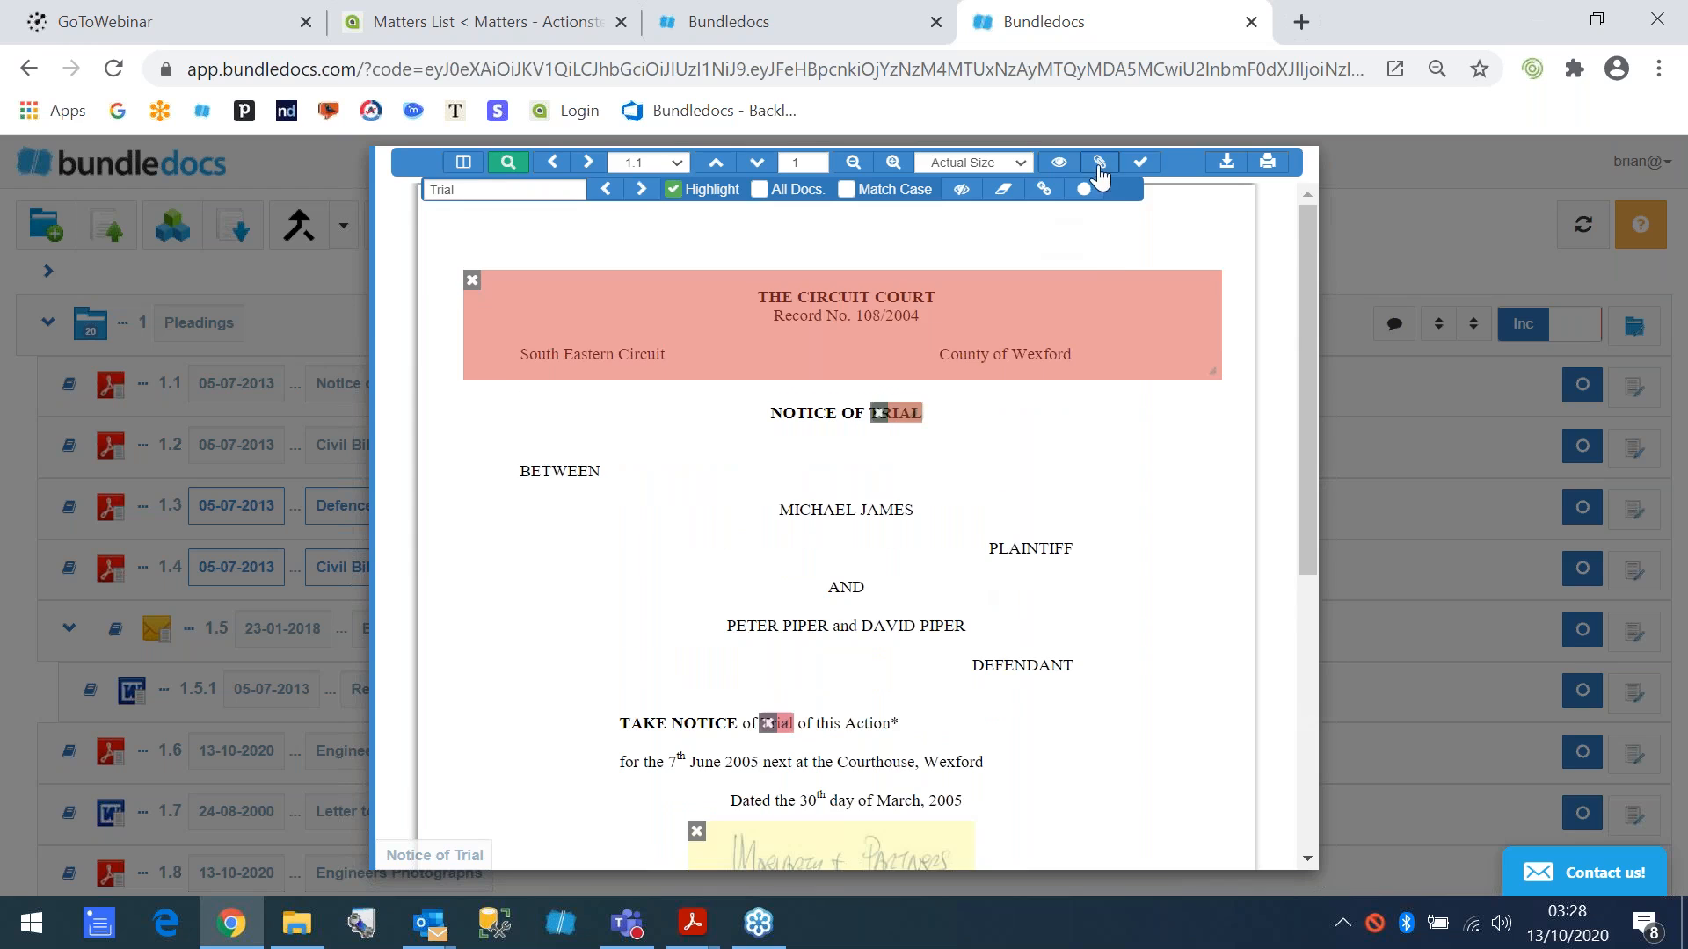
# - Add a public note beside the party names, below the word BETWEEN
pyautogui.click(1100, 162)
pyautogui.click(1104, 247)
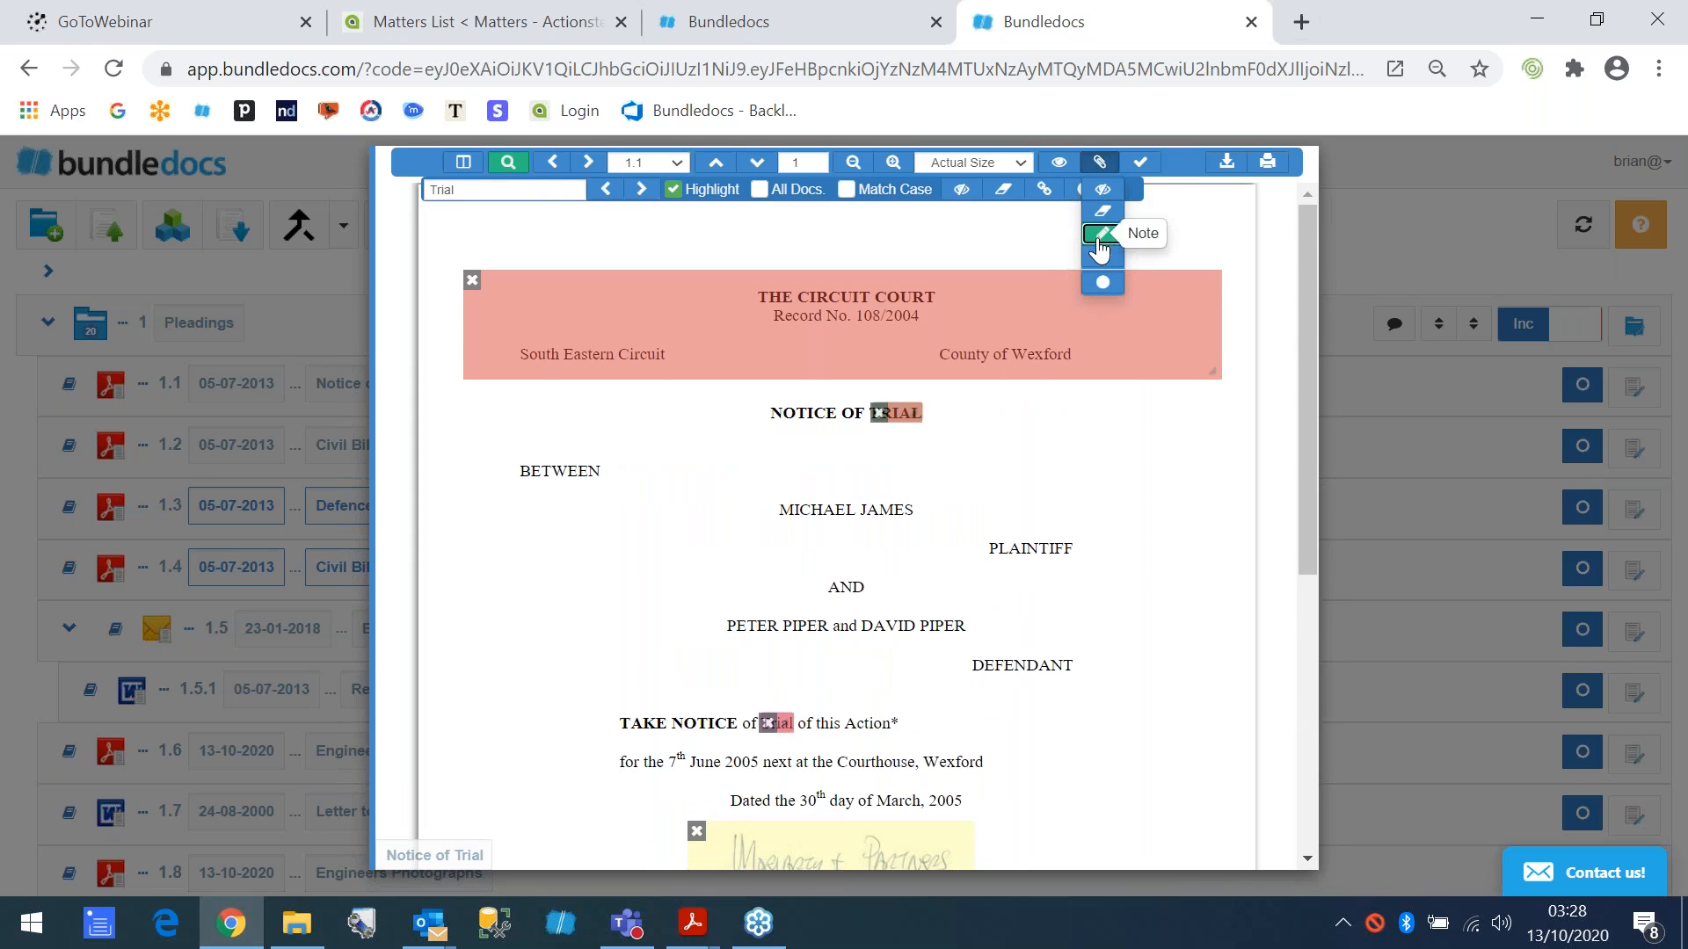
pyautogui.click(557, 541)
pyautogui.moveTo(550, 516); pyautogui.dragTo(516, 528)
pyautogui.click(515, 547)
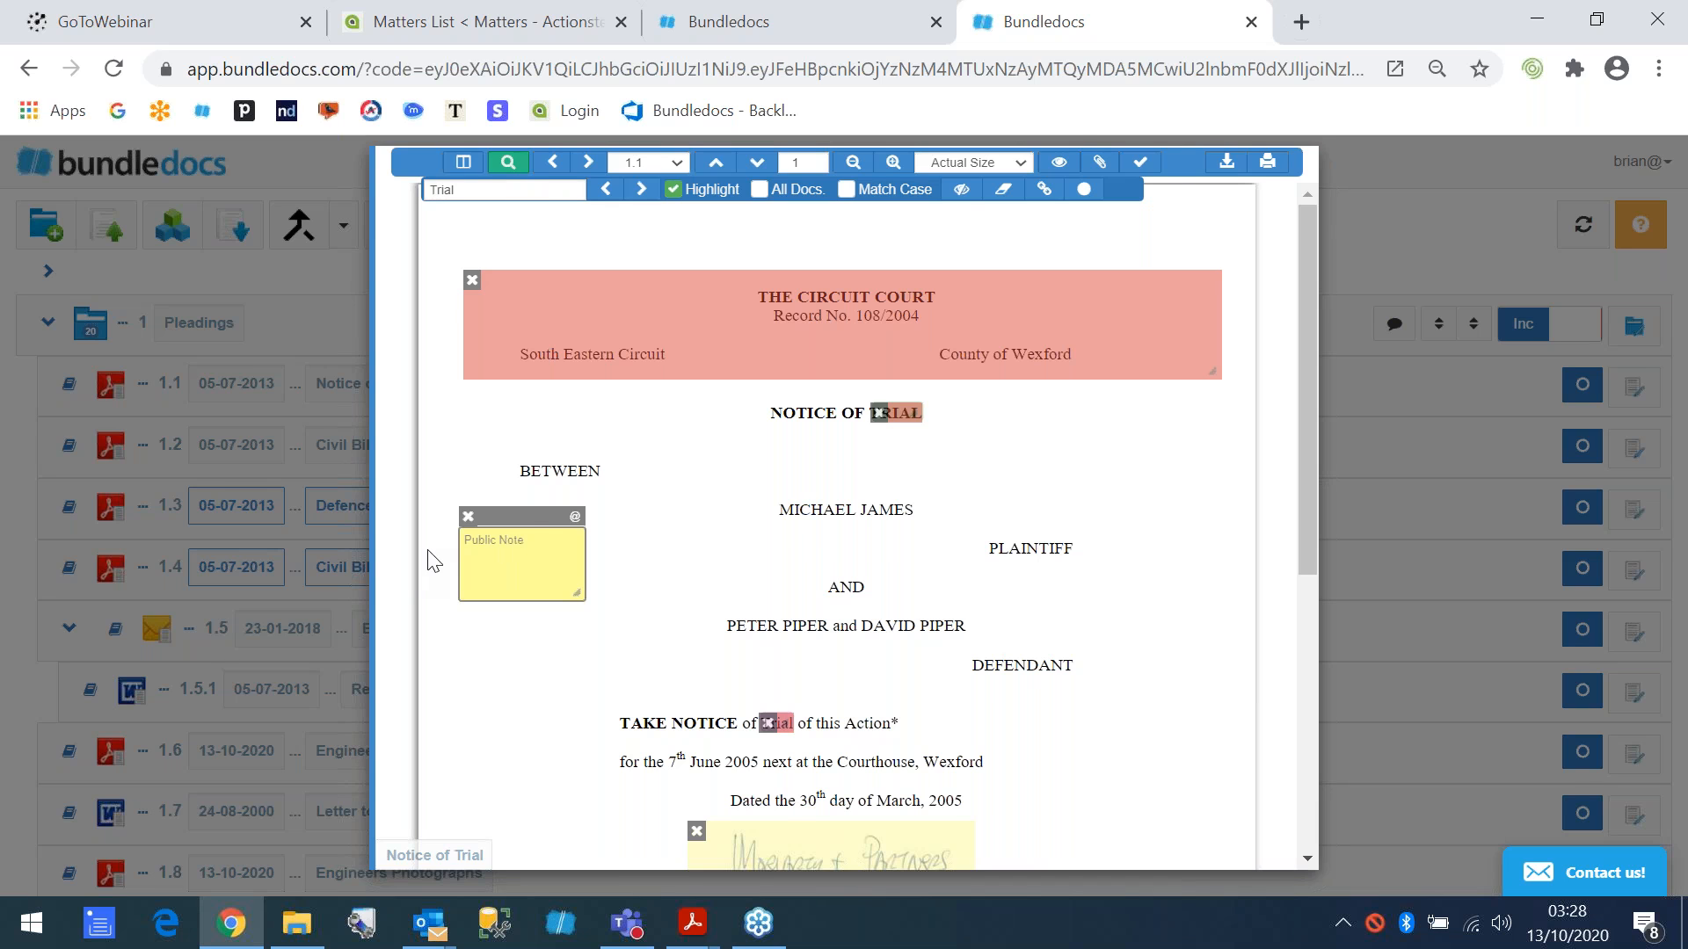
# - Add a private note to the blank area beside the Notice of Trial title, just below the court heading
pyautogui.click(1099, 161)
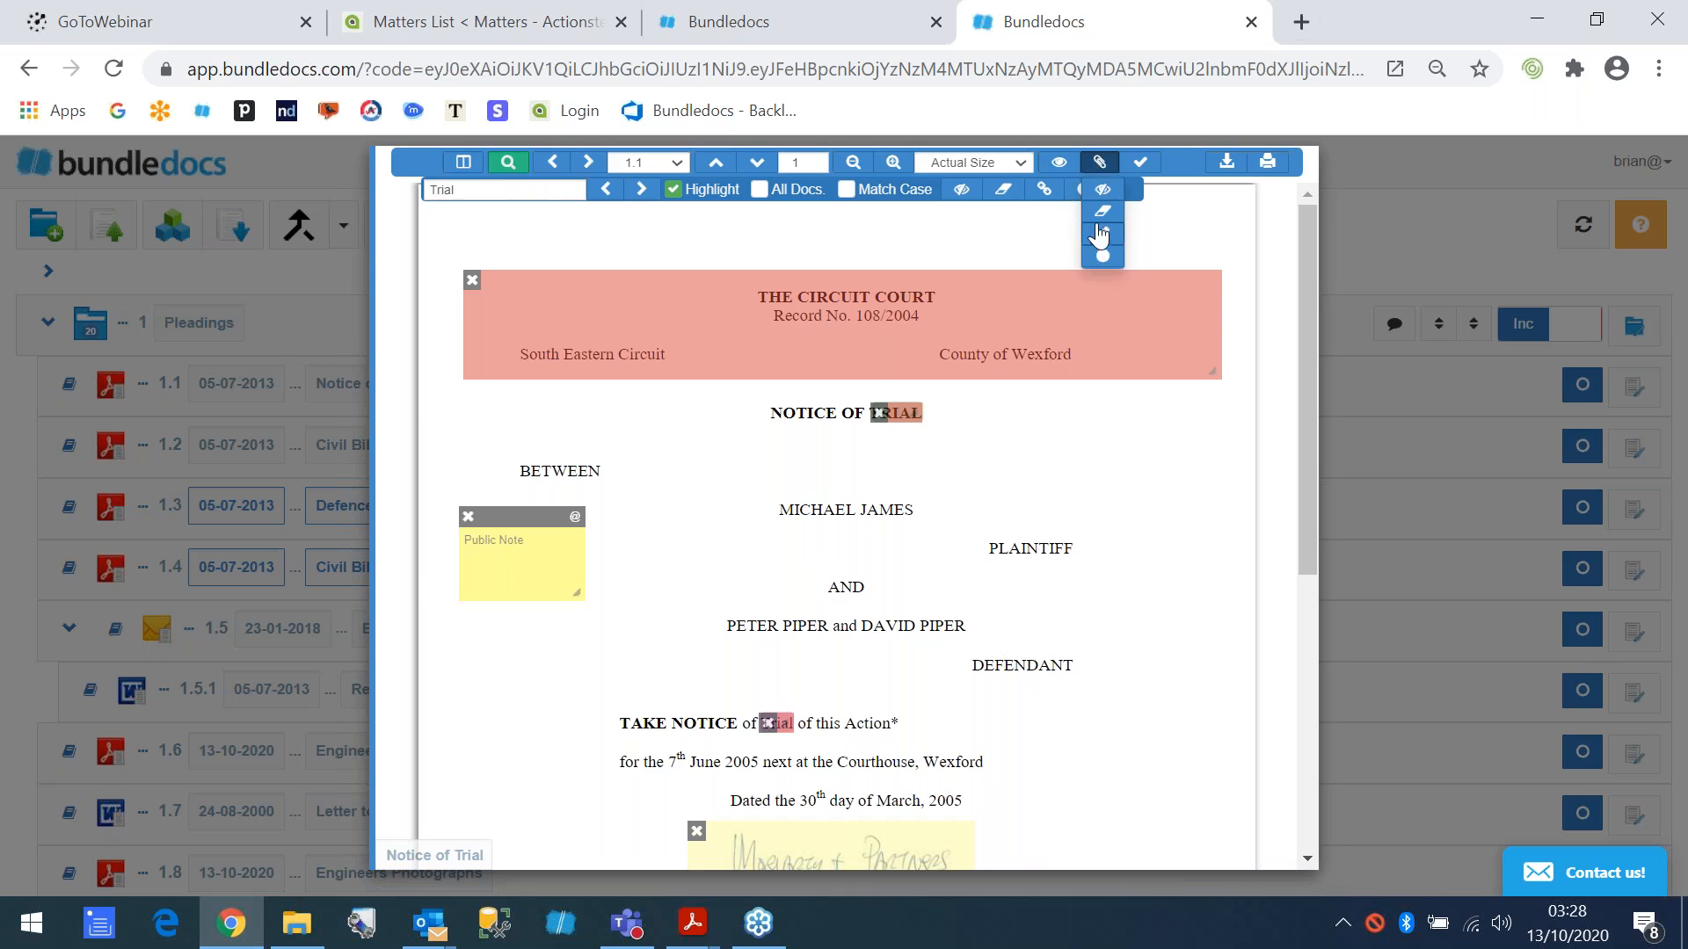
pyautogui.click(1102, 256)
pyautogui.click(1114, 417)
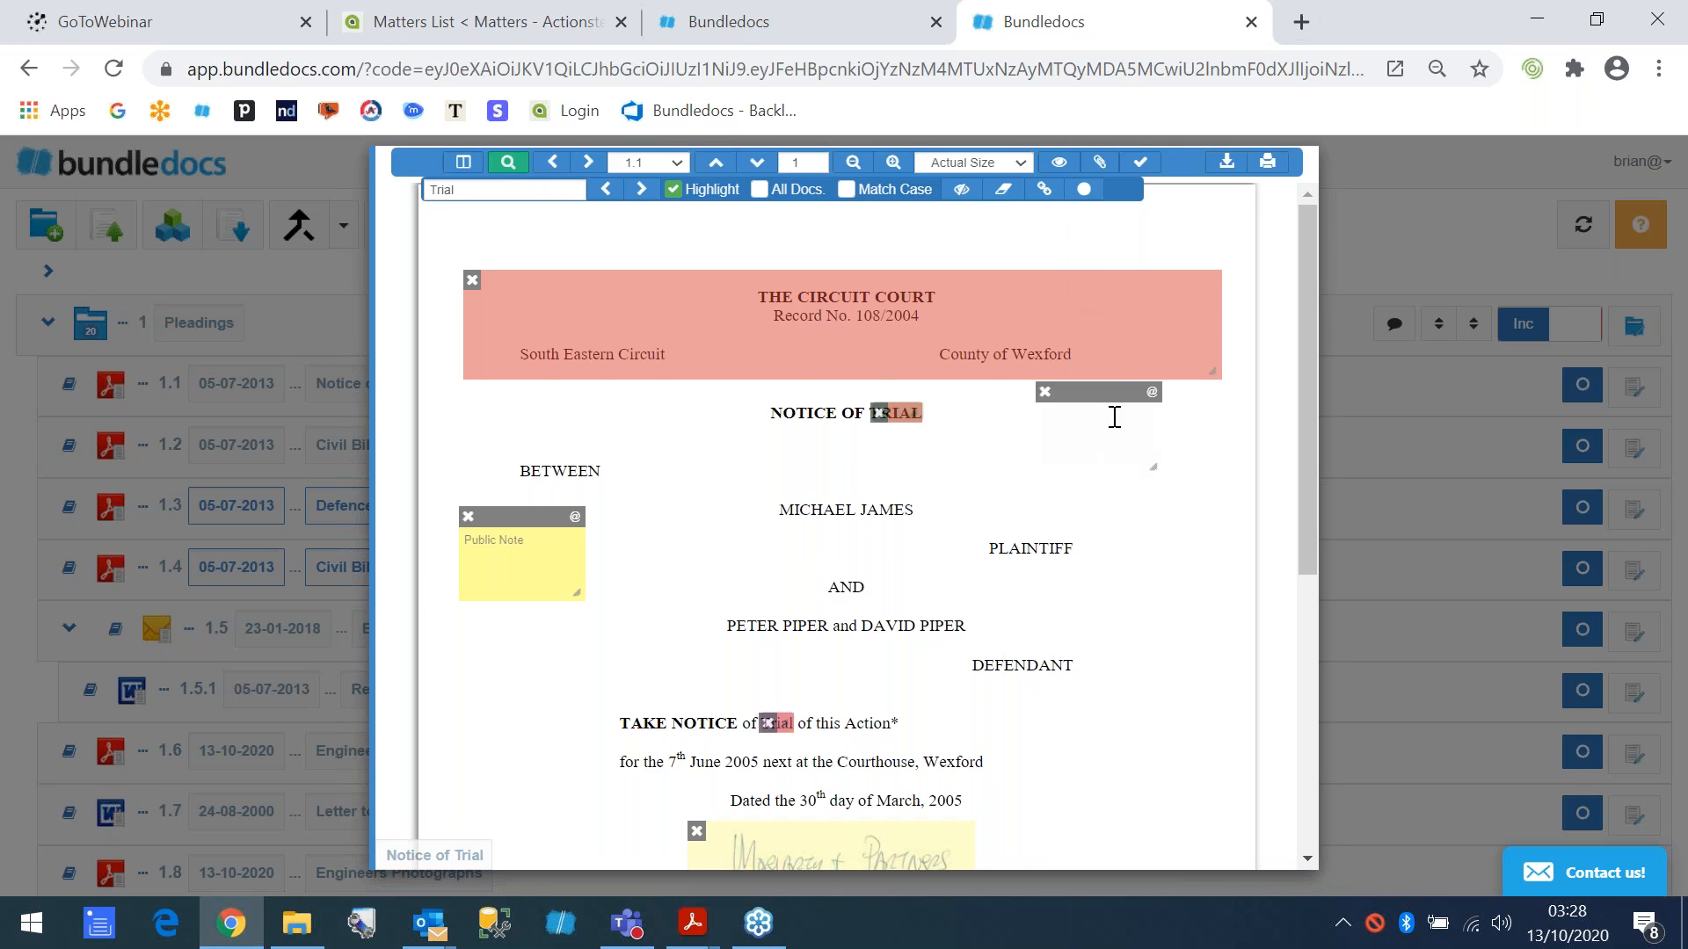
pyautogui.moveTo(1107, 409); pyautogui.dragTo(1128, 427)
pyautogui.click(1082, 446)
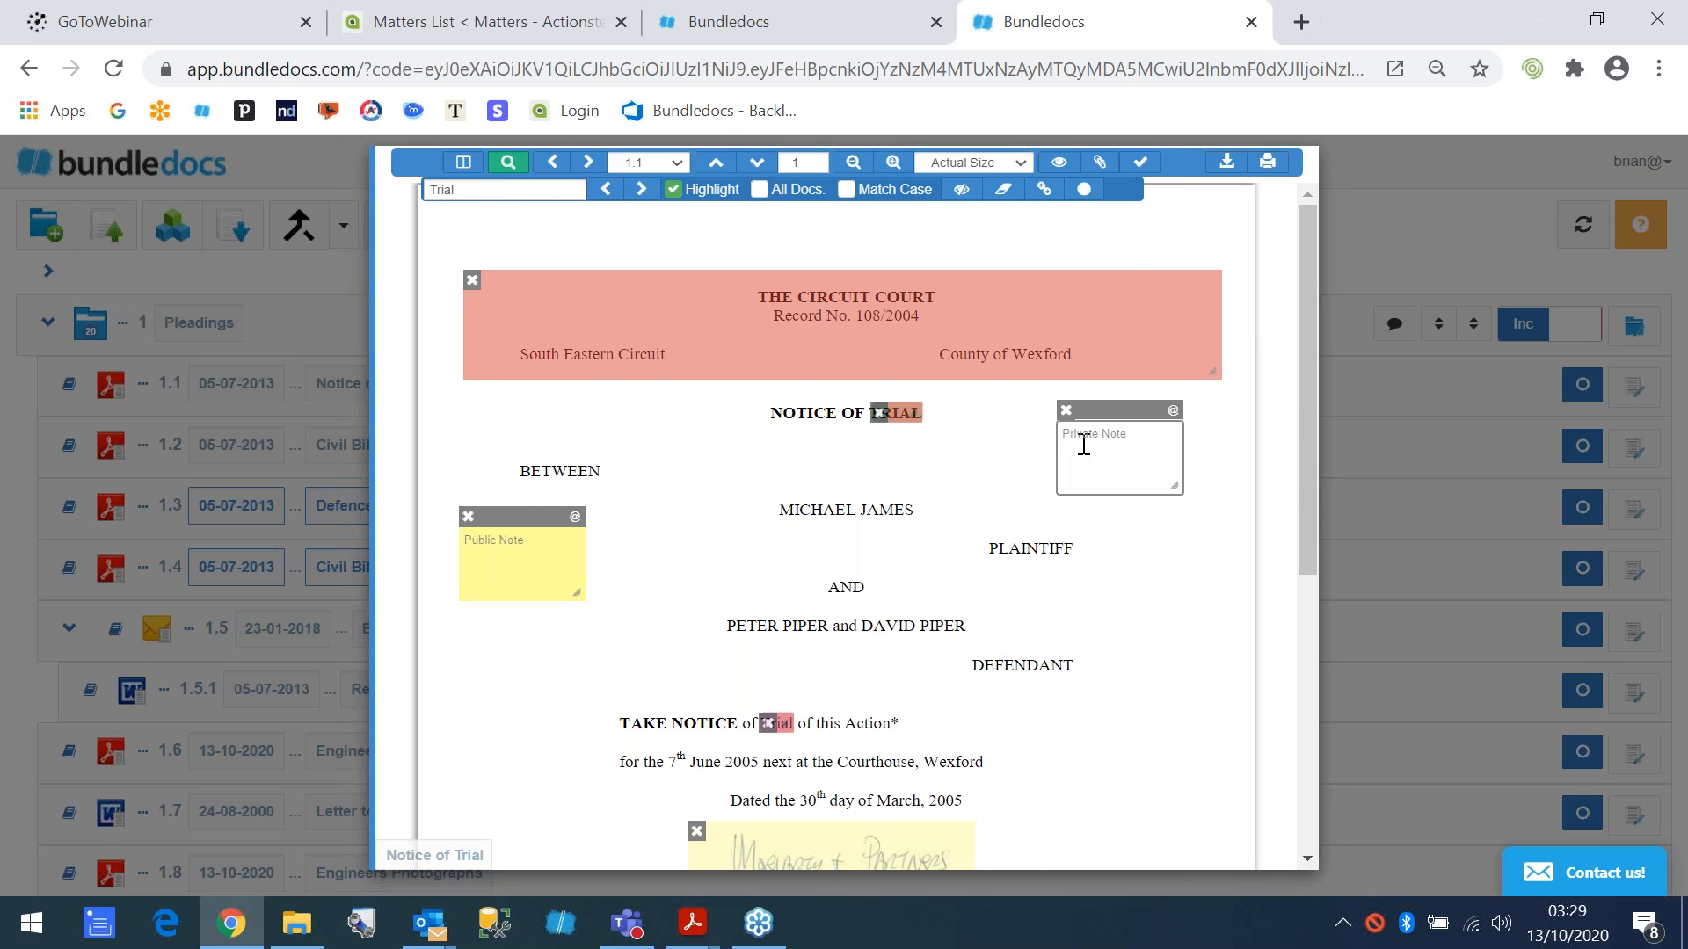
# - Place a yellow highlight over the plaintiff's name
pyautogui.click(1099, 162)
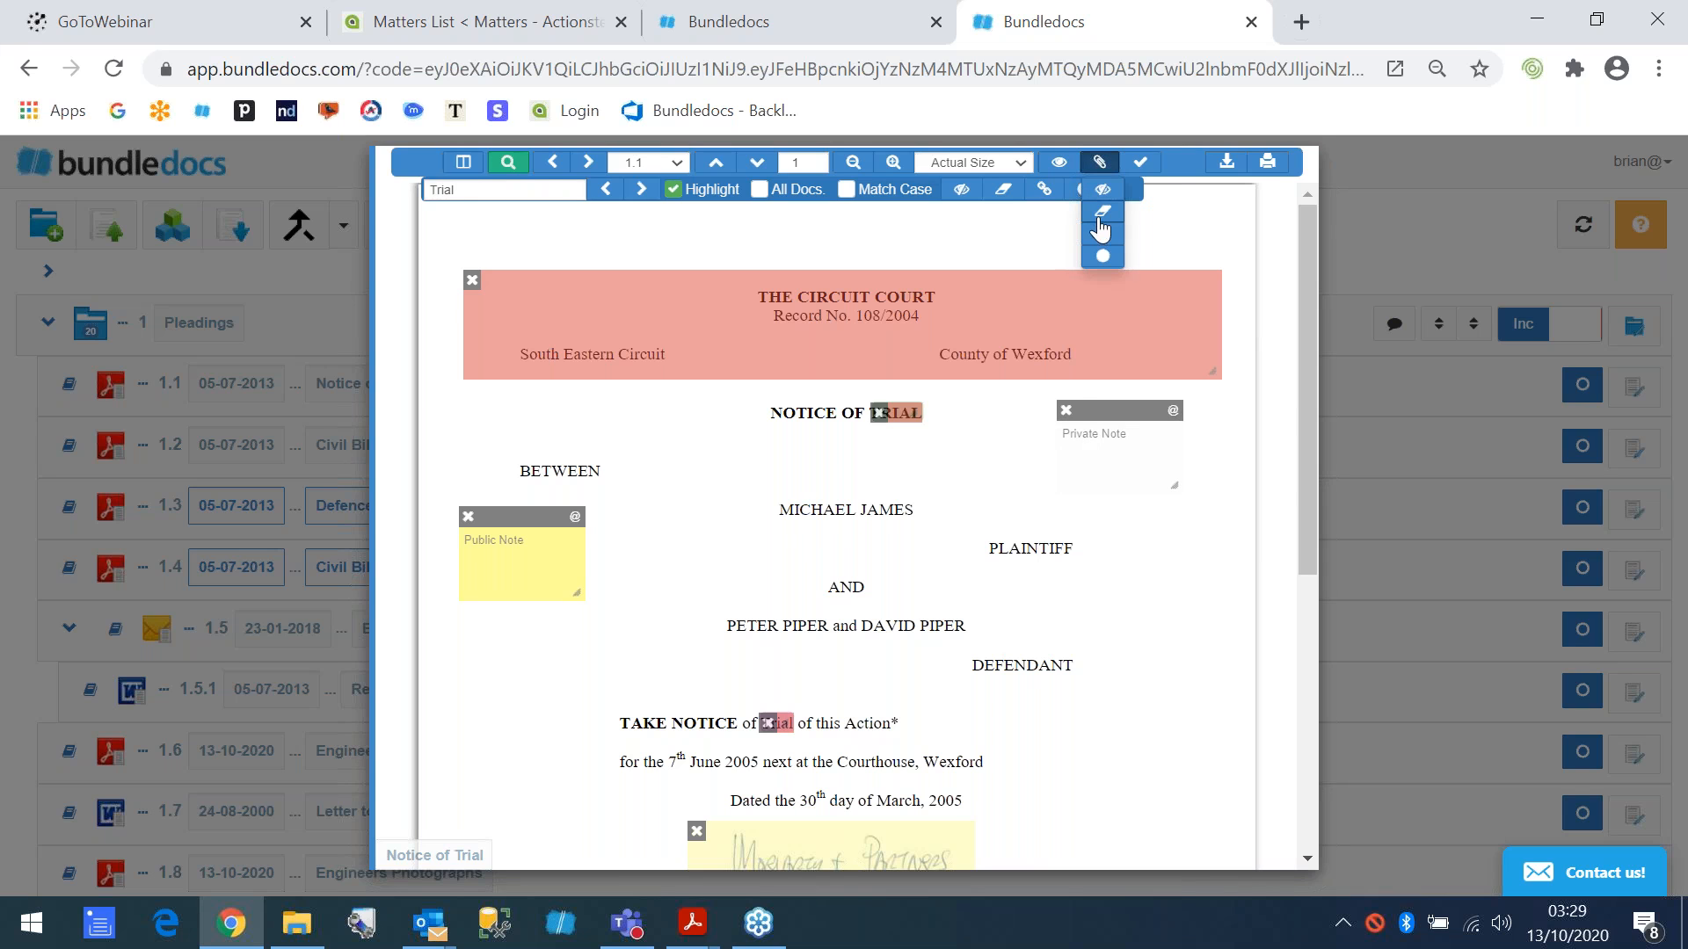
pyautogui.click(1103, 212)
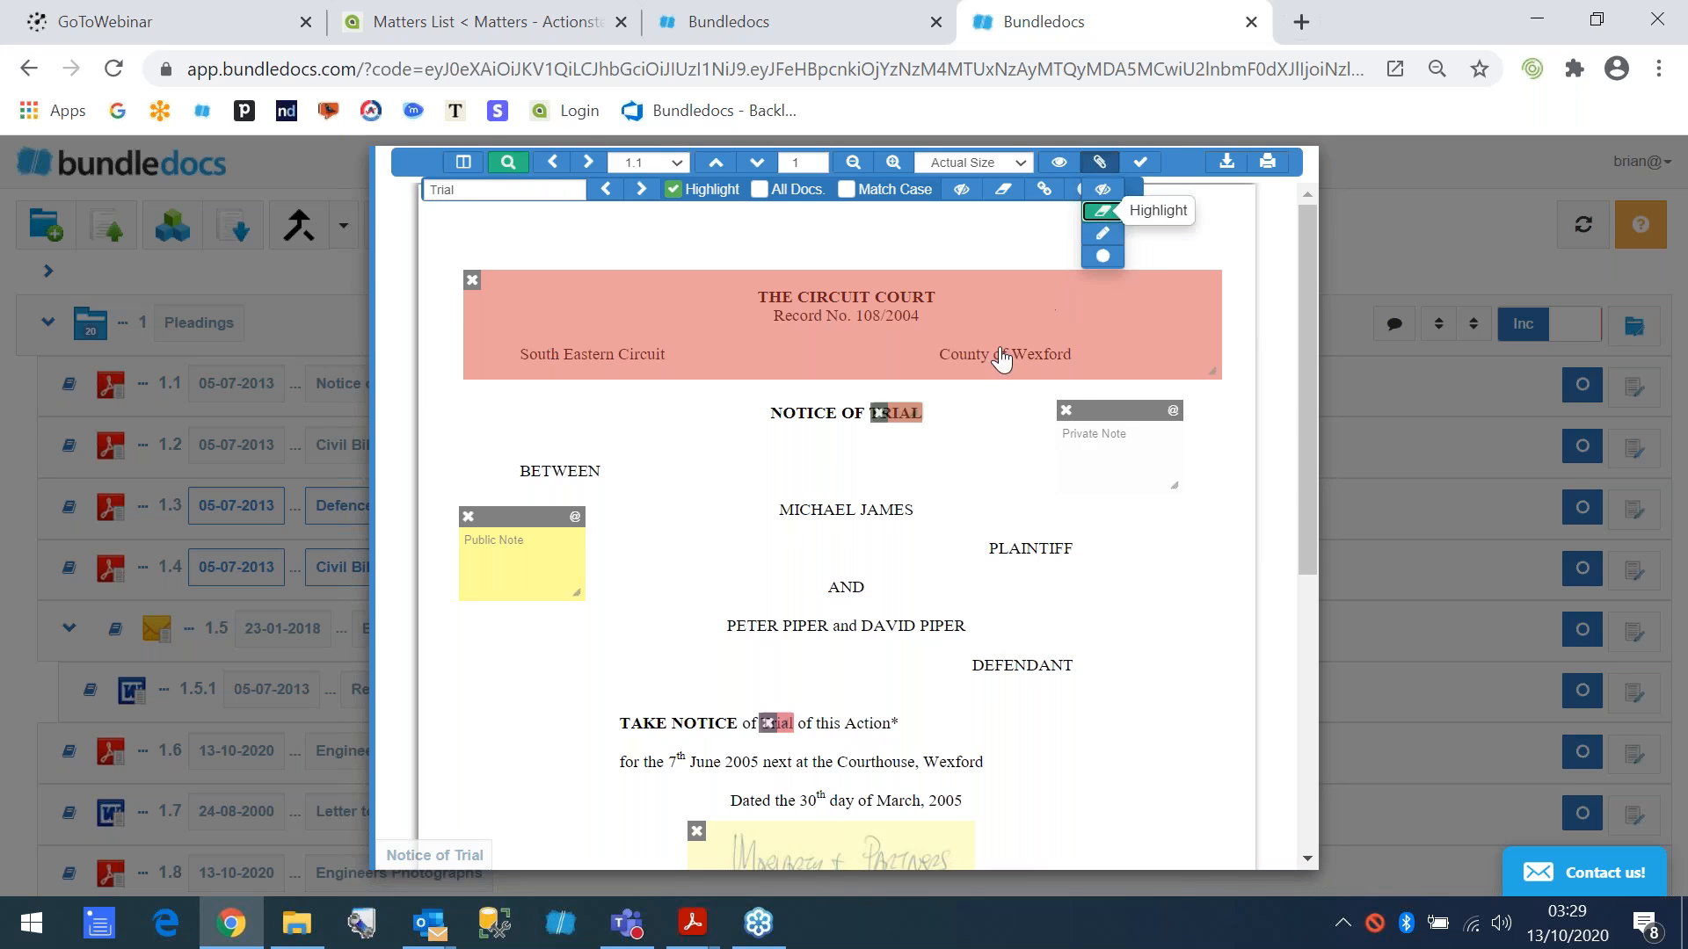
pyautogui.click(773, 510)
pyautogui.moveTo(794, 527); pyautogui.dragTo(888, 513)
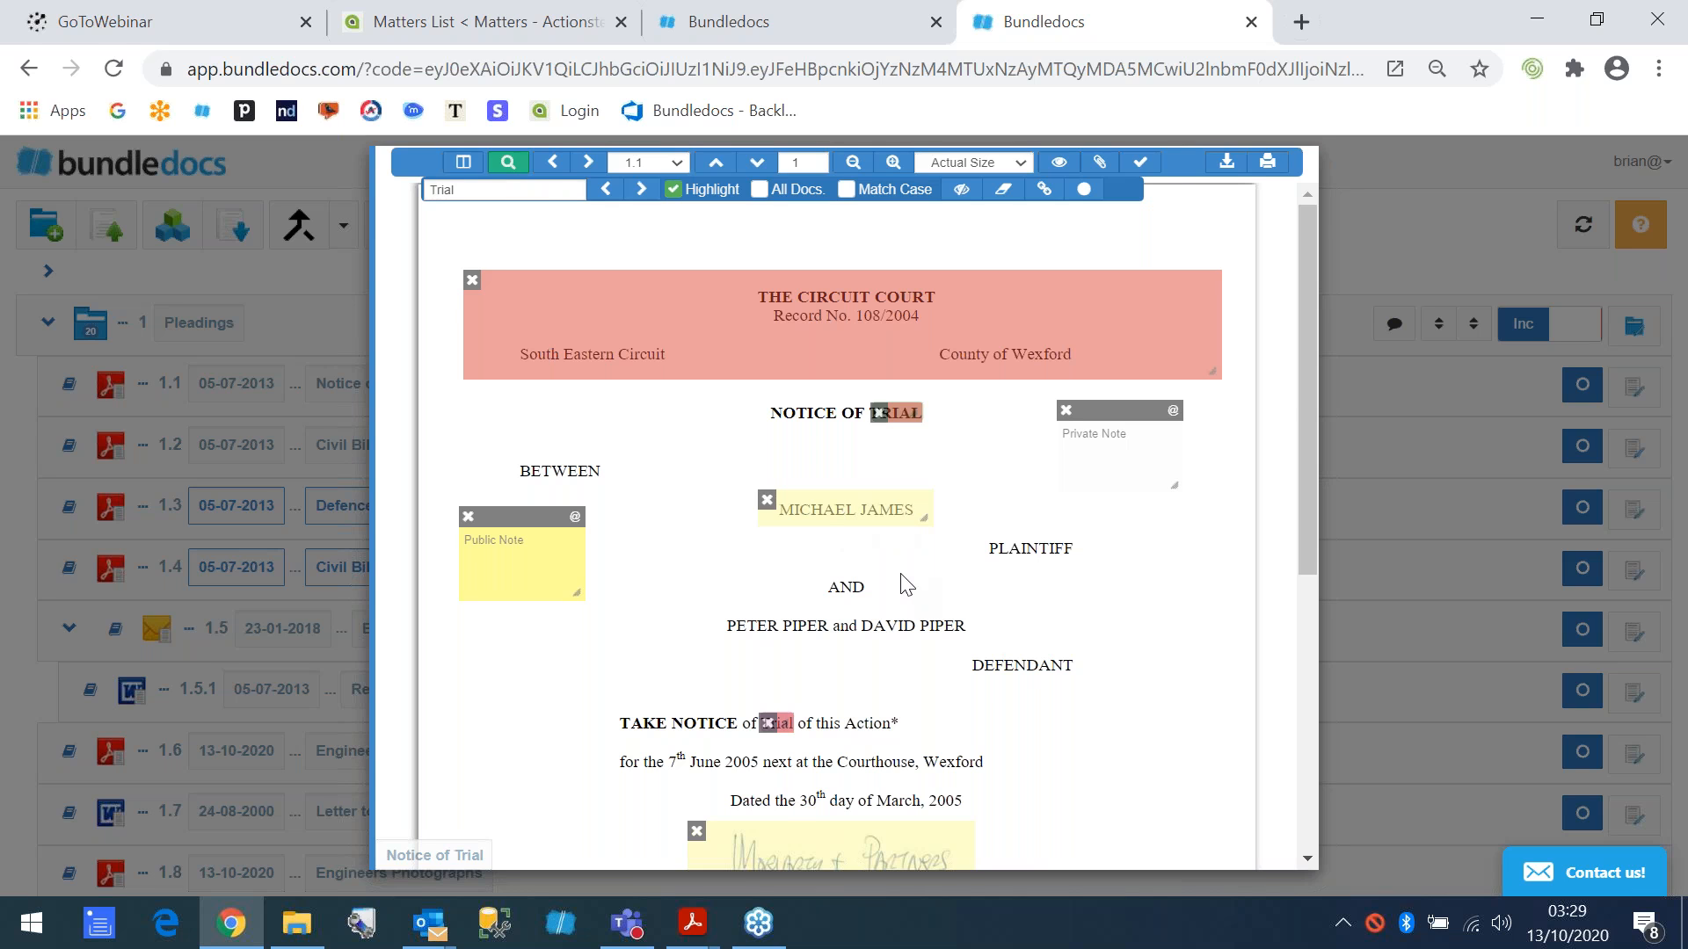
# - Link the plaintiff's name highlight to document 2.4 List of Special Damages, page 1, with a white background, and close the document
pyautogui.click(839, 518)
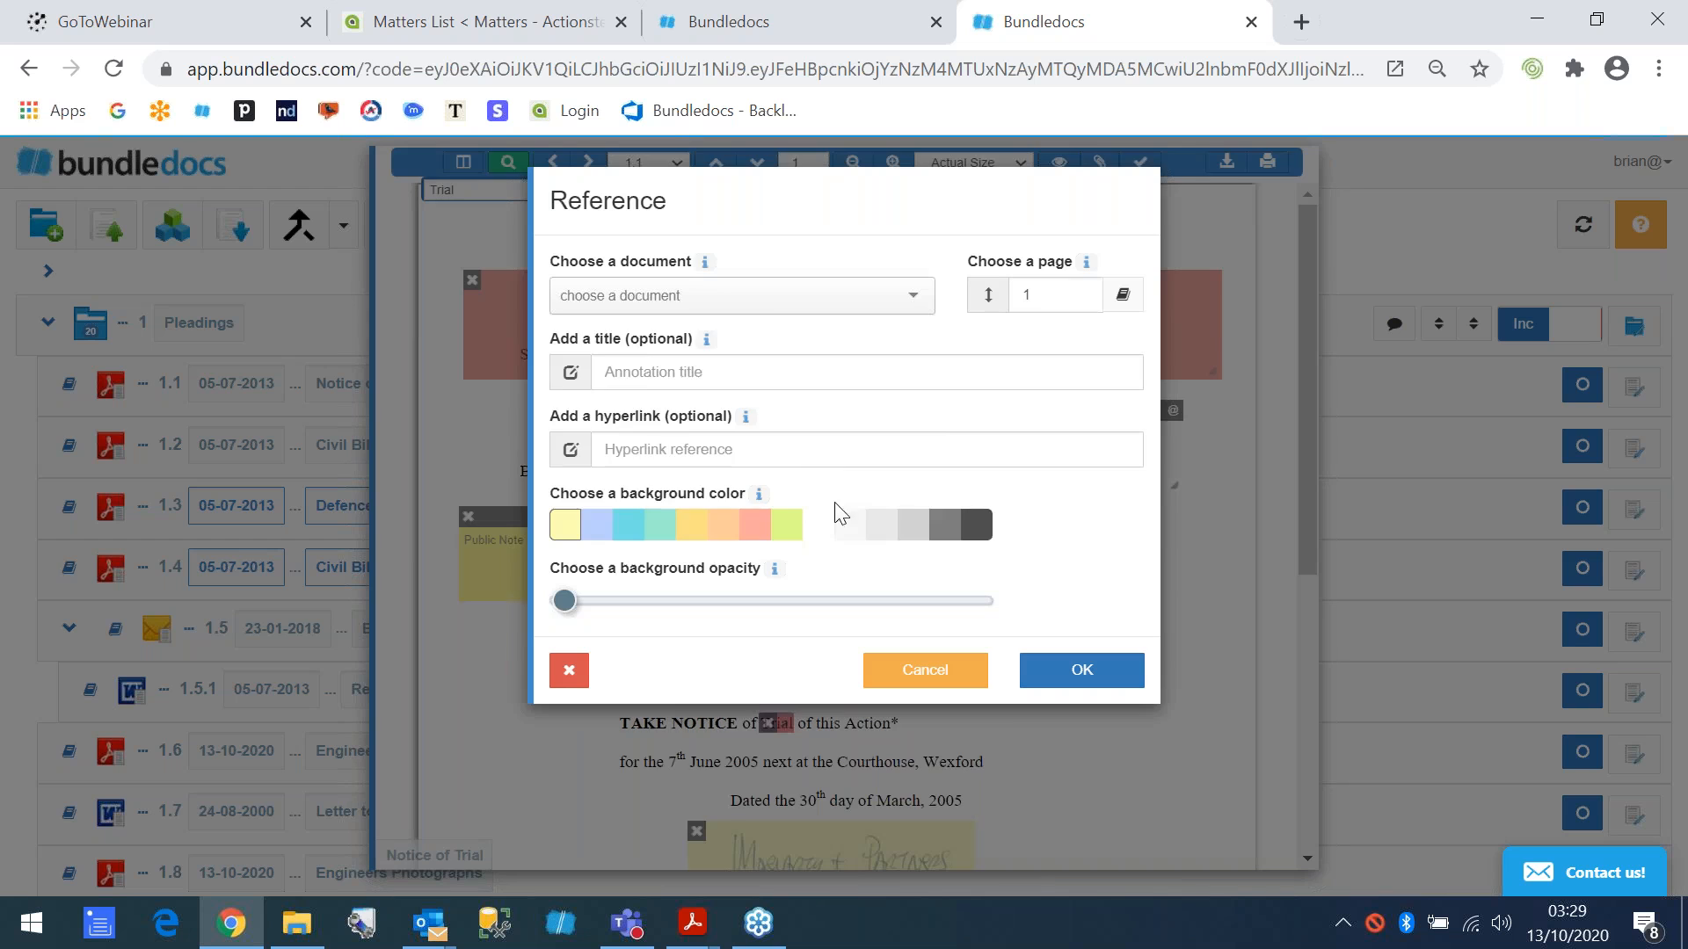
pyautogui.click(754, 299)
pyautogui.moveTo(925, 378); pyautogui.dragTo(923, 479)
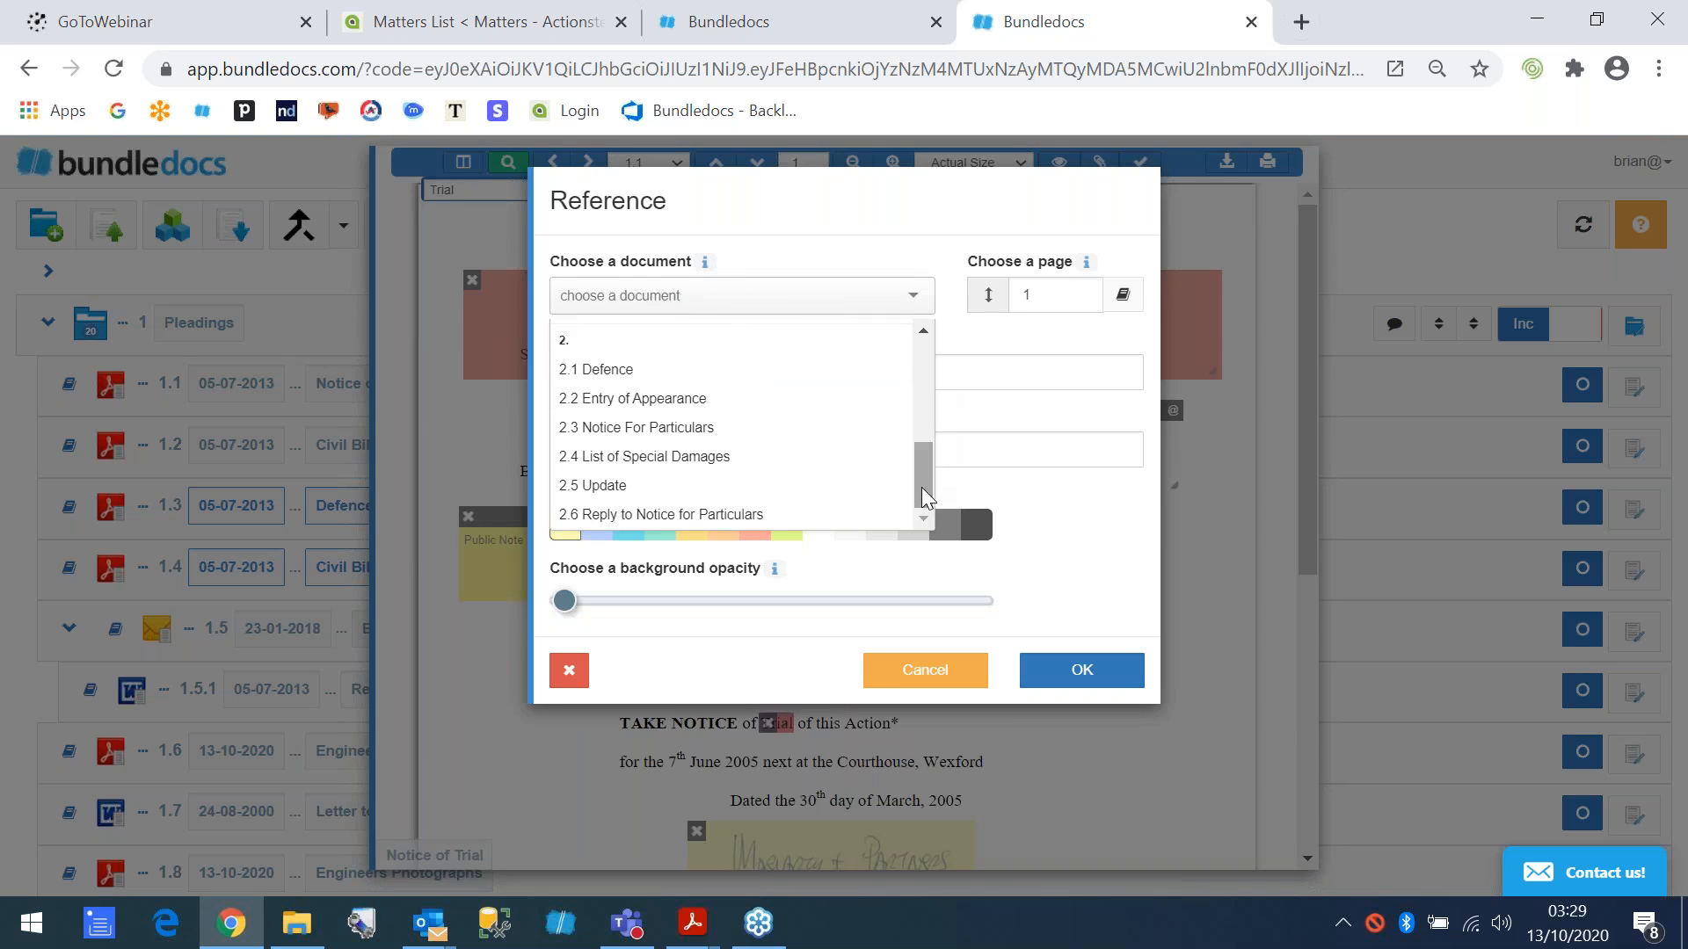
pyautogui.click(633, 459)
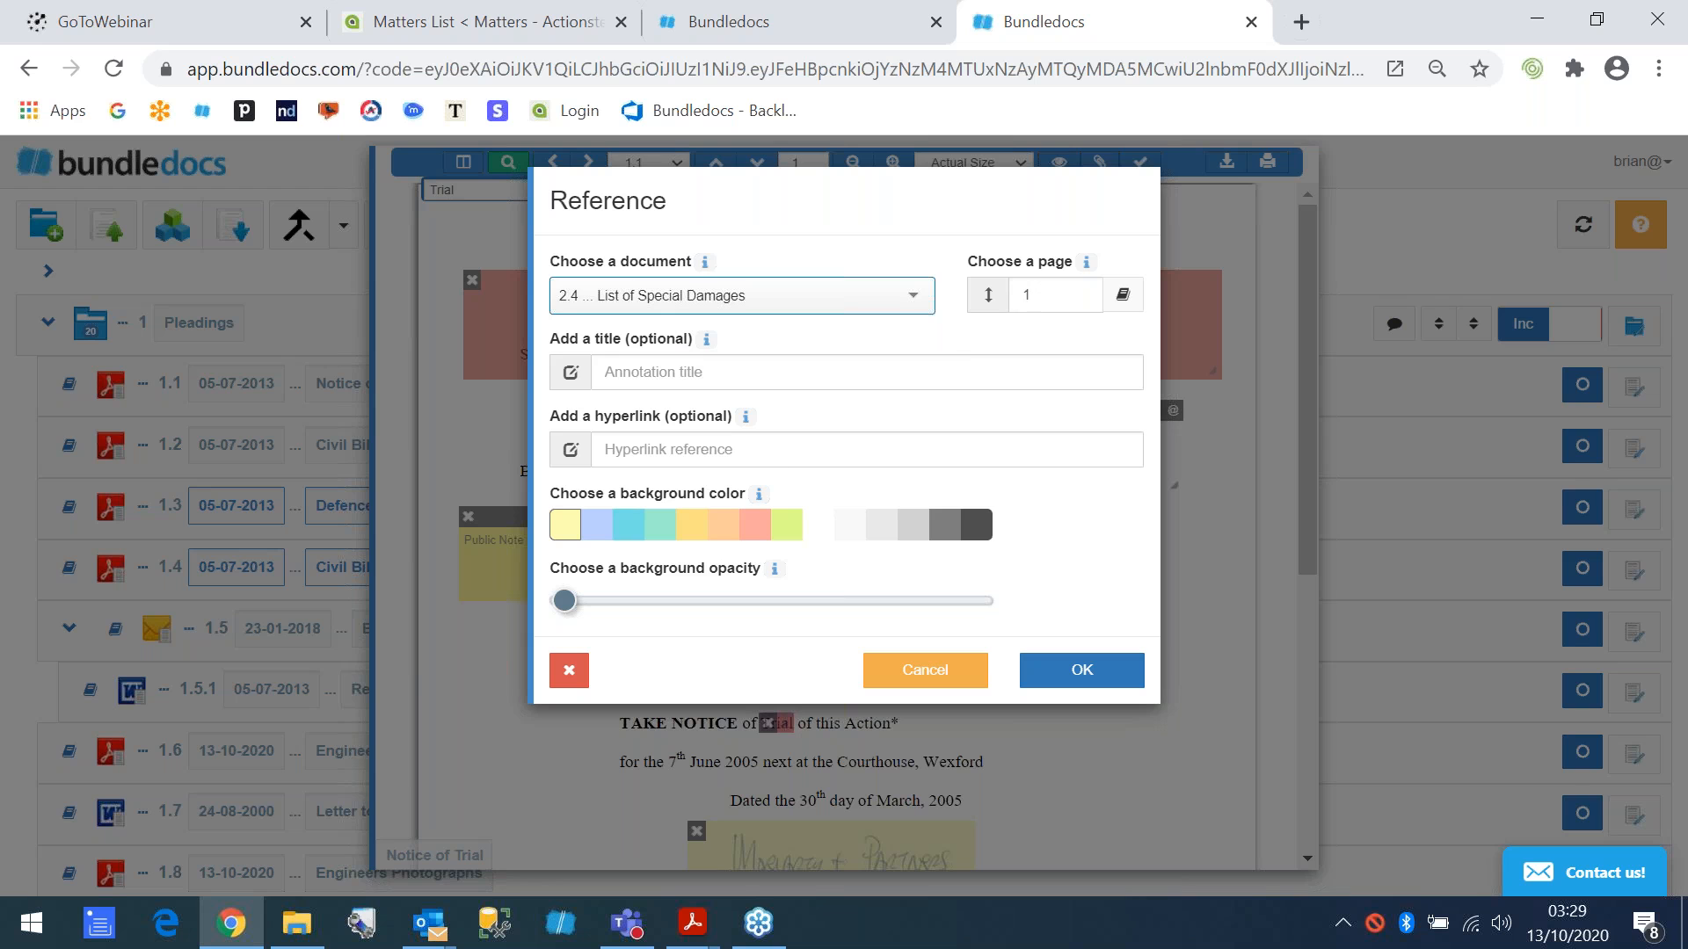
pyautogui.click(819, 526)
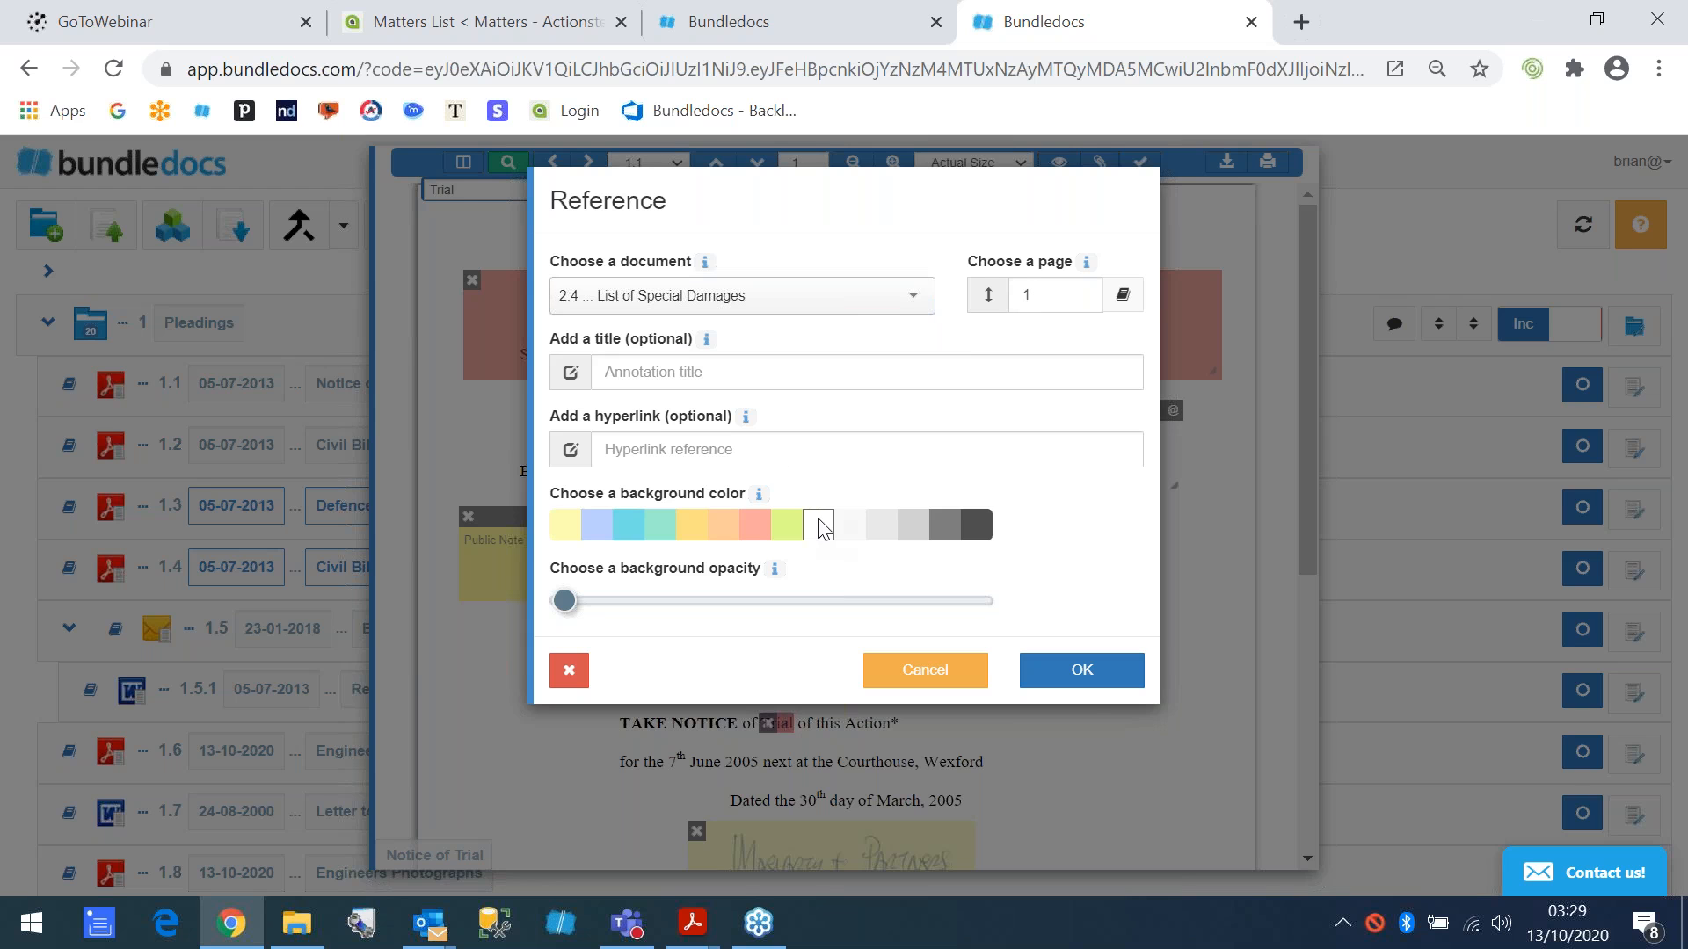
pyautogui.click(1082, 674)
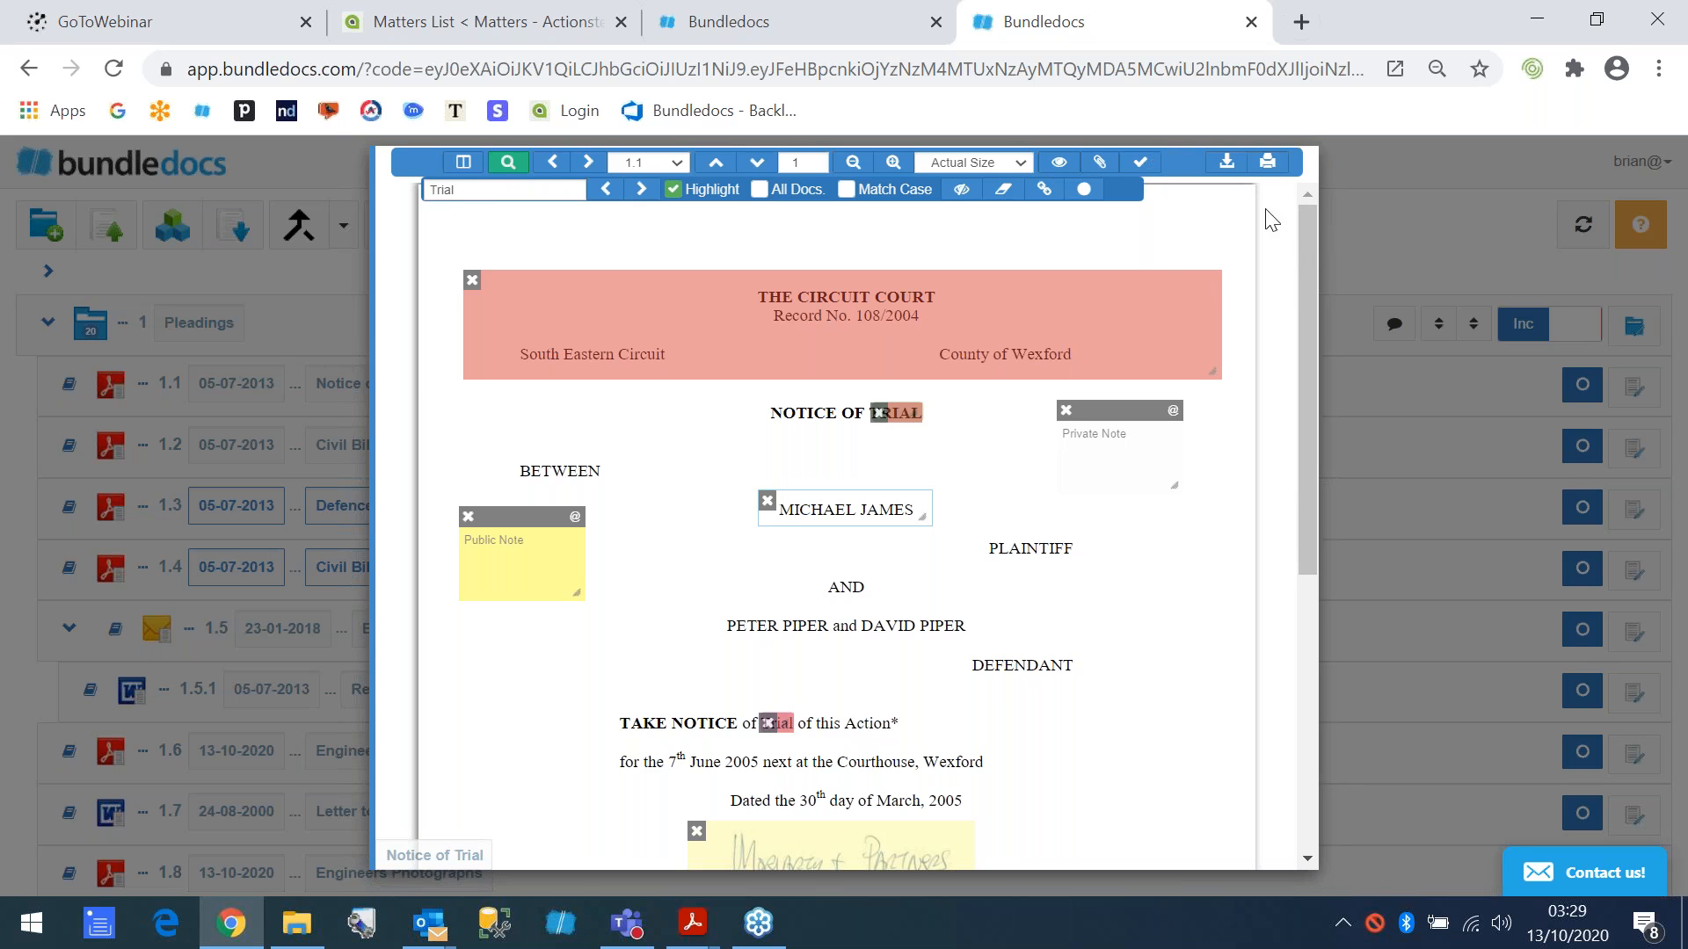
pyautogui.click(1352, 228)
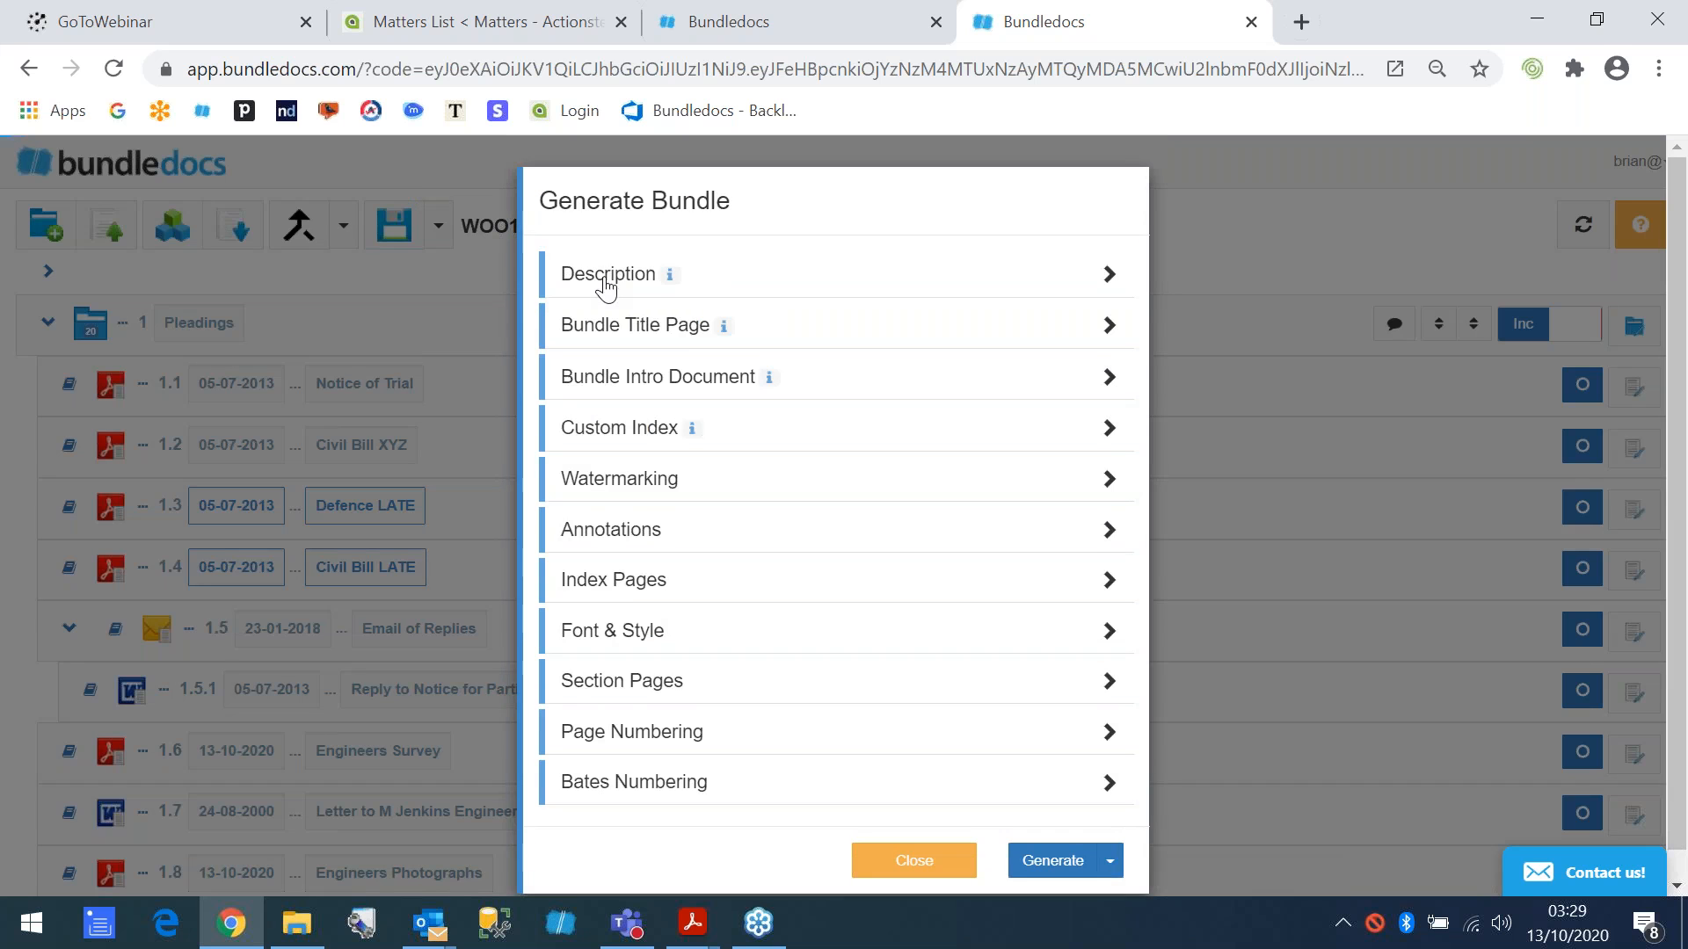
# - Set the new bundle's description to "Woods v Trees v4" and open its annotation options for generation
pyautogui.click(581, 275)
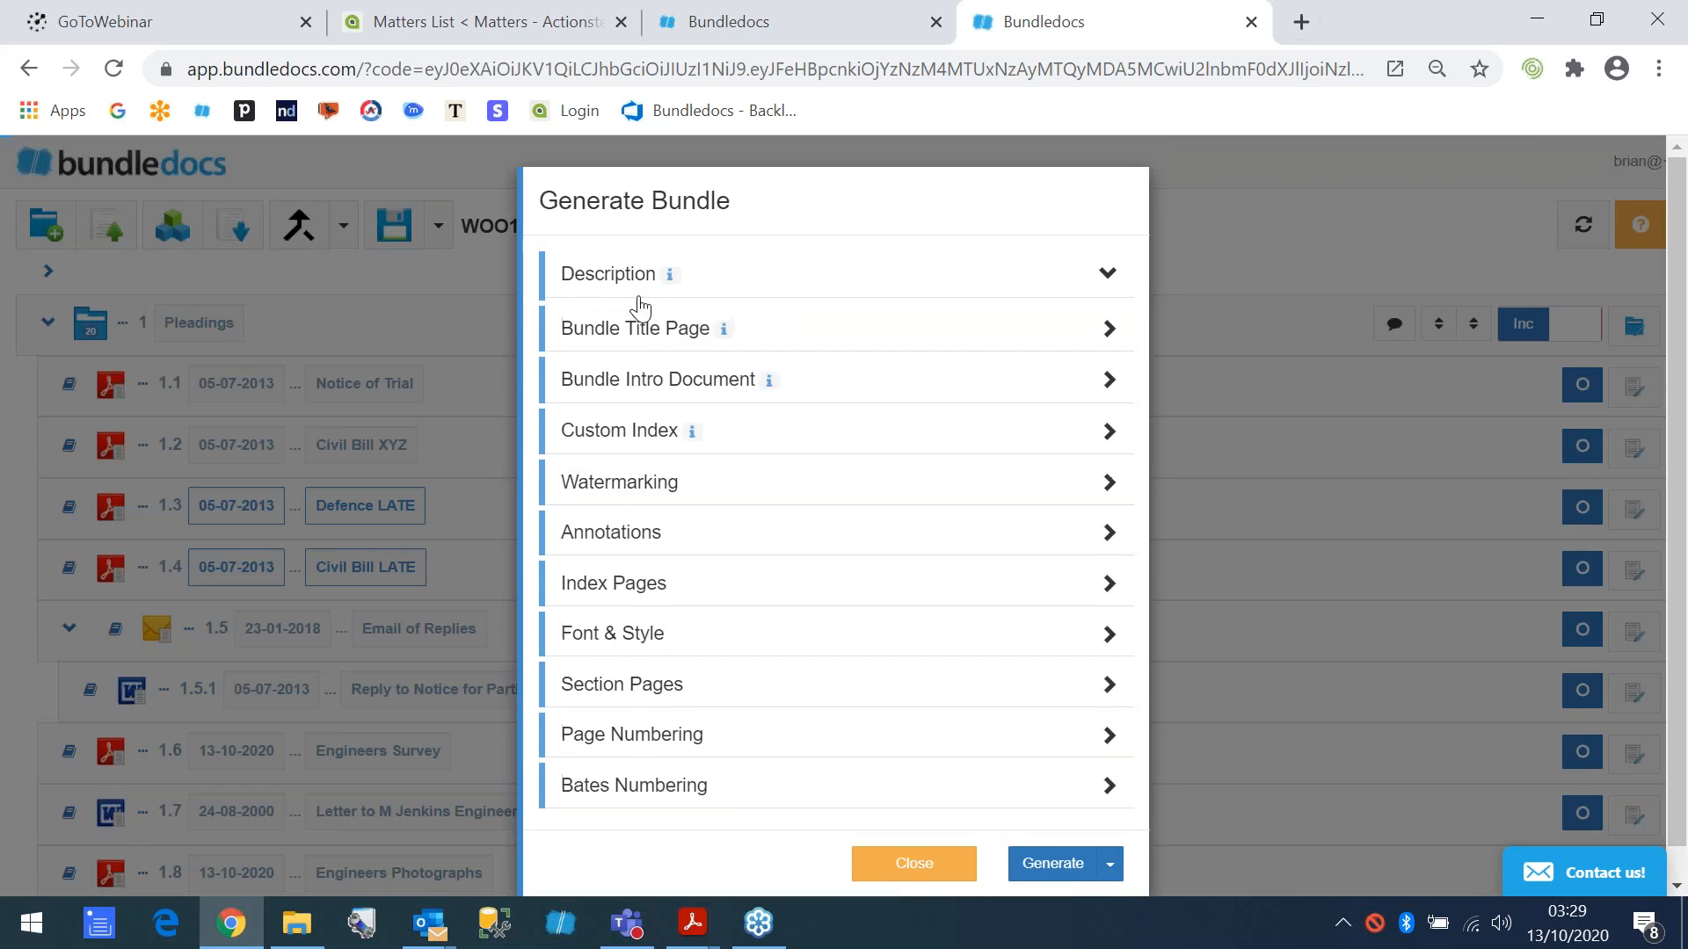
pyautogui.click(771, 343)
pyautogui.write('4')
pyautogui.click(613, 279)
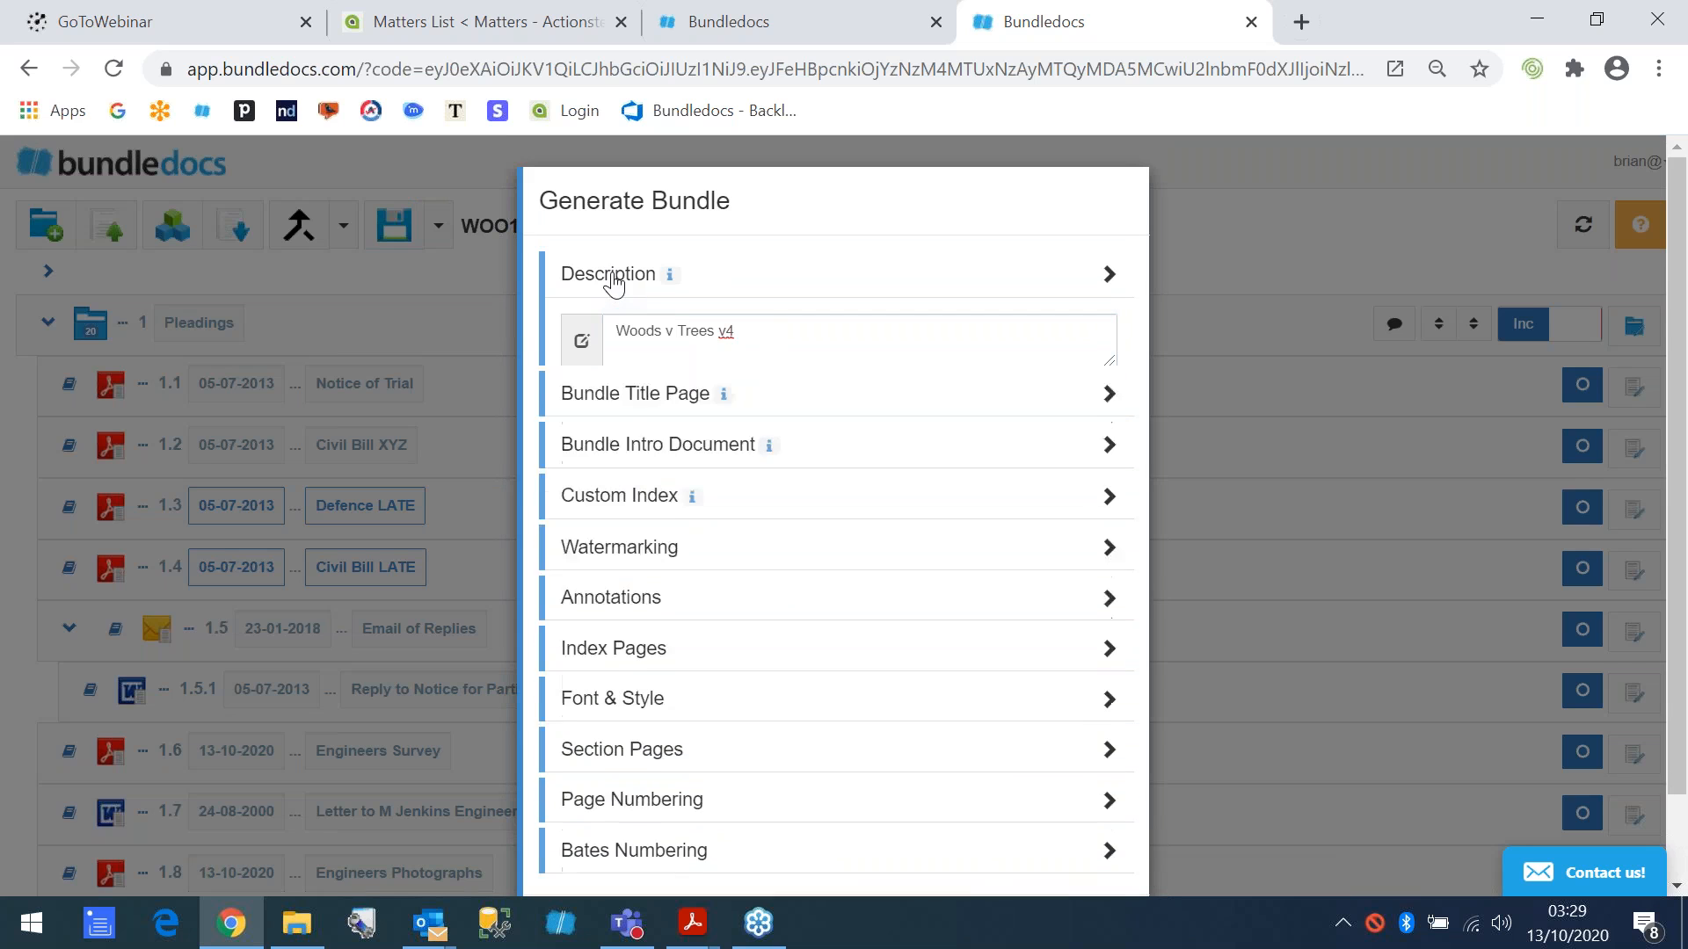
pyautogui.click(603, 530)
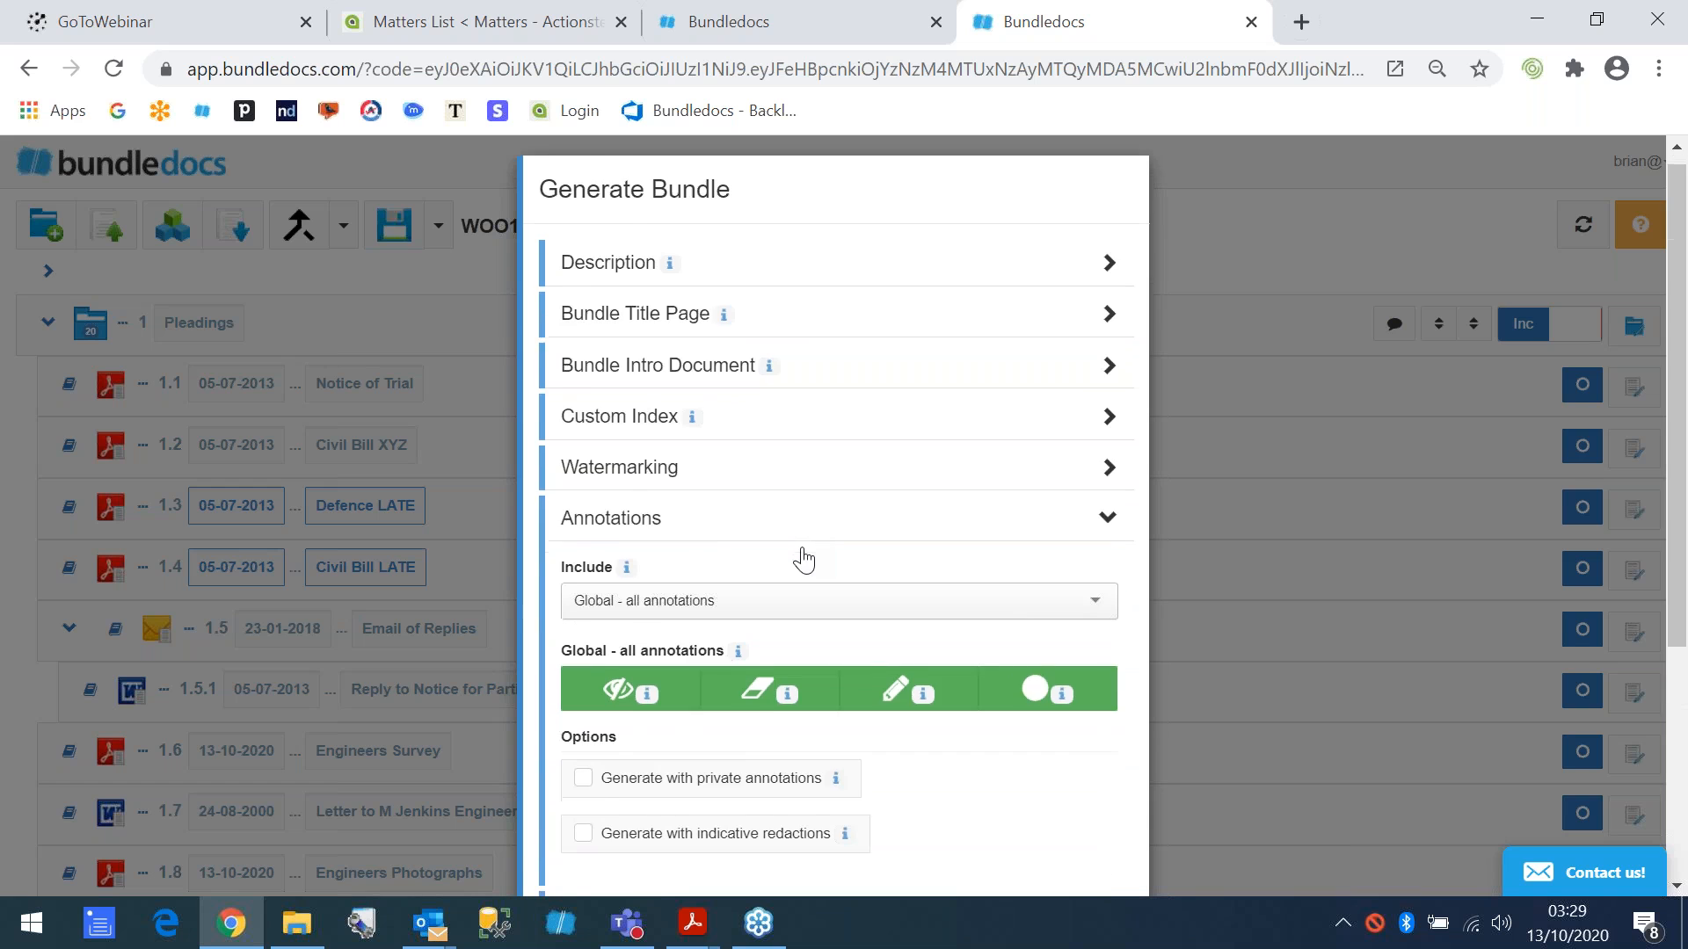
pyautogui.scroll(-1, 804, 560)
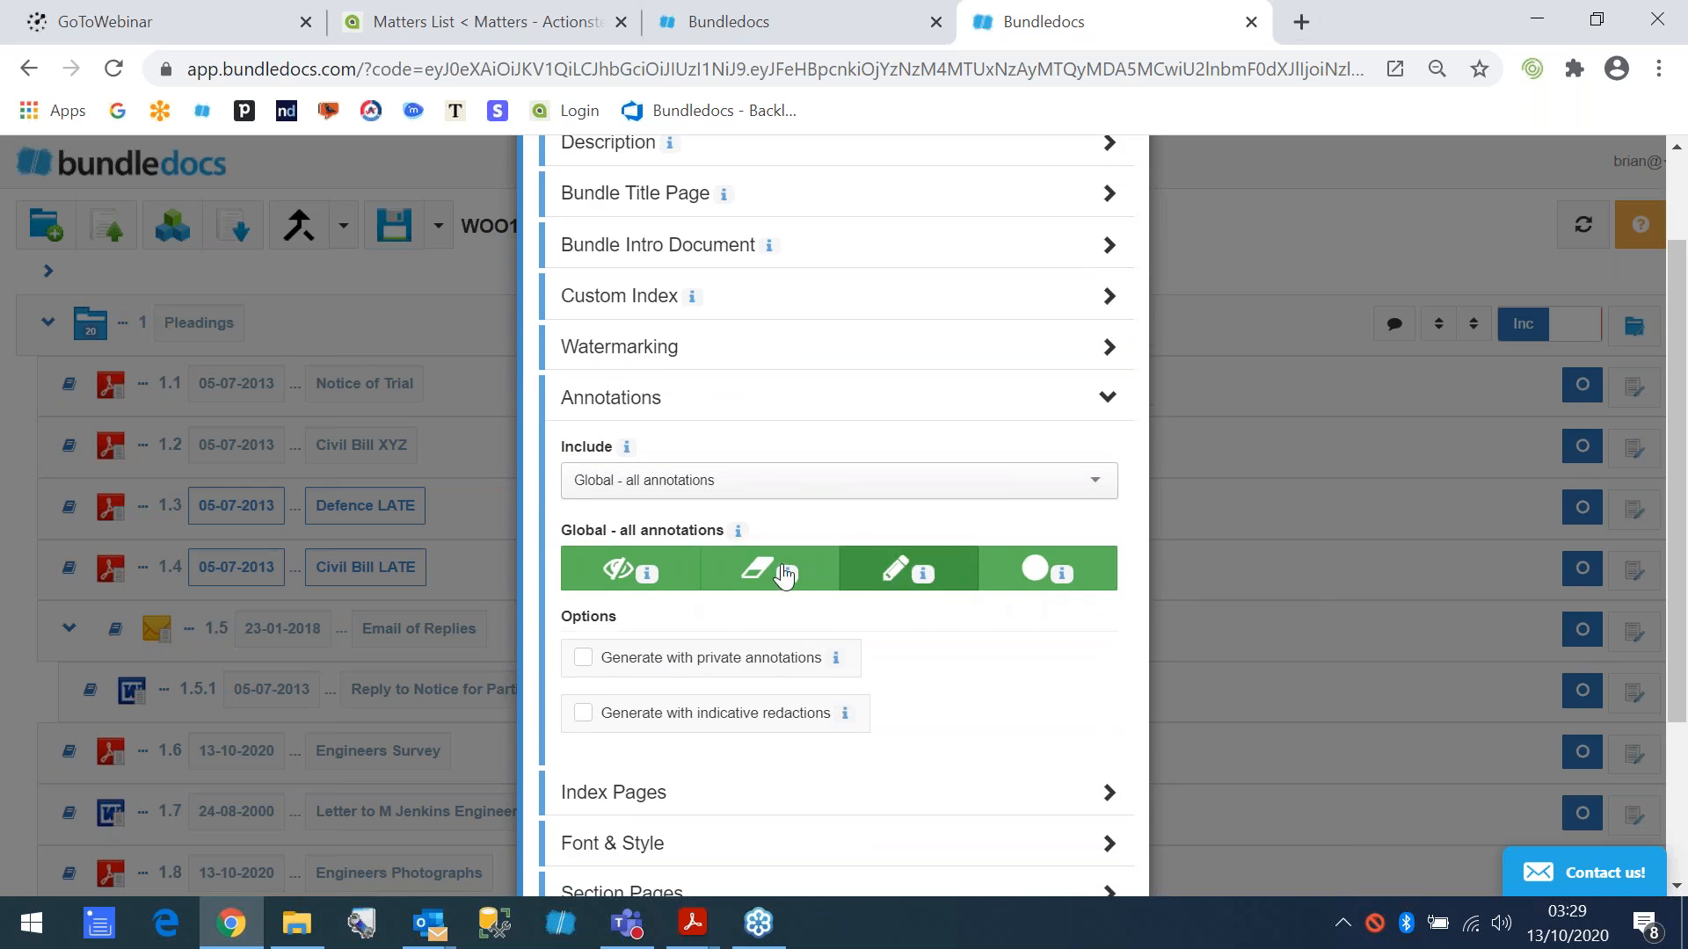
# - Try excluding all global annotation types from the bundle and including only highlights, notes and labels again
pyautogui.click(619, 569)
pyautogui.click(758, 570)
pyautogui.click(1011, 576)
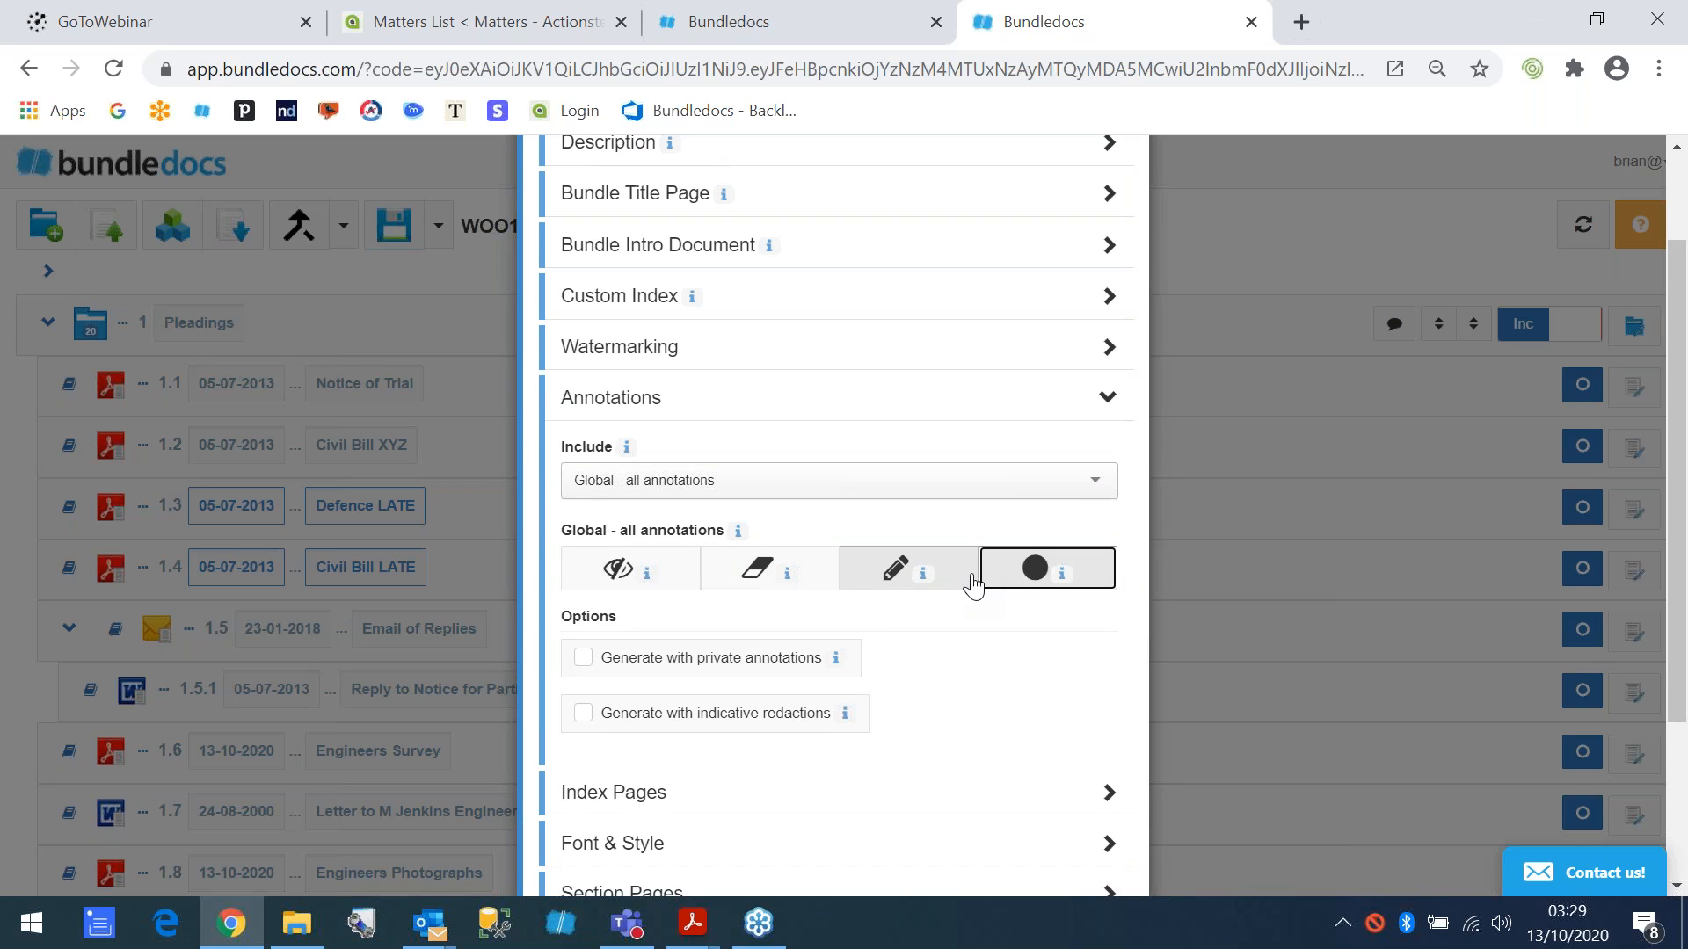
pyautogui.click(618, 570)
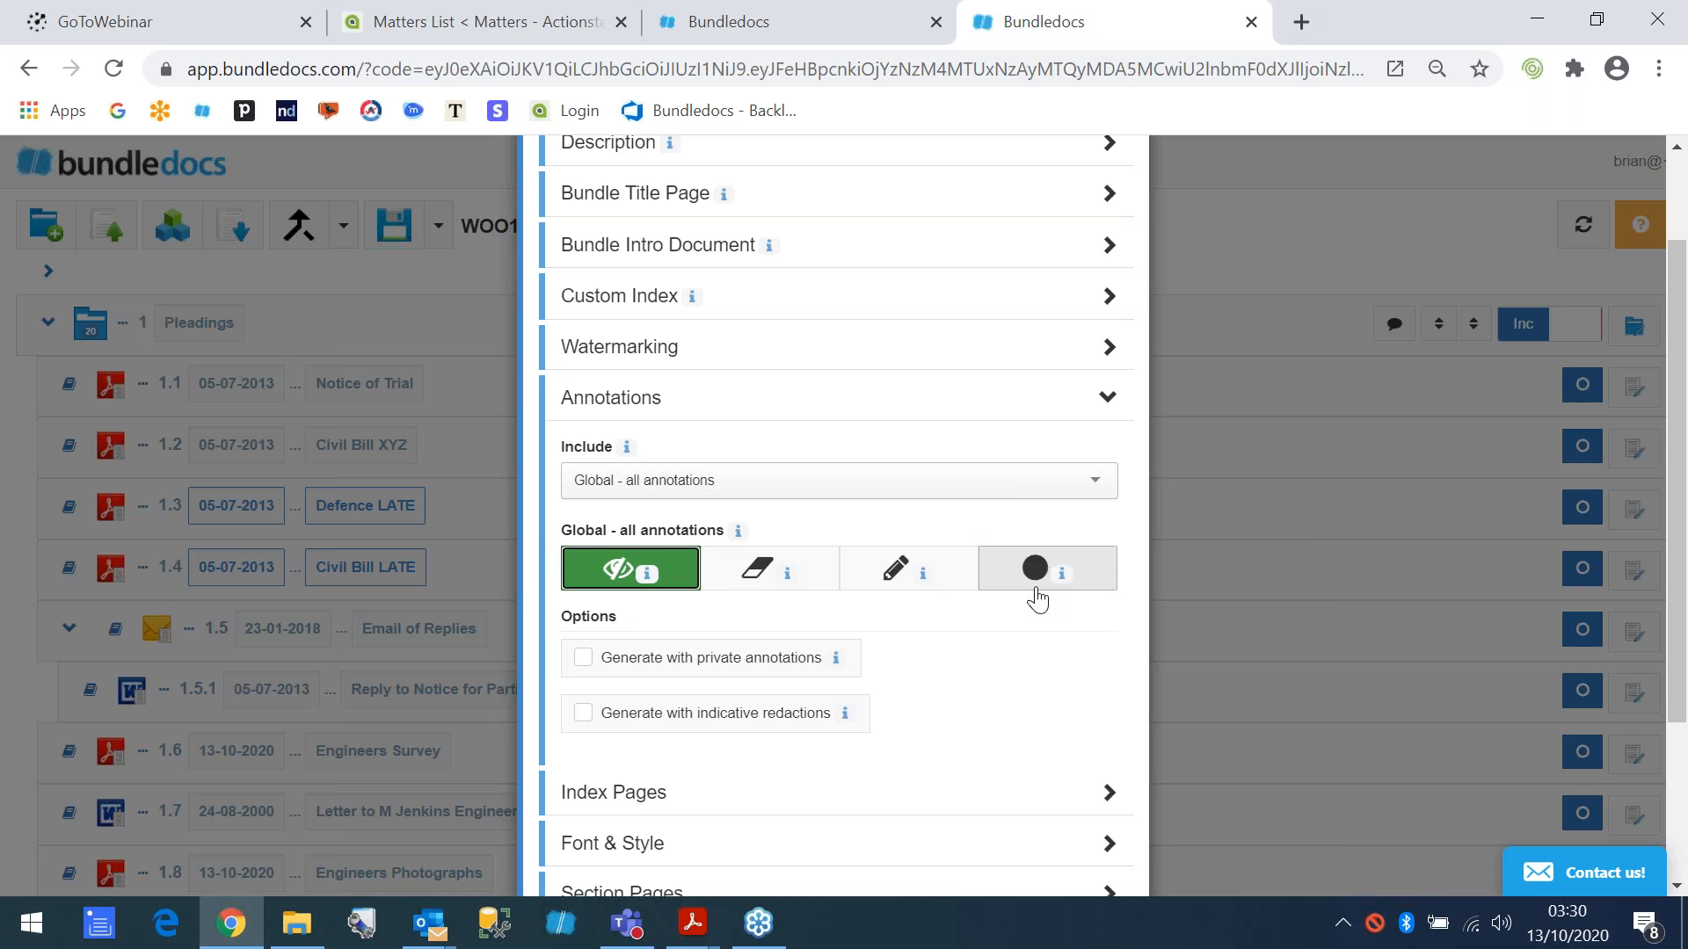
pyautogui.click(761, 572)
pyautogui.click(897, 576)
pyautogui.click(1013, 585)
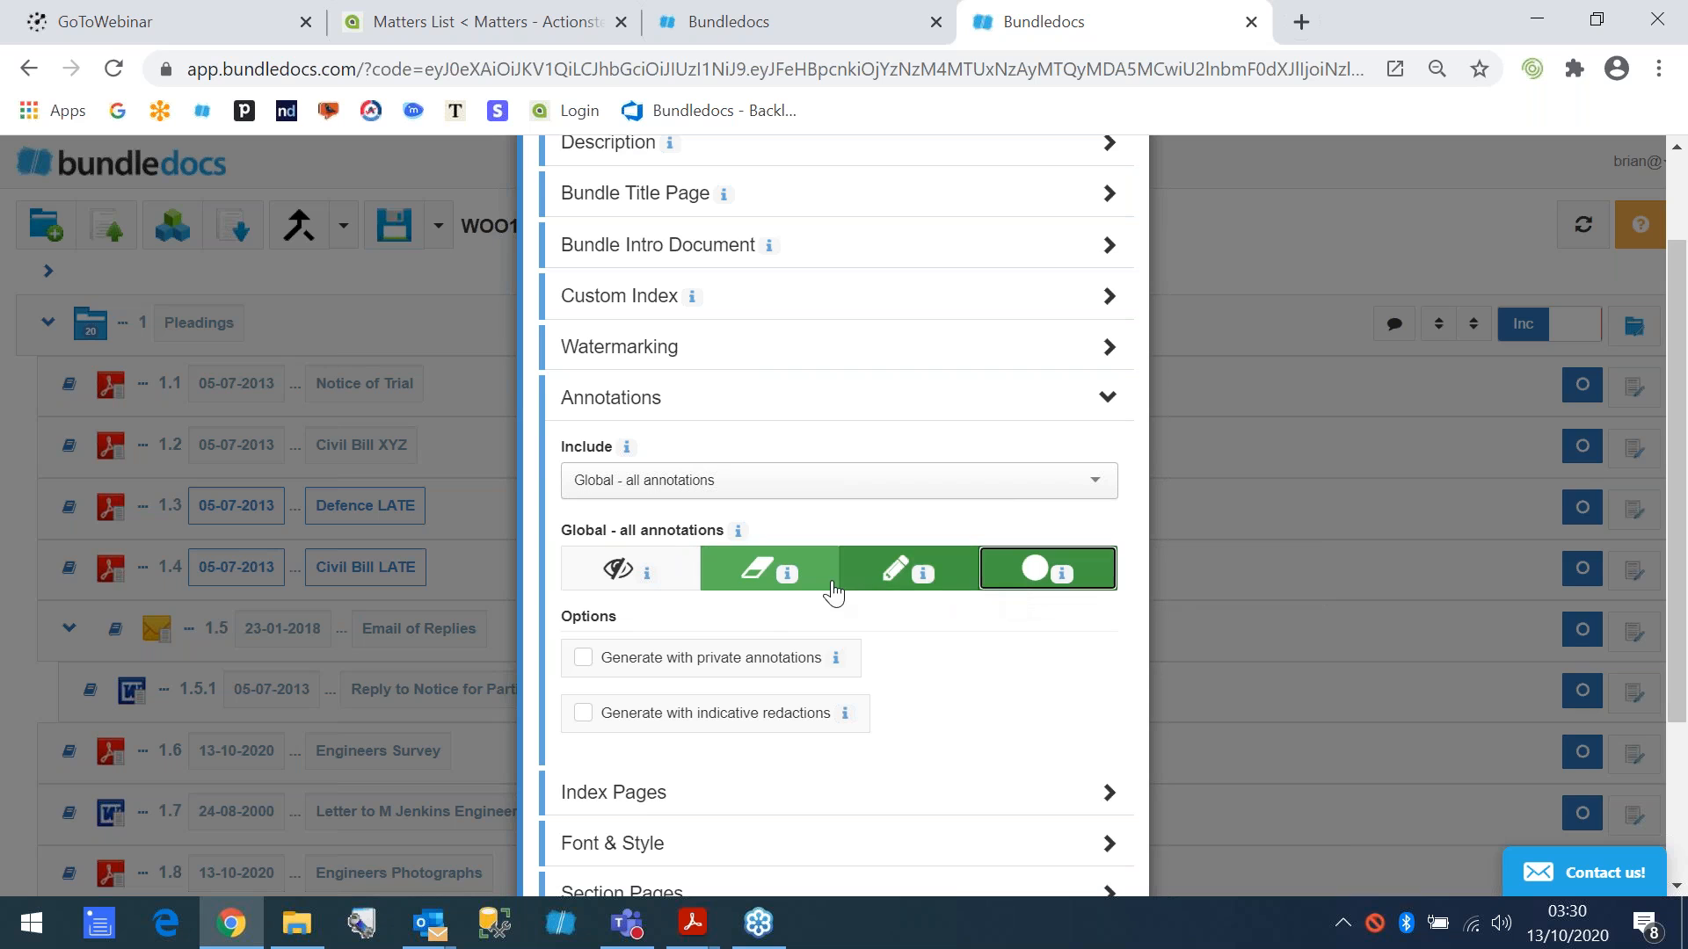
# - Include private annotations and redactions in the generated bundle, leaving indicative redactions switched off
pyautogui.click(679, 664)
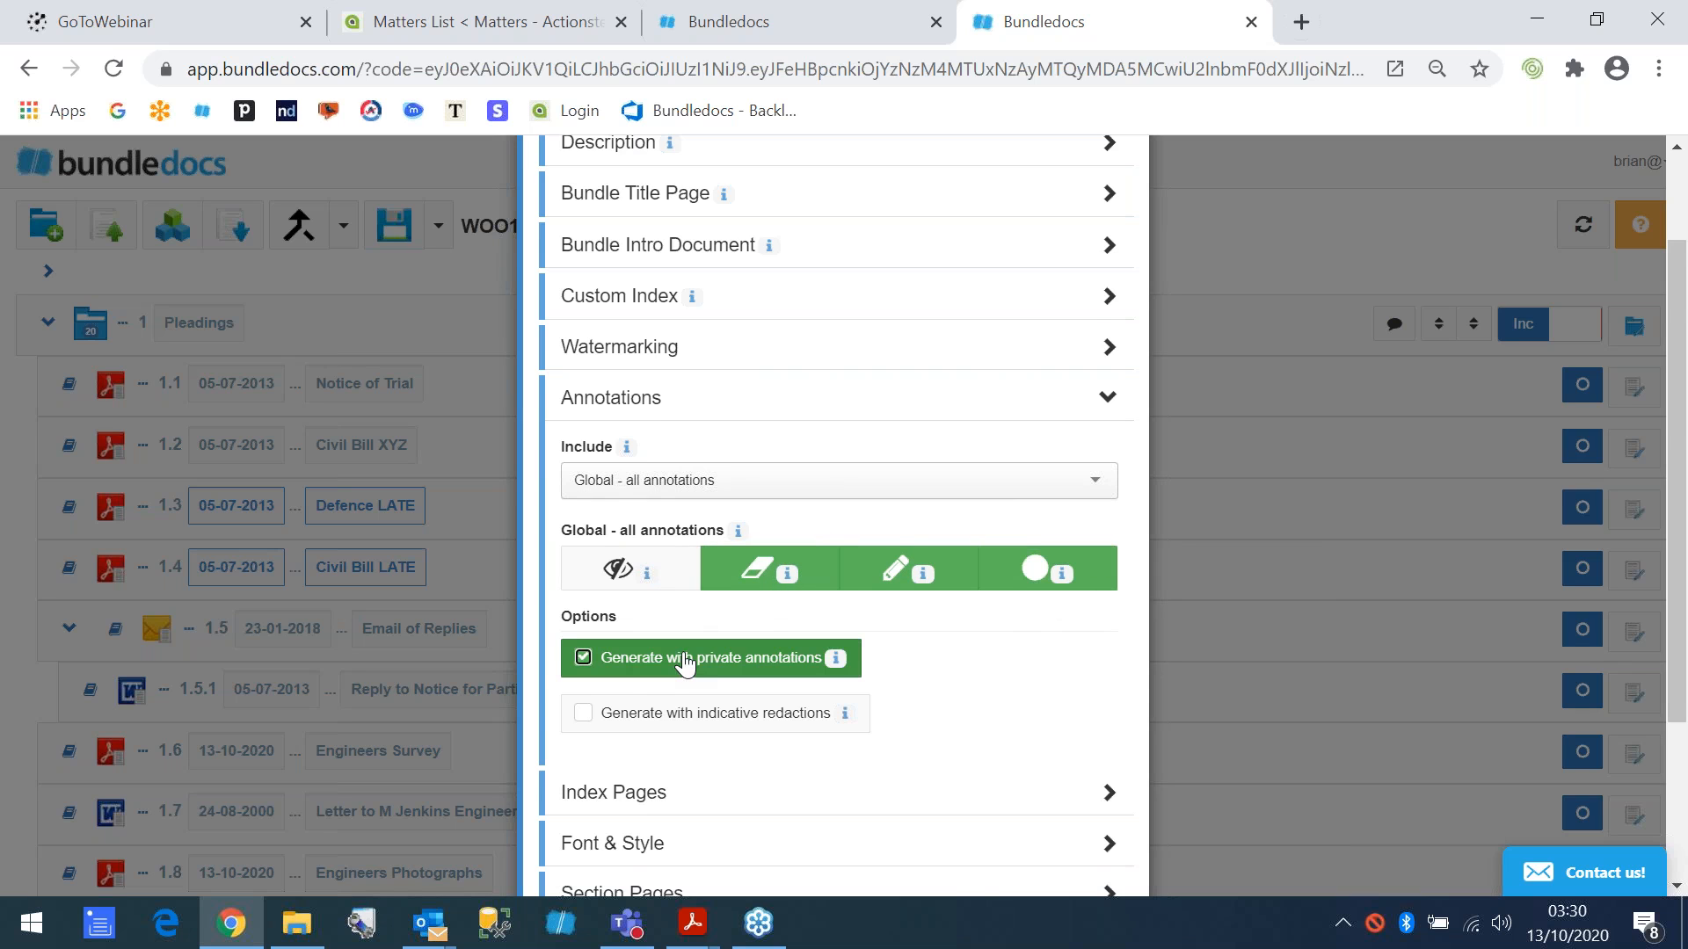
pyautogui.scroll(-2, 685, 665)
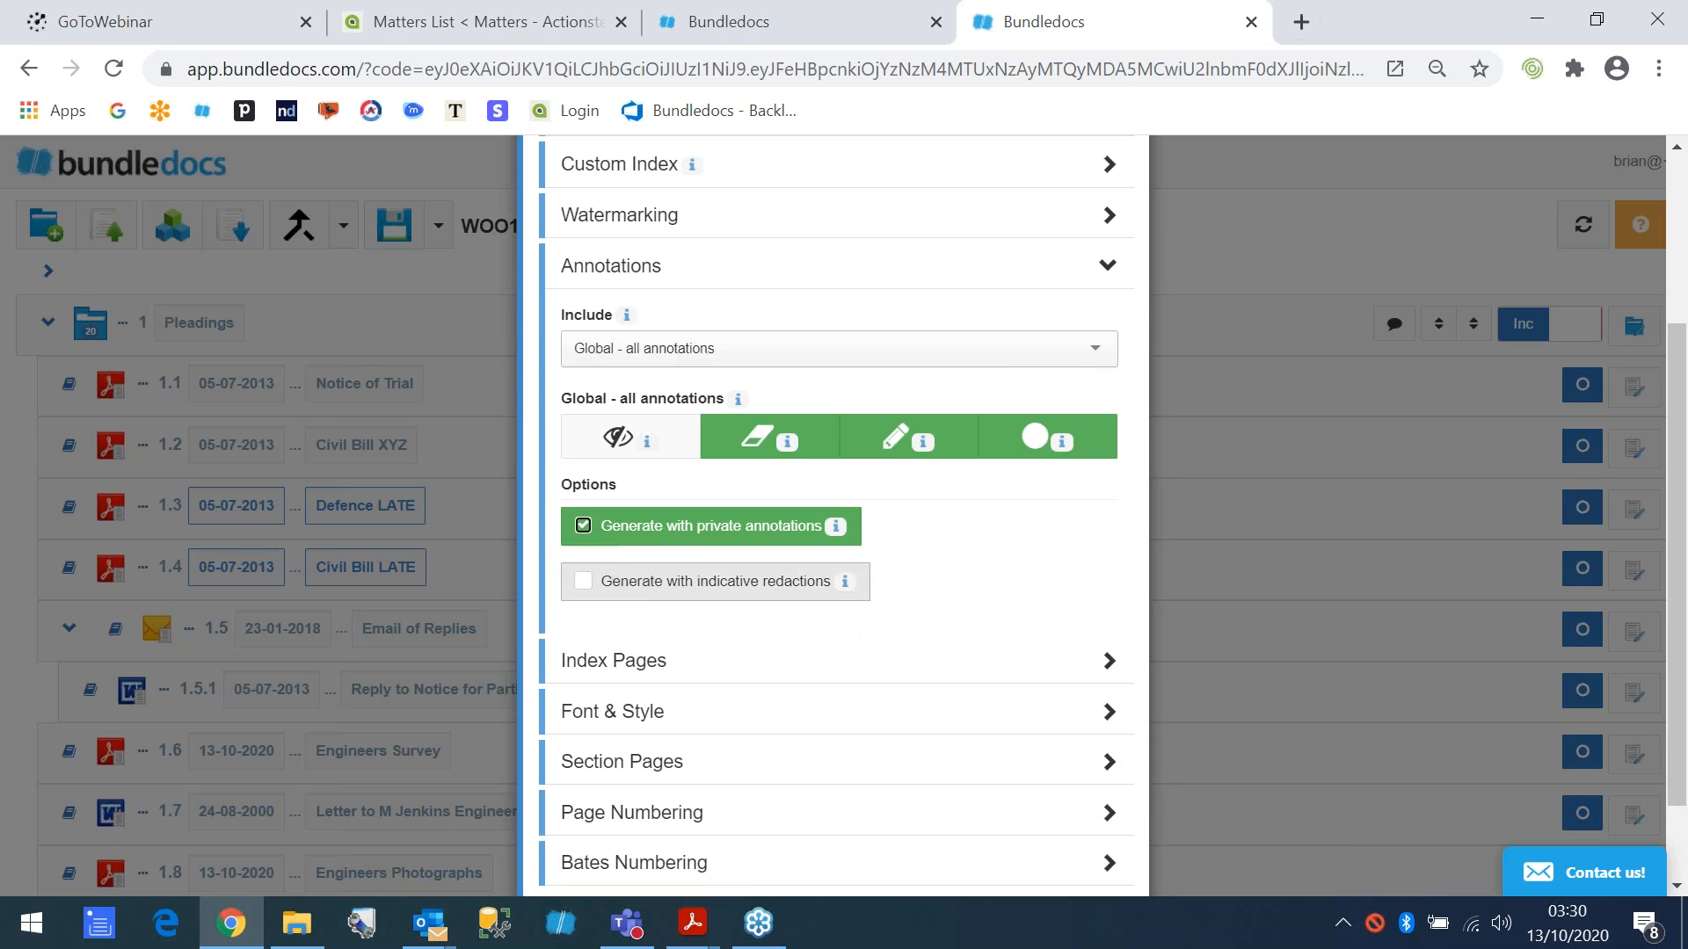
pyautogui.click(612, 444)
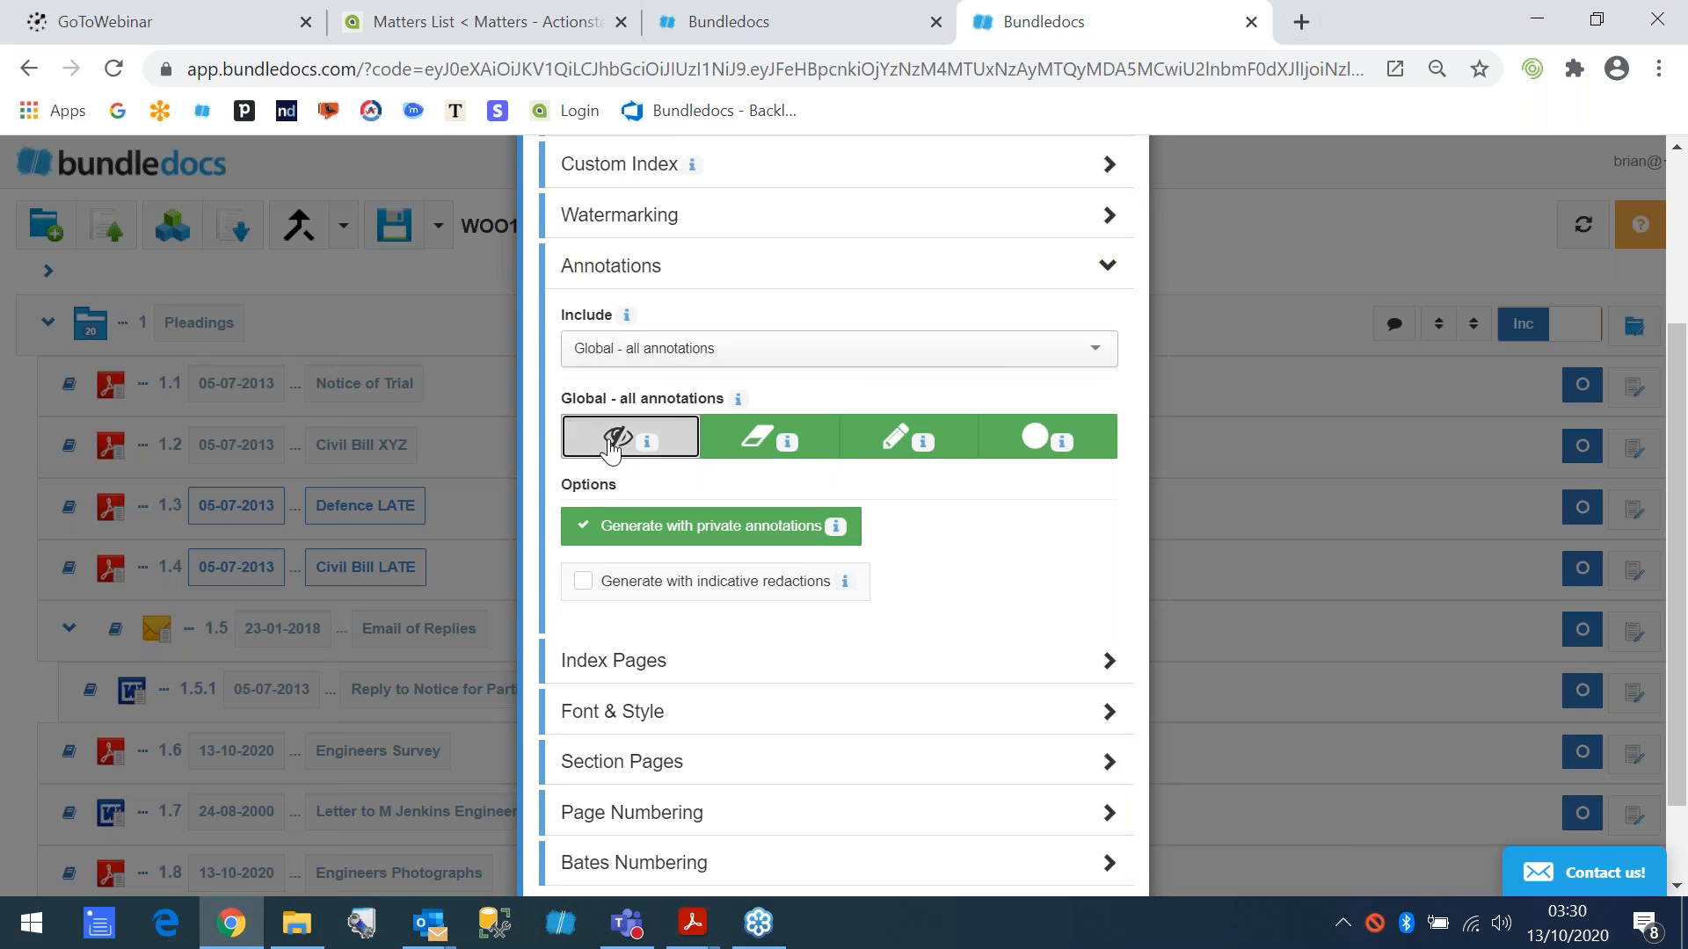
pyautogui.click(736, 597)
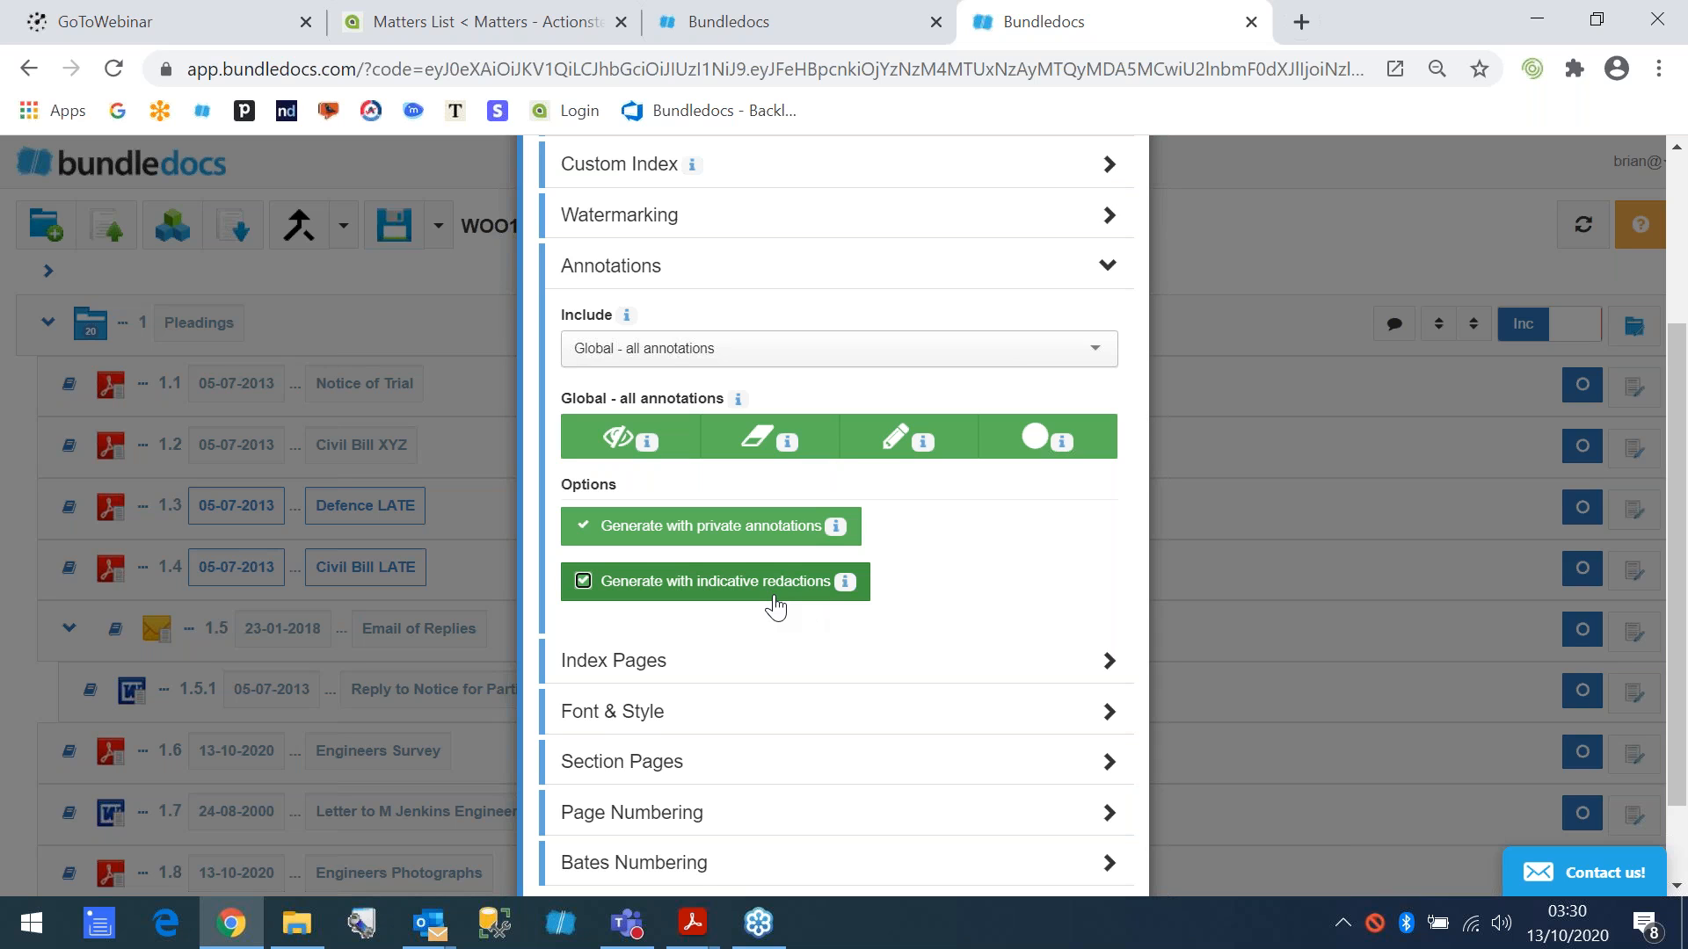
pyautogui.click(724, 595)
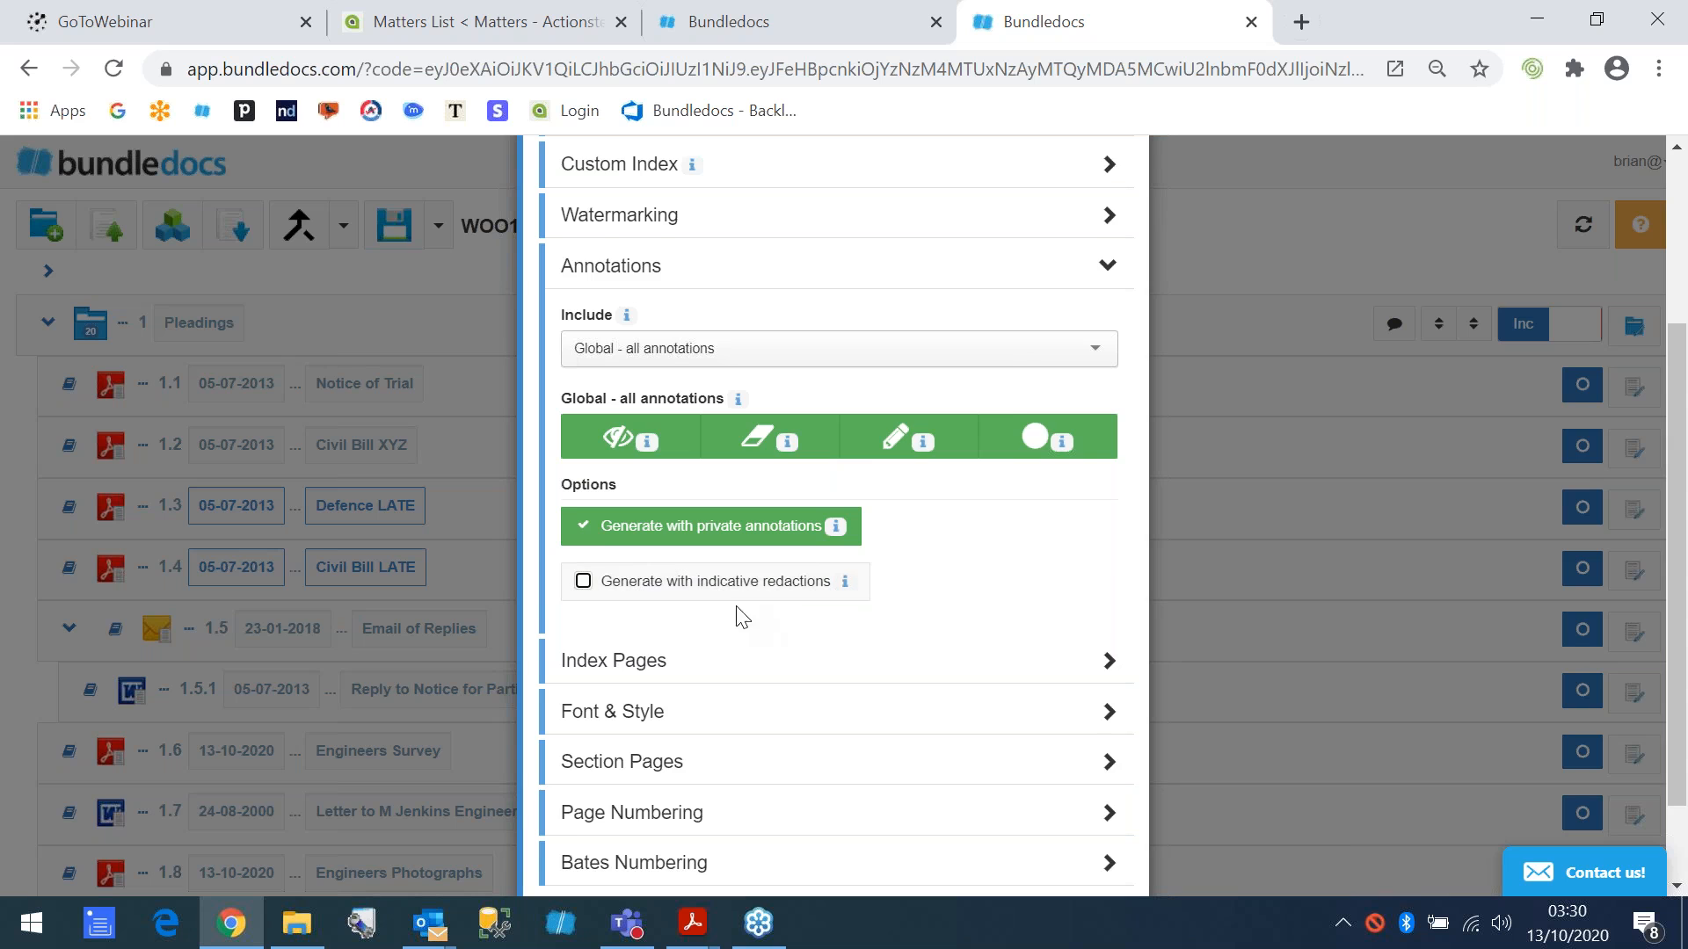
pyautogui.scroll(-2, 747, 626)
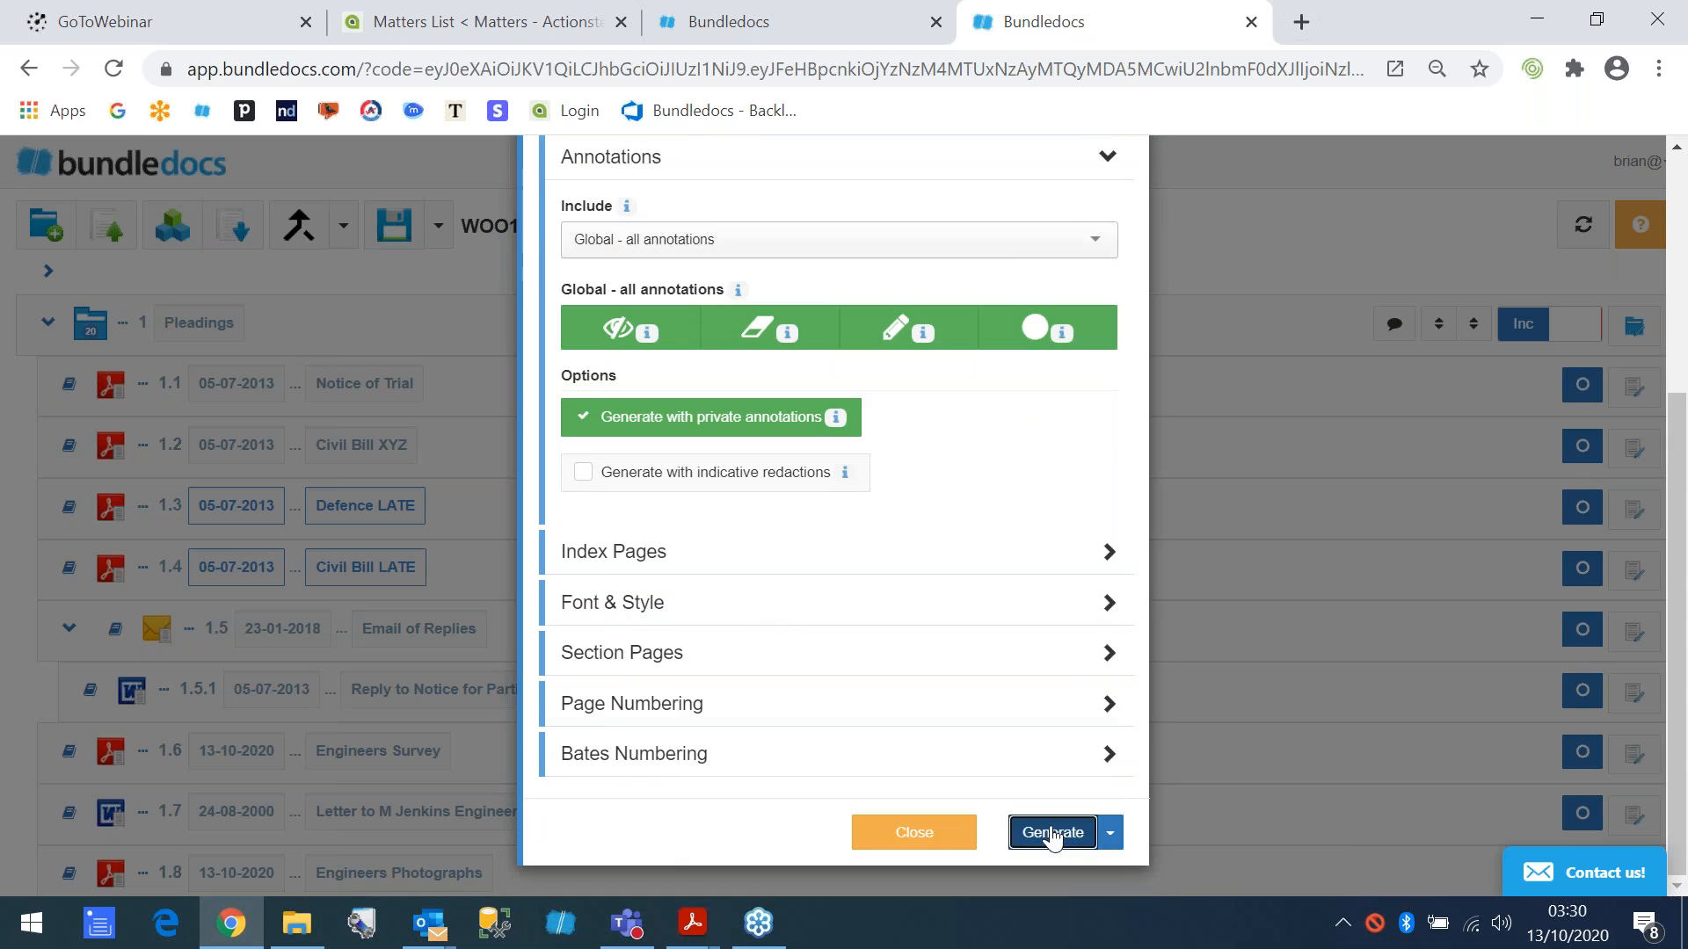
# - Generate the Woods v Trees v4 bundle, close its preview, and download the generated PDF
pyautogui.click(1045, 829)
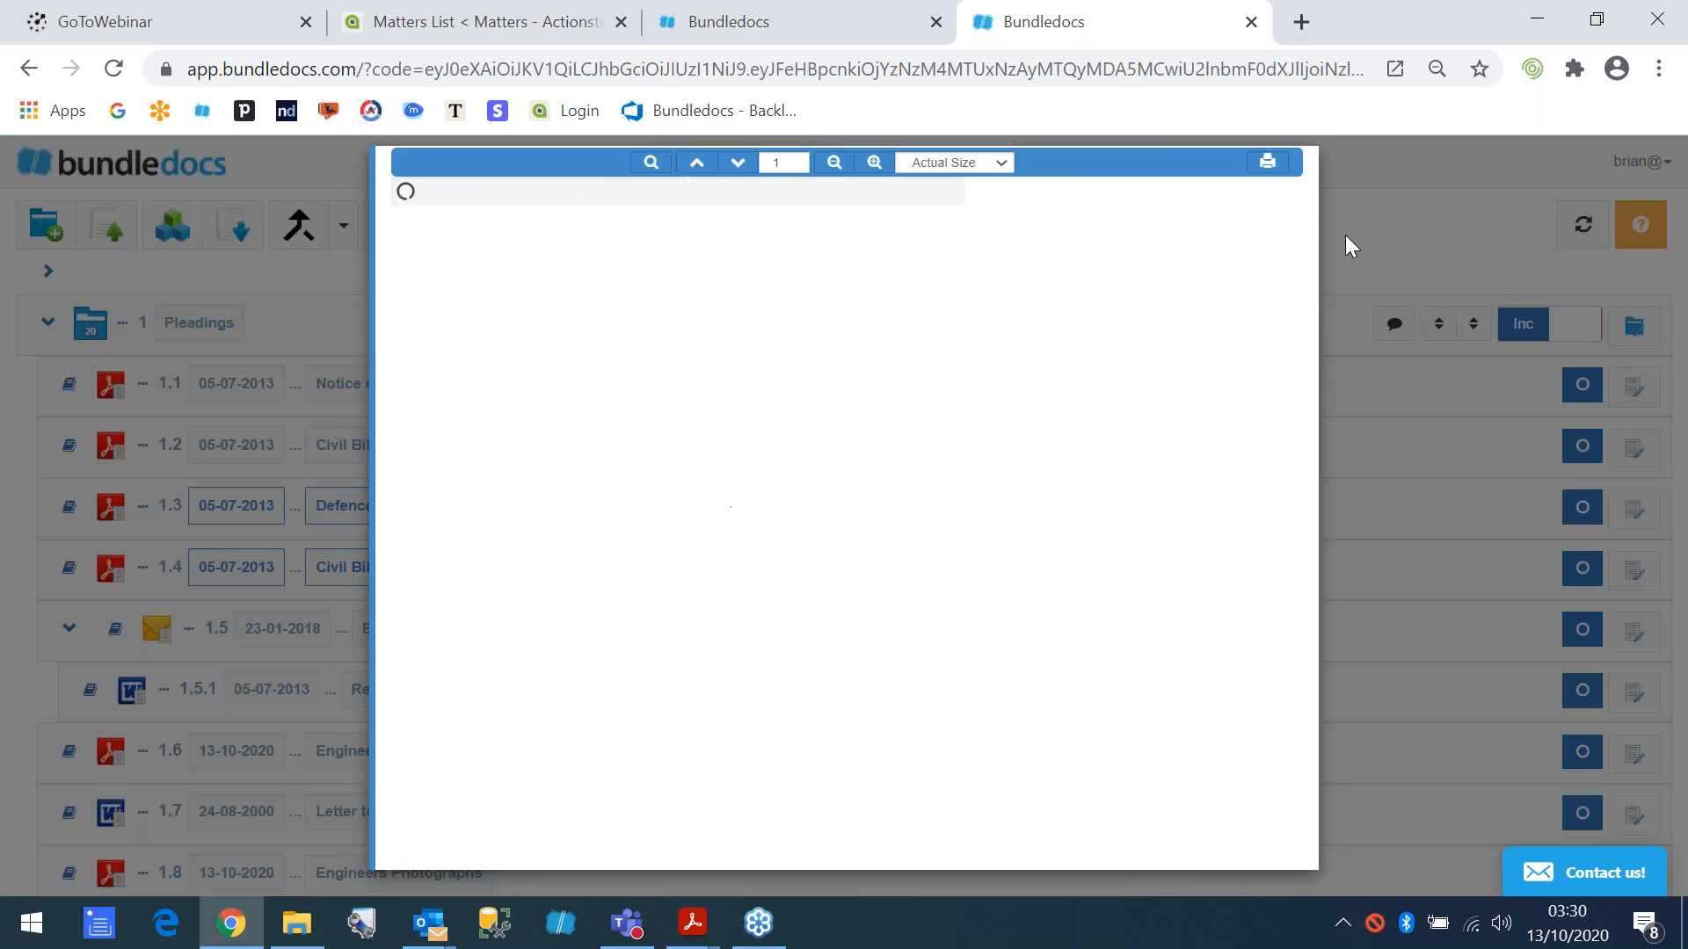
pyautogui.click(1349, 230)
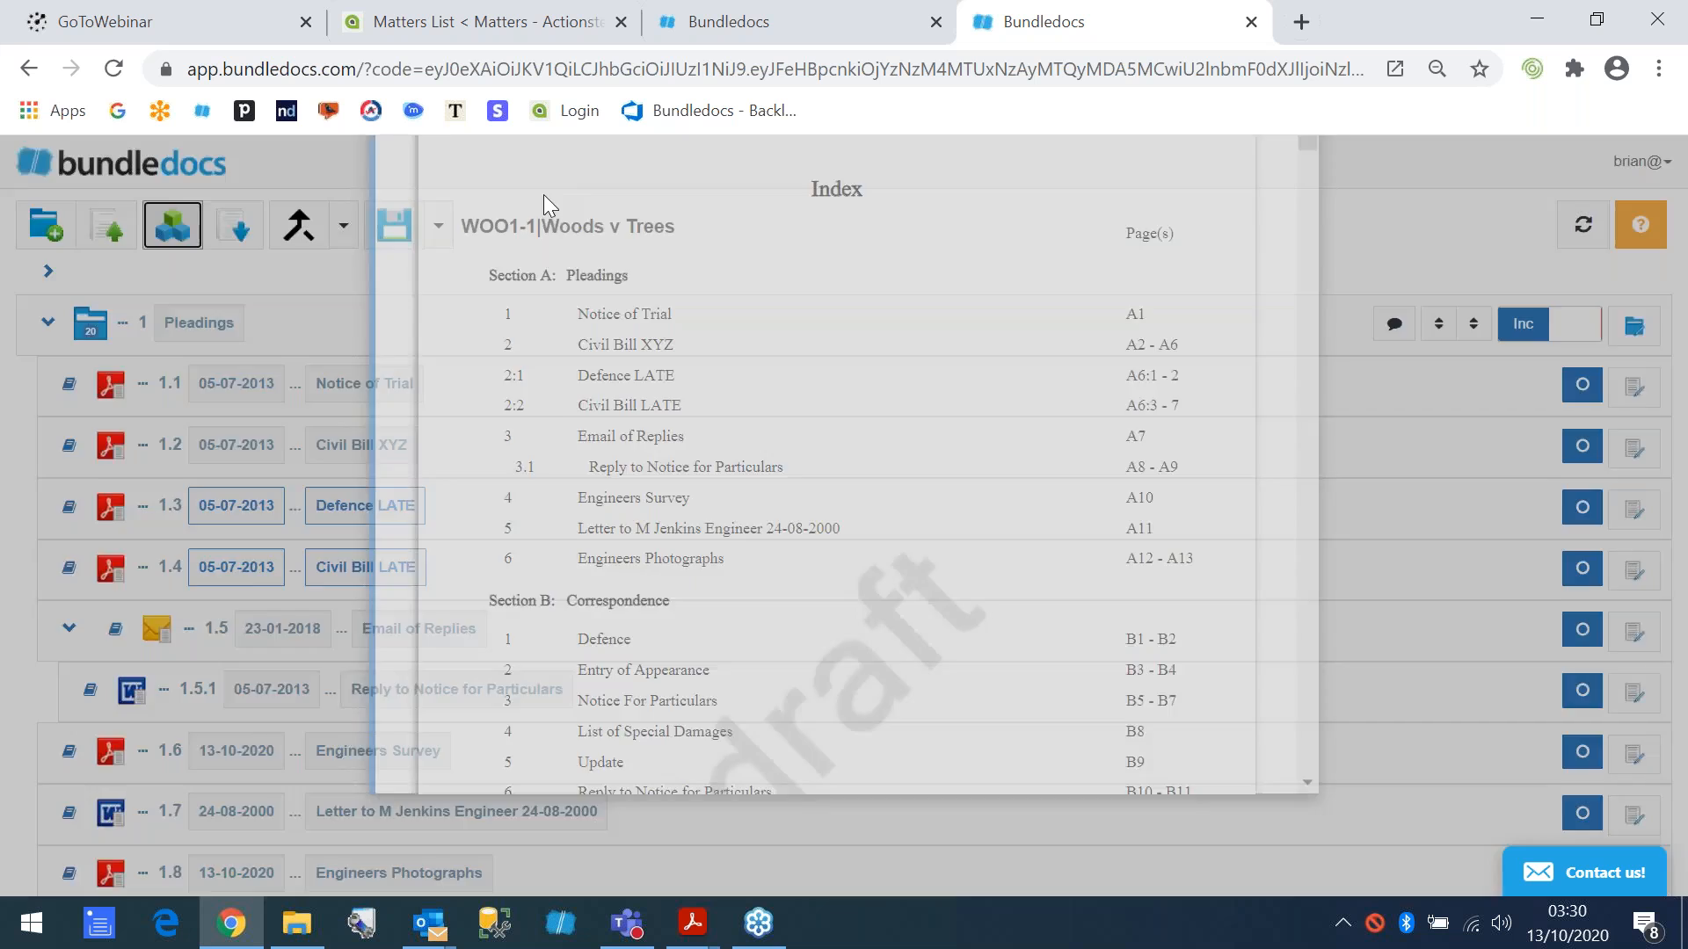
pyautogui.click(234, 227)
pyautogui.click(638, 387)
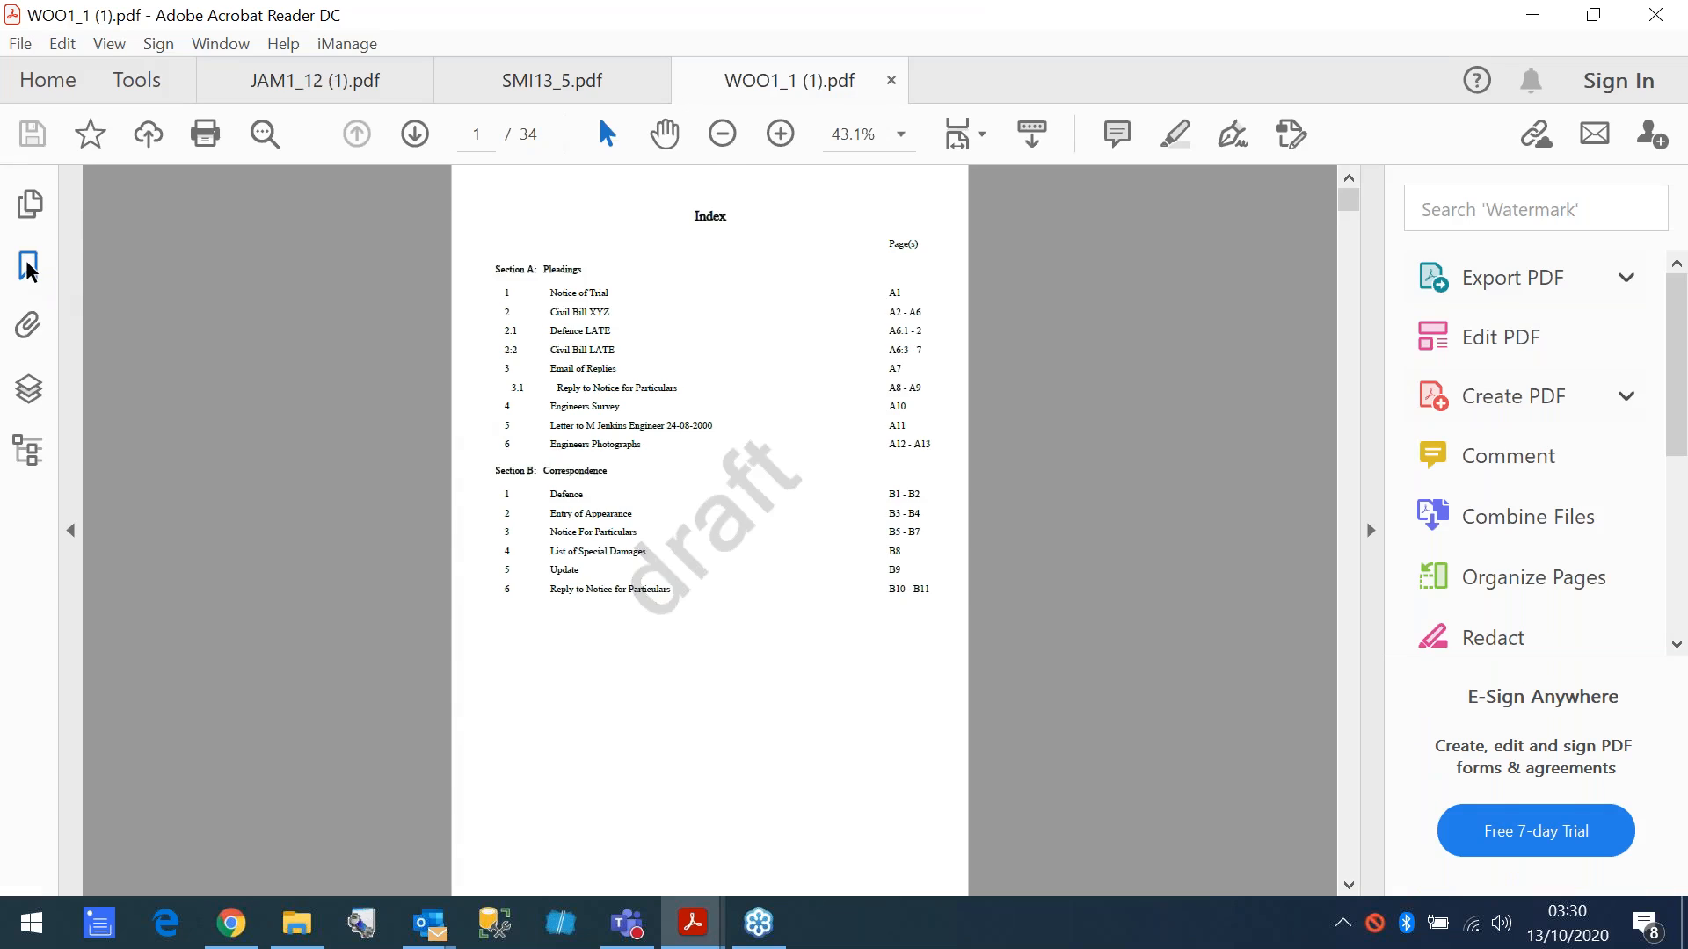
# - Examine the downloaded PDF's bookmarks and the annotations and redactions on the Notice of Trial page
pyautogui.click(29, 267)
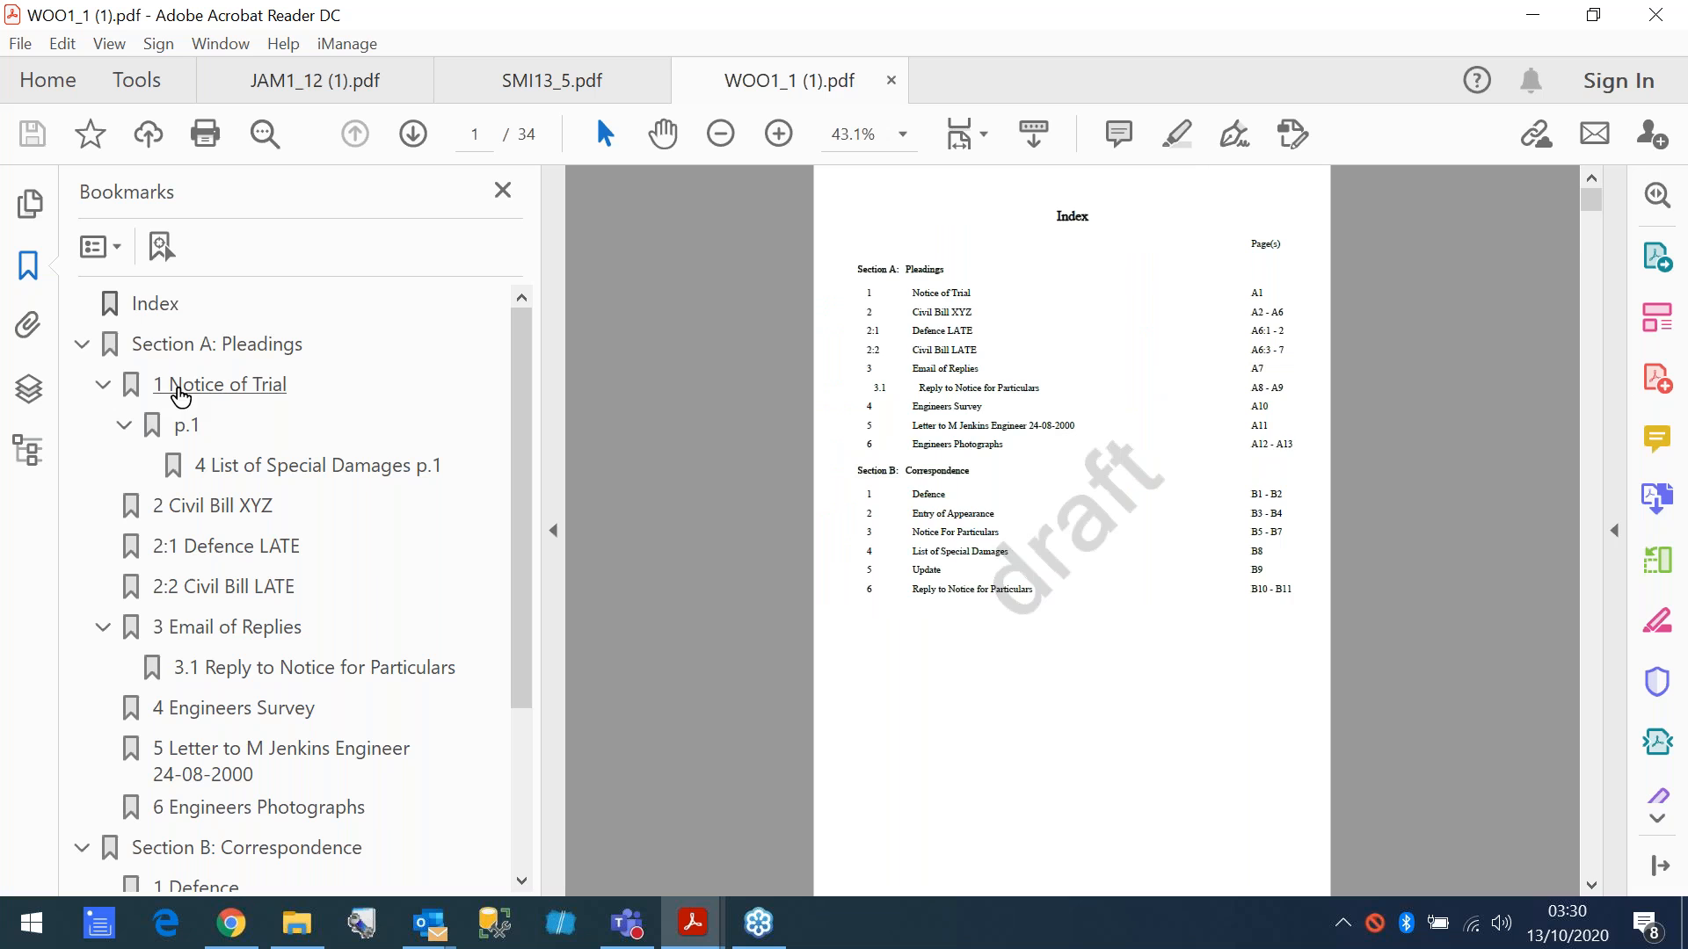
pyautogui.click(176, 387)
pyautogui.click(779, 134)
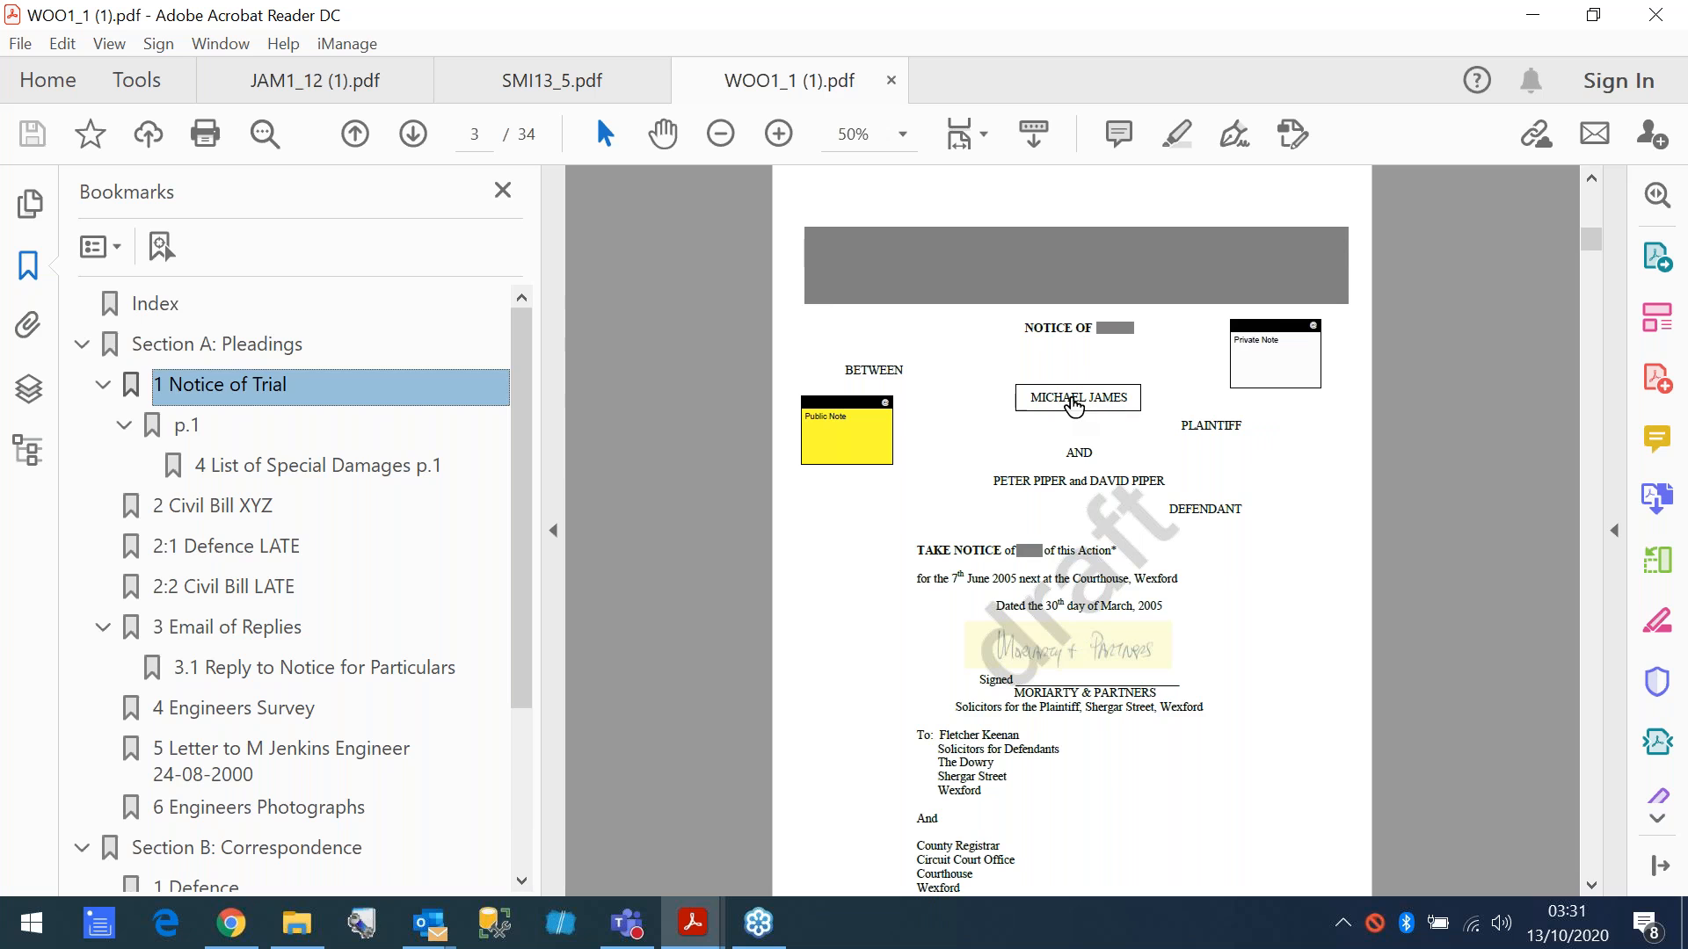
pyautogui.scroll(-2, 299, 545)
pyautogui.scroll(-1, 298, 550)
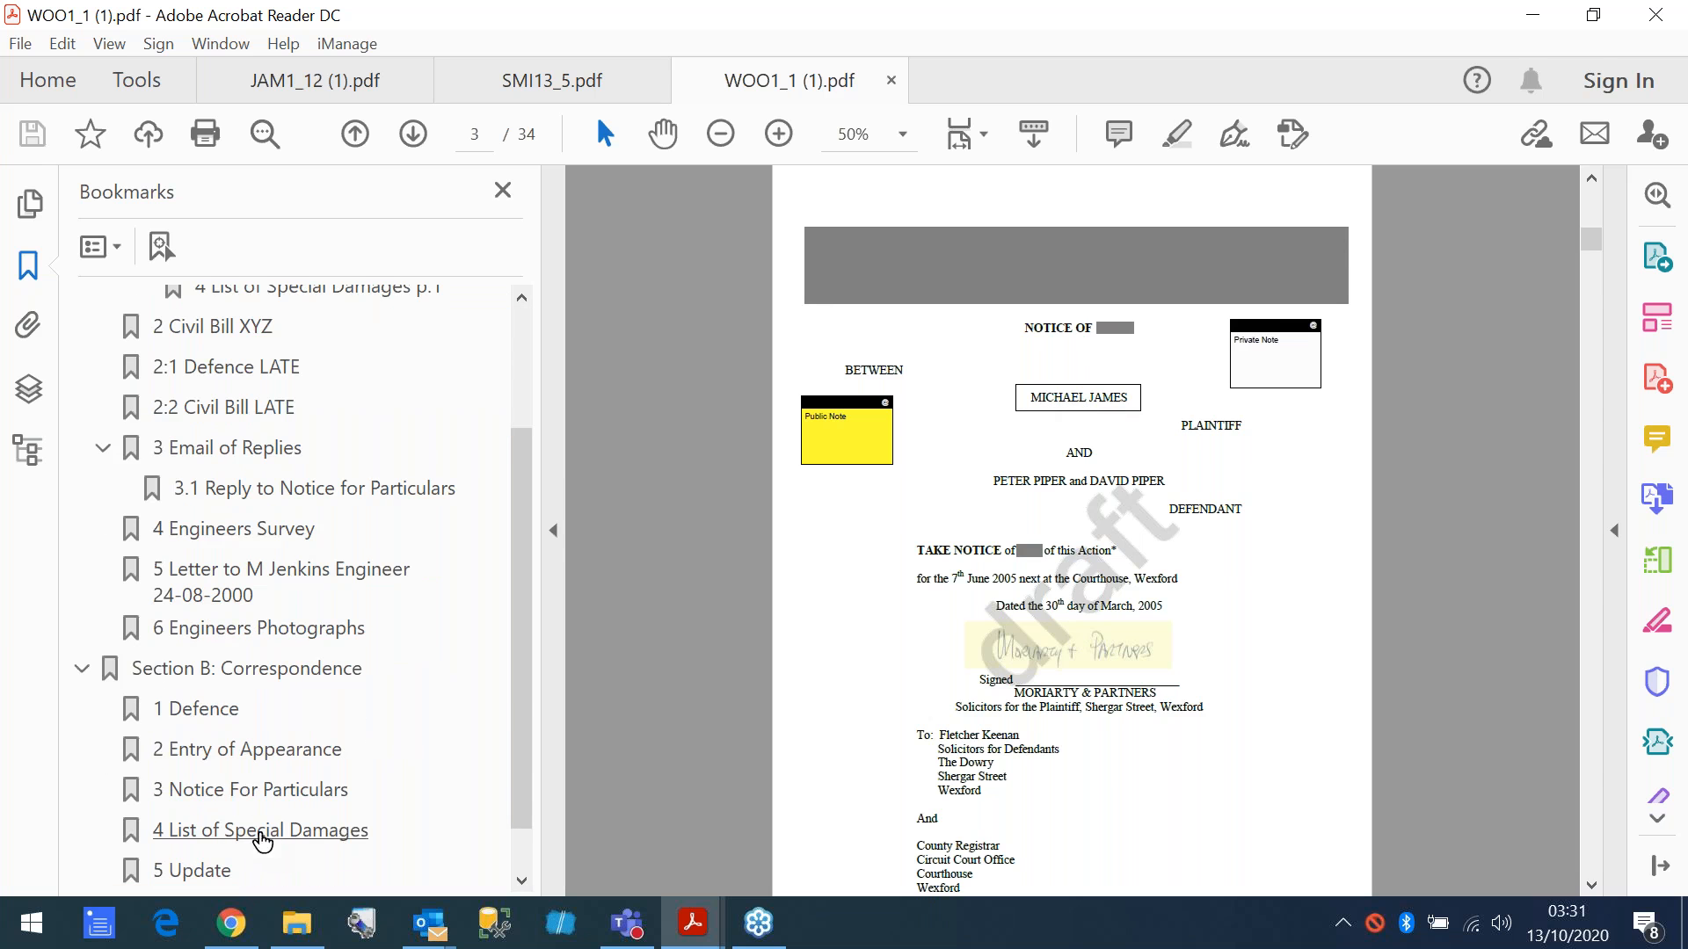
pyautogui.scroll(1, 358, 824)
pyautogui.scroll(1, 919, 466)
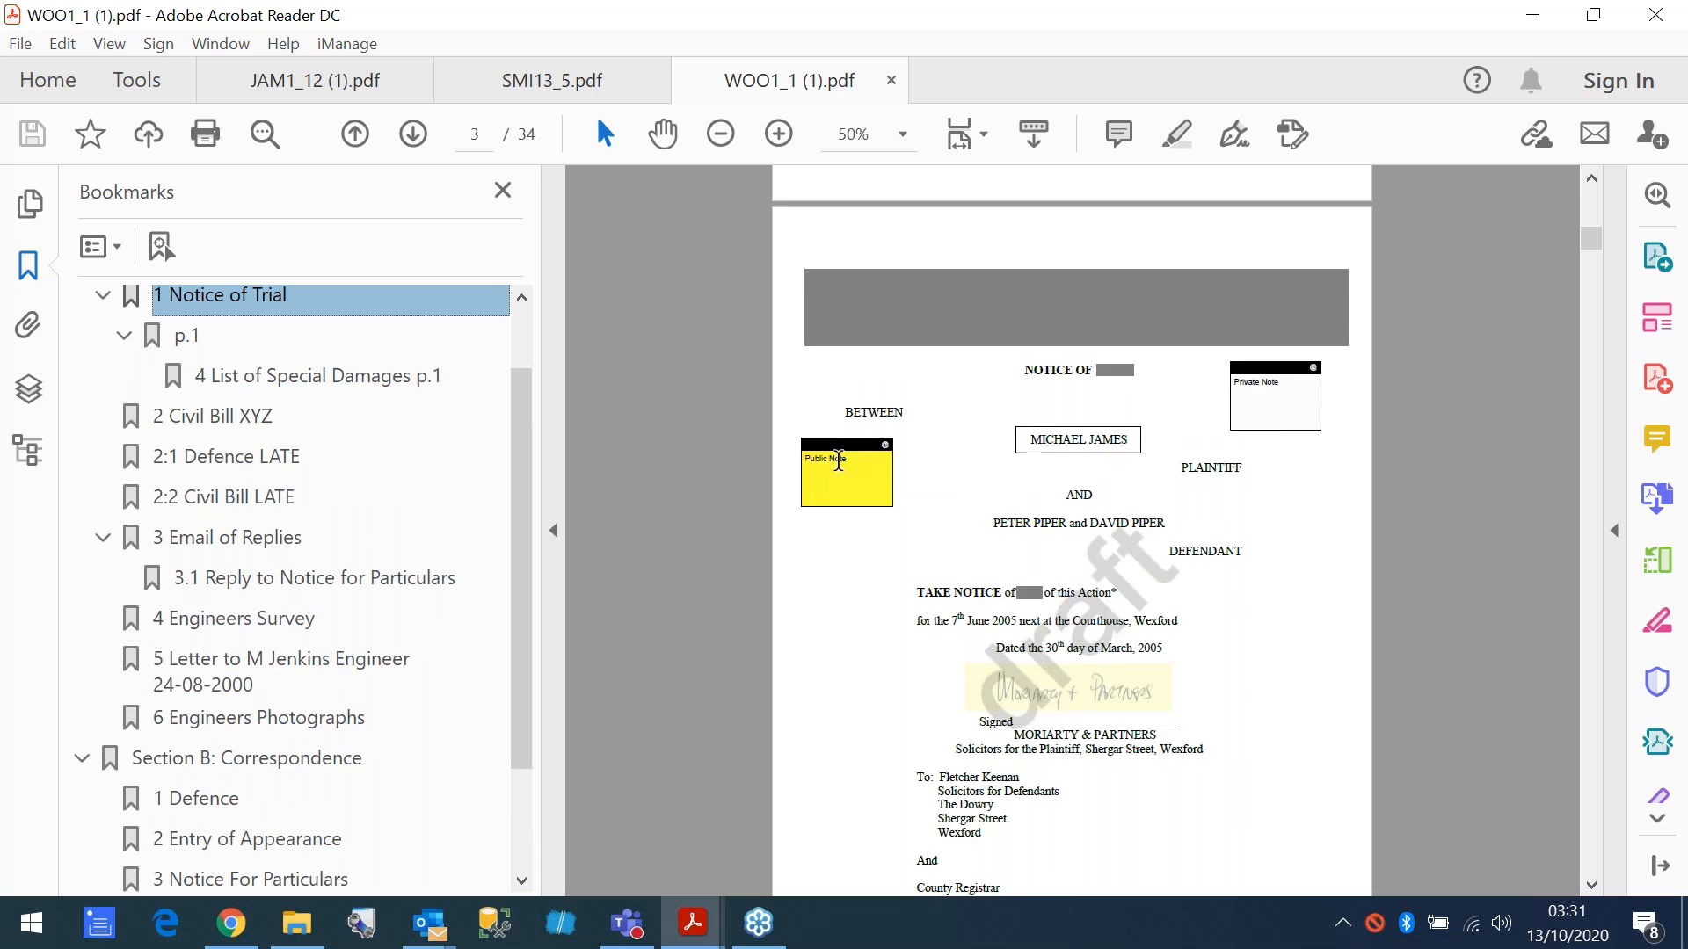
# - Test the plaintiff name link and the bookmark to List of Special Damages, returning to Notice of Trial each time, and close the PDF
pyautogui.click(1068, 443)
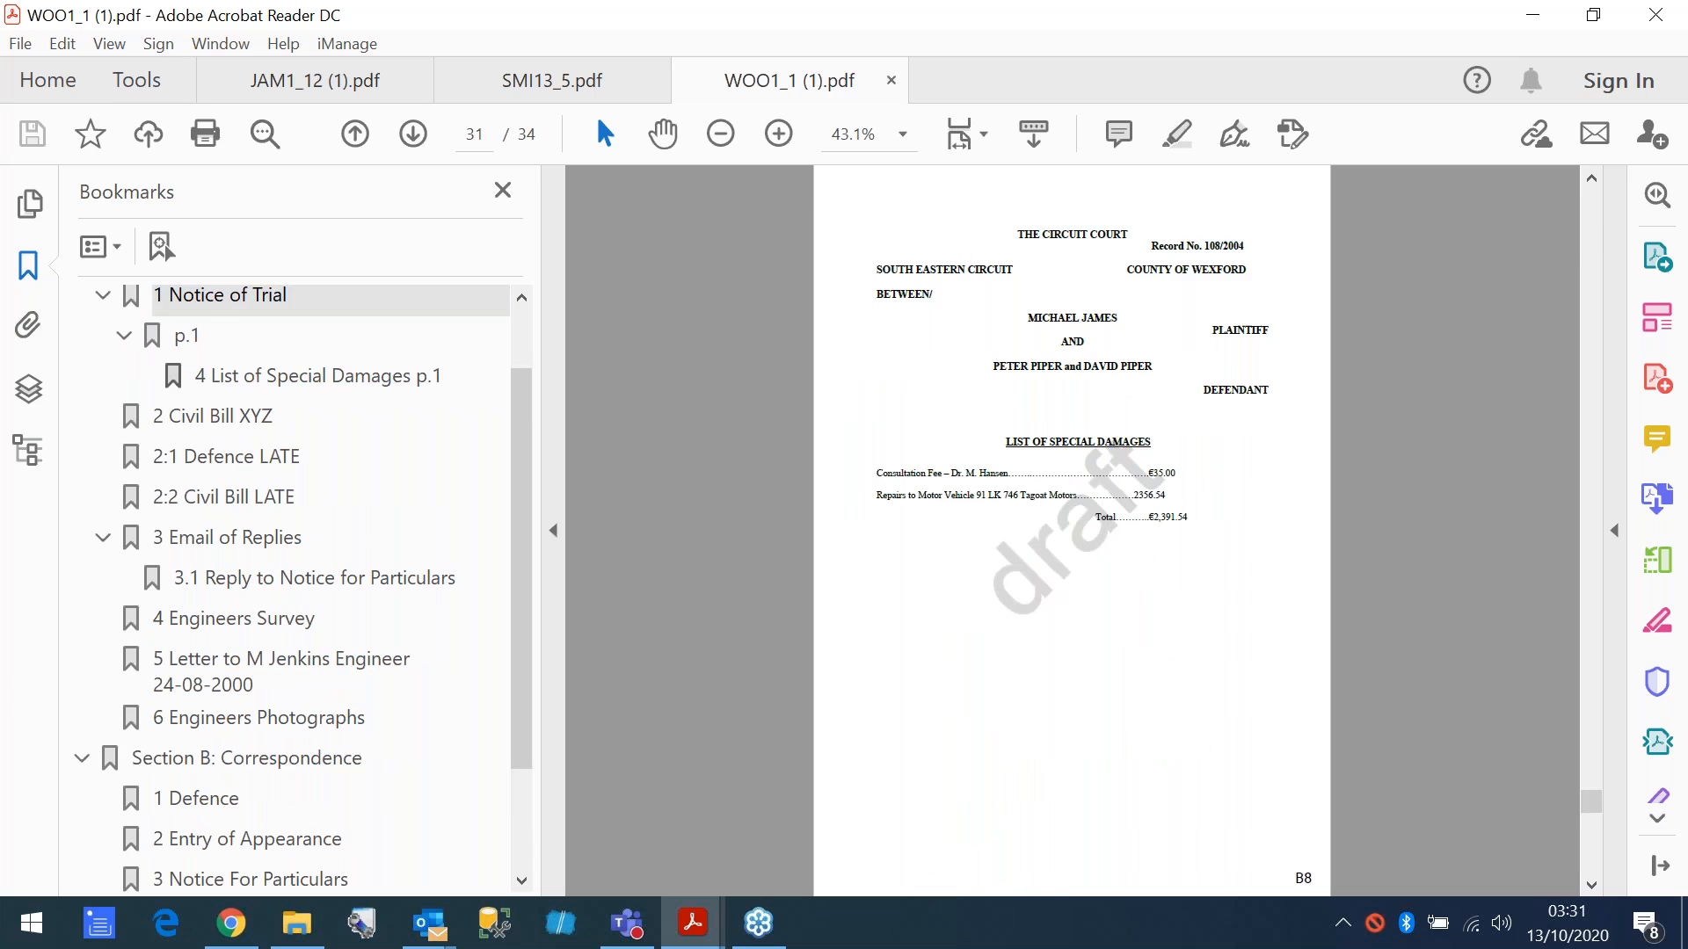
pyautogui.click(213, 306)
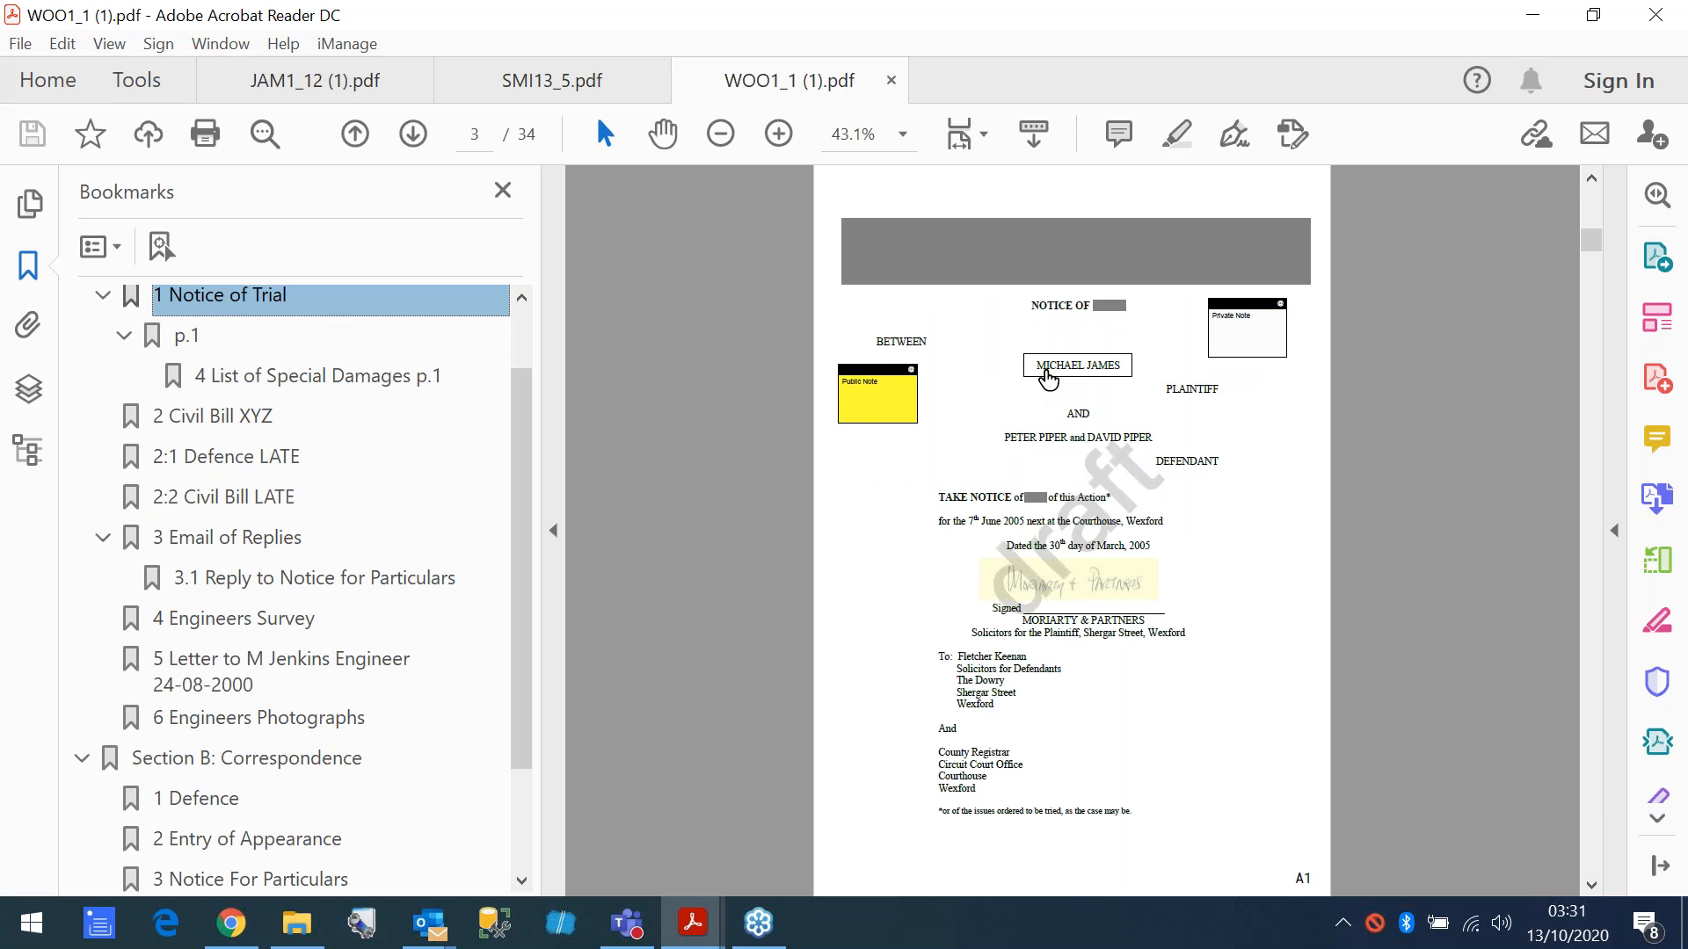
pyautogui.click(310, 378)
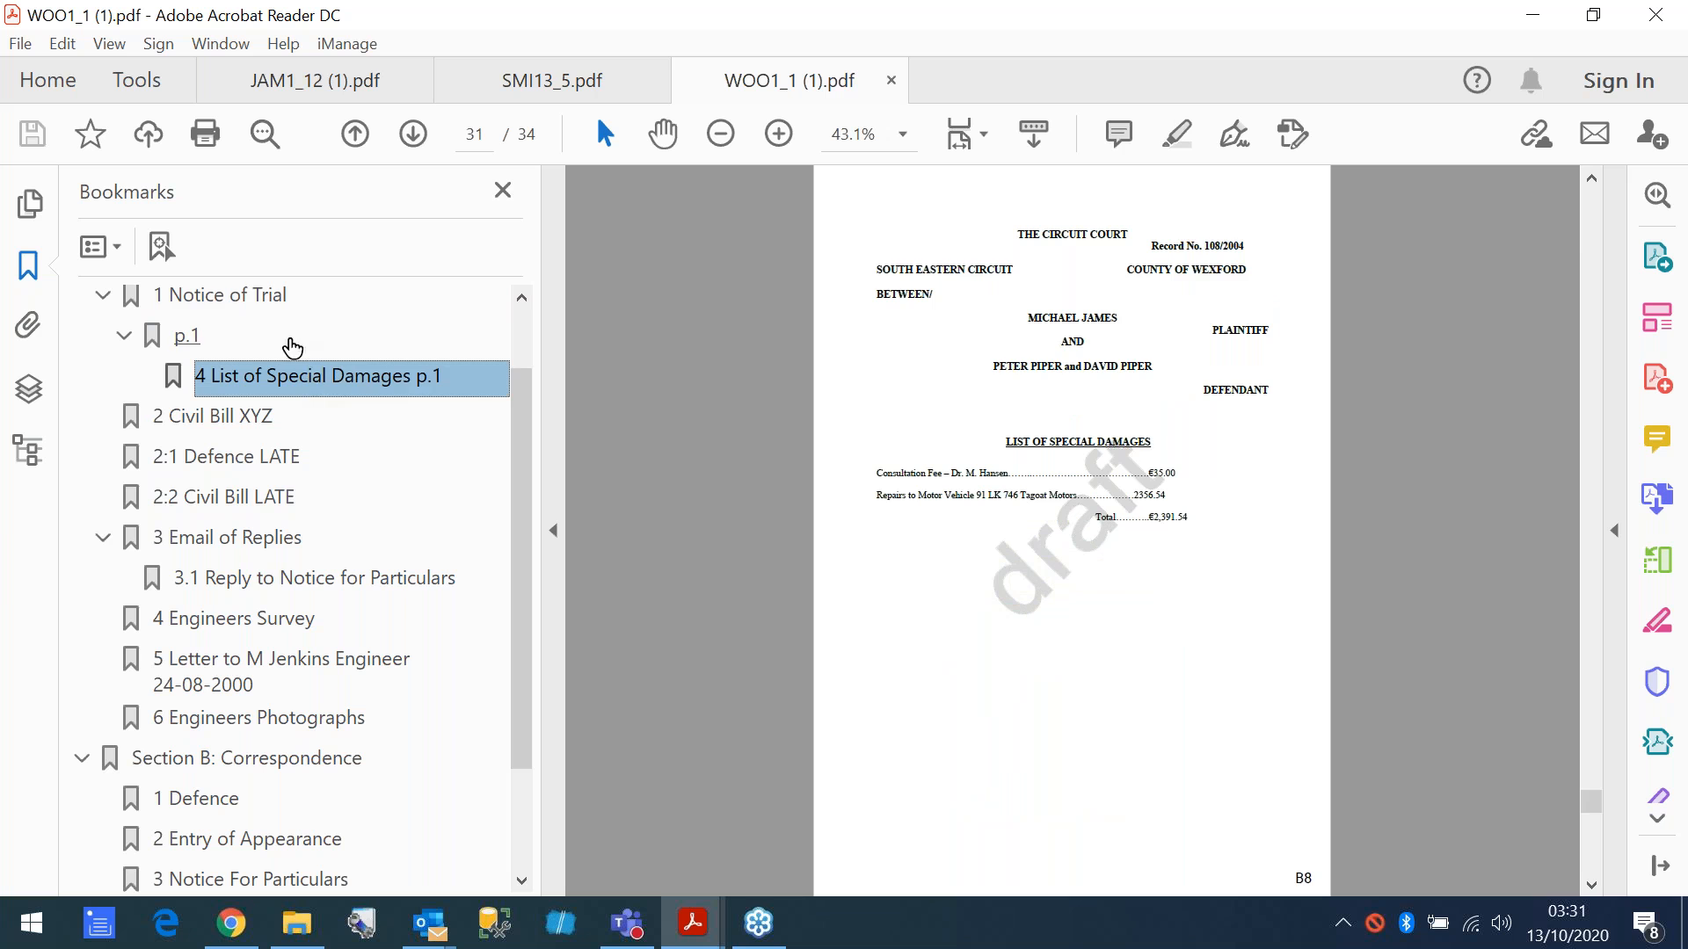
pyautogui.click(251, 301)
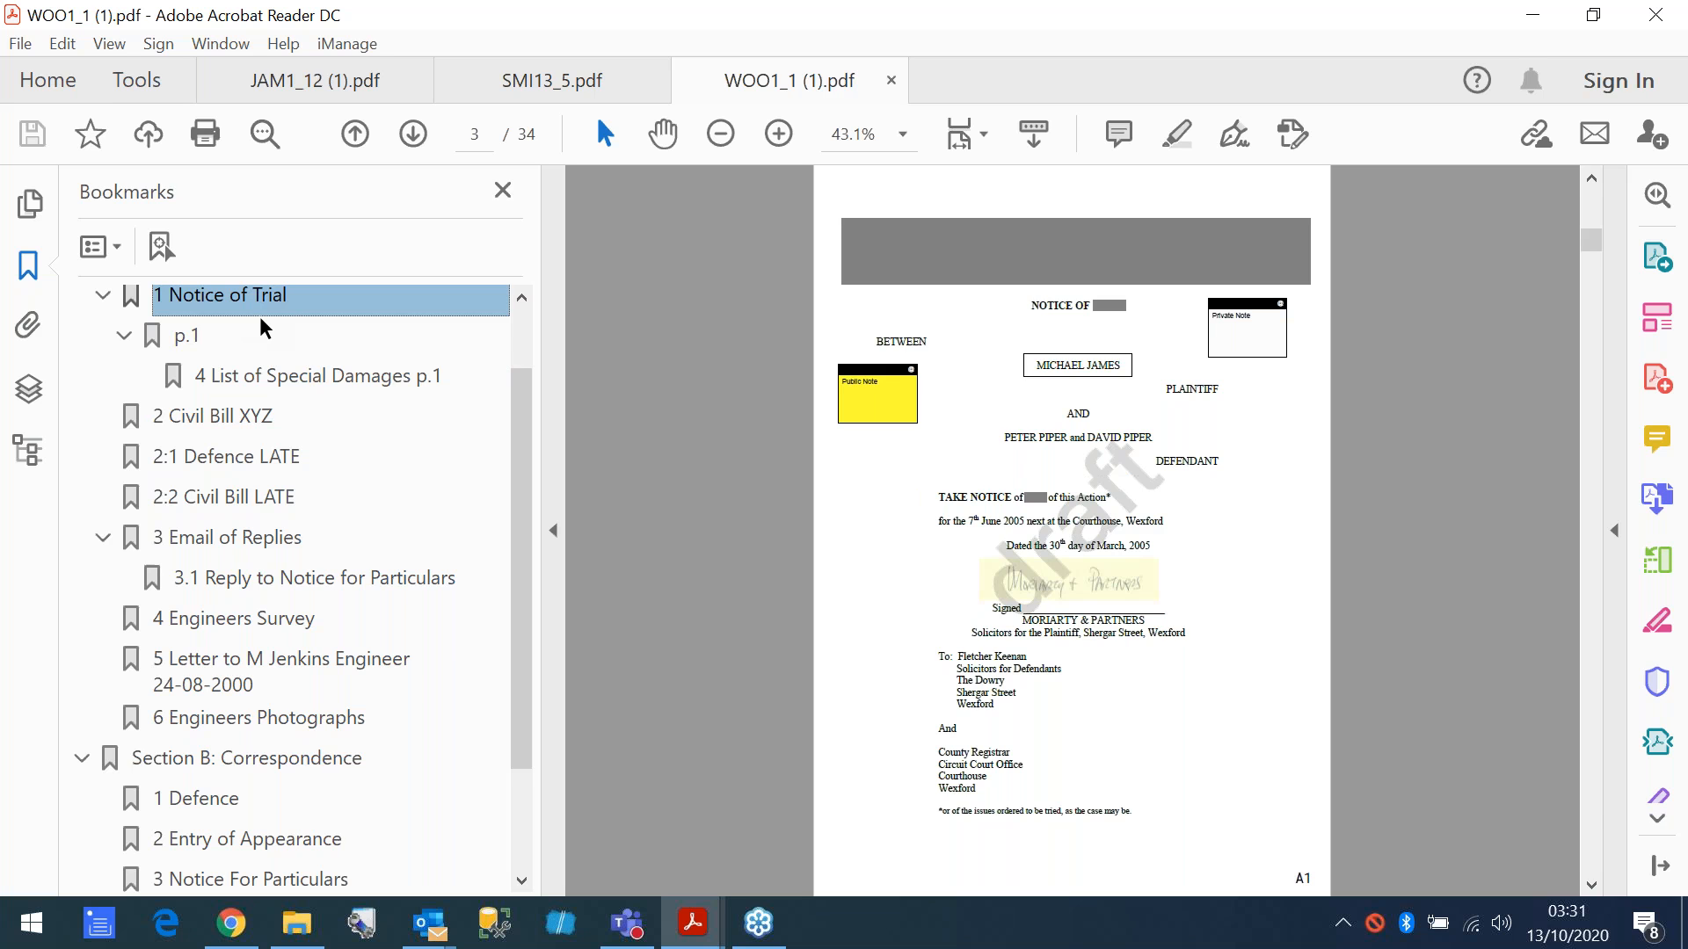
pyautogui.click(891, 81)
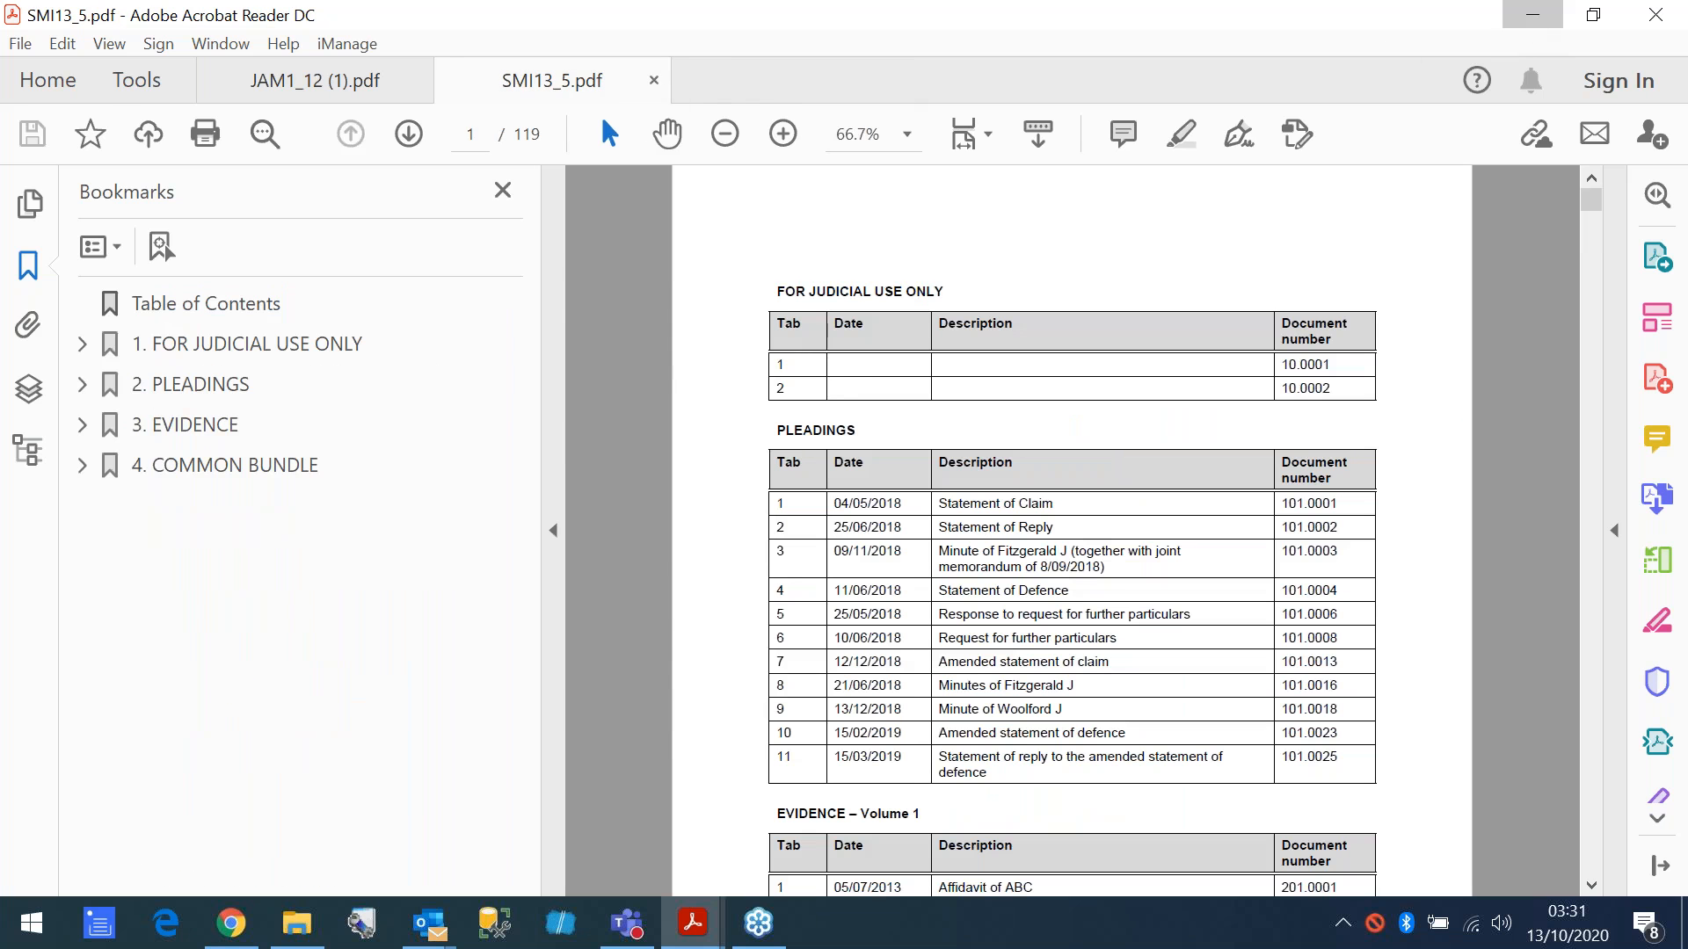
pyautogui.click(1532, 15)
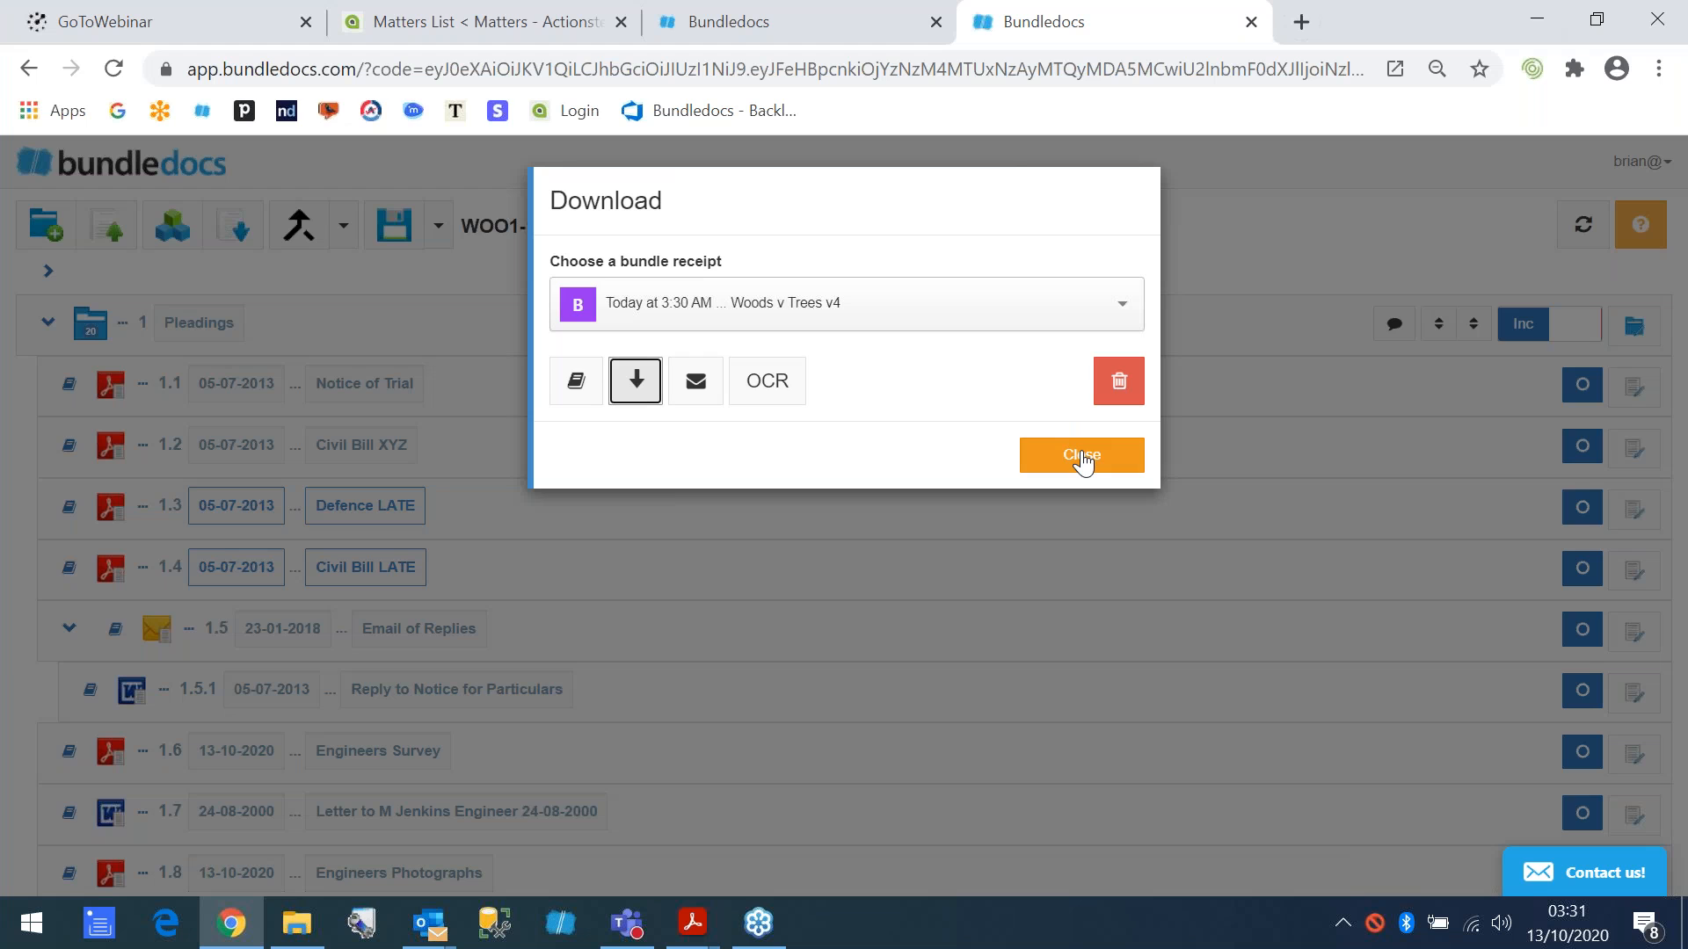
# - Preview the Woods v Trees v4 bundle online, close it, and return to the bundle list
pyautogui.click(573, 387)
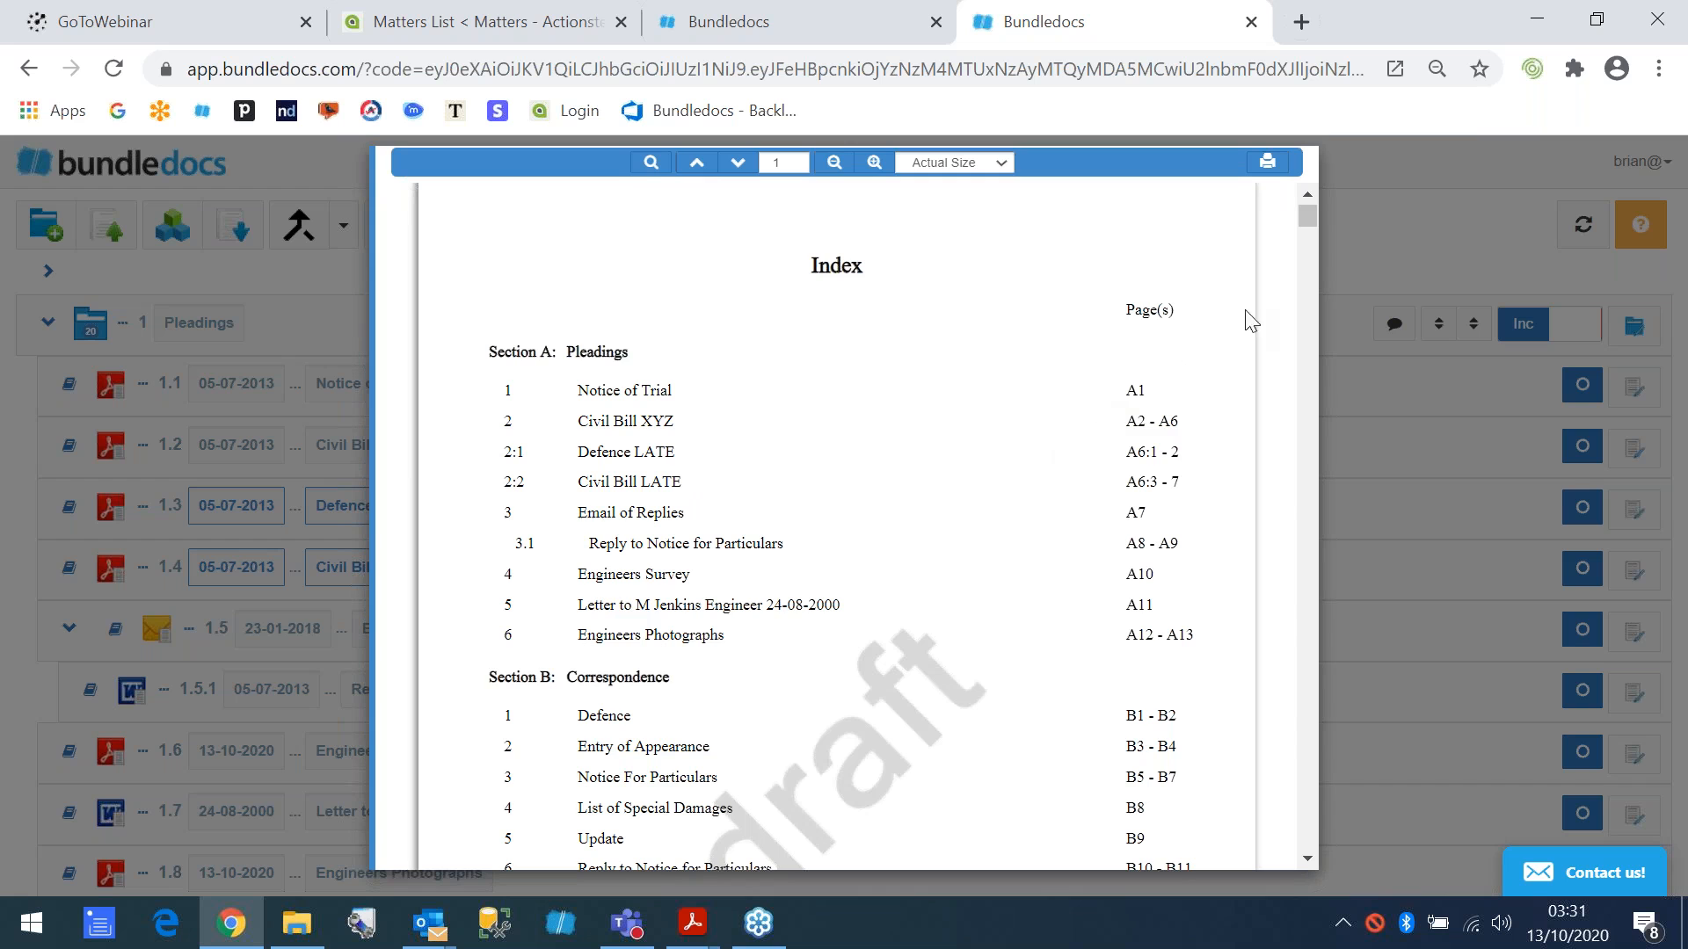
pyautogui.click(1363, 235)
pyautogui.click(1052, 445)
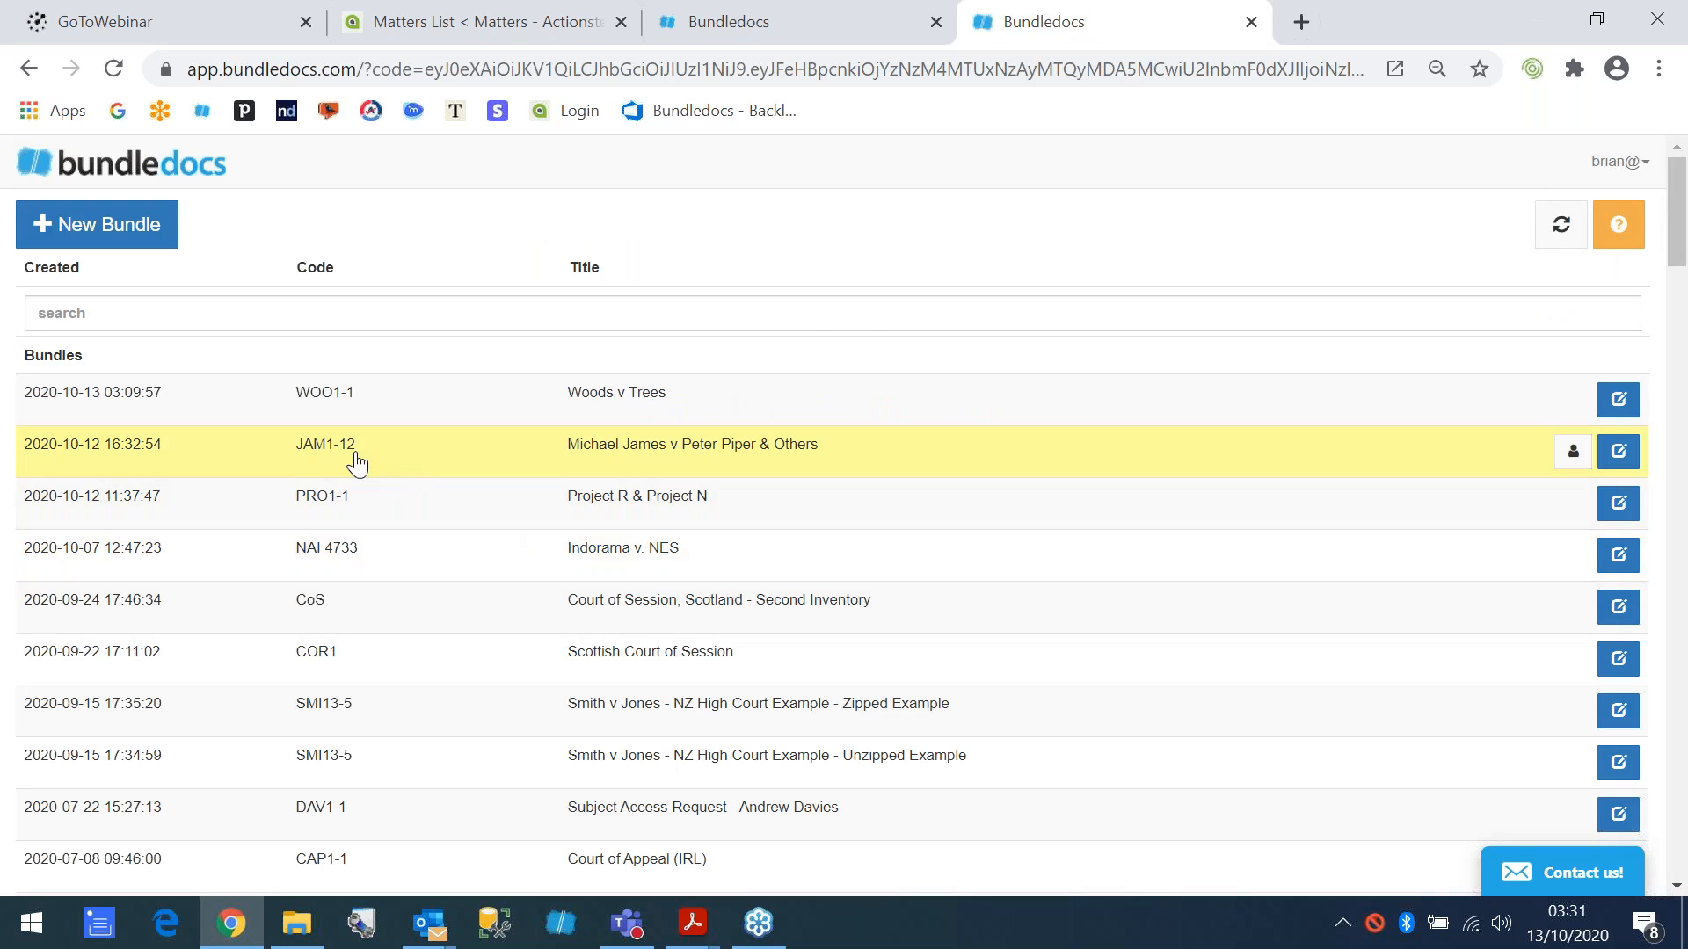
# - Open bundle JAM1-12 and preview its generated version online
pyautogui.click(356, 463)
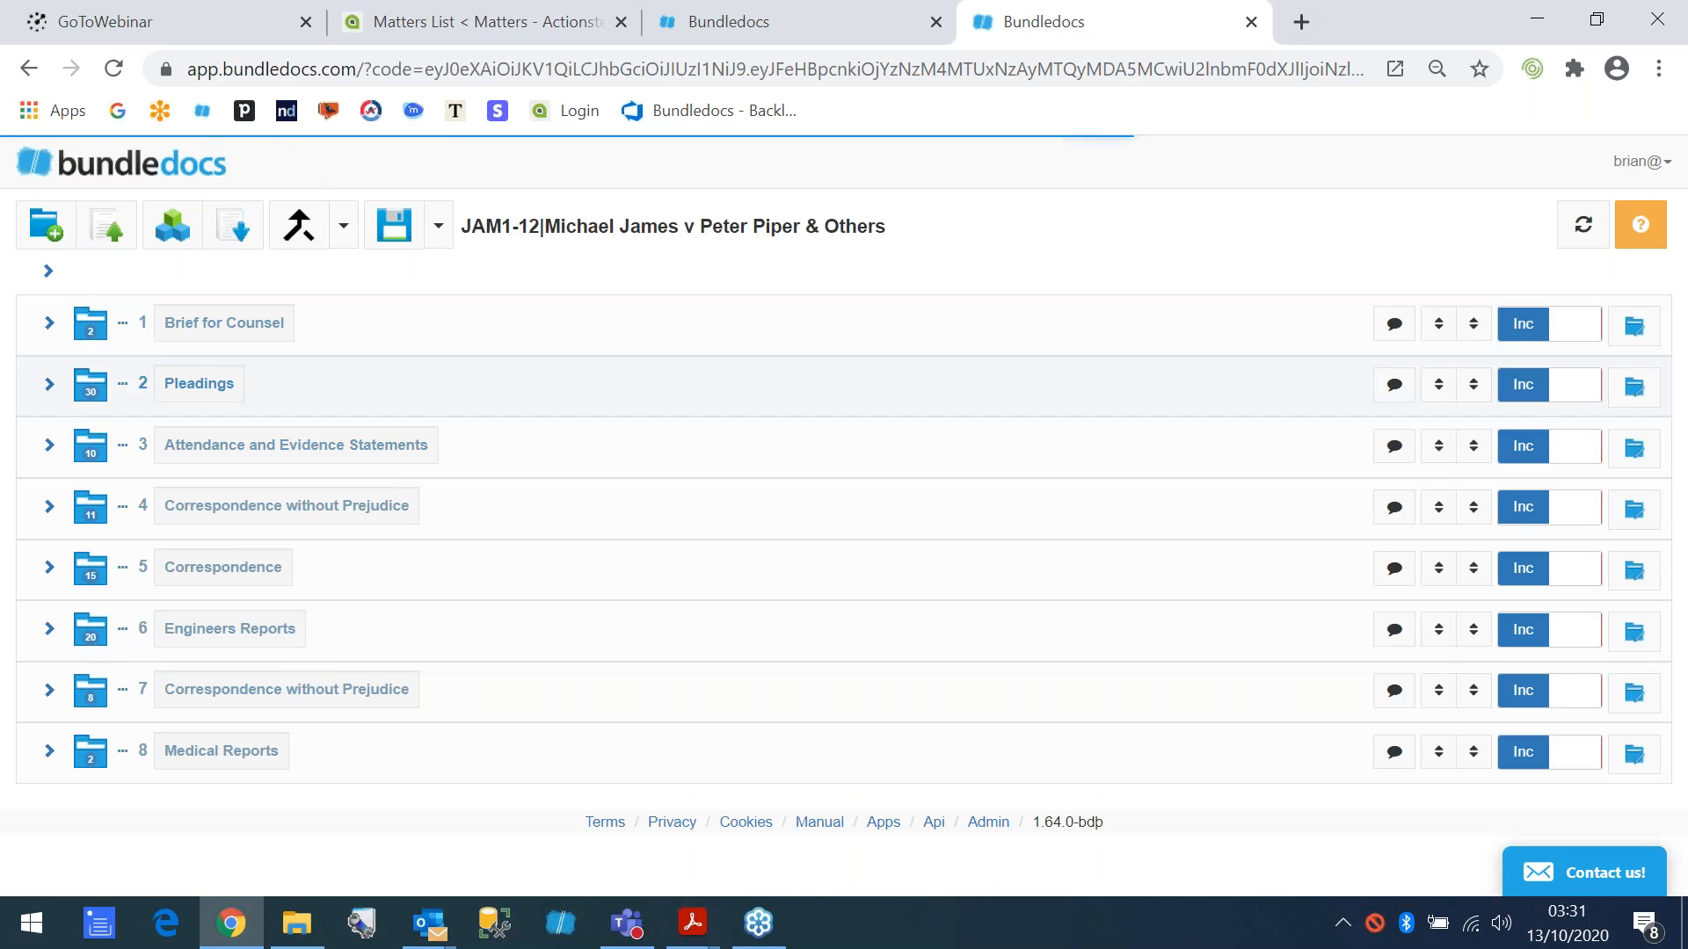
pyautogui.click(48, 387)
pyautogui.click(49, 387)
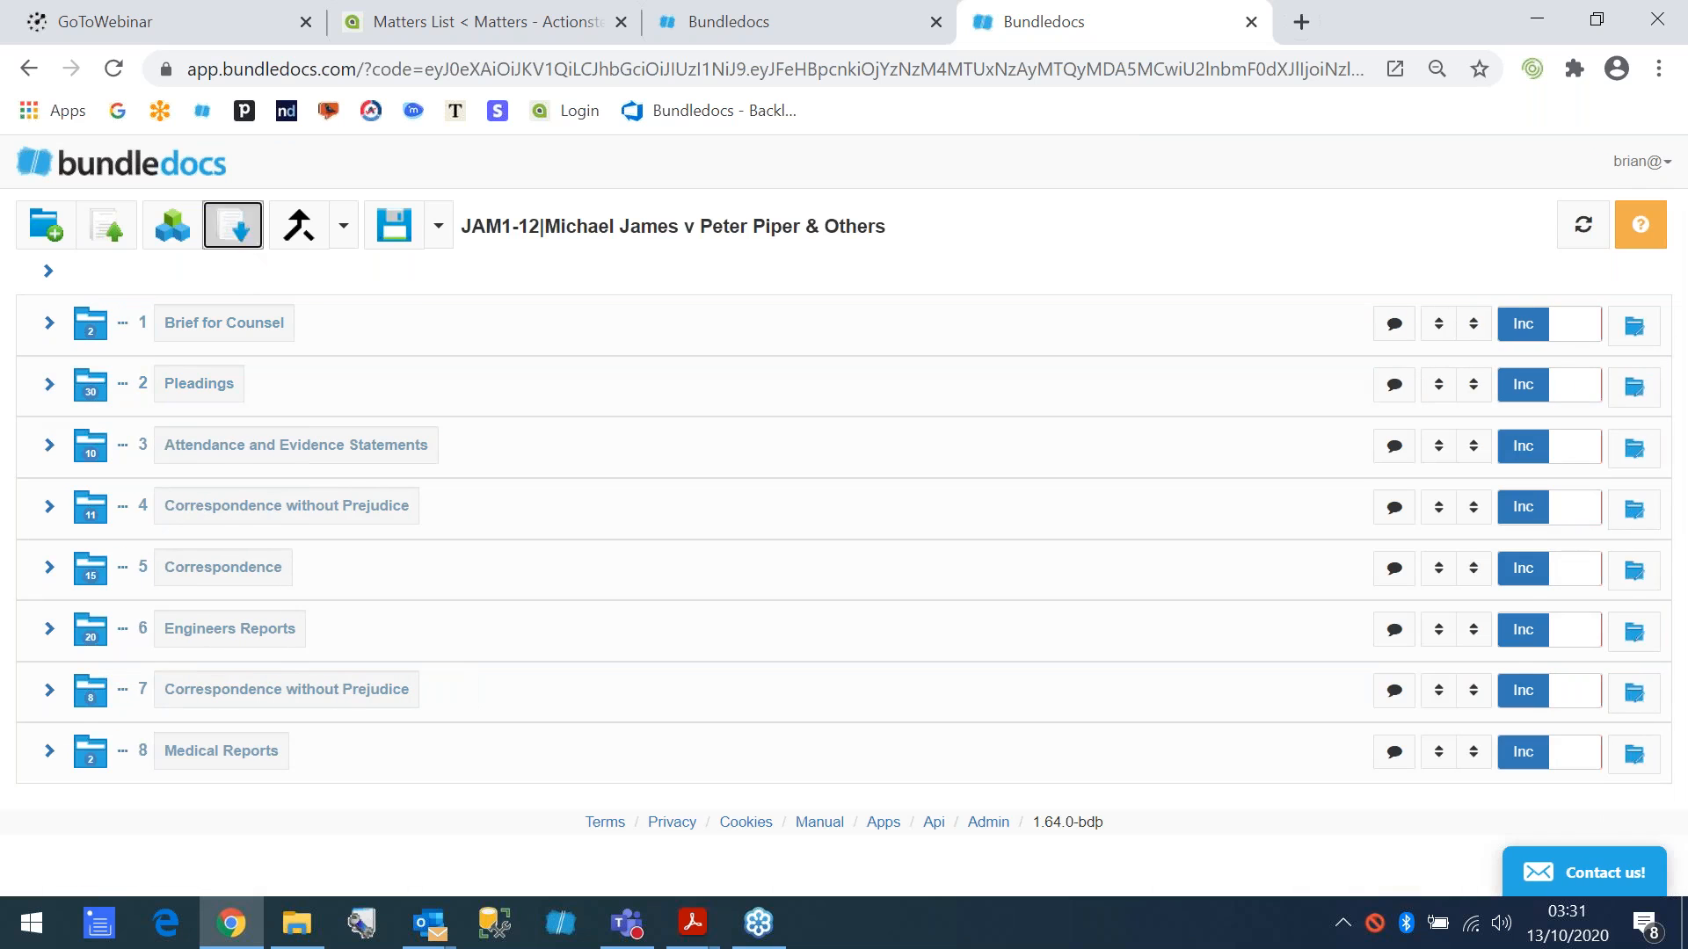
pyautogui.click(233, 226)
pyautogui.click(574, 385)
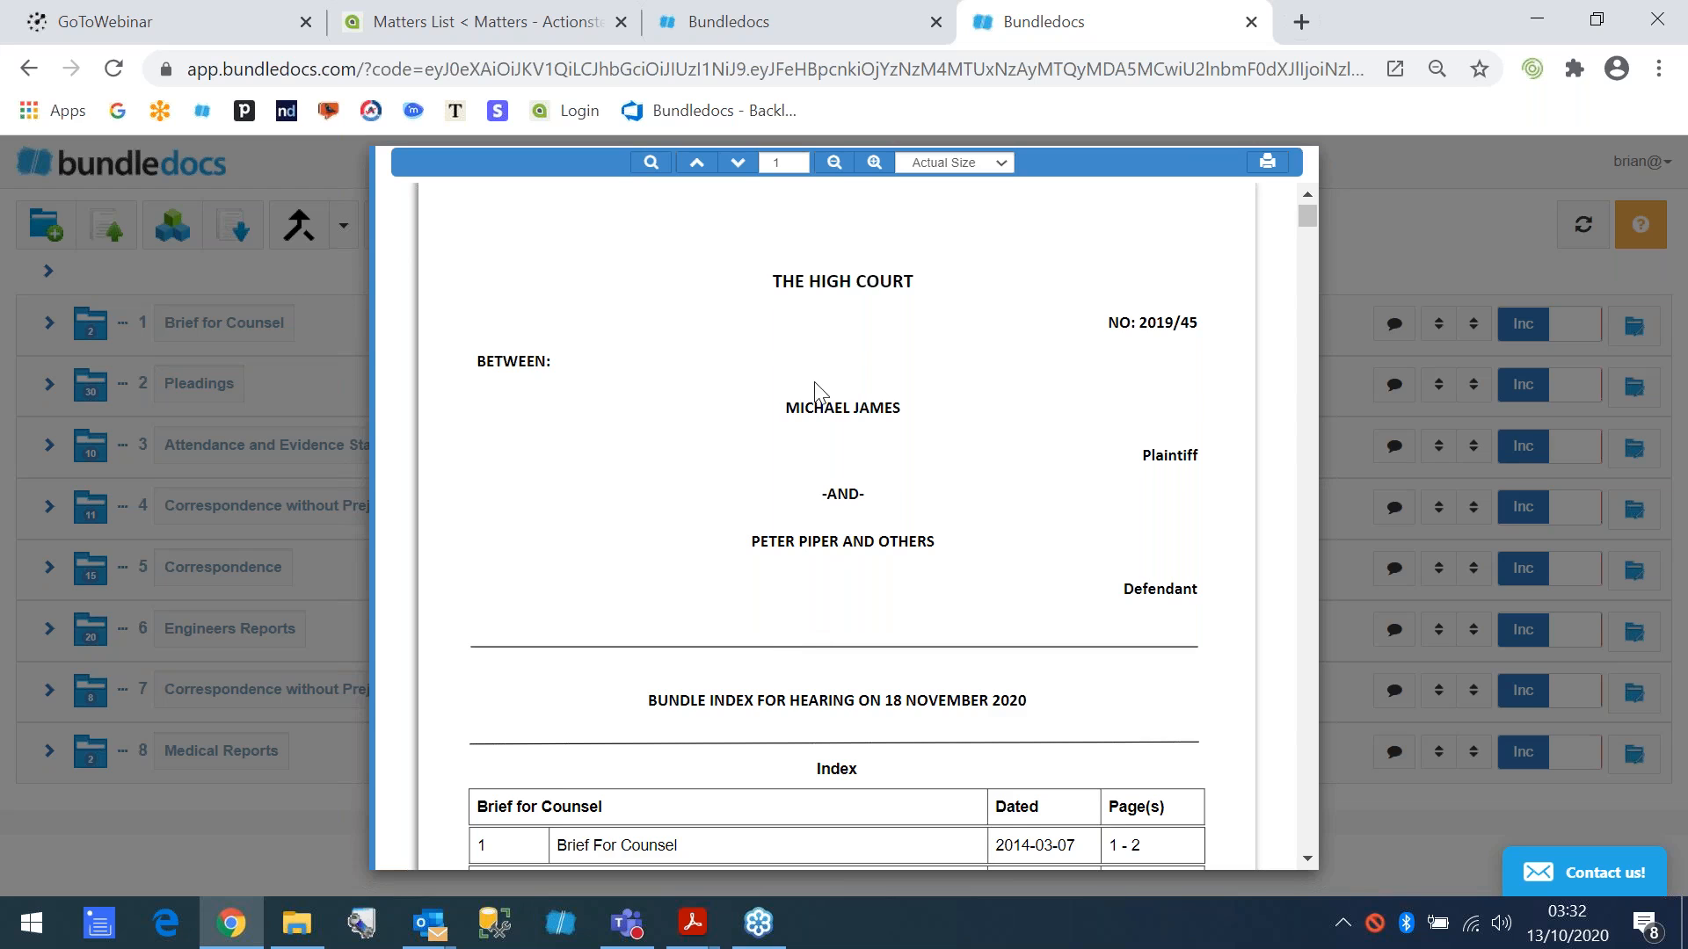
# - Review the court heading and the index table of the JAM1-12 preview, and close the preview and download options
pyautogui.scroll(-4, 804, 537)
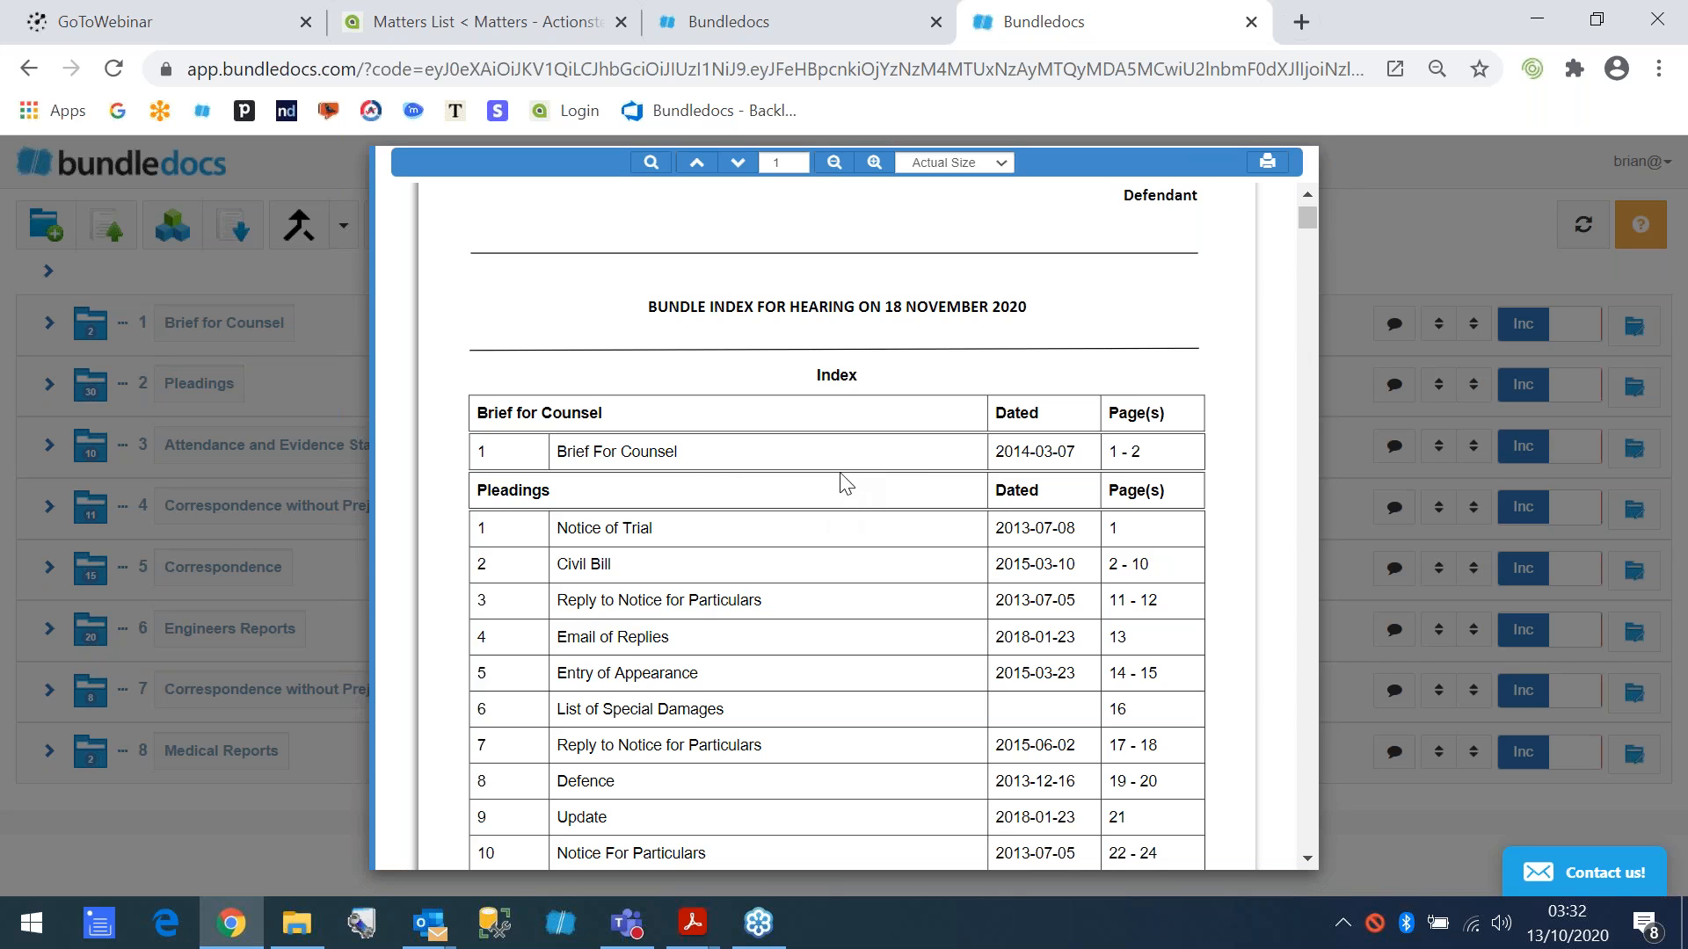
pyautogui.scroll(-6, 836, 486)
pyautogui.scroll(6, 911, 467)
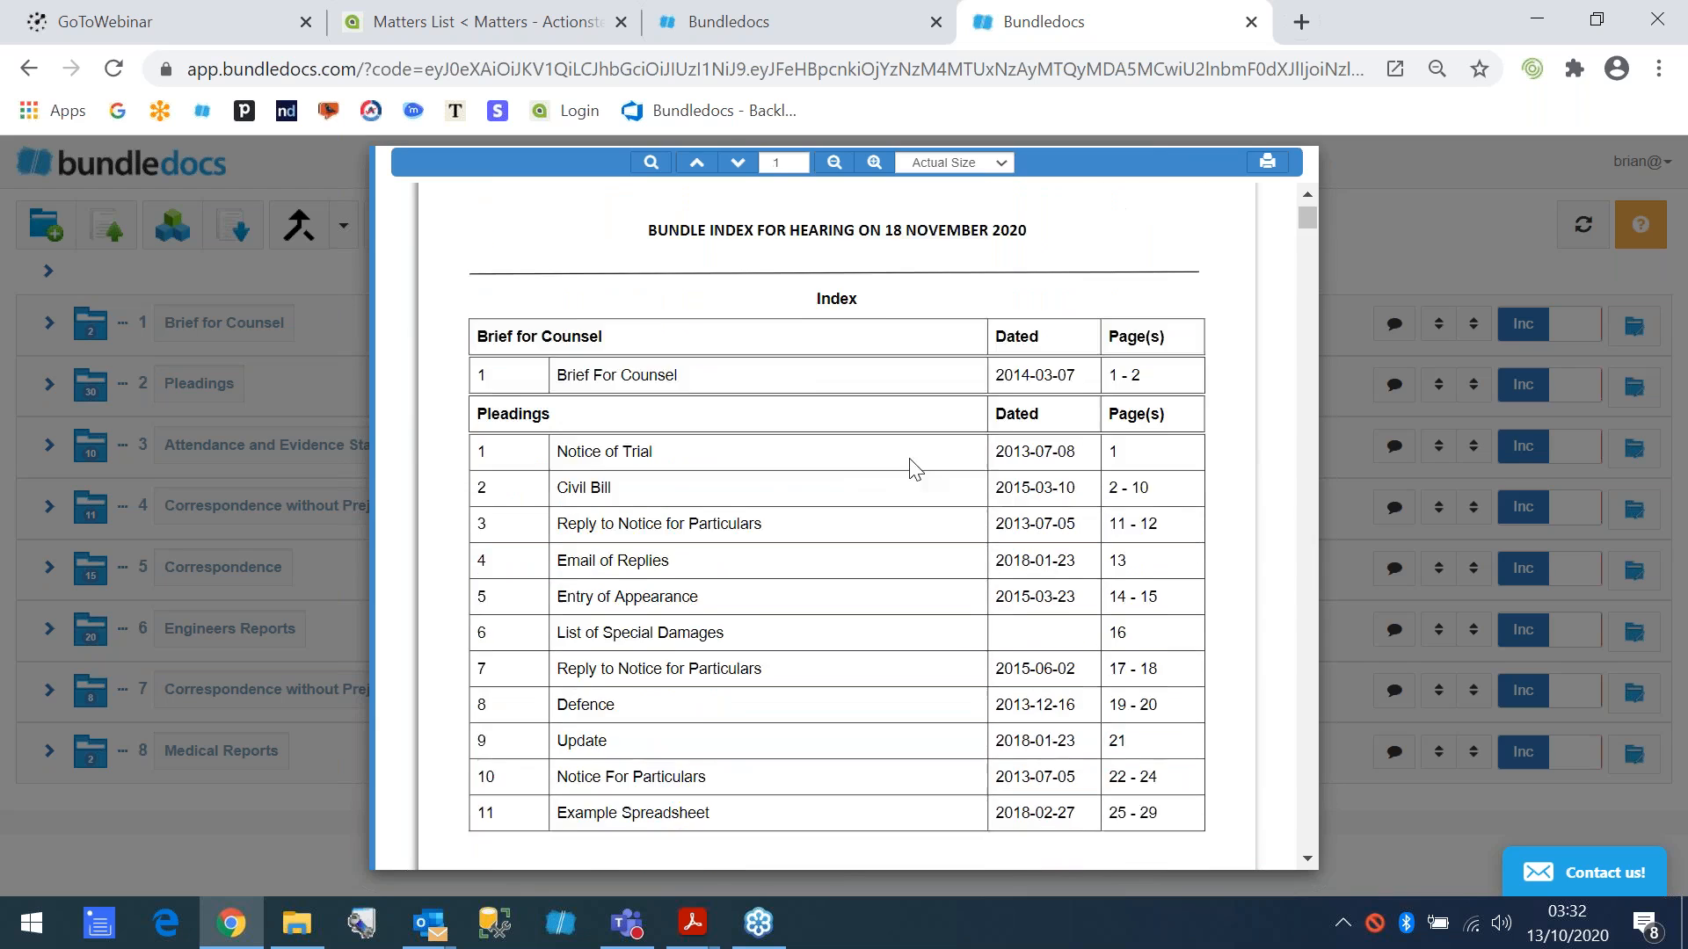
pyautogui.click(386, 166)
pyautogui.click(1060, 455)
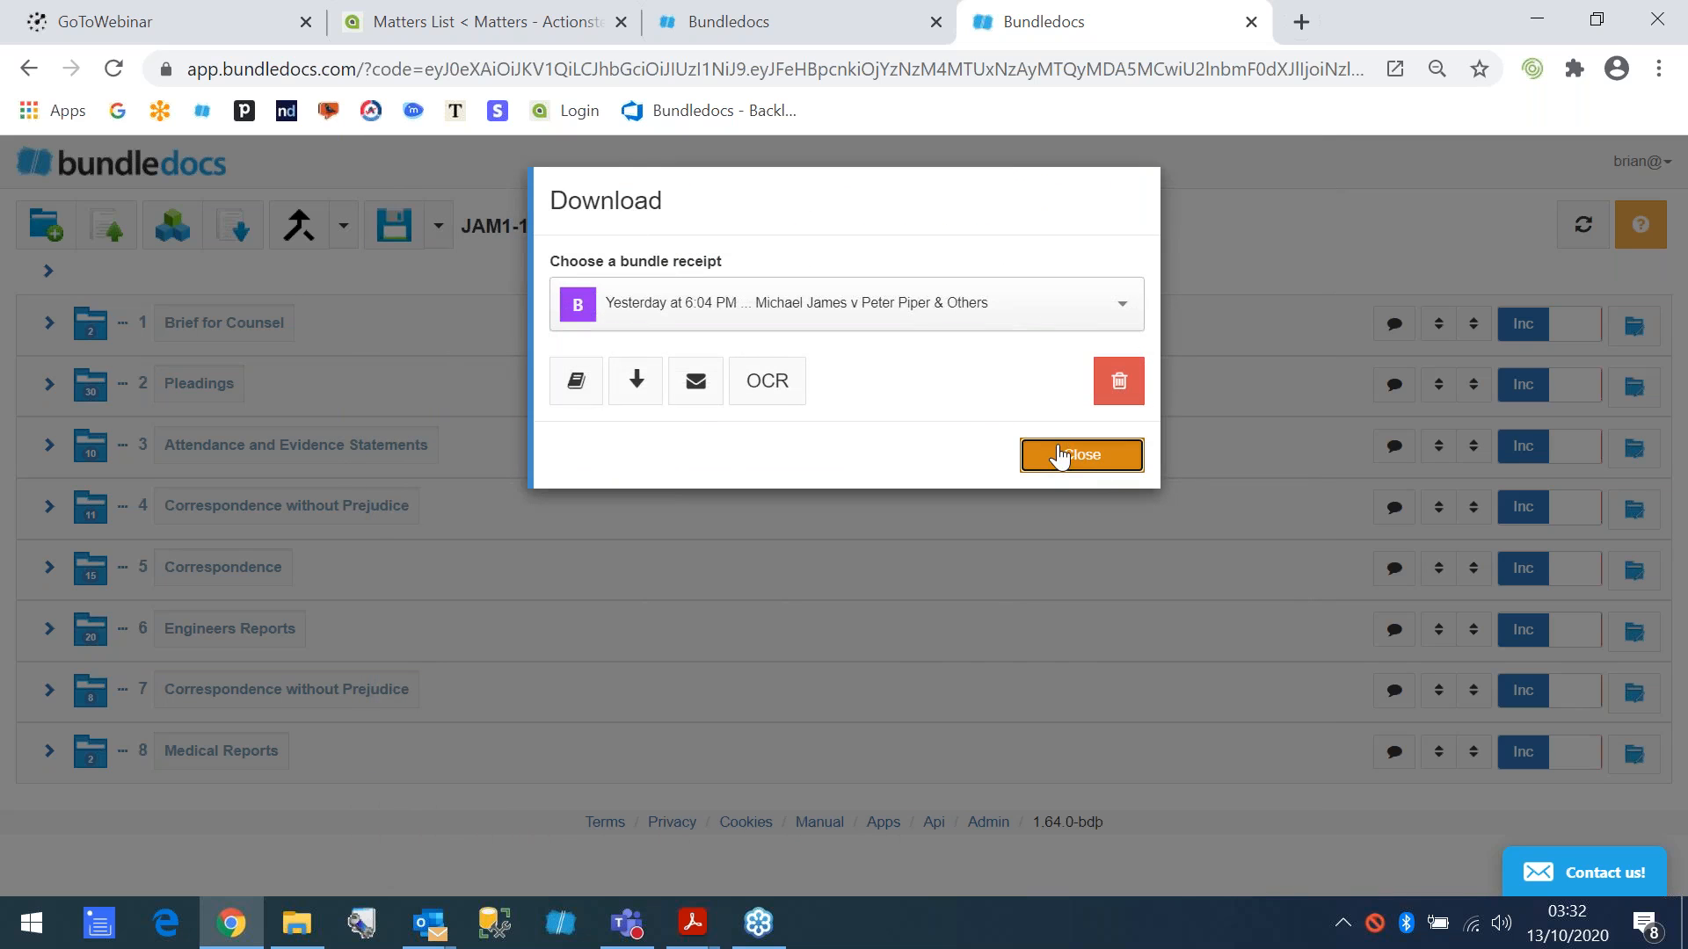
# - Return to the bundle list, search for "vict", and open bundle BUT12-3
pyautogui.click(172, 226)
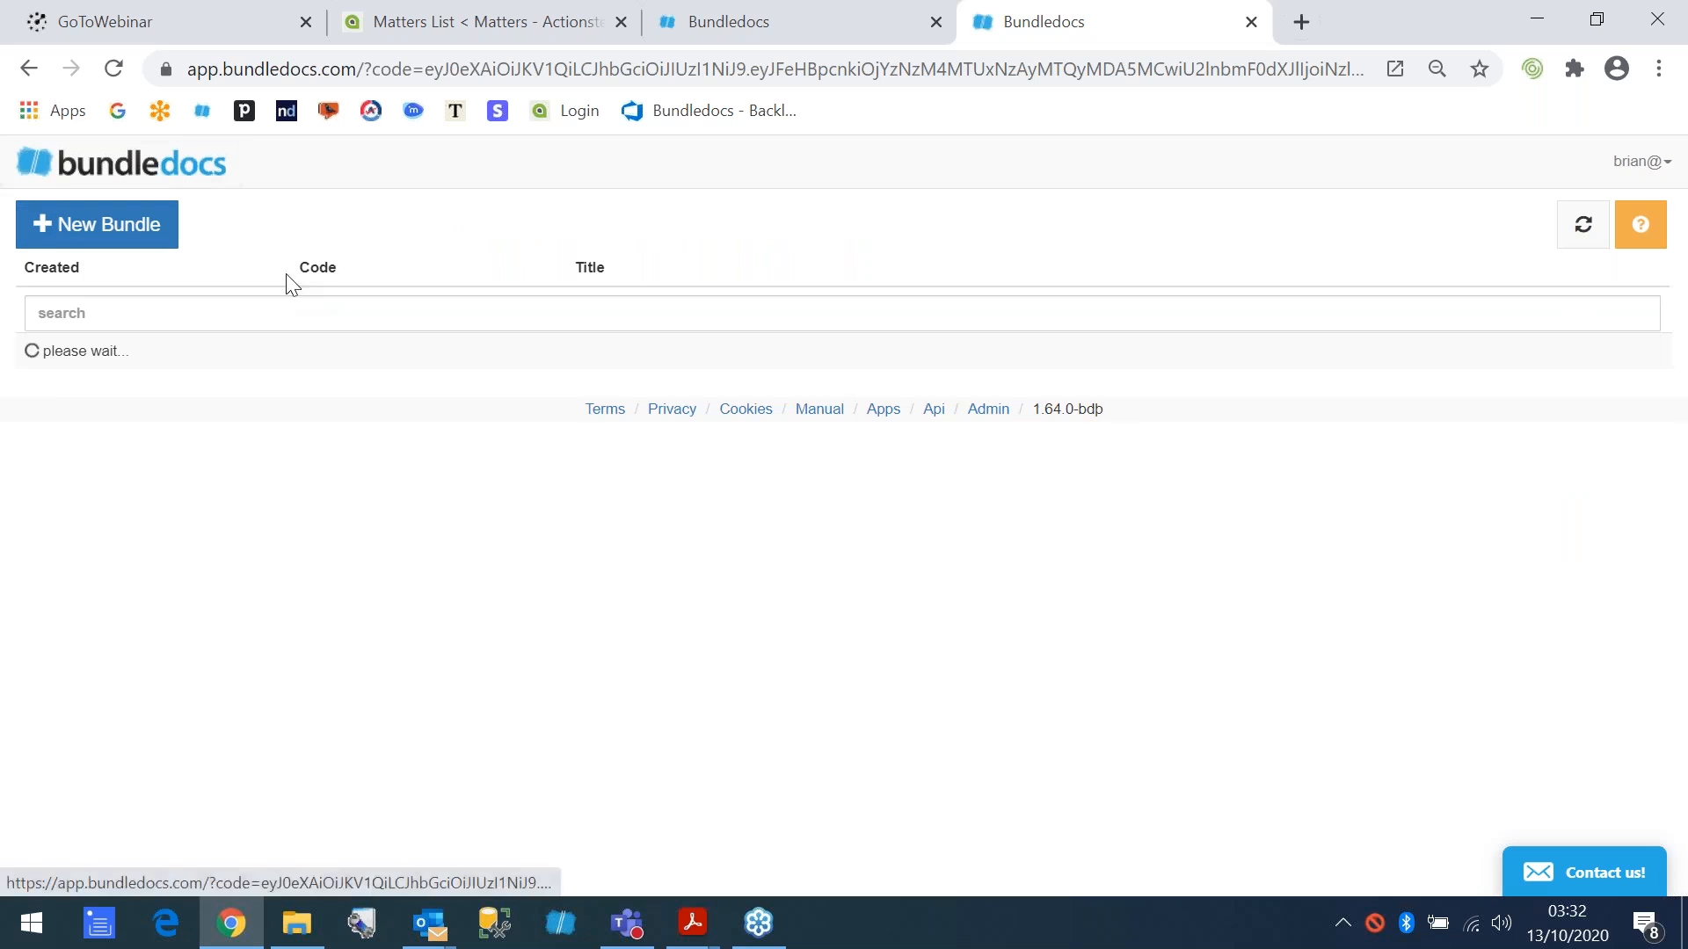
pyautogui.click(262, 314)
pyautogui.write('vict')
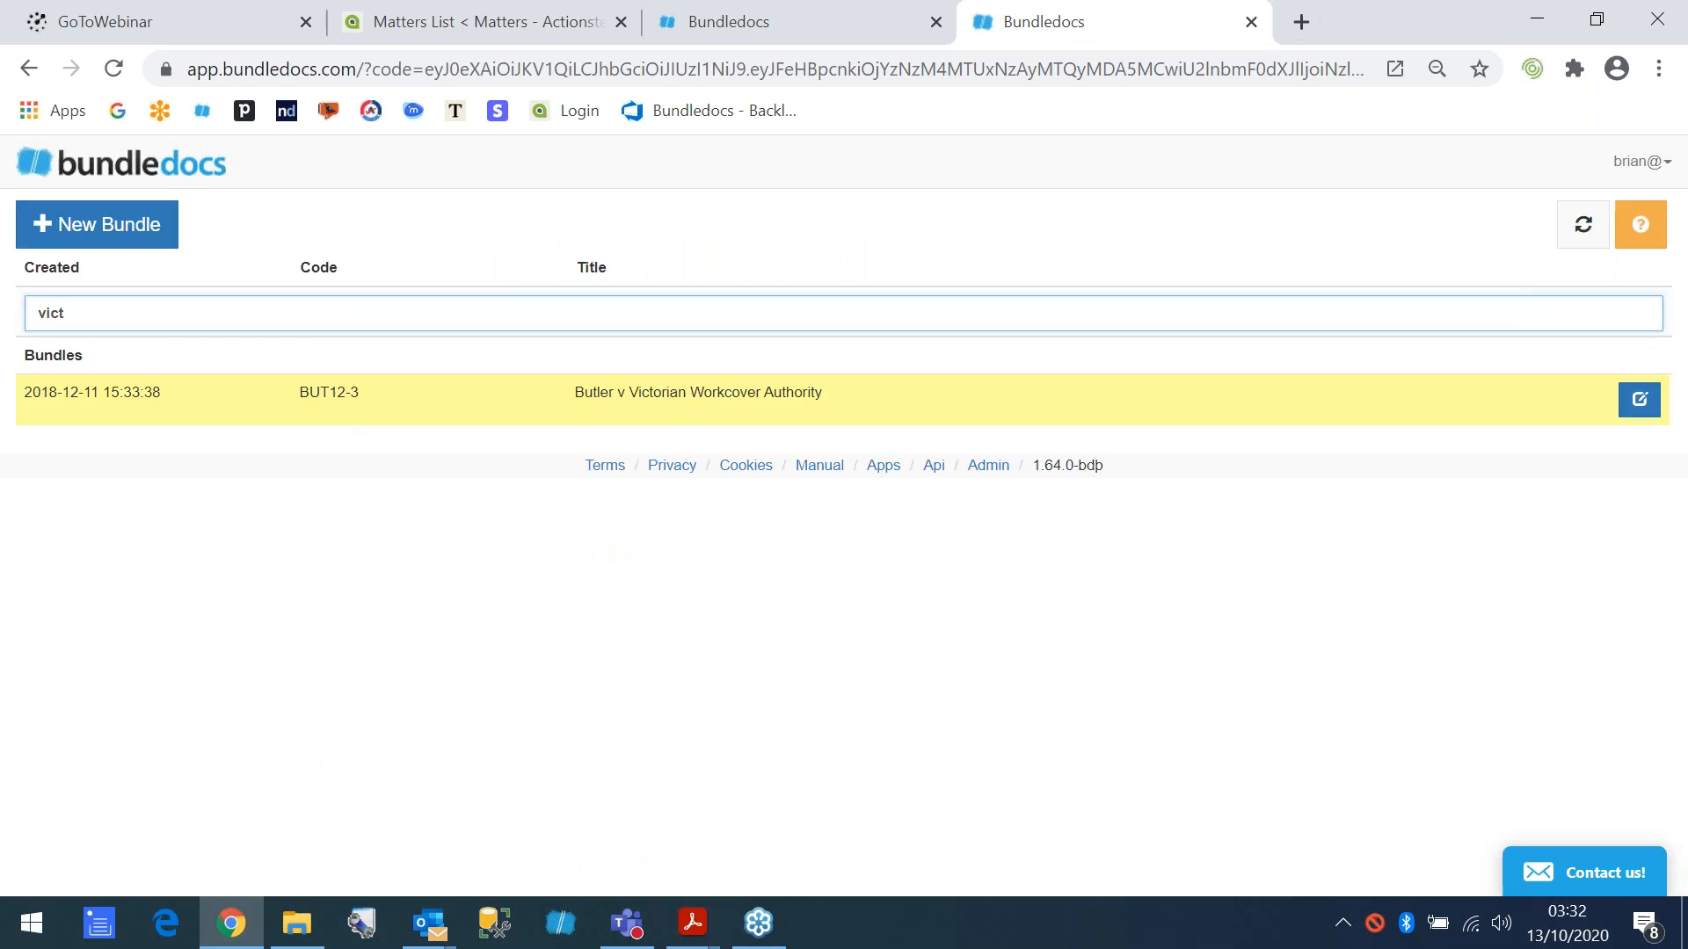
pyautogui.click(332, 413)
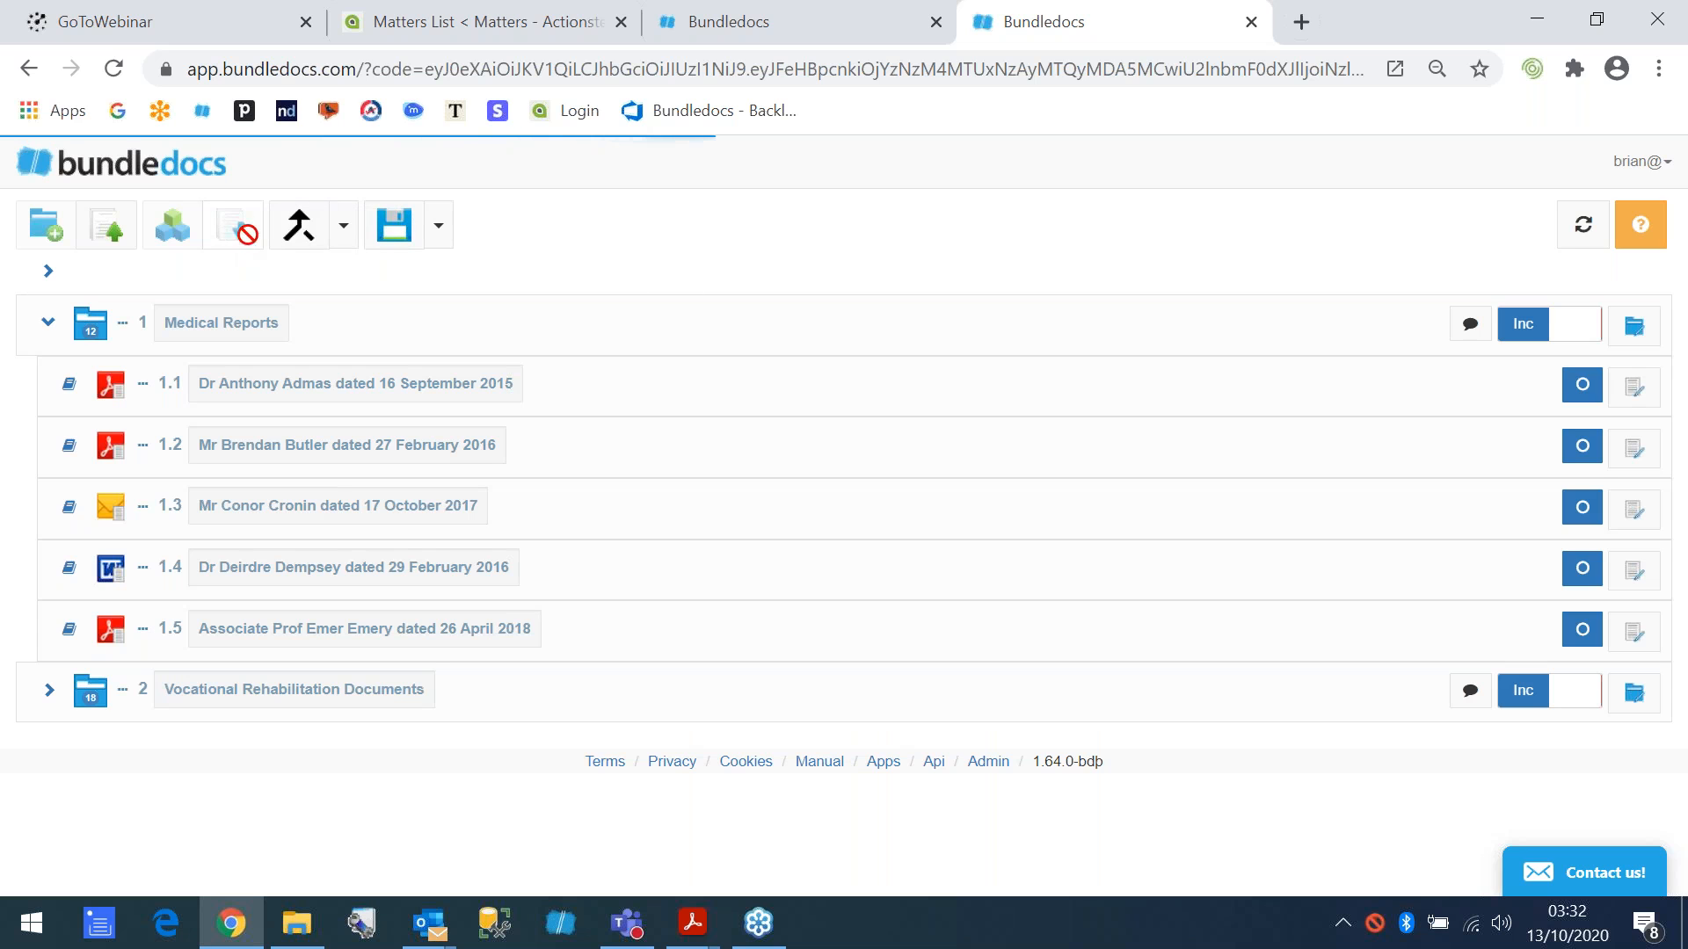
# - Preview the generated BUT12-3 bundle, look through its court book index, and close it
pyautogui.click(239, 231)
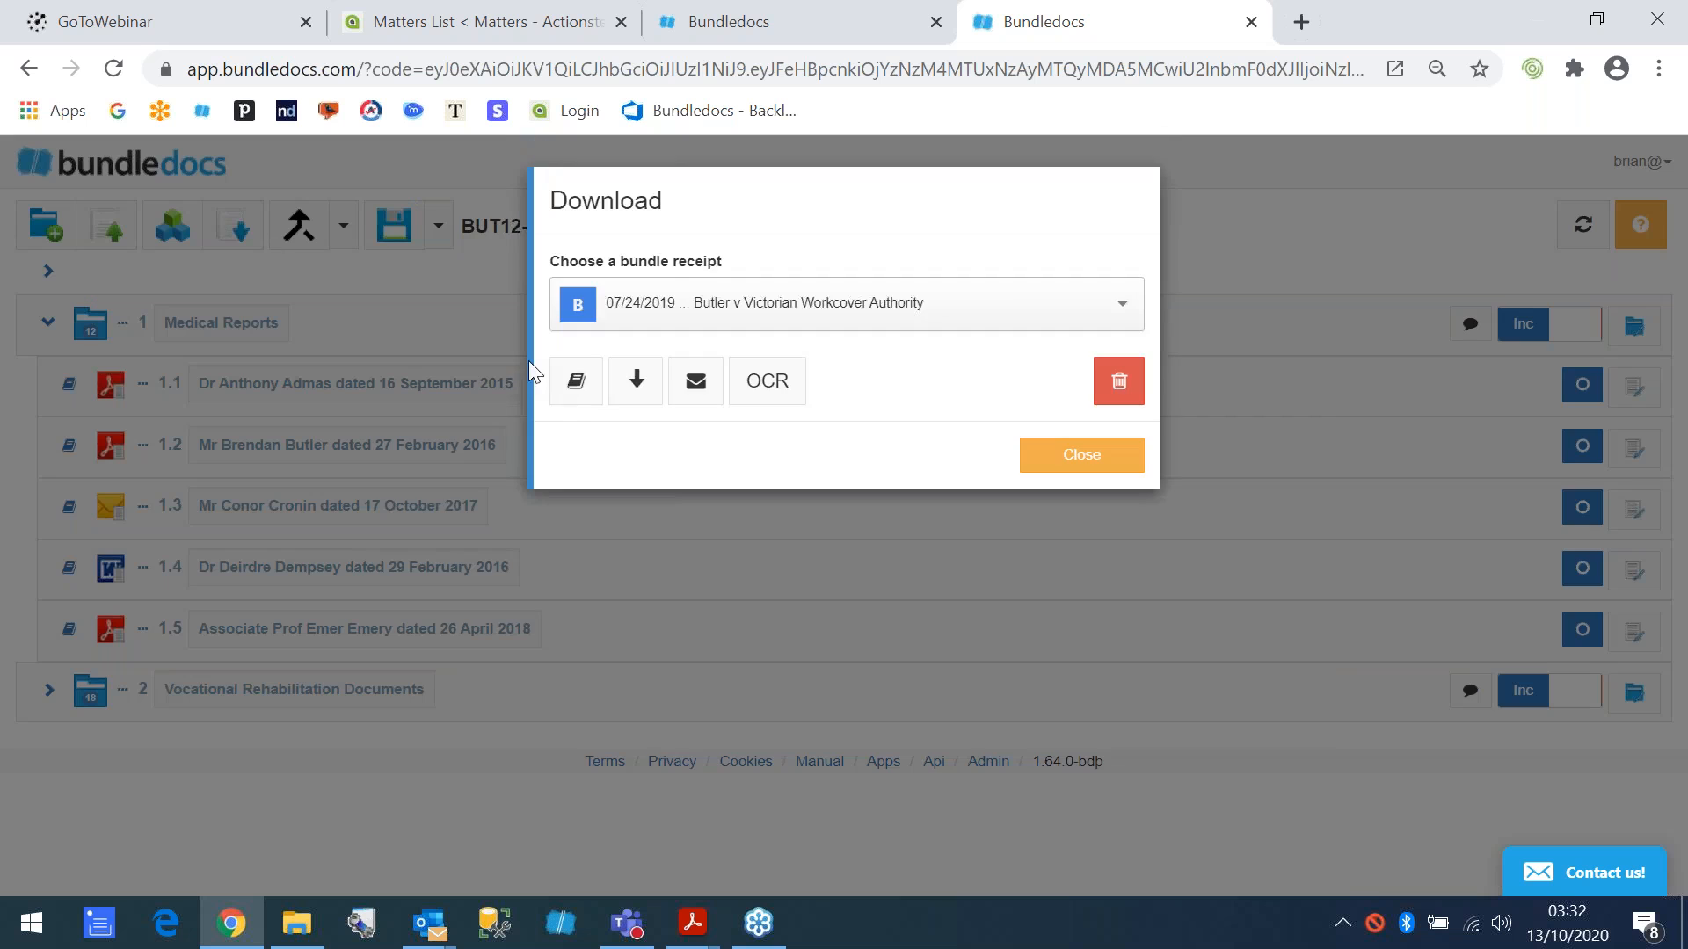
pyautogui.click(578, 381)
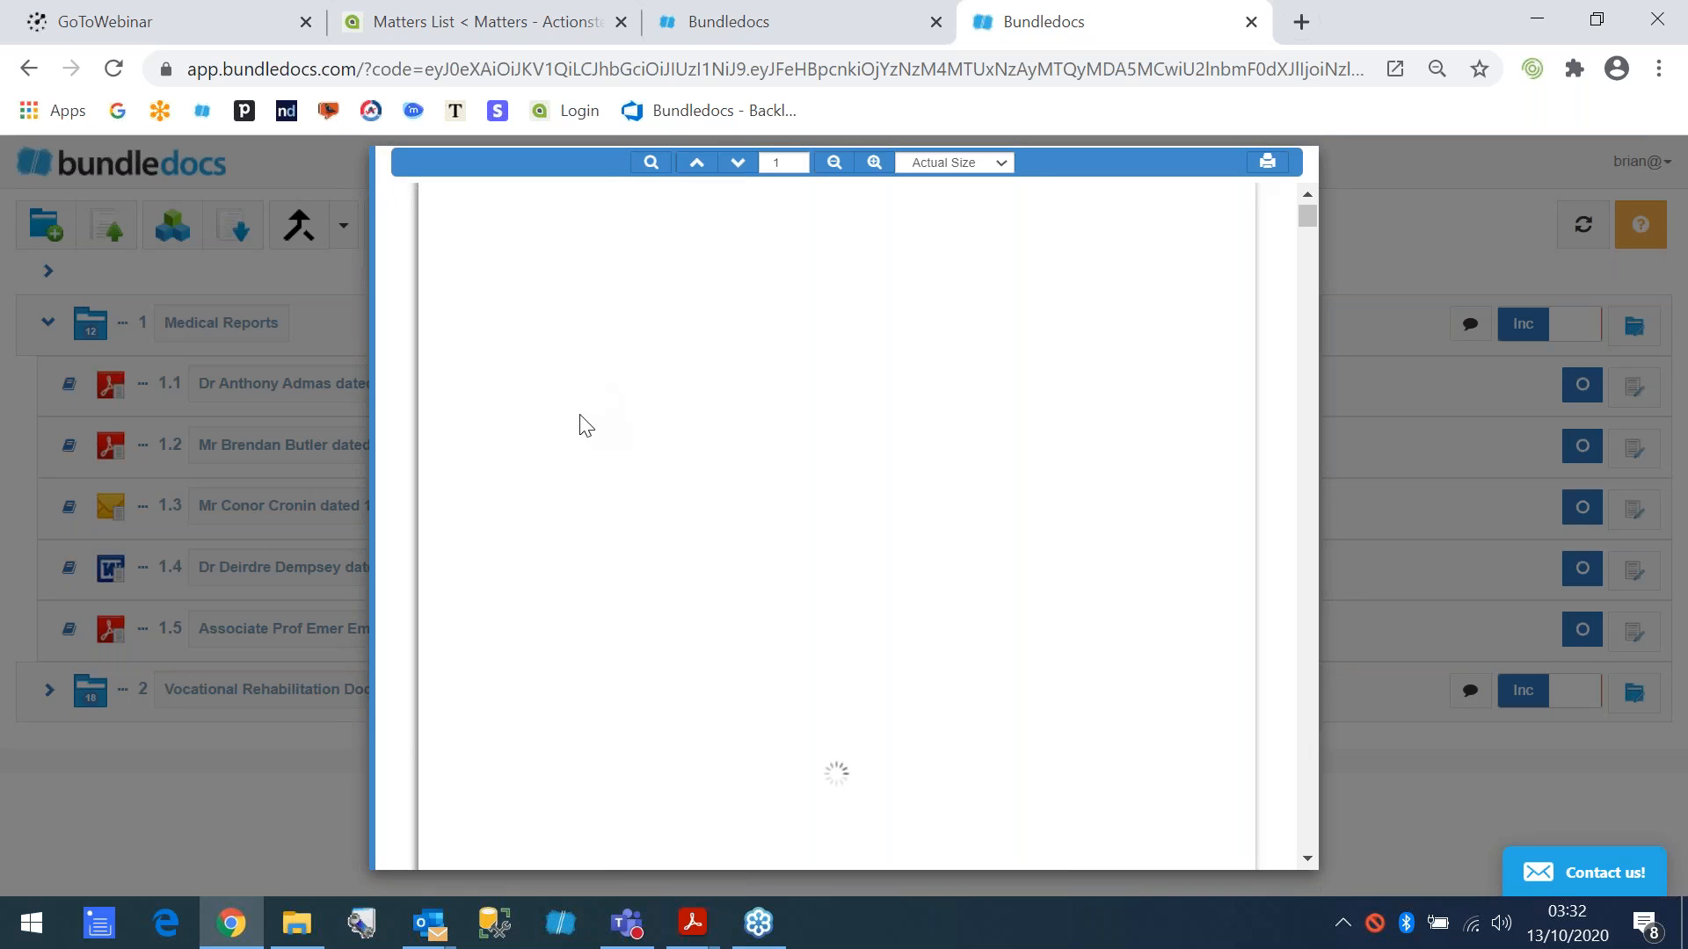
pyautogui.scroll(-5, 666, 560)
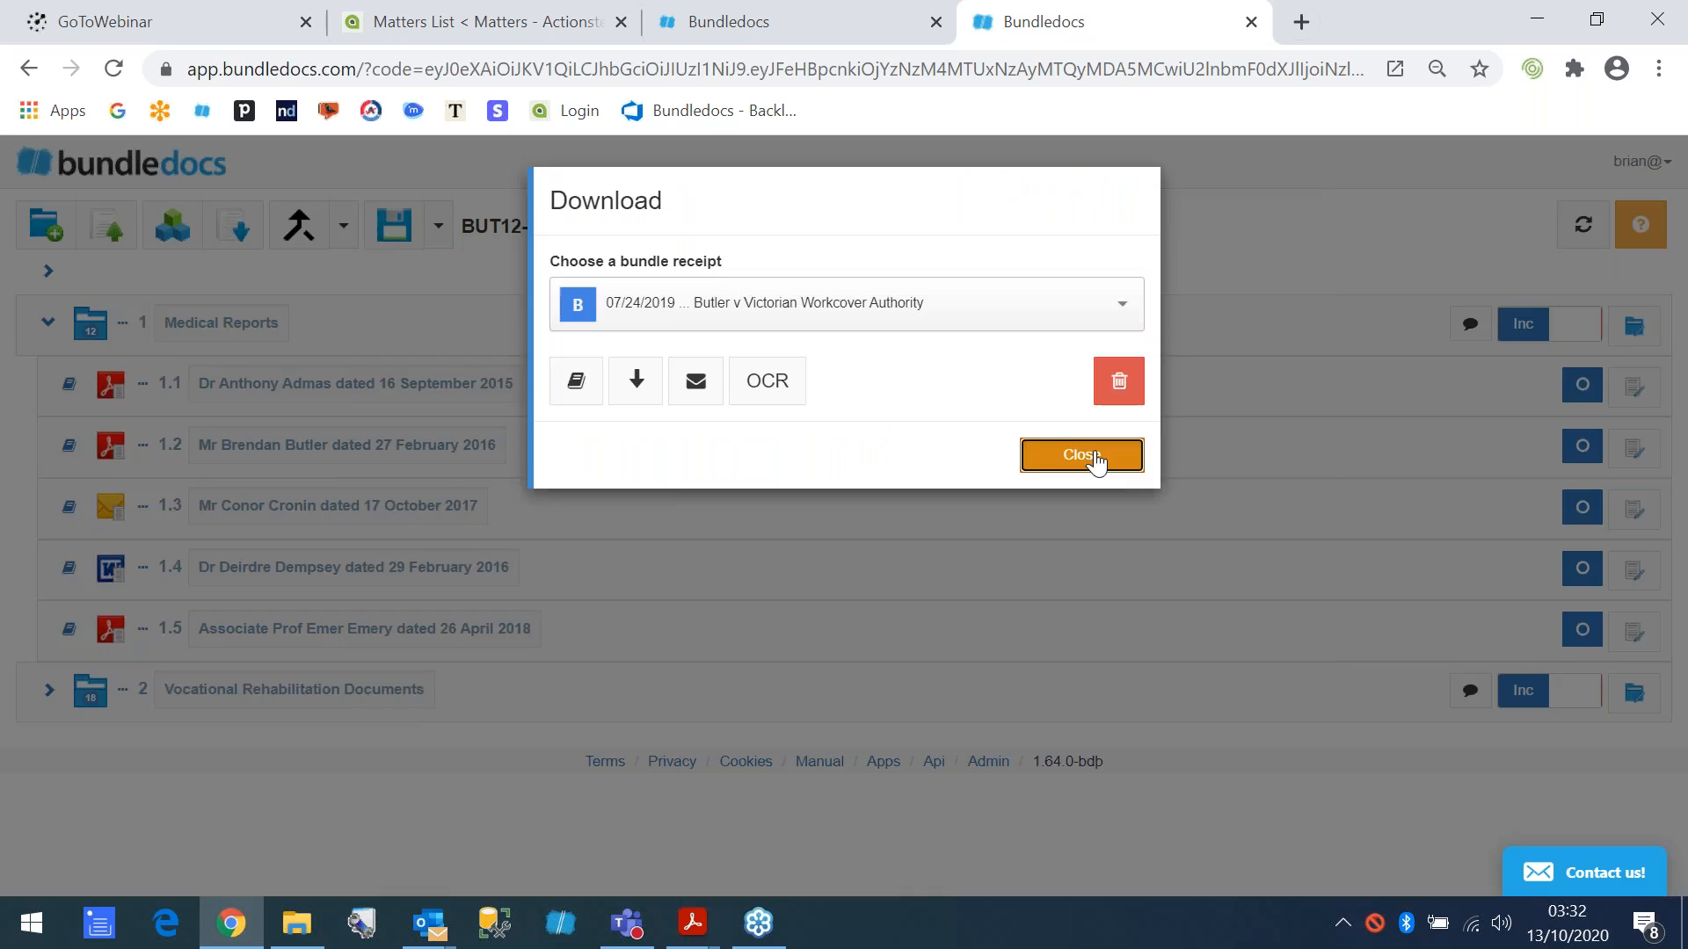
pyautogui.click(1081, 455)
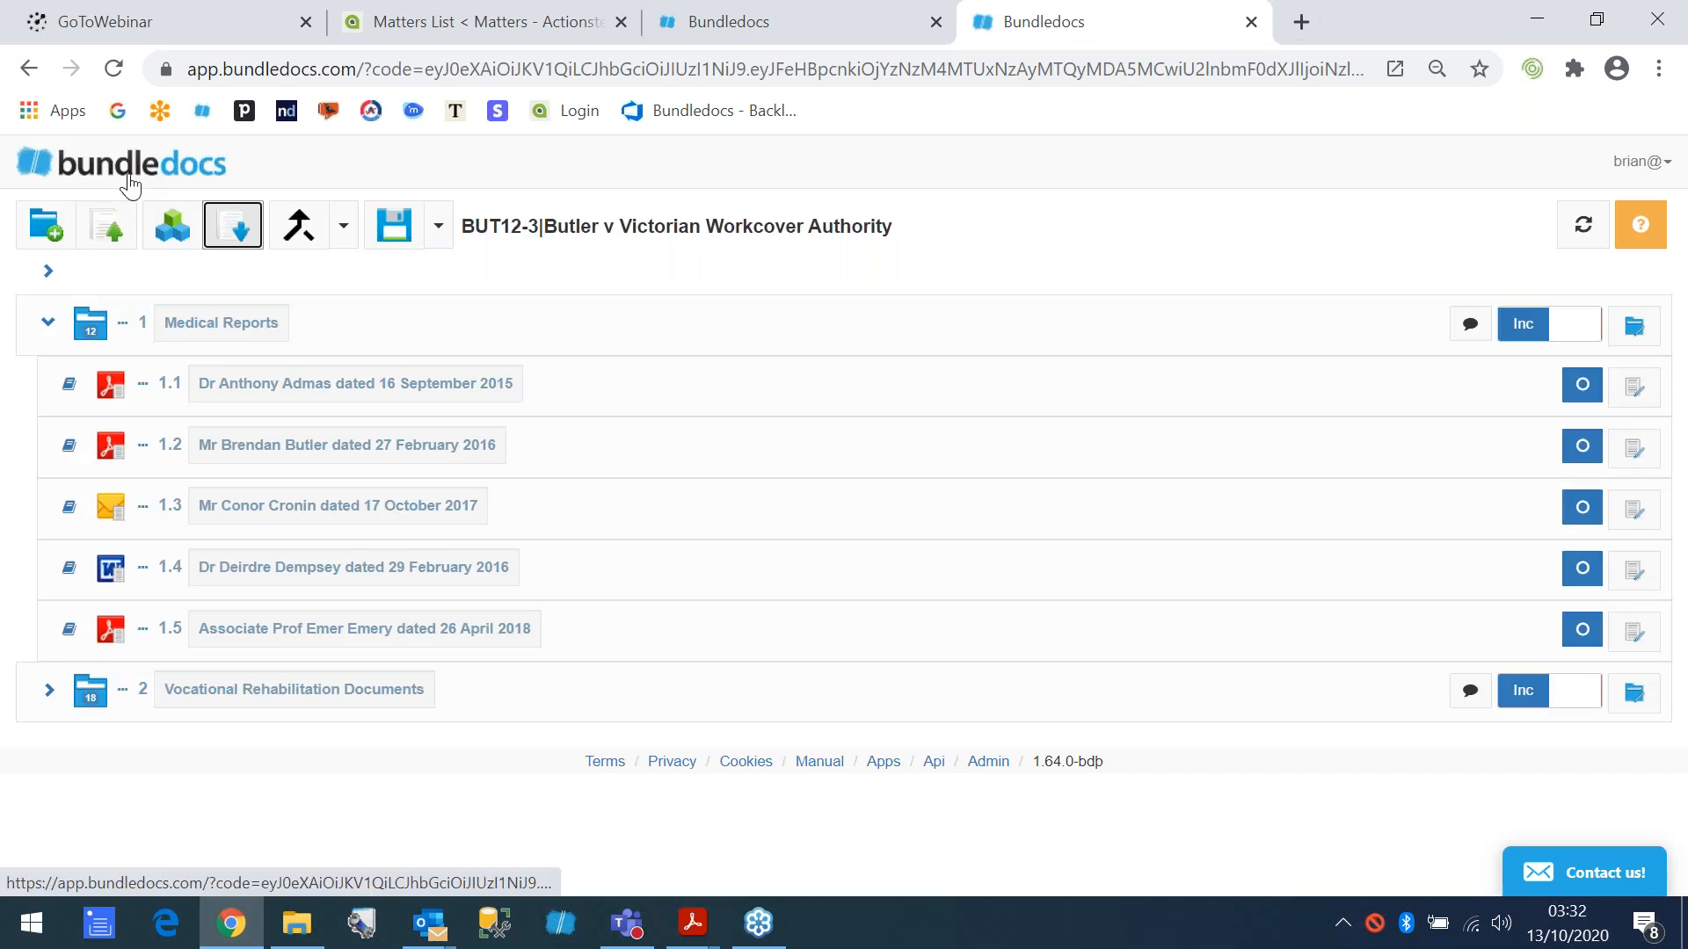
# - Return to the bundle list and clear the search term
pyautogui.click(127, 176)
pyautogui.click(282, 316)
pyautogui.press('BackSpace')
pyautogui.press('BackSpace')
pyautogui.press('BackSpace')
pyautogui.press('BackSpace')
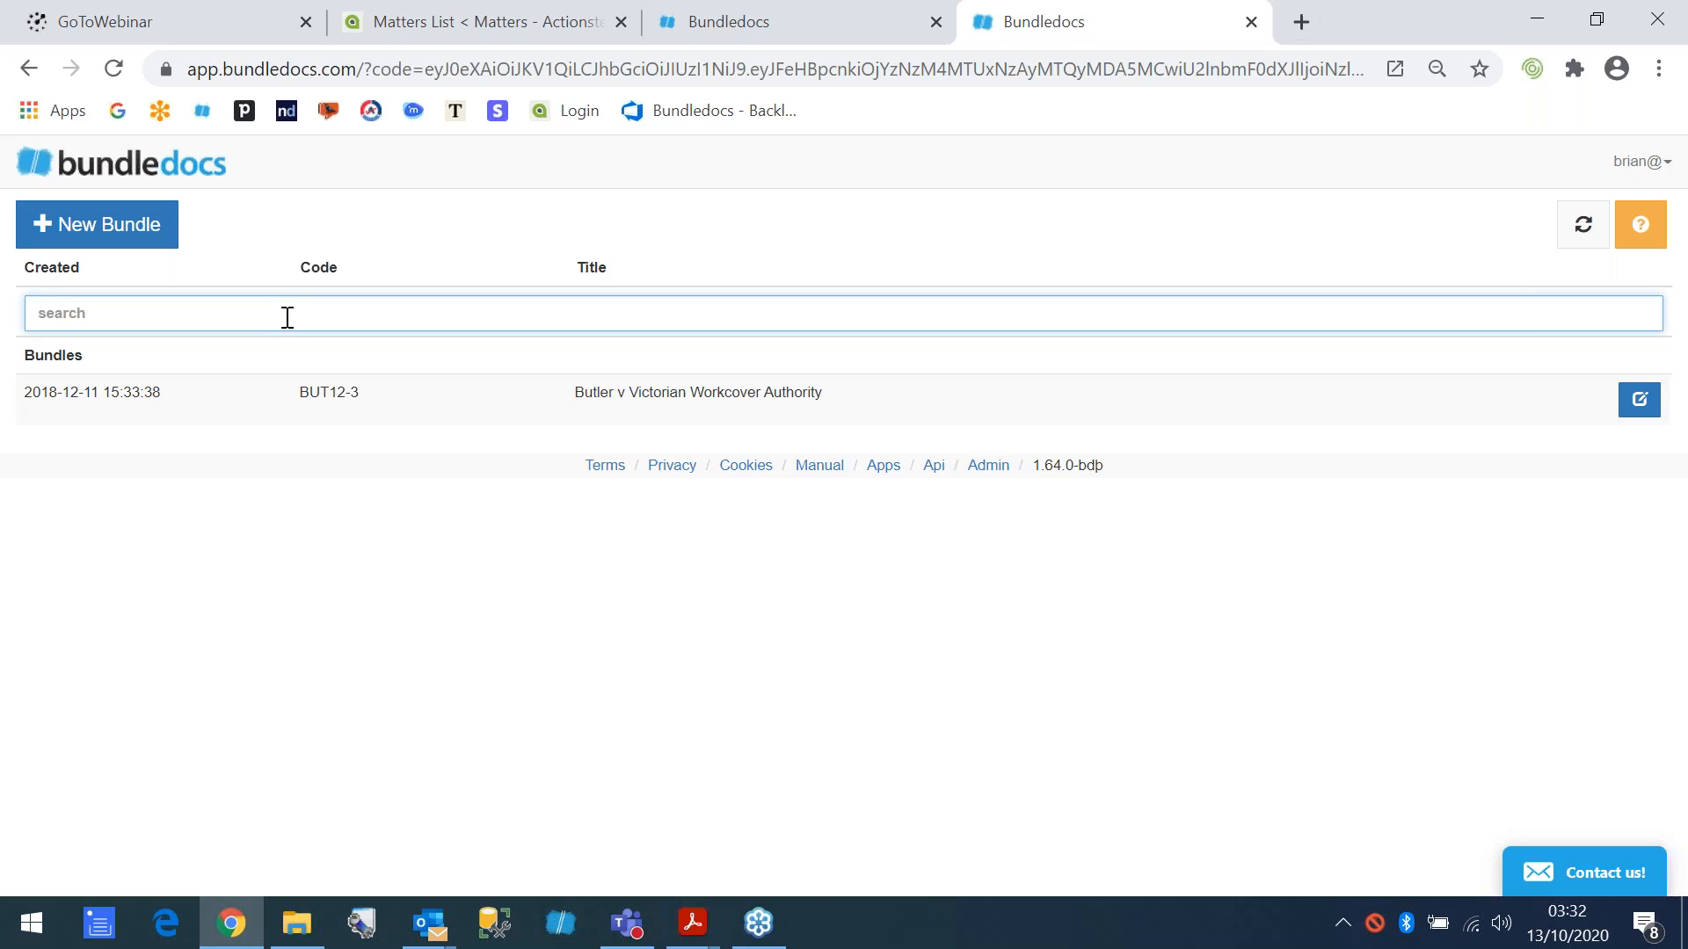
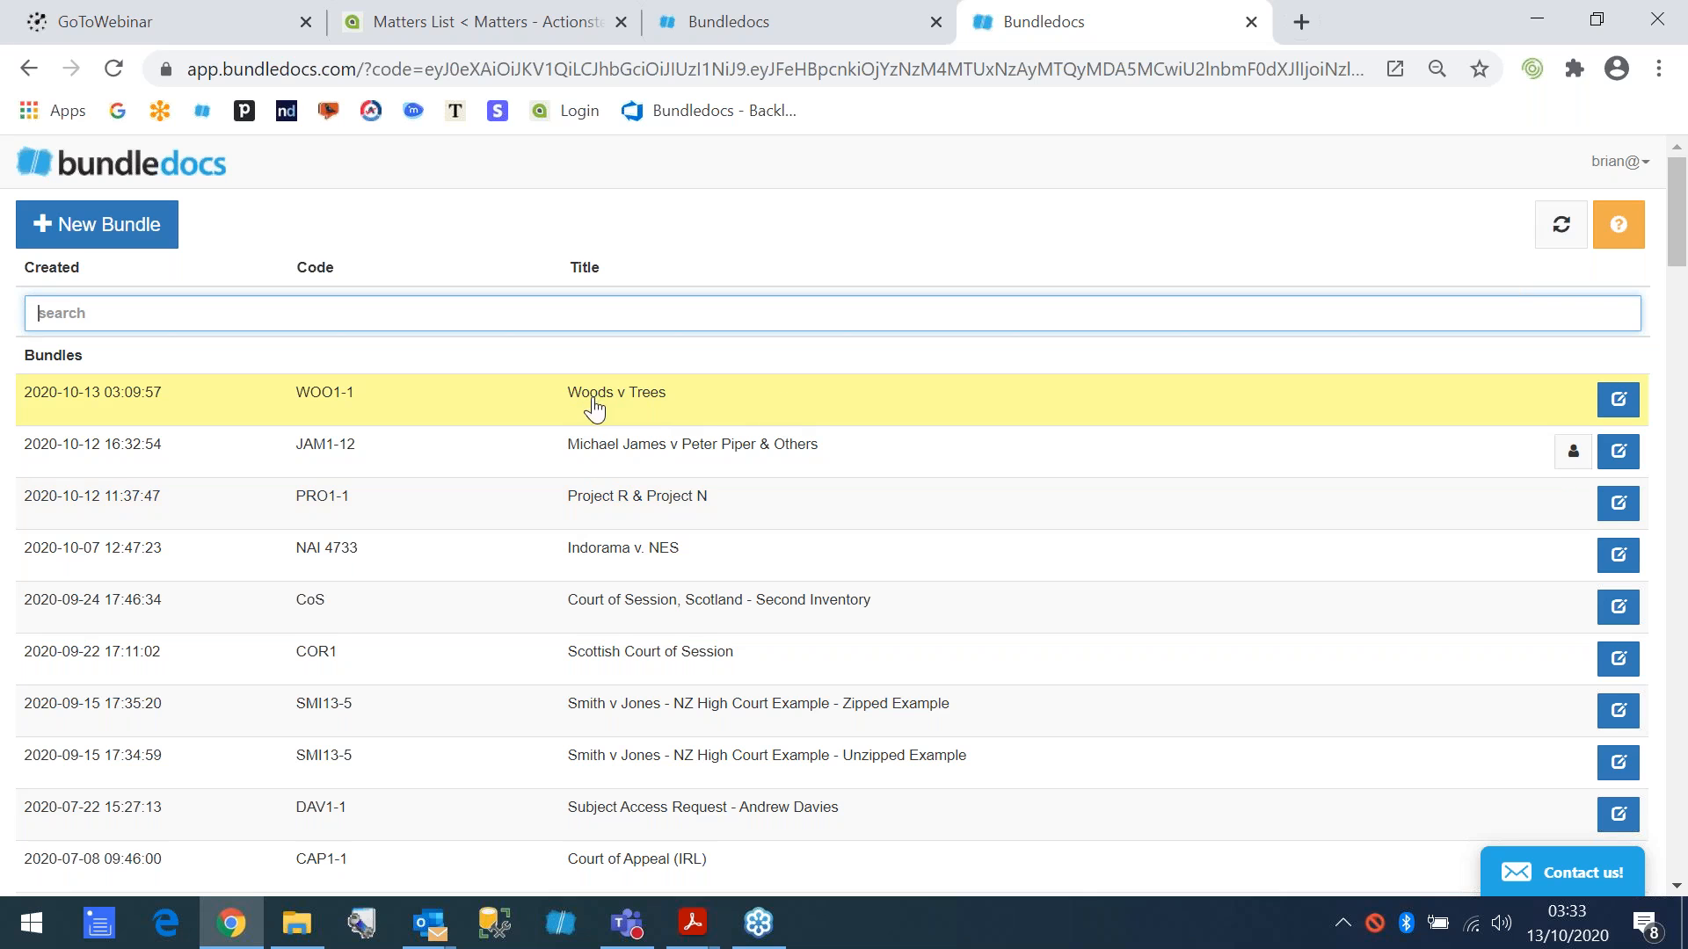
# - Open the Woods v Trees bundle settings, show the Analyst, Downloader and Contributor collaborator access levels, and close them without updating
pyautogui.click(1618, 400)
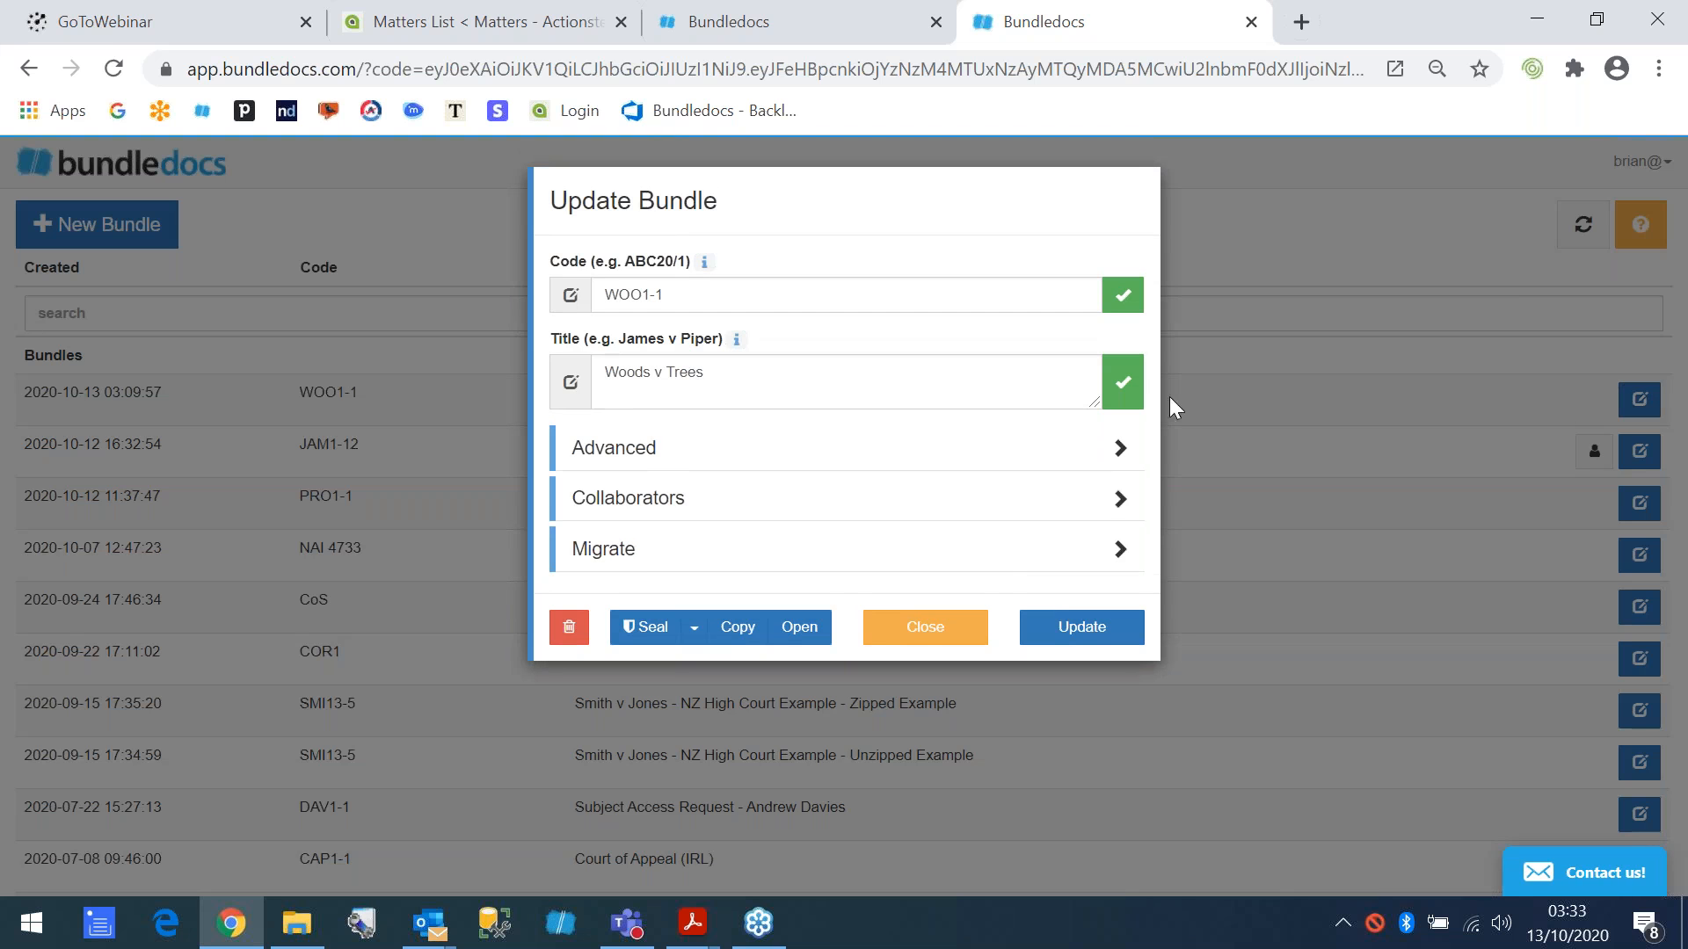
pyautogui.click(613, 506)
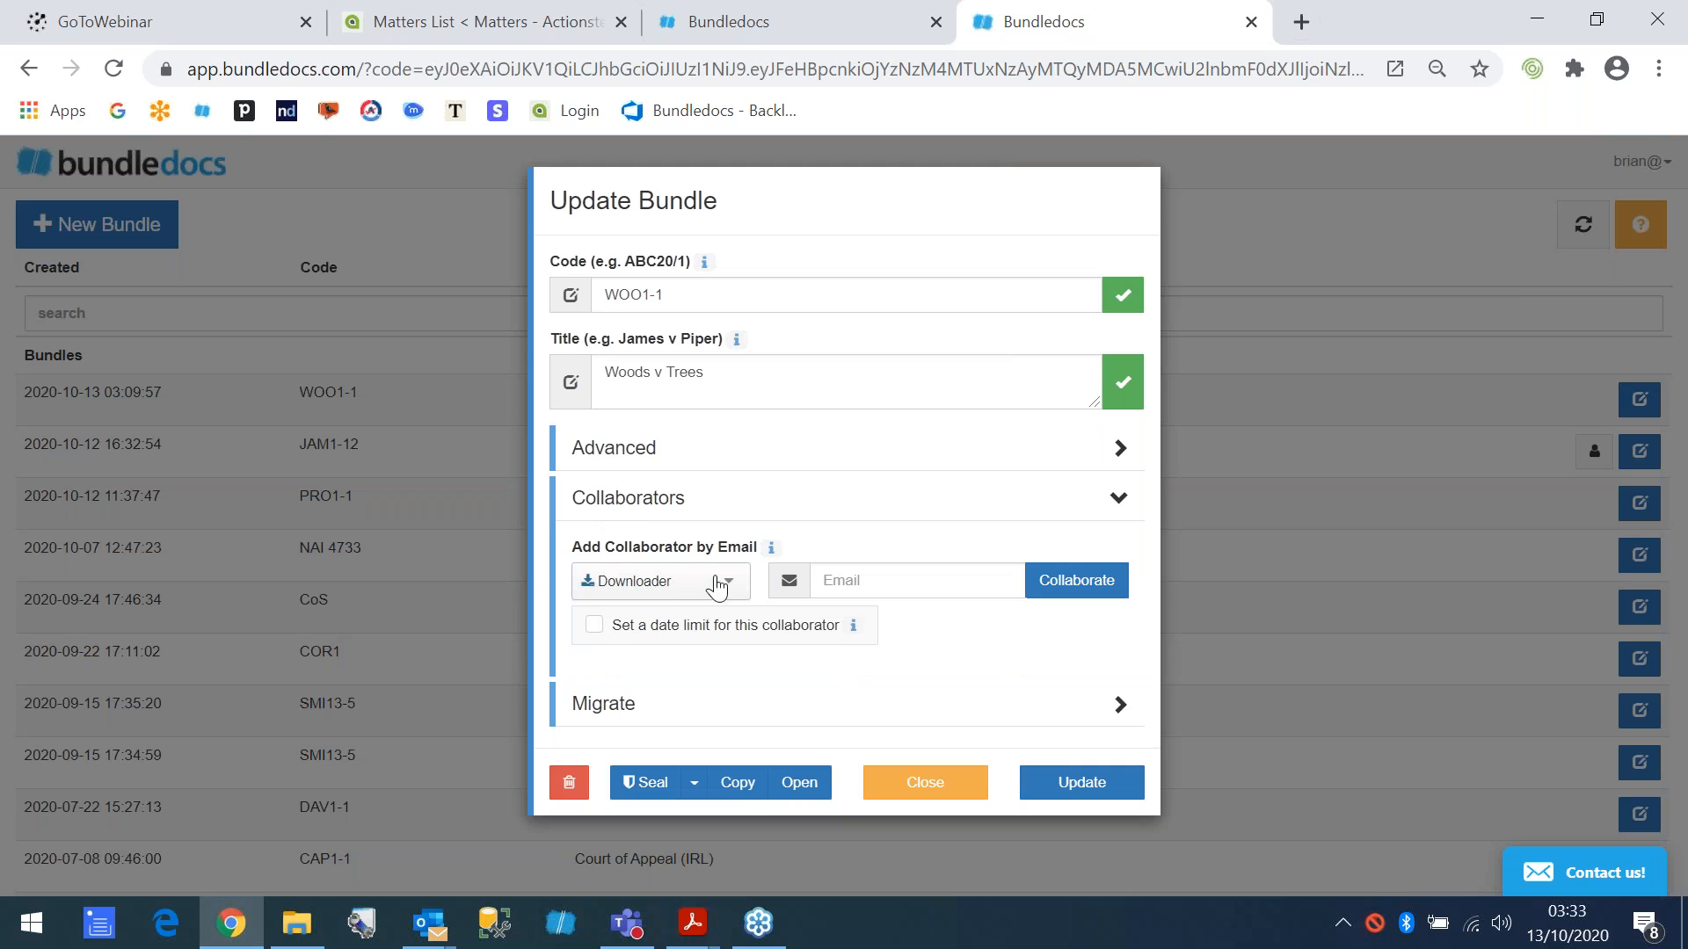
pyautogui.click(735, 589)
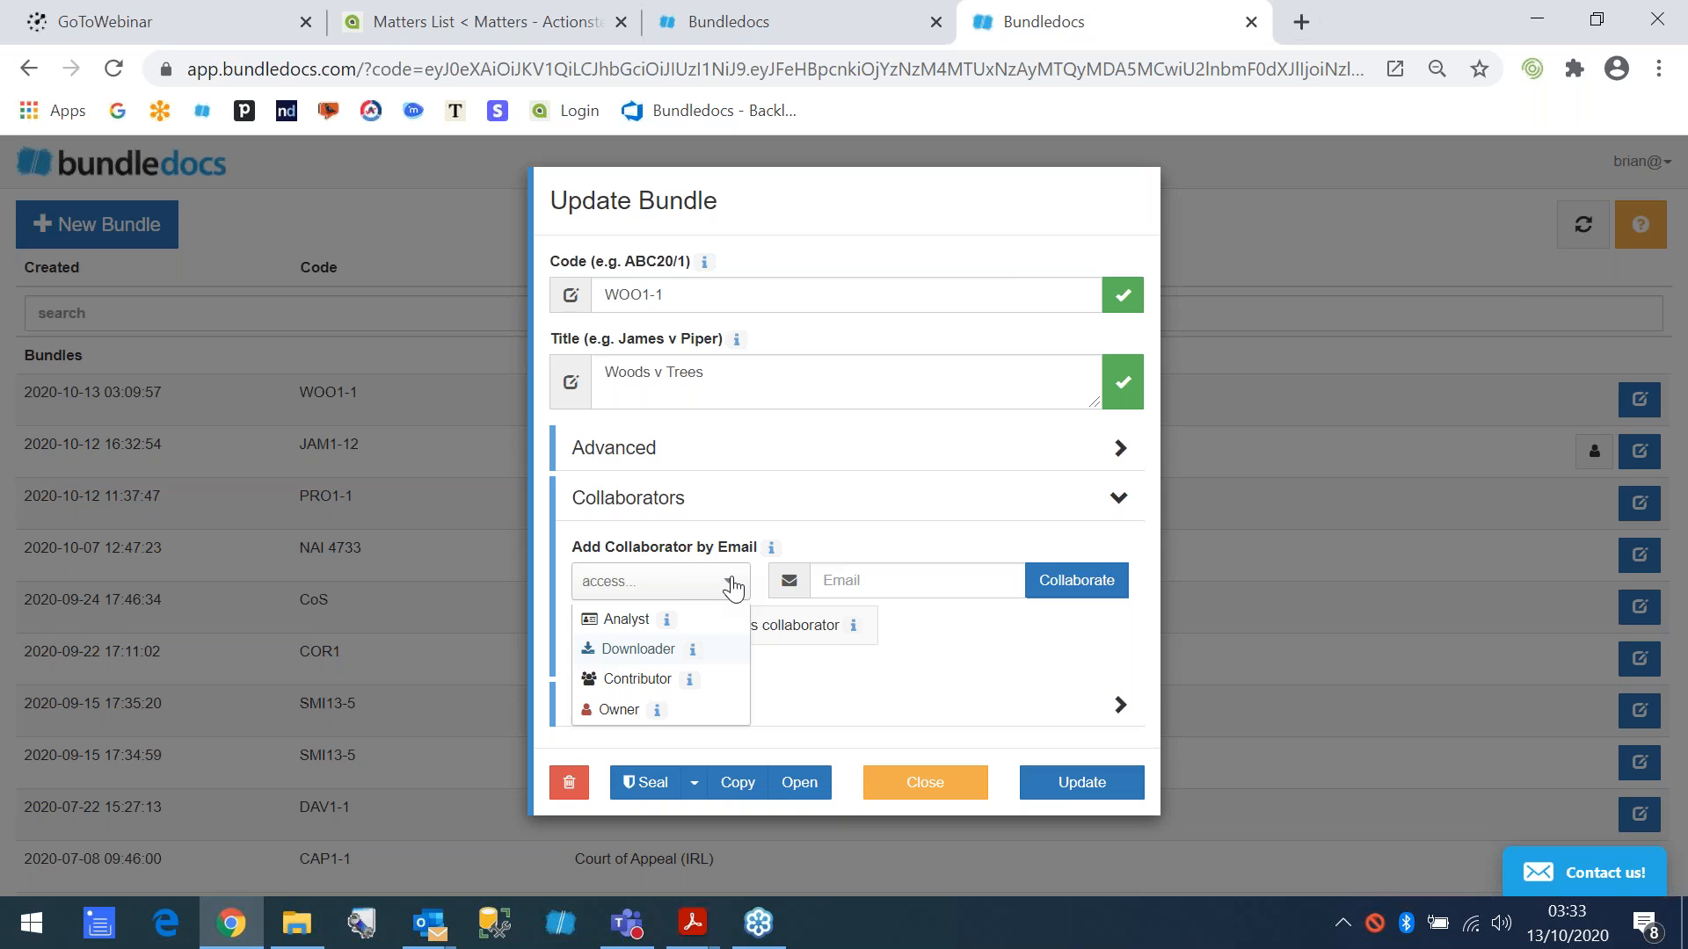
pyautogui.click(622, 621)
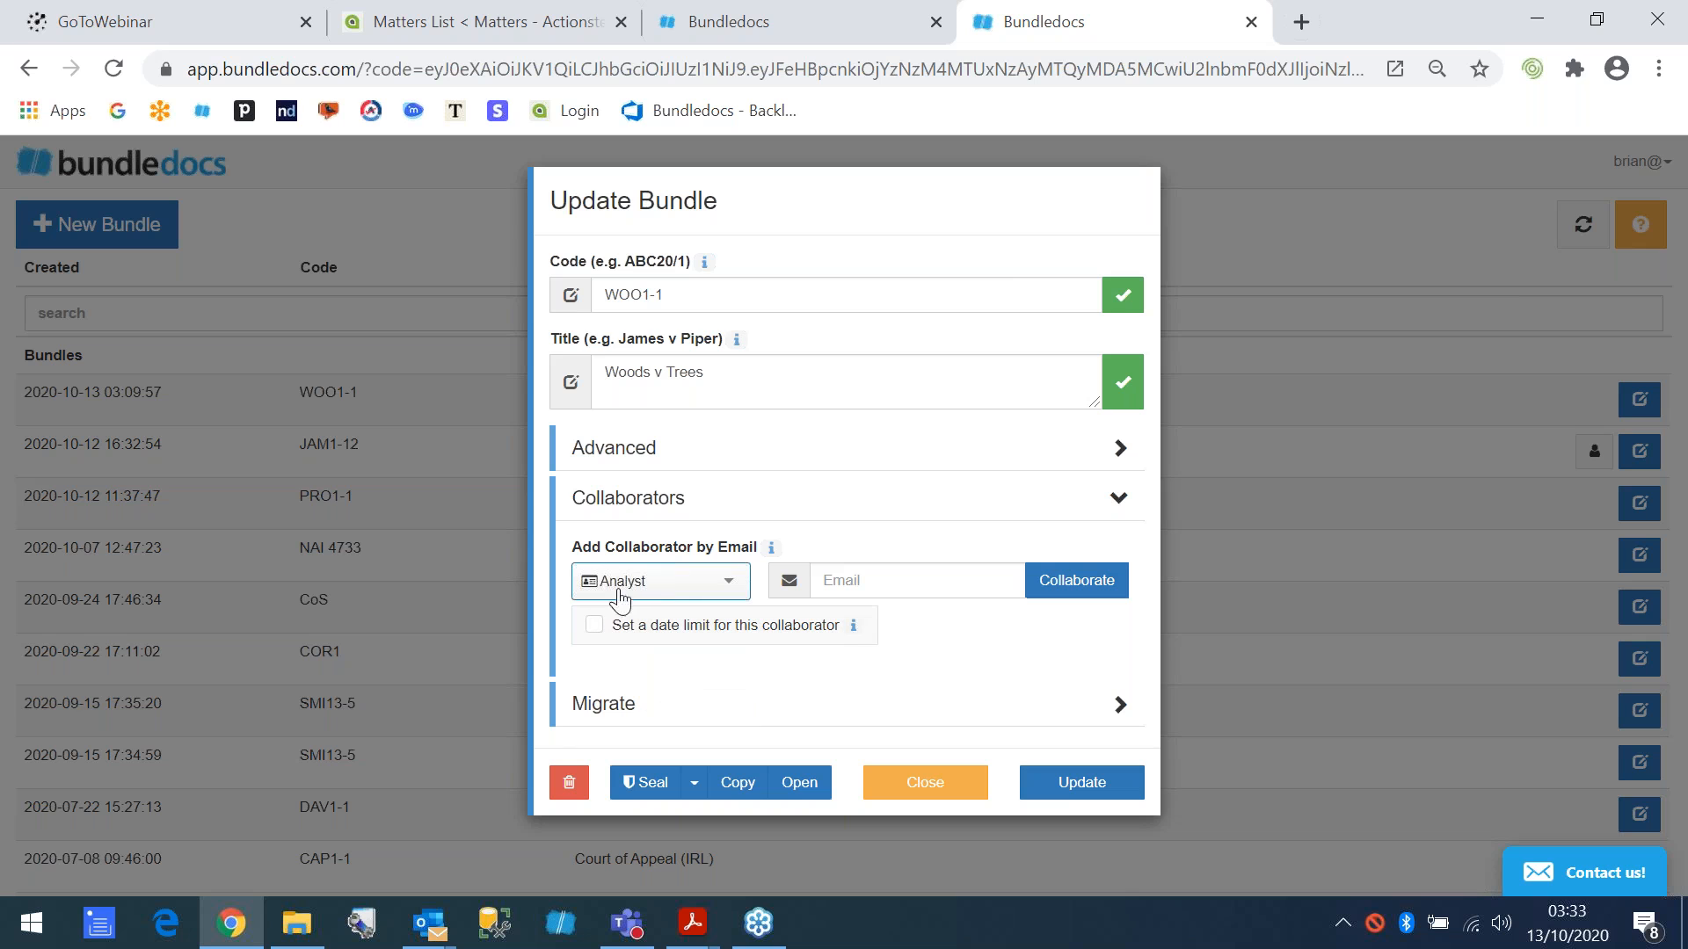
pyautogui.click(675, 591)
pyautogui.click(668, 646)
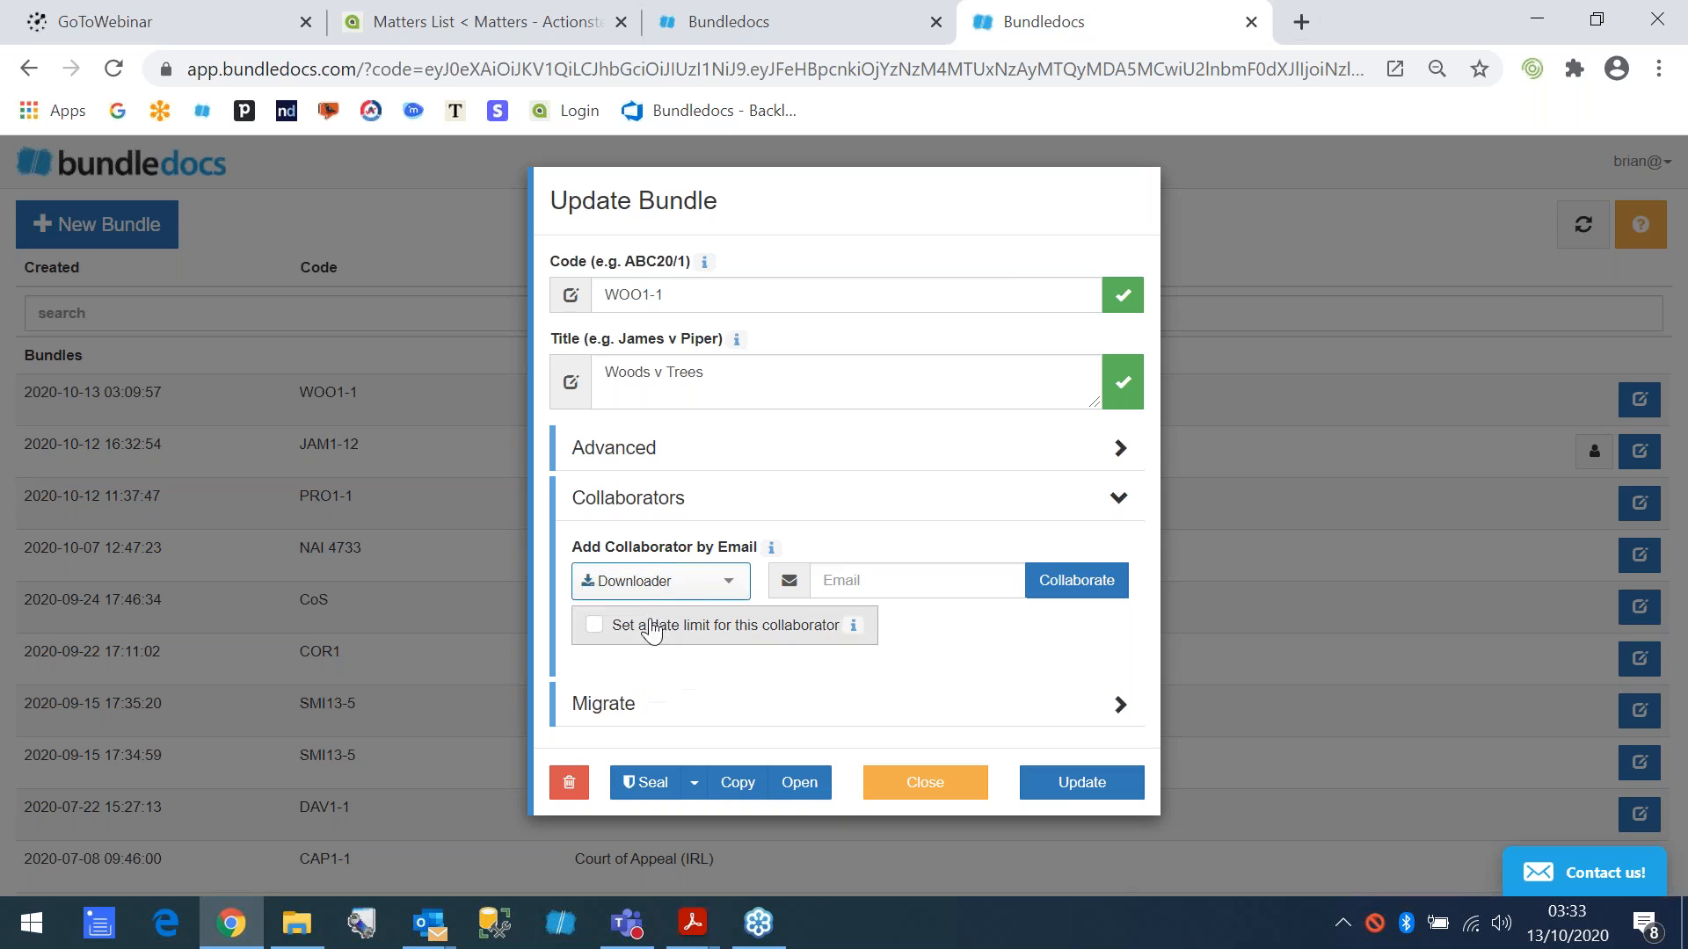
pyautogui.click(692, 589)
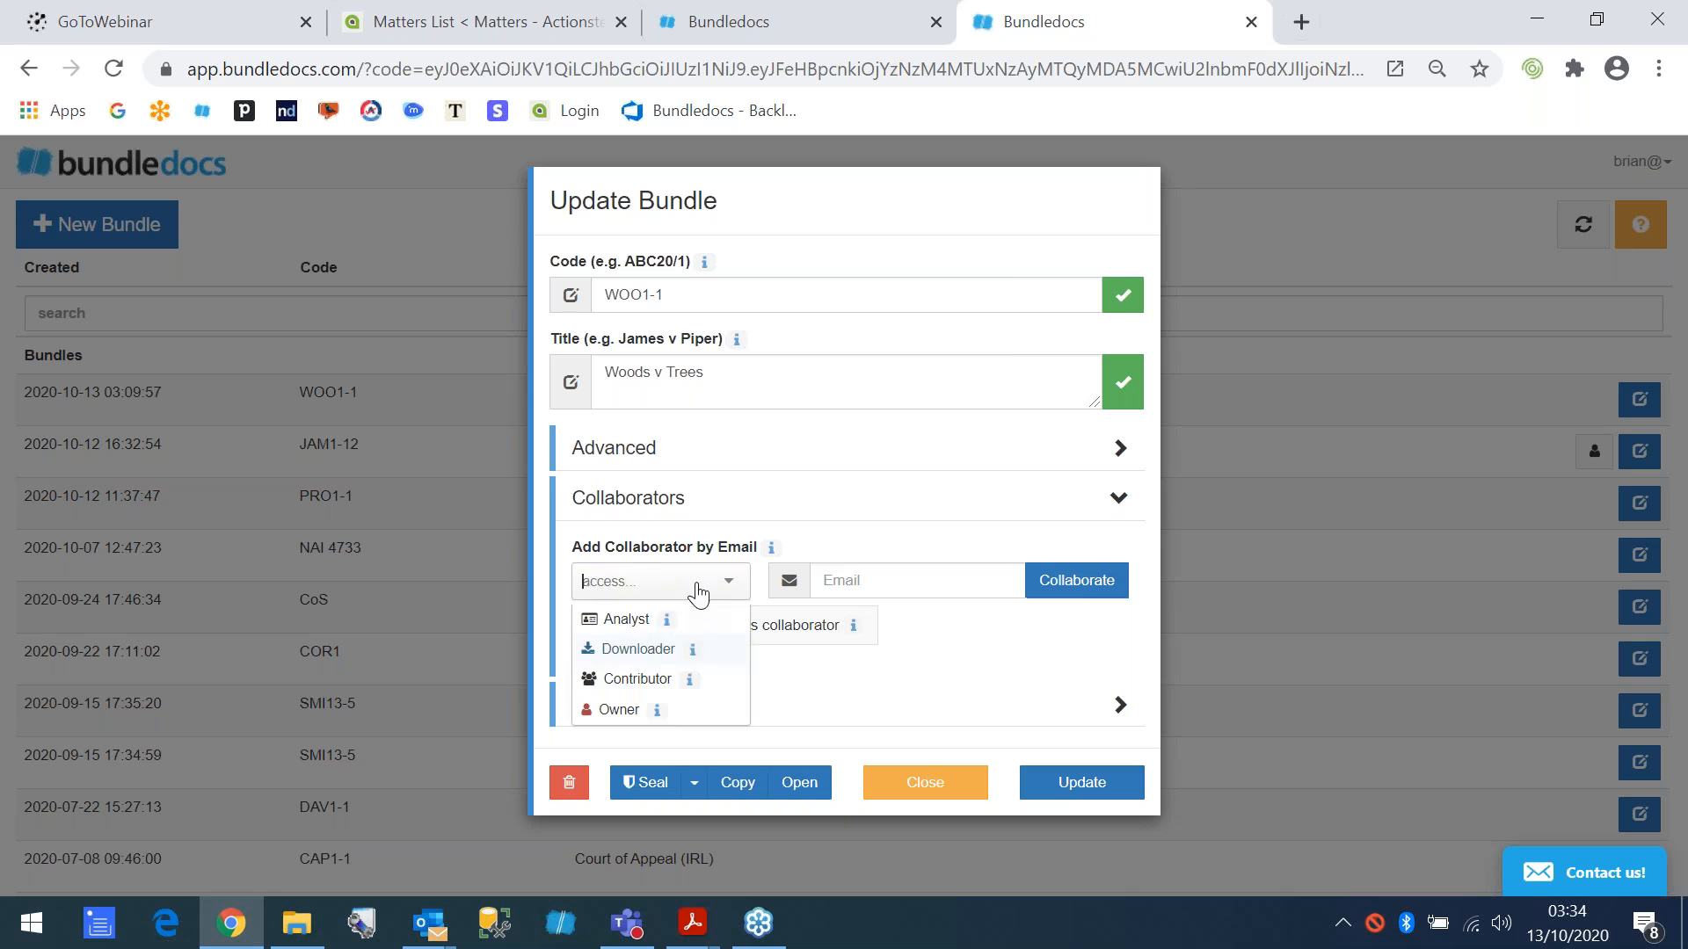
pyautogui.click(636, 682)
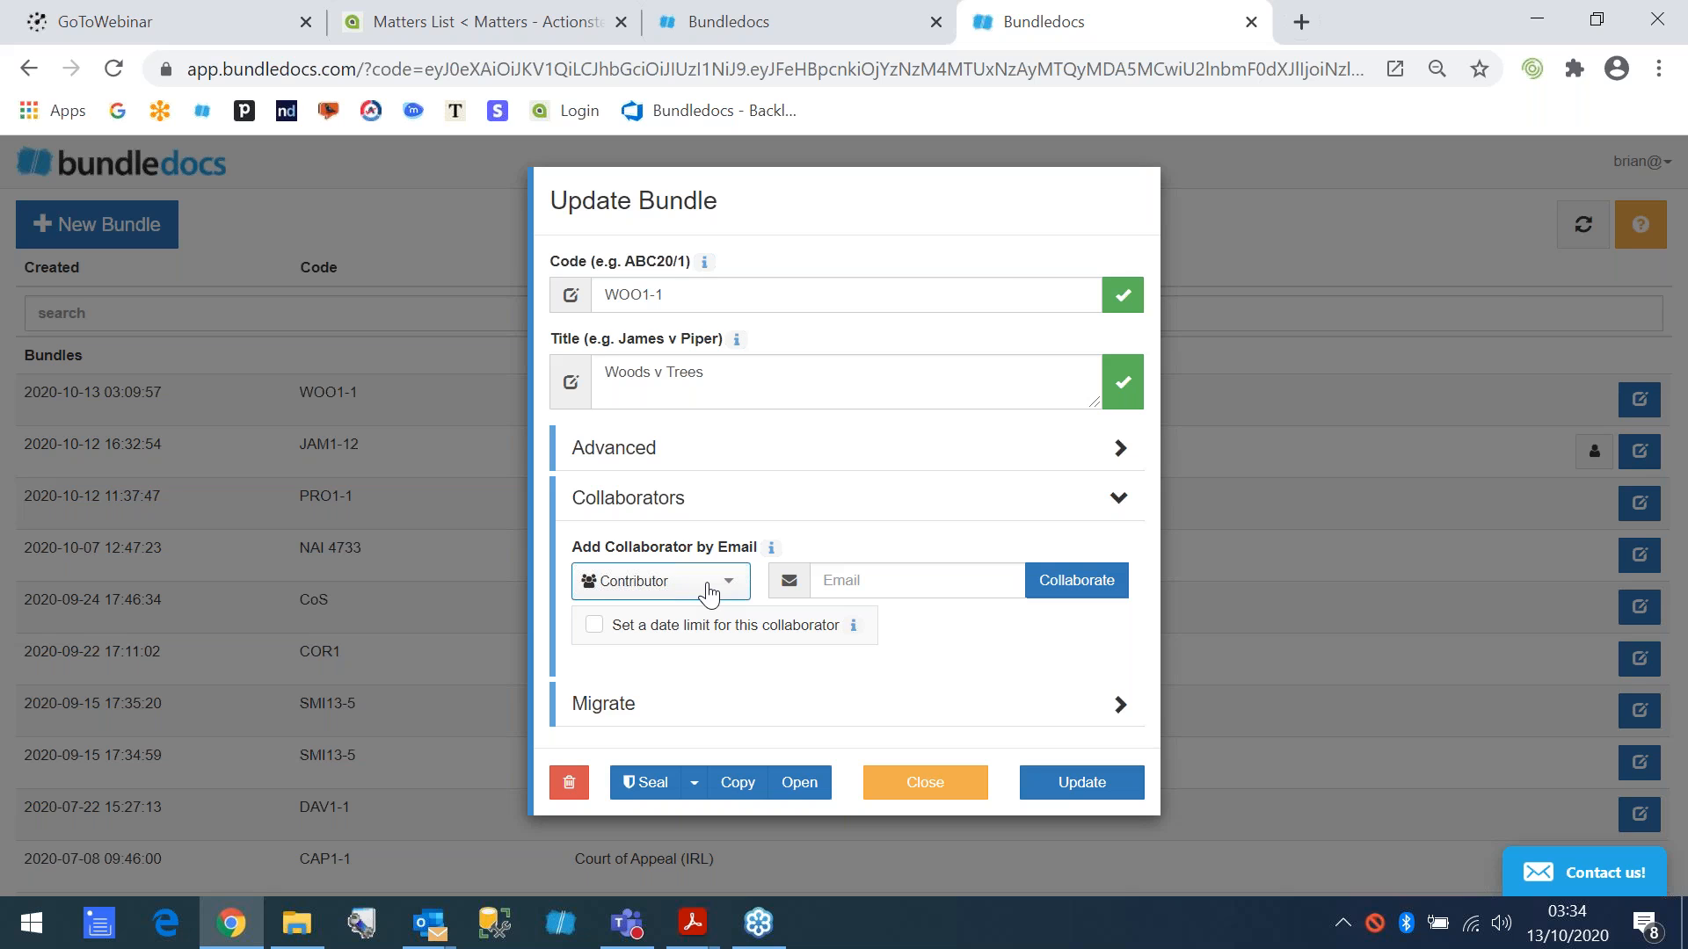
pyautogui.click(914, 792)
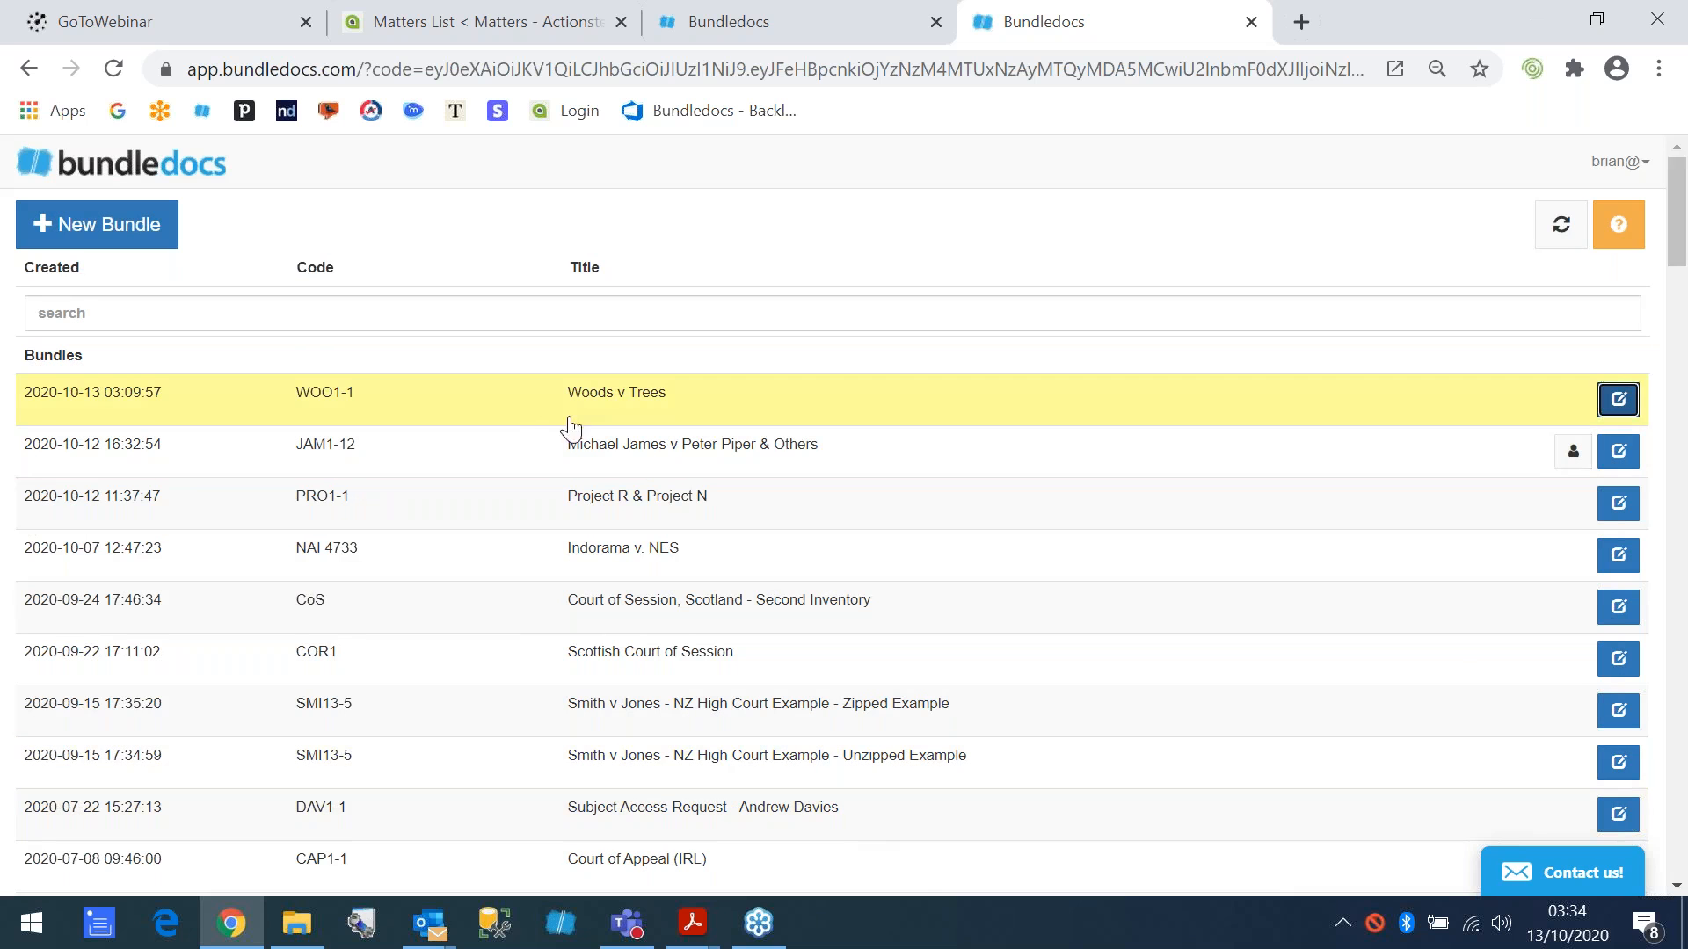
# - Open the Woods v Trees bundle, collapse its Pleadings section to show the section list, and expand Pleadings again
pyautogui.click(544, 409)
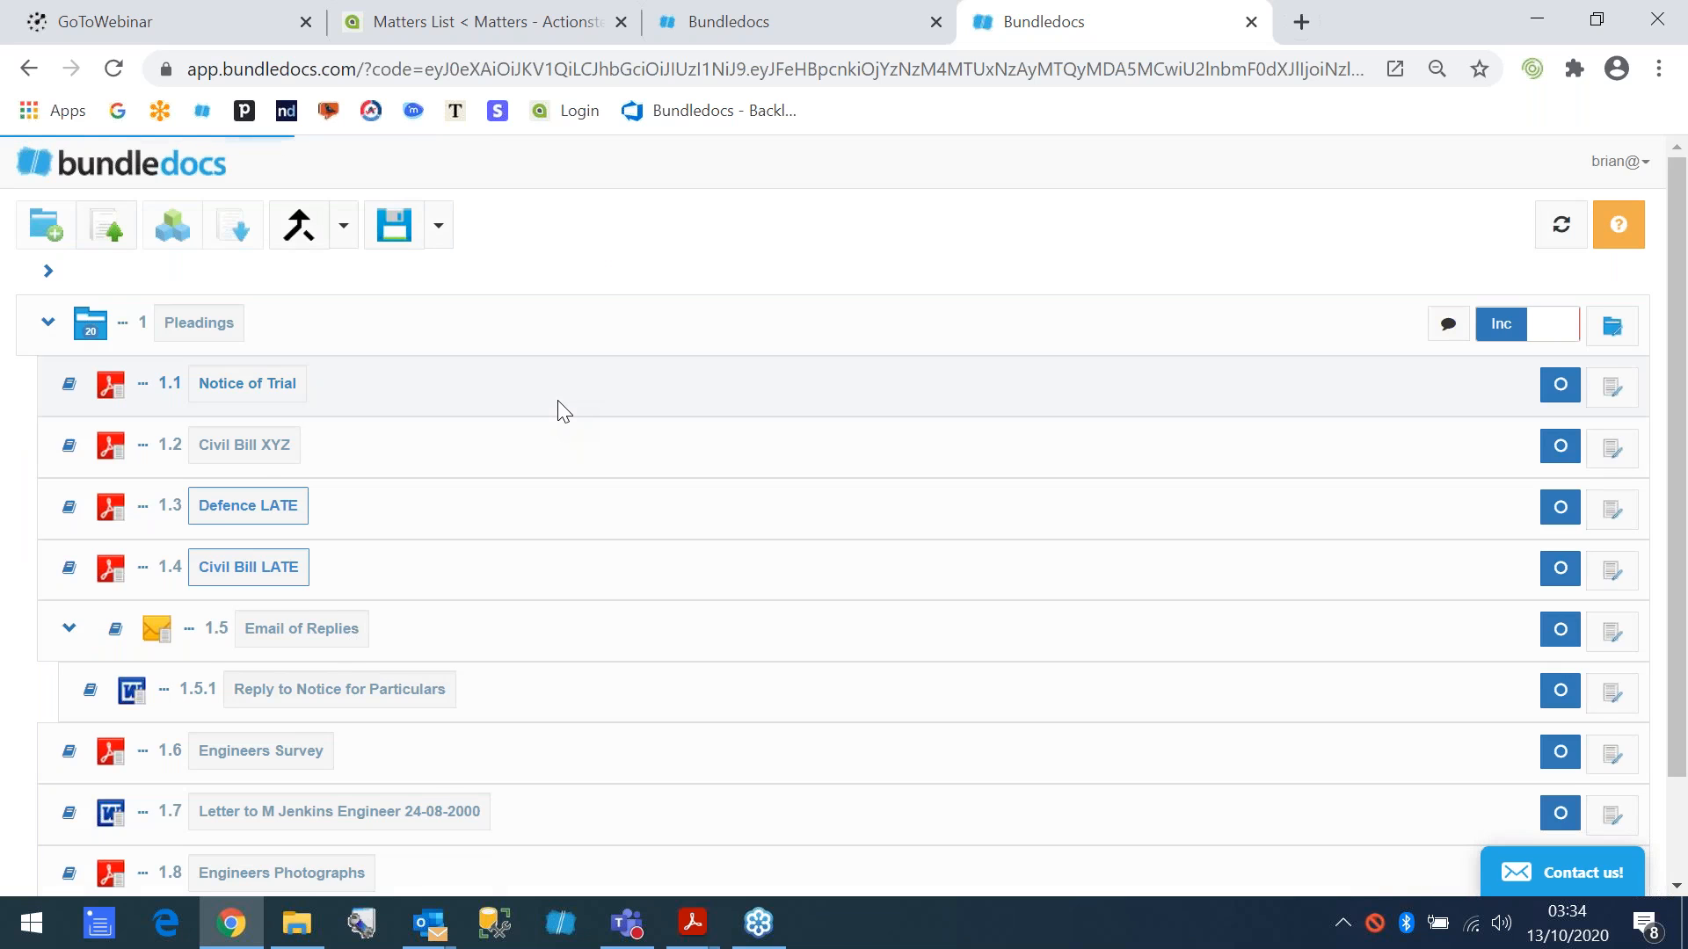
pyautogui.click(48, 322)
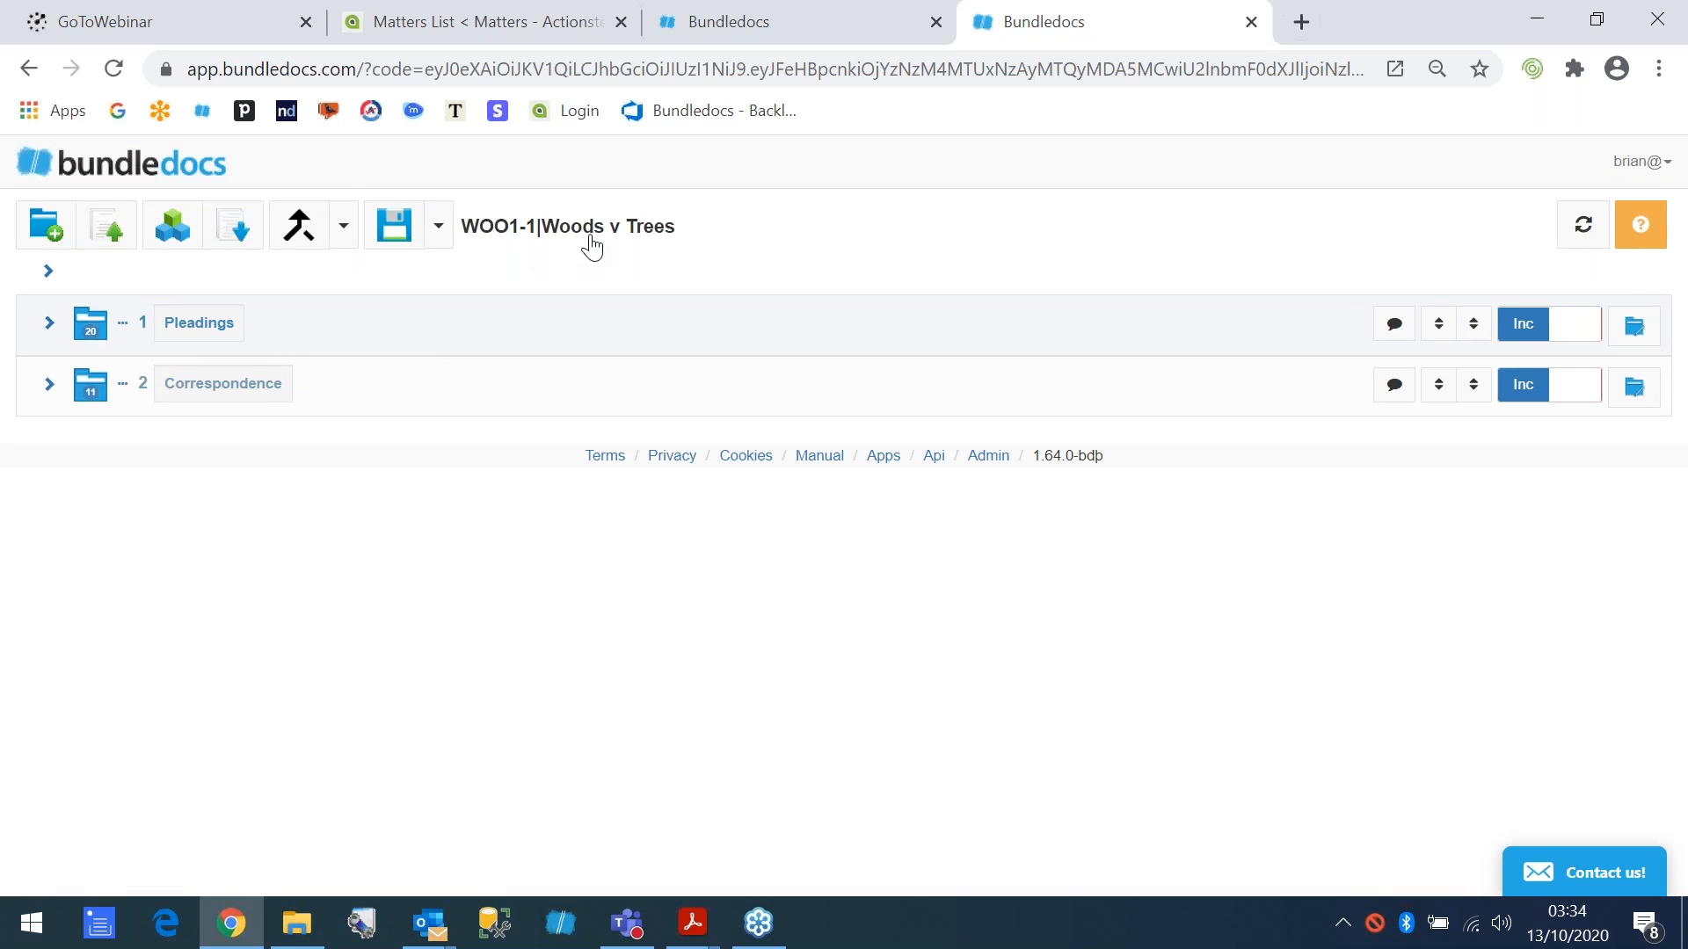
pyautogui.click(48, 323)
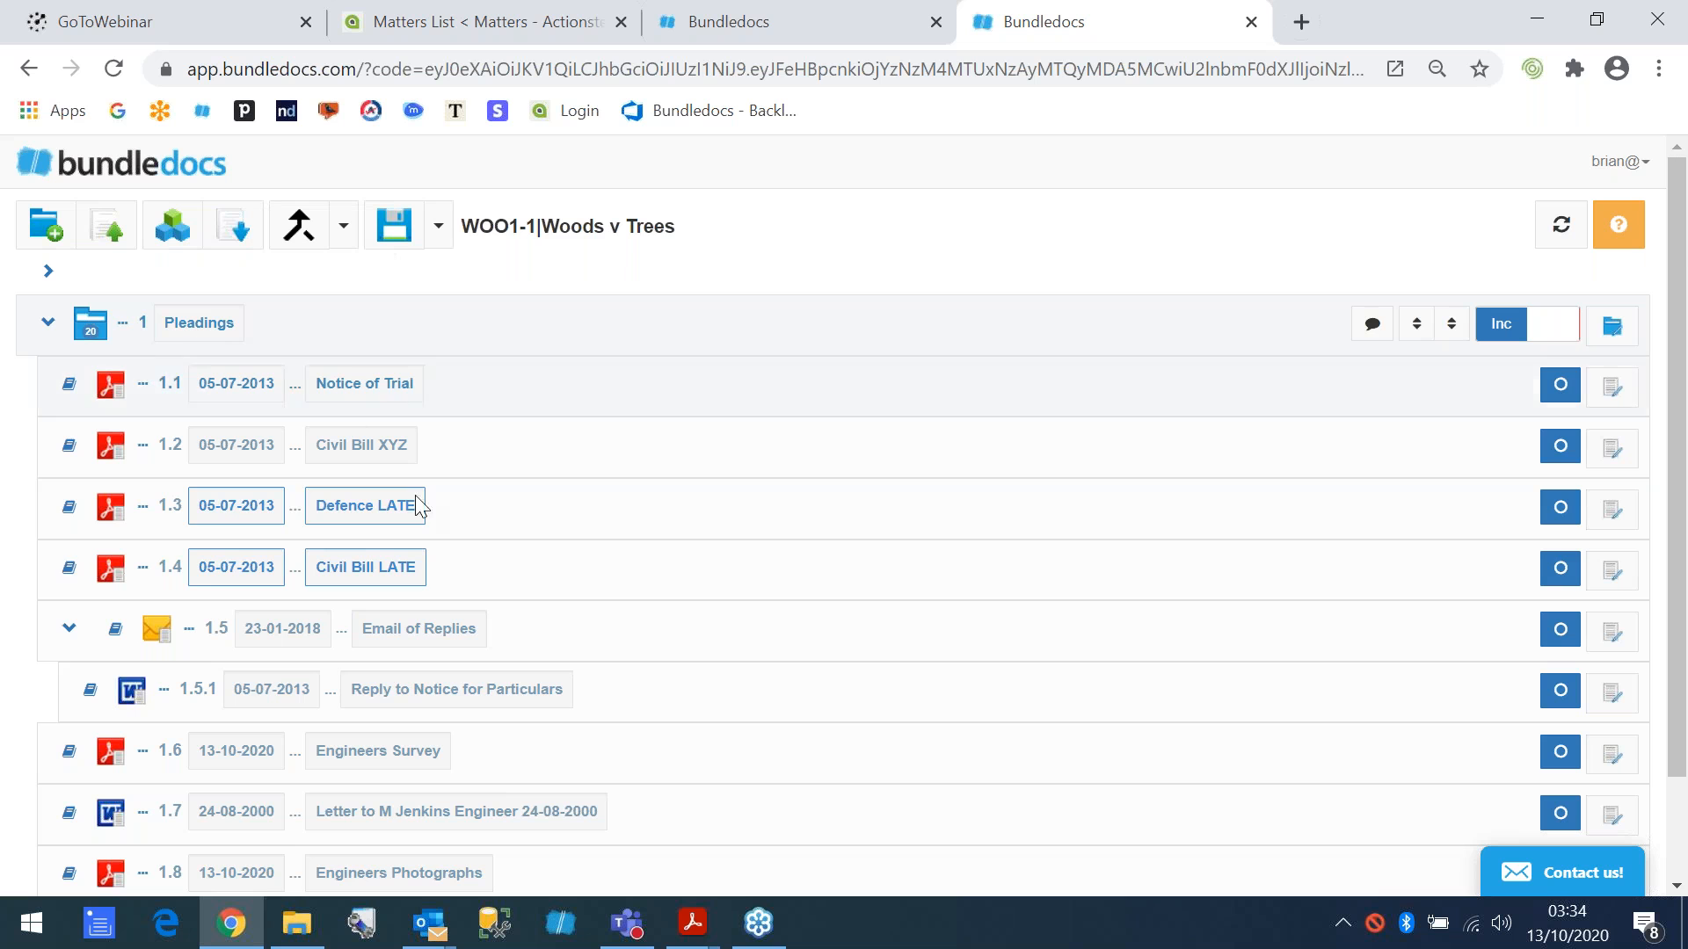
# - Switch to JAM1_12 (1).pdf in Acrobat Reader and enlarge the Engineers Reports index to 66.7%
pyautogui.click(691, 923)
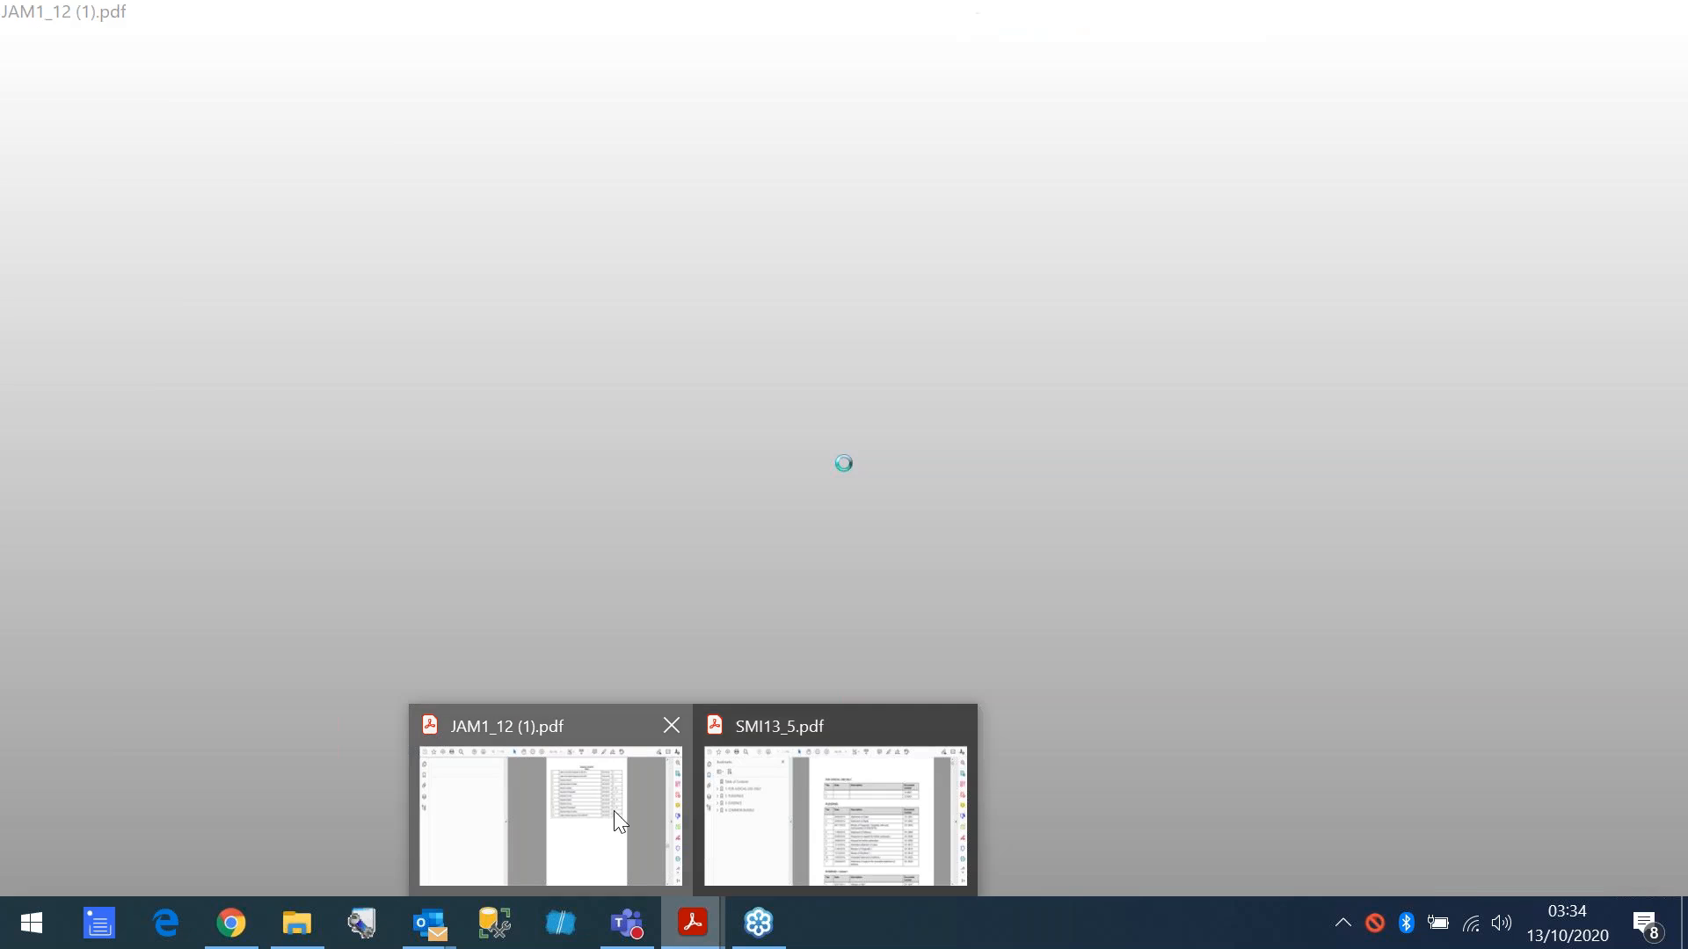
pyautogui.click(616, 791)
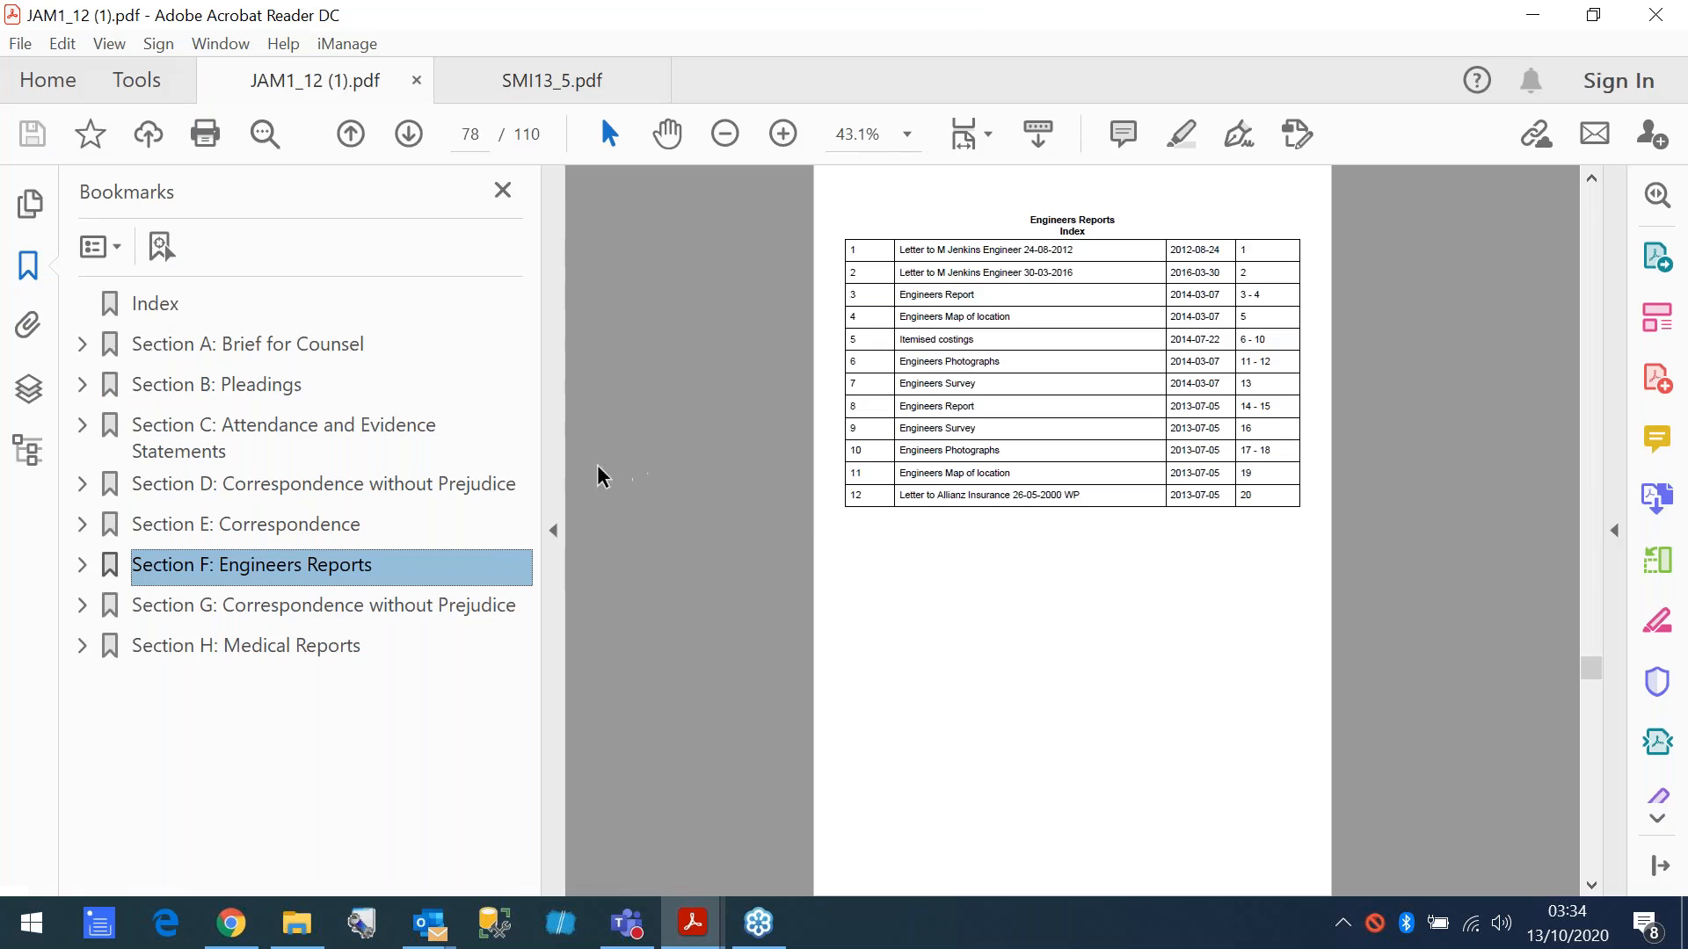
pyautogui.click(781, 134)
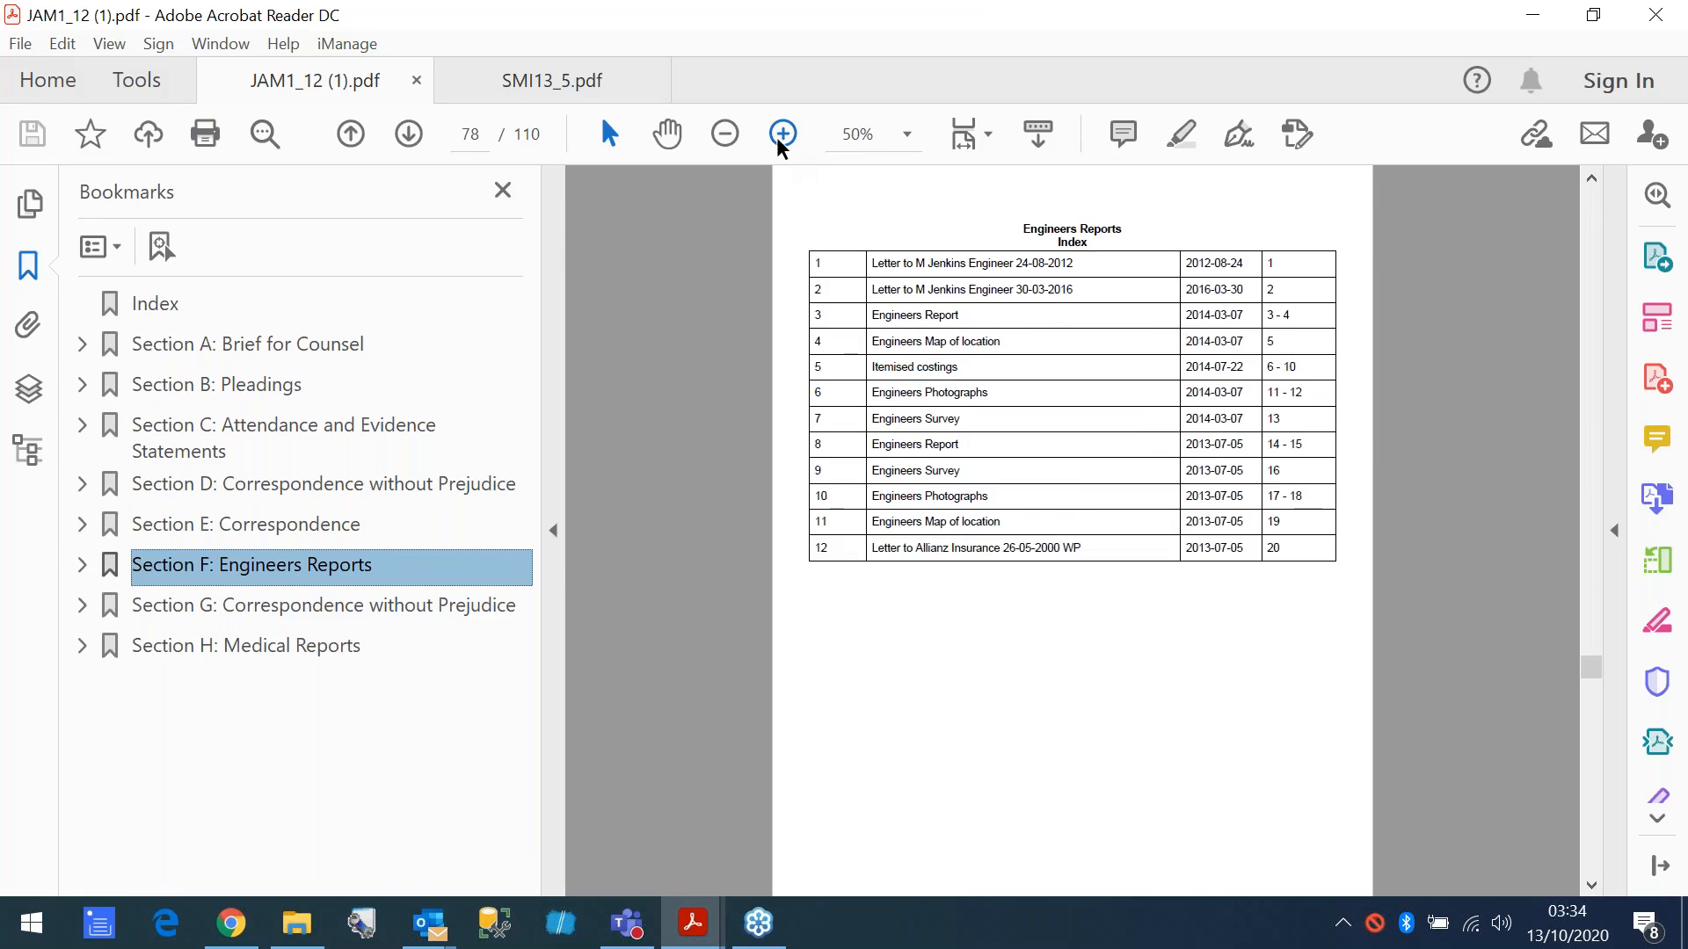
pyautogui.click(781, 133)
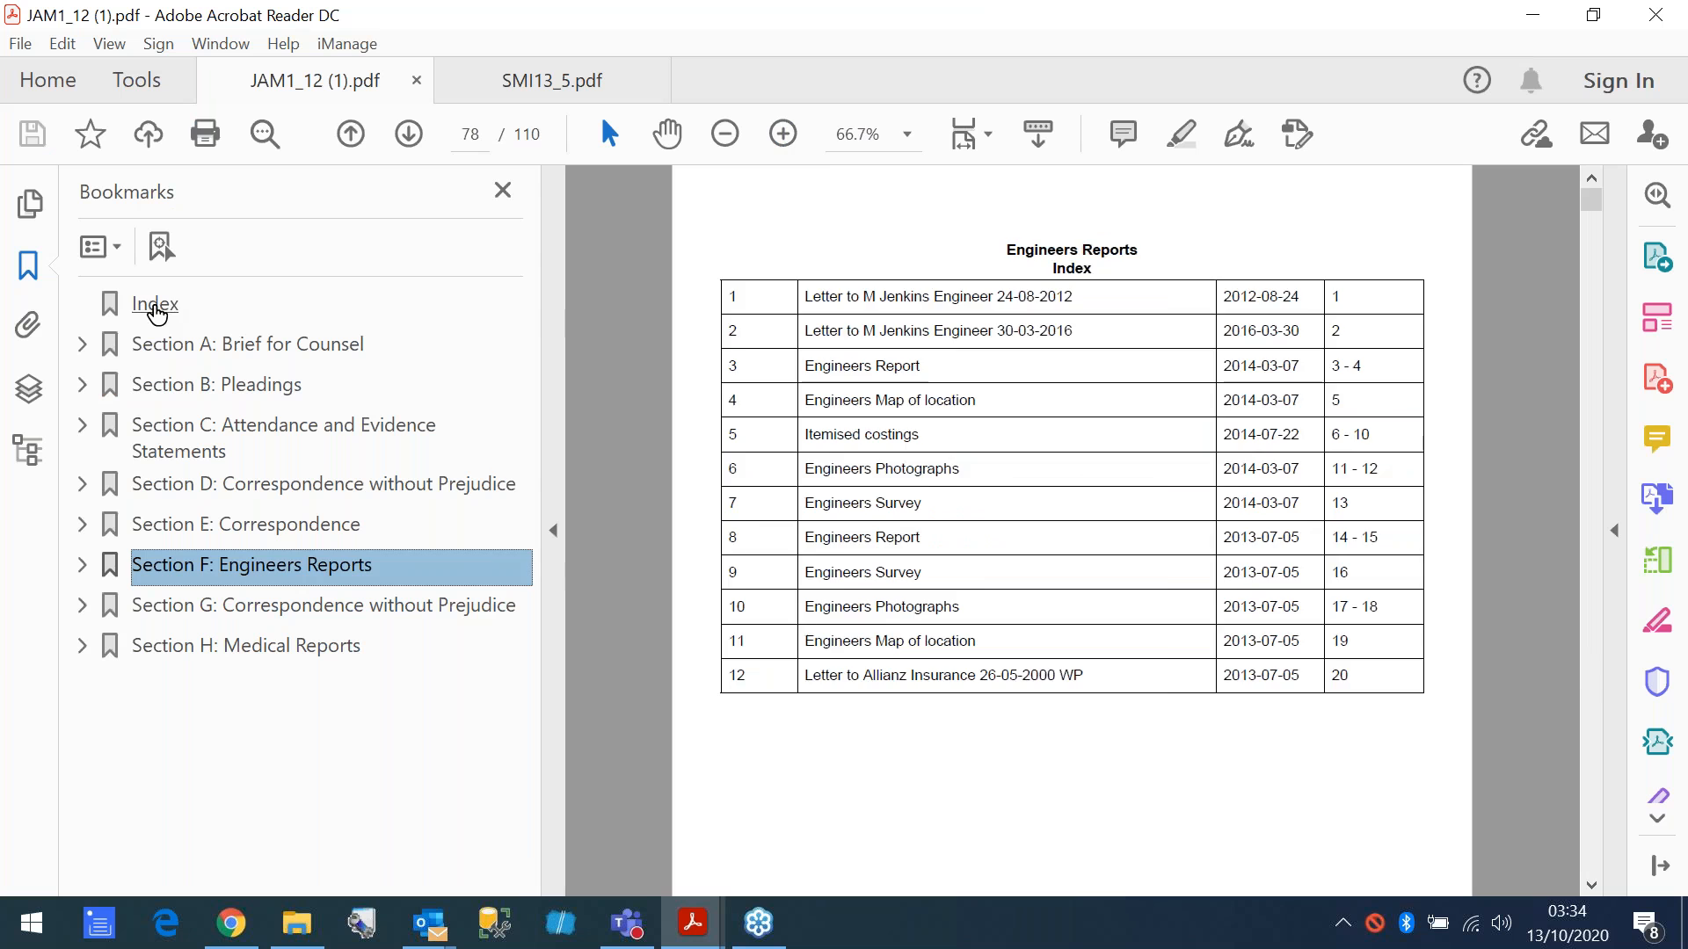
# - Go to the main index of JAM1_12 (1).pdf and view its court heading at 66.7%
pyautogui.click(165, 315)
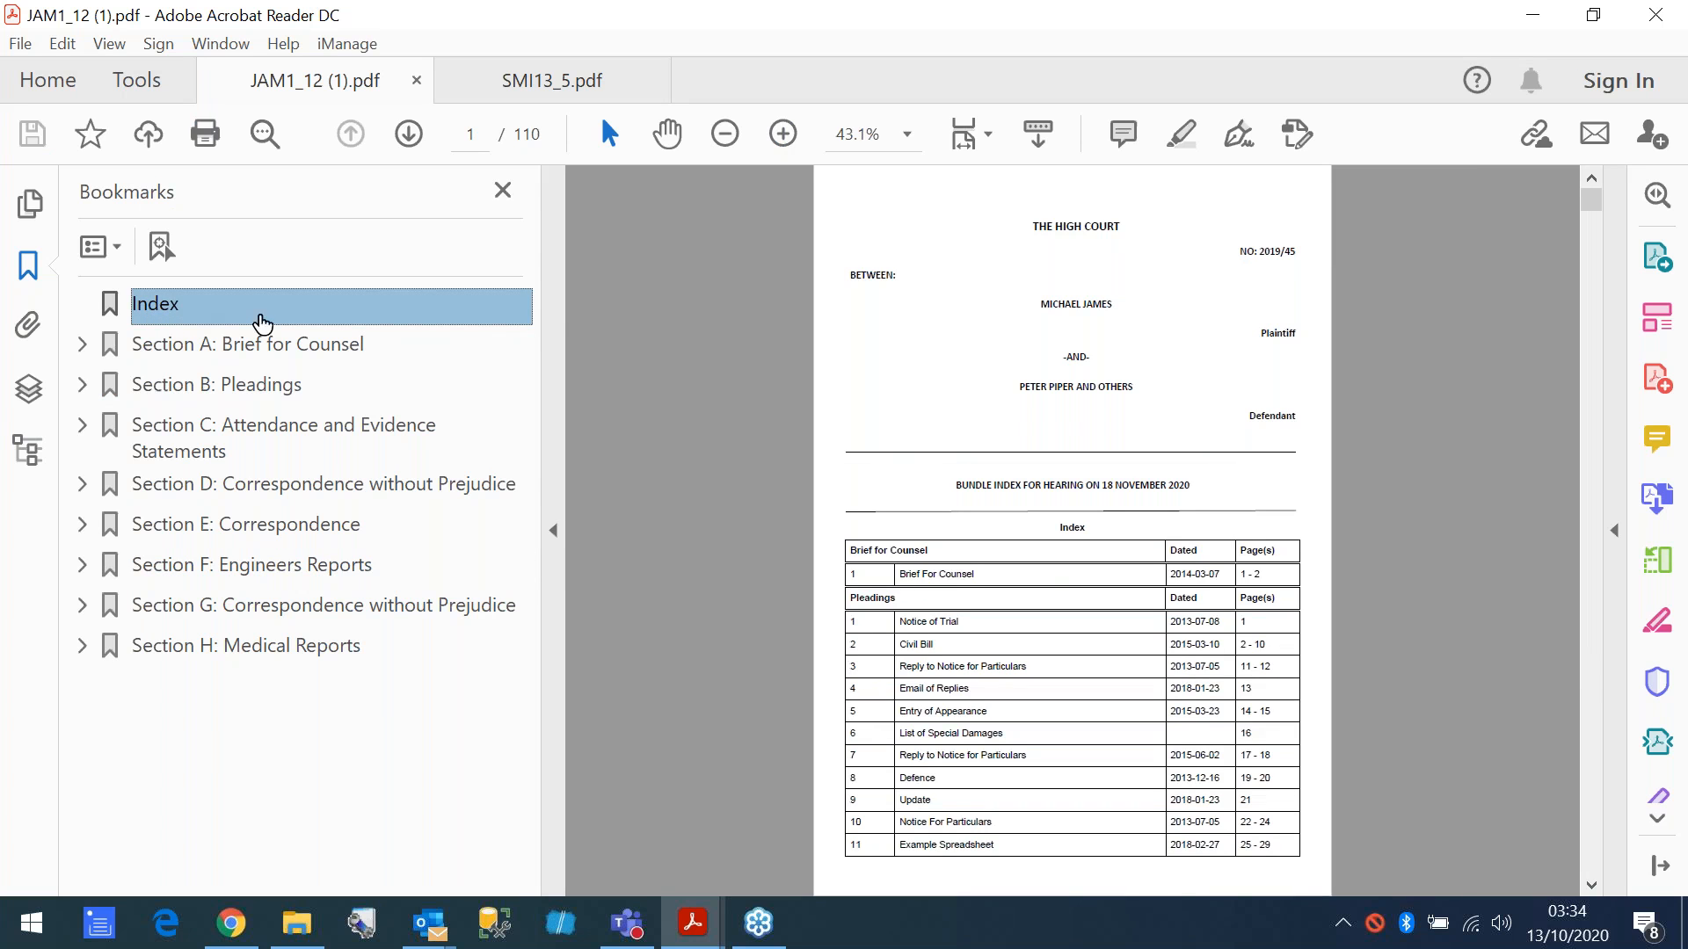
pyautogui.click(779, 139)
pyautogui.click(780, 136)
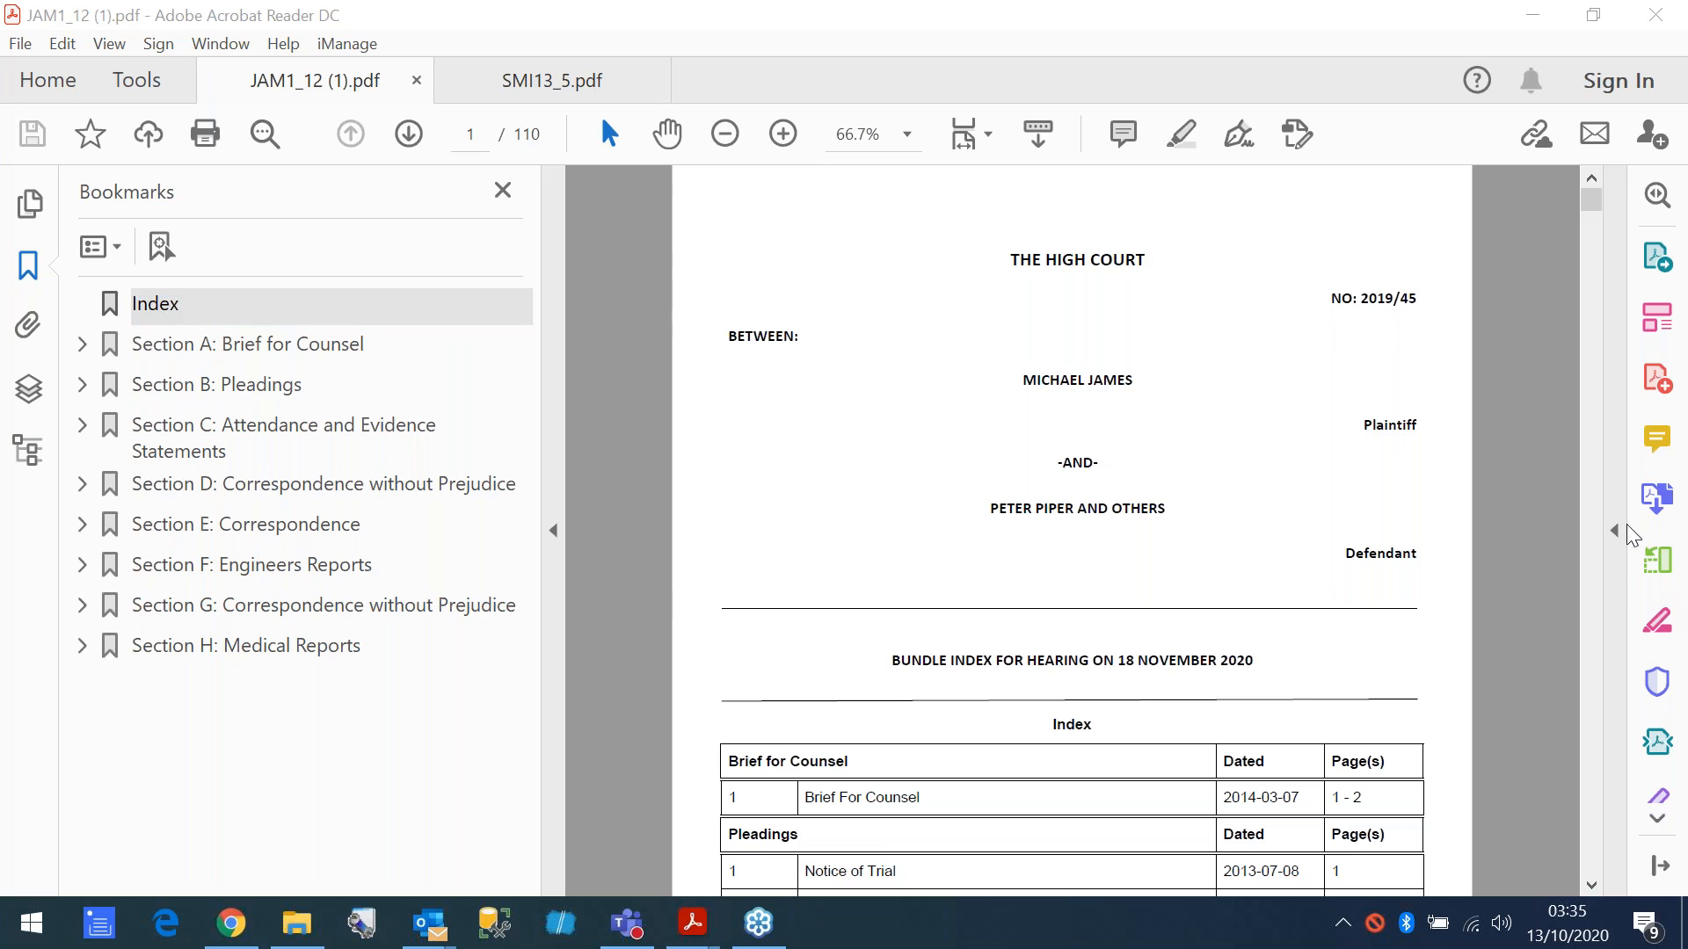
# - Minimise the PDF, return to the Bundledocs bundle list, and open the SMI13-5 NZ High Court Unzipped Example bundle
pyautogui.click(1532, 15)
pyautogui.click(121, 164)
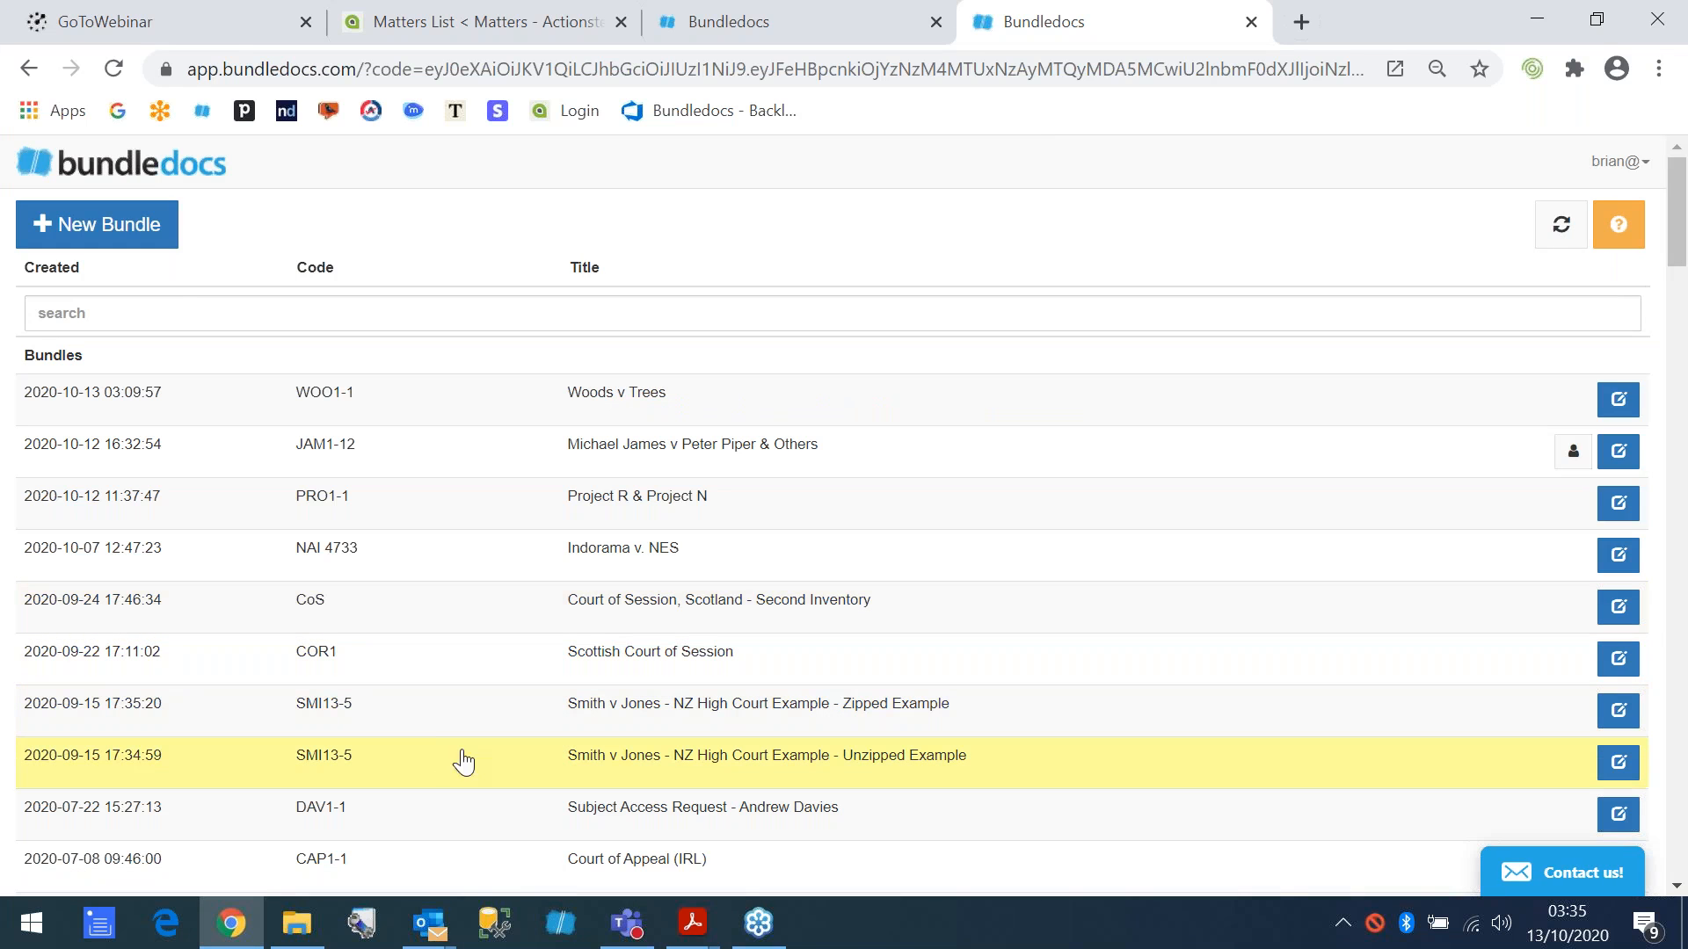
pyautogui.click(444, 765)
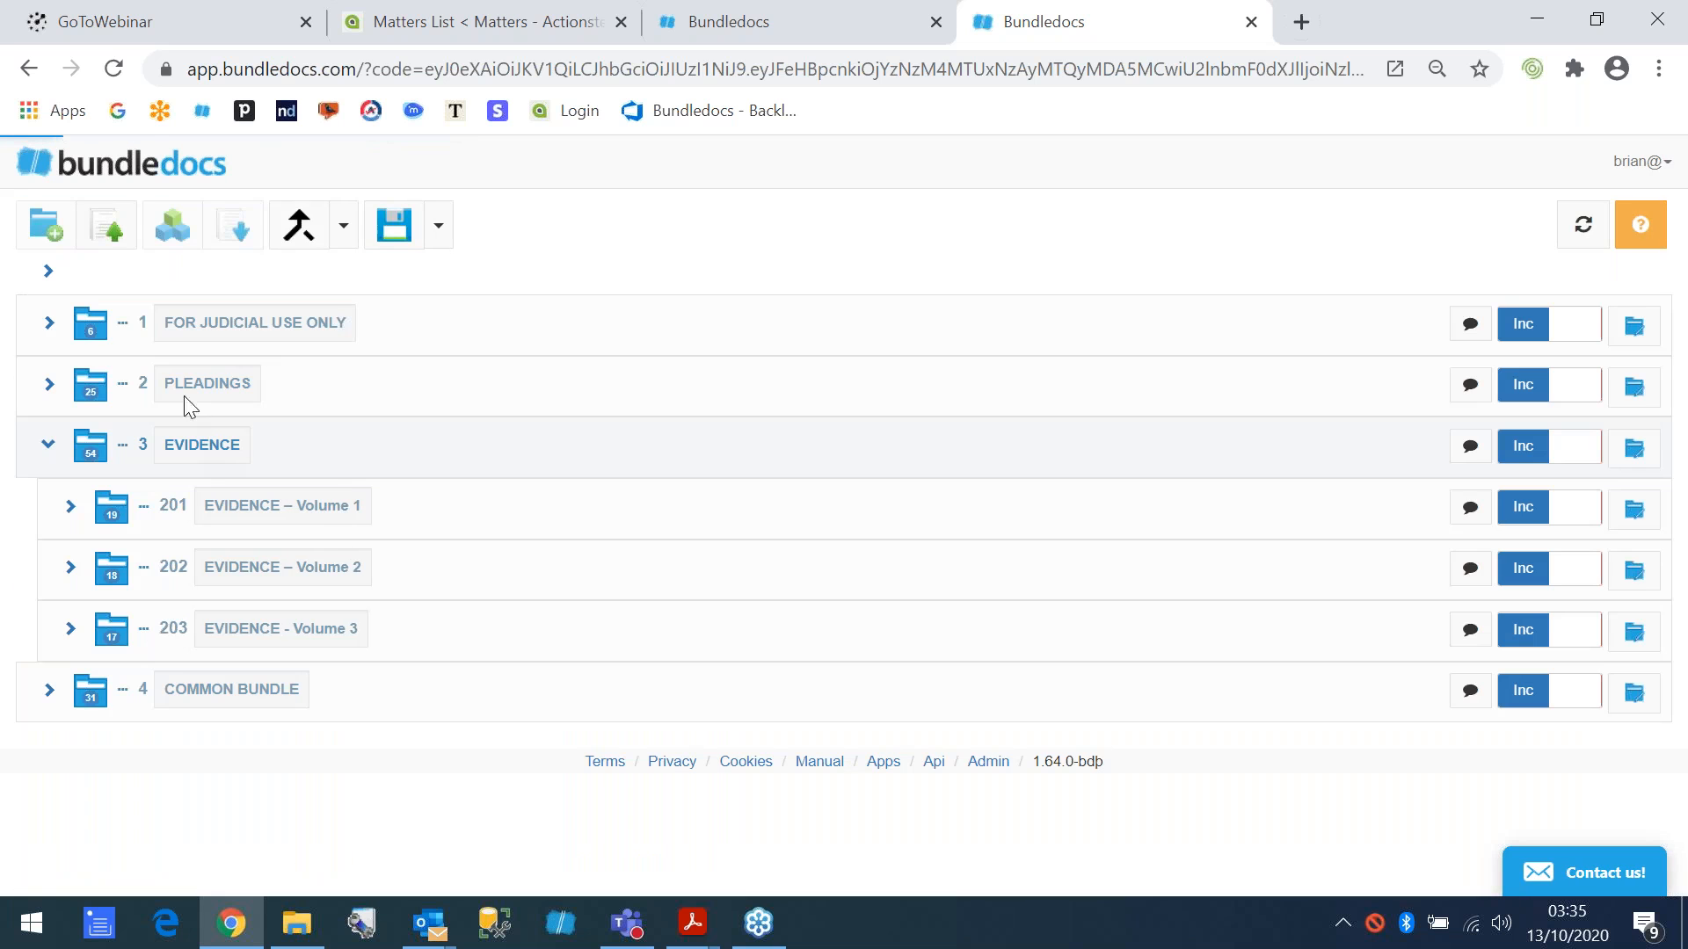
# - Collapse the Evidence section, expand Pleadings to view the documents in subsection 101, and collapse that subsection
pyautogui.click(48, 447)
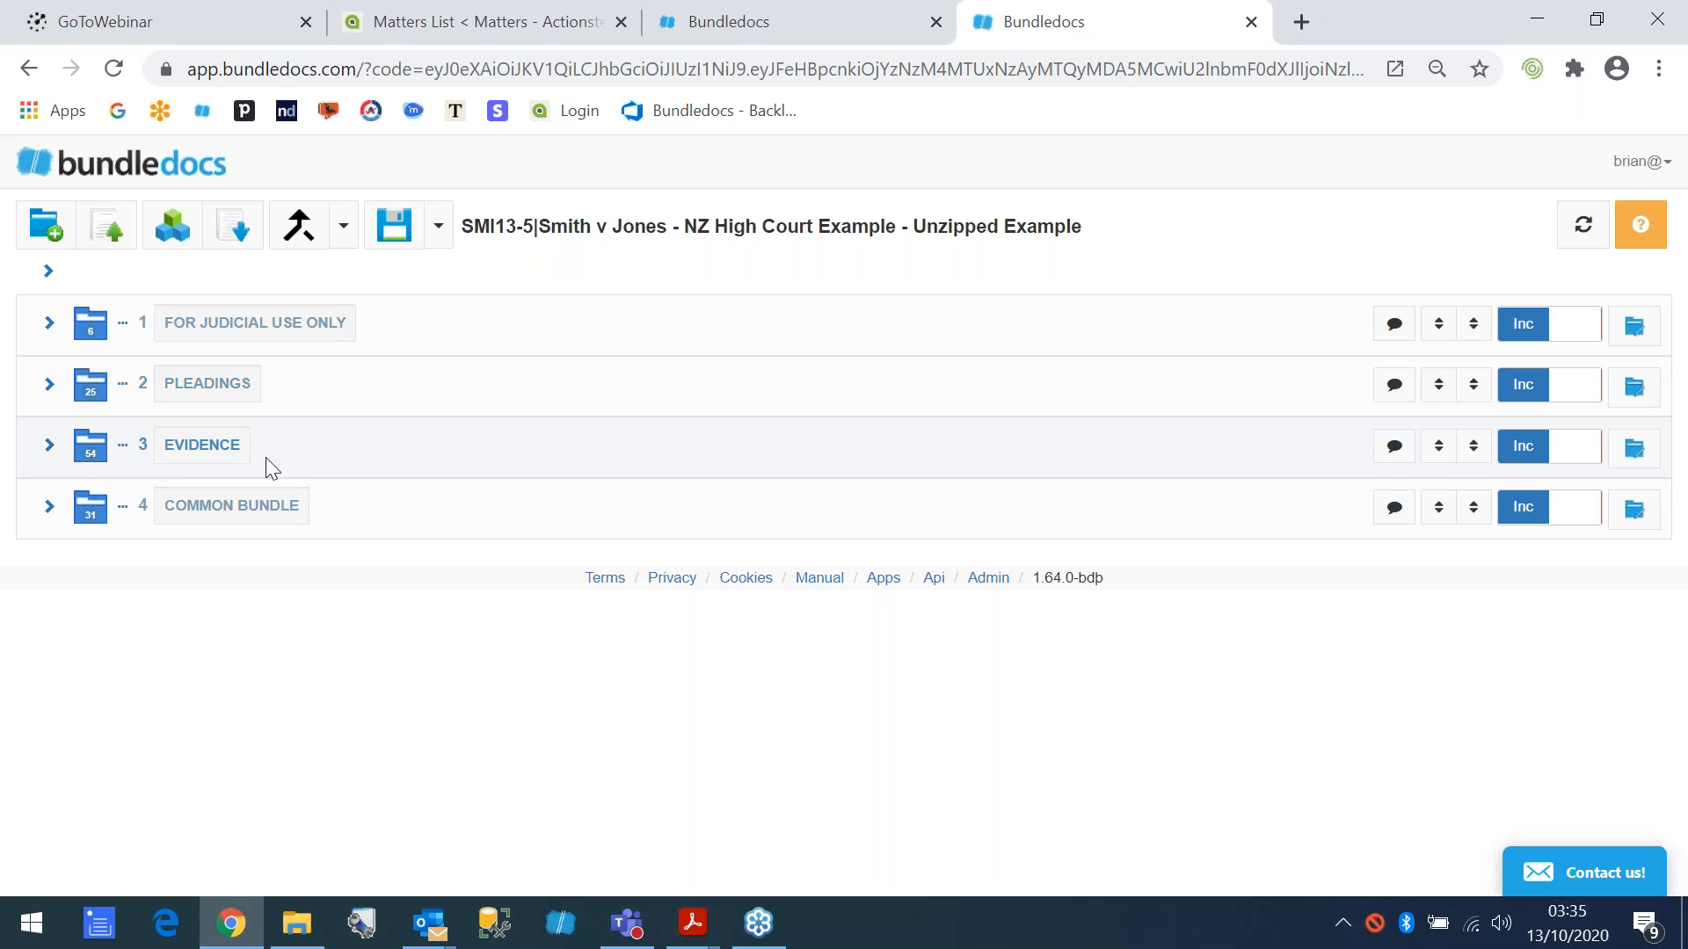
pyautogui.click(48, 383)
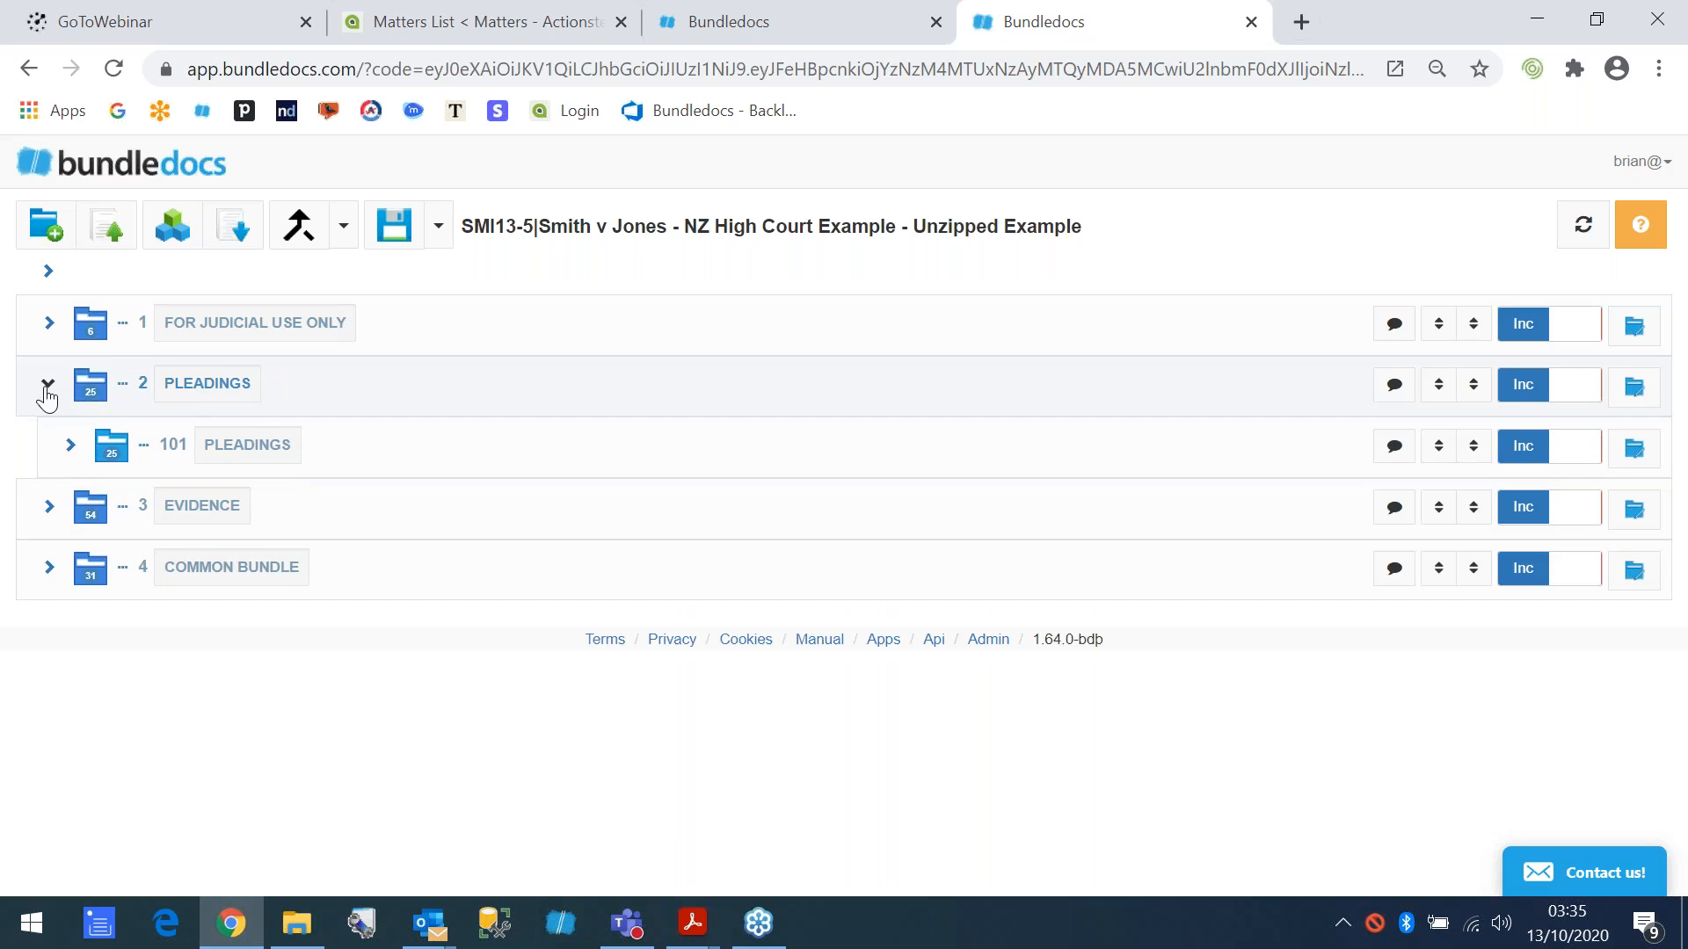
pyautogui.click(70, 445)
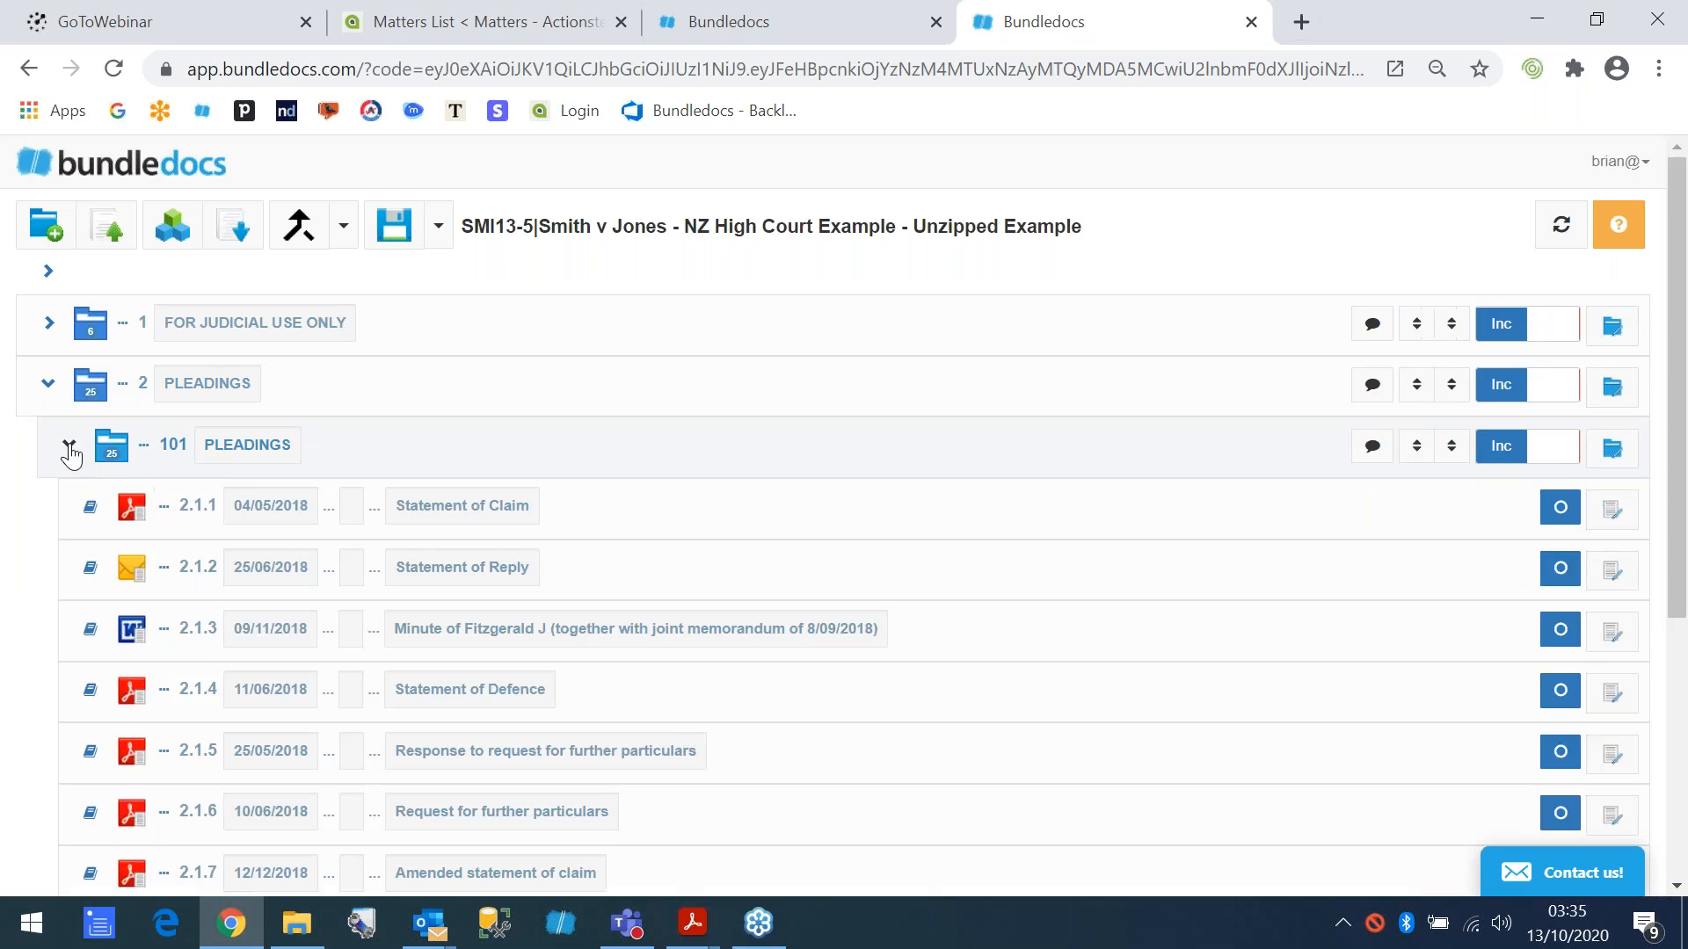
pyautogui.click(69, 445)
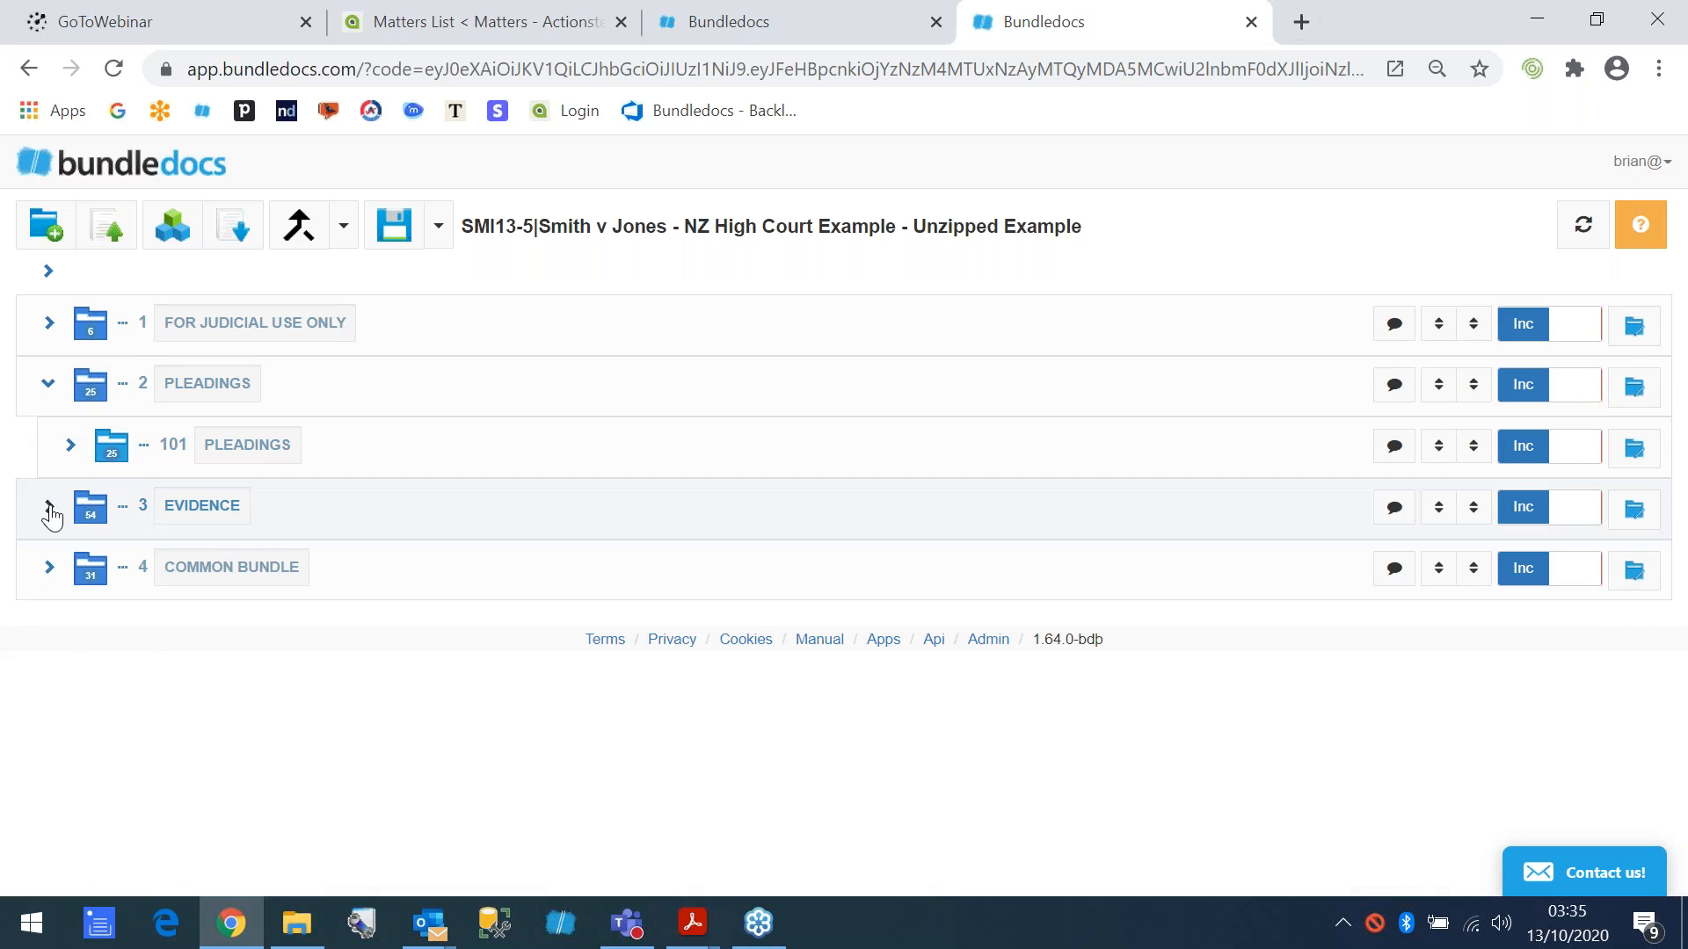
# - Expand the Evidence section, view the affidavits in 201 Evidence – Volume 1, and collapse that volume
pyautogui.click(48, 506)
pyautogui.click(69, 568)
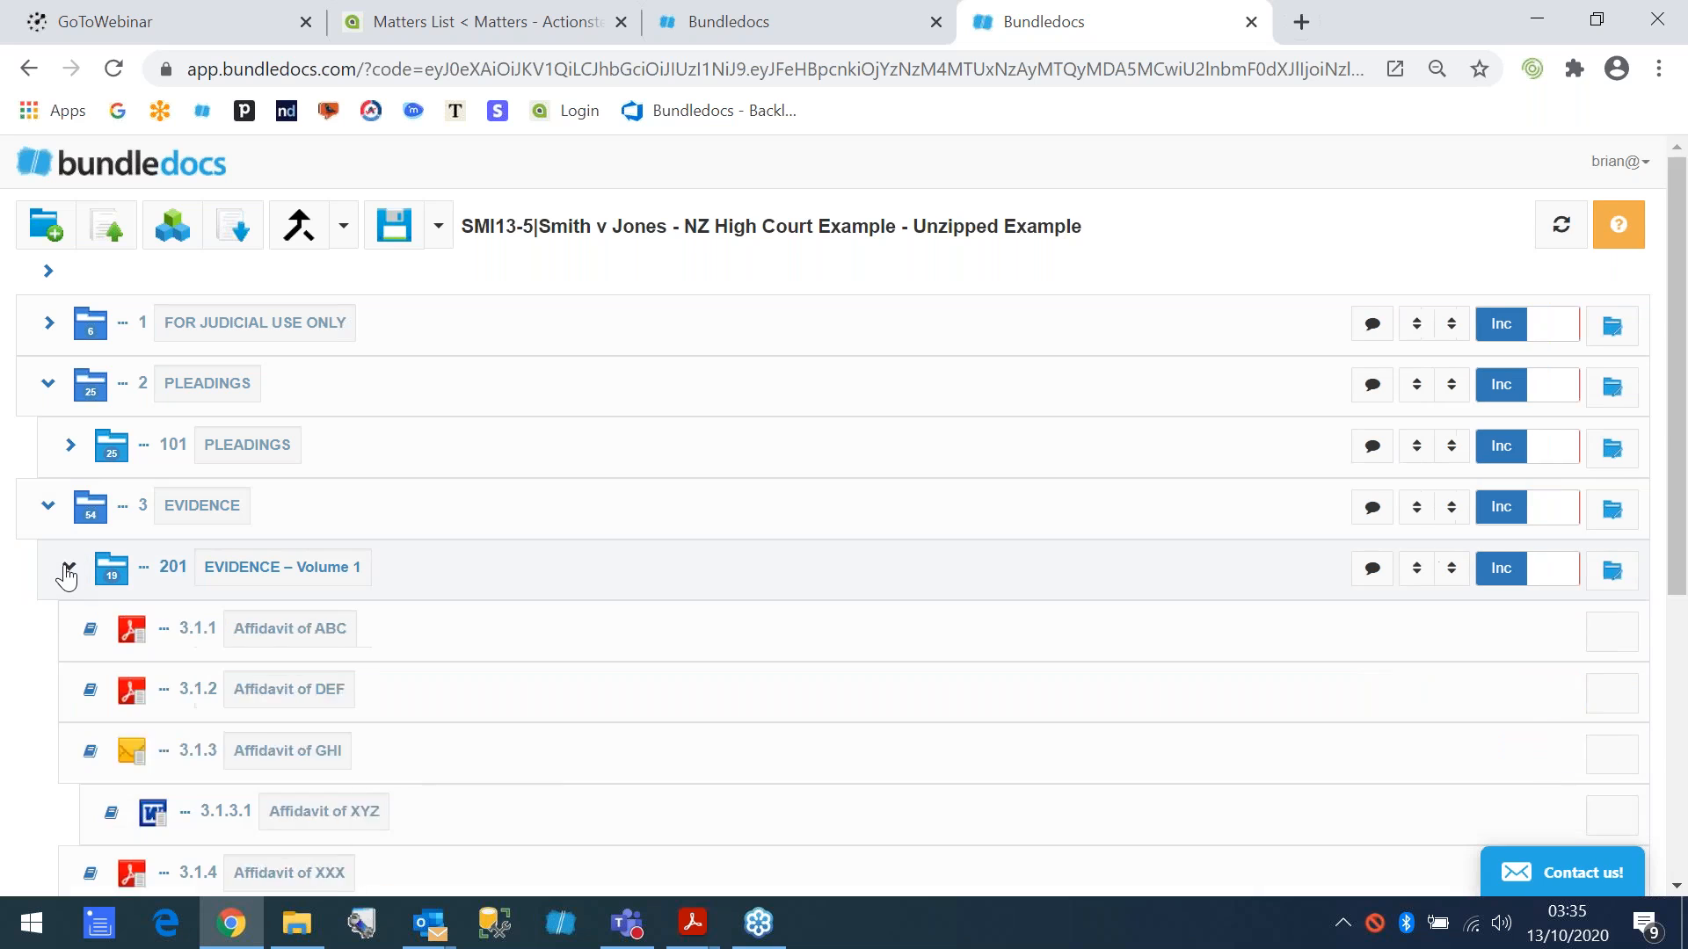
pyautogui.click(69, 568)
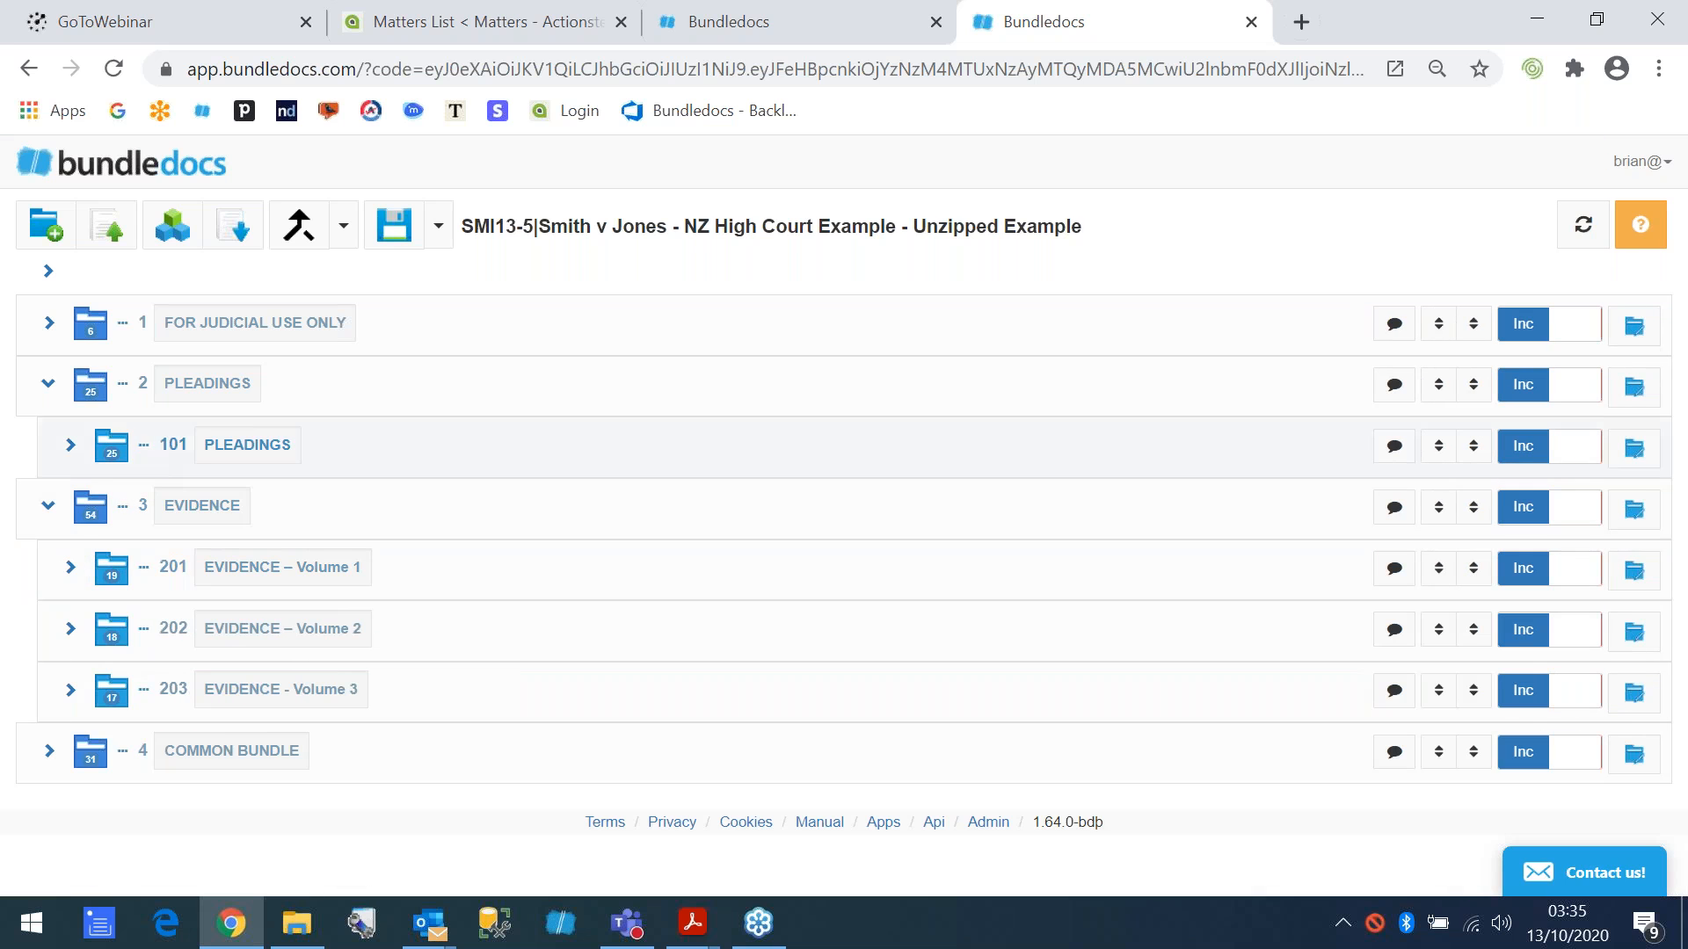
# - Expand the For Judicial Use Only and Common Bundle sections, and show the documents in 201 Evidence – Volume 1
pyautogui.click(49, 322)
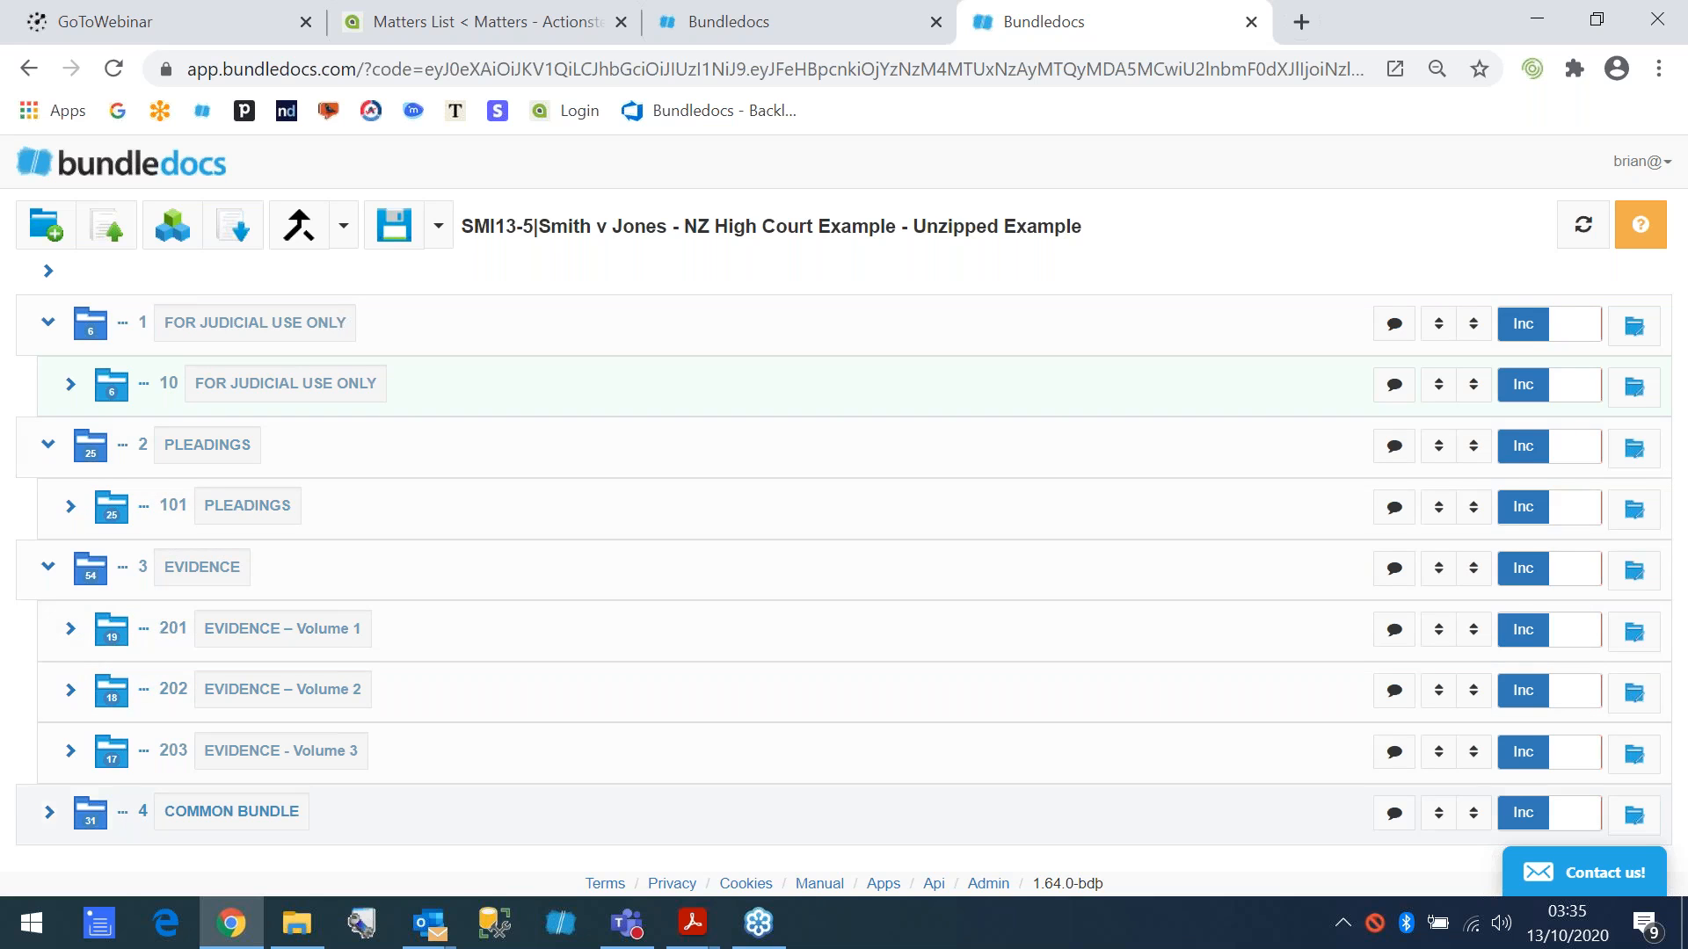
pyautogui.click(48, 813)
pyautogui.scroll(-2, 159, 660)
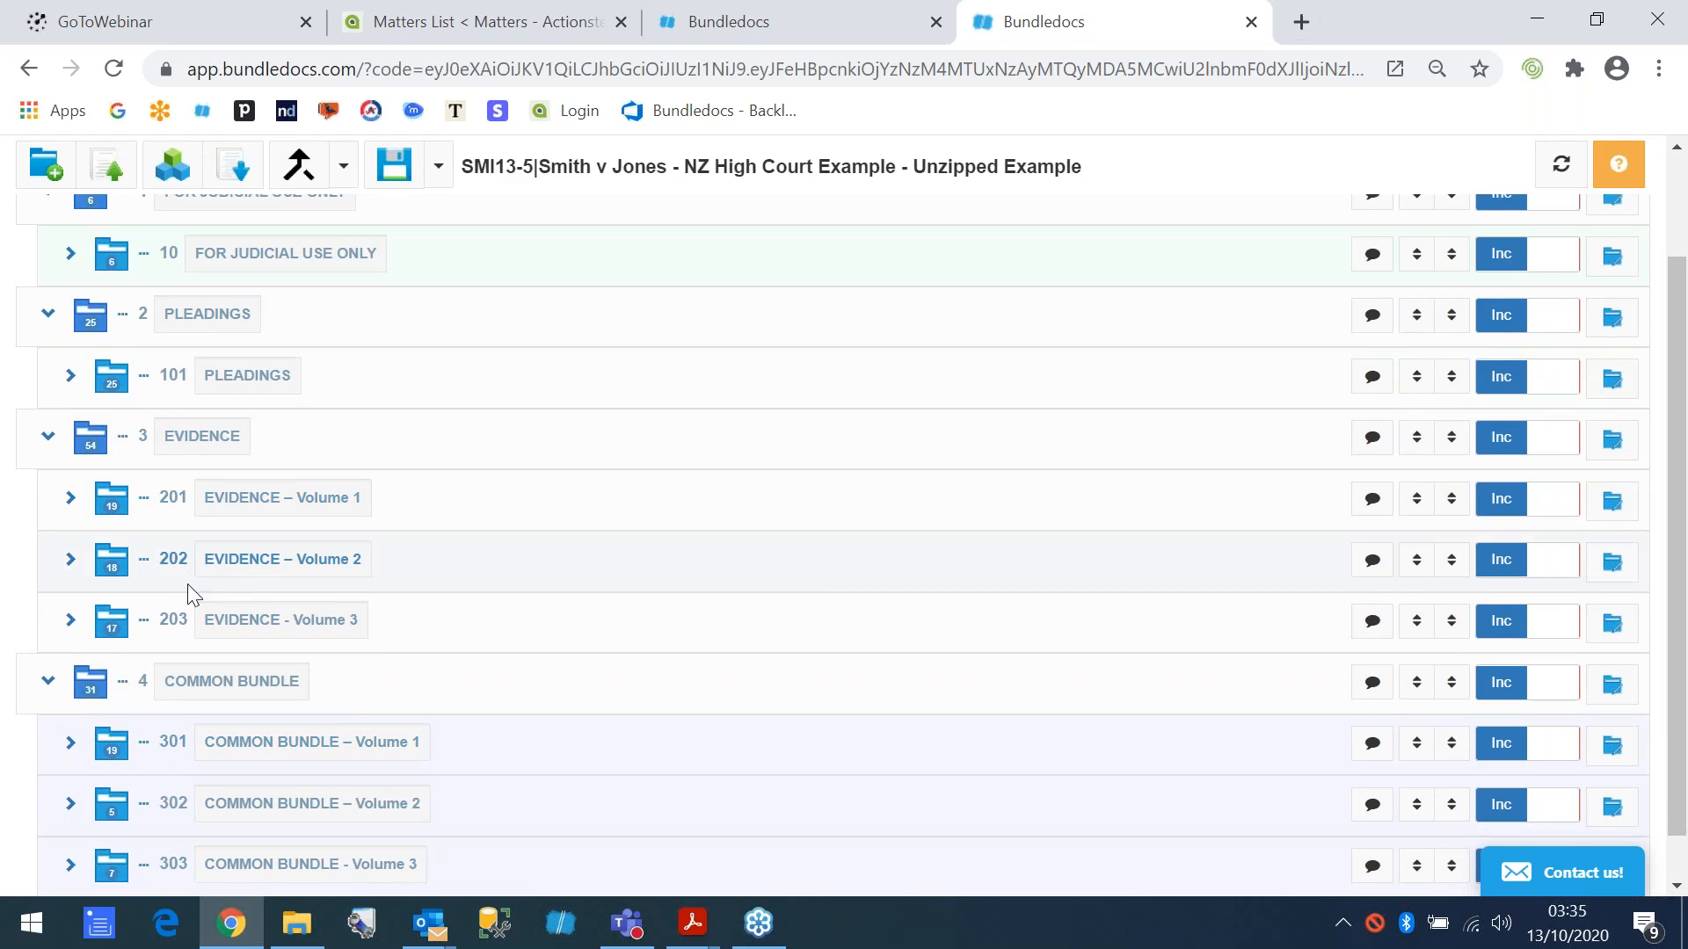
pyautogui.click(70, 498)
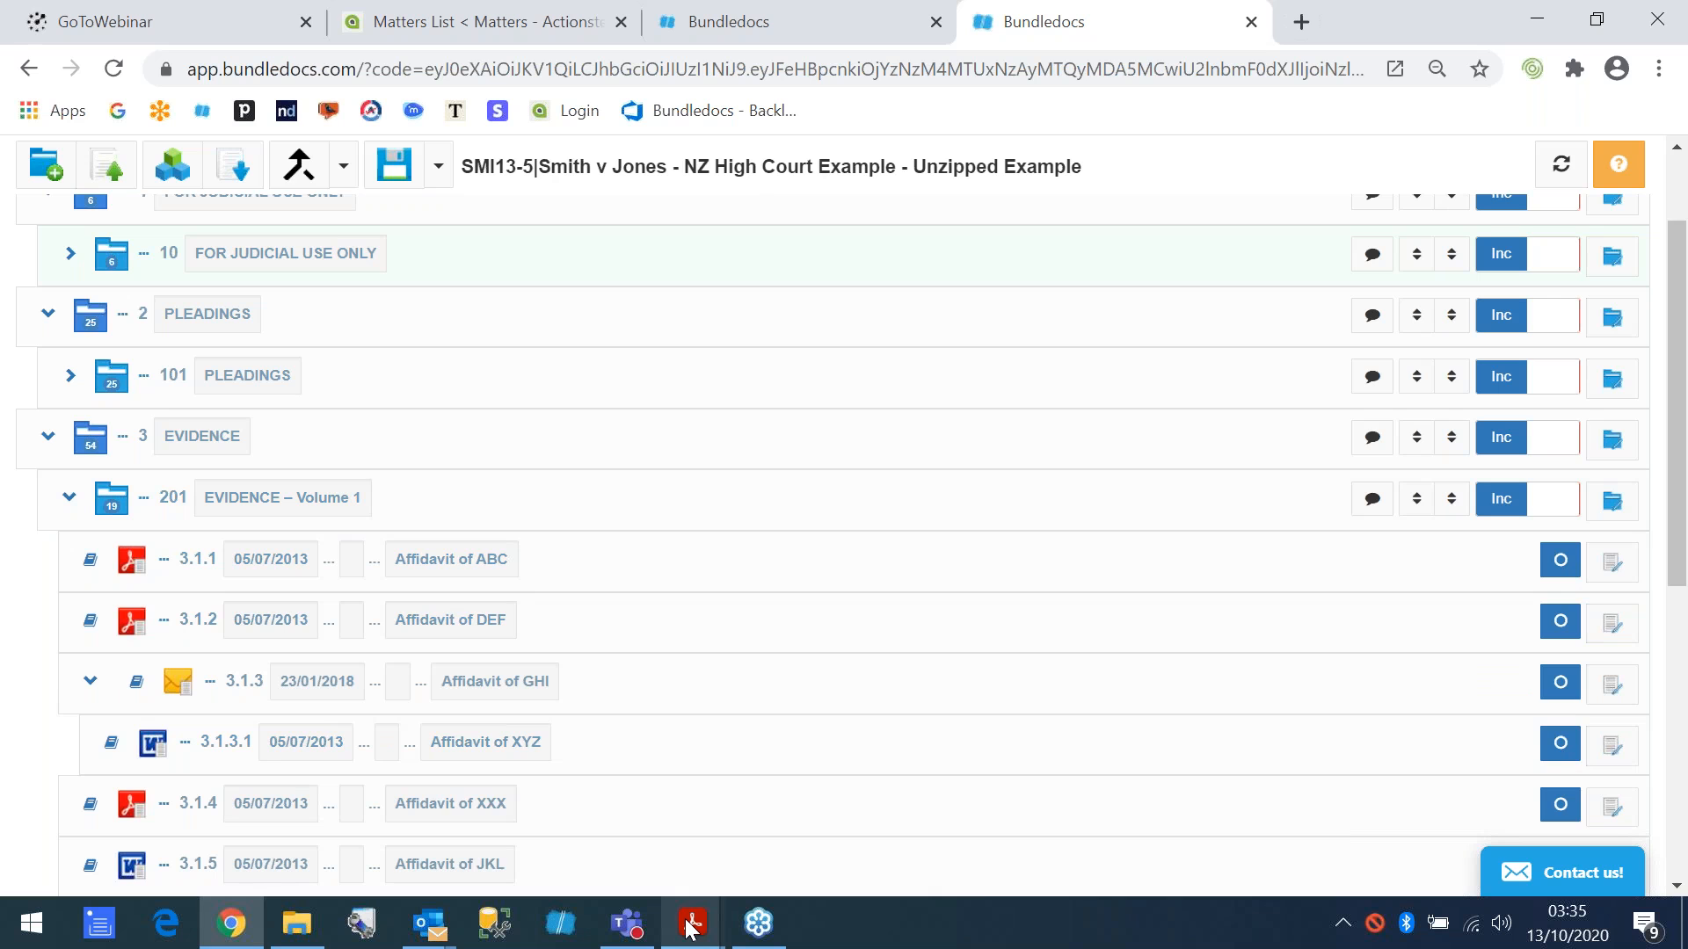
# - Switch to SMI13_5.pdf in Acrobat Reader, expand the Evidence bookmarks, and view Affidavit of MNO and the start of 201 Evidence – Volume 1
pyautogui.moveTo(692, 925)
pyautogui.click(788, 821)
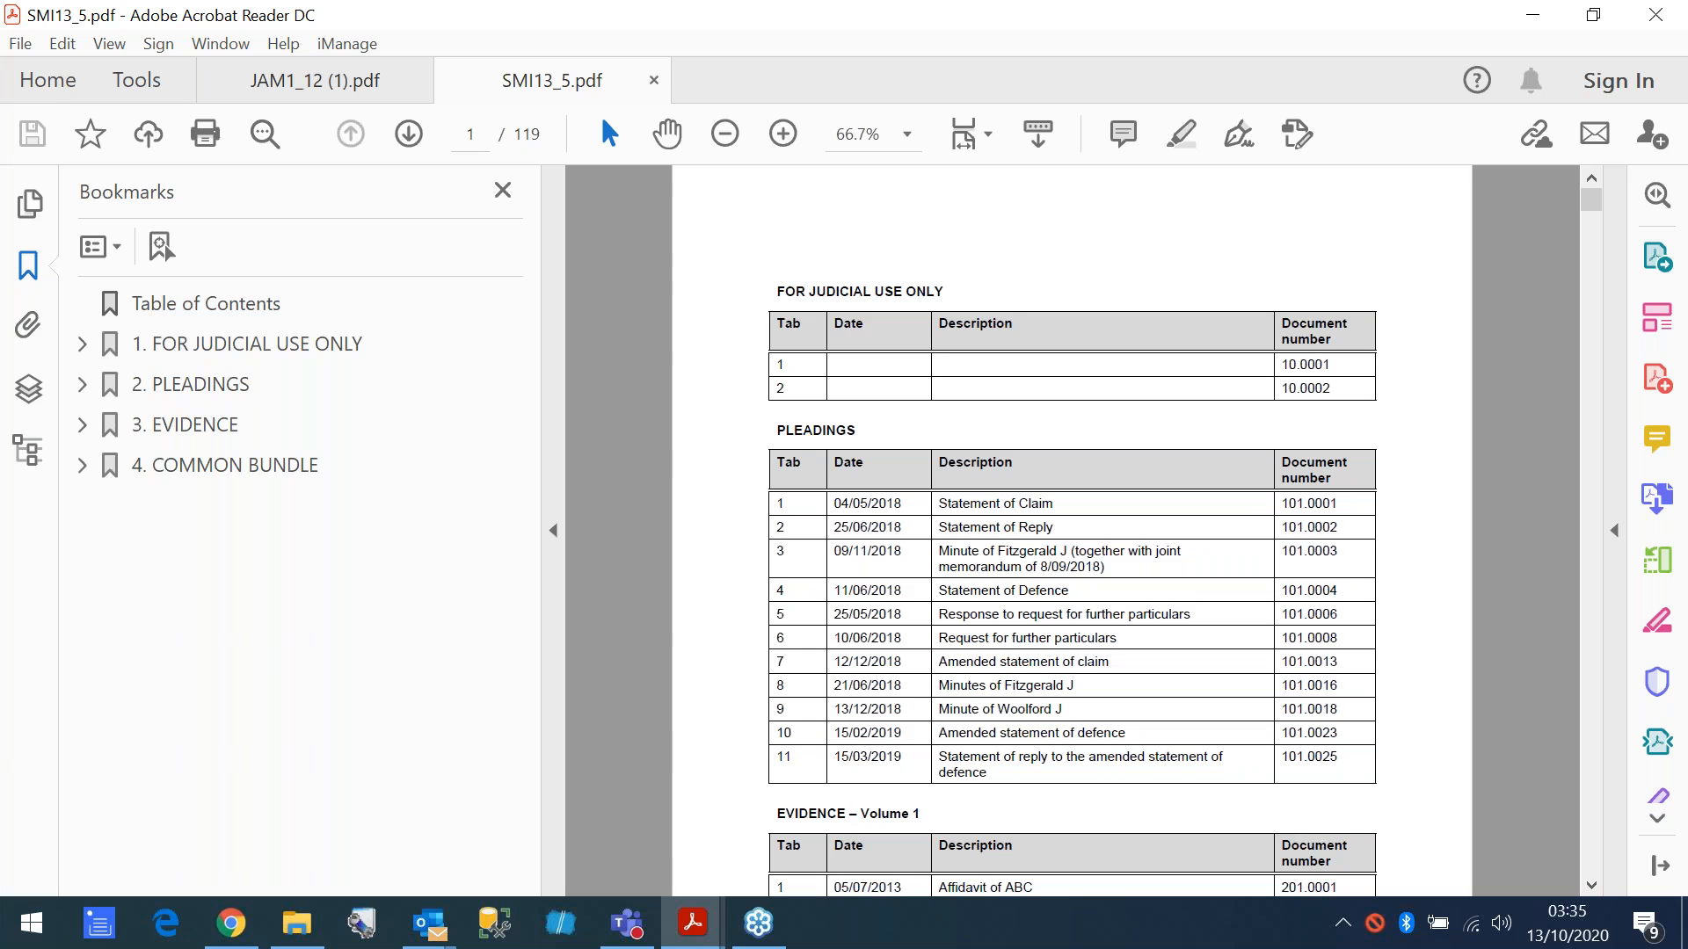
pyautogui.click(82, 384)
pyautogui.click(82, 385)
pyautogui.click(82, 425)
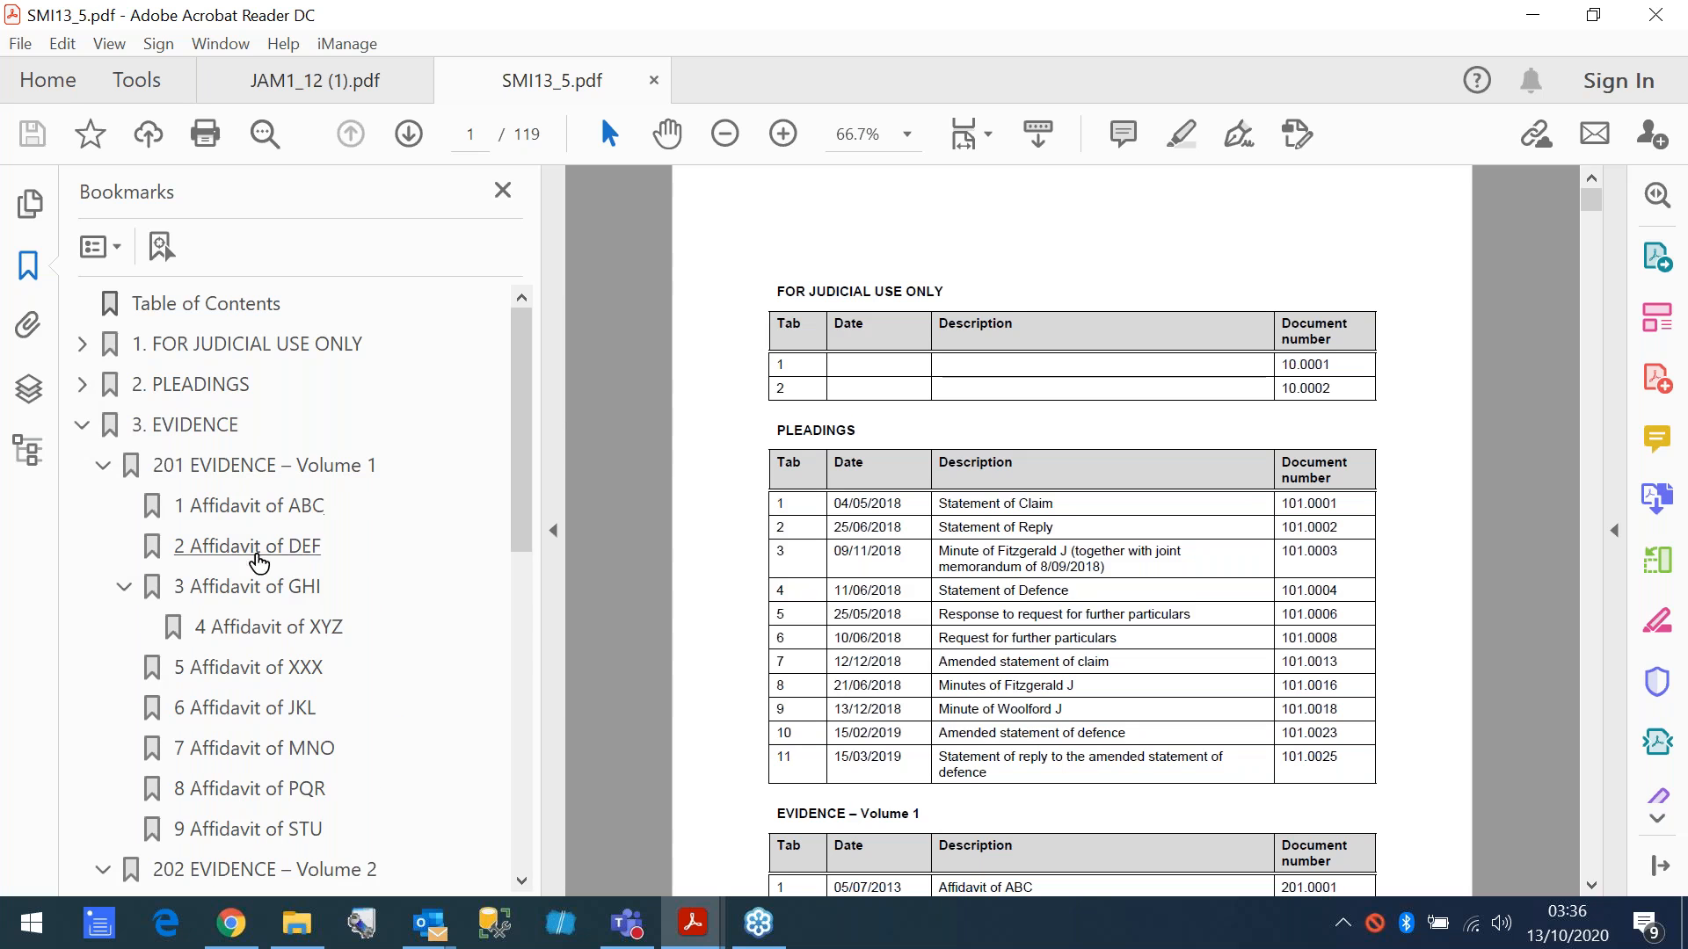
pyautogui.click(226, 756)
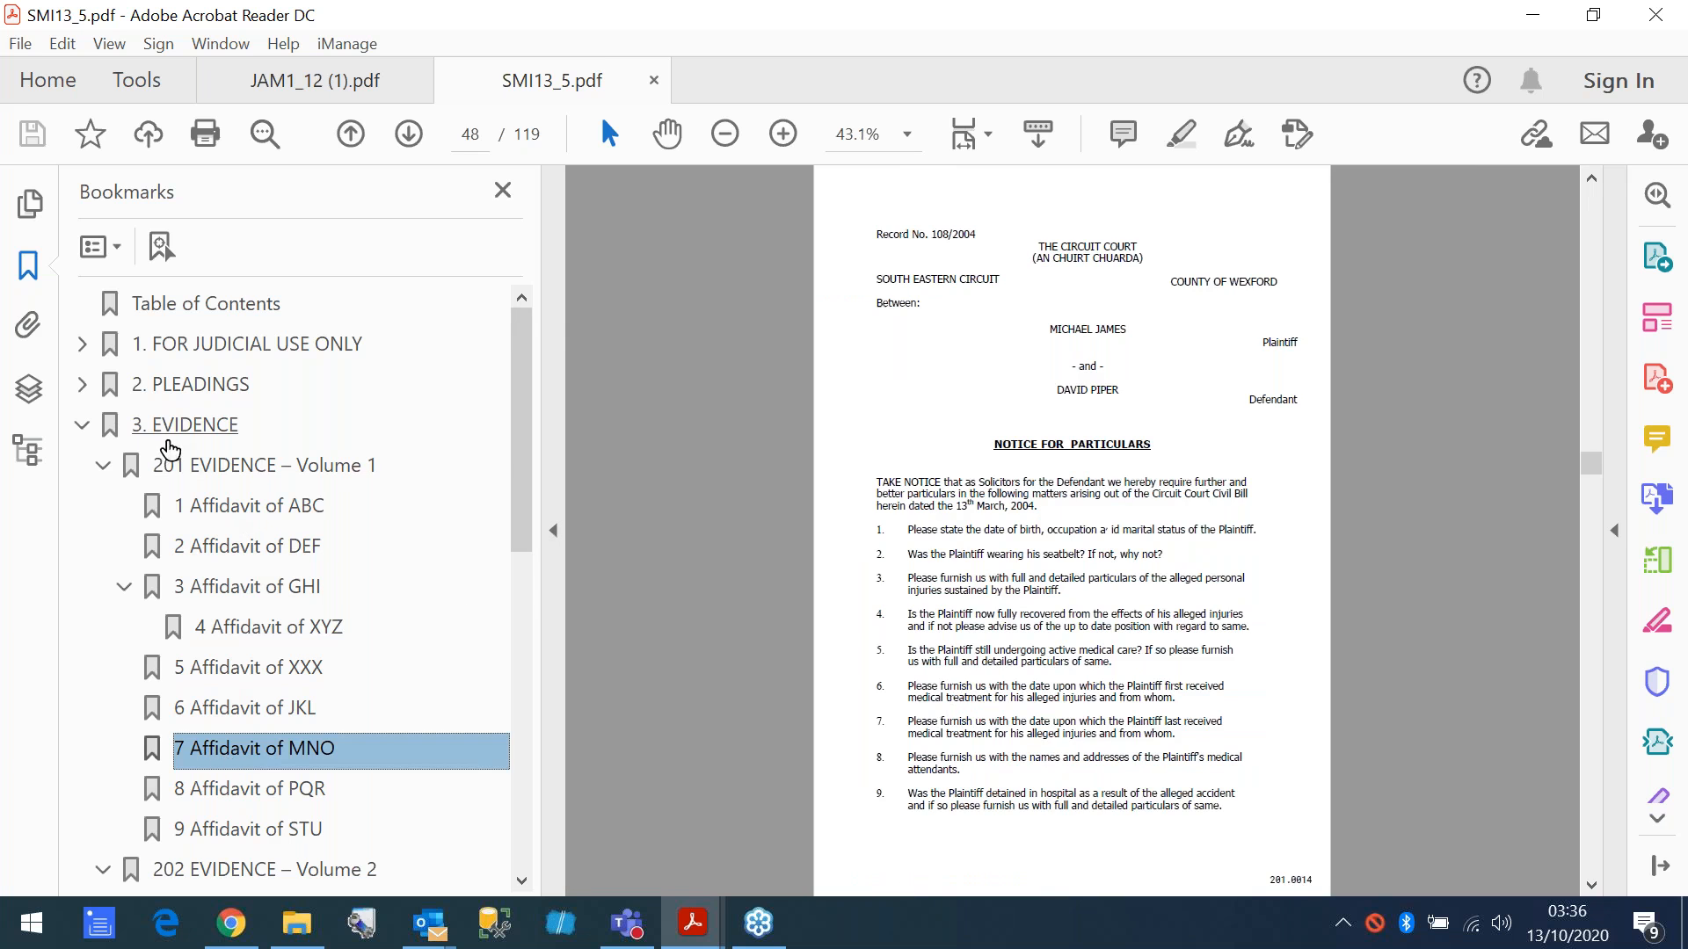
pyautogui.click(193, 470)
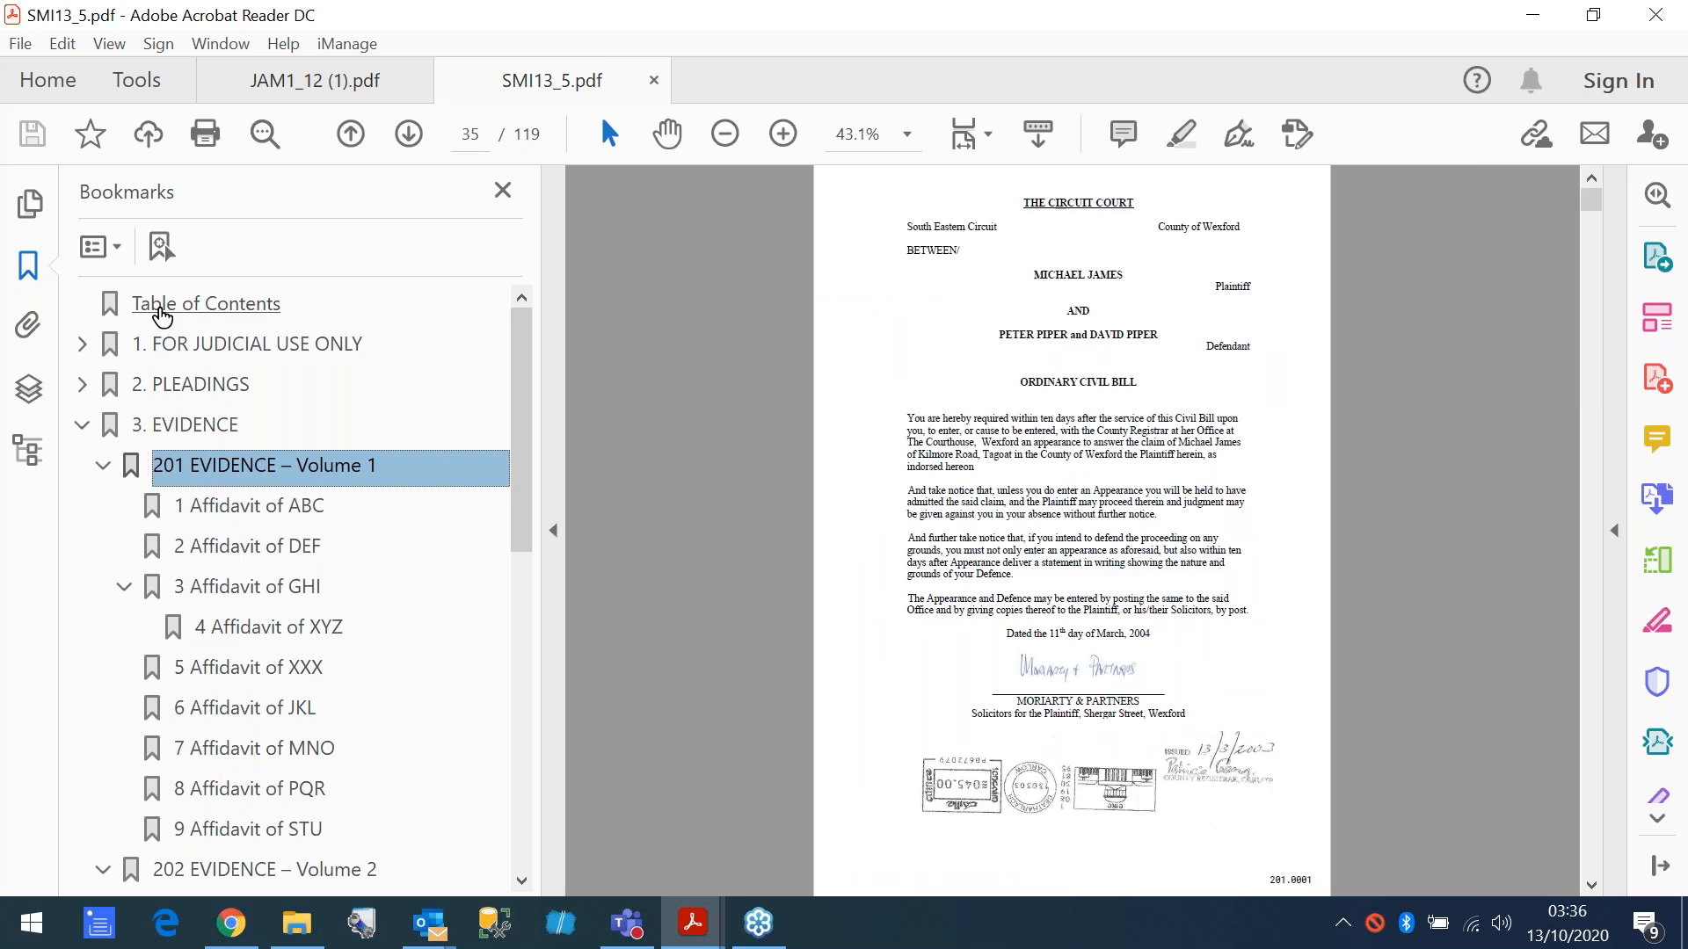
# - Go to the SMI13_5.pdf table of contents at 66.7% and review its document numbers through Evidence – Volume 2
pyautogui.click(176, 312)
pyautogui.click(782, 134)
pyautogui.click(781, 134)
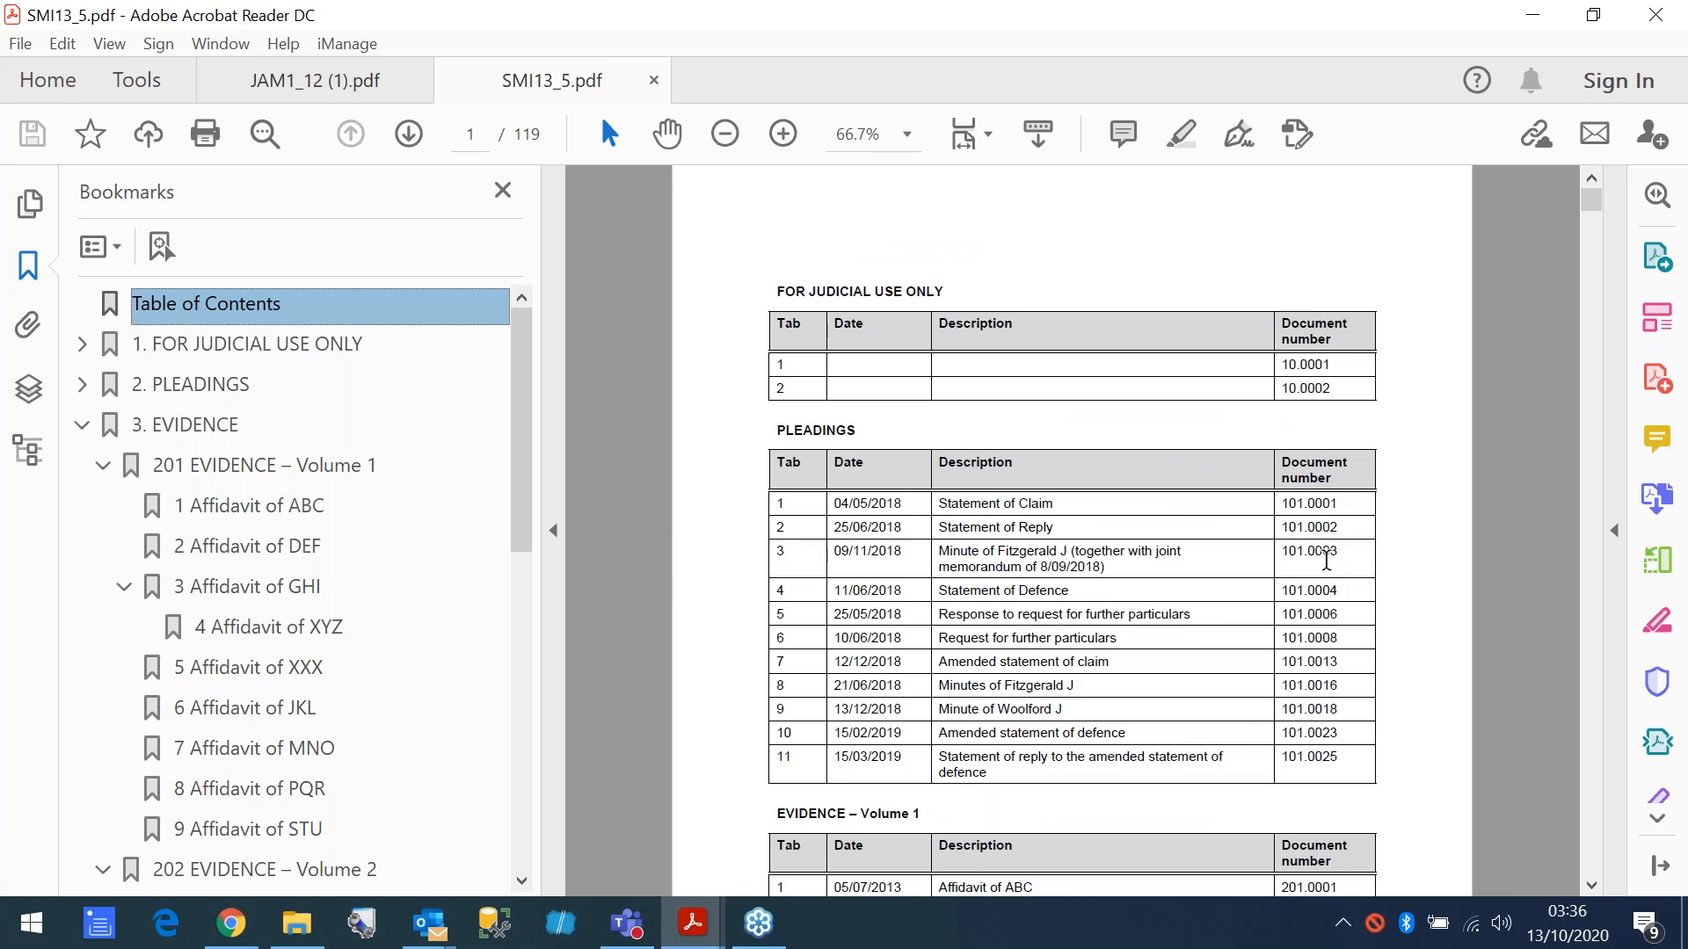
pyautogui.scroll(-2, 1322, 557)
pyautogui.scroll(-8, 1313, 563)
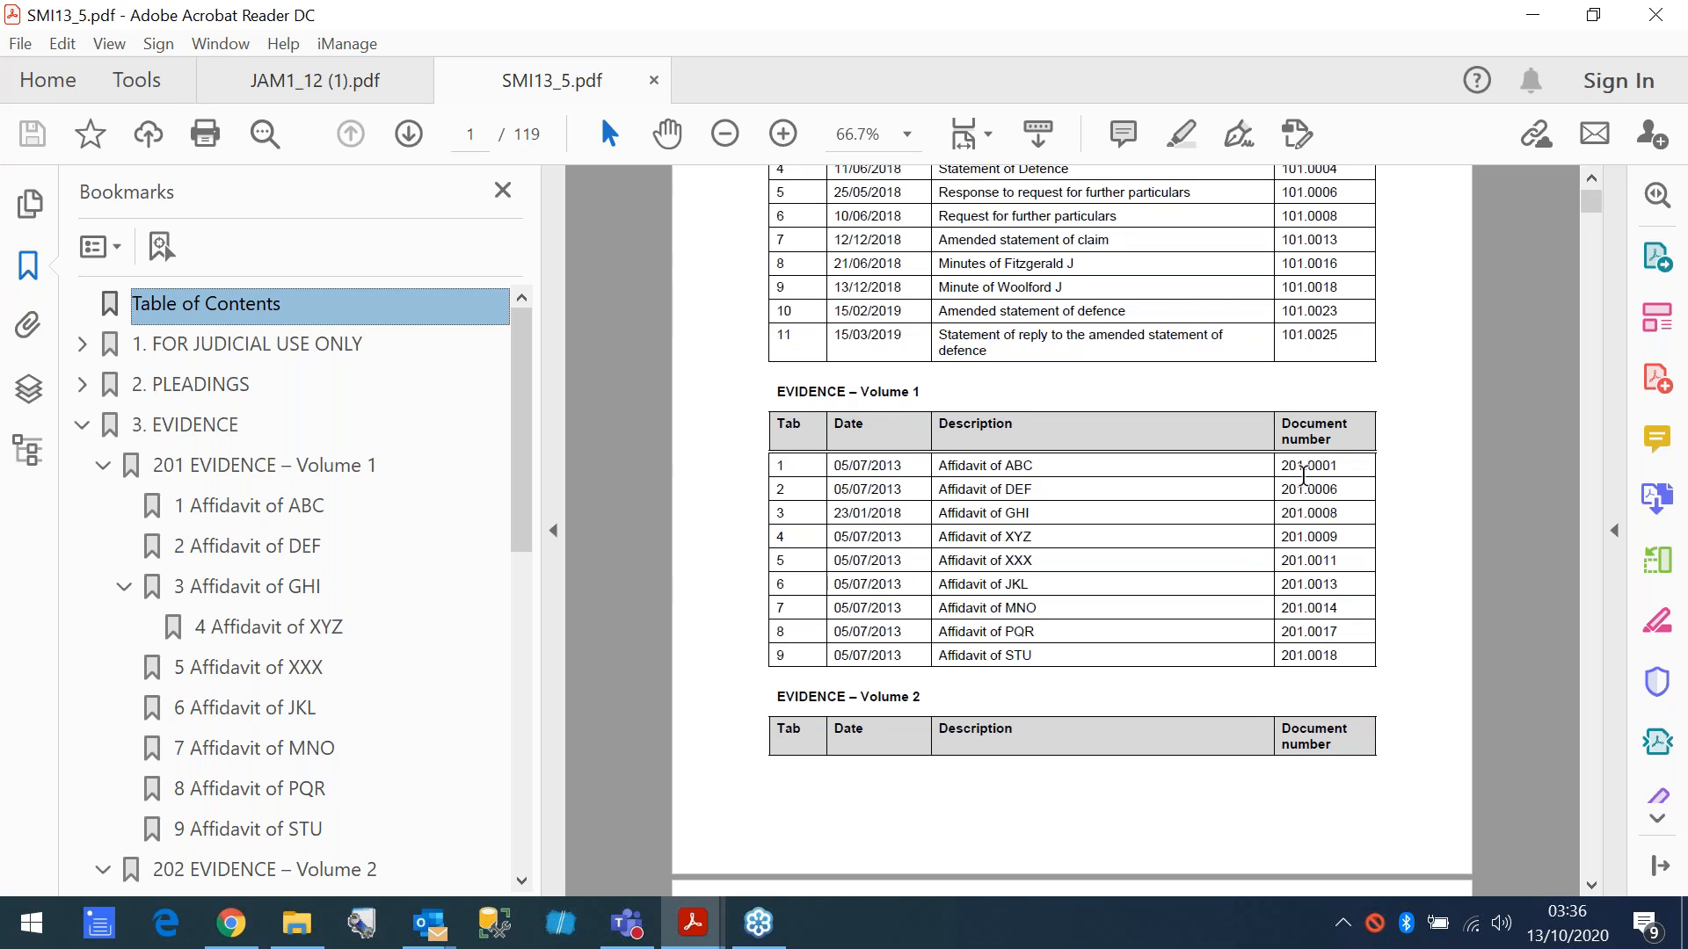
pyautogui.scroll(-9, 1305, 472)
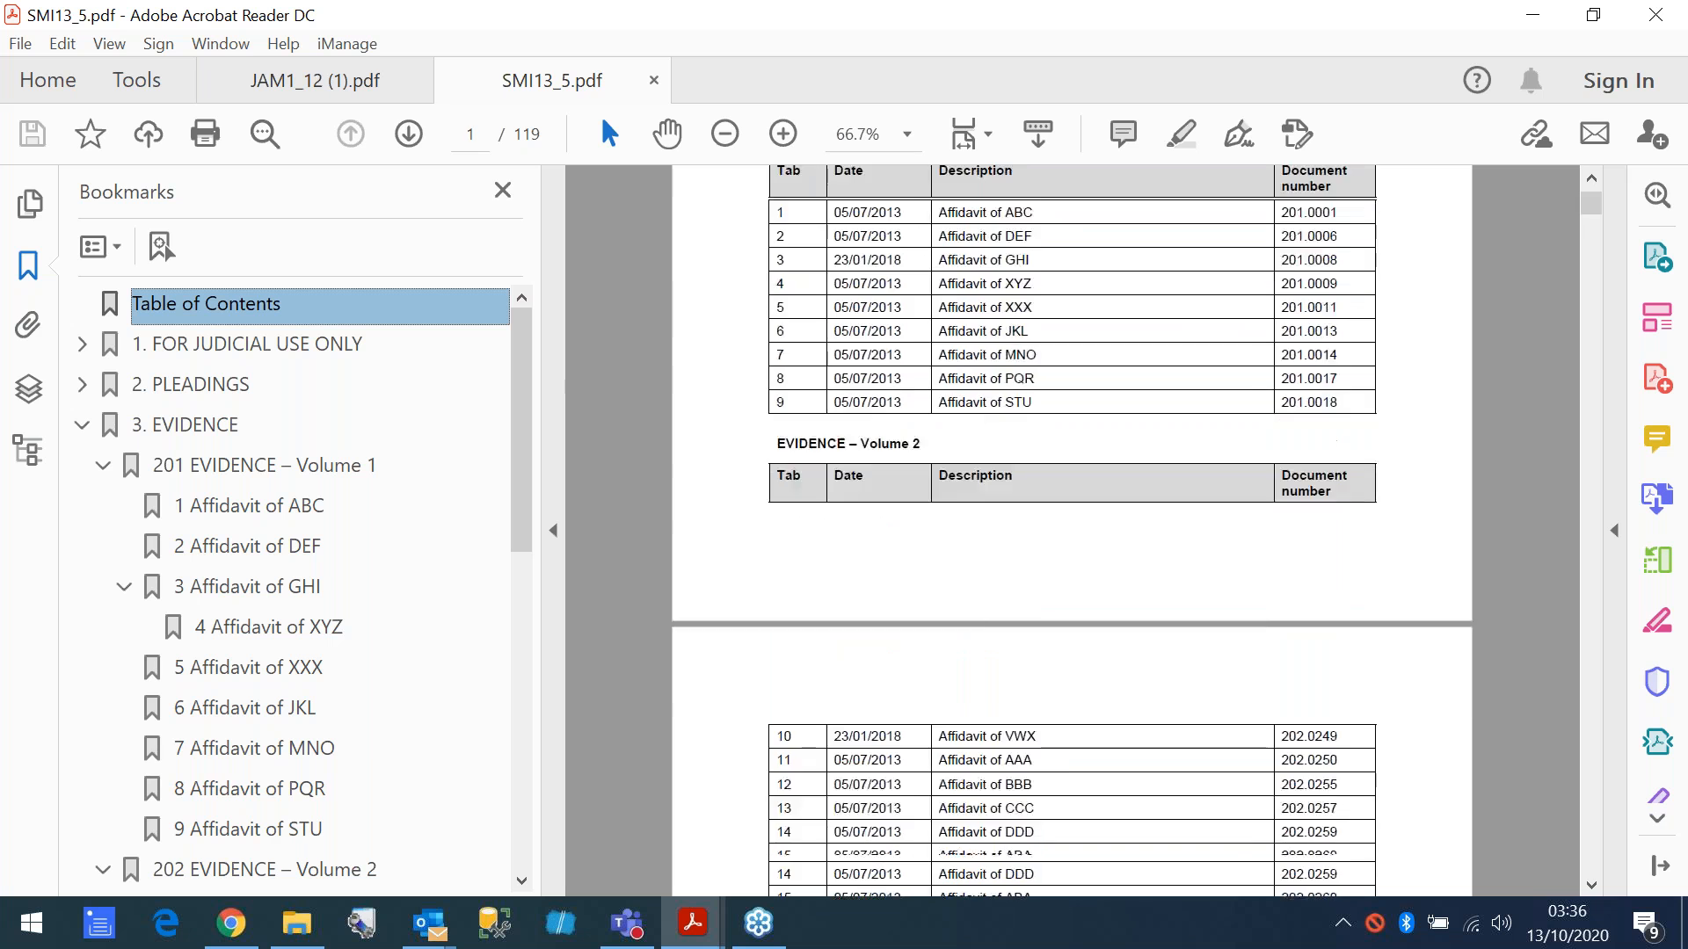
# - Review the SMI13_5.pdf table of contents from Evidence – Volume 2 through Common Bundle – Volume 3
pyautogui.scroll(-10, 1239, 615)
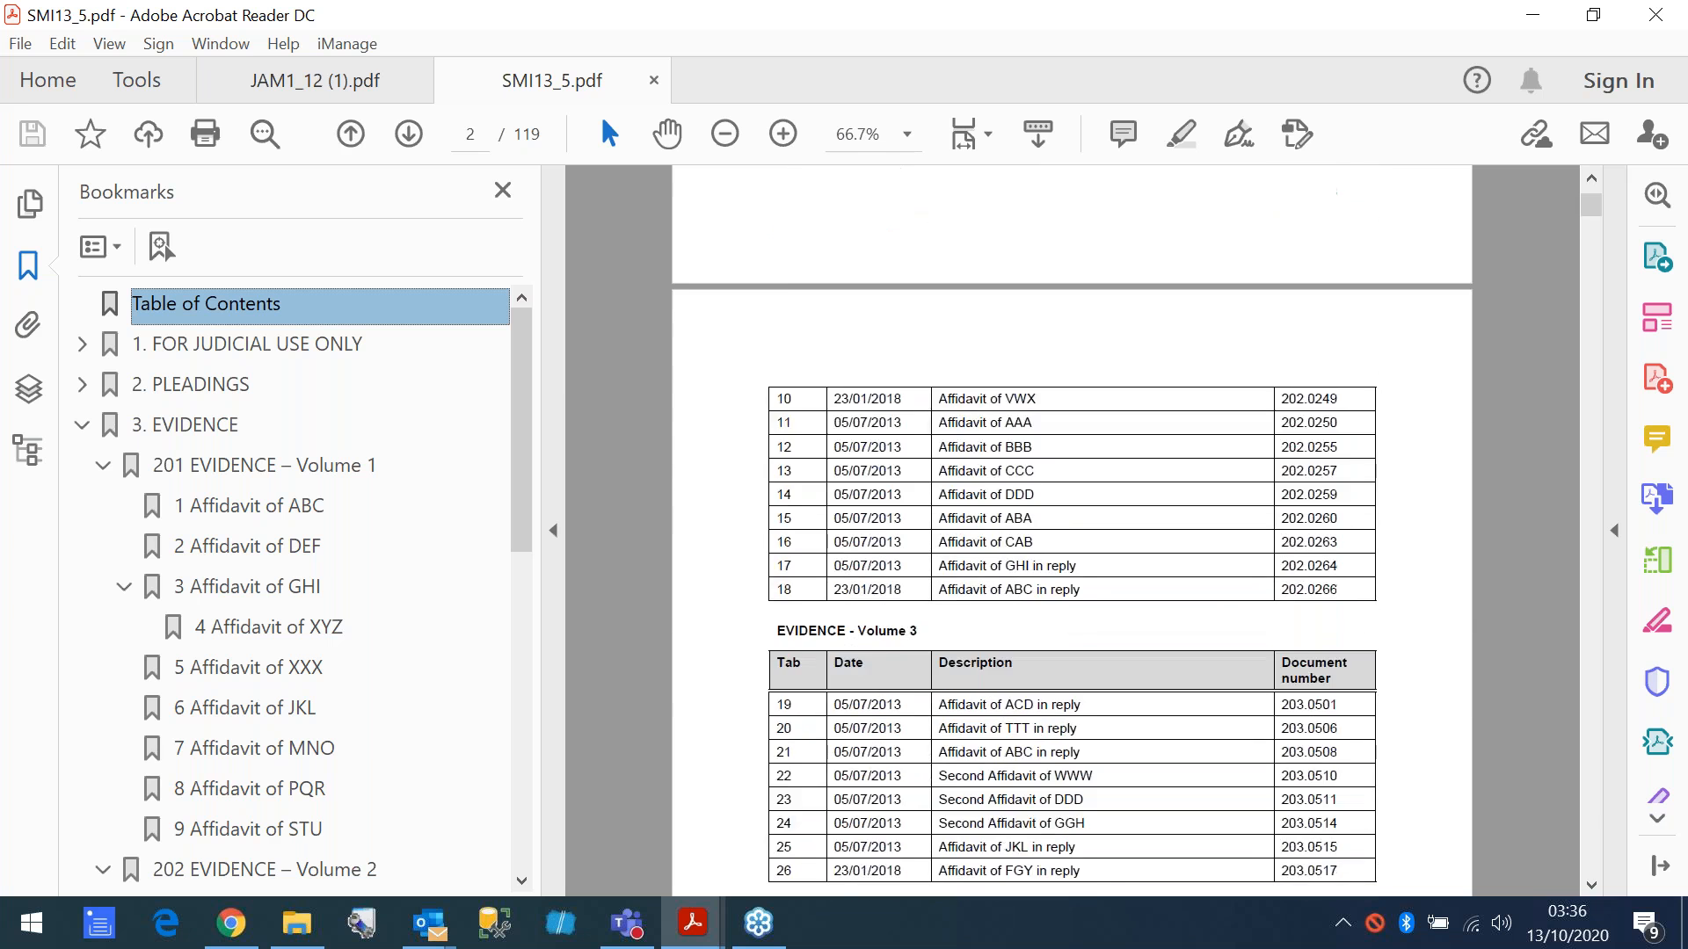
pyautogui.scroll(-9, 1231, 577)
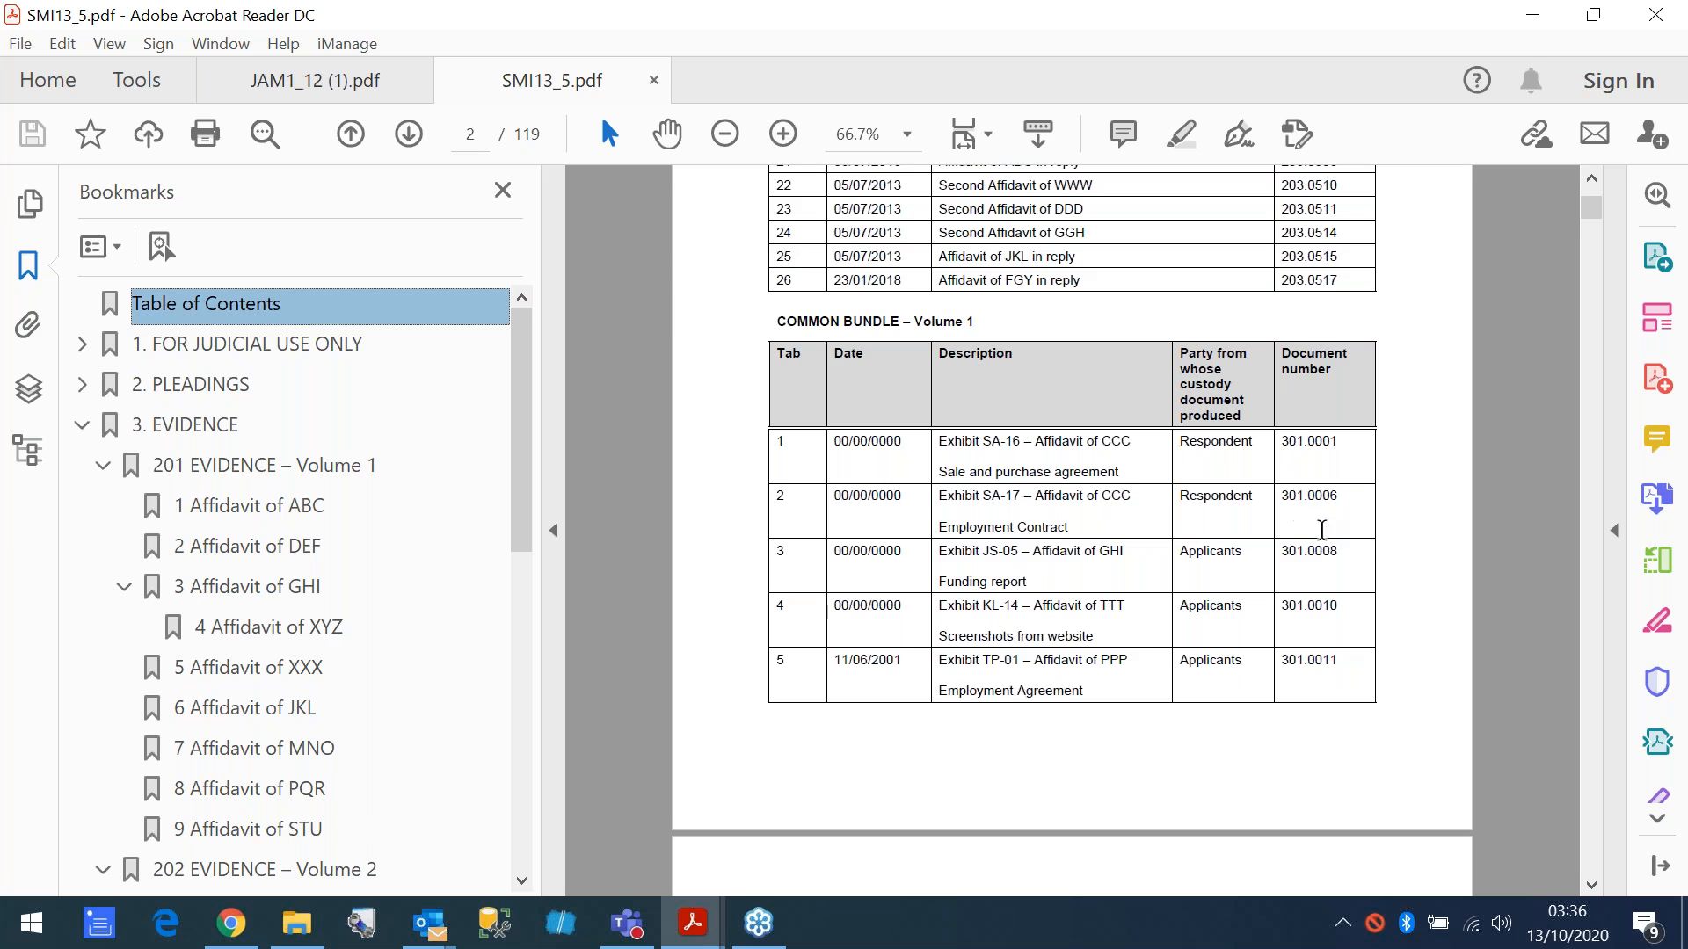
pyautogui.scroll(-18, 1309, 606)
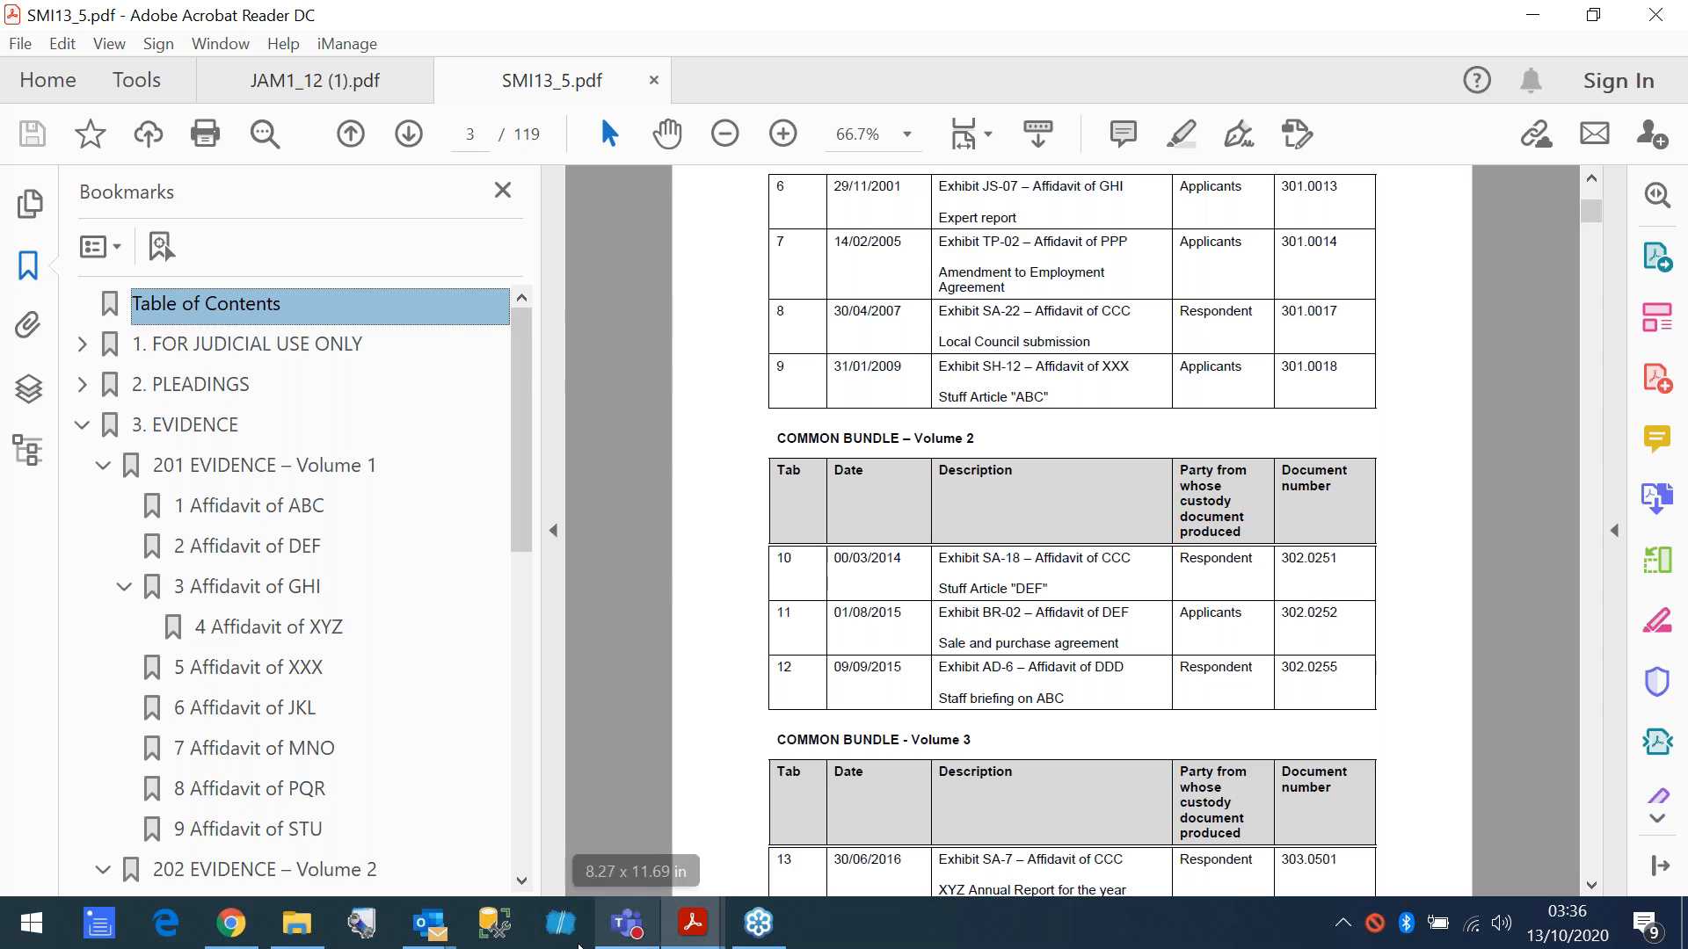
# - Switch to Bundledocs in Chrome and open the bundle Smith v Jones - NZ High Court Example - Zipped Example
pyautogui.click(232, 925)
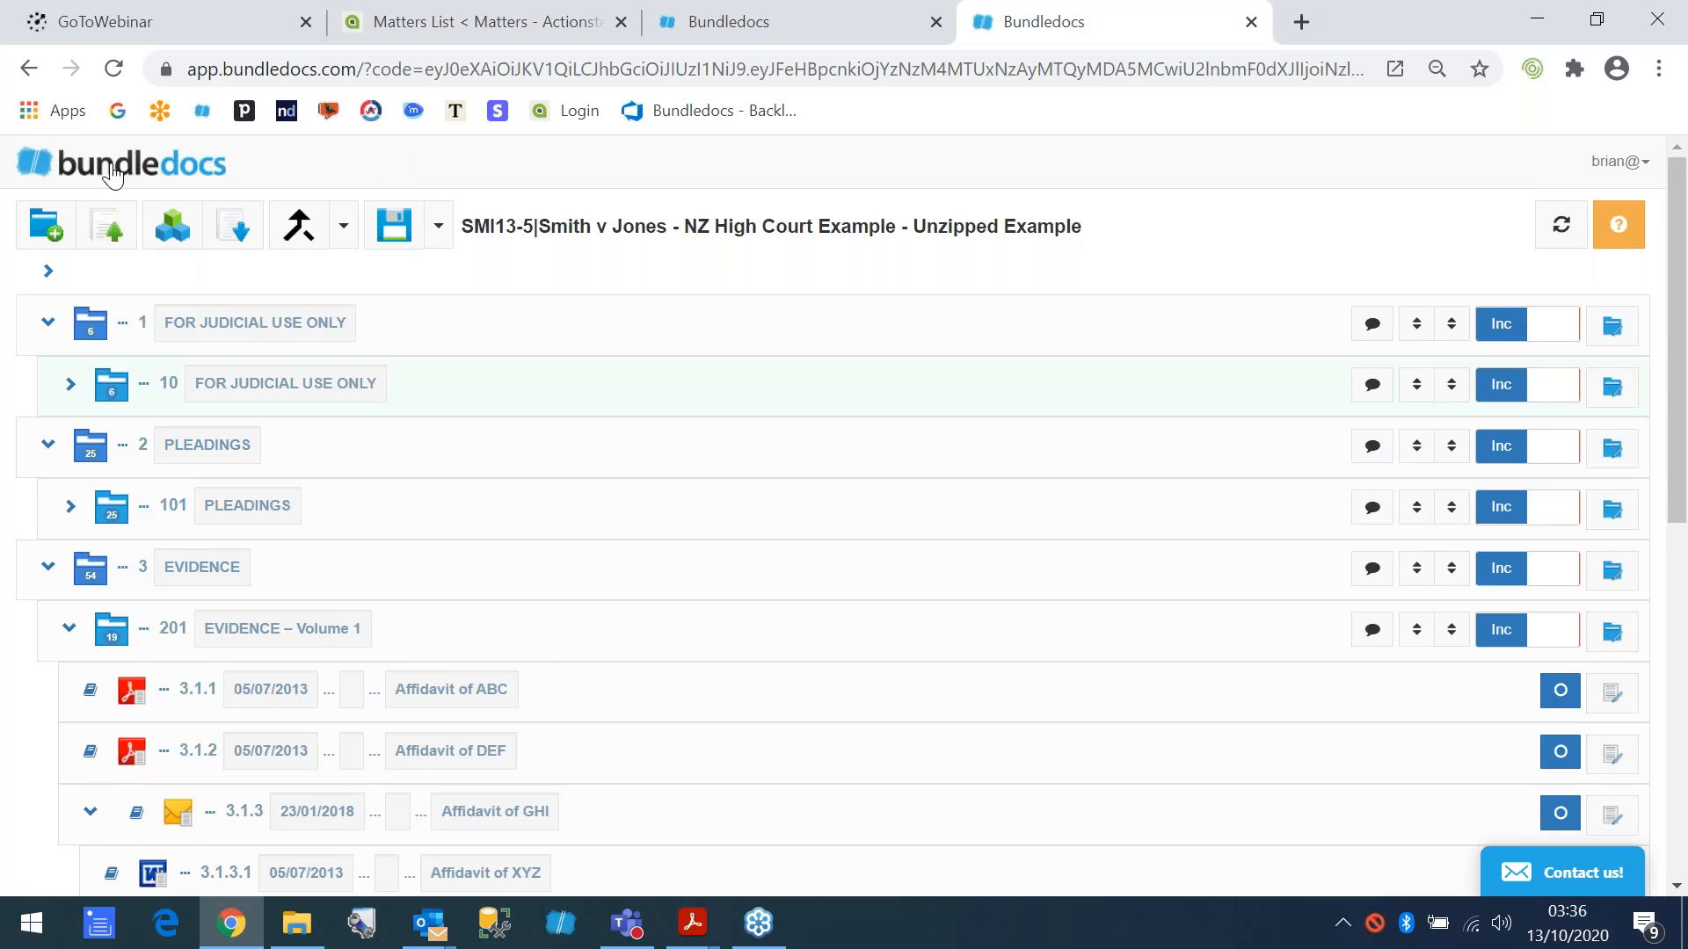
pyautogui.click(111, 176)
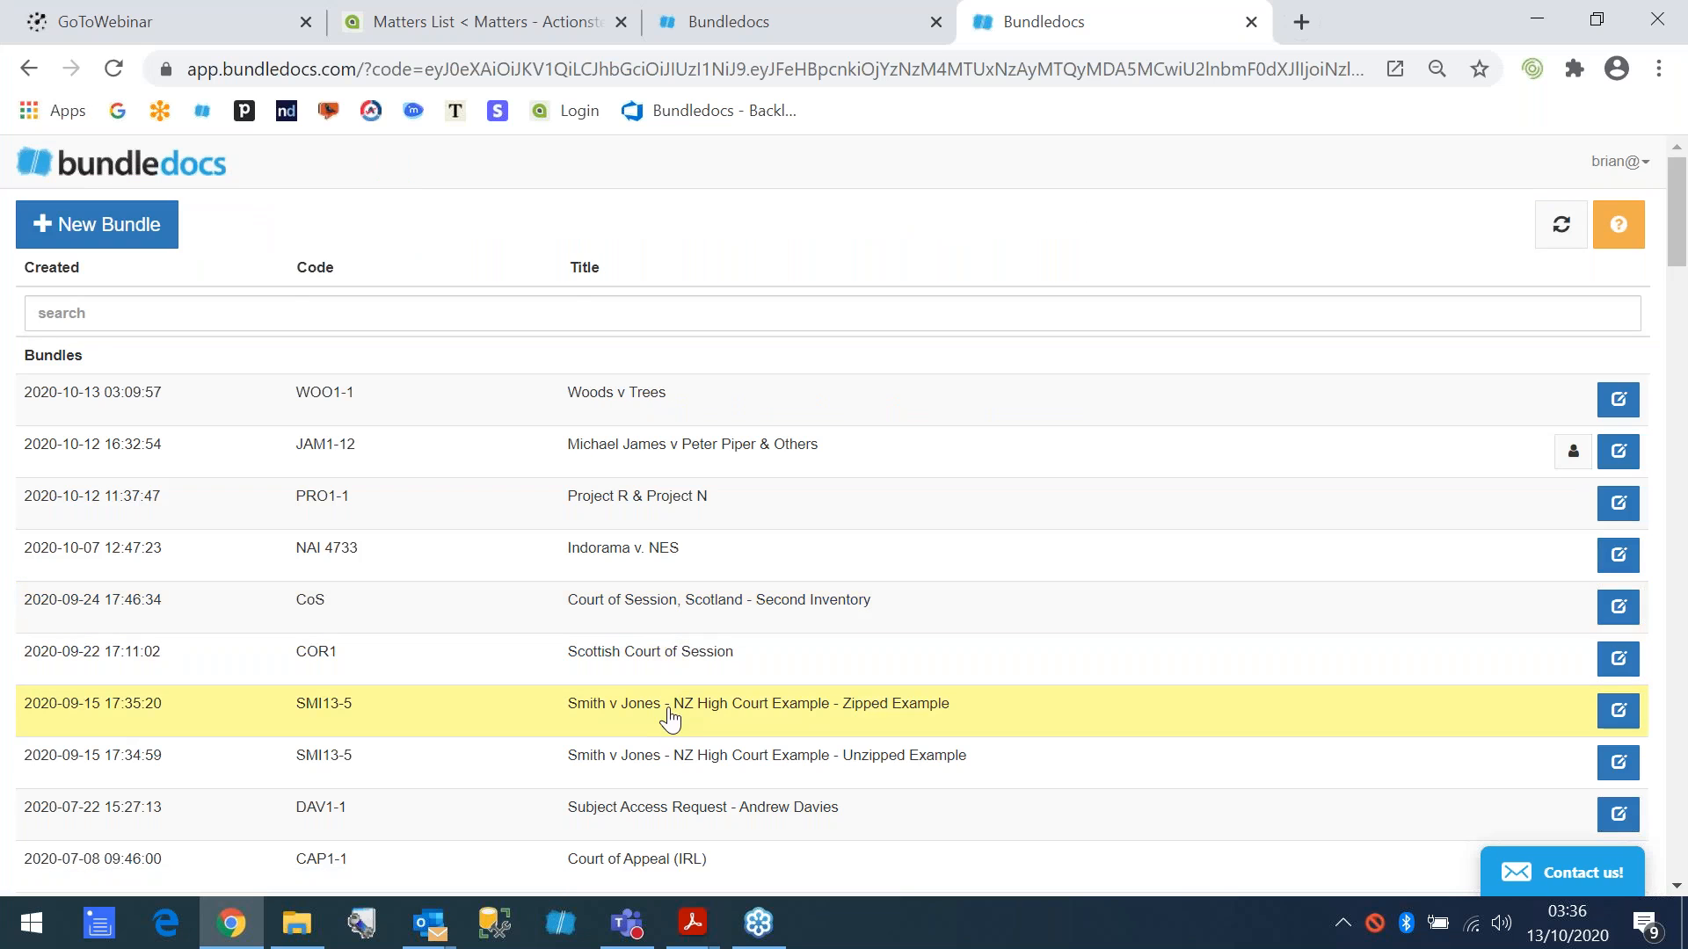
pyautogui.click(669, 720)
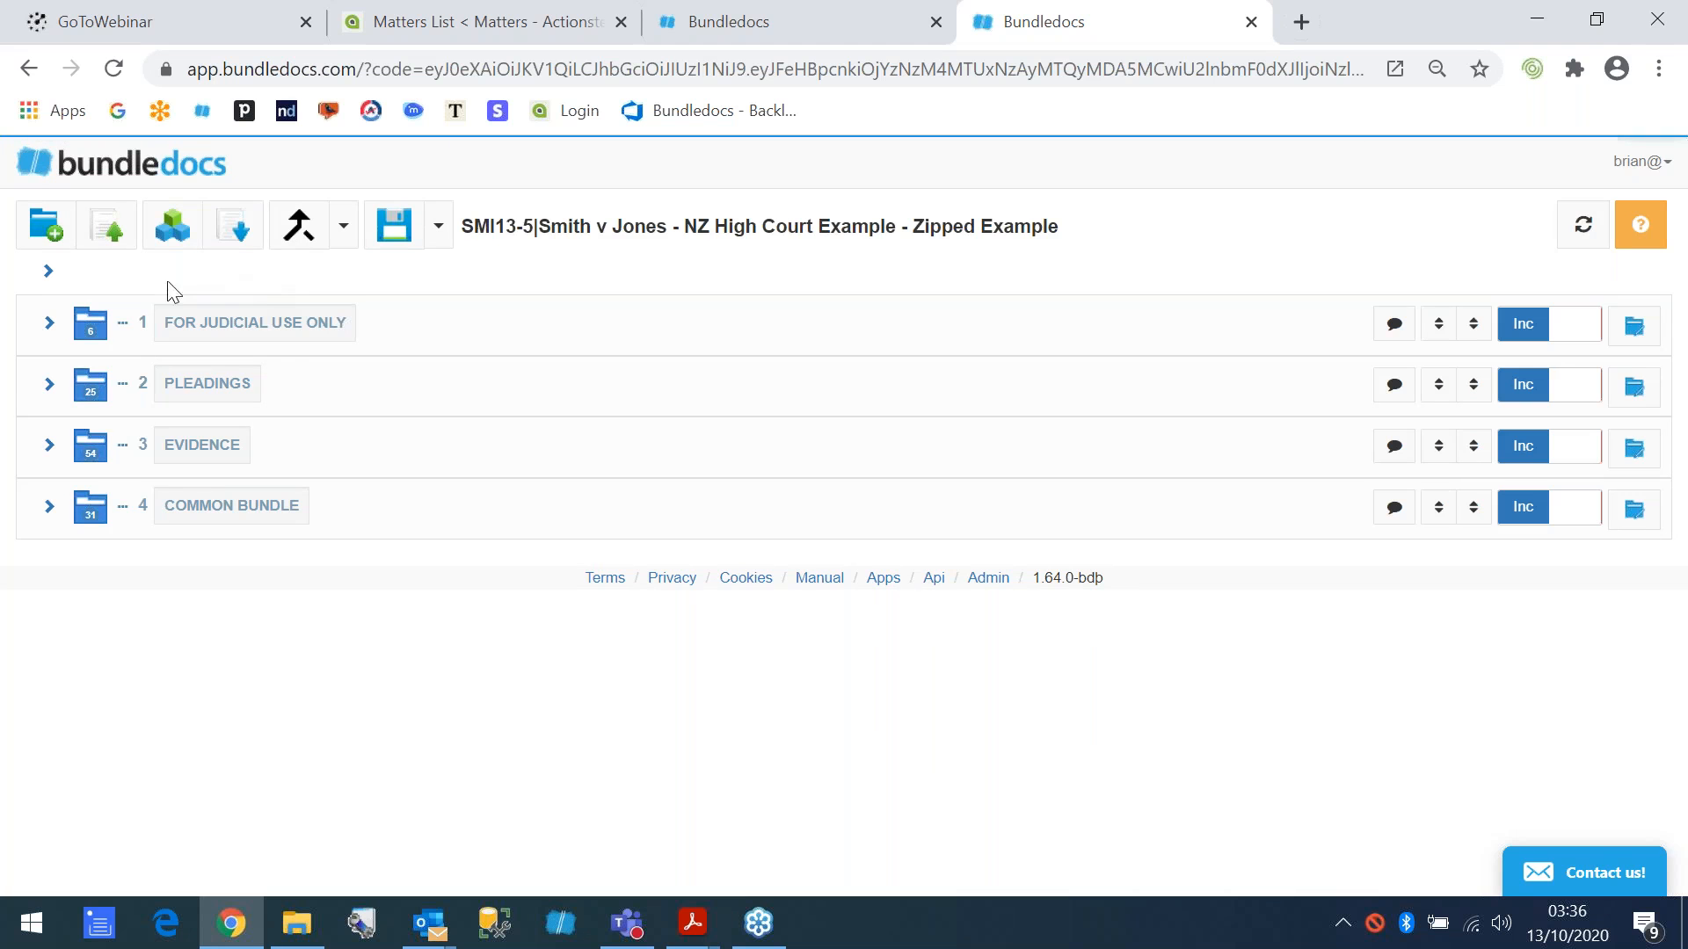
# - Open the bundle's generation settings, expand Section Pages, and examine the Zip options
pyautogui.click(172, 230)
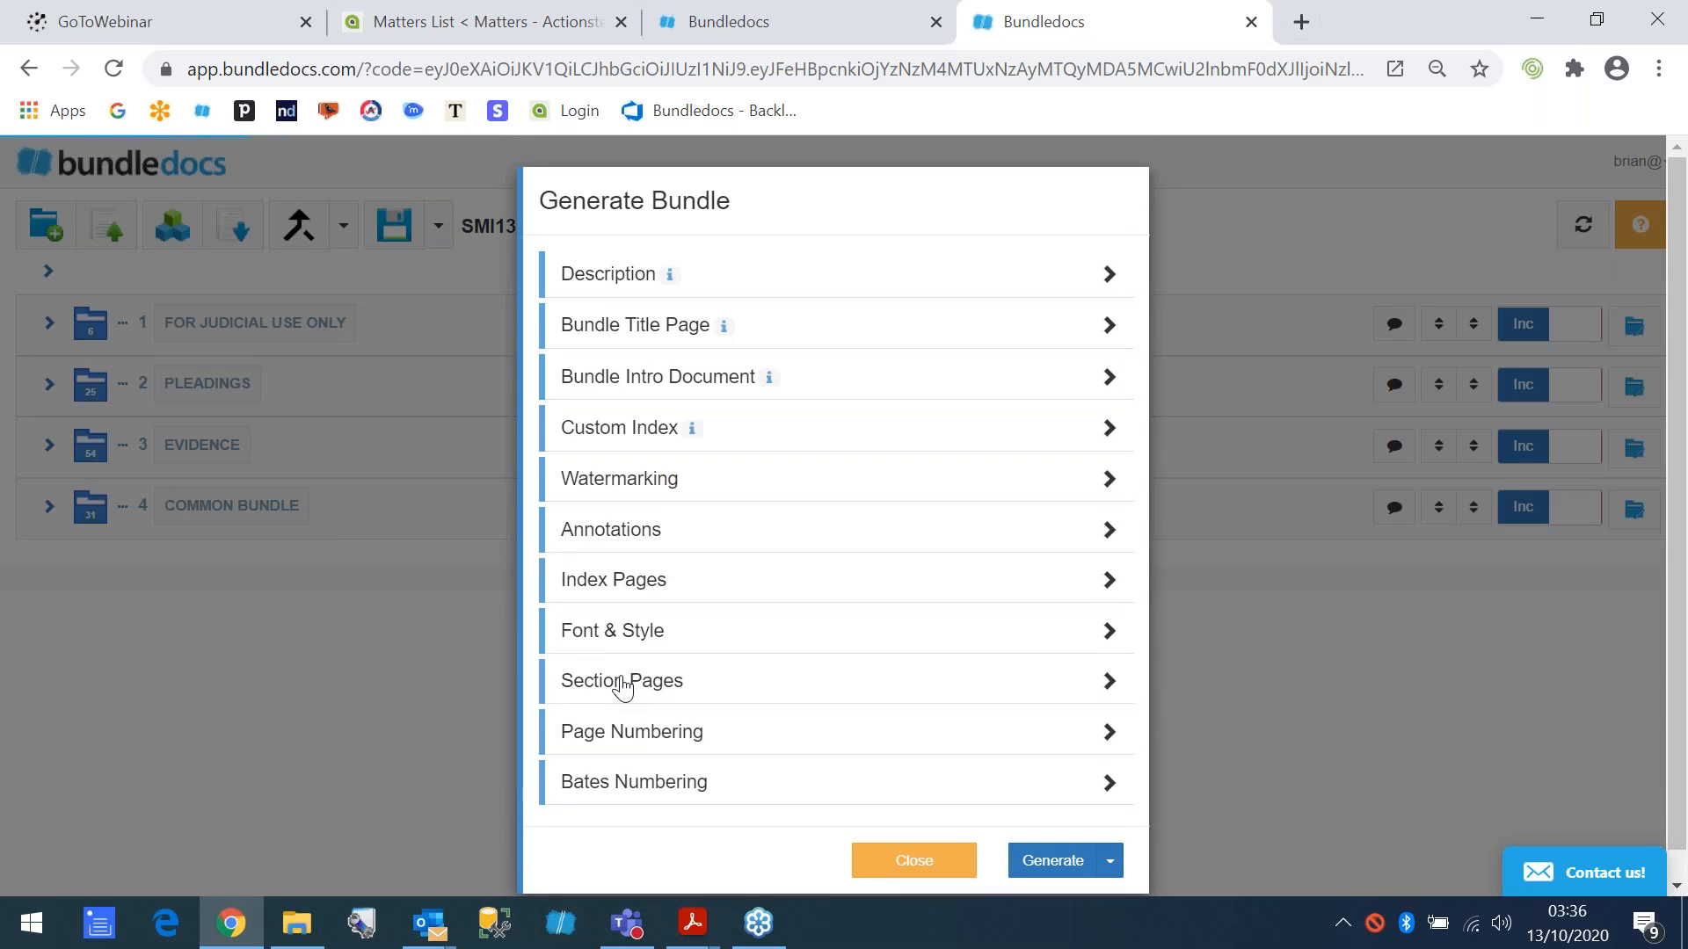
pyautogui.click(615, 683)
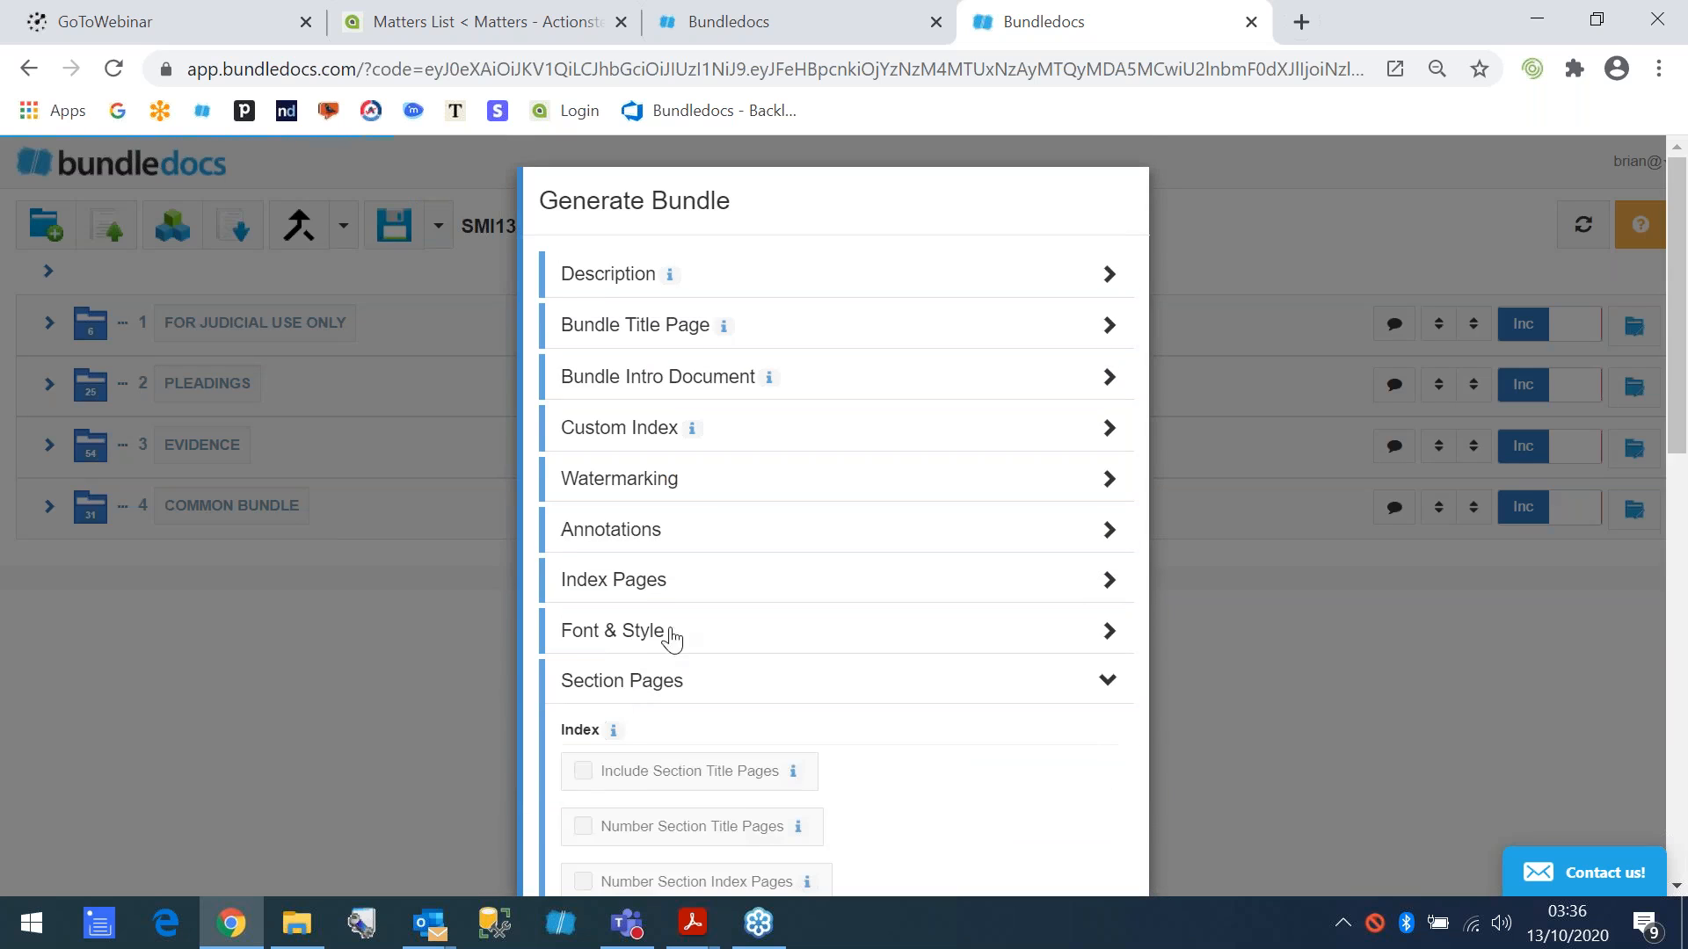
pyautogui.scroll(-10, 667, 633)
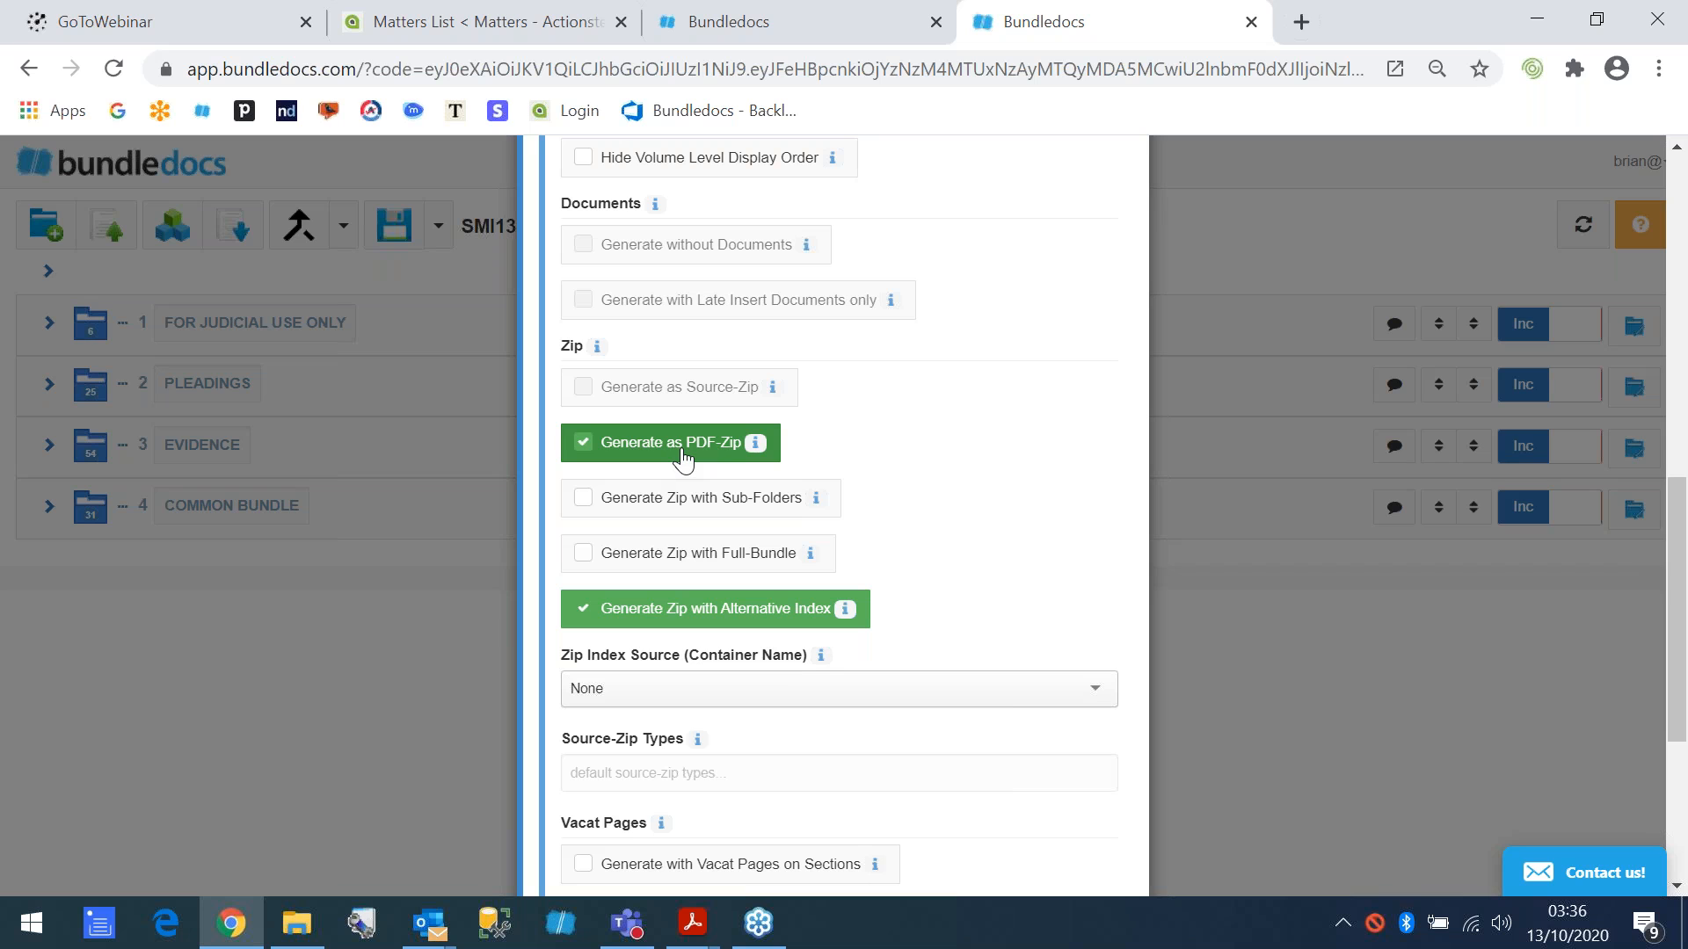
# - Switch to File Explorer, open the 000_Table_of_Contents PDF from Downloads > SMI13_5, and display it with bookmarks at 66.7%
pyautogui.click(294, 925)
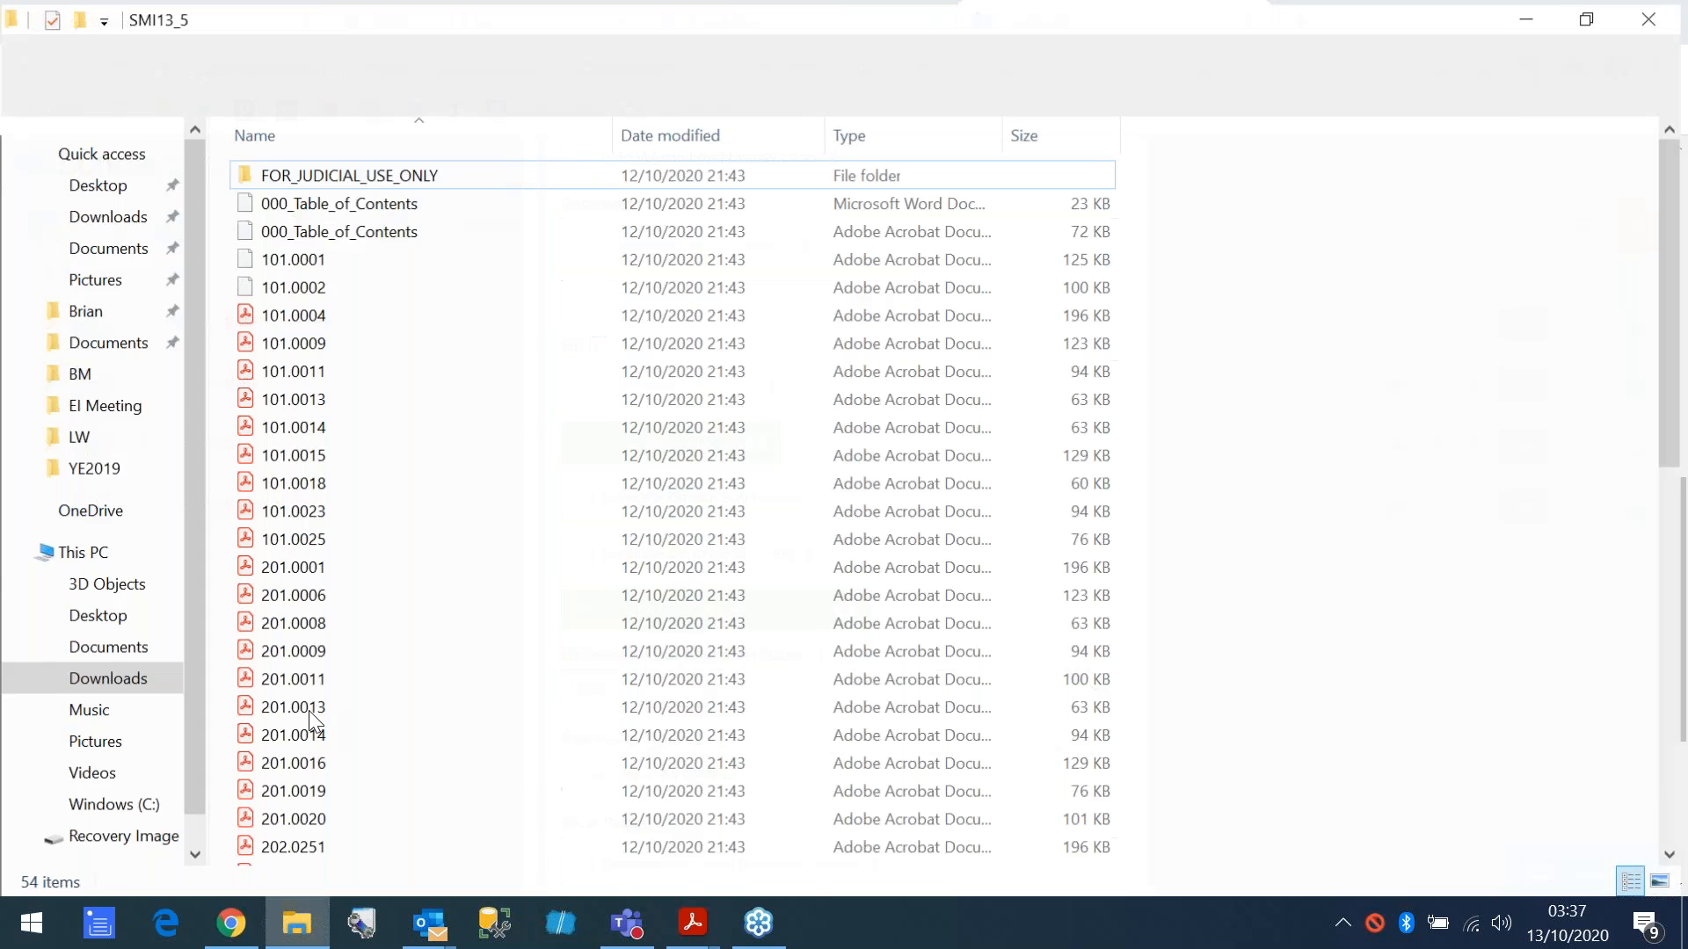
pyautogui.click(26, 86)
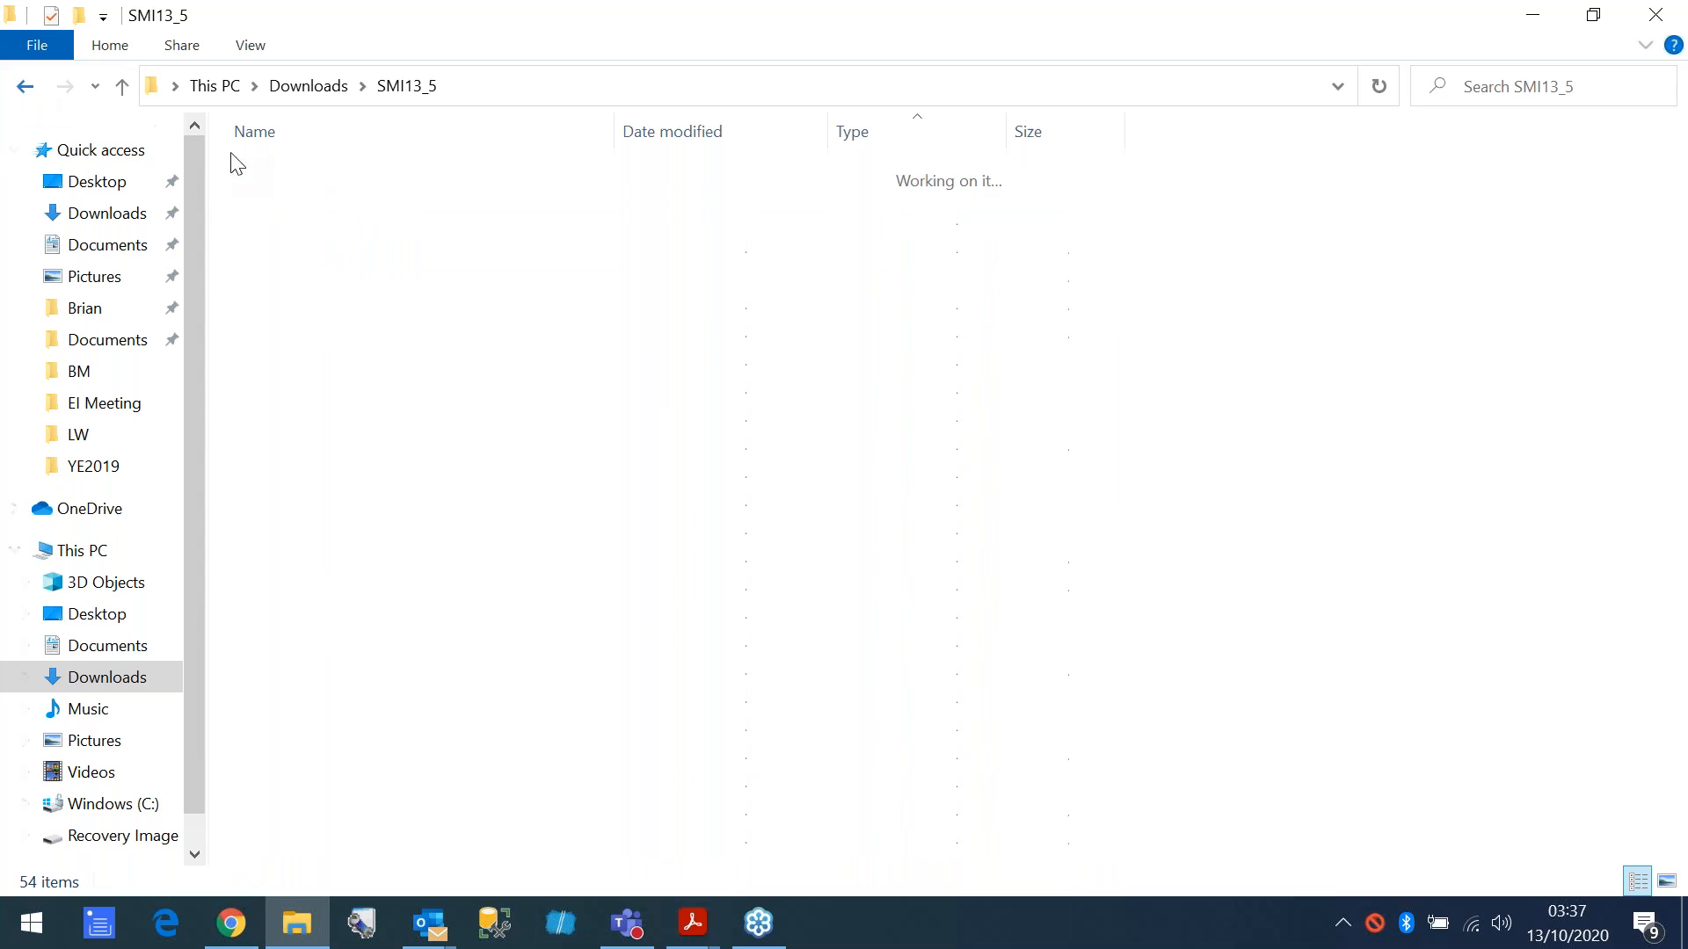
pyautogui.doubleClick(276, 208)
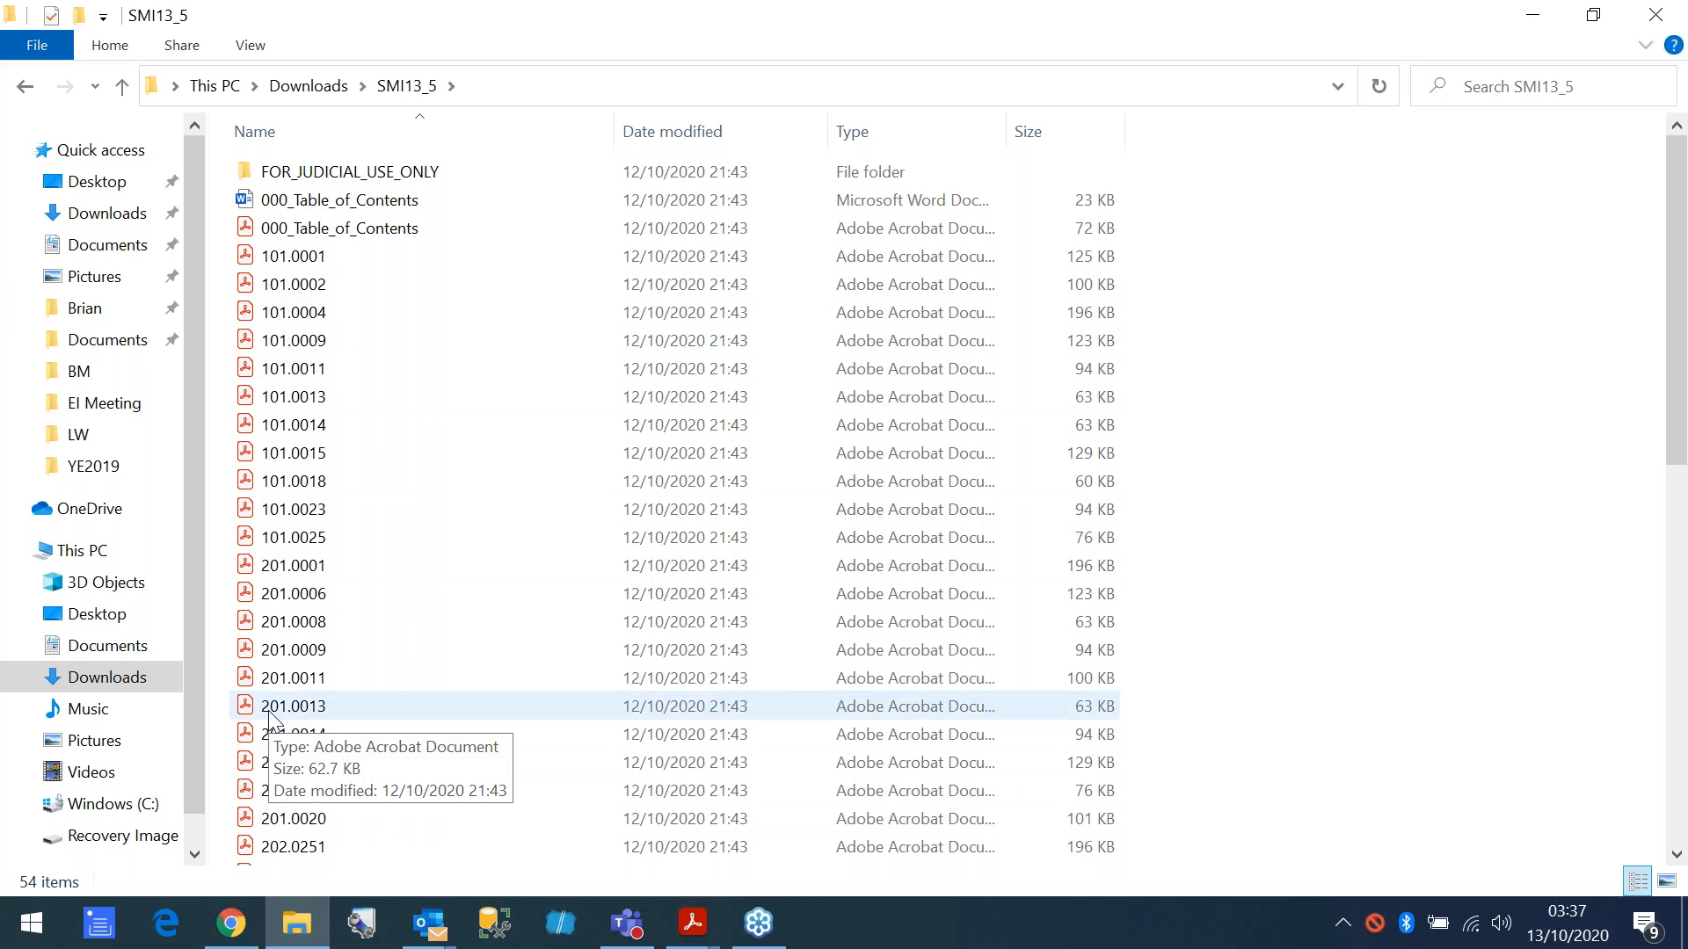
pyautogui.click(290, 234)
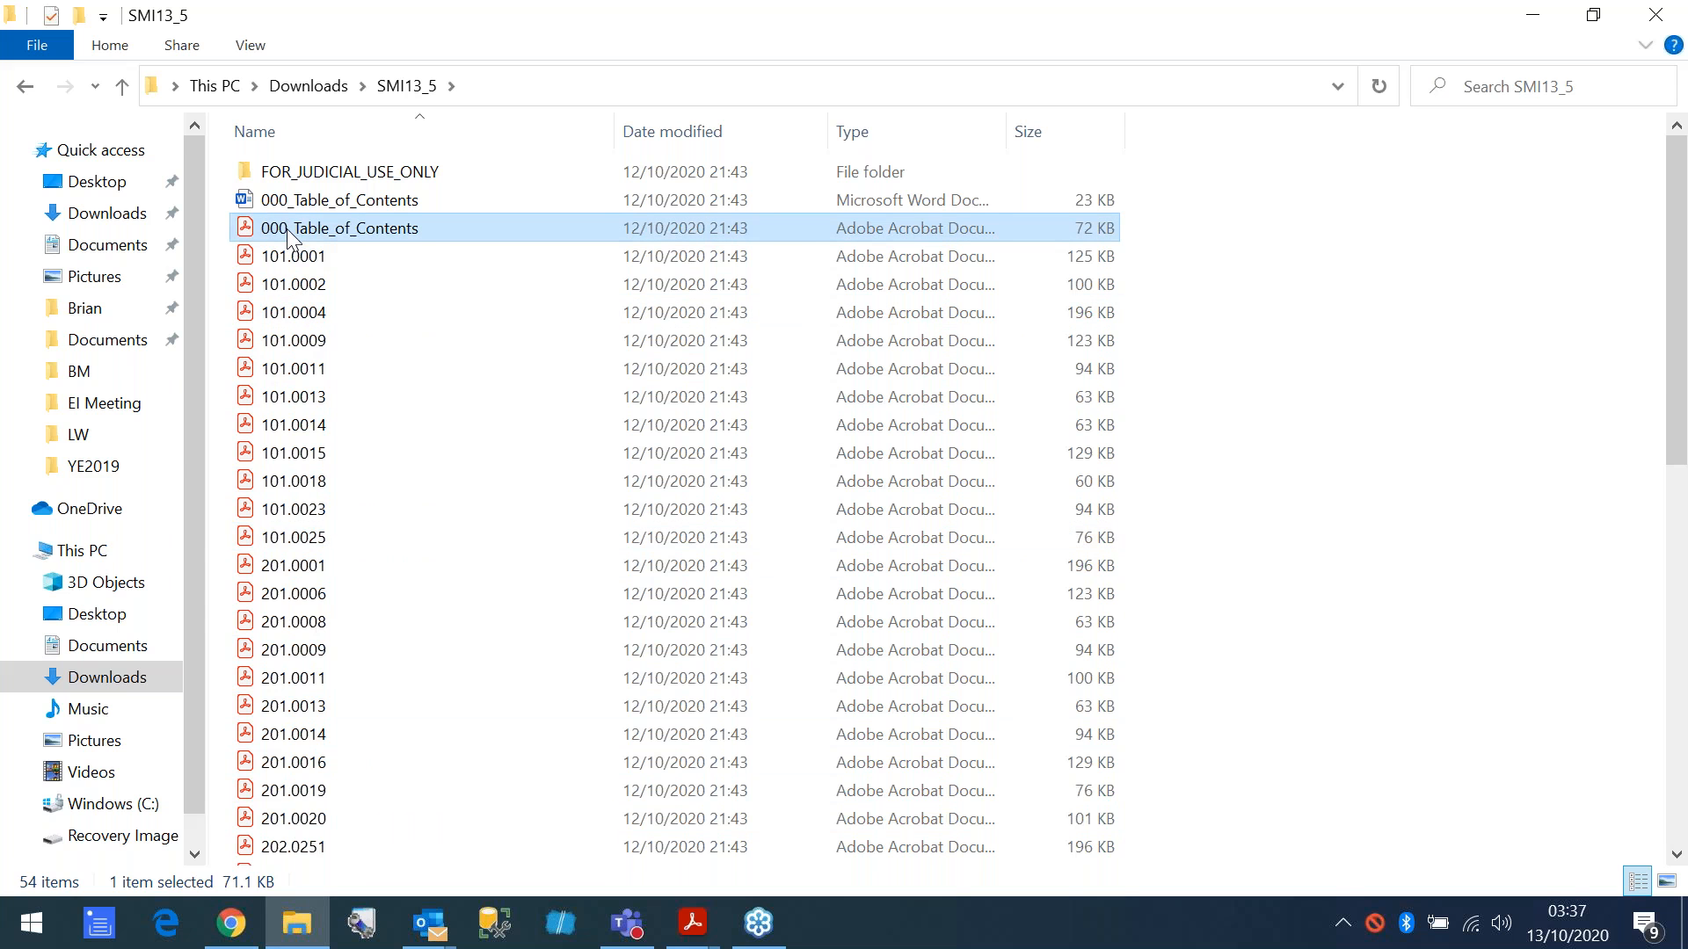
pyautogui.doubleClick(290, 234)
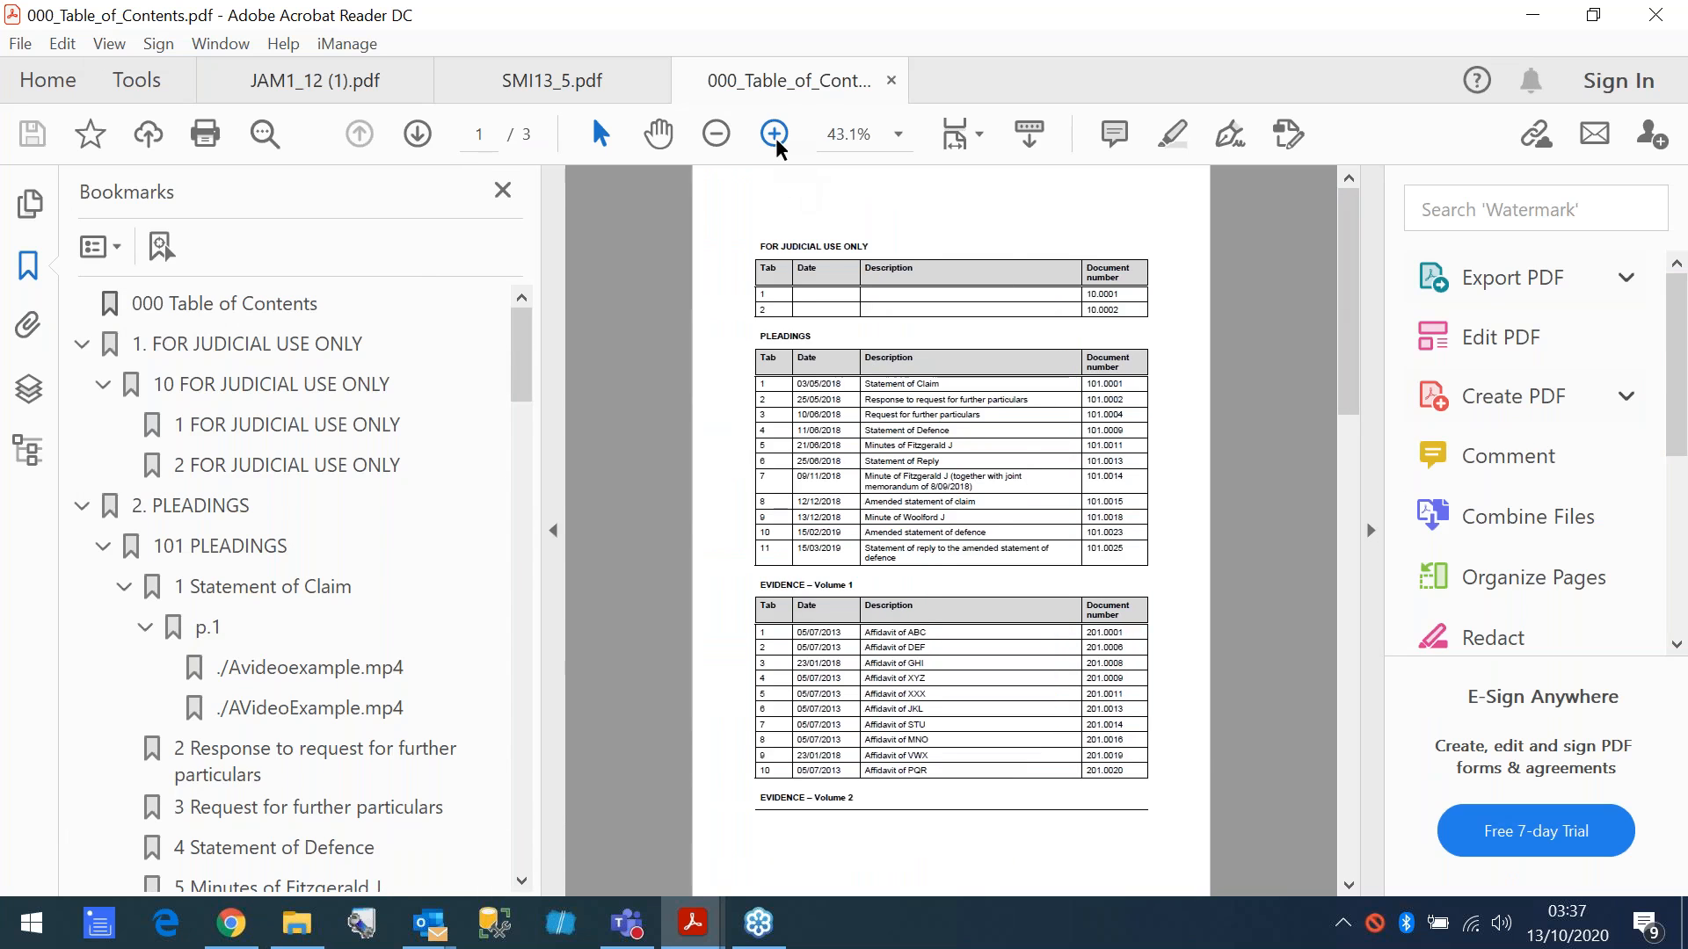
pyautogui.click(775, 134)
pyautogui.click(1370, 531)
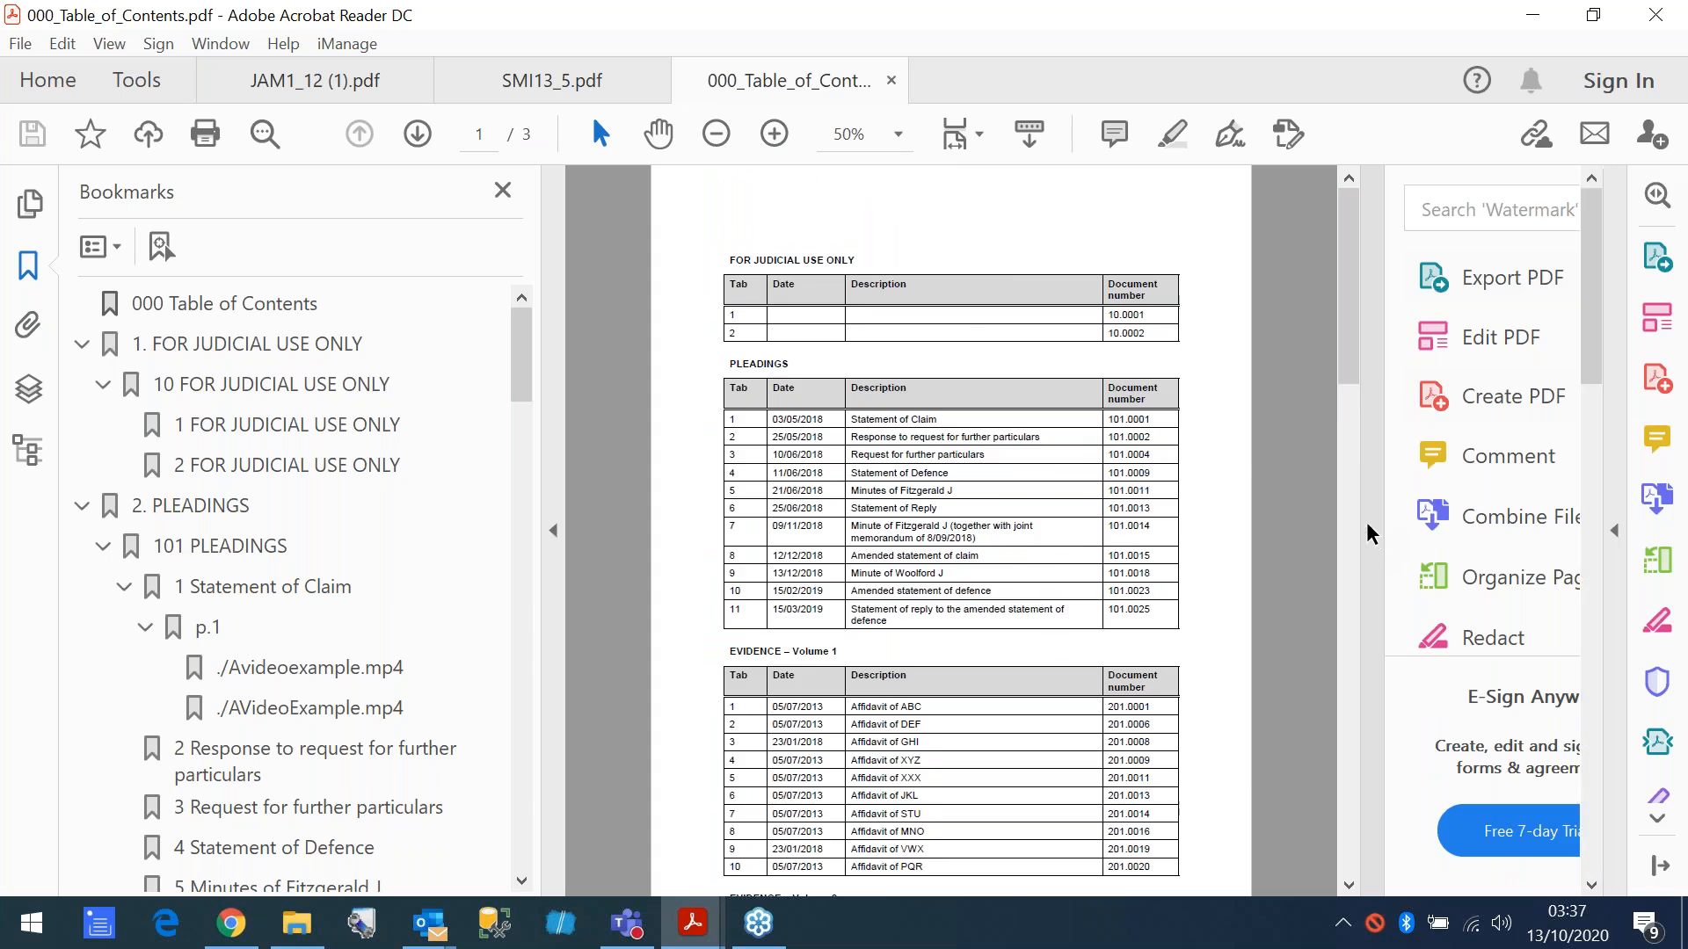
pyautogui.click(775, 135)
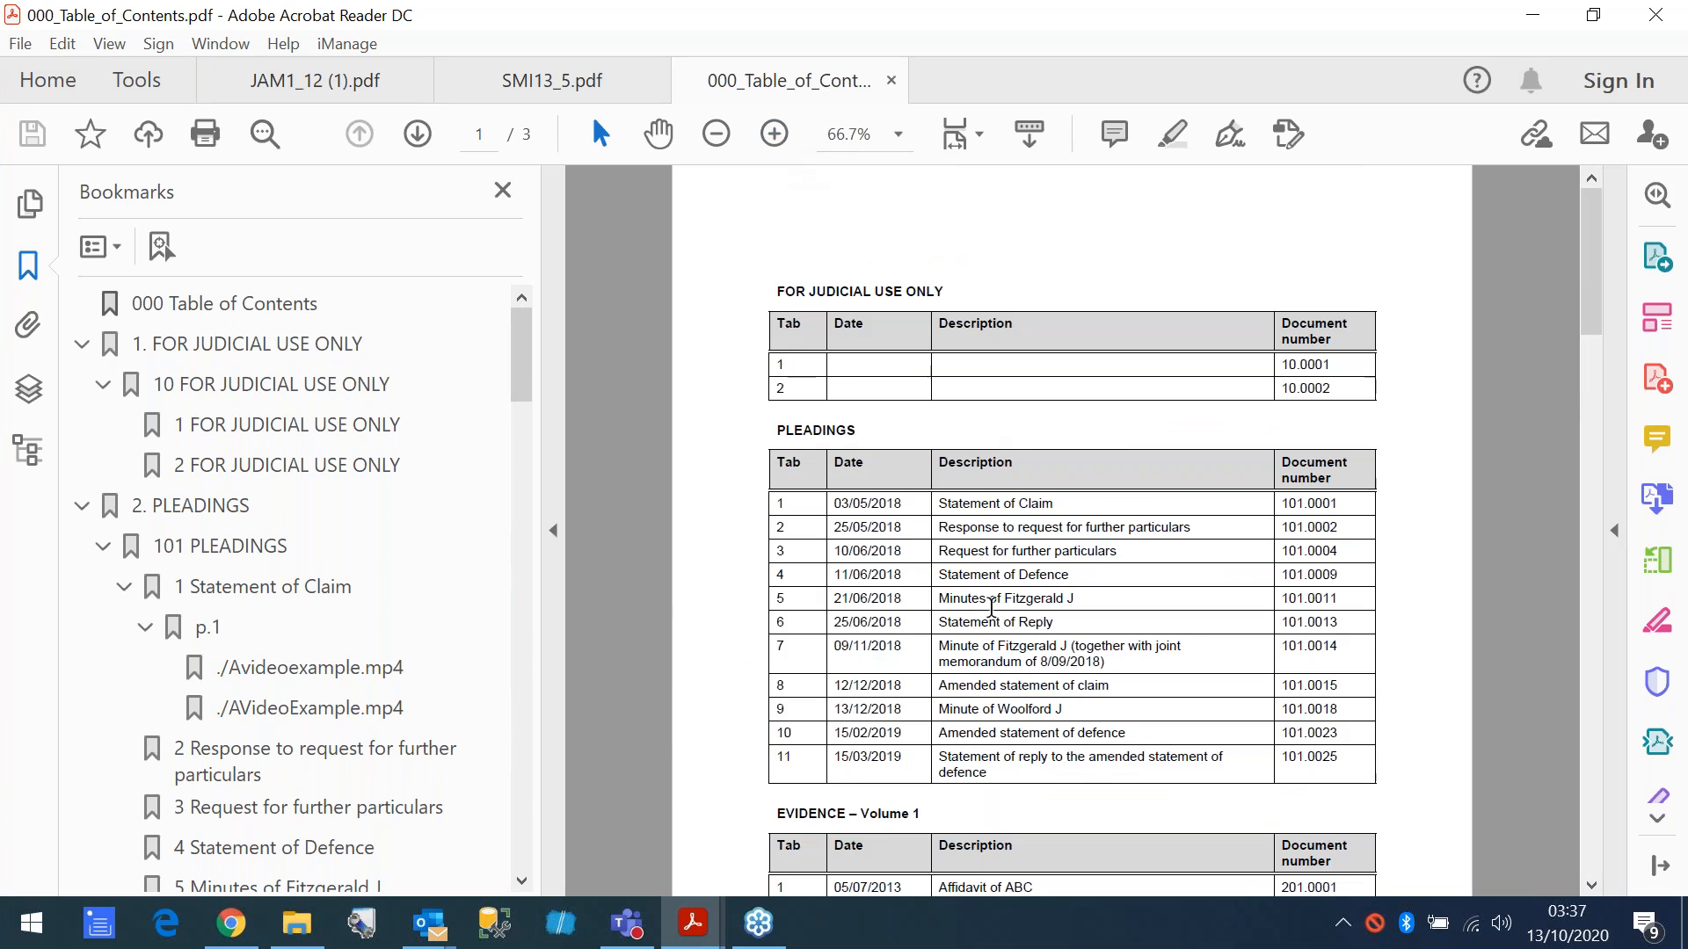
# - Collapse the bookmarks for For Judicial Use Only, Pleadings, Evidence and Common Bundle
pyautogui.click(82, 345)
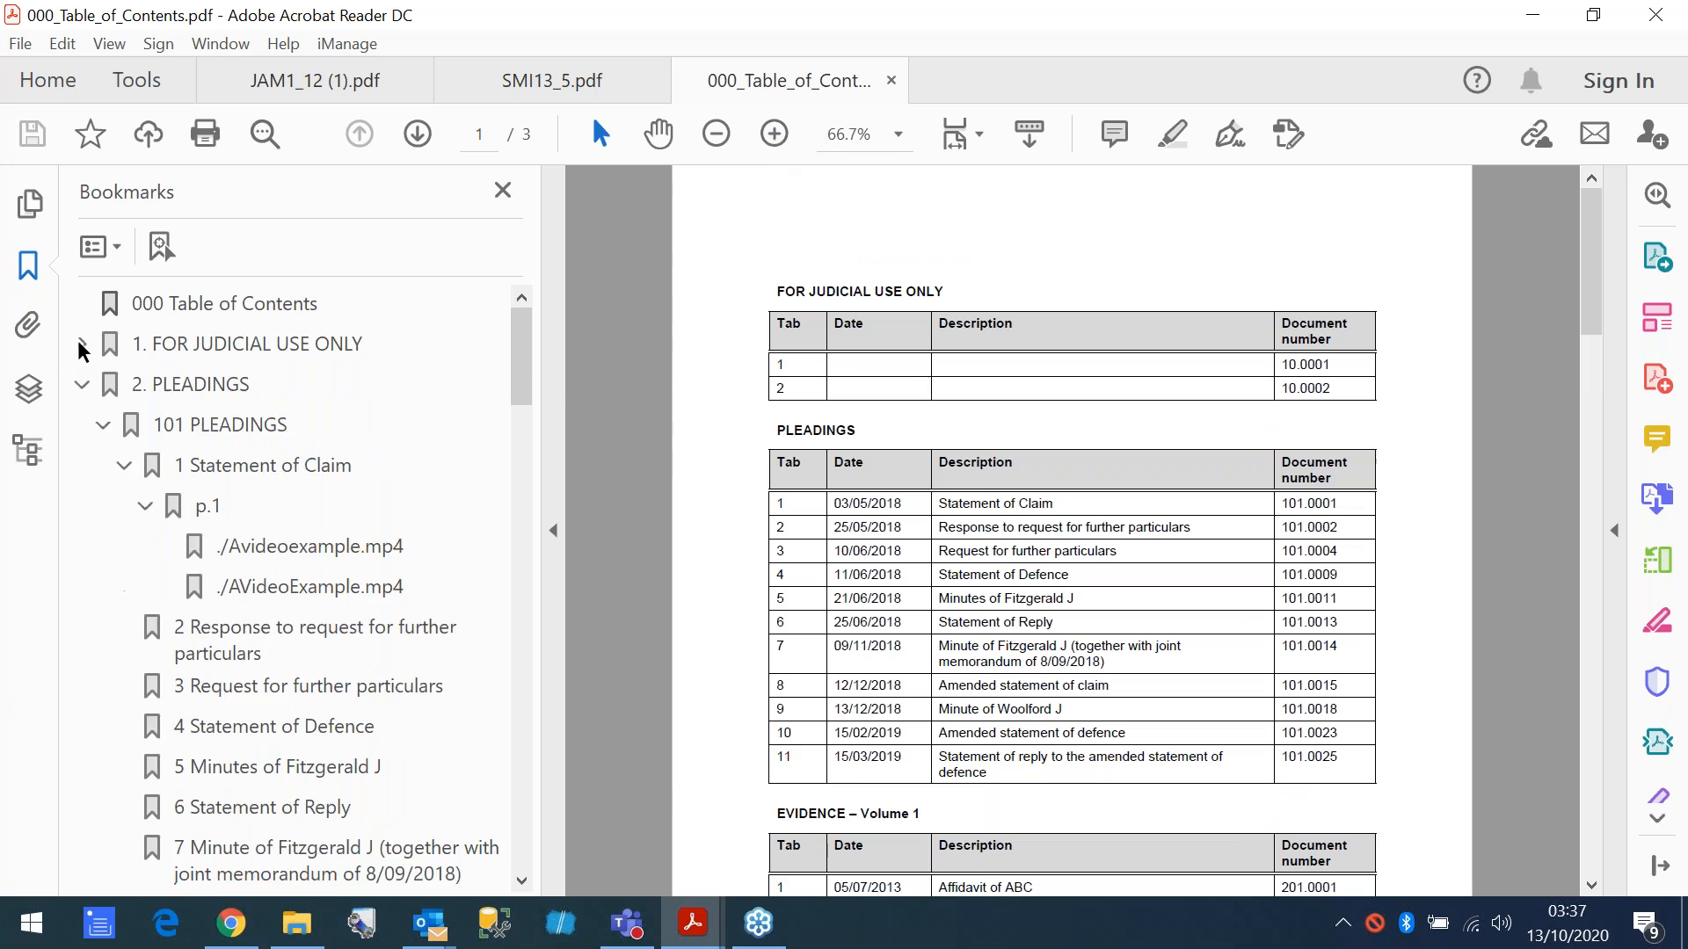
pyautogui.click(81, 387)
pyautogui.click(81, 426)
pyautogui.click(81, 464)
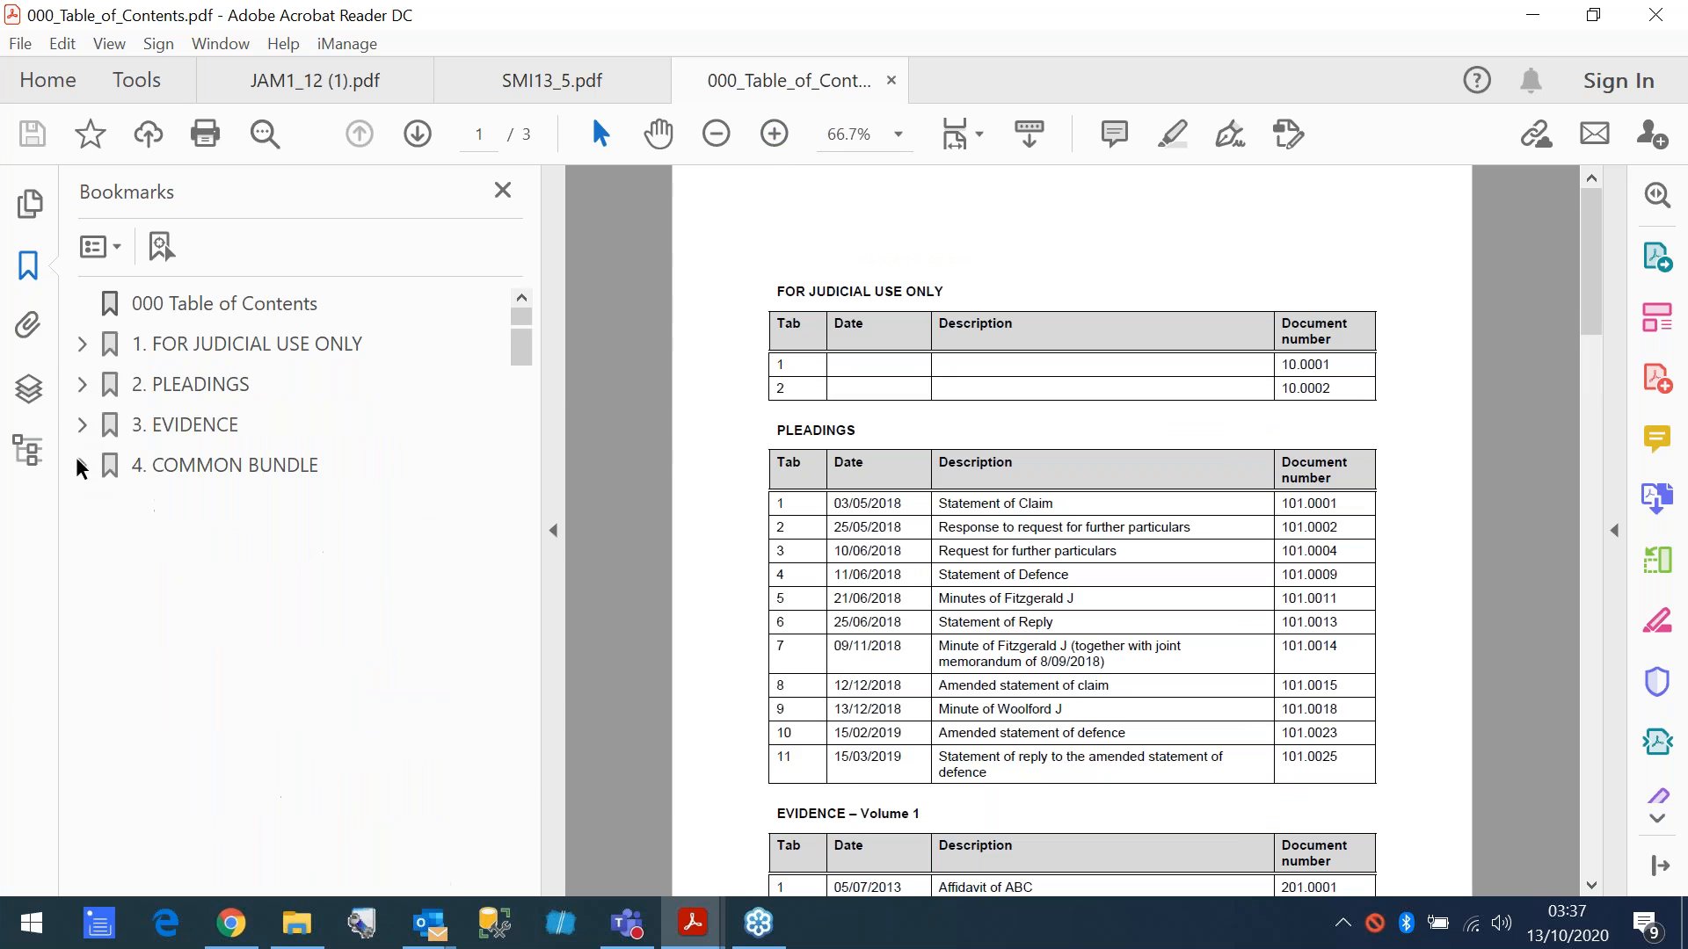
# - Expand the Evidence bookmarks and open 7 Affidavit of STU, allowing the connection to 201.0014.pdf
pyautogui.click(79, 425)
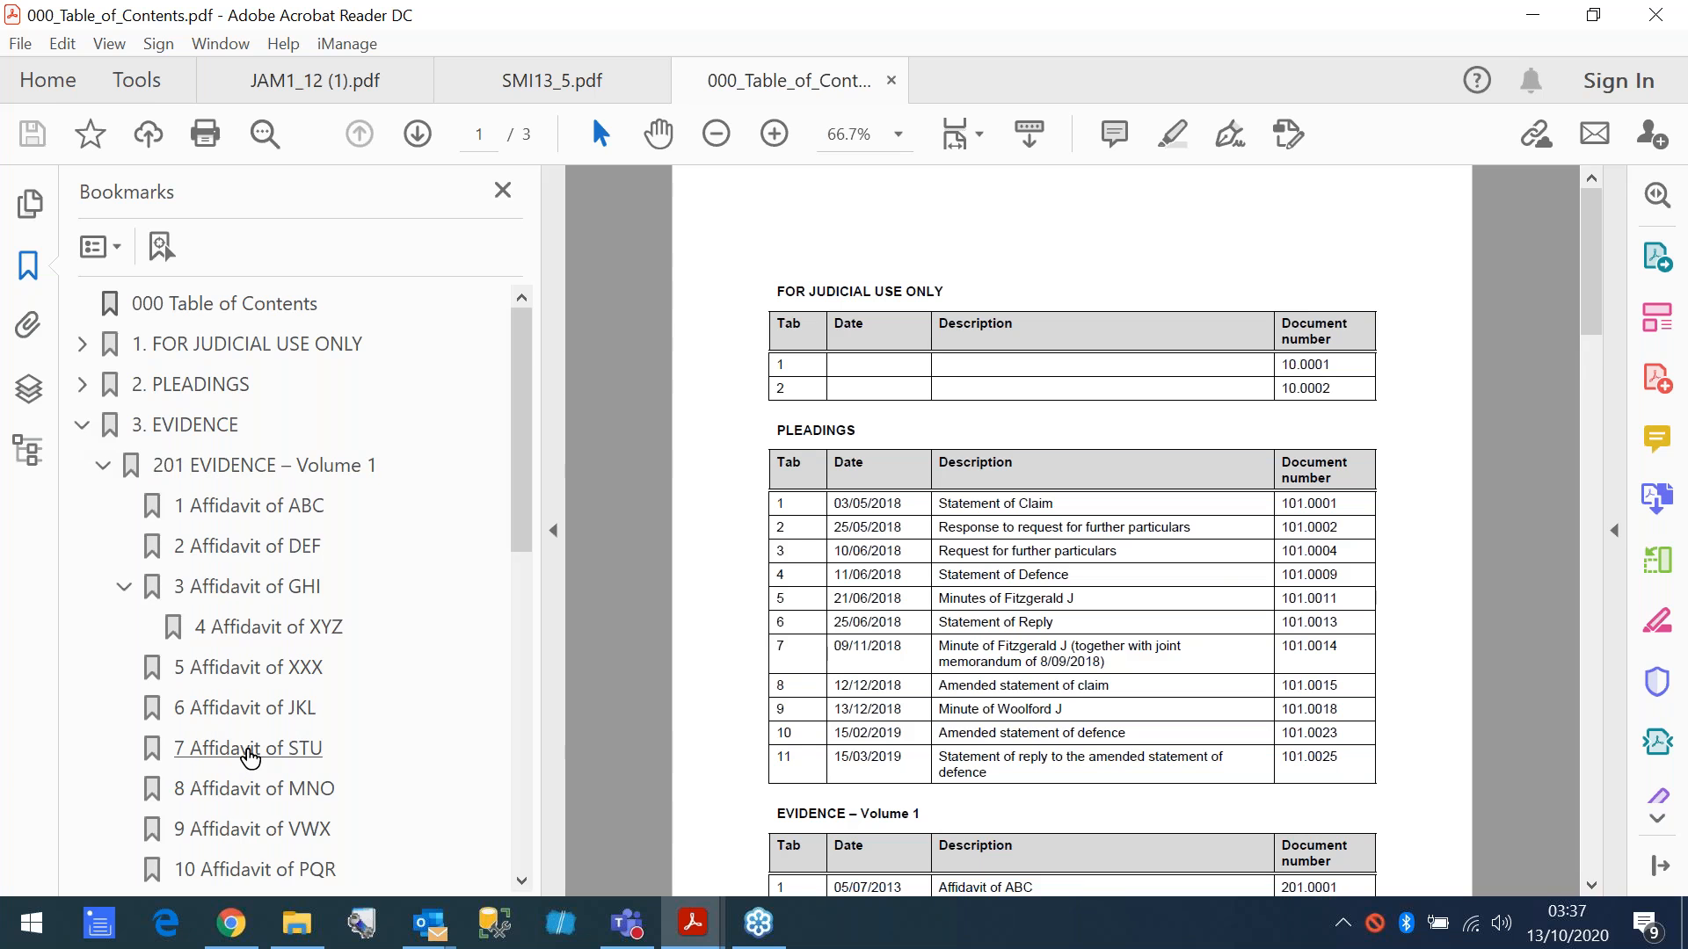
pyautogui.click(249, 754)
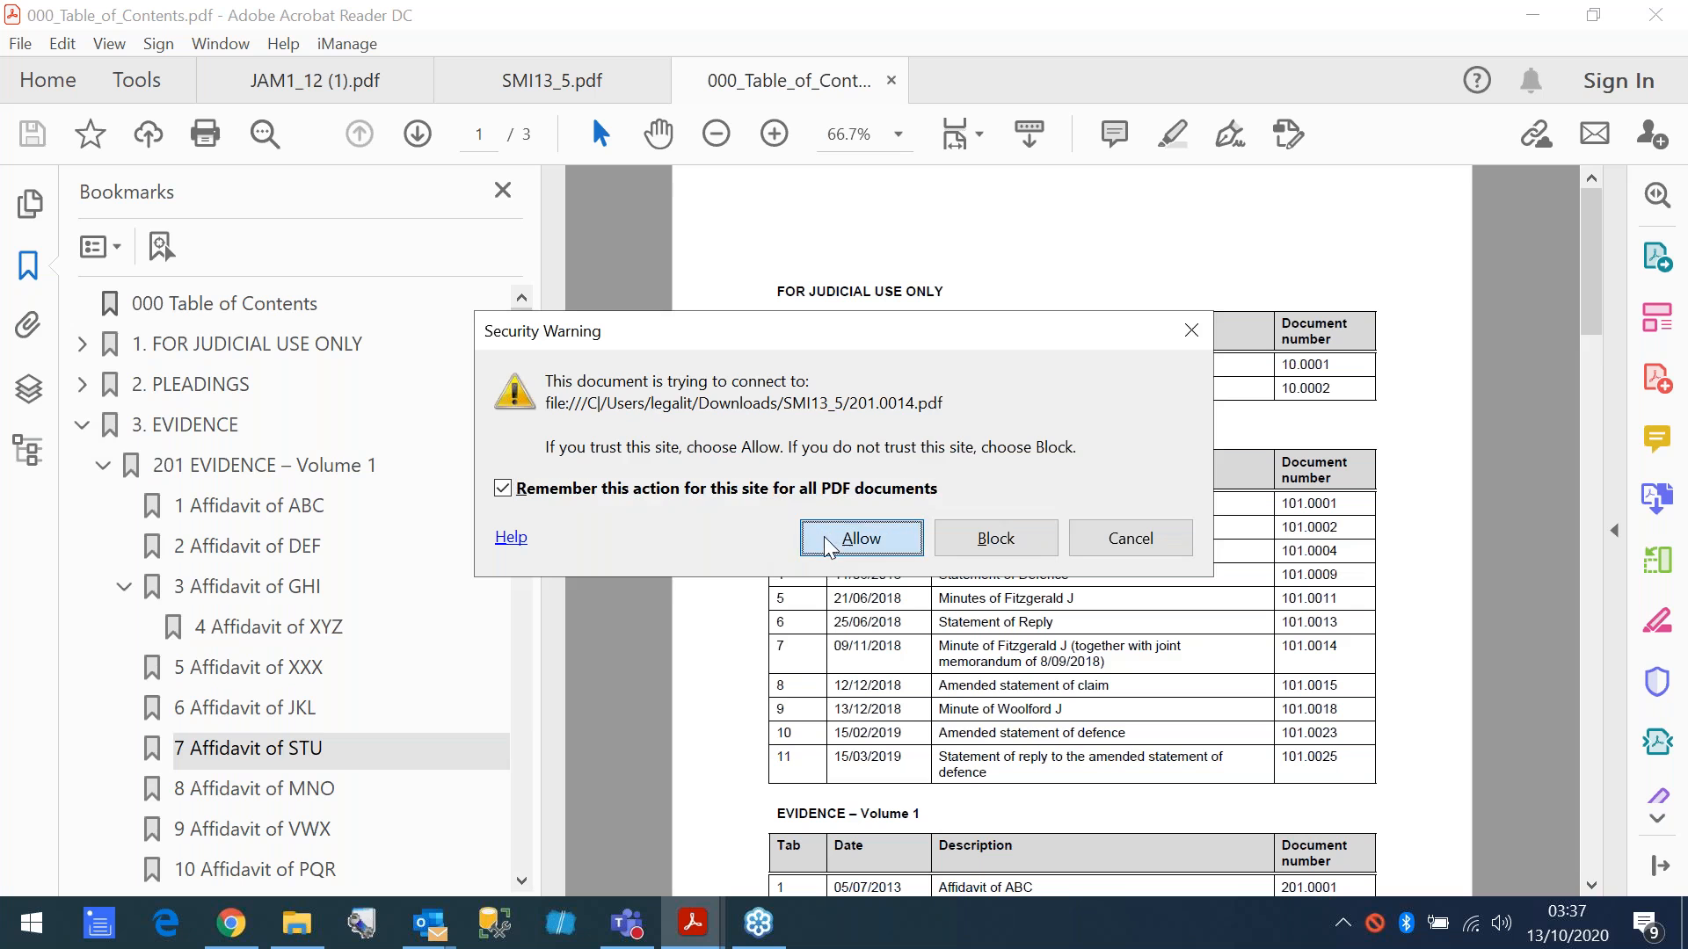
pyautogui.click(828, 543)
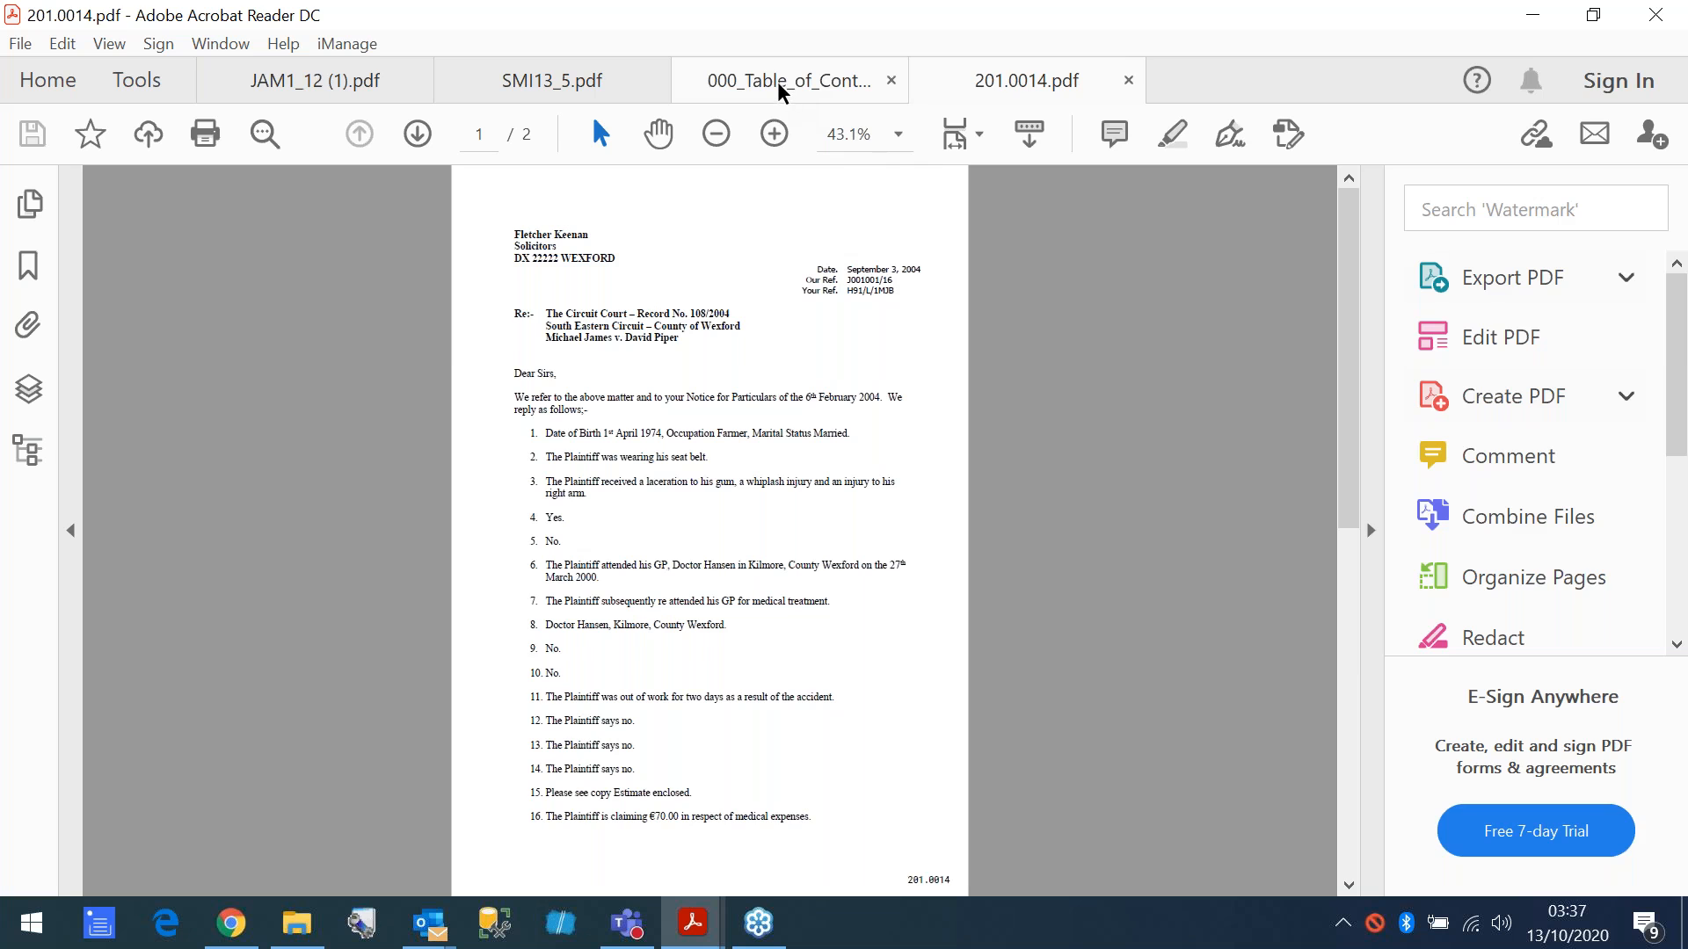
# - Return to 000_Table_of_Contents.pdf, expand the Pleadings bookmarks, and open 1 Statement of Claim, allowing the file connection
pyautogui.click(778, 88)
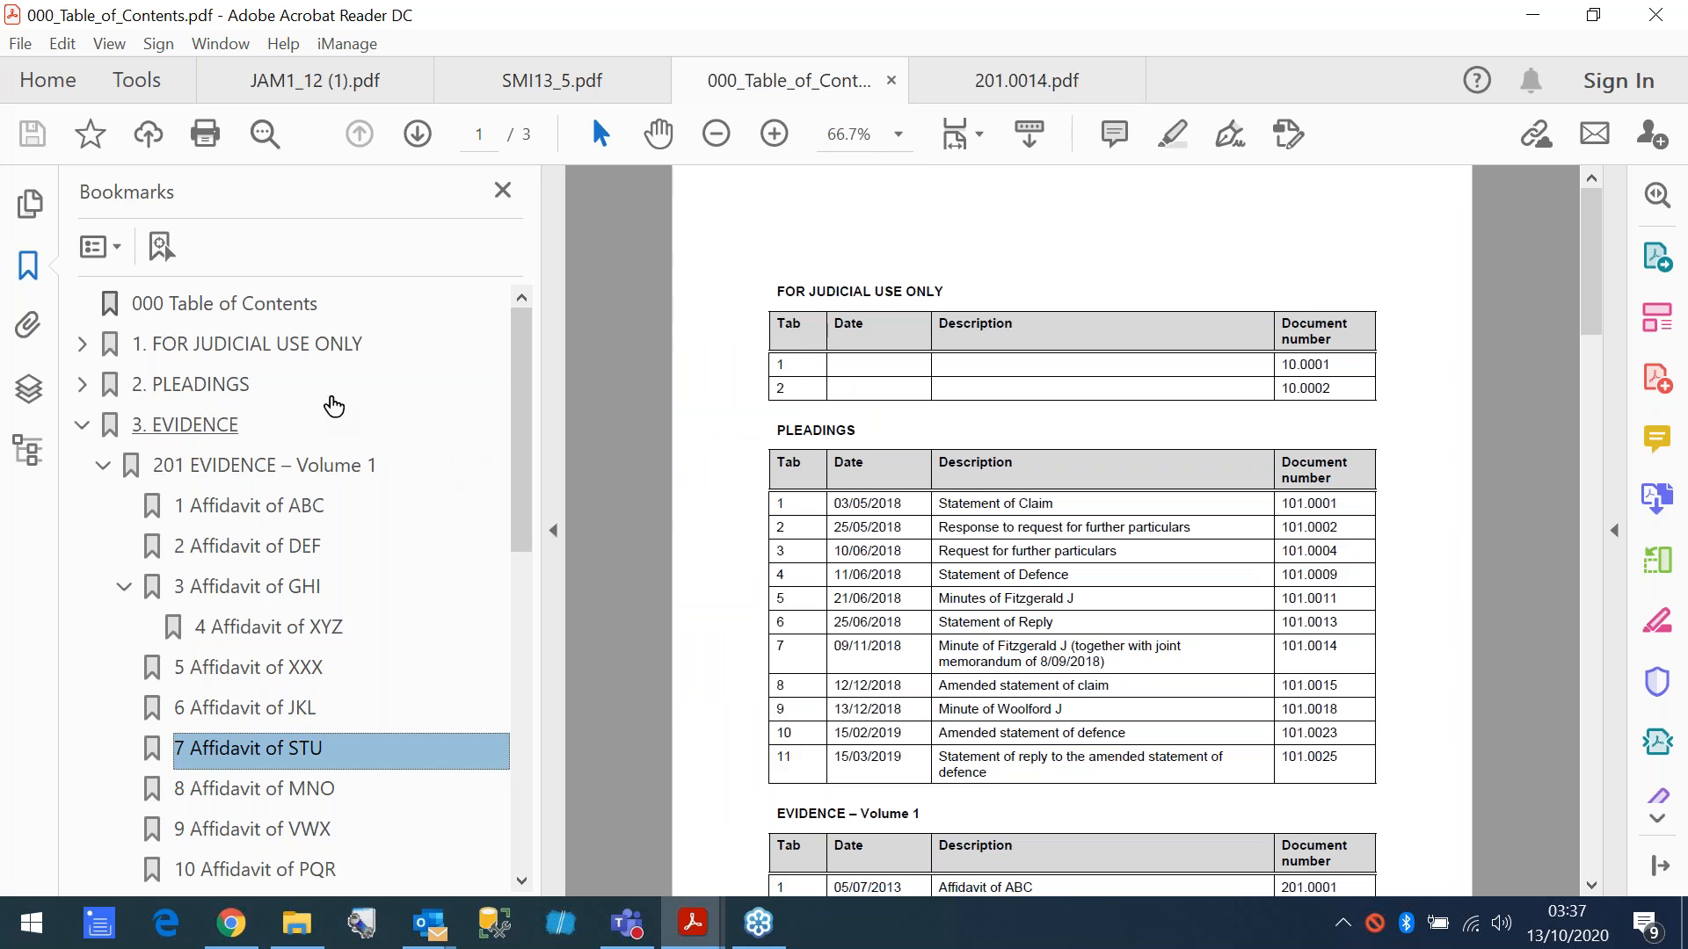
pyautogui.click(82, 384)
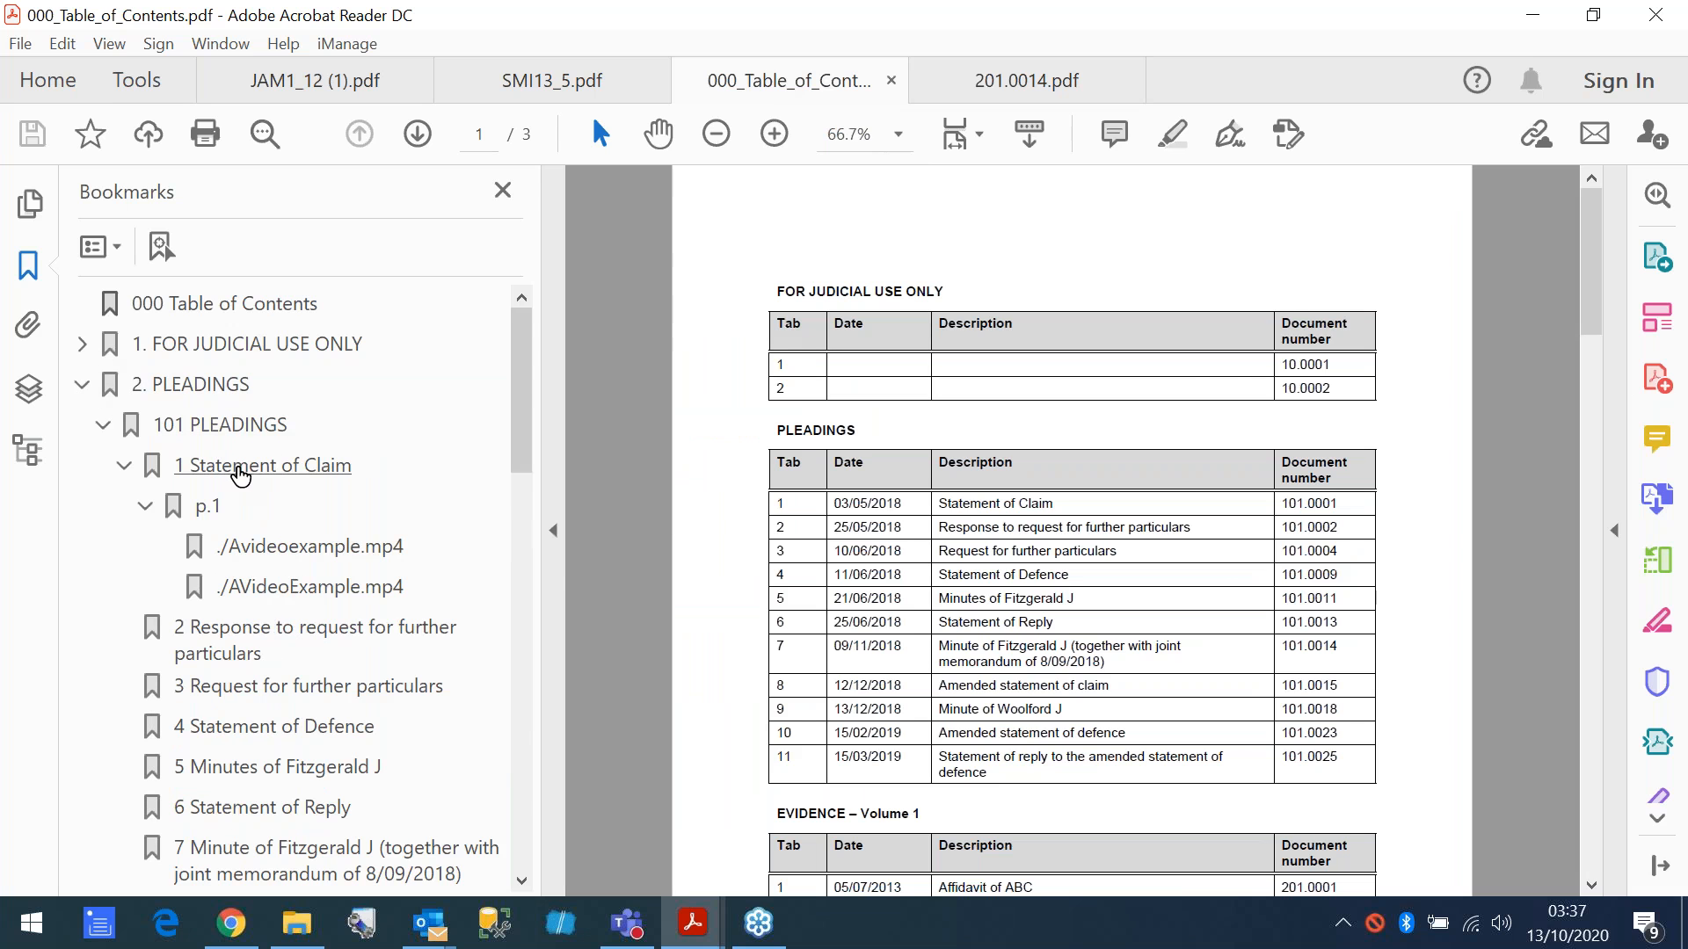
pyautogui.click(241, 474)
pyautogui.click(866, 542)
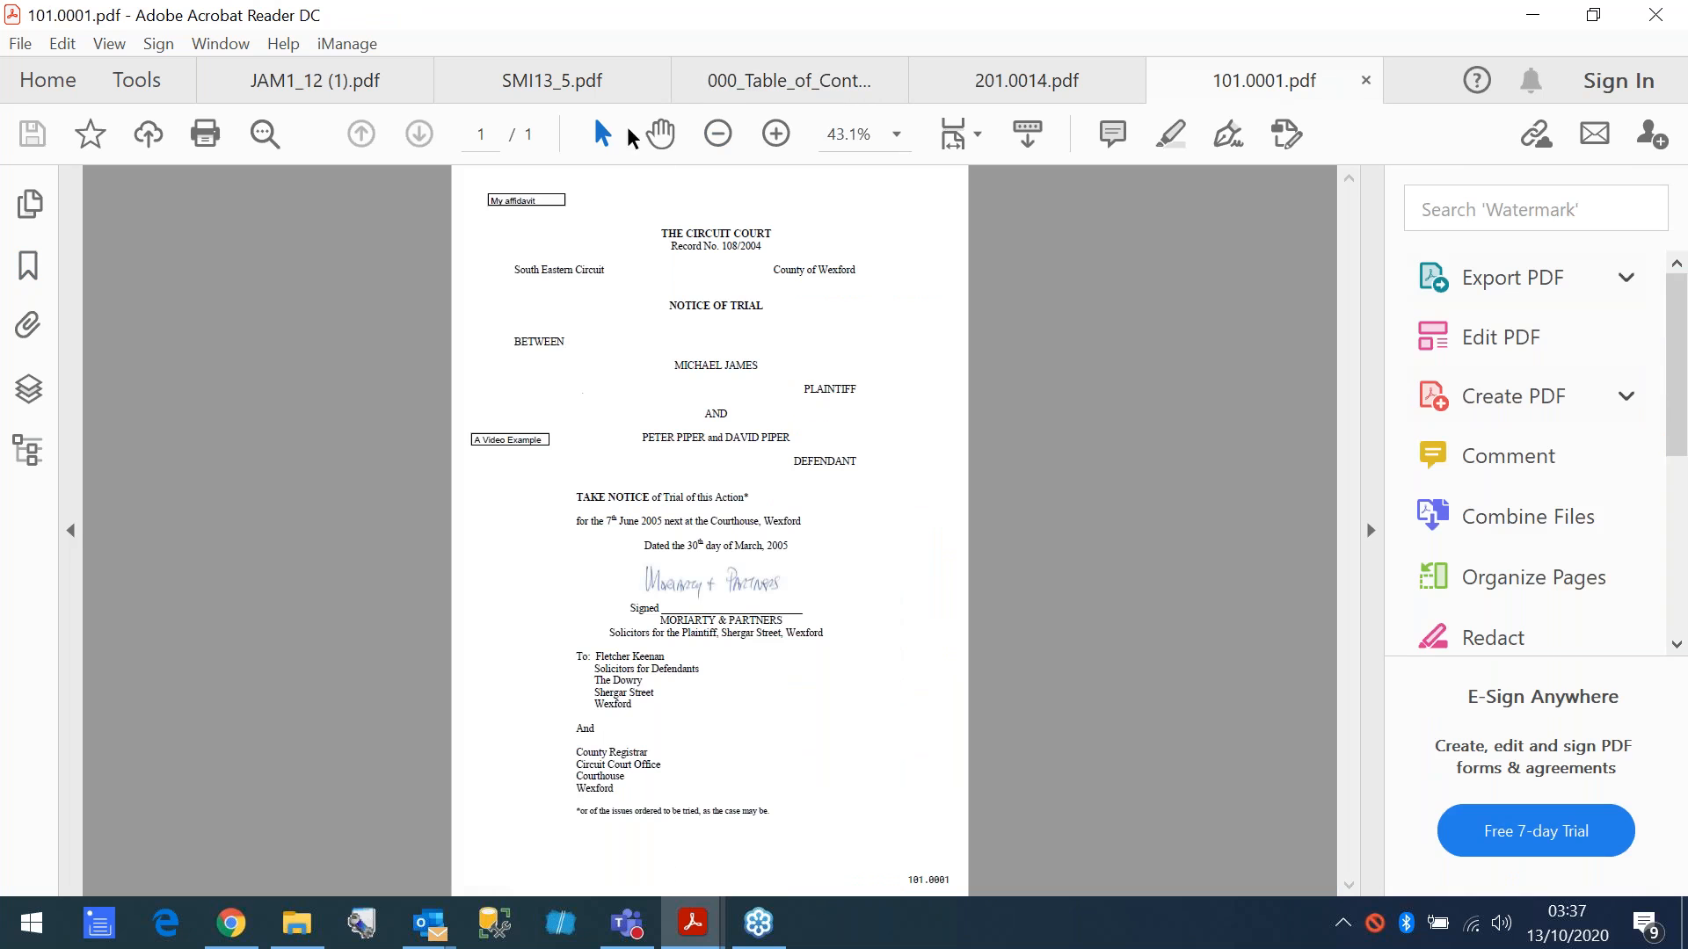
# - View 101.0001.pdf at 66.7% with its bookmarks shown, and return to 000_Table_of_Contents.pdf
pyautogui.click(773, 134)
pyautogui.click(773, 134)
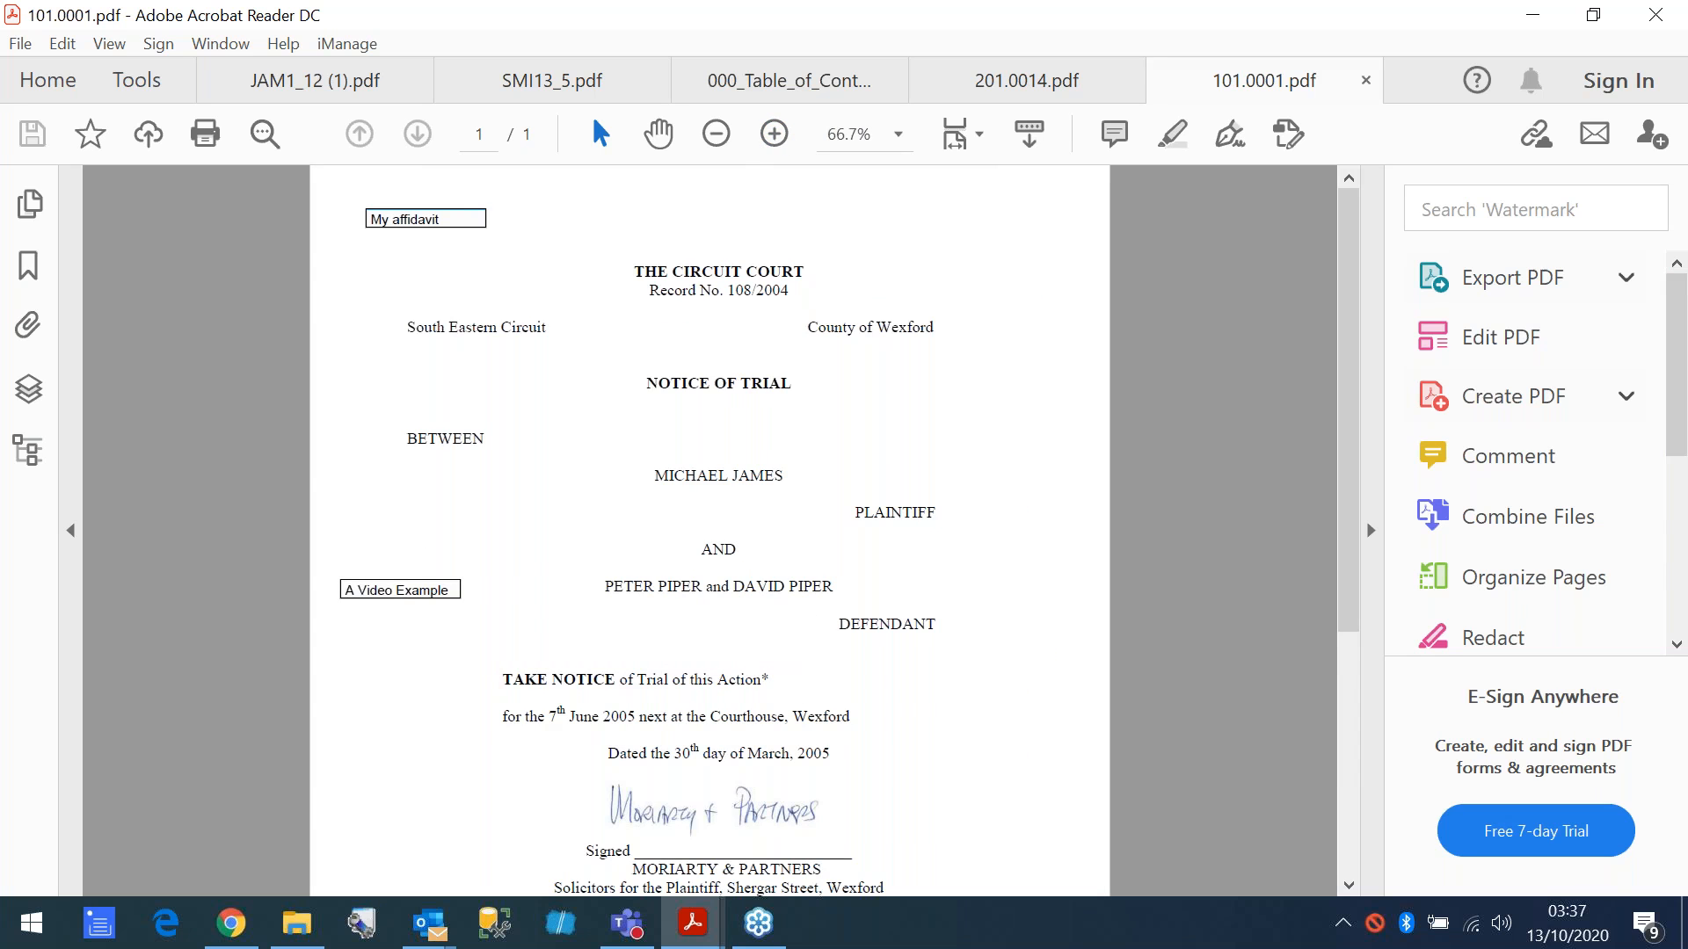
pyautogui.click(29, 267)
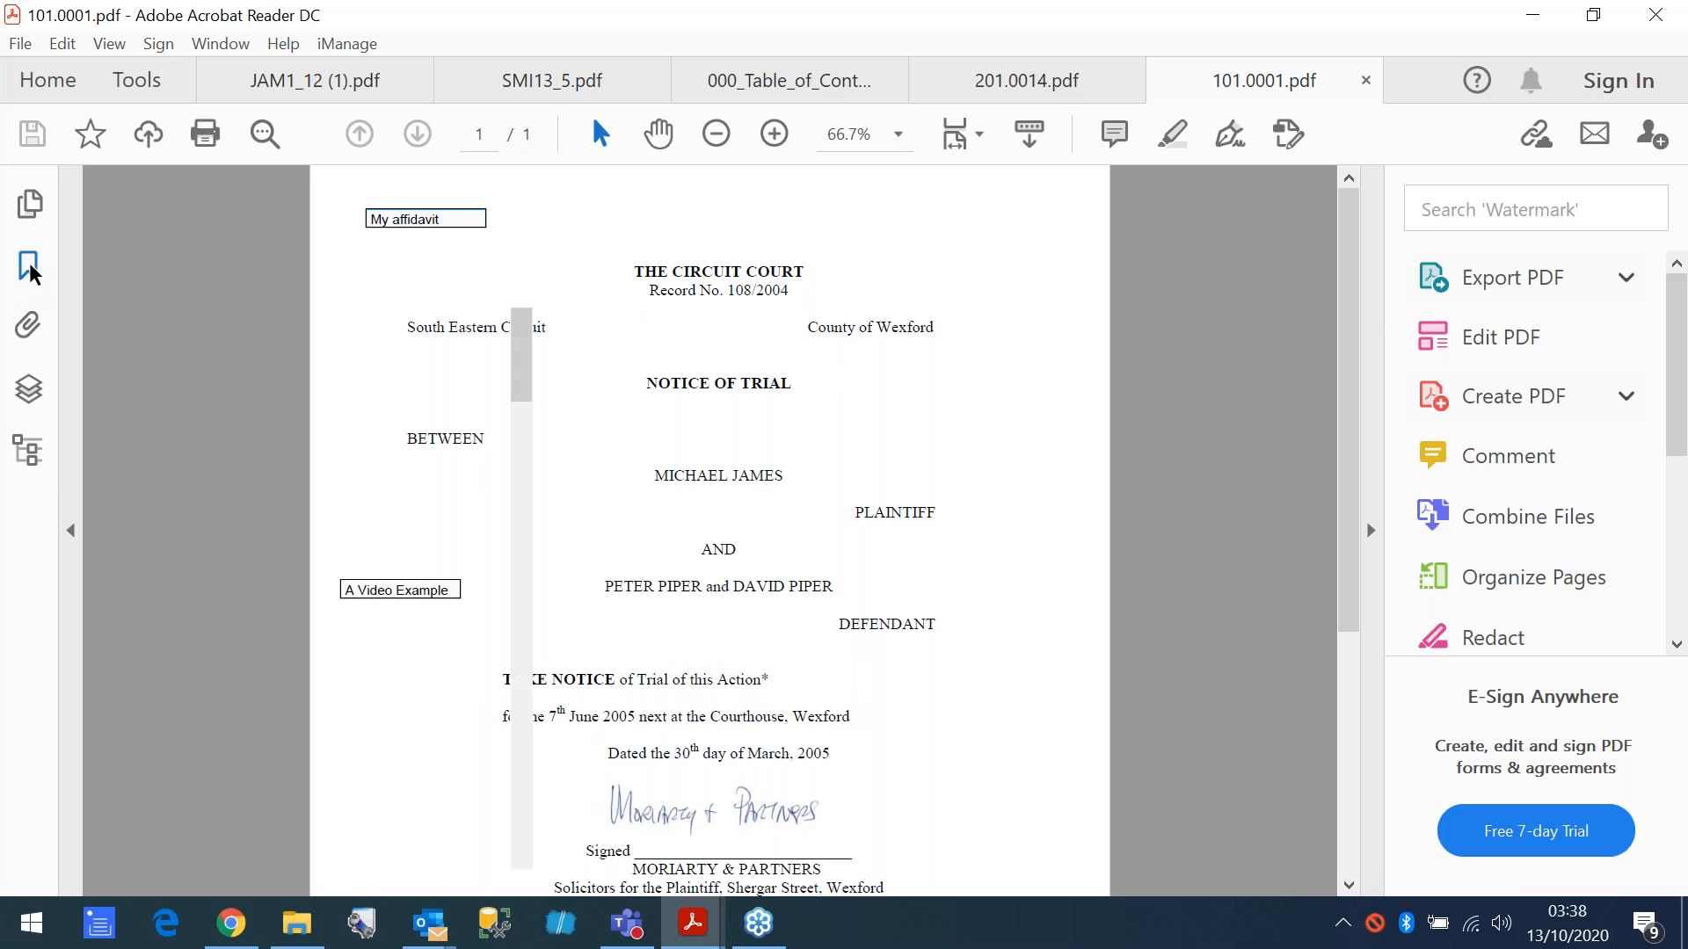
pyautogui.click(771, 86)
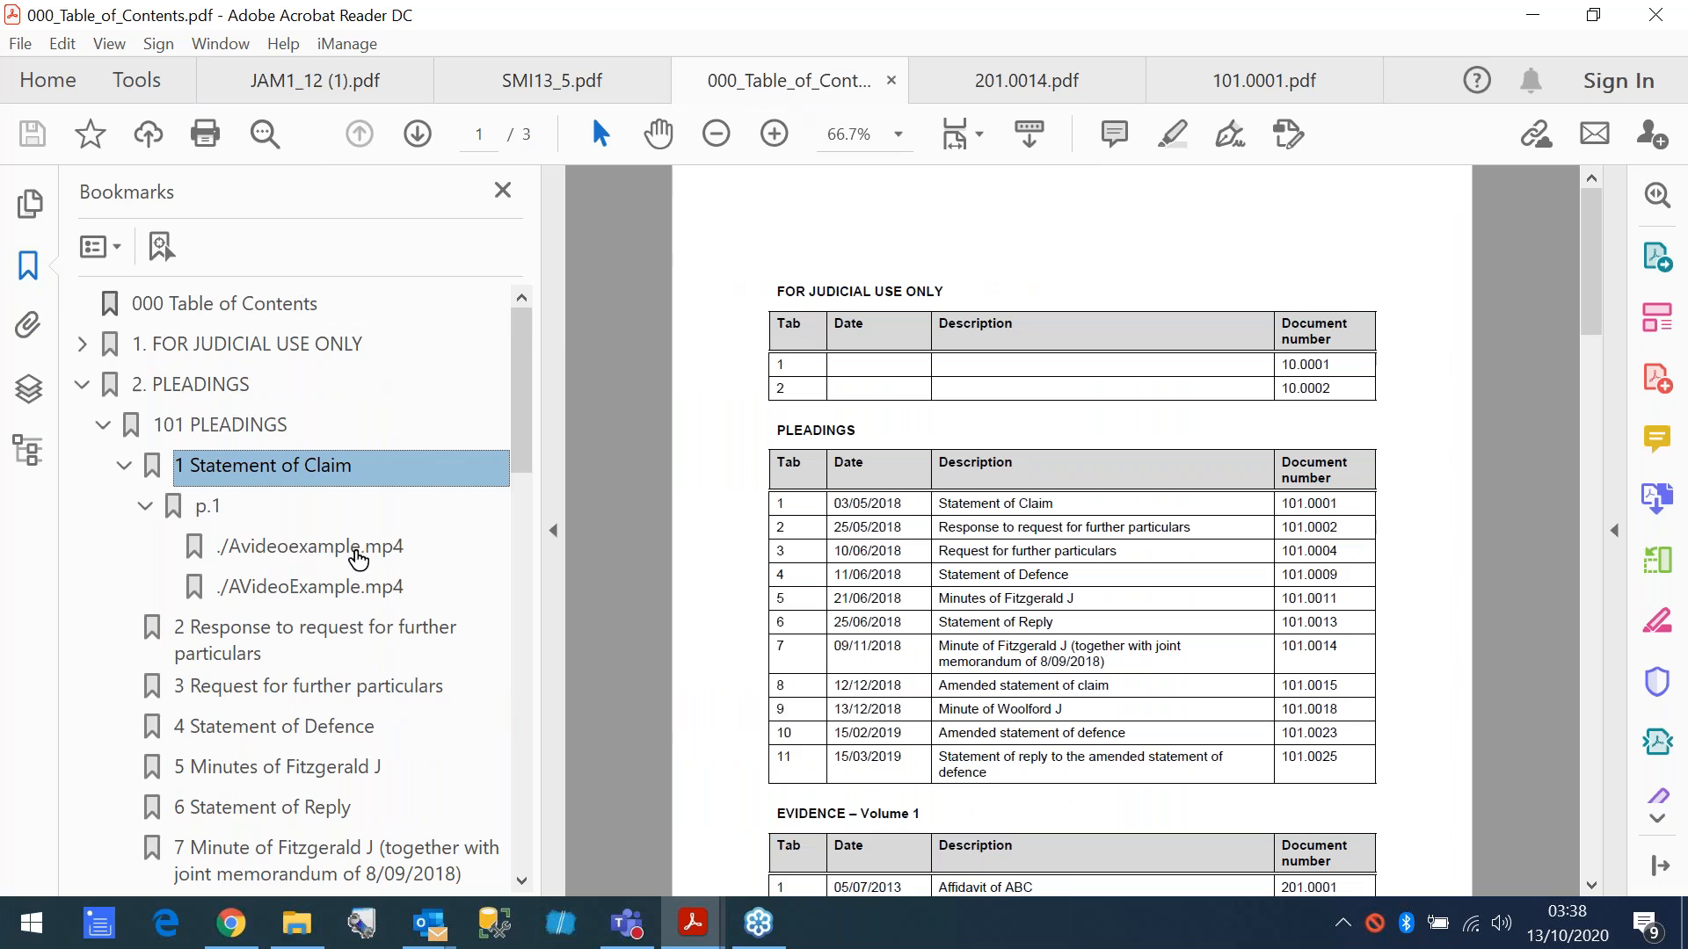
# - Switch to Bundledocs, dismiss the bundle generation settings, and show the documents in the Pleadings section
pyautogui.click(232, 923)
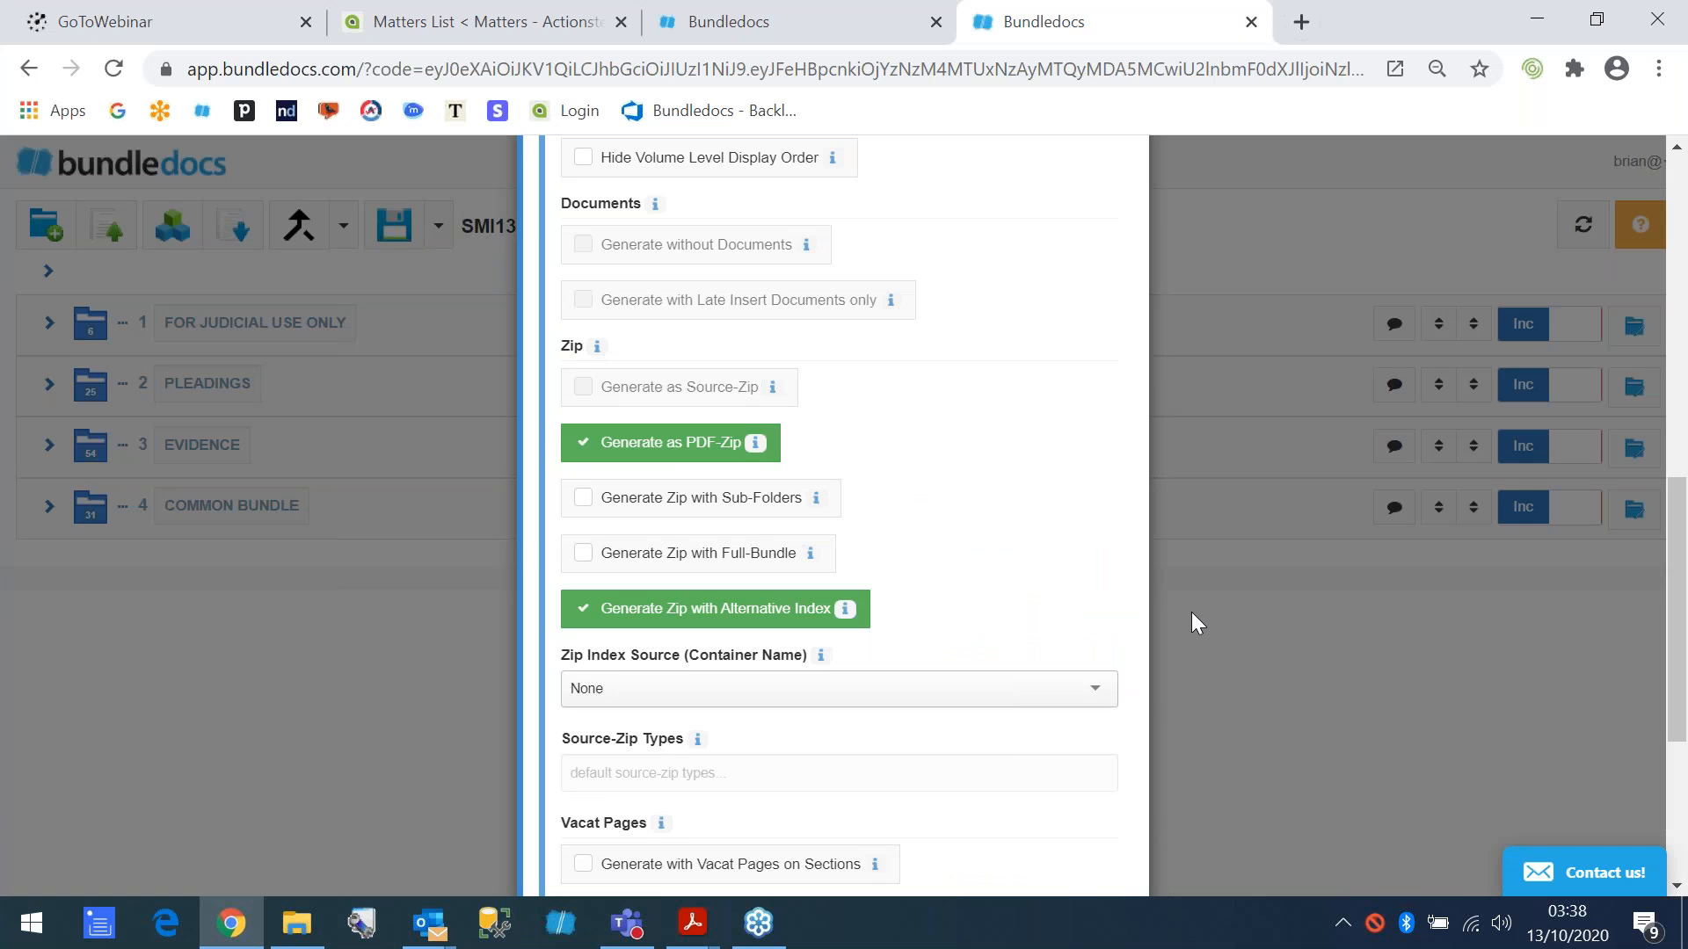
pyautogui.click(1191, 612)
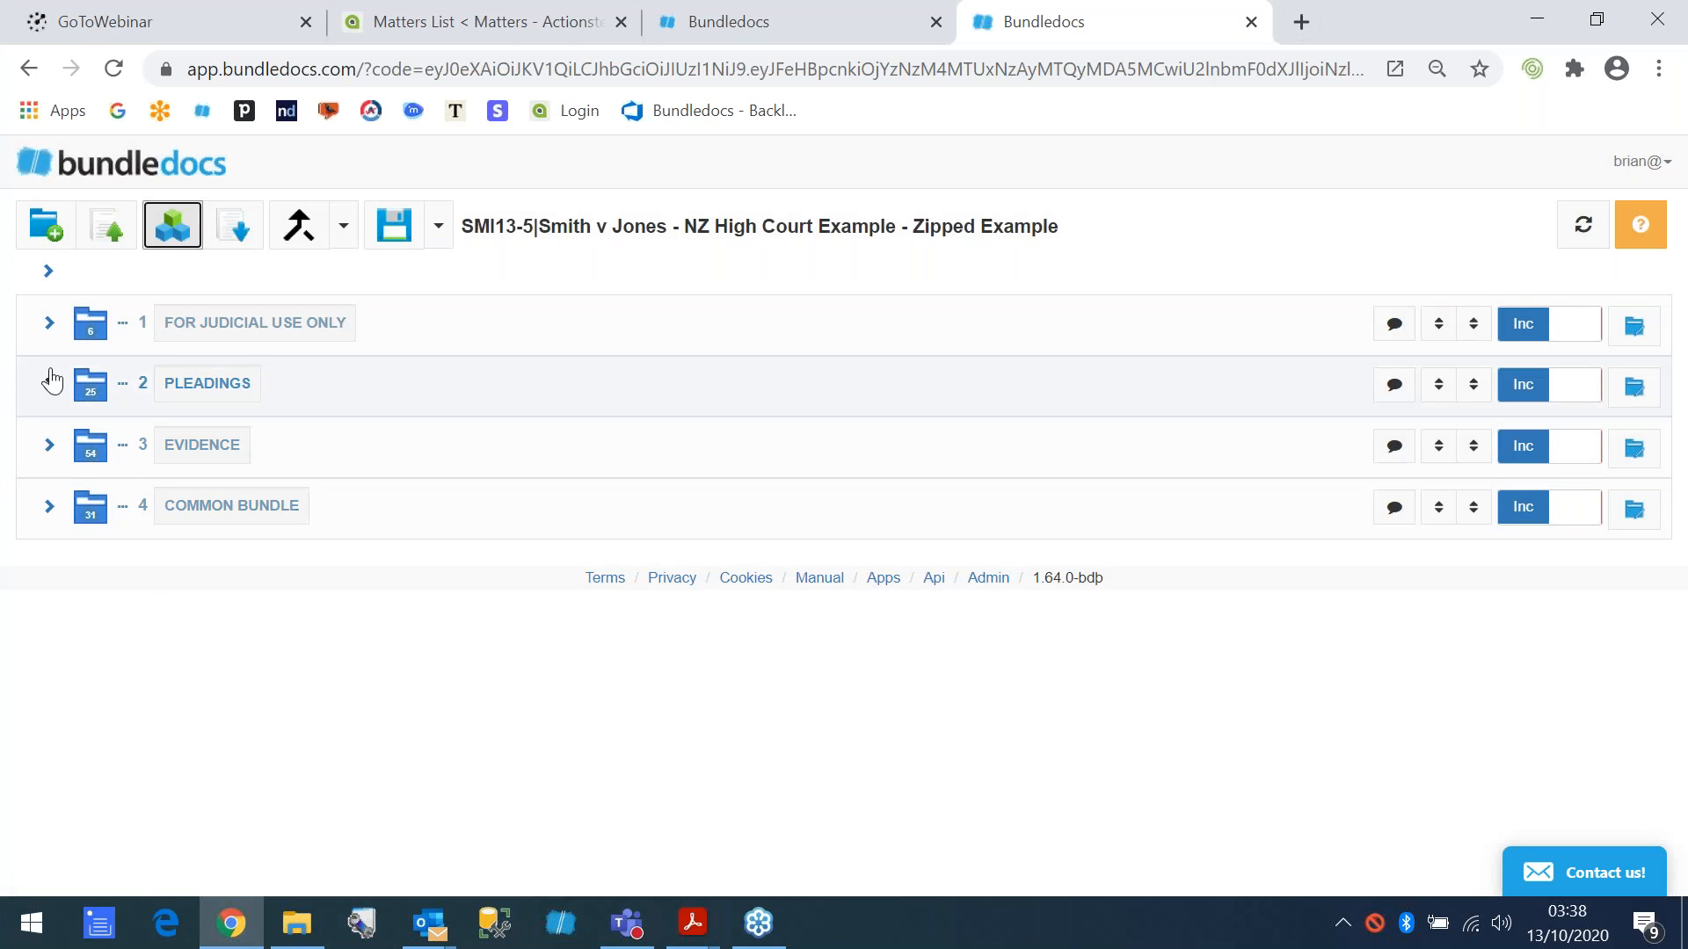
pyautogui.click(50, 384)
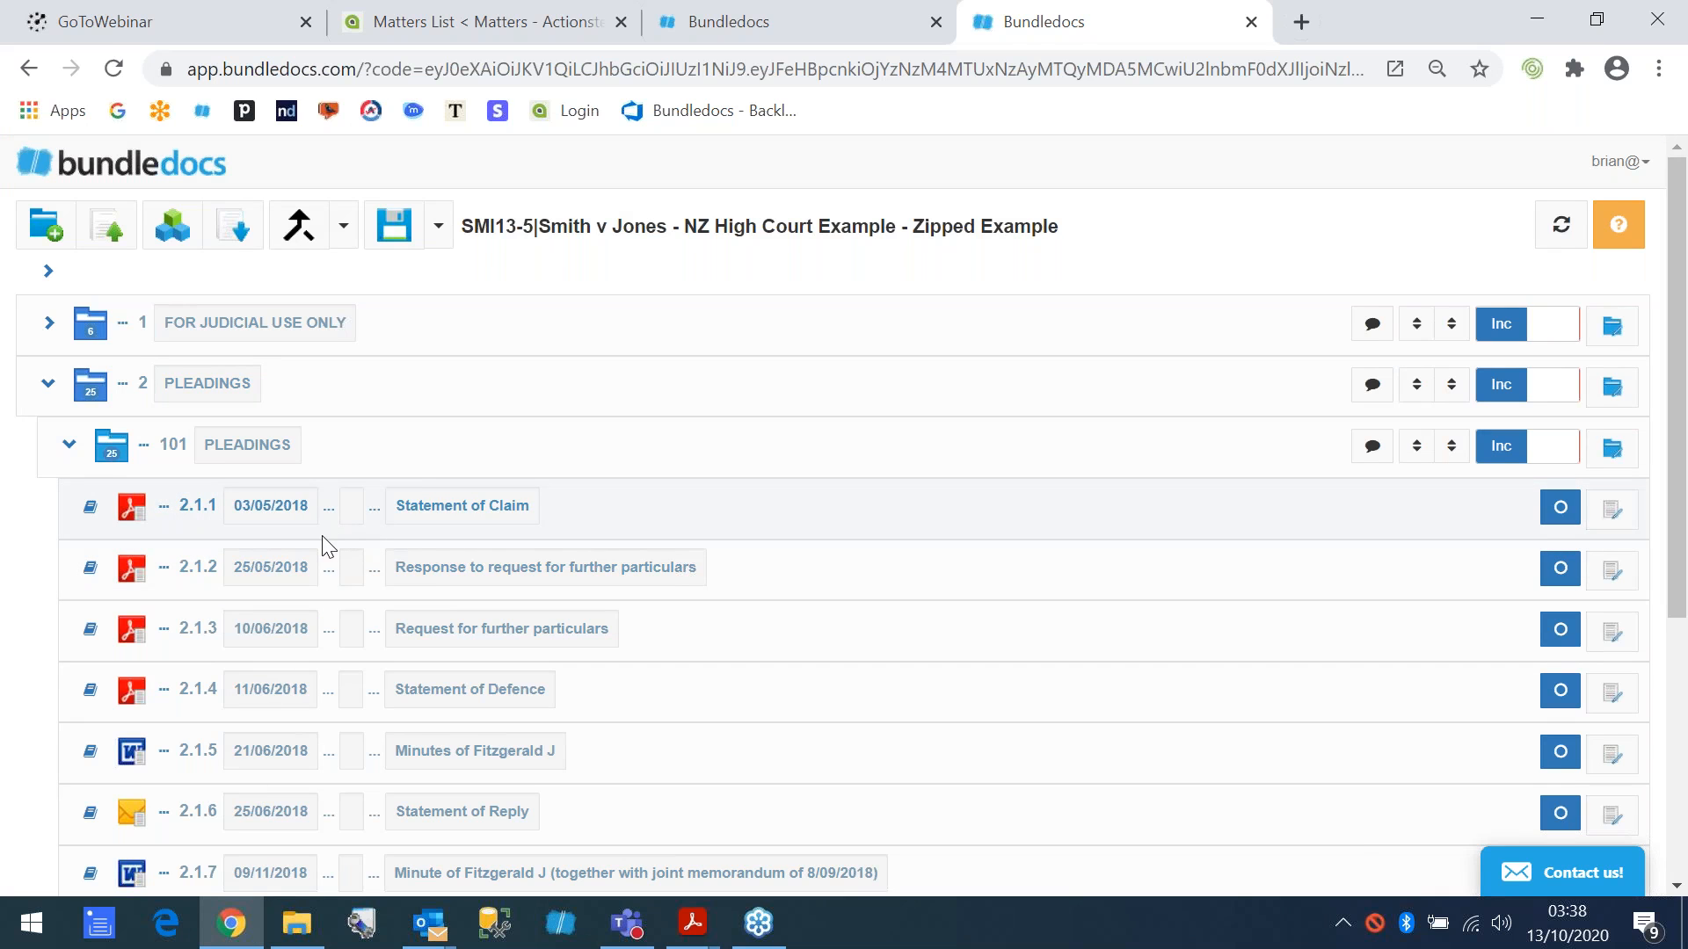
# - Check the files in the SMI13_5 folder, then view 101.0001.pdf and the 000_Table_of_Contents.pdf bookmarks down to Evidence in Acrobat Reader
pyautogui.click(297, 923)
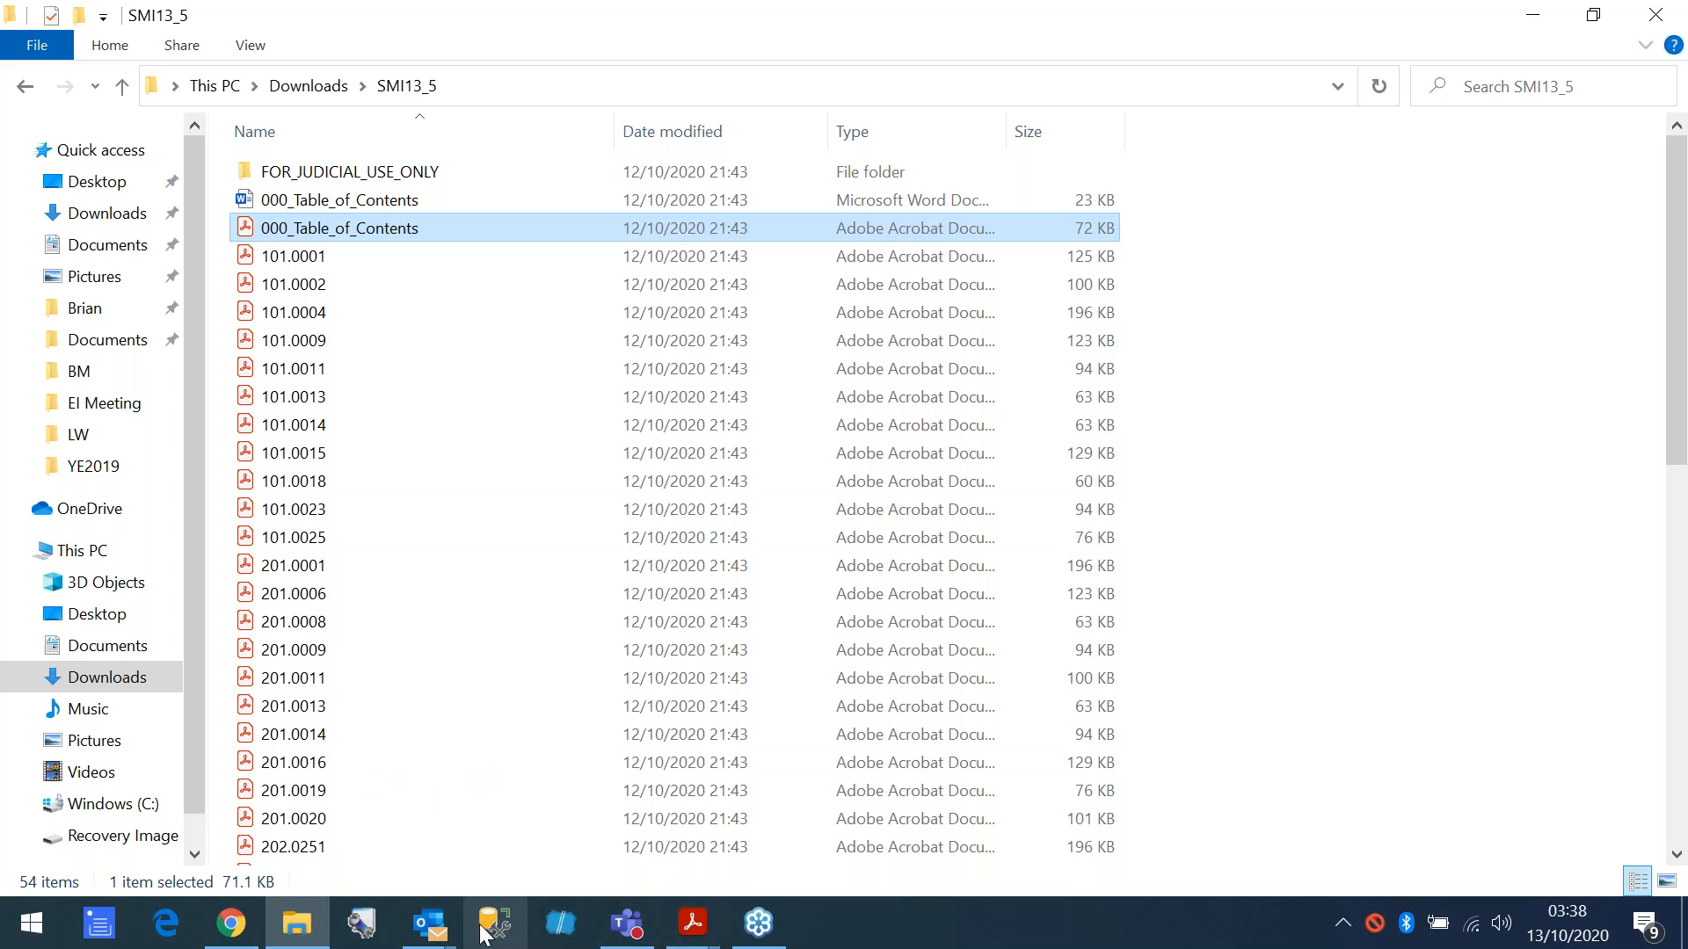
pyautogui.moveTo(695, 930)
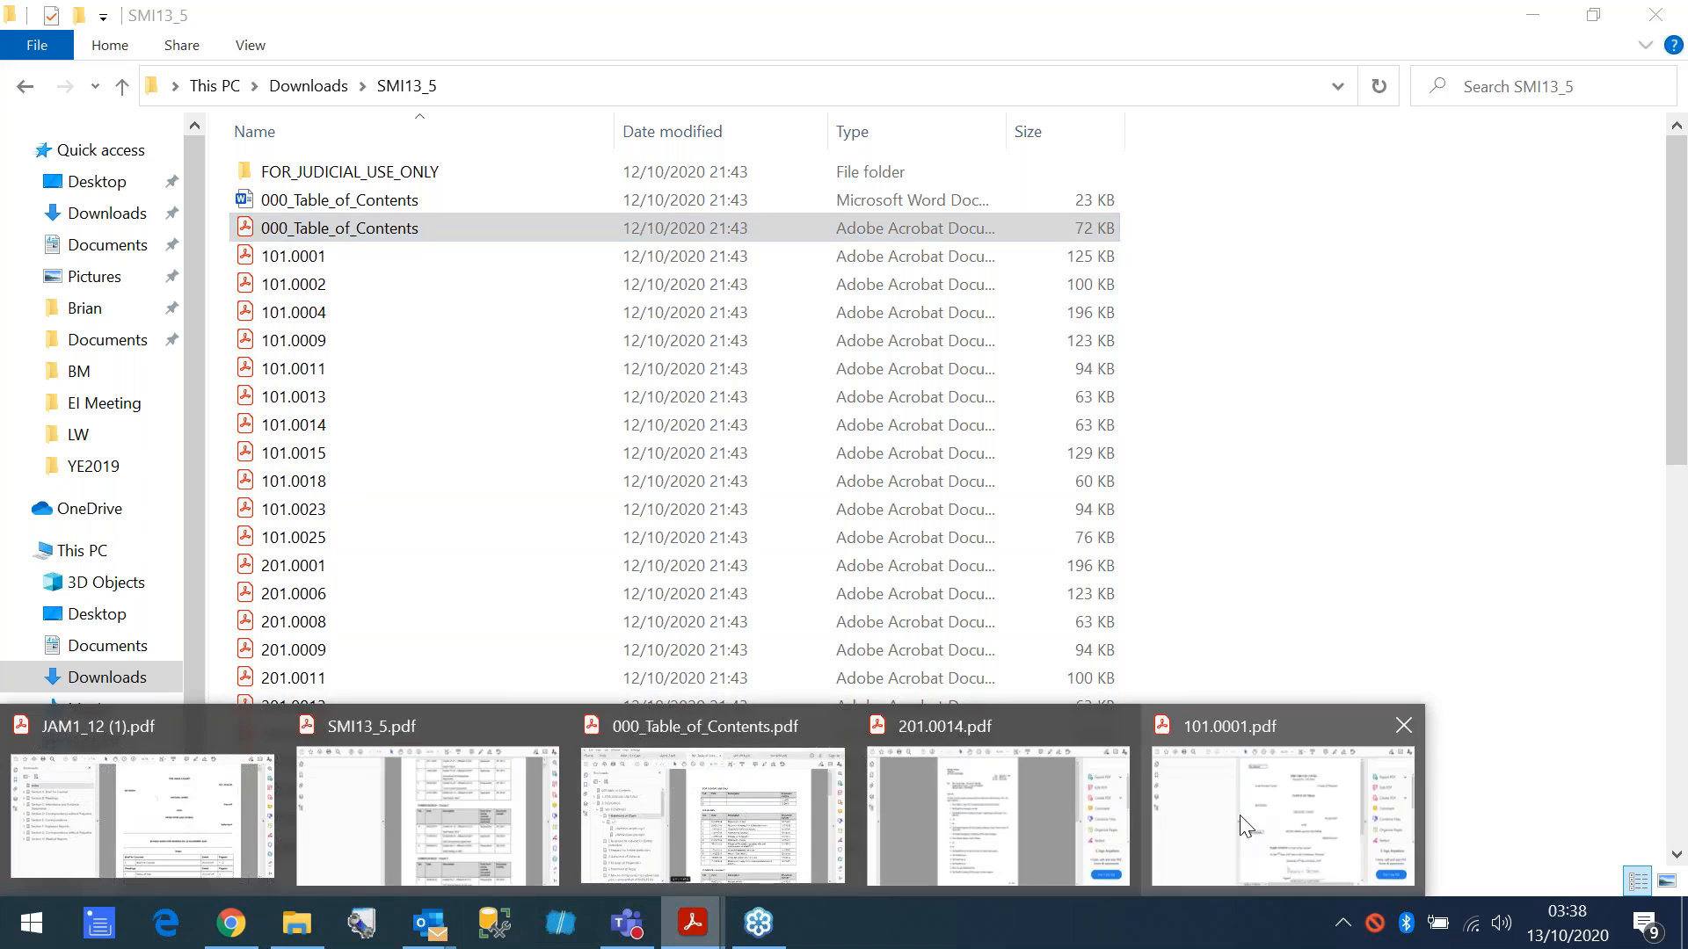
pyautogui.click(1247, 825)
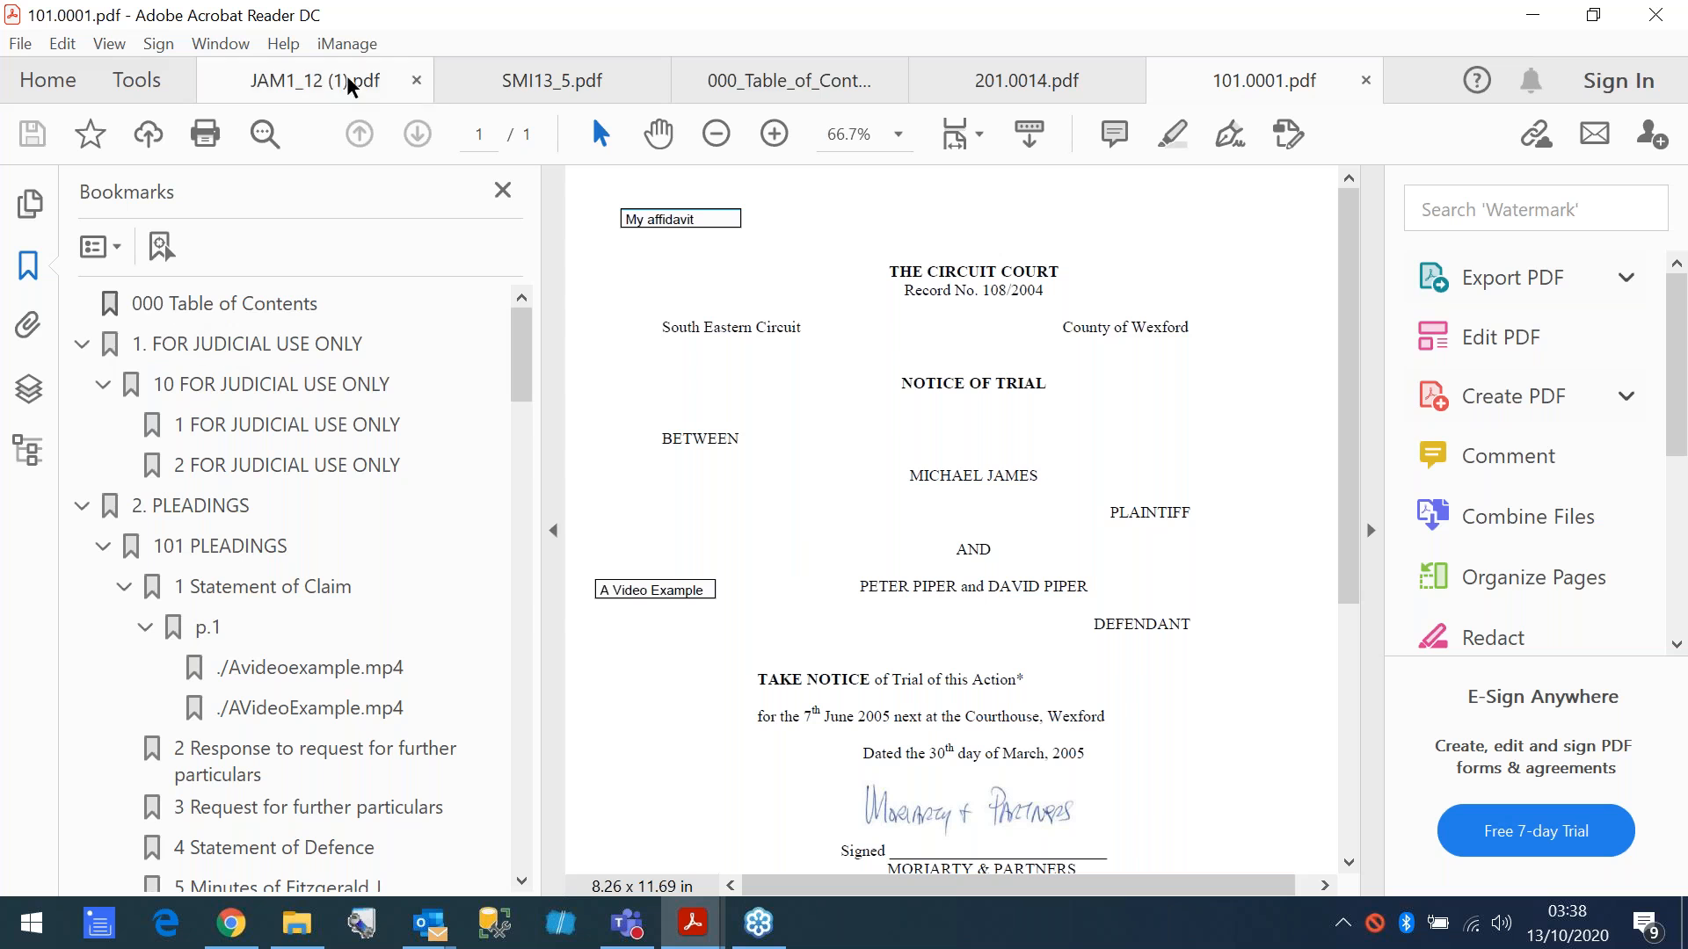
pyautogui.click(814, 83)
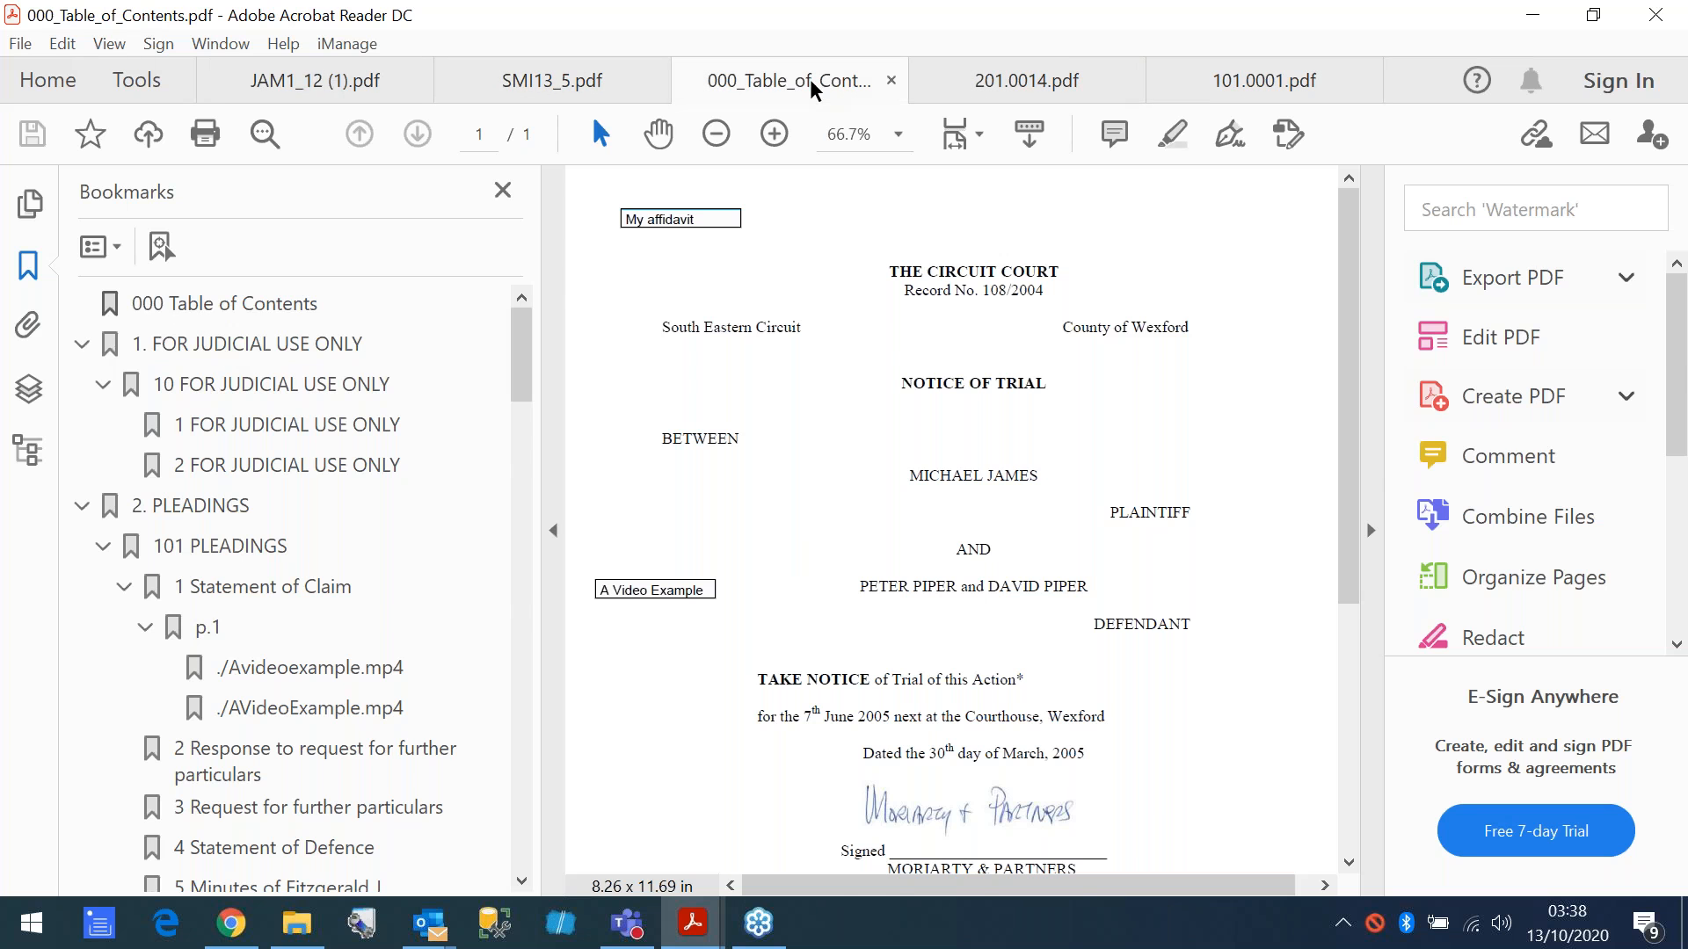
pyautogui.scroll(-3, 393, 620)
pyautogui.scroll(-2, 393, 620)
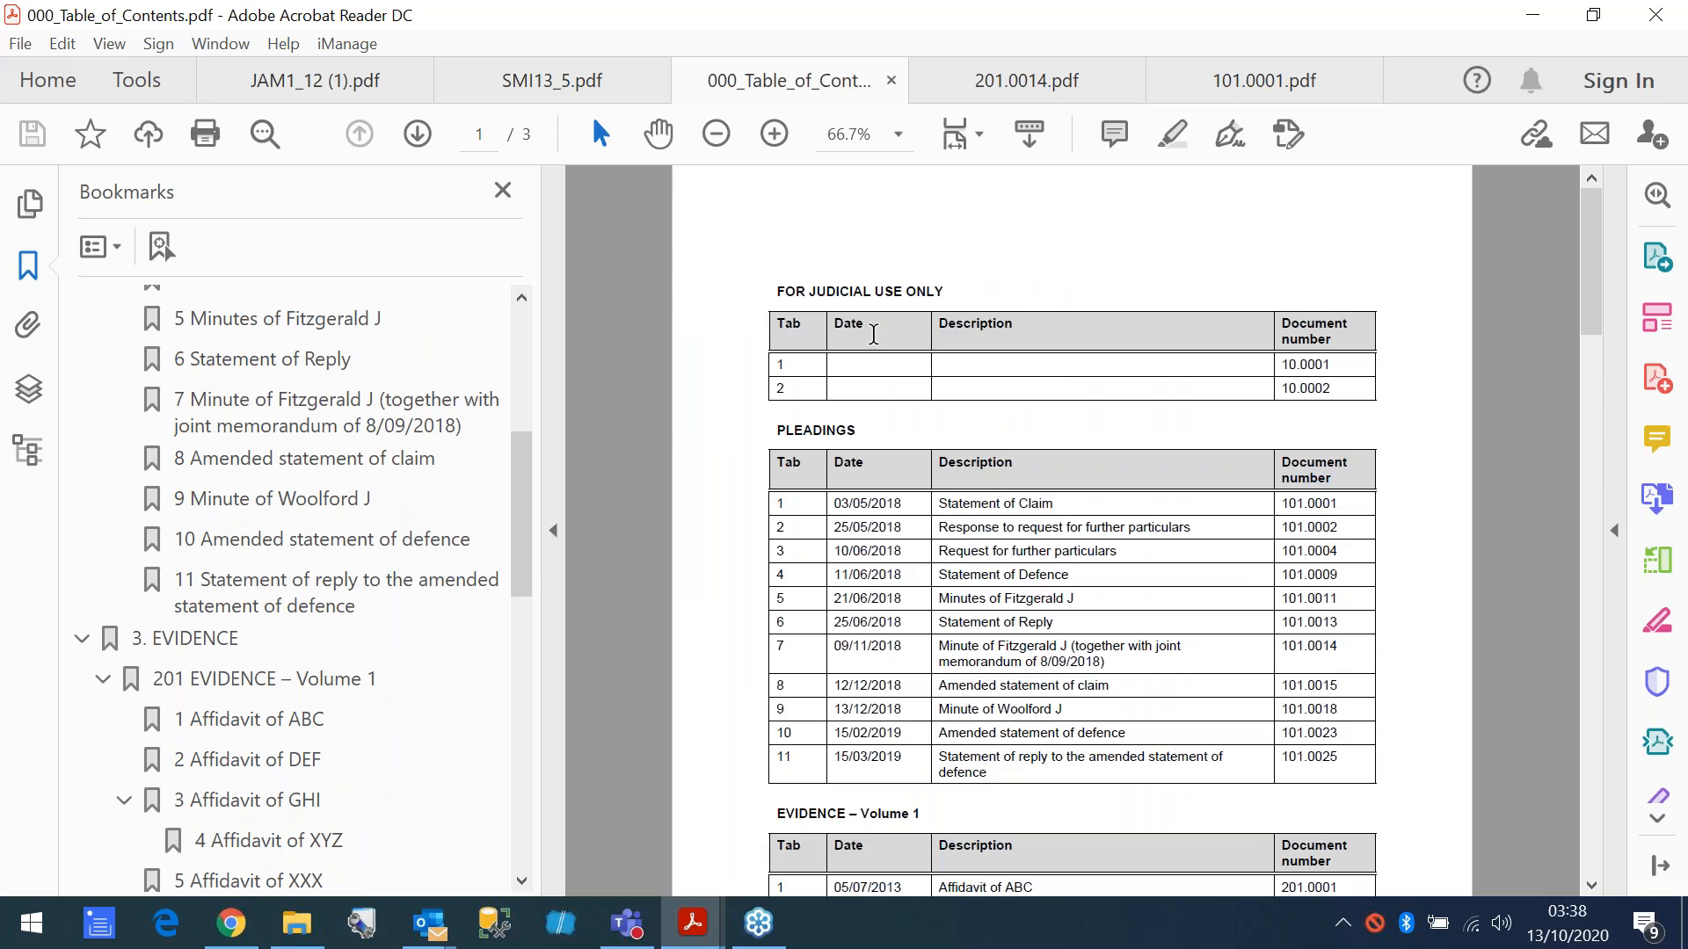
# - Open Affidavit of STU from the Evidence – Volume 1 table of contents, allowing the connection to 201.0014.pdf
pyautogui.scroll(-3, 978, 532)
pyautogui.scroll(-3, 978, 532)
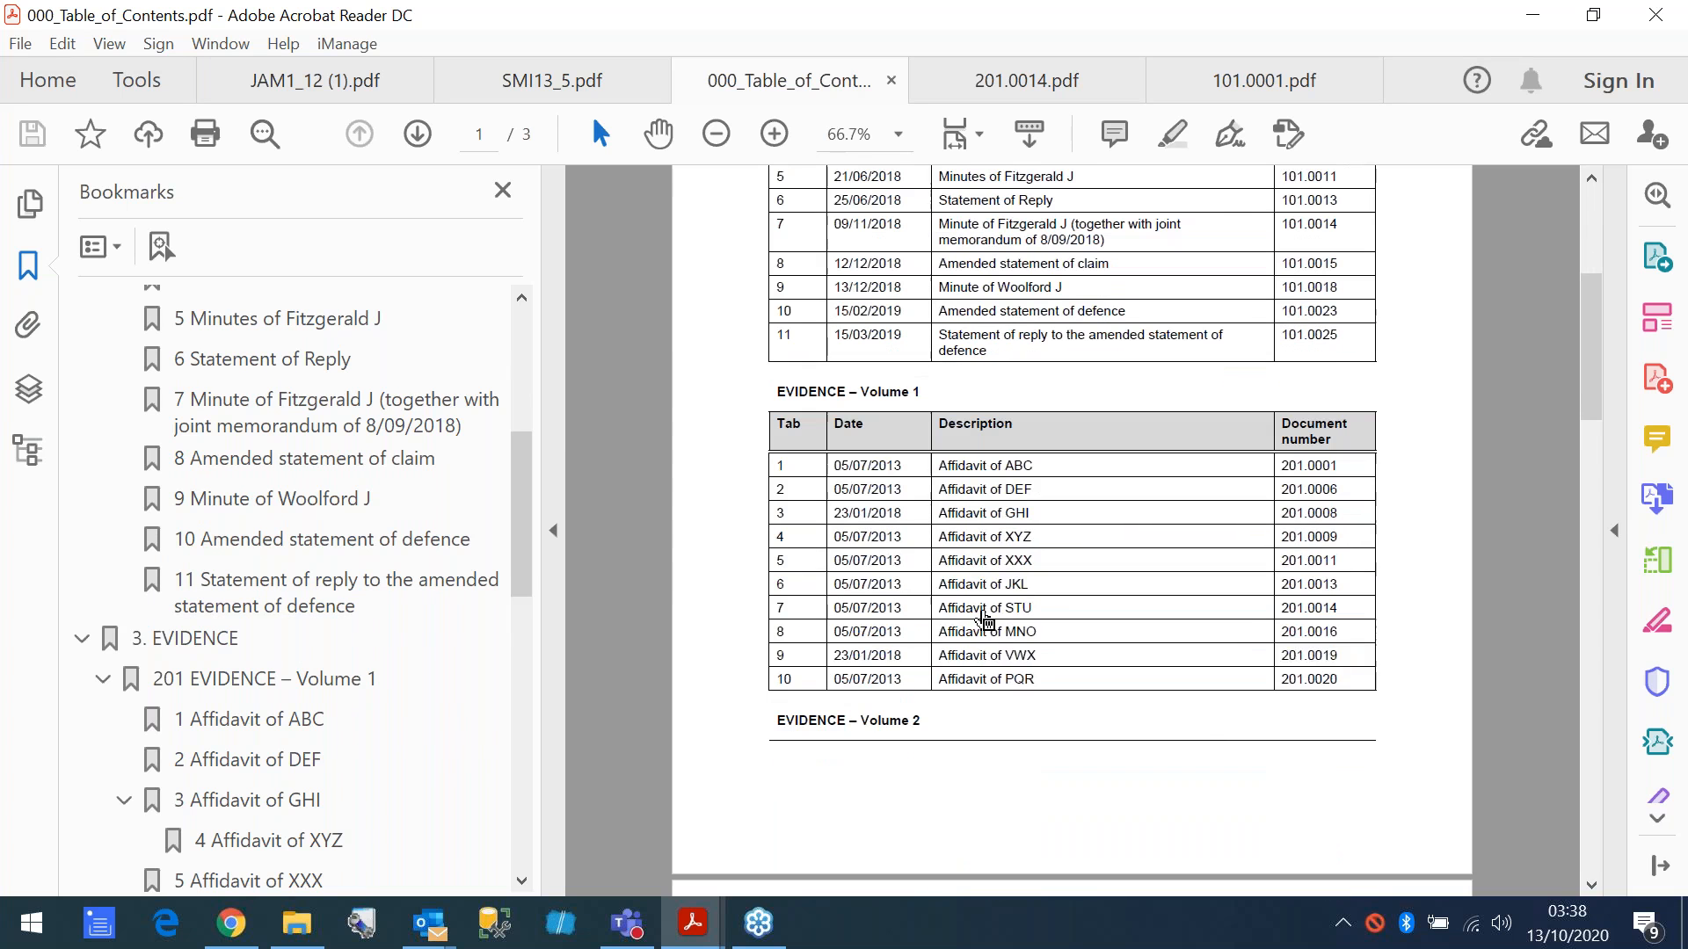
pyautogui.click(985, 619)
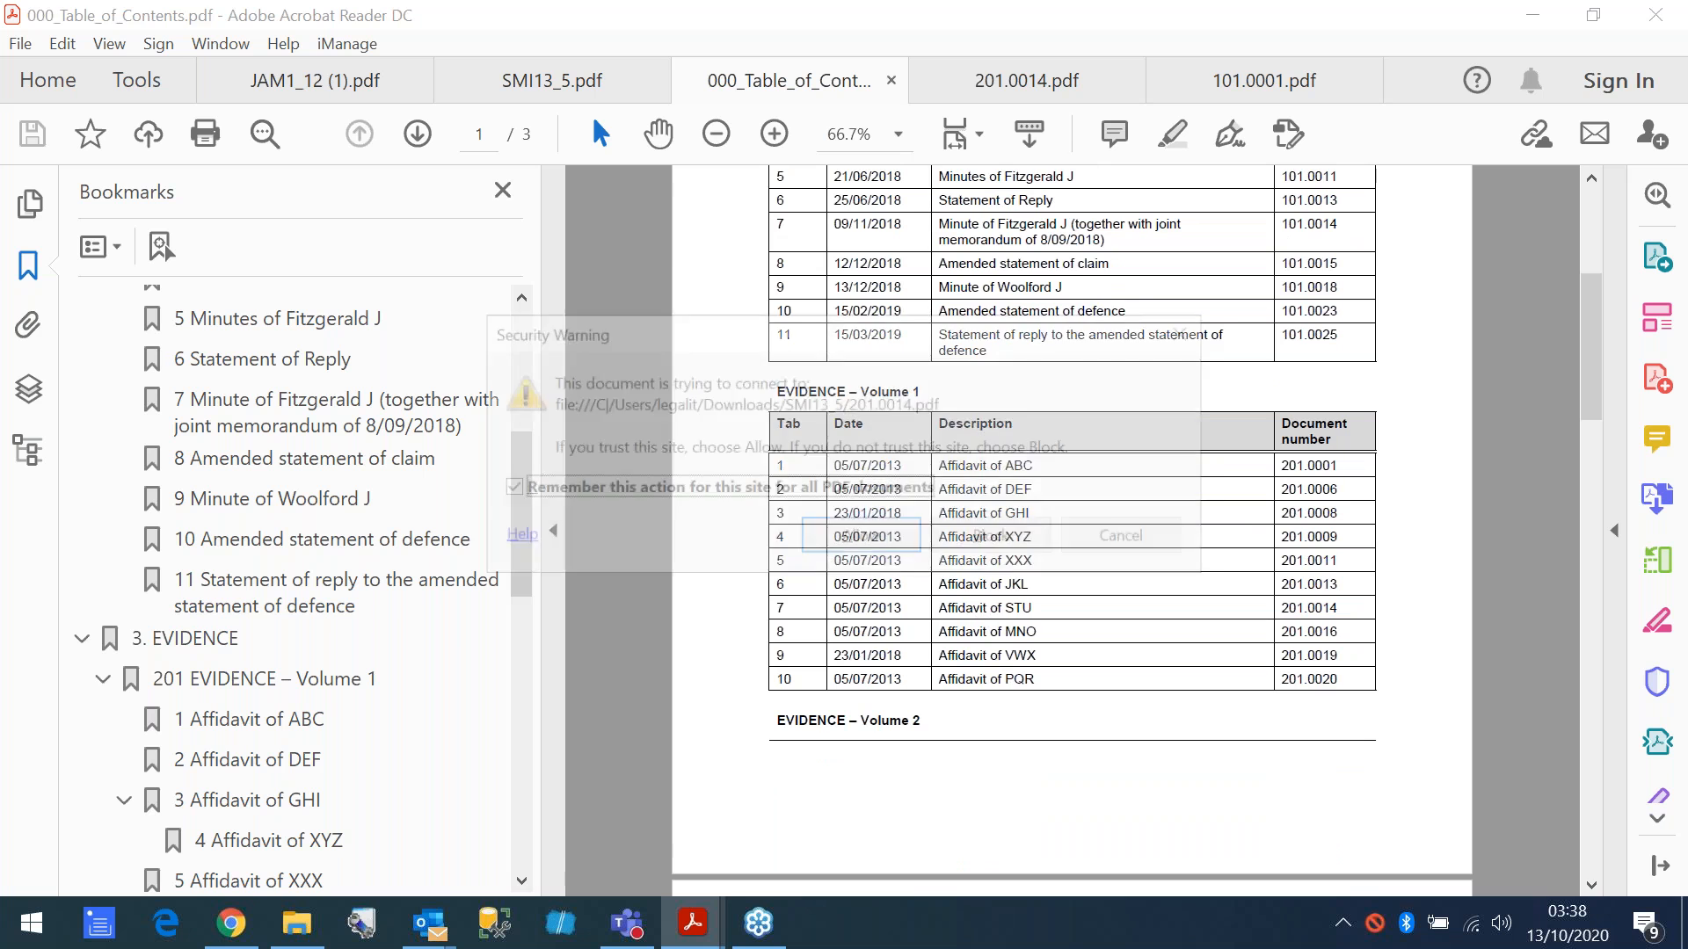
pyautogui.click(860, 535)
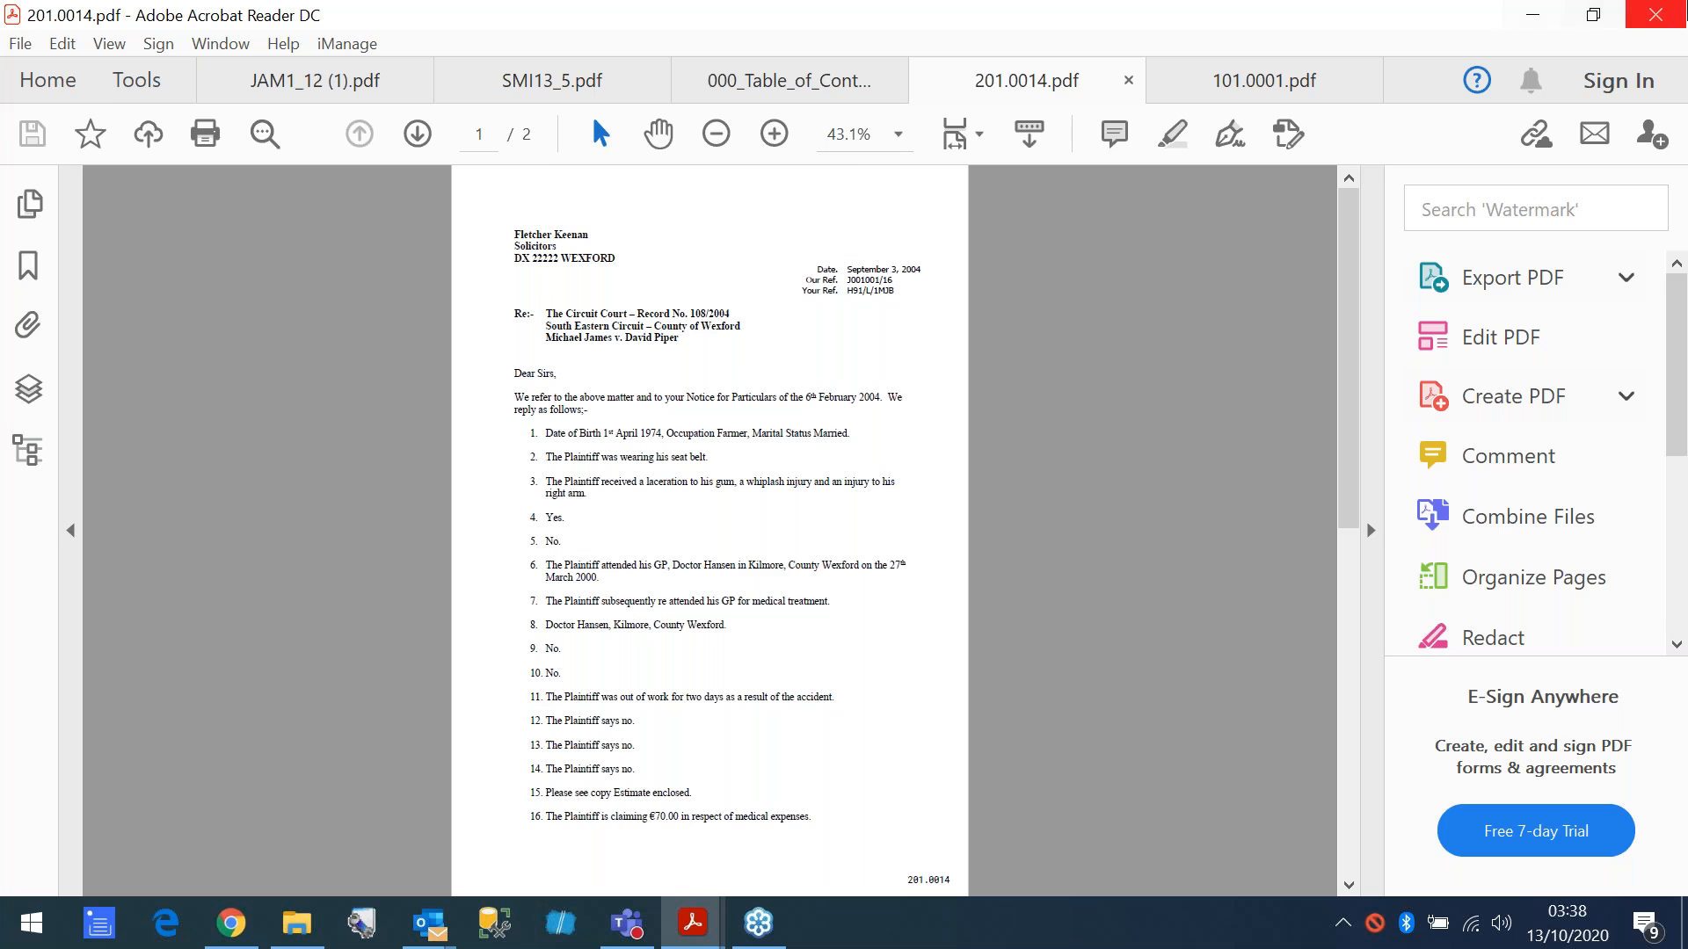
# - Minimize the PDF reader and the SMI13_5 folder window, and return to the bundle list in Bundledocs
pyautogui.click(1528, 18)
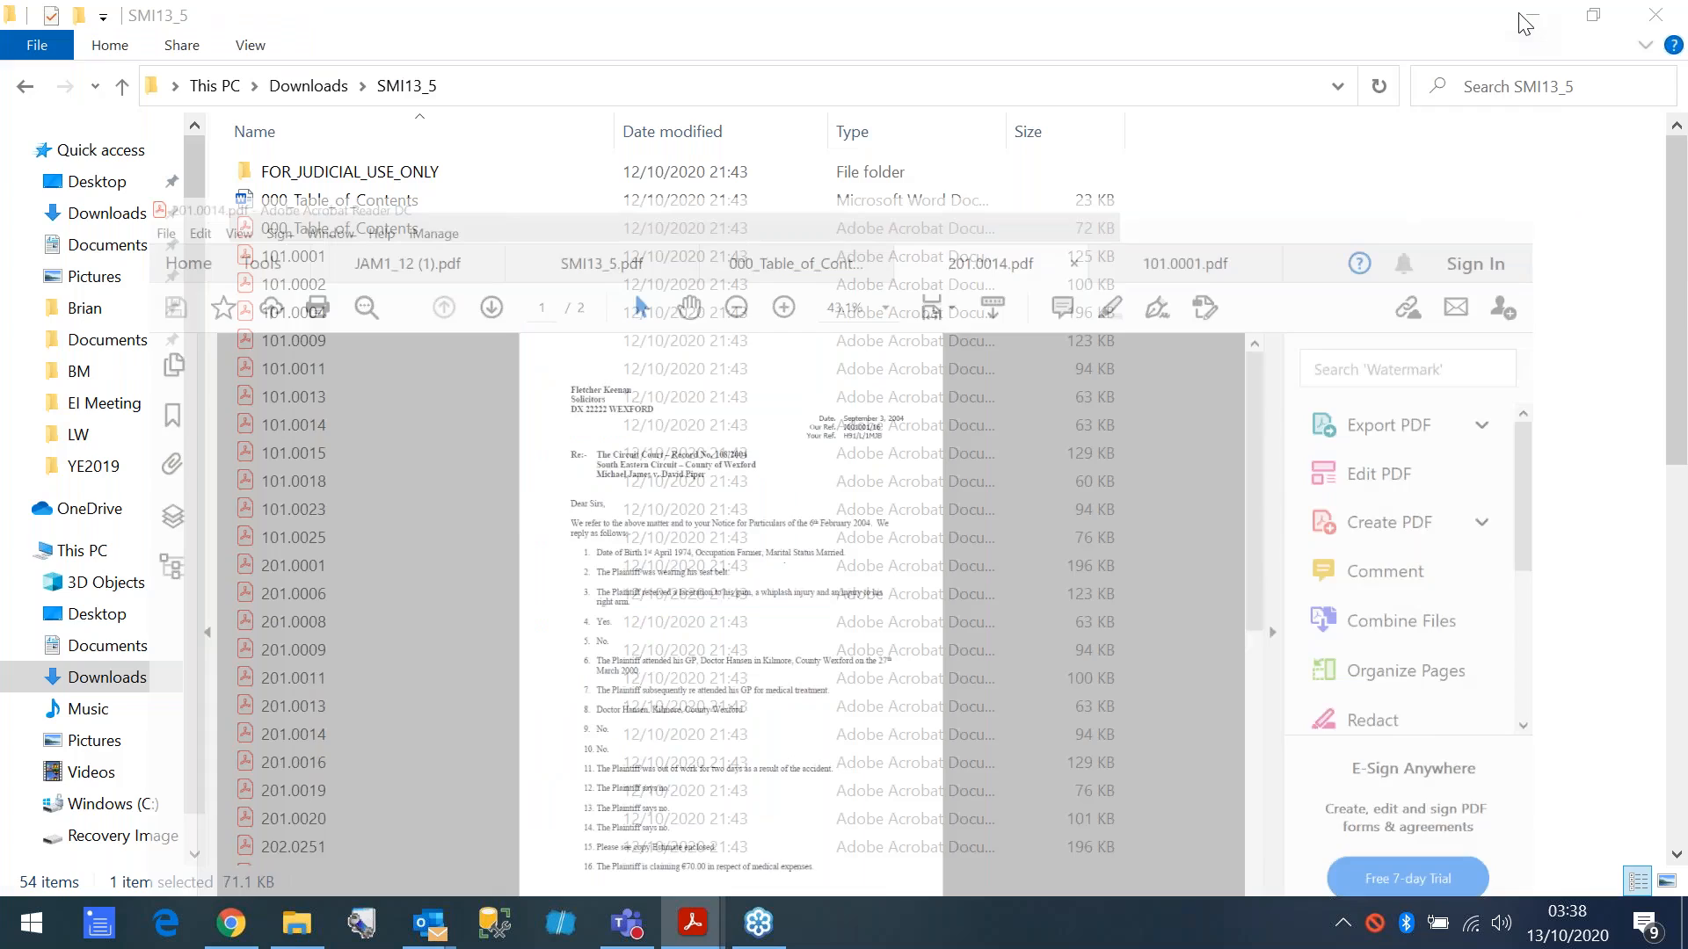
pyautogui.click(1513, 14)
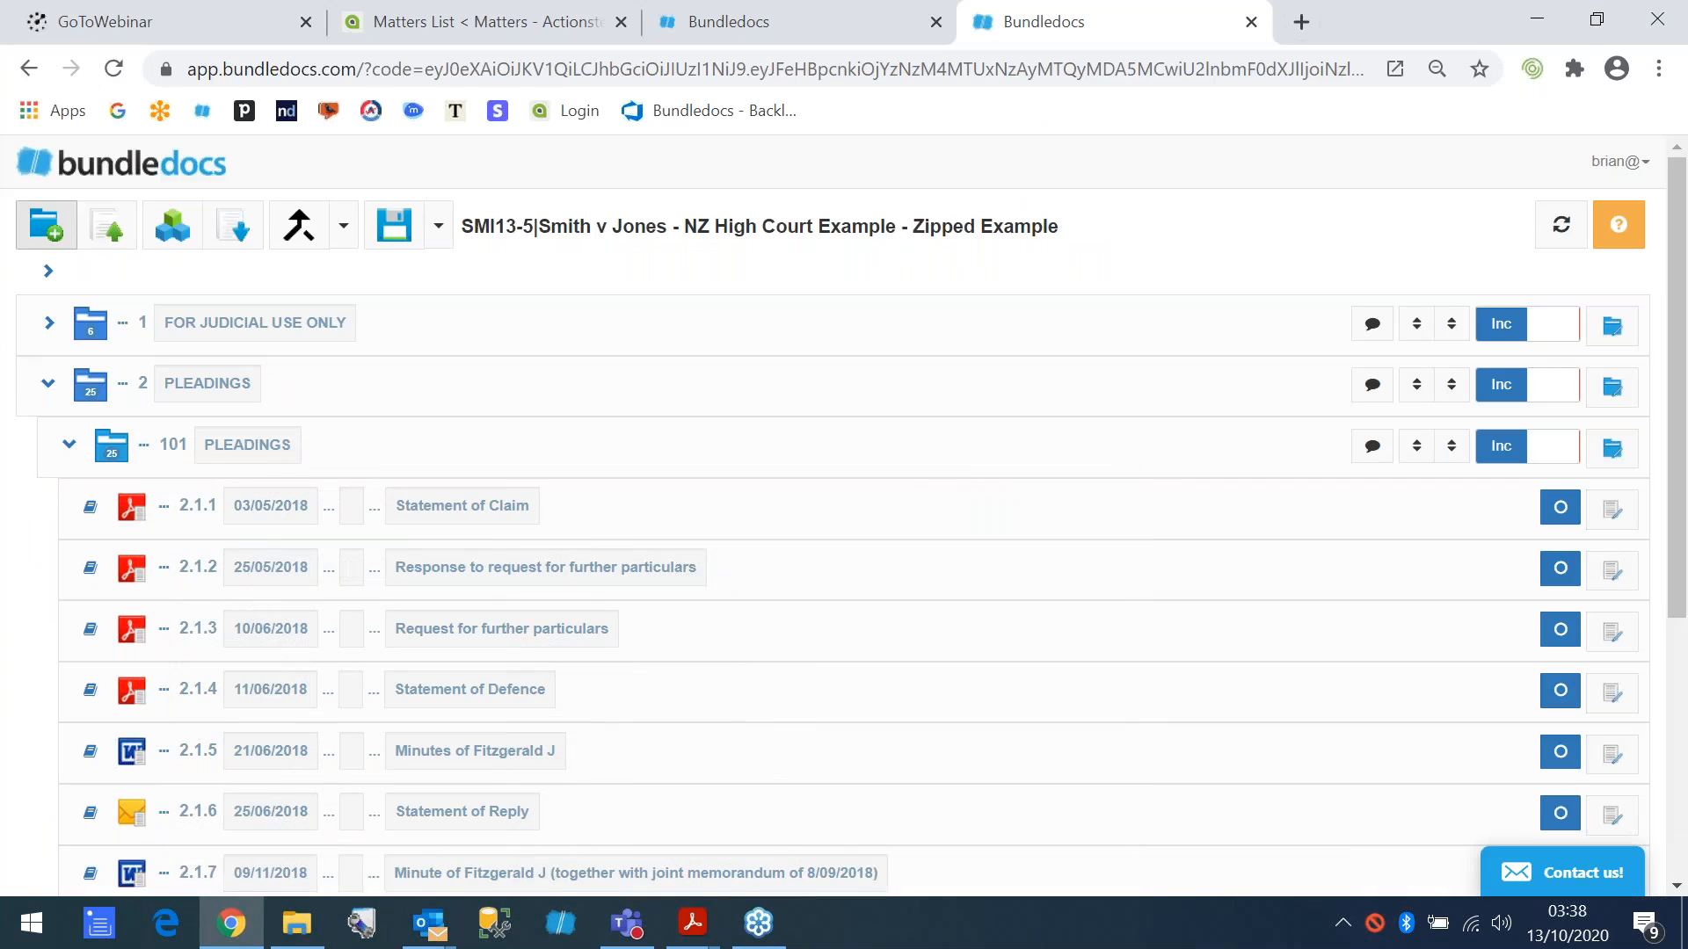
pyautogui.click(77, 170)
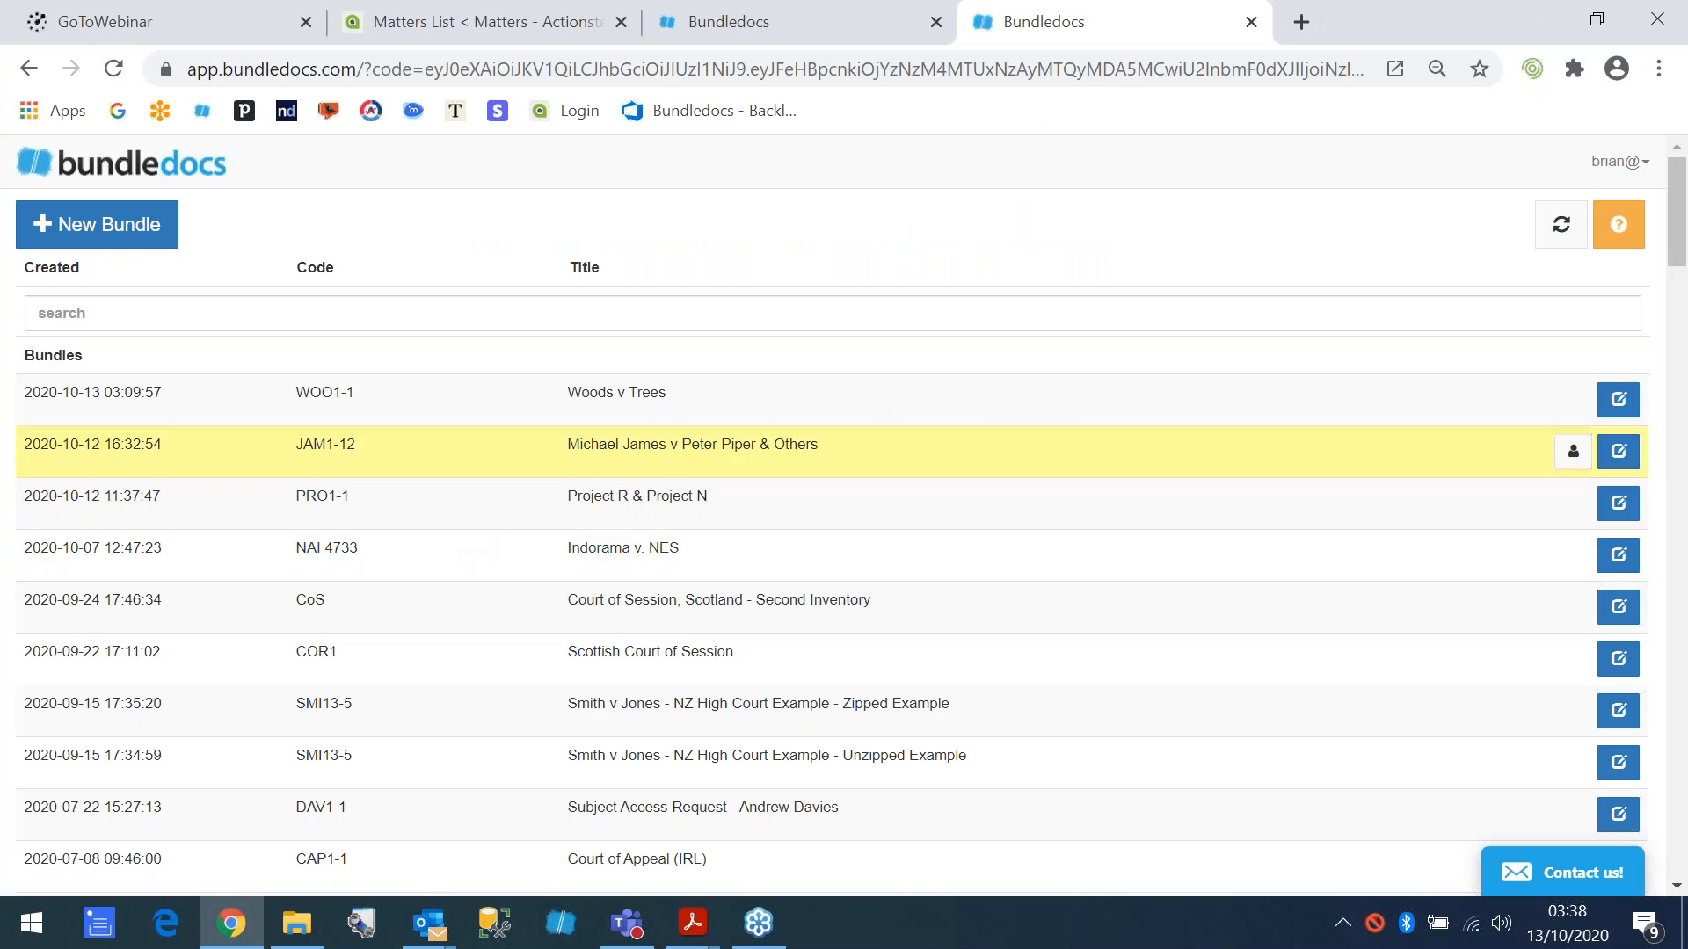
# - Open the Smith v Jones - NZ High Court Example - Zipped Example bundle and collapse its 101 Pleadings subsection
pyautogui.click(392, 404)
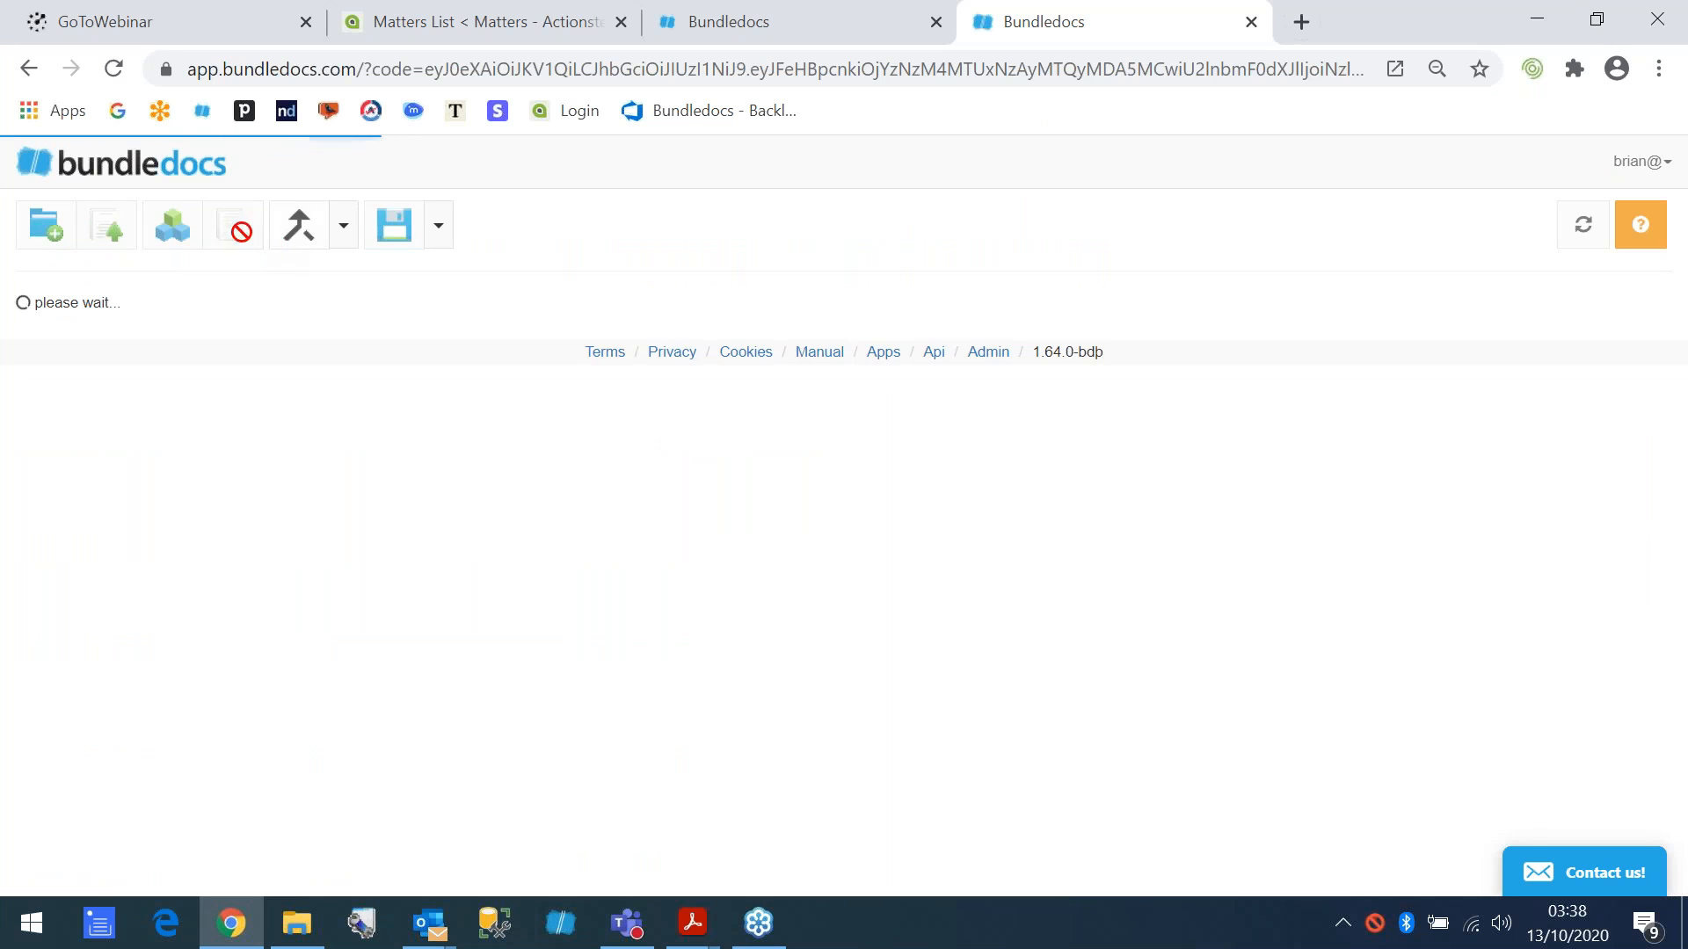
pyautogui.click(99, 176)
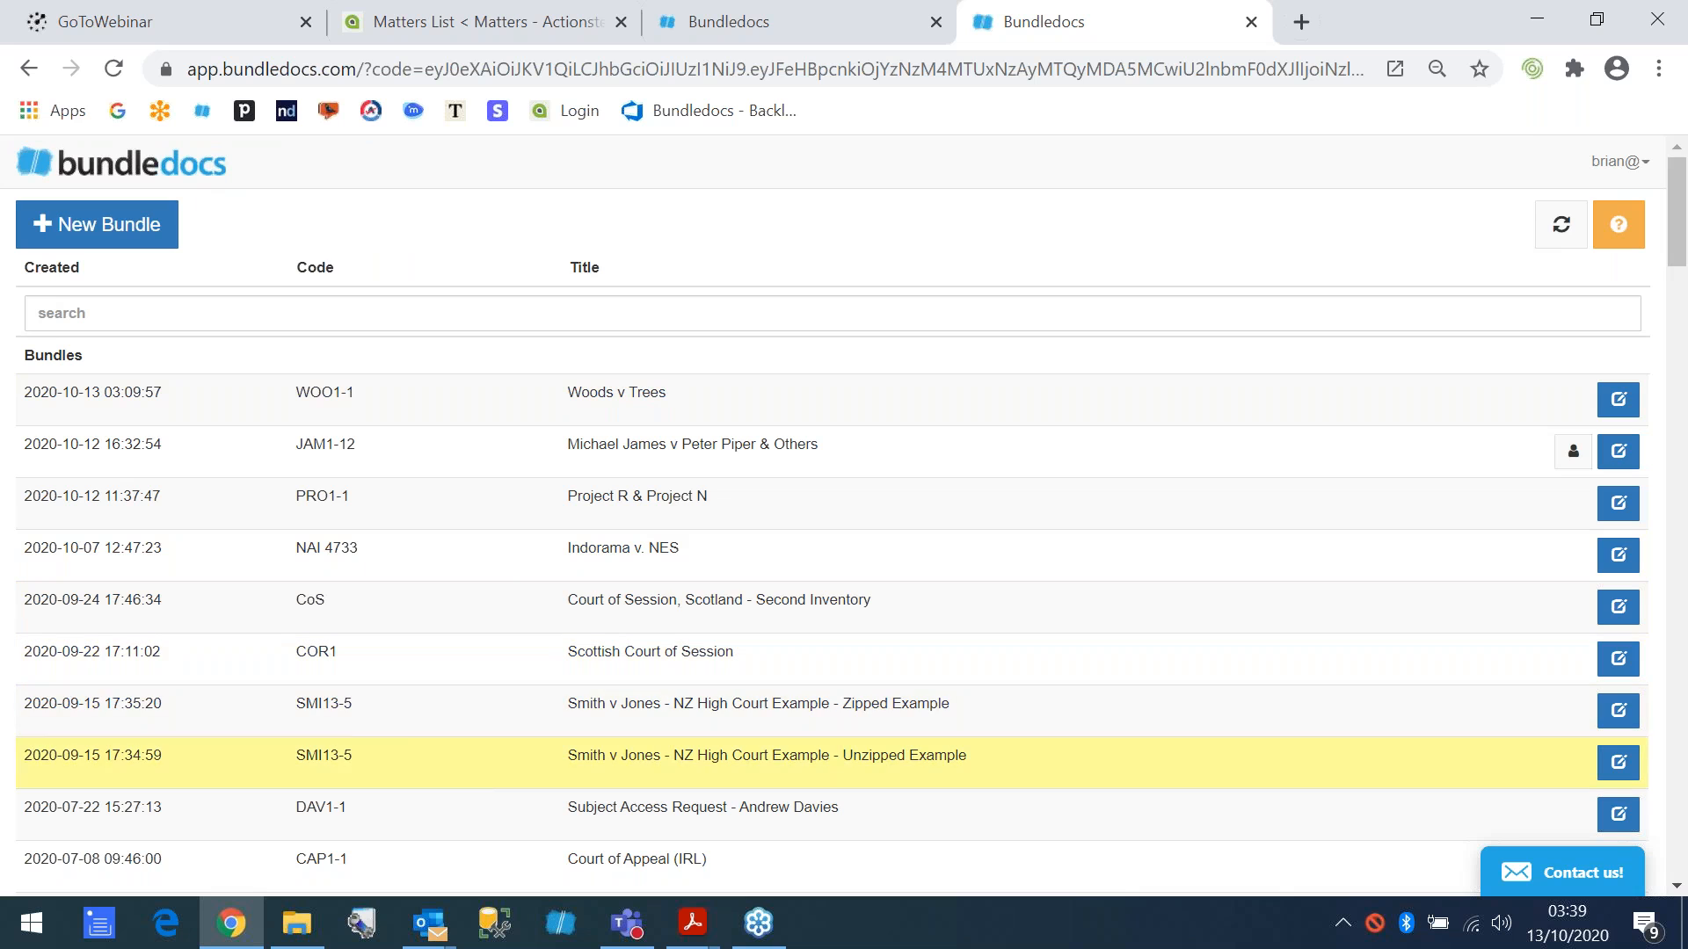
pyautogui.click(427, 713)
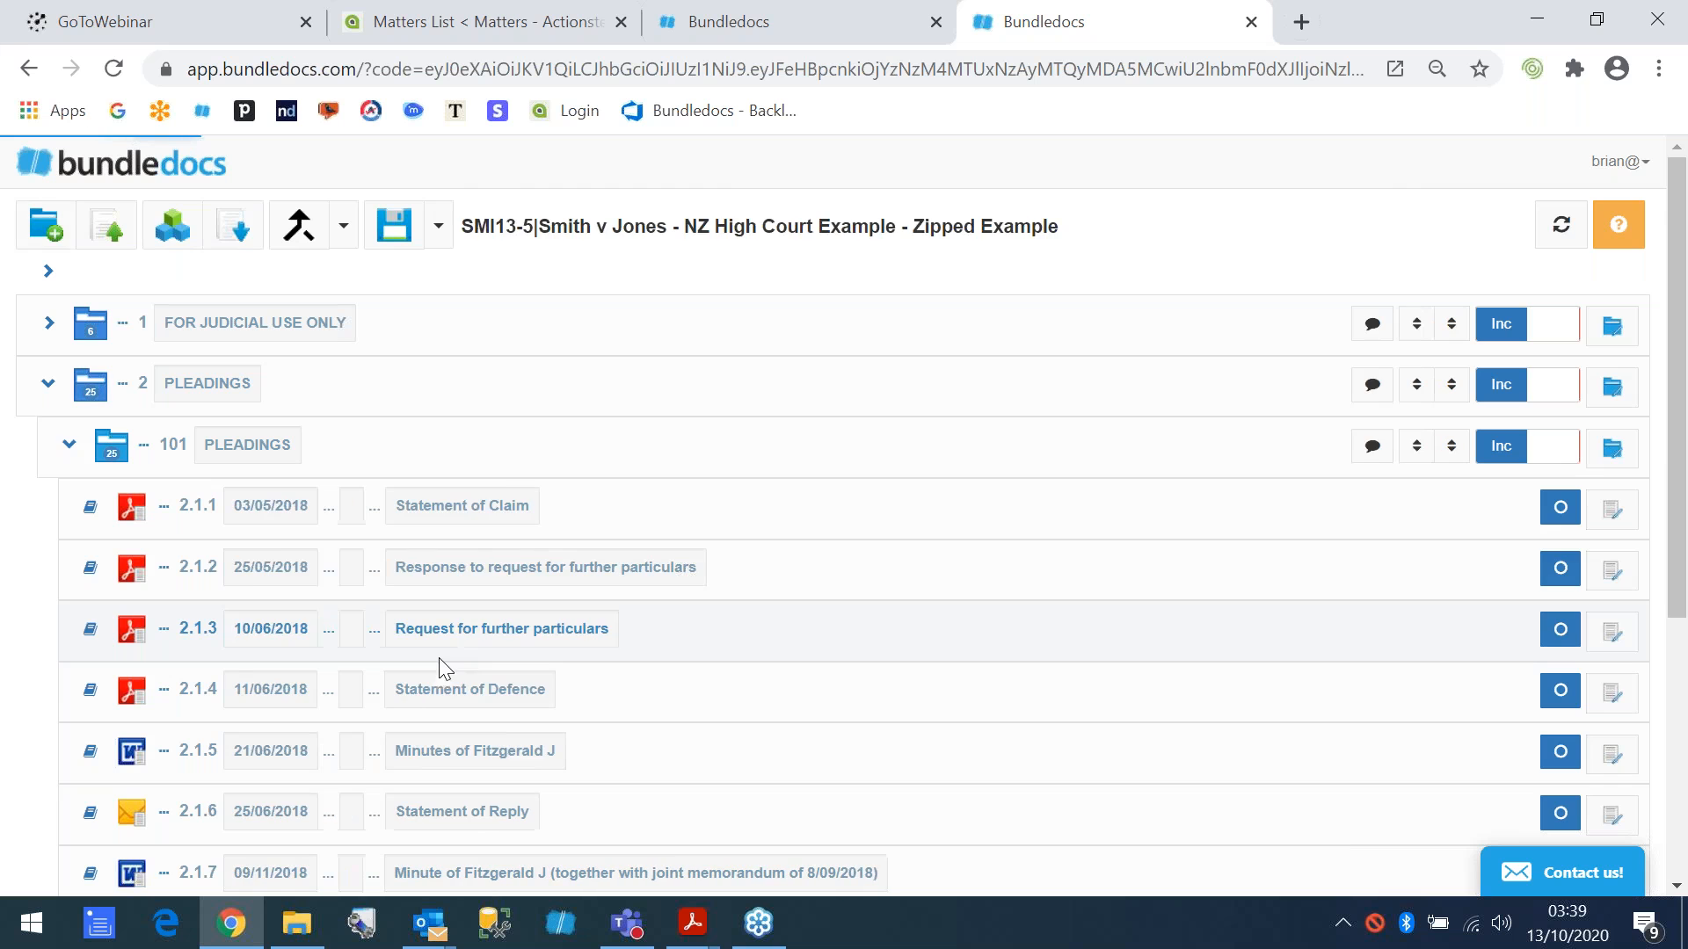
pyautogui.click(69, 444)
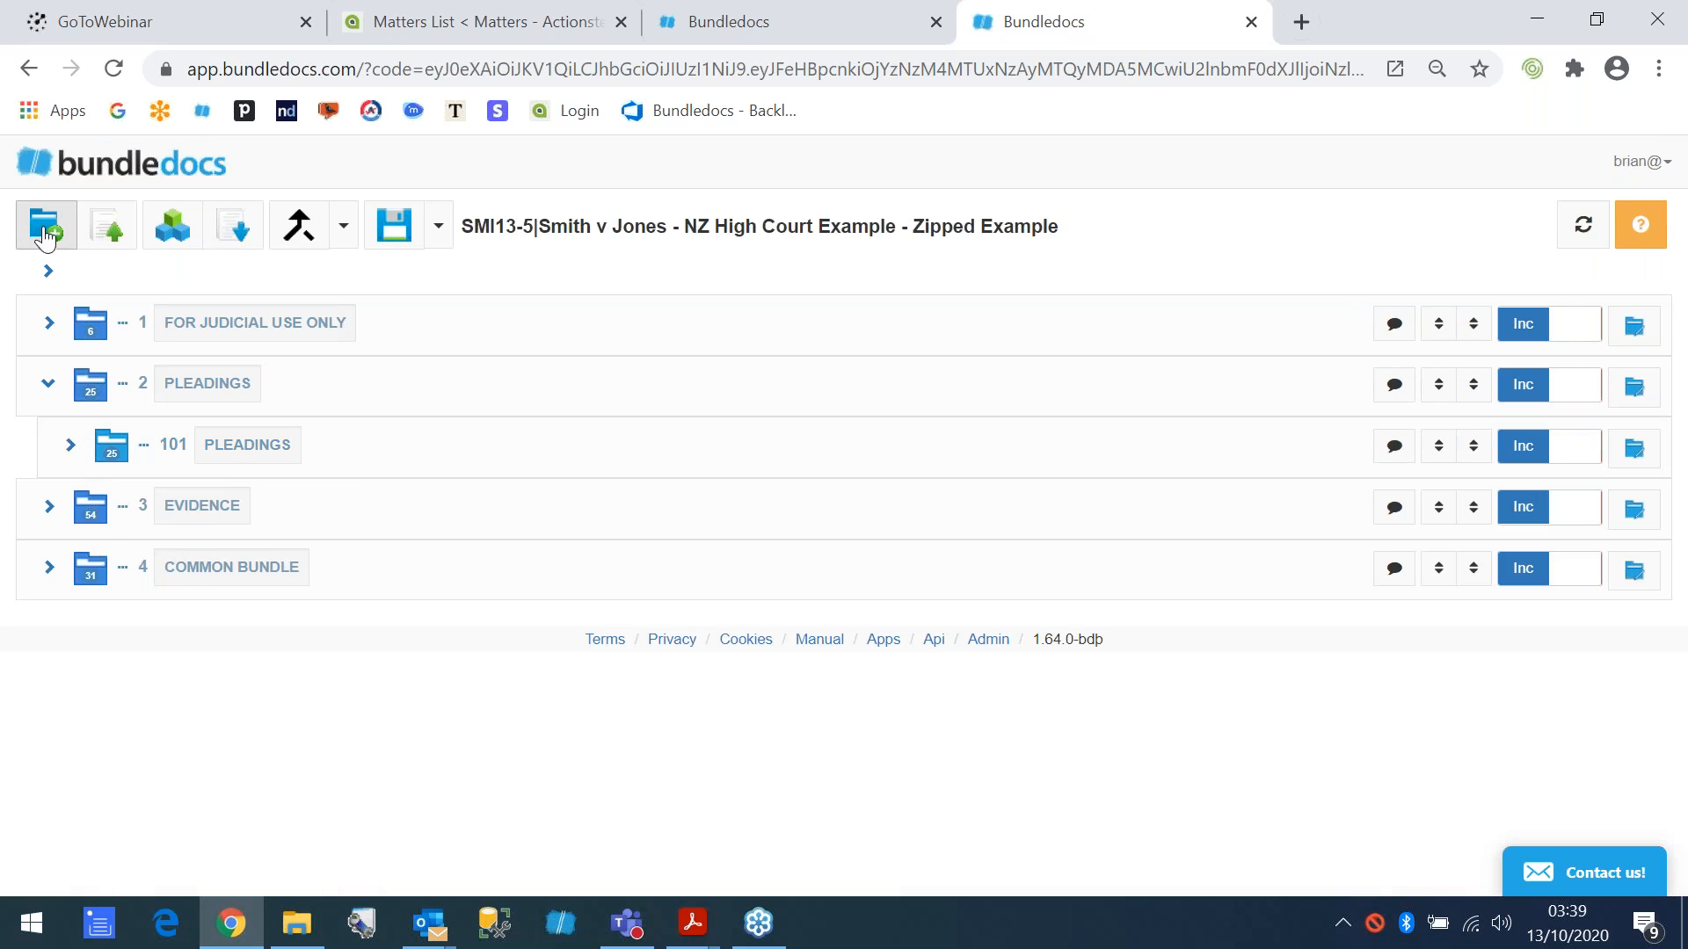